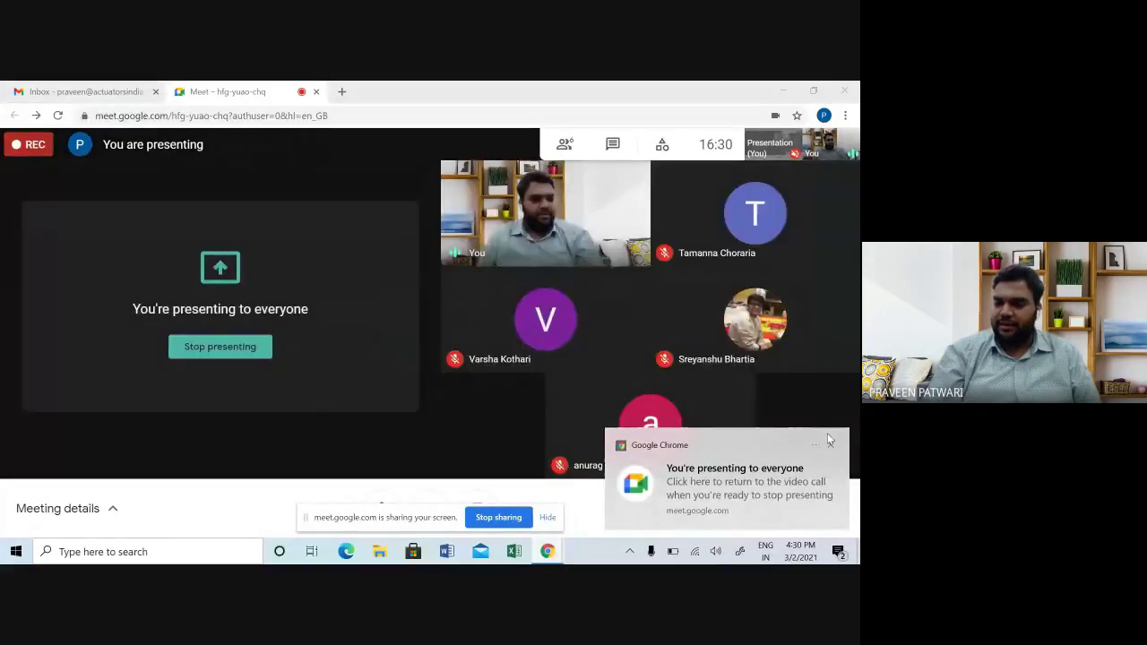
Step: Dismiss the 'You're presenting' notice and open a new Chrome tab beside the meeting
{"action": "left_click", "coordinate": [828, 439]}
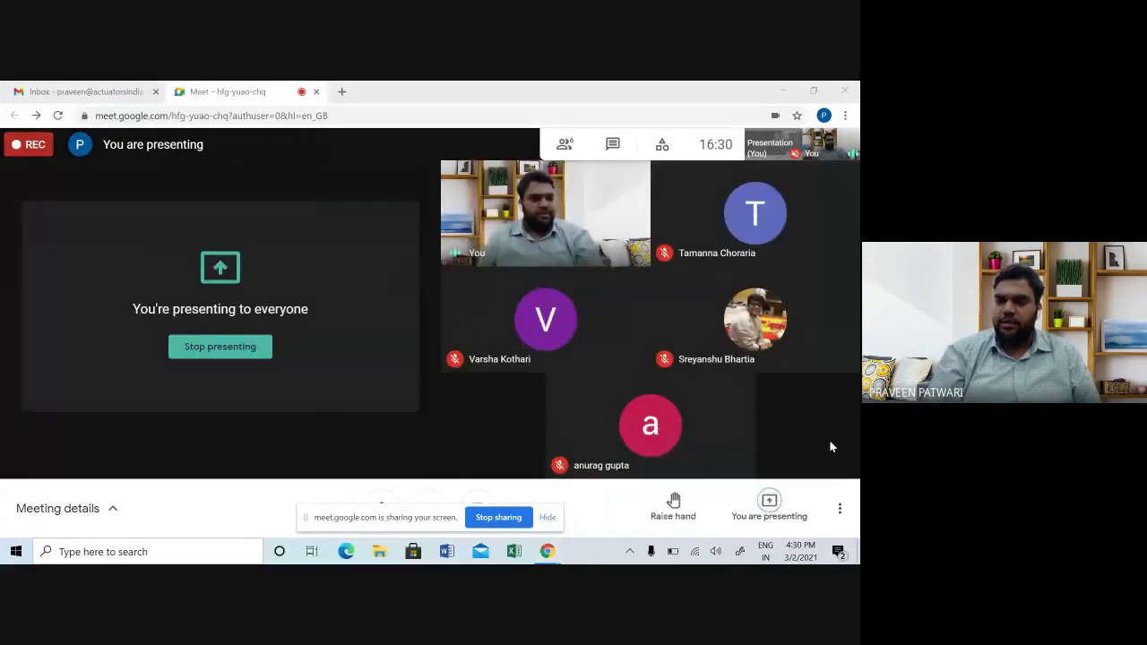
{"action": "left_click", "coordinate": [342, 92]}
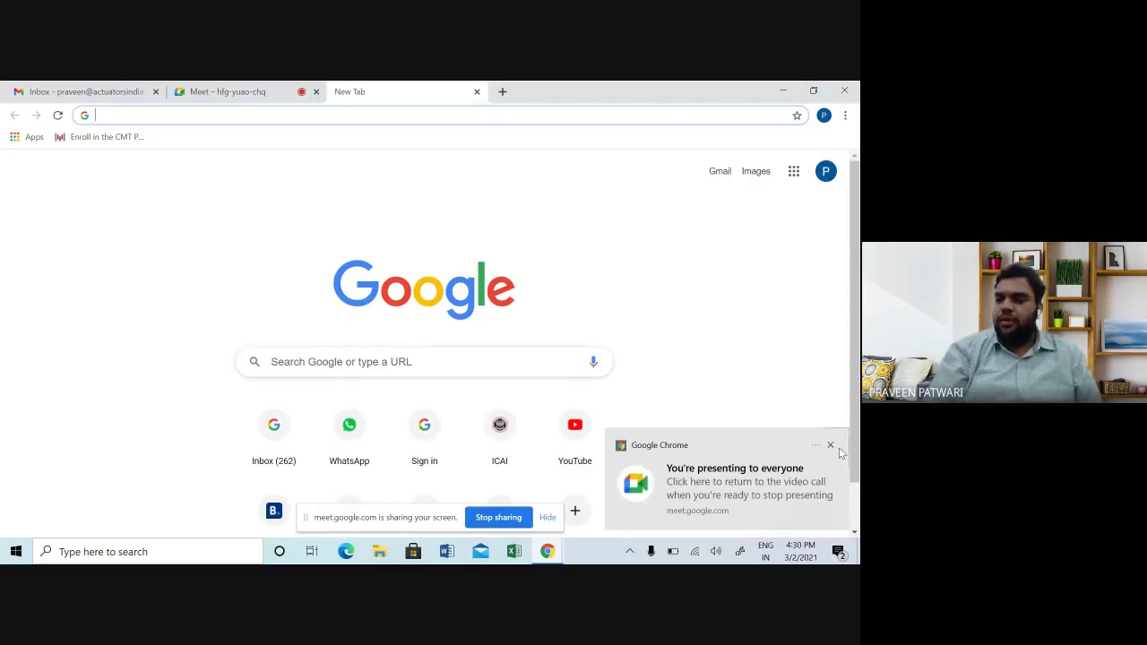
Step: Close the presenting notice and enter 'for' in the address bar to autocomplete forms.google.com
{"action": "left_click", "coordinate": [832, 450]}
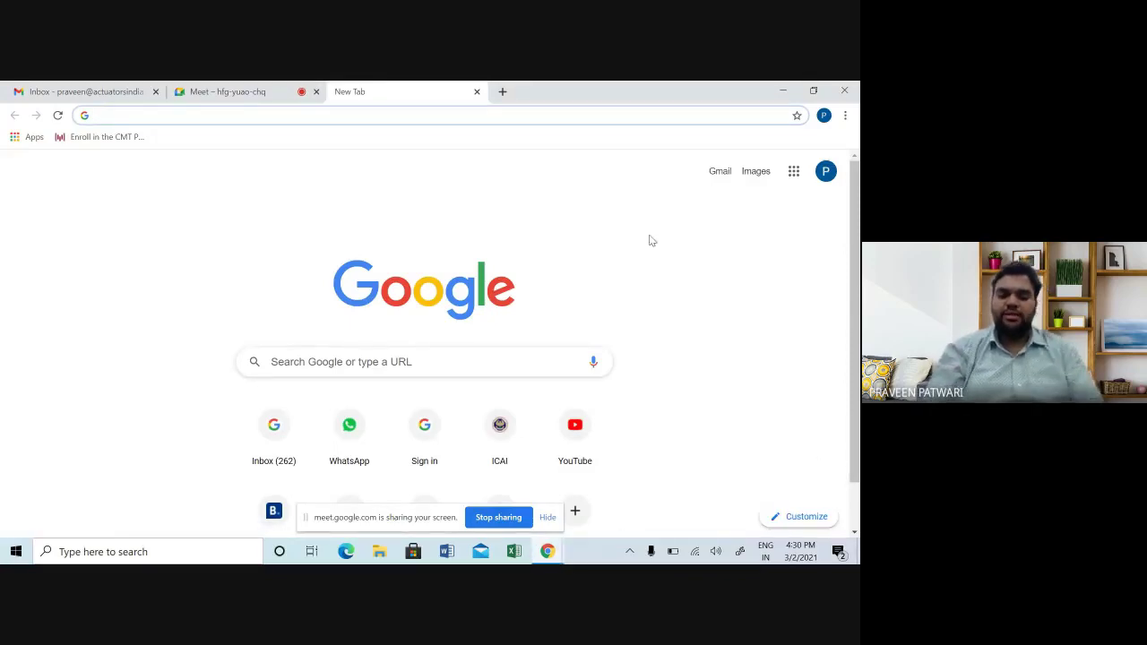
{"action": "type", "text": "for"}
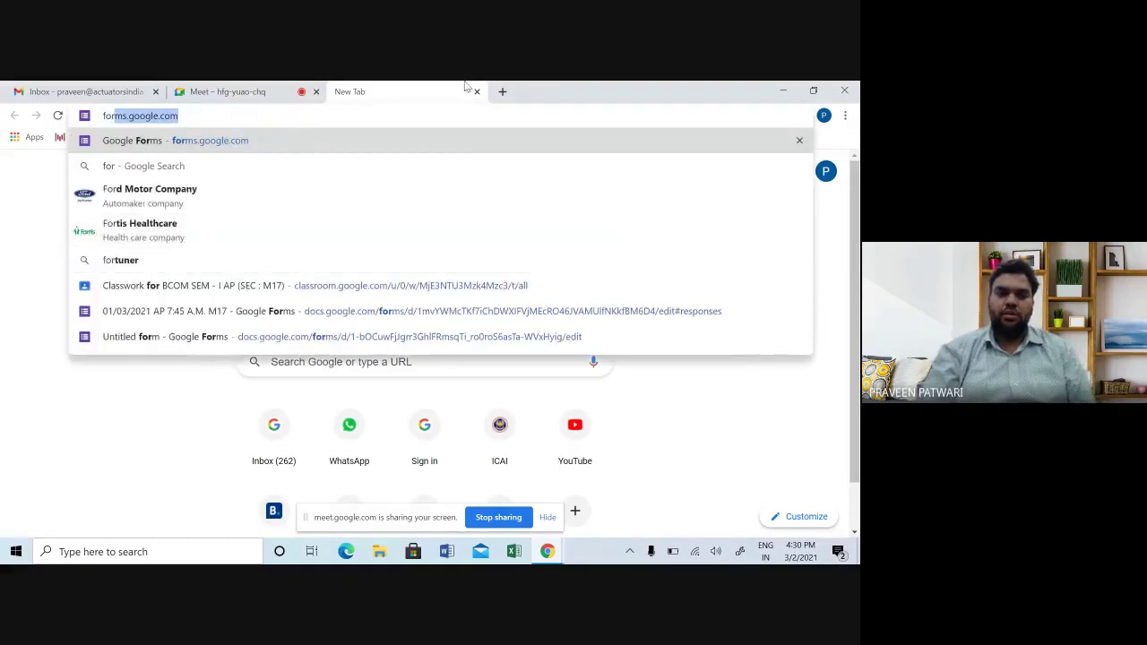
Step: Load forms.google.com from the address bar suggestion
{"action": "left_click", "coordinate": [206, 147]}
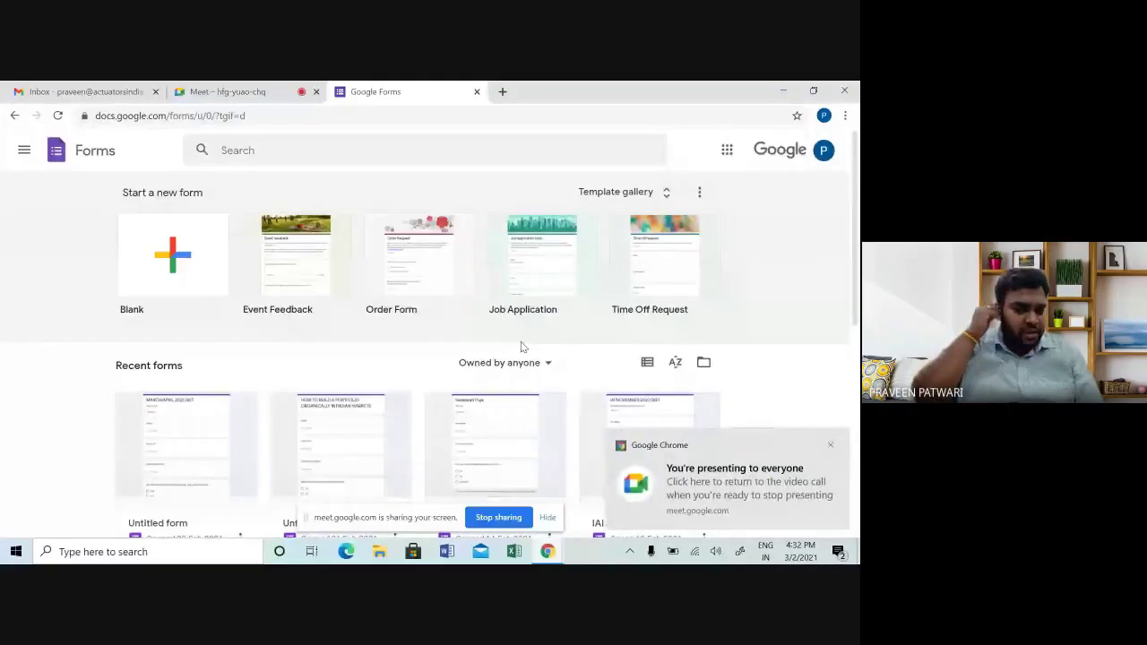
Step: Close the 'You're presenting to everyone' notice covering the Forms home page
{"action": "left_click", "coordinate": [830, 445]}
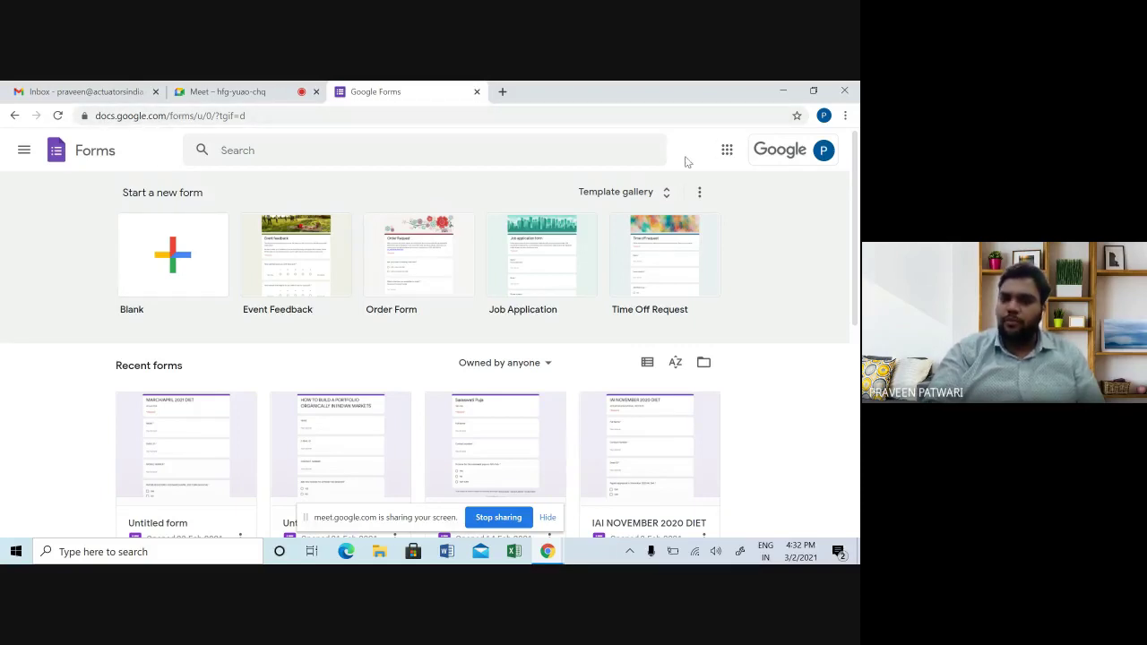
Step: Open Google Drive in a new tab from the apps grid and expand its New menu to show Google Forms
{"action": "left_click", "coordinate": [726, 149]}
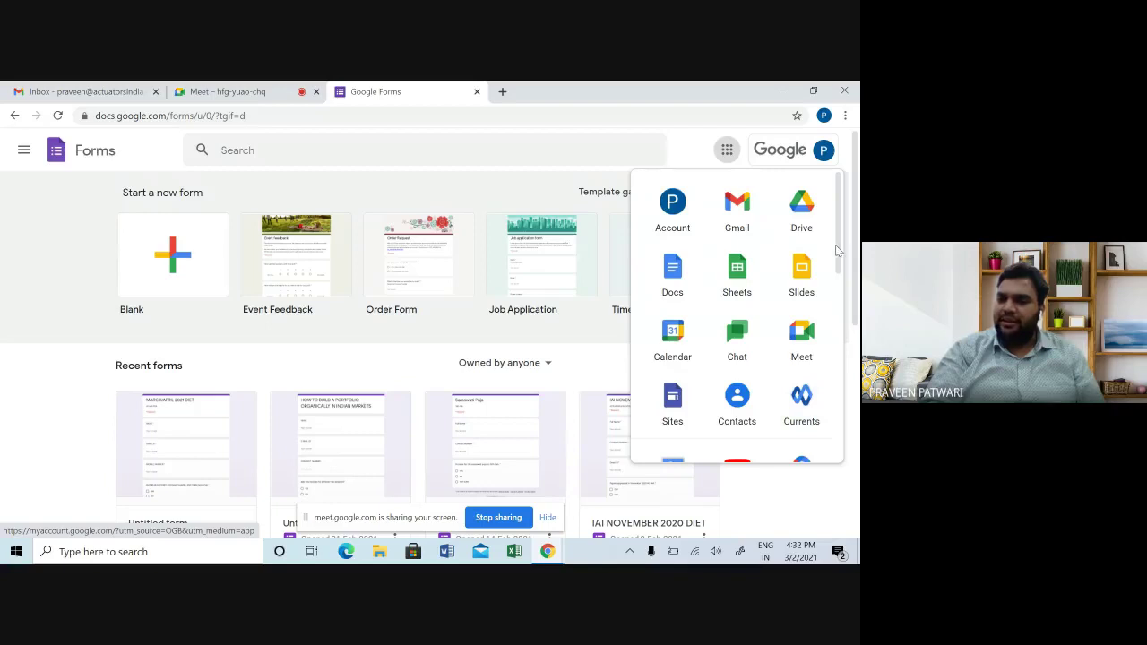
{"action": "left_click_drag", "start_coordinate": [838, 250], "coordinate": [845, 370]}
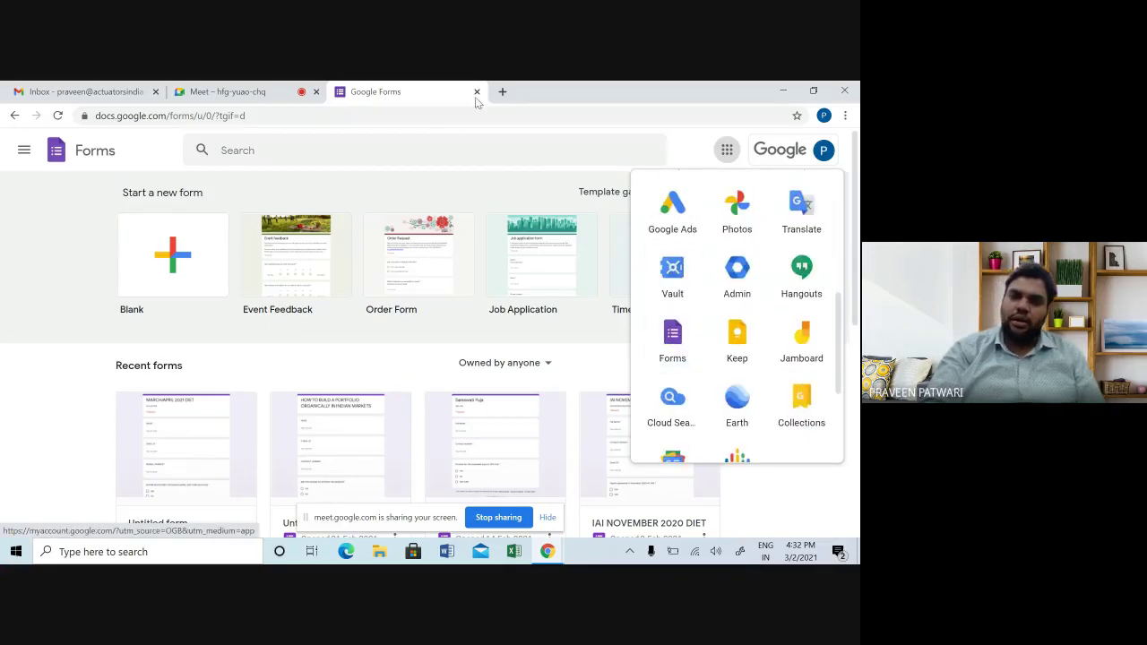
{"action": "left_click", "coordinate": [502, 92]}
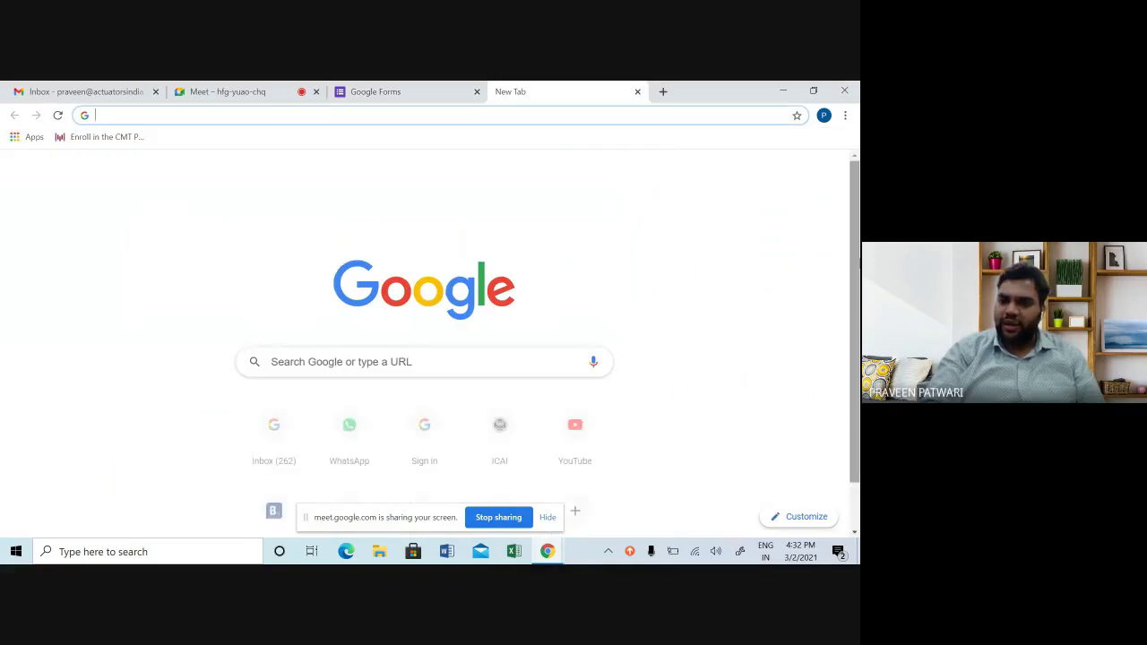
{"action": "left_click", "coordinate": [794, 172]}
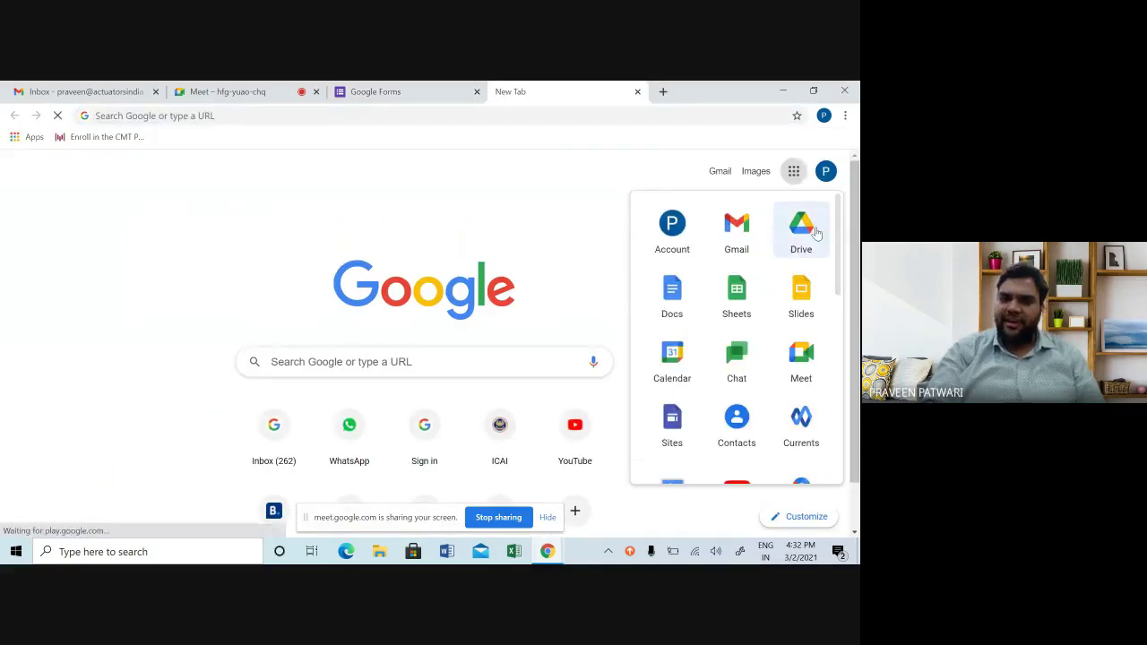
{"action": "left_click", "coordinate": [799, 230]}
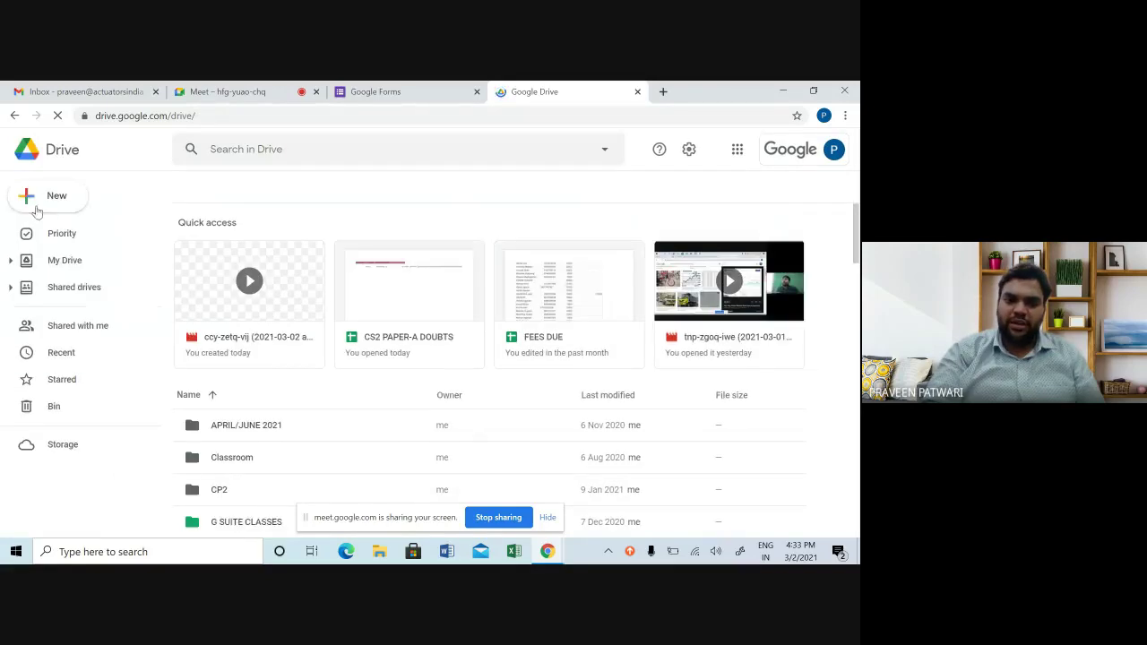
{"action": "left_click", "coordinate": [49, 202]}
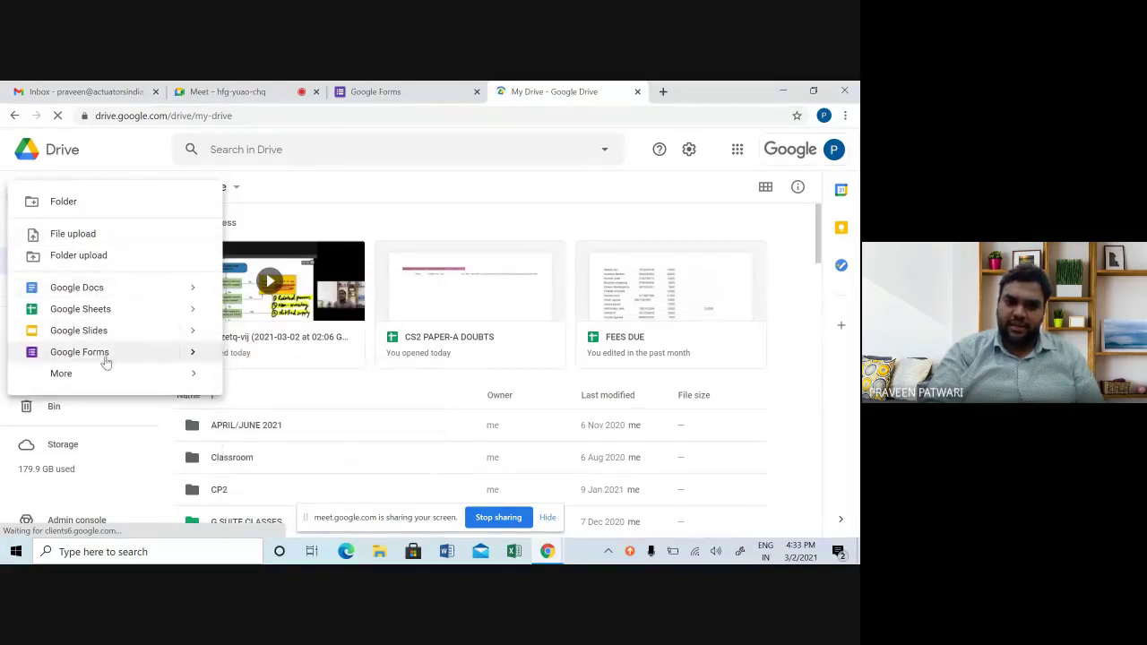
Step: Browse the General section of the Forms Template gallery, then go back to the home page
{"action": "left_click", "coordinate": [394, 91]}
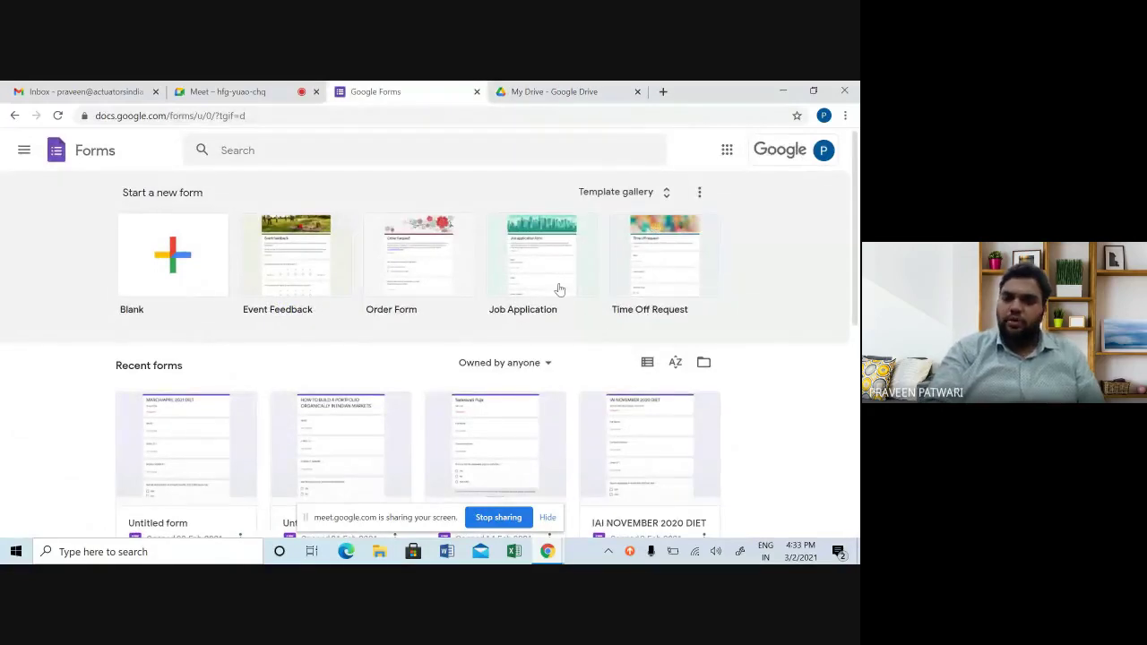
{"action": "left_click", "coordinate": [670, 193]}
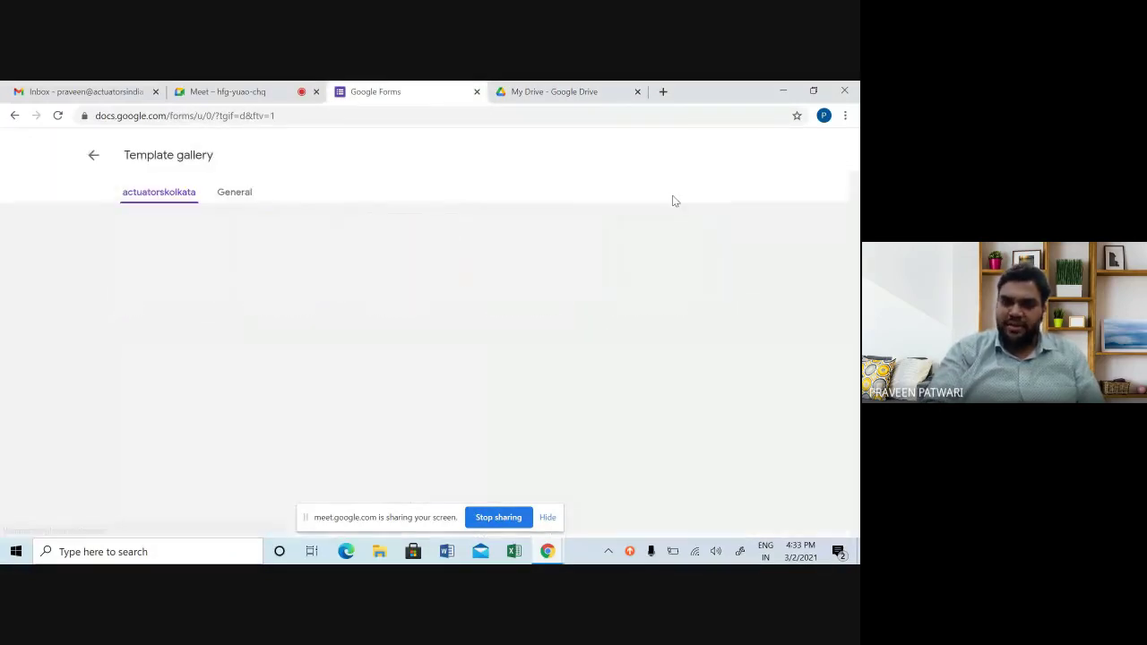
{"action": "left_click", "coordinate": [257, 198]}
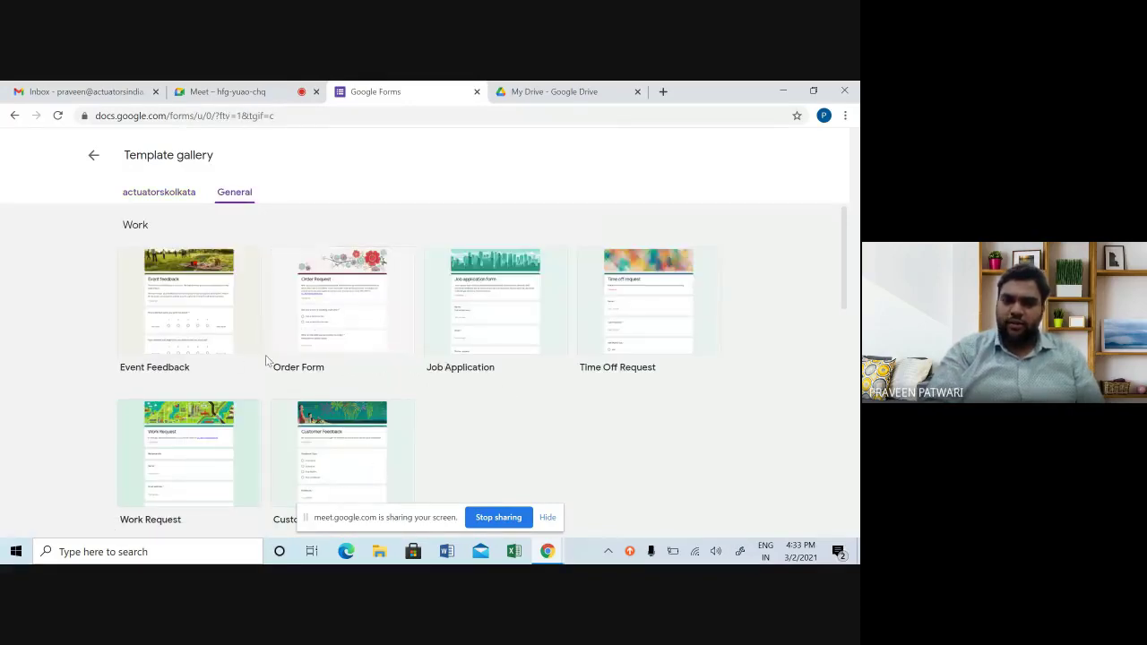
{"action": "left_click", "coordinate": [93, 155]}
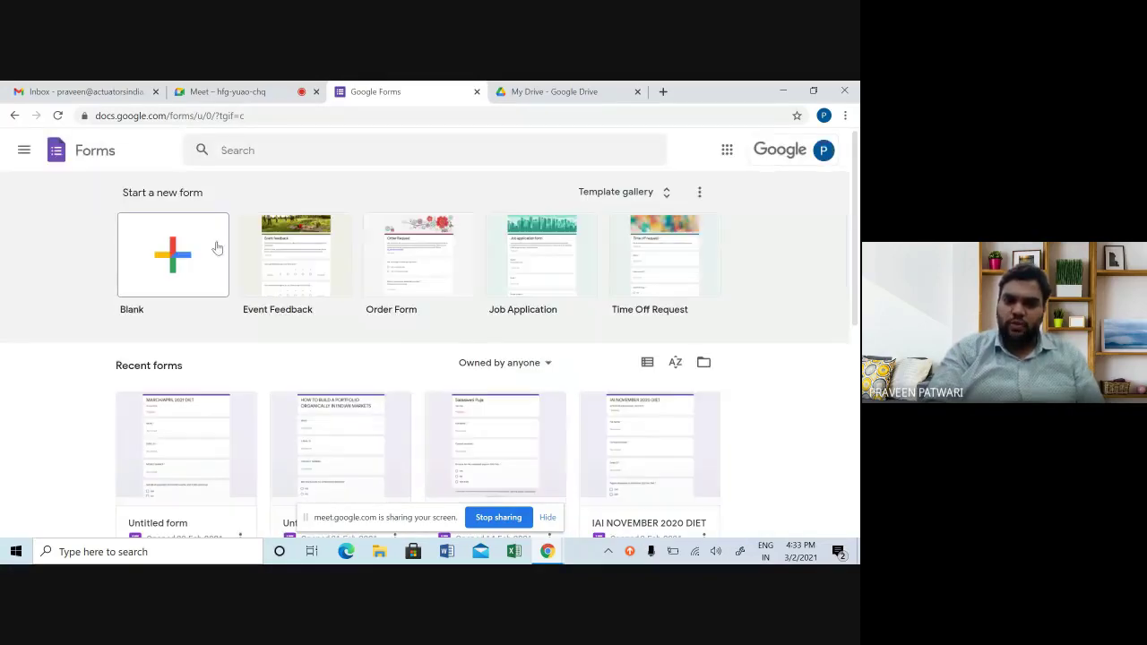
Step: Start a Blank form, retitle it 'Google Form 1', and move on to the form description
{"action": "left_click", "coordinate": [199, 275]}
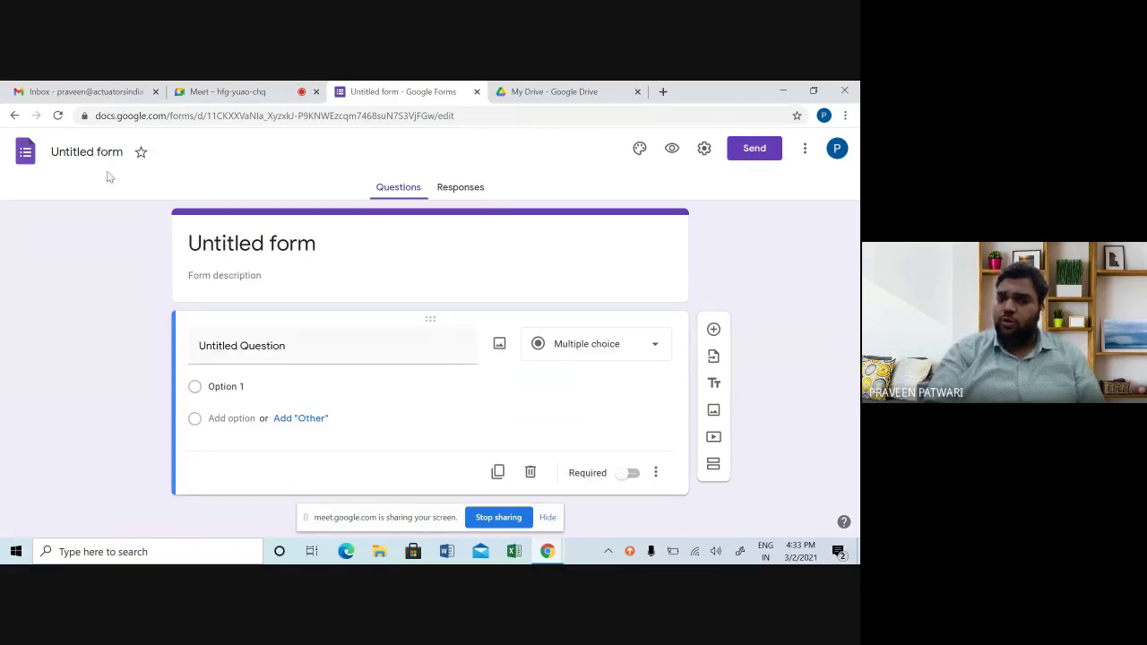
{"action": "left_click", "coordinate": [87, 150]}
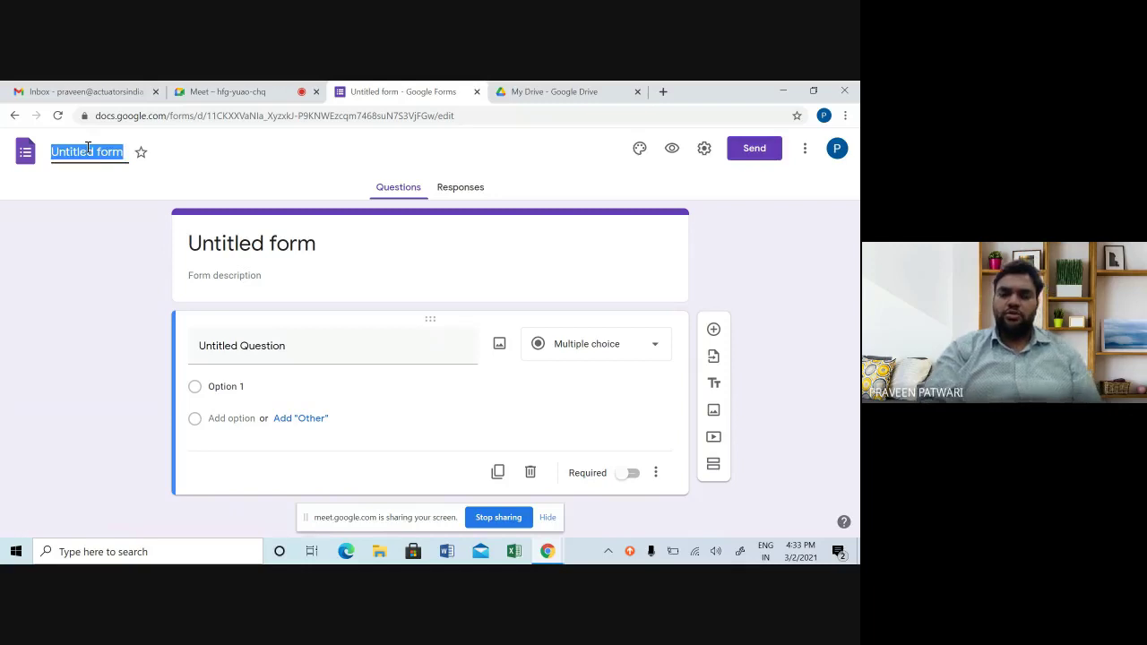
{"action": "type", "text": "Googl"}
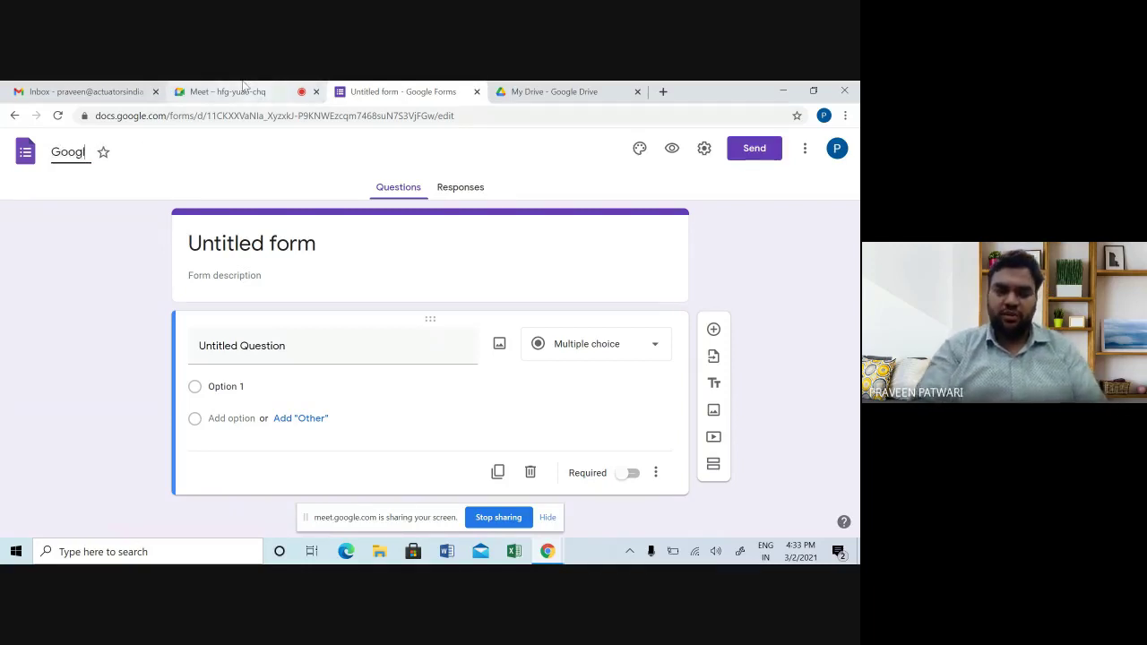
{"action": "type", "text": "e Form 1"}
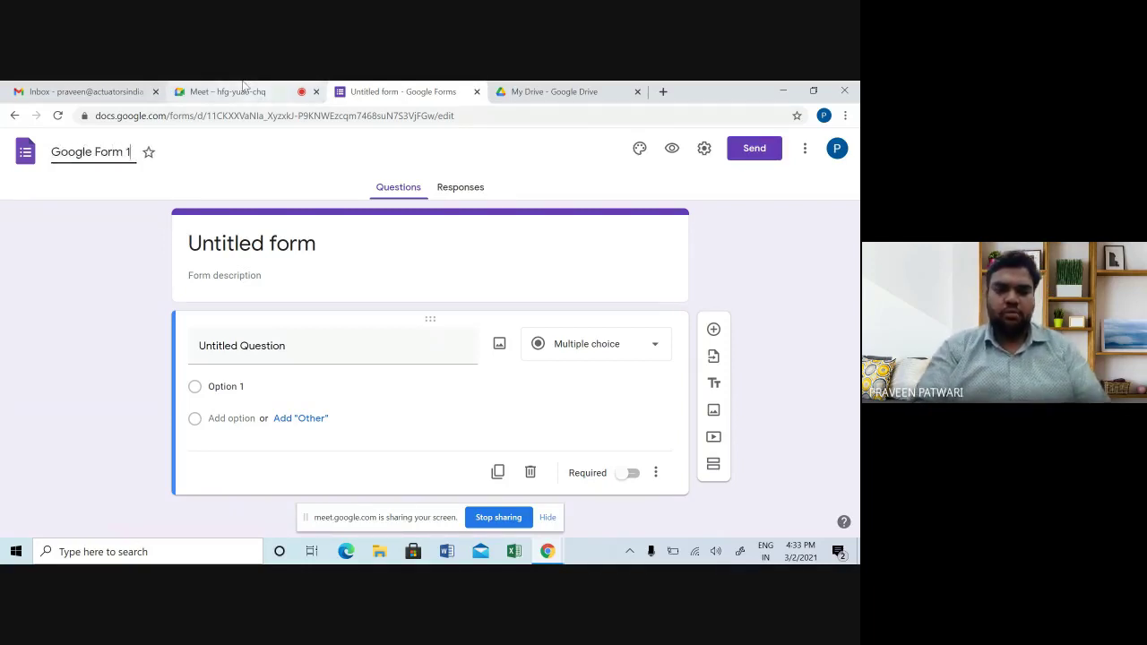
{"action": "left_click", "coordinate": [124, 324]}
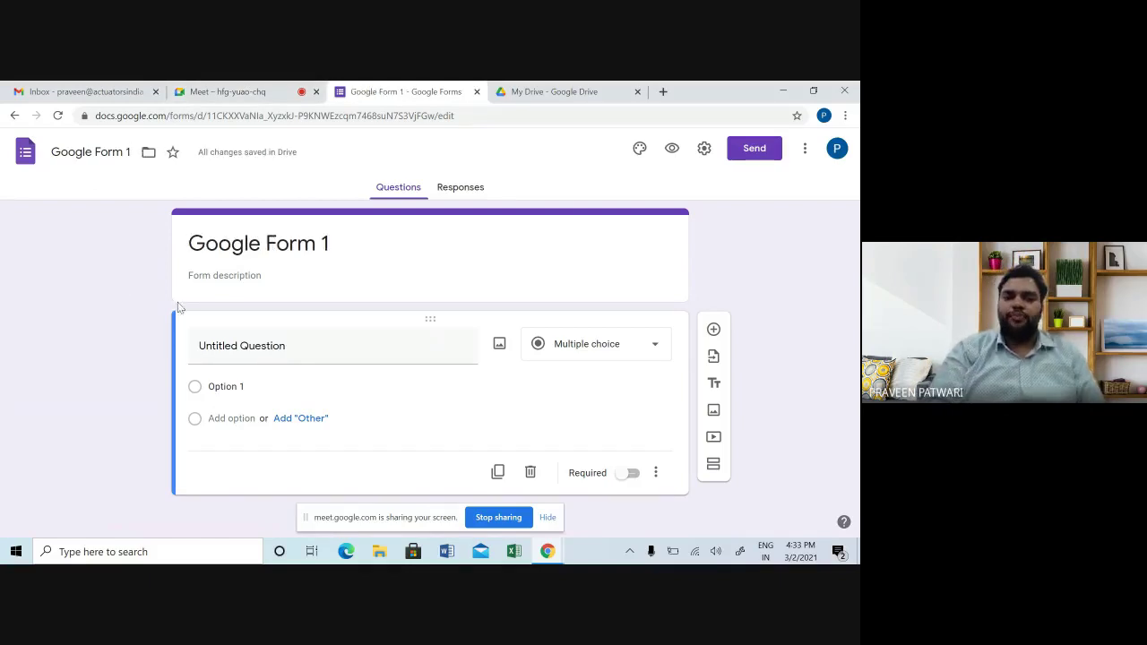
{"action": "left_click", "coordinate": [198, 277]}
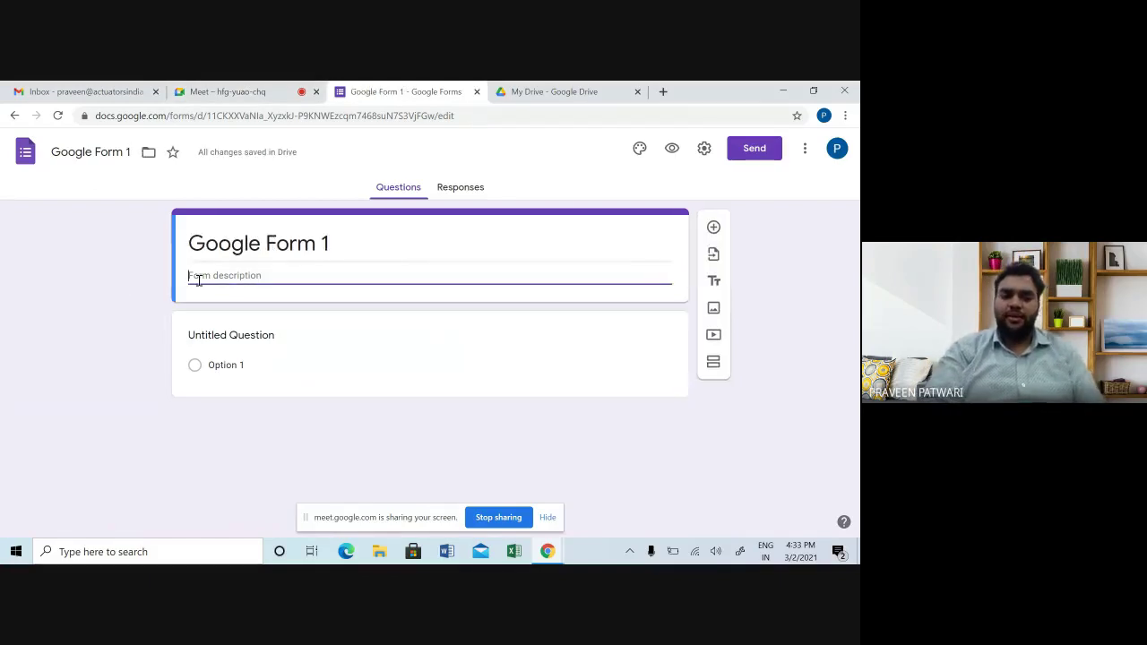
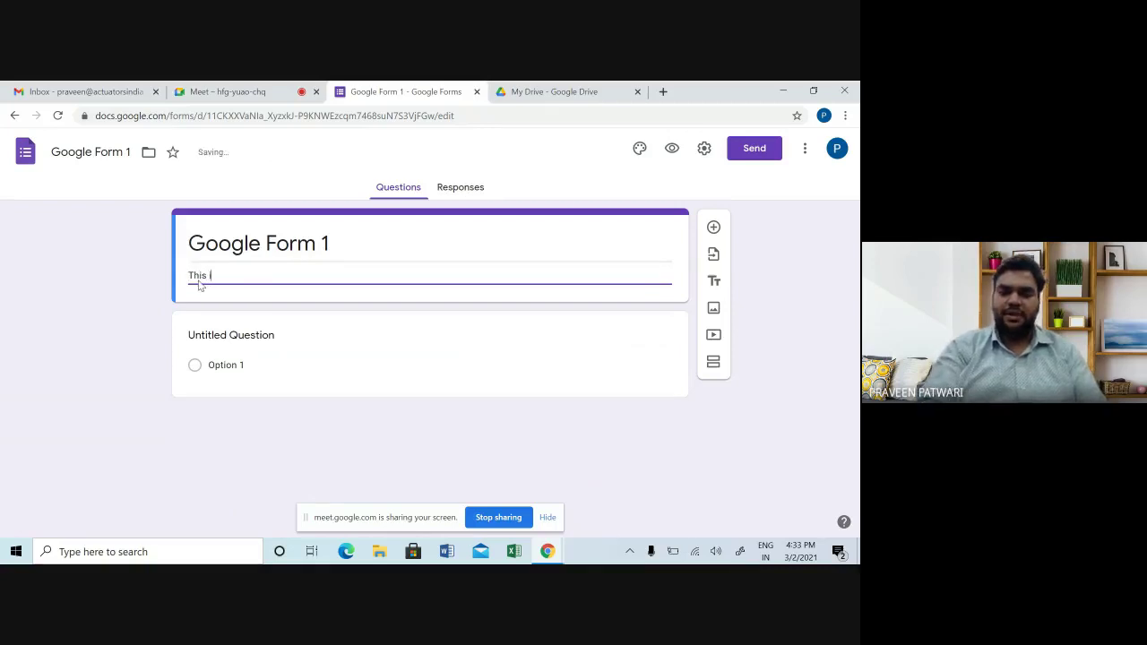
Step: Write the description 'This is a general survey form. Please fill the form' with a 'With Regards' sign-off and the sender's name
{"action": "type", "text": "s is a general sur"}
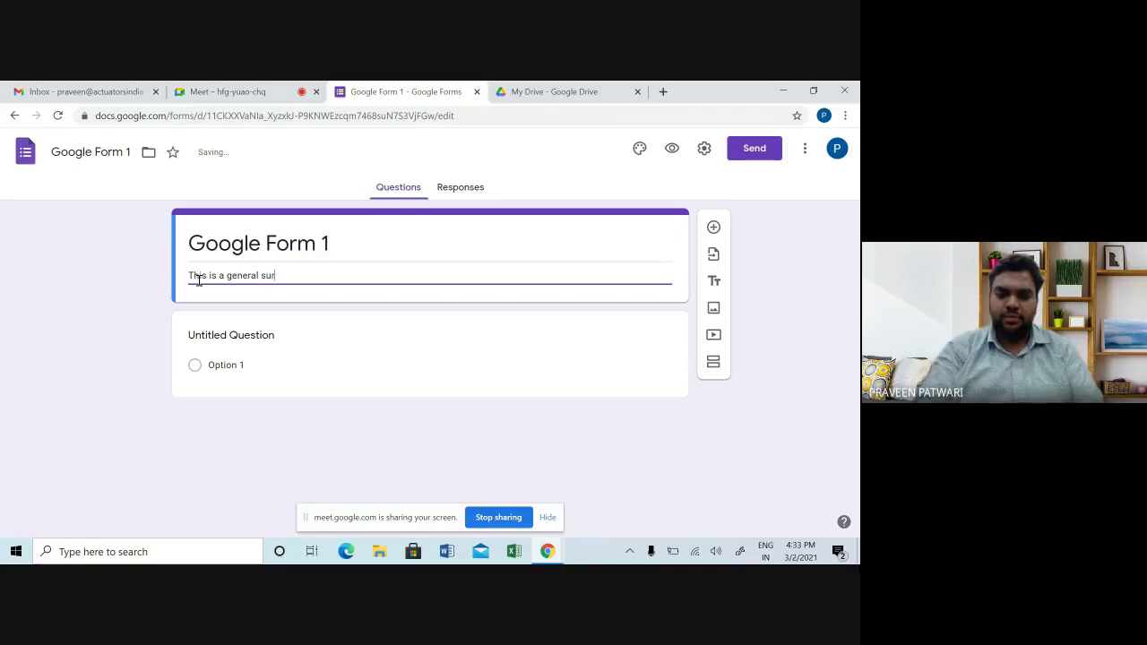
{"action": "type", "text": "vey form. "}
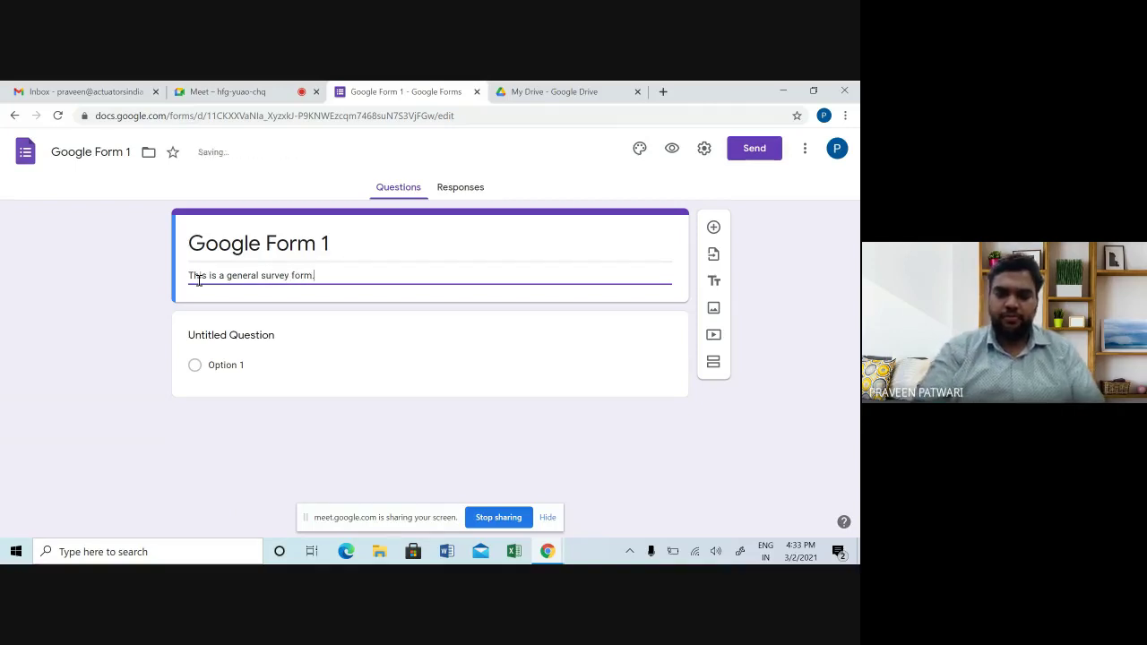
{"action": "type", "text": "Please "}
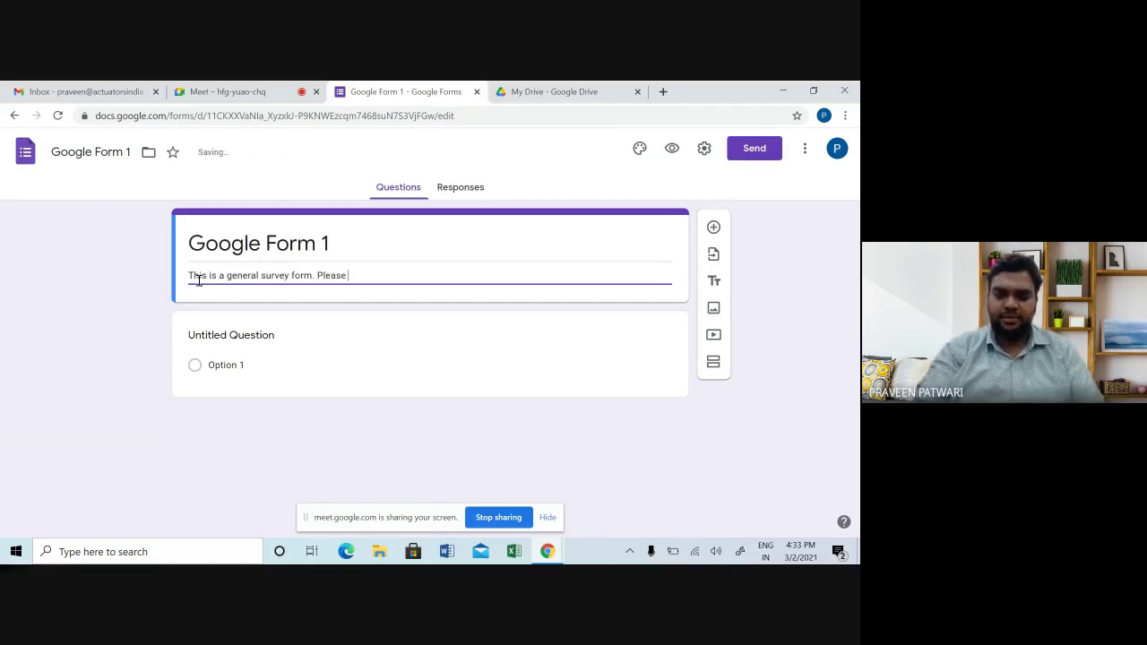
{"action": "type", "text": "fill the f"}
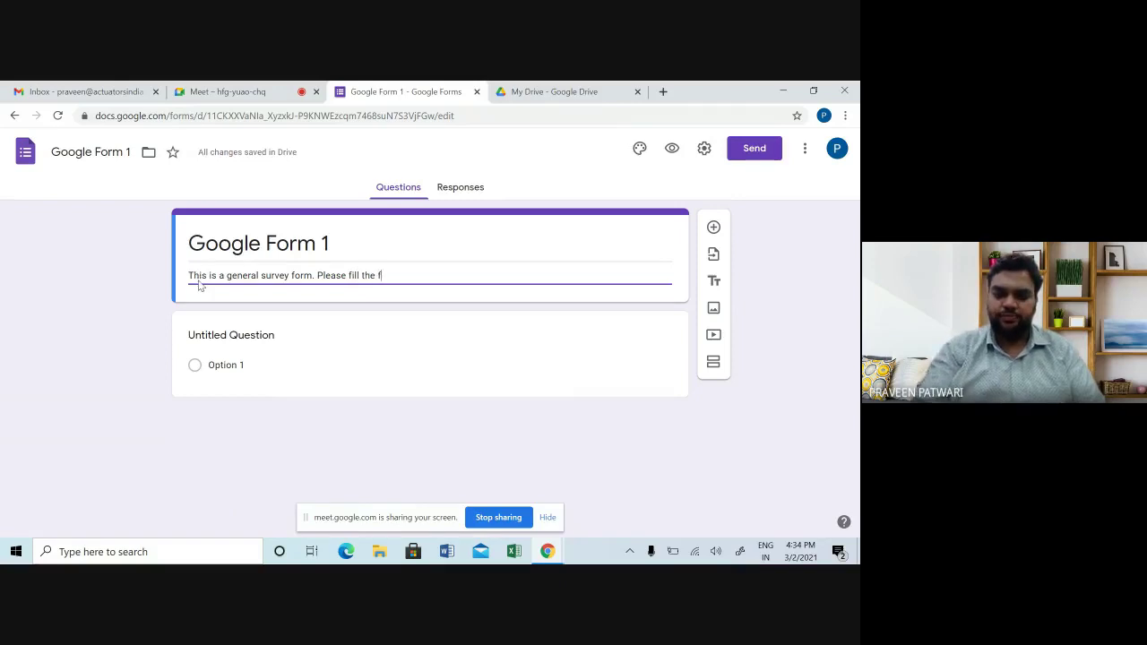
{"action": "type", "text": "orm."}
{"action": "key", "text": "Return"}
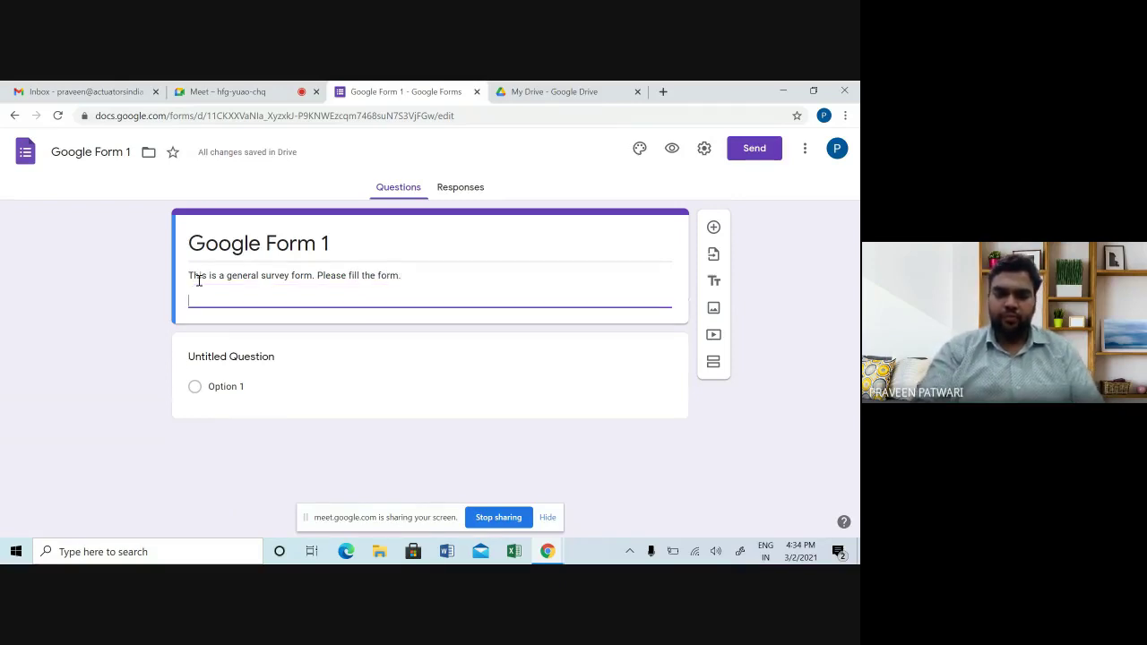
{"action": "type", "text": "With Re"}
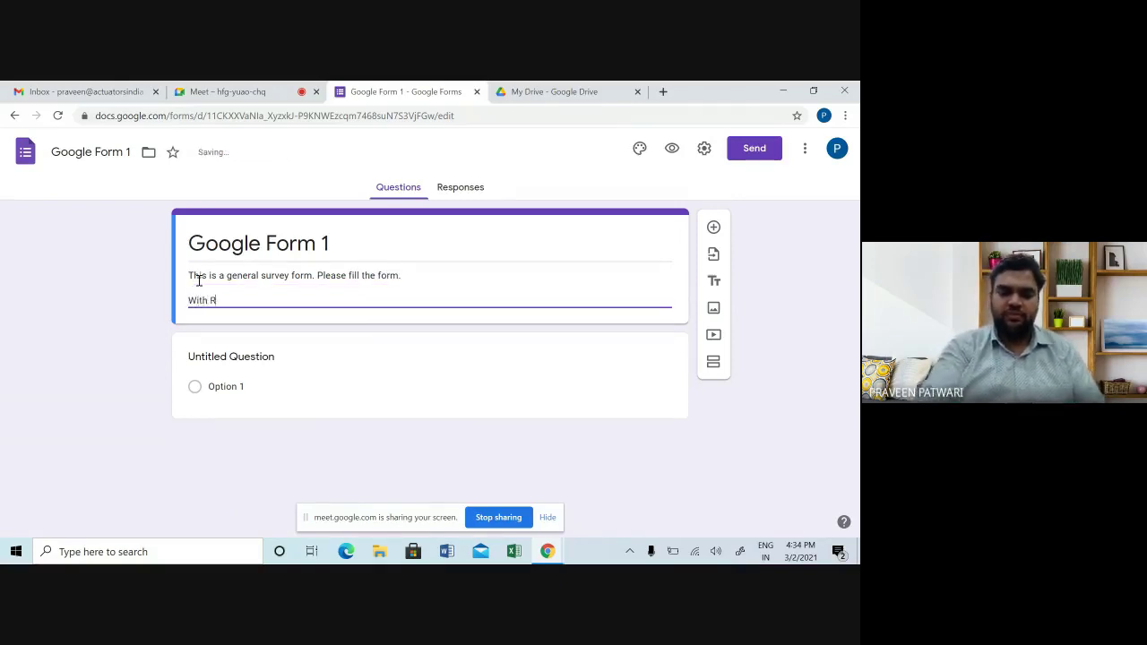
{"action": "type", "text": "gards"}
{"action": "key", "text": "Return"}
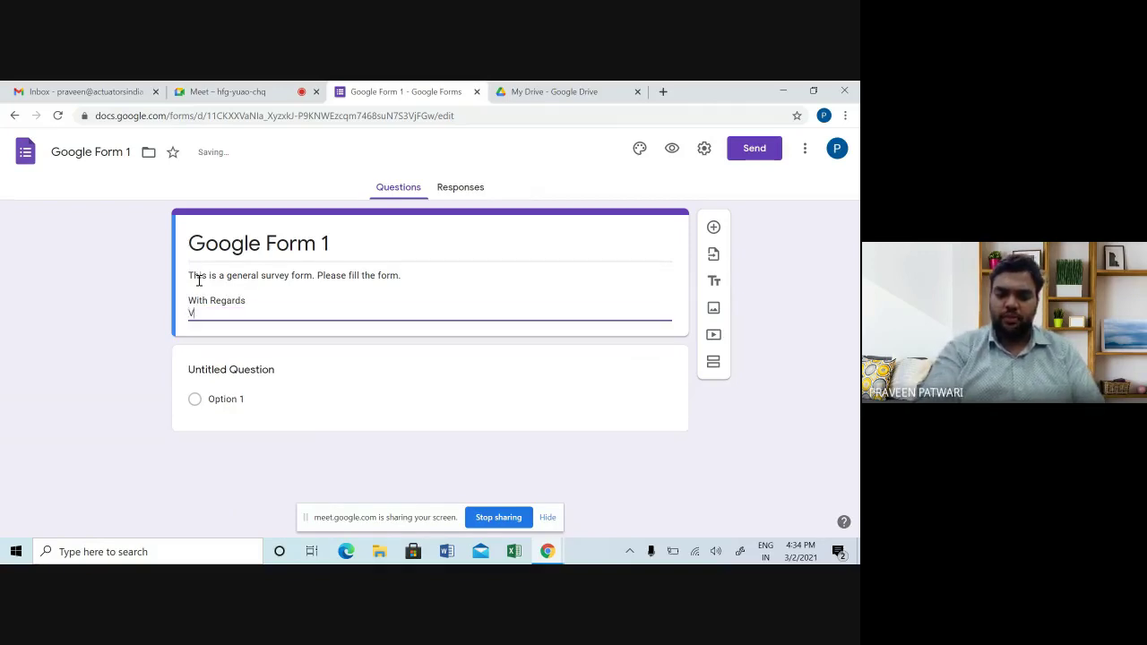
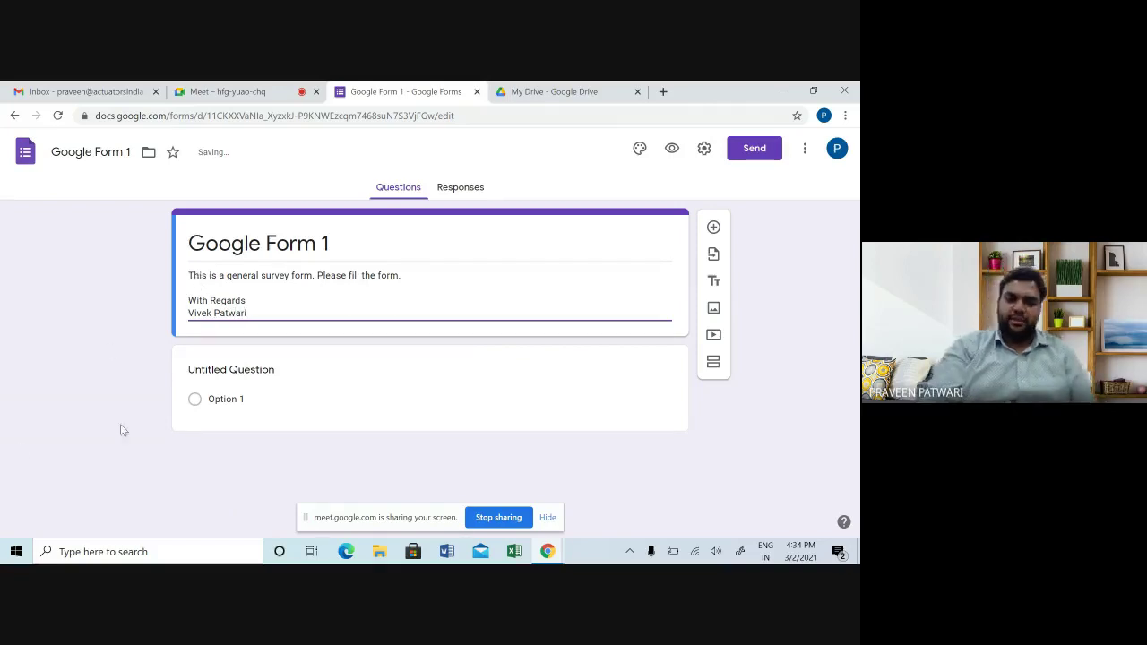
Step: Title the first question NAME, set it to Short answer, and switch Required on
{"action": "left_click", "coordinate": [267, 371]}
{"action": "type", "text": "asj"}
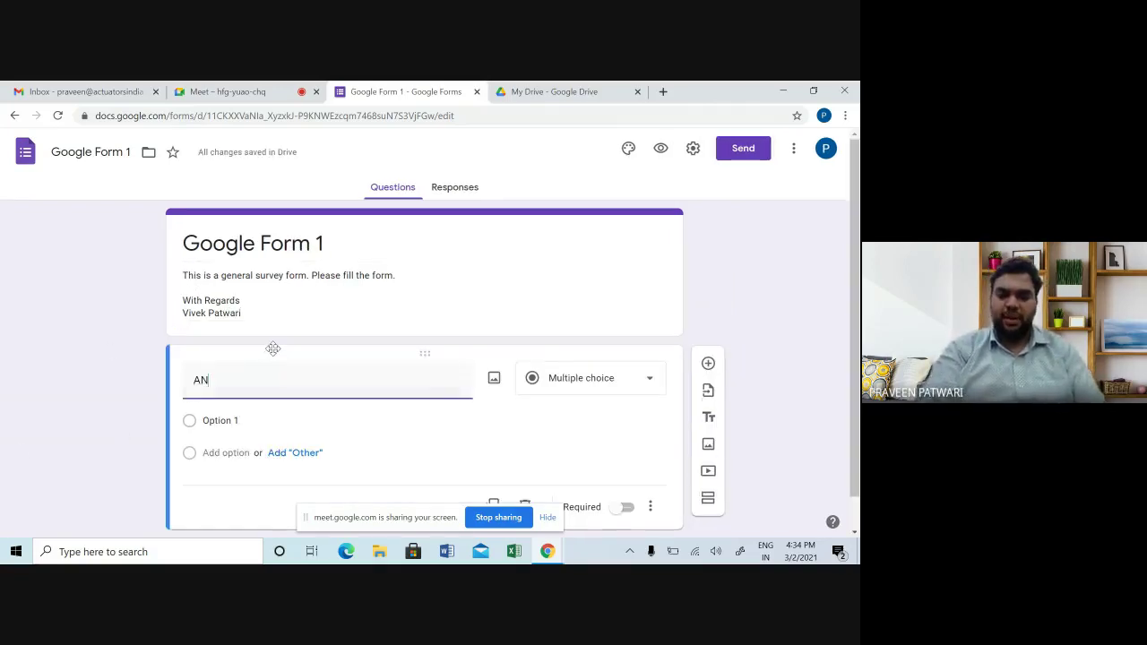
{"action": "key", "text": "BackSpace"}
{"action": "key", "text": "BackSpace"}
{"action": "key", "text": "BackSpace"}
{"action": "type", "text": "NAME"}
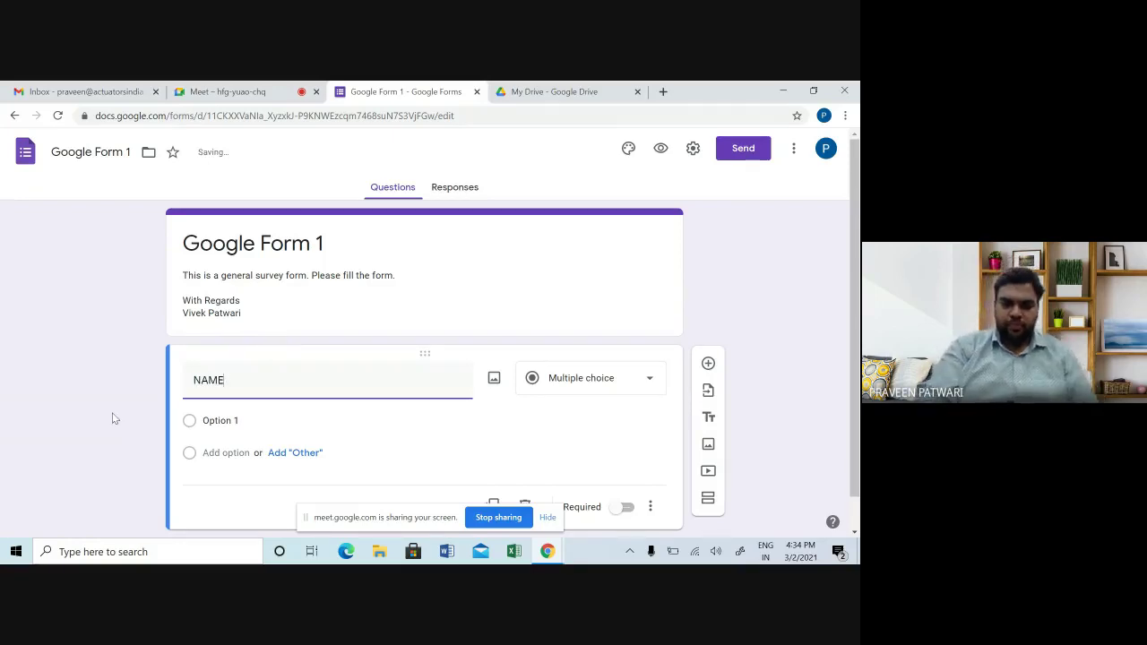
{"action": "left_click", "coordinate": [112, 415]}
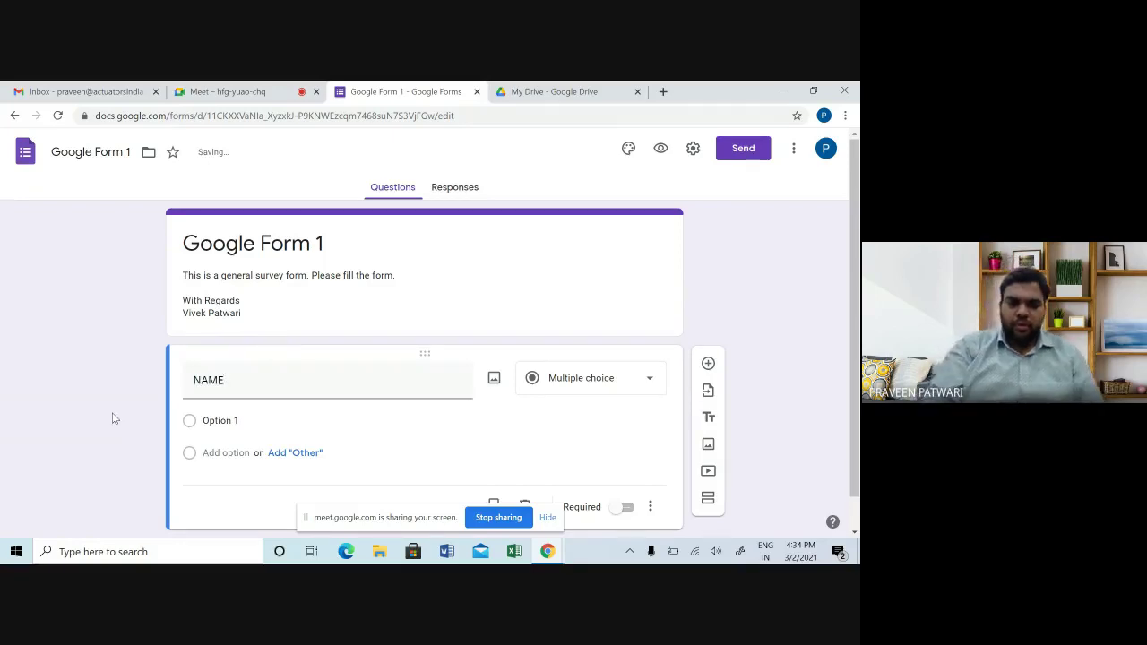
{"action": "scroll", "coordinate": [856, 421], "scroll_direction": "down", "scroll_amount": 1}
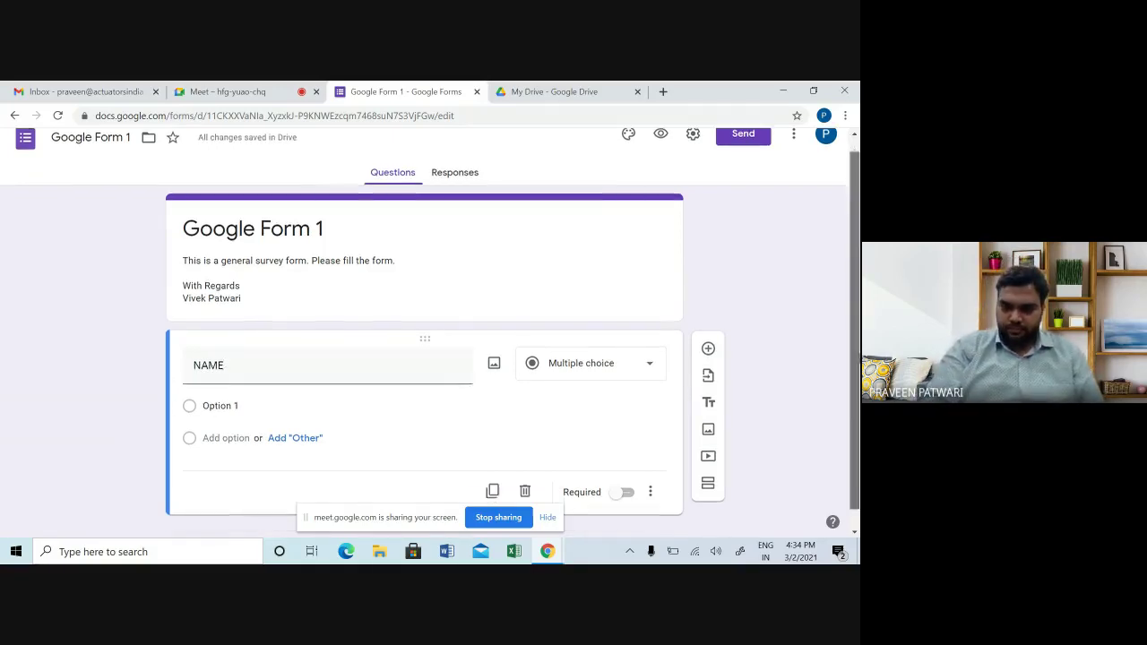
{"action": "left_click", "coordinate": [554, 347]}
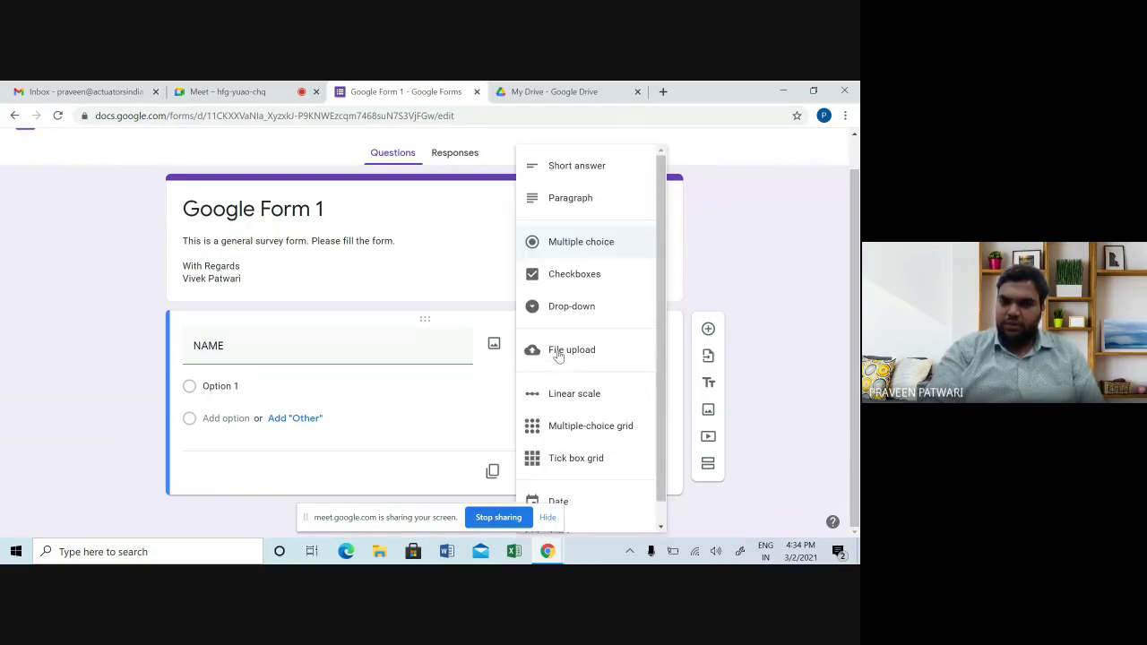
{"action": "left_click", "coordinate": [560, 163]}
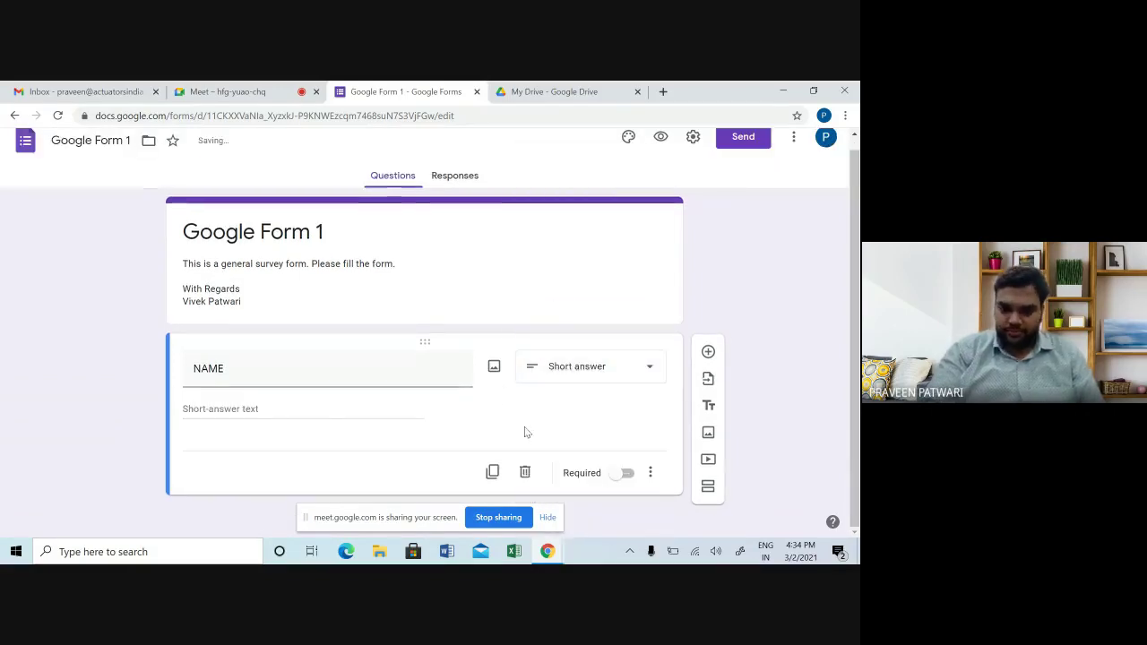
{"action": "left_click", "coordinate": [630, 481]}
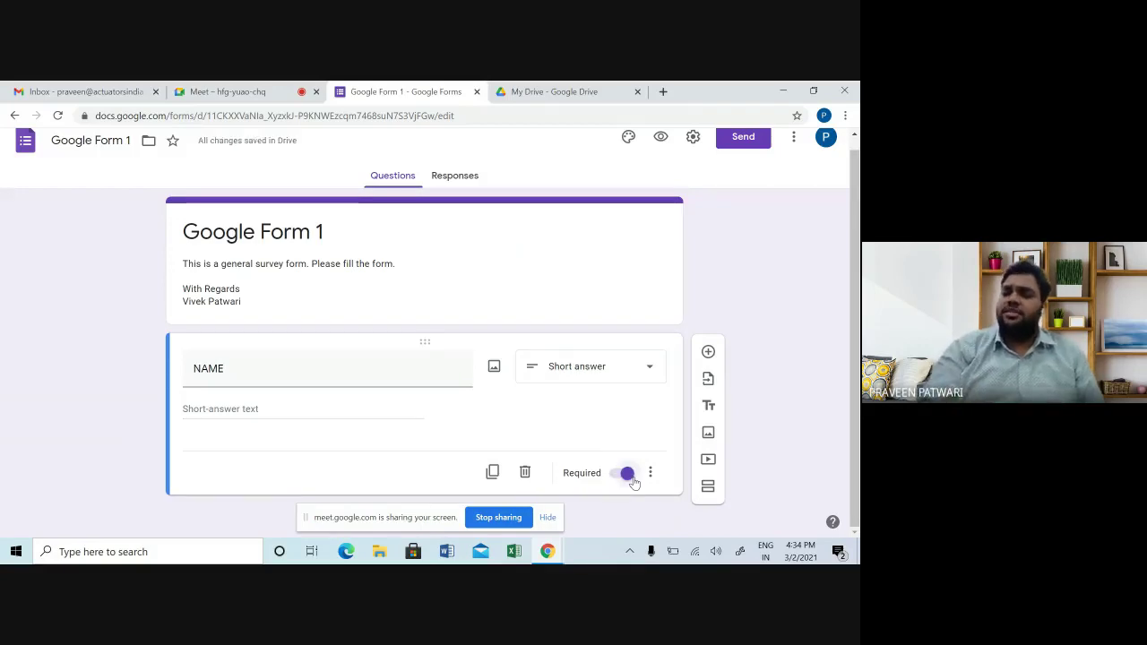
{"action": "left_click", "coordinate": [631, 481]}
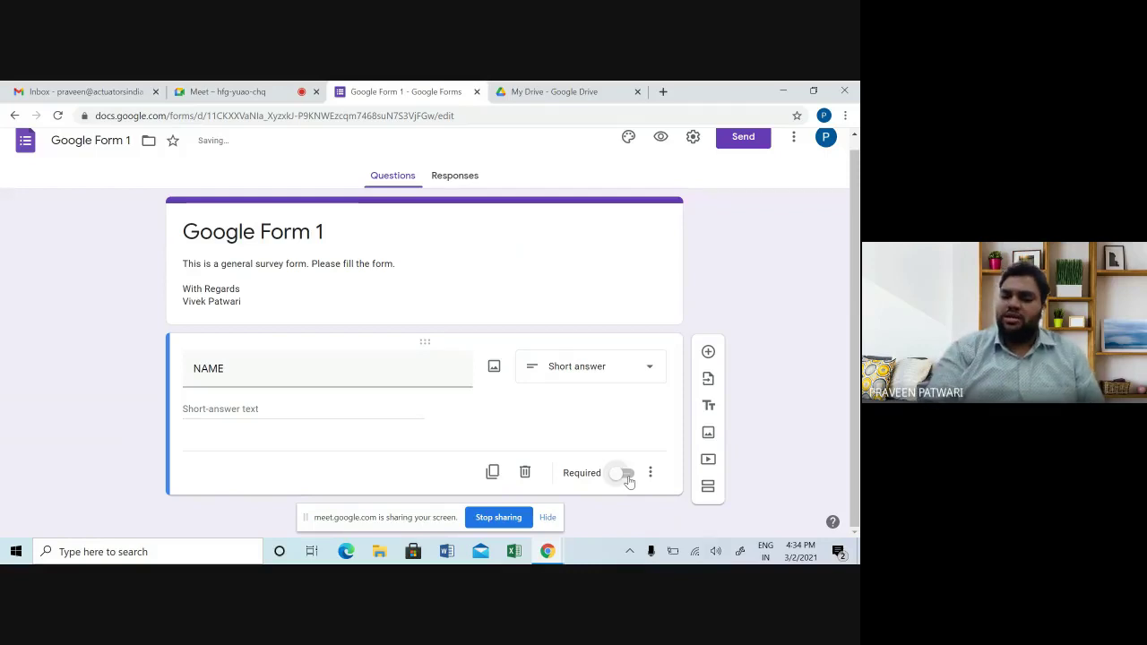
{"action": "left_click", "coordinate": [629, 481]}
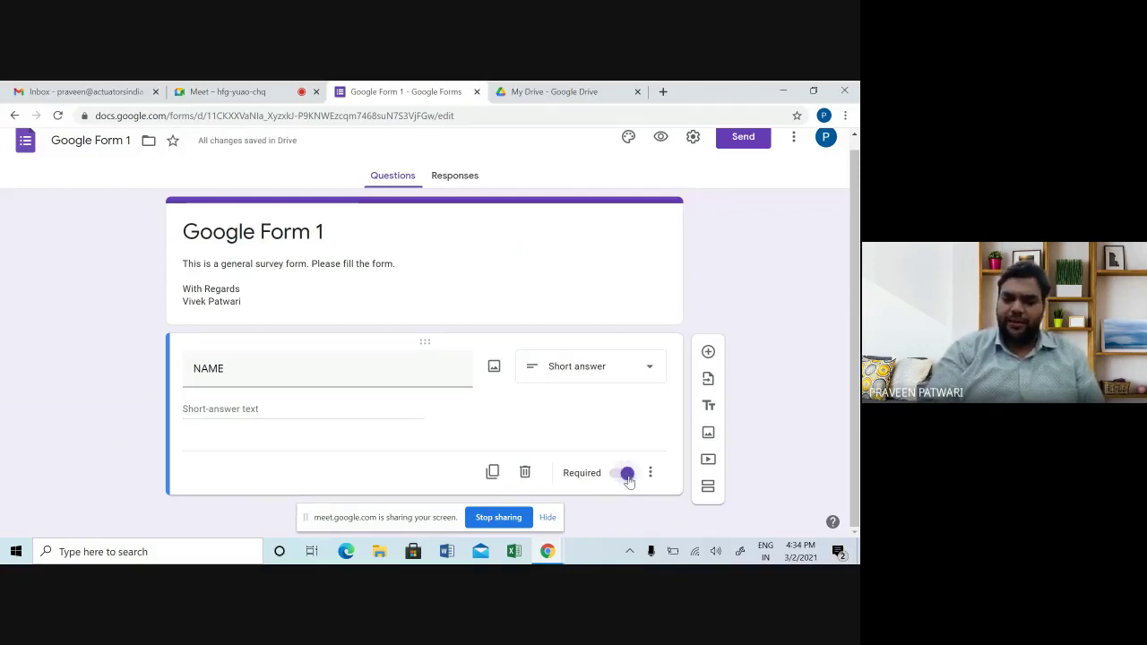
Step: Add a required question titled CONTACT(VOICE) below NAME
{"action": "left_click", "coordinate": [709, 351]}
{"action": "type", "text": "CONTAC"}
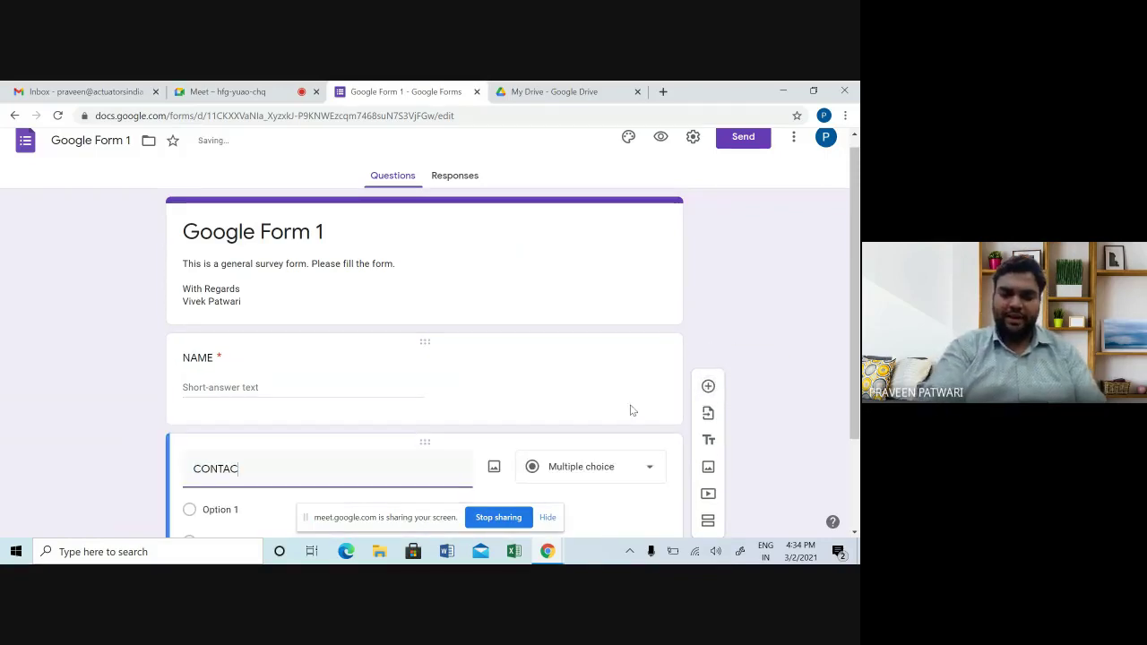
{"action": "type", "text": "T("}
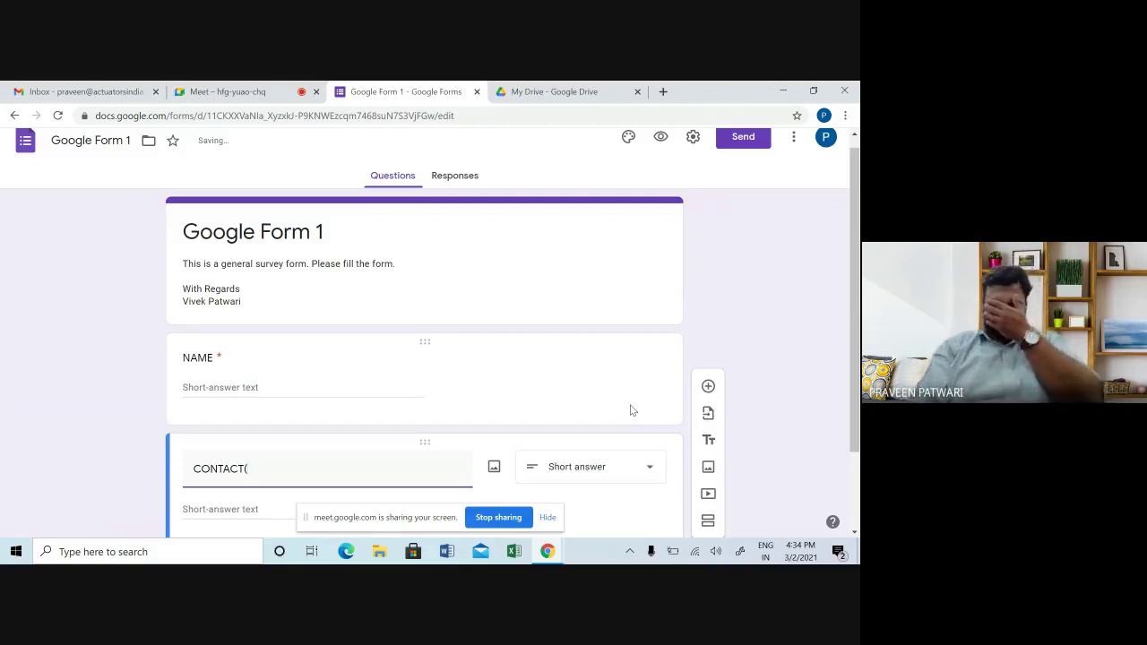
{"action": "type", "text": "V"}
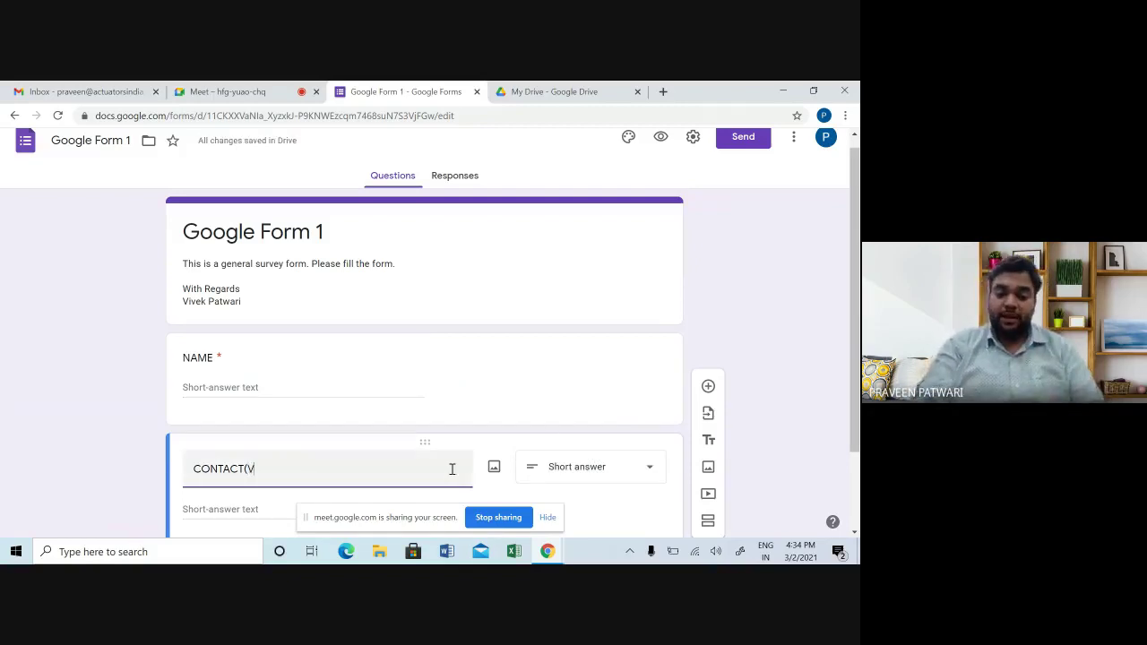
{"action": "type", "text": "OICE"}
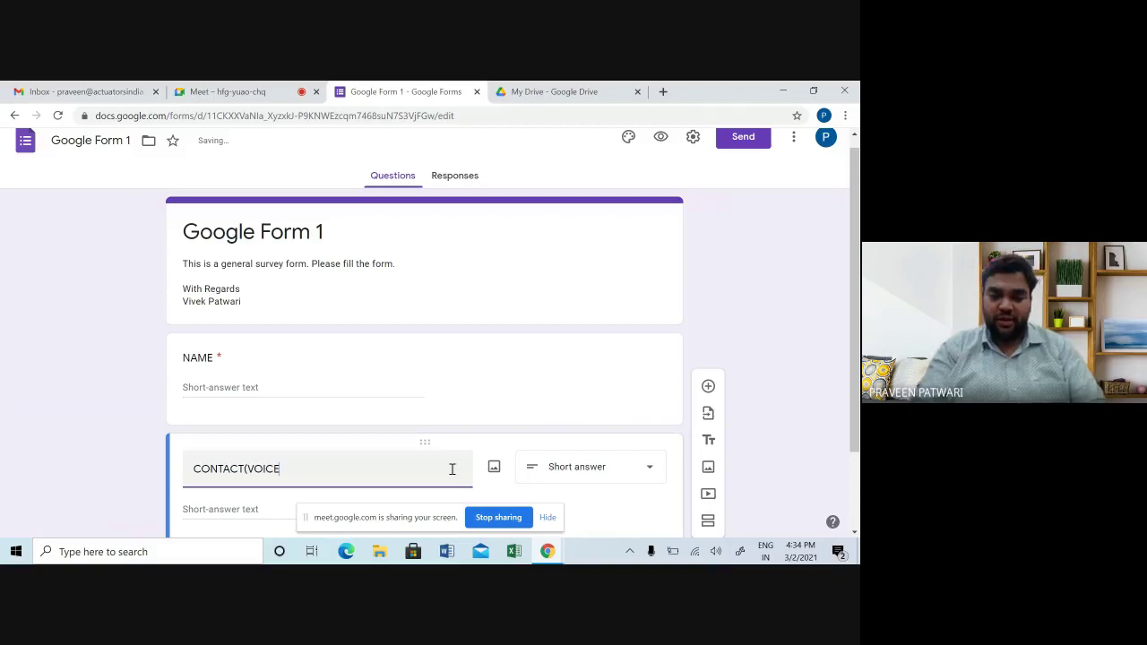
{"action": "type", "text": ")"}
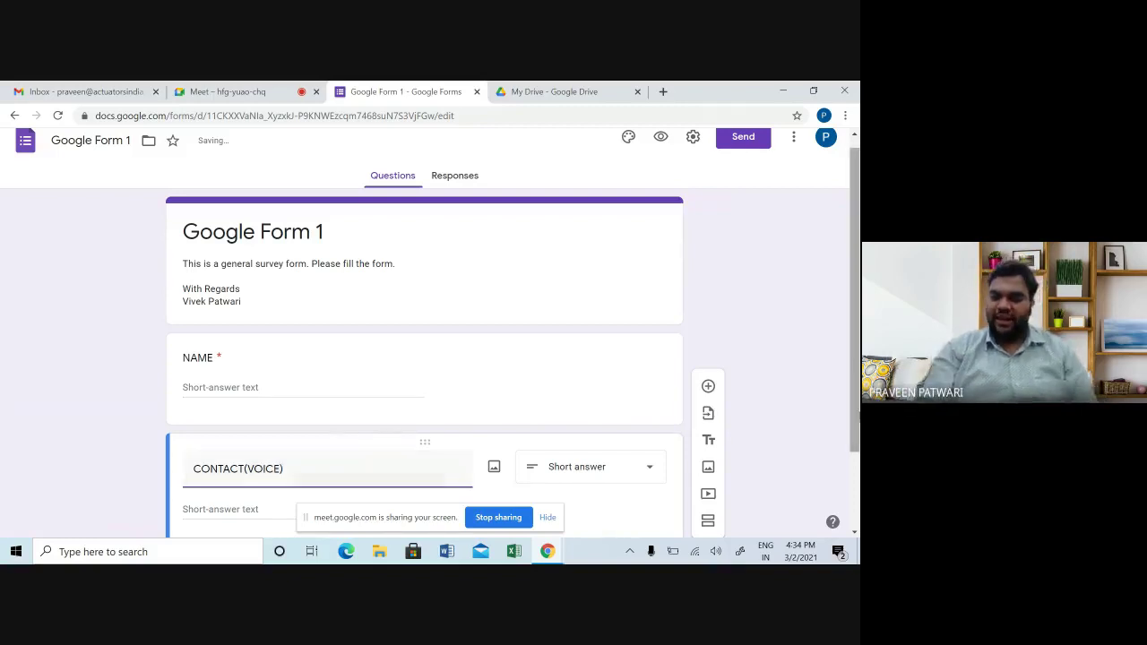
{"action": "left_click_drag", "start_coordinate": [855, 410], "coordinate": [855, 487]}
{"action": "left_click", "coordinate": [618, 472]}
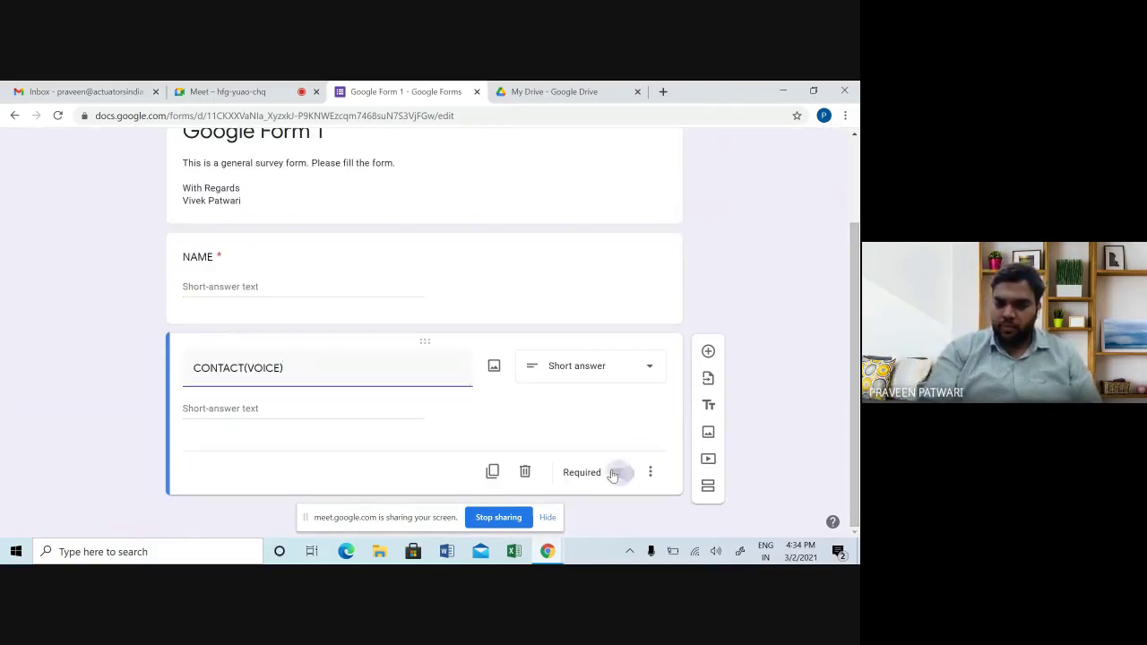
Step: Duplicate CONTACT(VOICE) and retitle the copy CONTACT(WHATSAPP)
{"action": "left_click", "coordinate": [493, 472]}
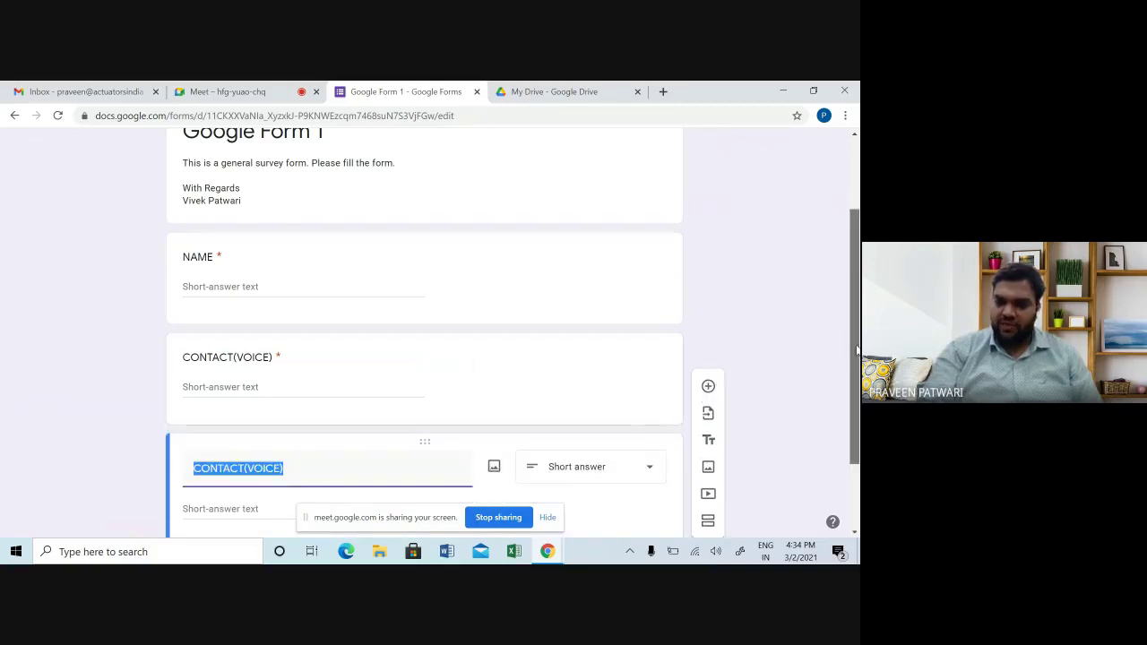
{"action": "left_click", "coordinate": [280, 367]}
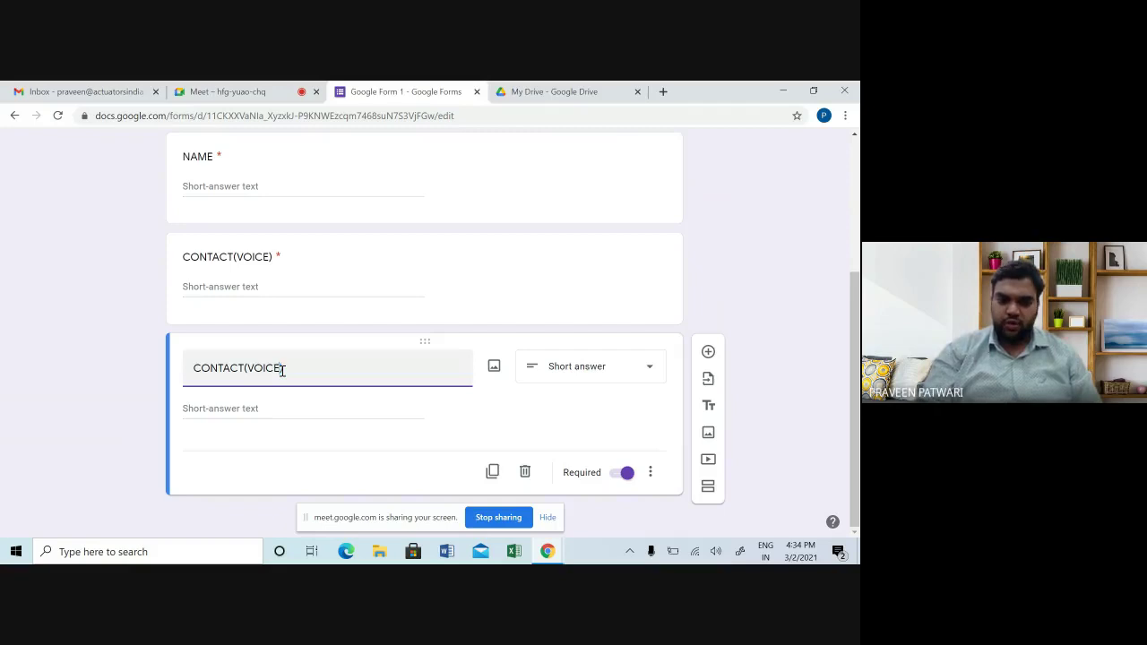
{"action": "key", "text": "BackSpace"}
{"action": "key", "text": "BackSpace"}
{"action": "key", "text": "BackSpace"}
{"action": "key", "text": "BackSpace"}
{"action": "key", "text": "BackSpace"}
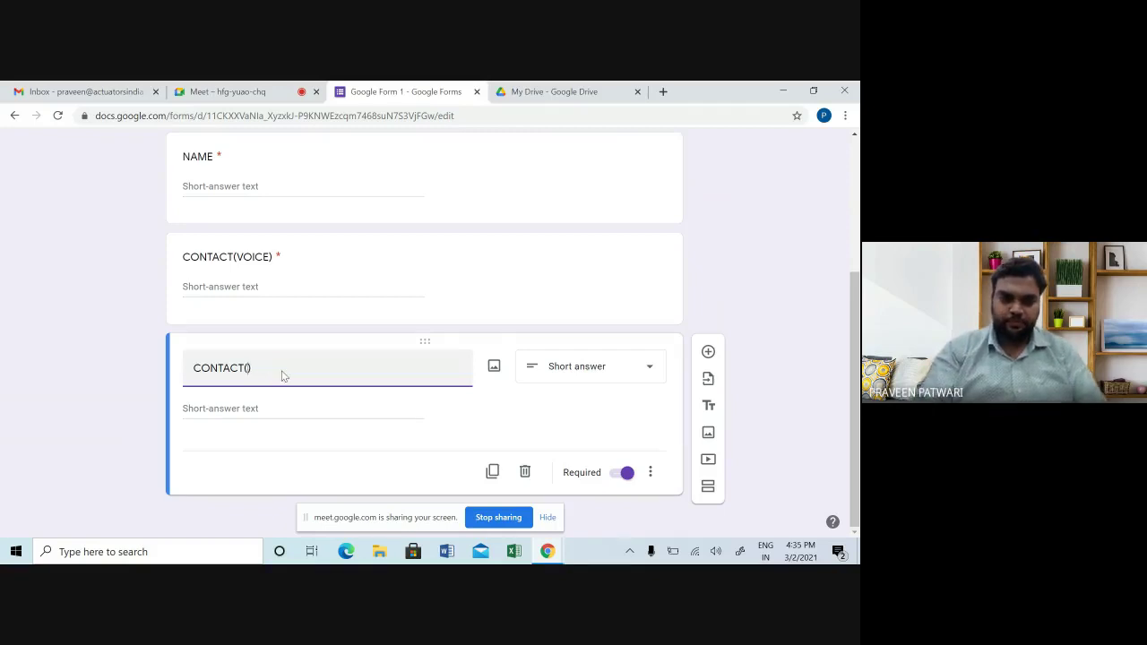
{"action": "type", "text": "WHATSAPP"}
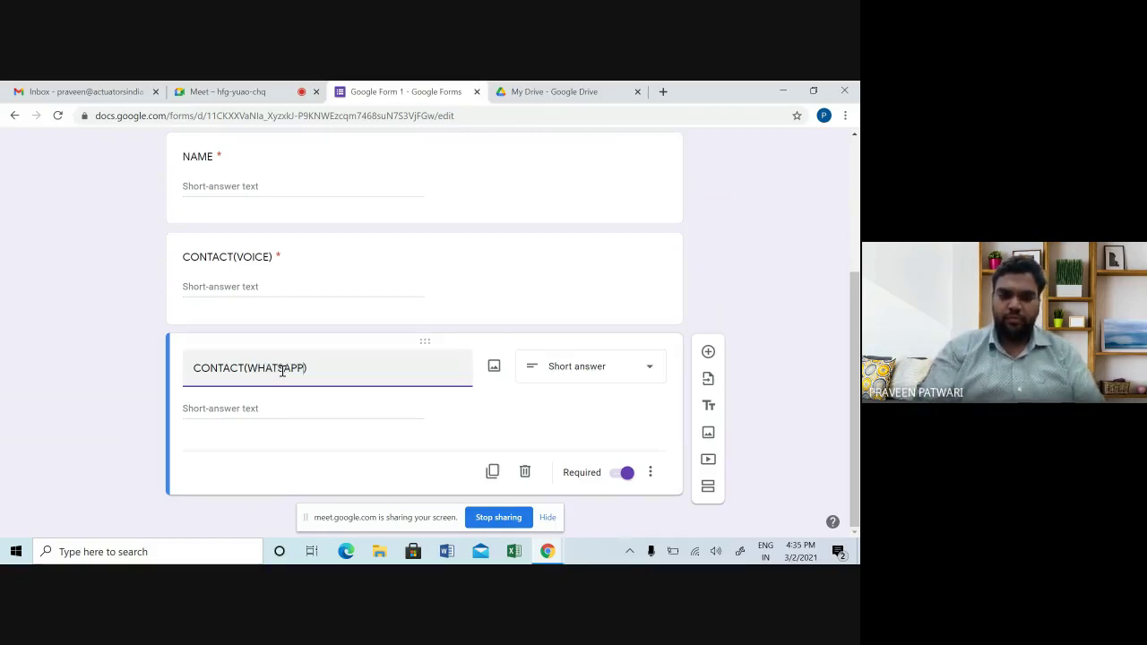
Step: Duplicate CONTACT(WHATSAPP) and retitle the copy CONTACT(ALTERNATIVE NUMBER)
{"action": "left_click", "coordinate": [495, 472]}
{"action": "left_click", "coordinate": [285, 473]}
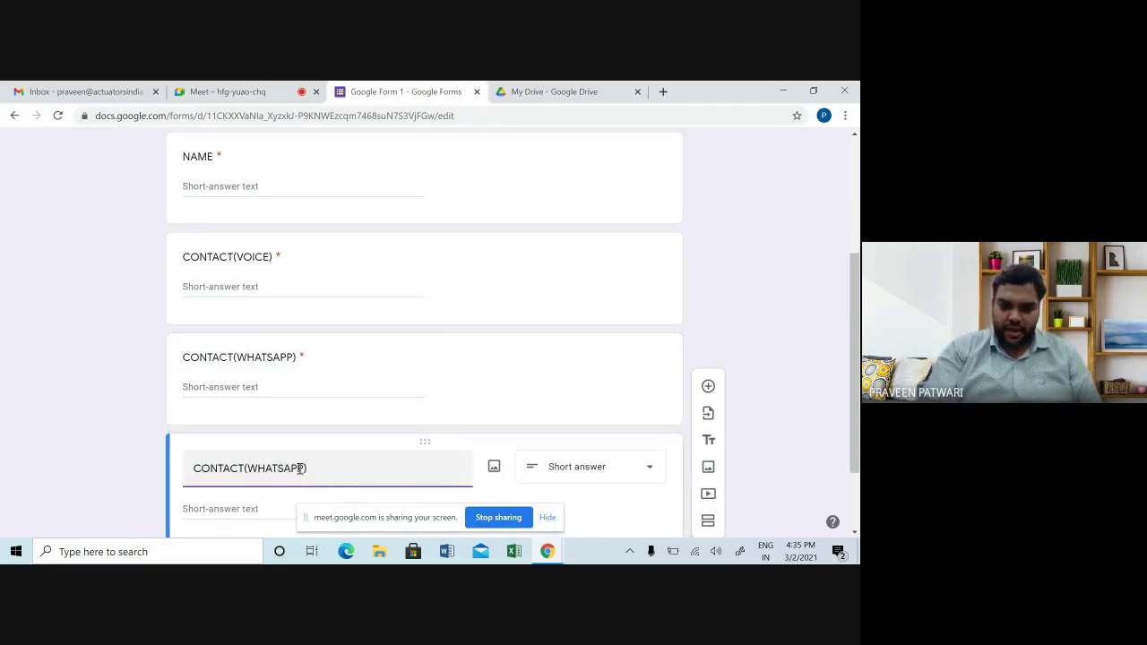
{"action": "key", "text": "BackSpace"}
{"action": "key", "text": "BackSpace"}
{"action": "key", "text": "BackSpace"}
{"action": "key", "text": "BackSpace"}
{"action": "key", "text": "BackSpace"}
{"action": "key", "text": "BackSpace"}
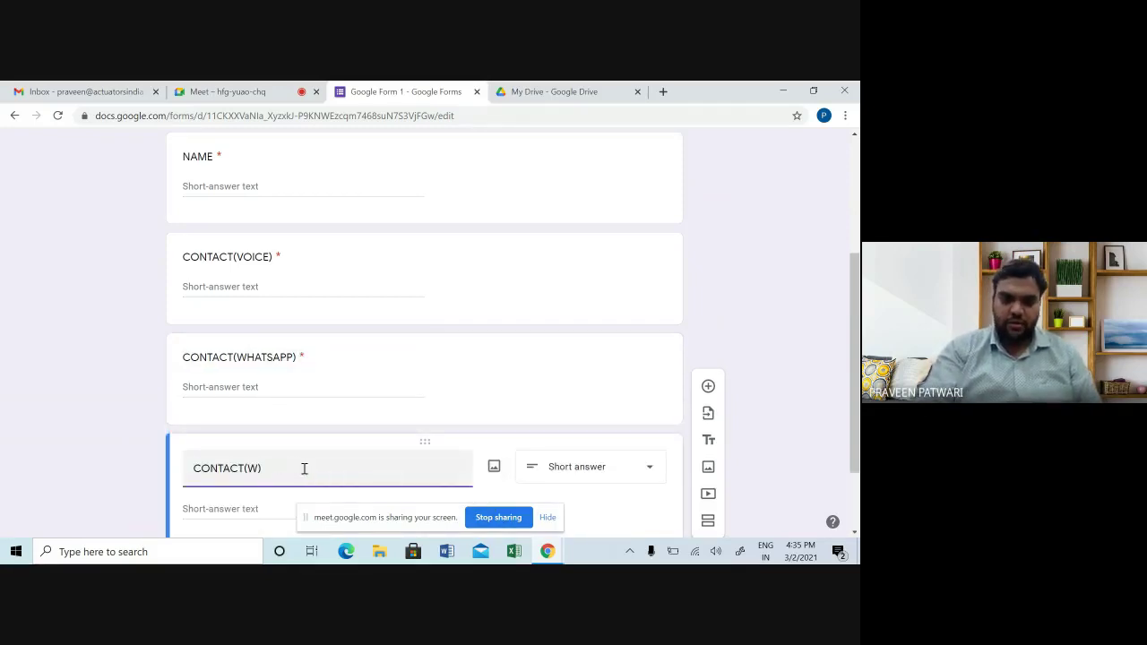
{"action": "key", "text": "BackSpace"}
{"action": "type", "text": "TER"}
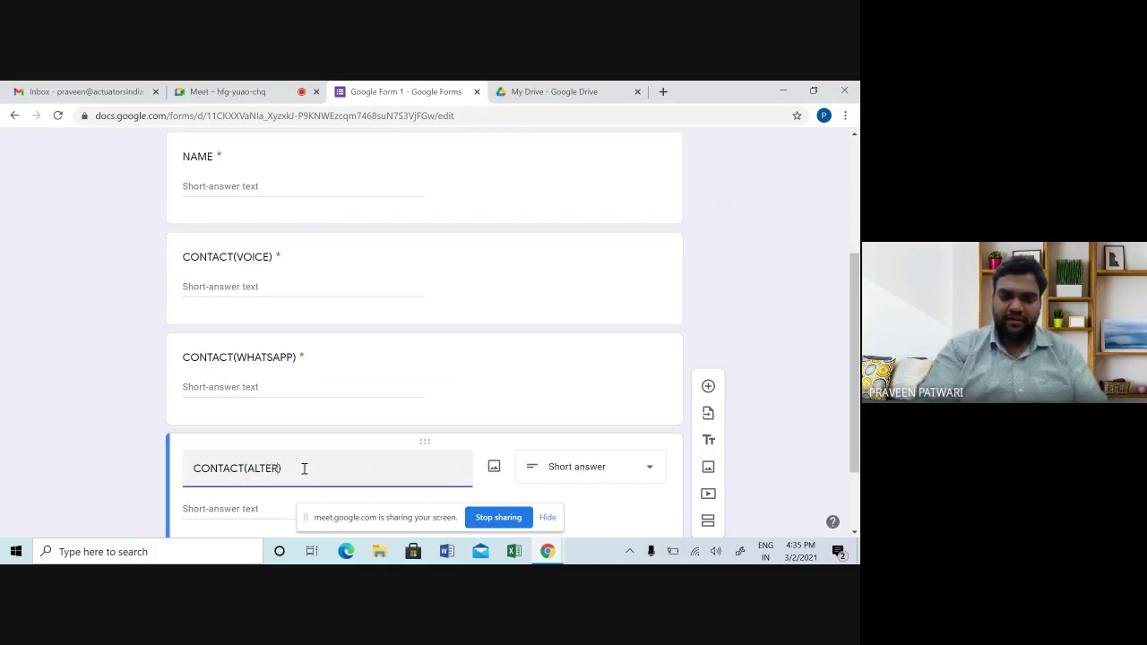
{"action": "type", "text": "NATIVE NUM"}
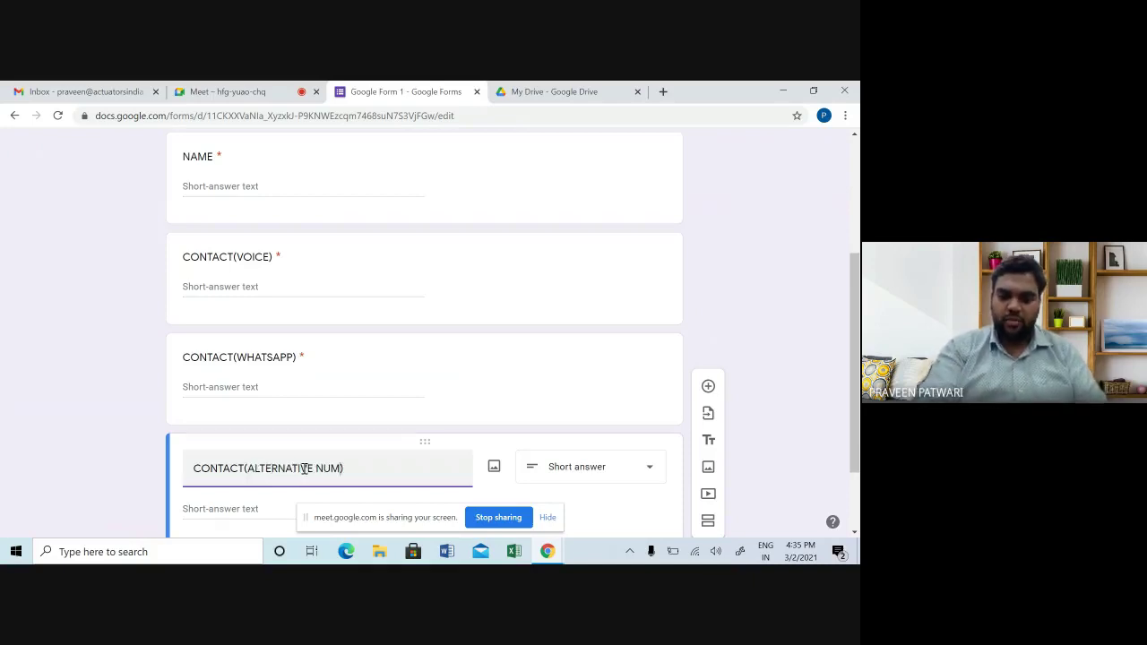
{"action": "type", "text": "BER"}
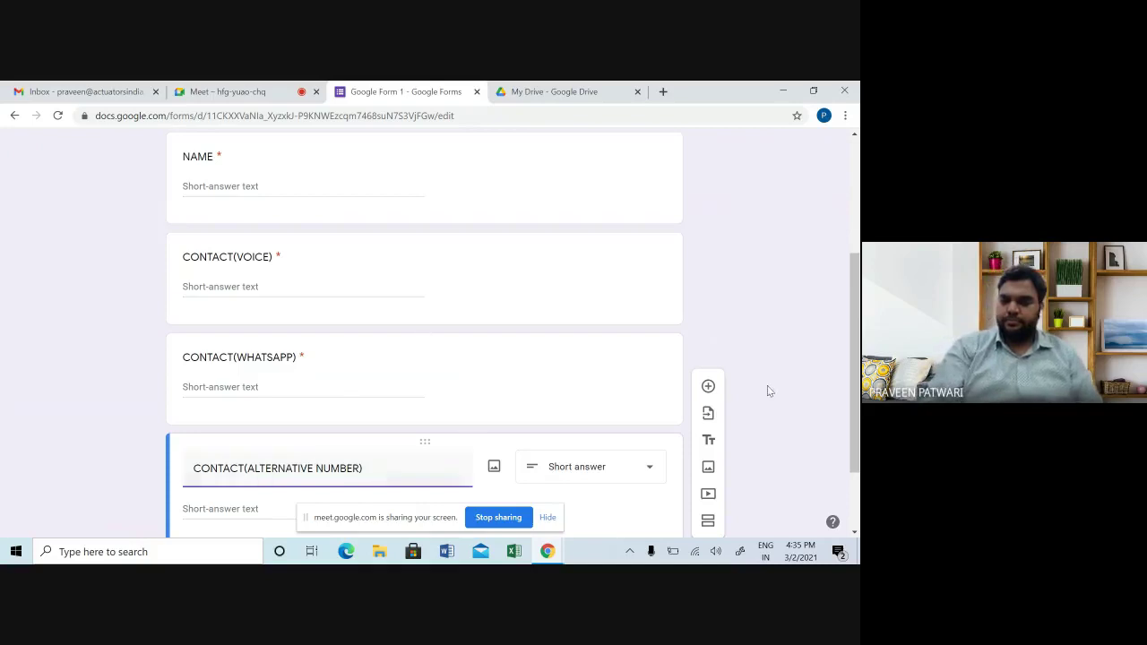
Step: Add a new question below it titled DATE OF BIRTH
{"action": "left_click_drag", "start_coordinate": [858, 366], "coordinate": [858, 441]}
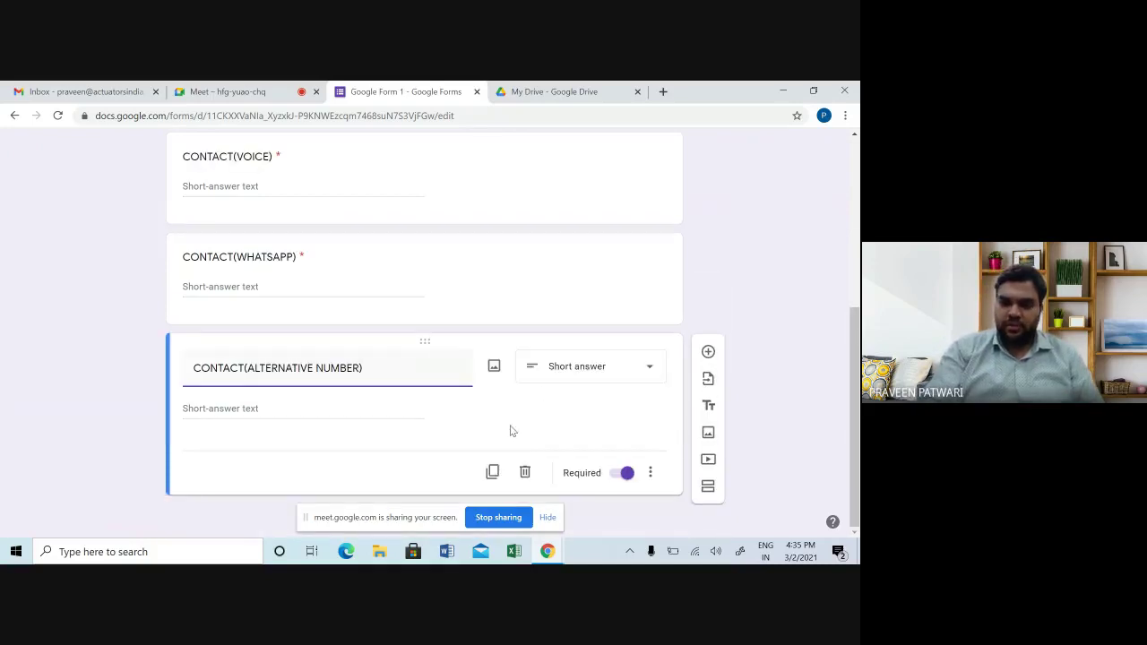
{"action": "left_click", "coordinate": [707, 353]}
{"action": "type", "text": "D"}
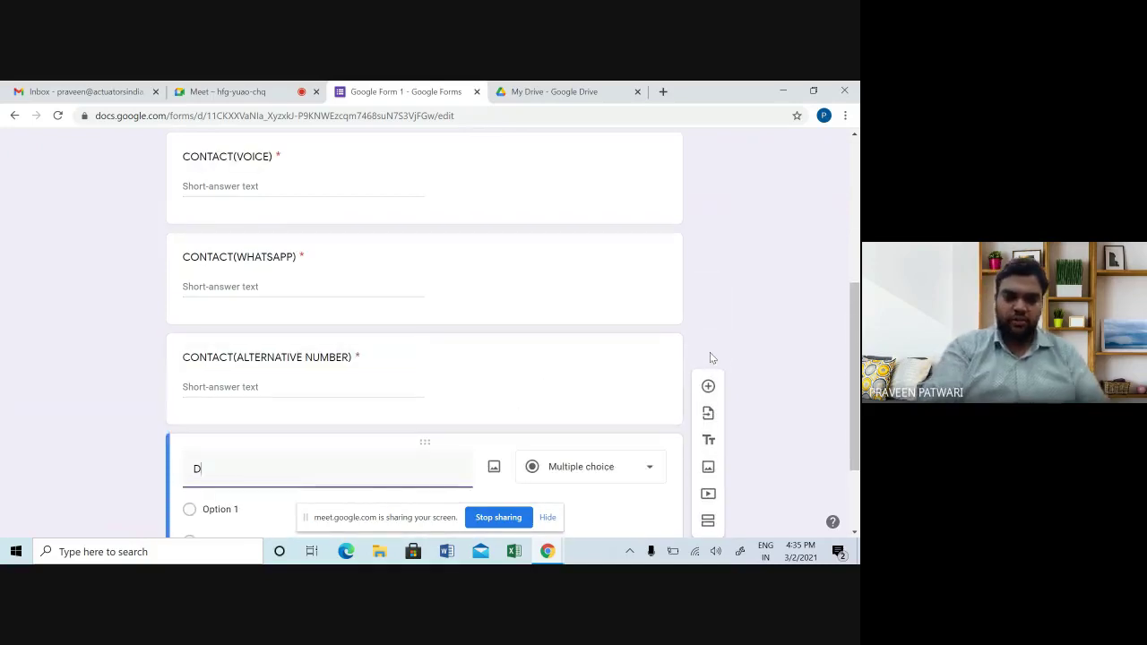
{"action": "type", "text": "ATE OF BI"}
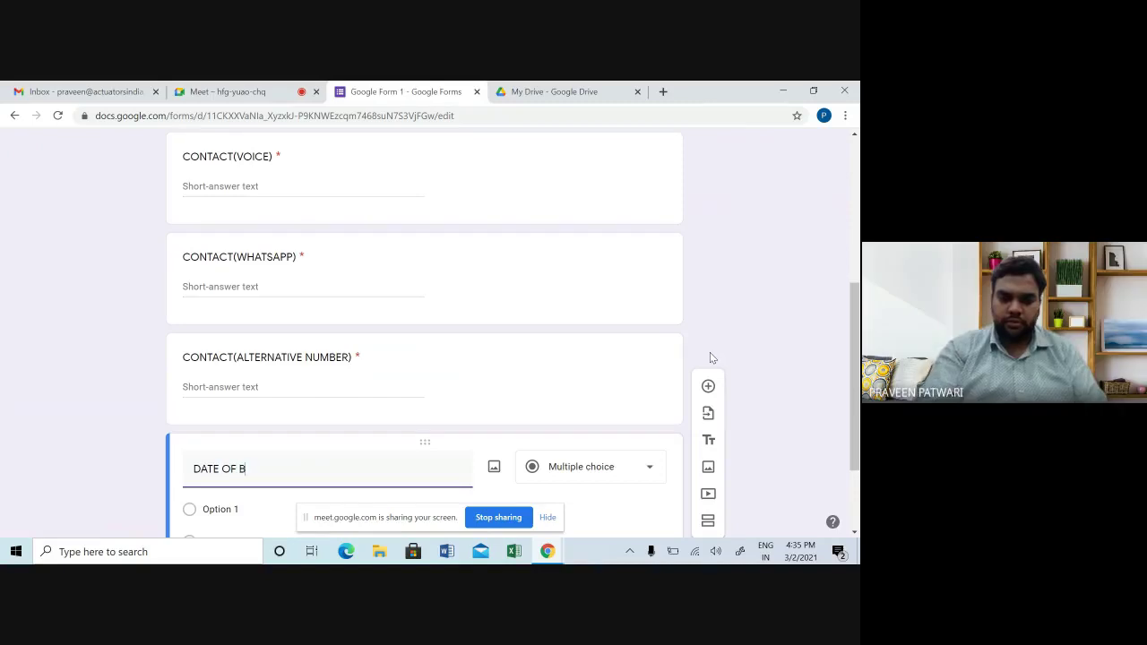
{"action": "type", "text": "RT"}
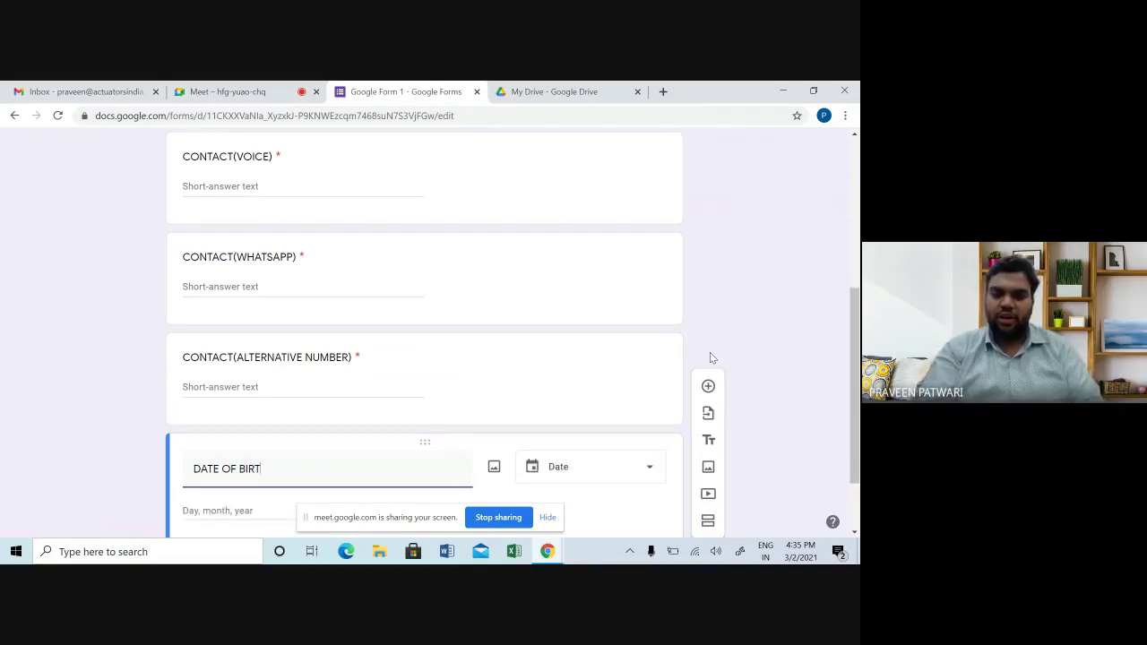
{"action": "type", "text": "H"}
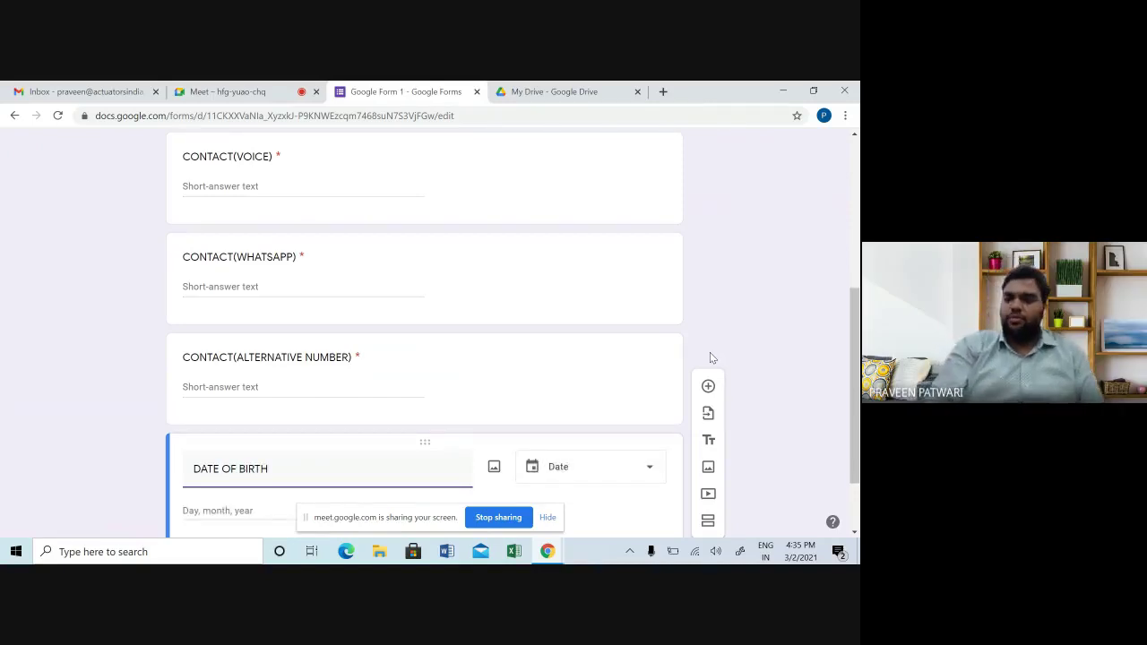
Step: Make DATE OF BIRTH a required Date question and add a blank question after it
{"action": "scroll", "coordinate": [855, 403], "scroll_direction": "down", "scroll_amount": 1}
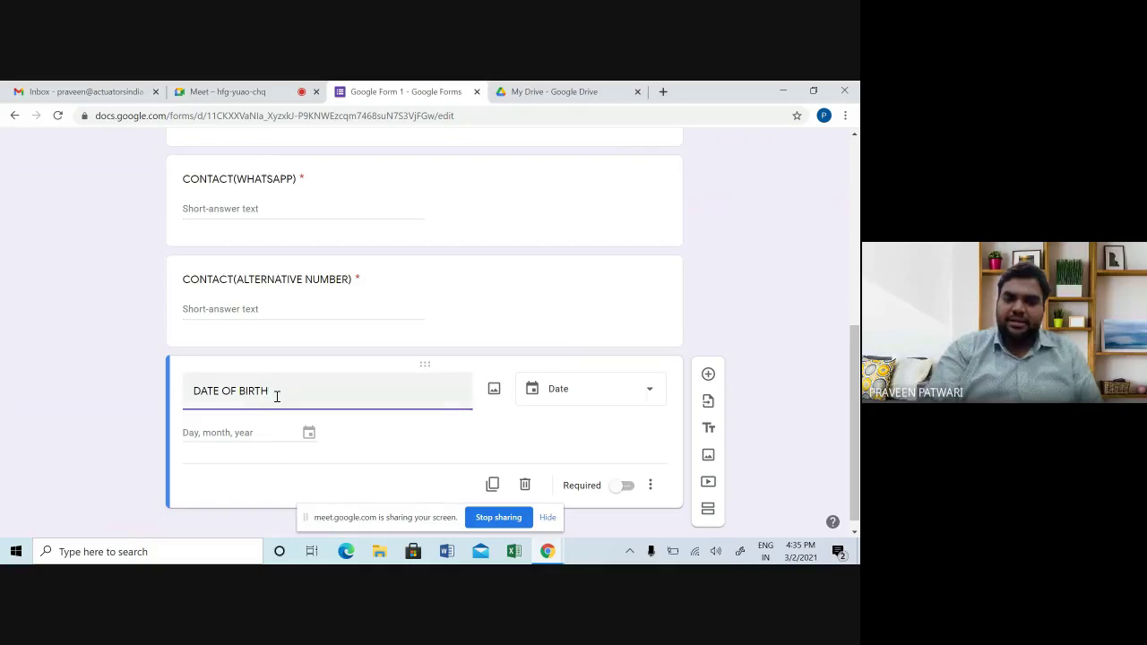
{"action": "key", "text": "BackSpace"}
{"action": "key", "text": "BackSpace"}
{"action": "key", "text": "BackSpace"}
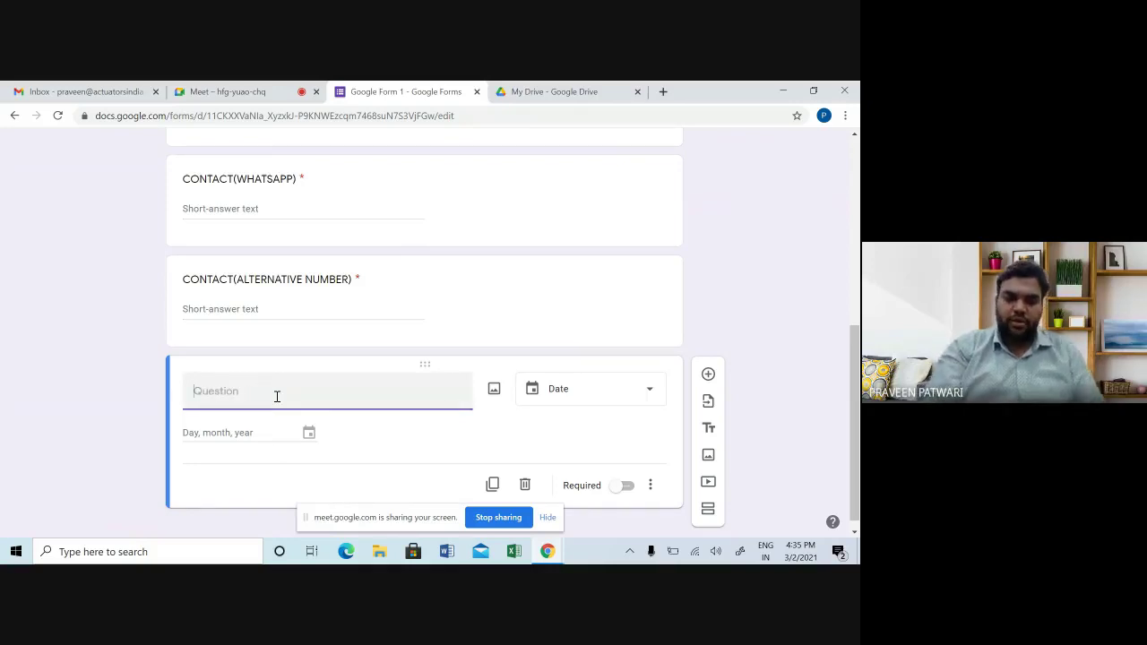
{"action": "type", "text": "DATE OF "}
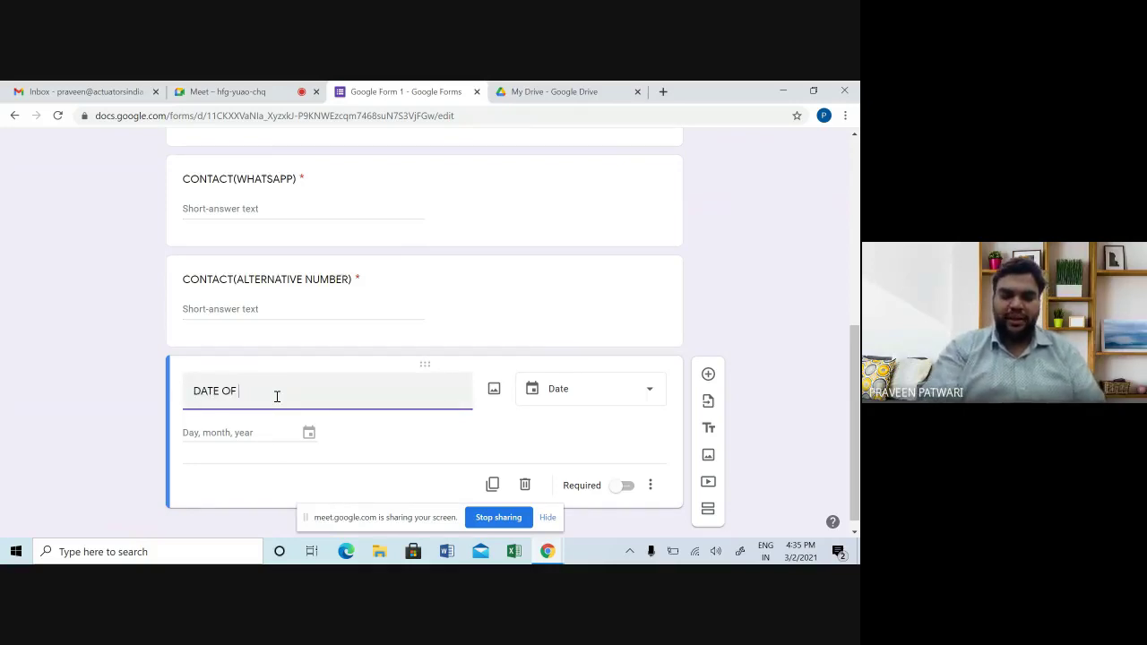
{"action": "type", "text": "BIRTH"}
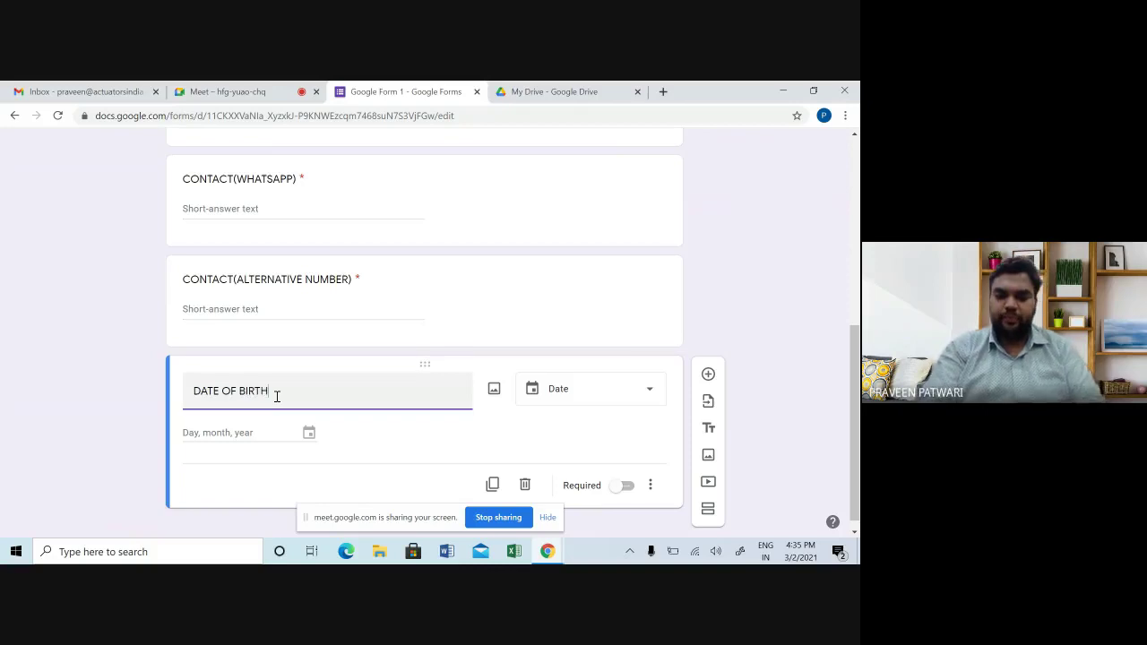
{"action": "left_click", "coordinate": [624, 485]}
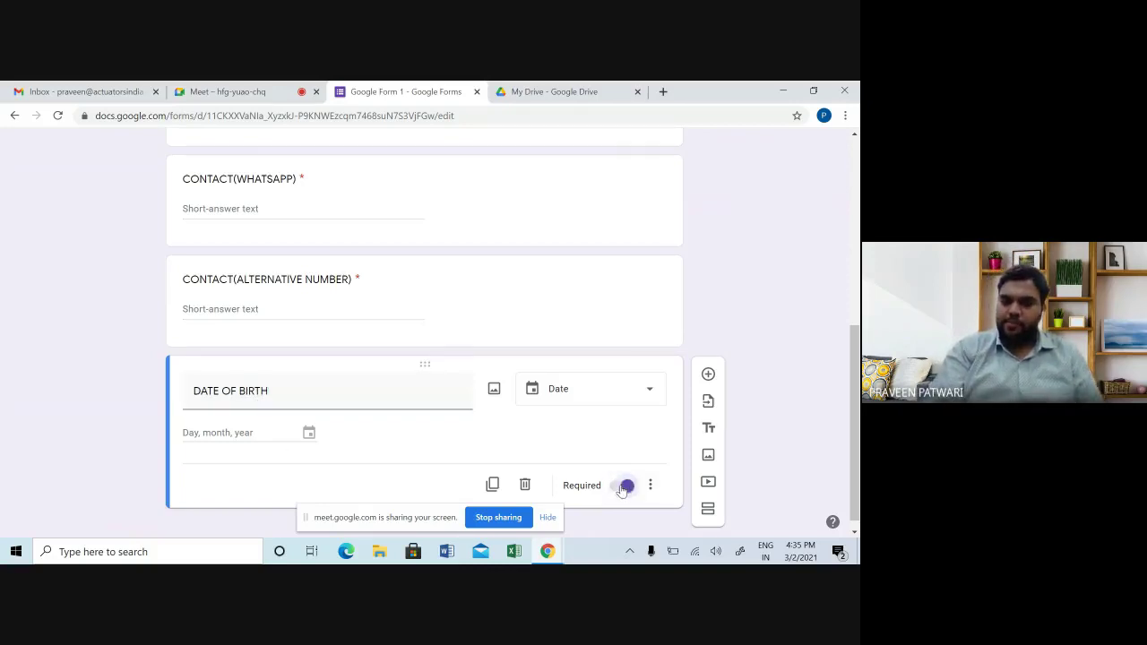
{"action": "left_click", "coordinate": [708, 374]}
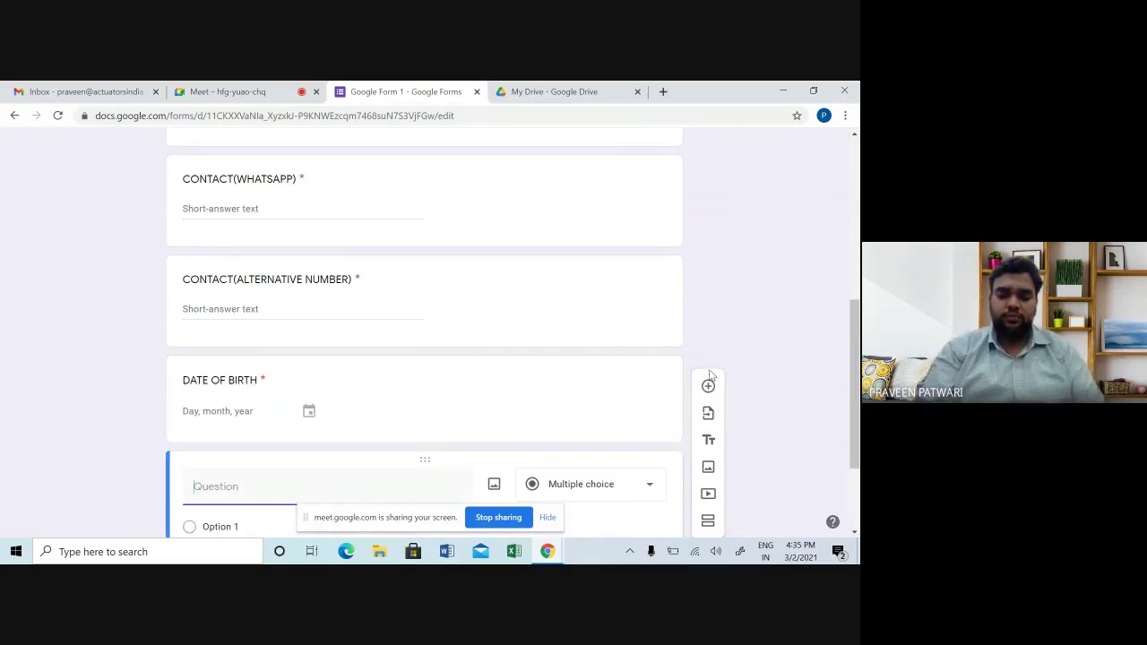
Step: Title the new multiple-choice question SLOT IN WHICH YOU WISH TO JOIN
{"action": "type", "text": "SLOT"}
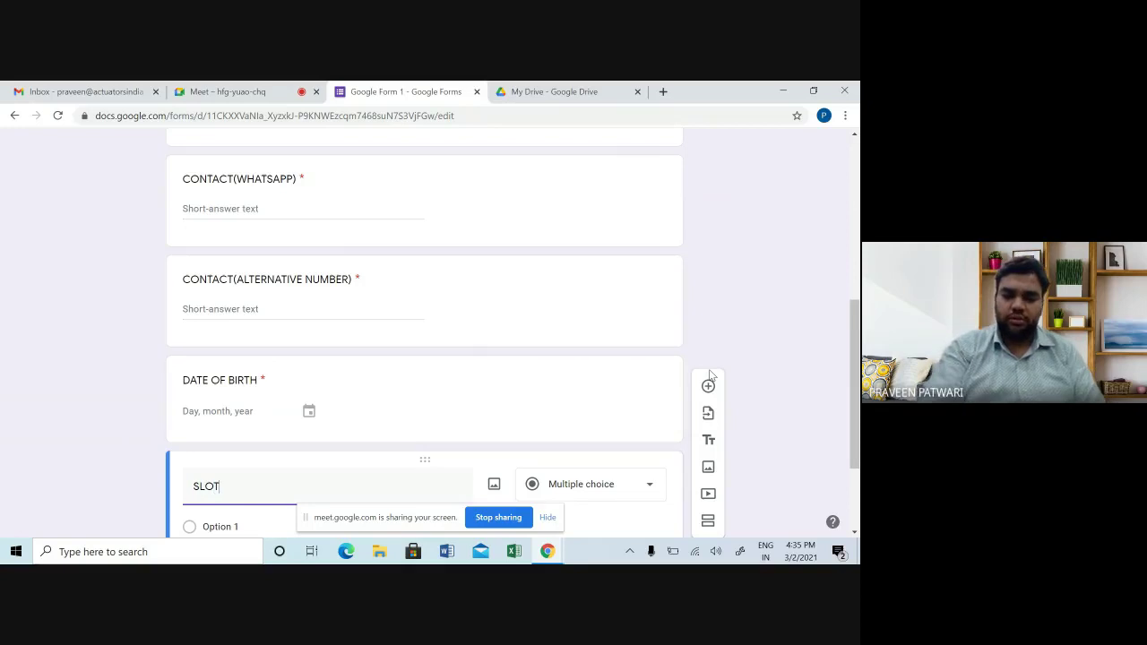
{"action": "type", "text": "IN W"}
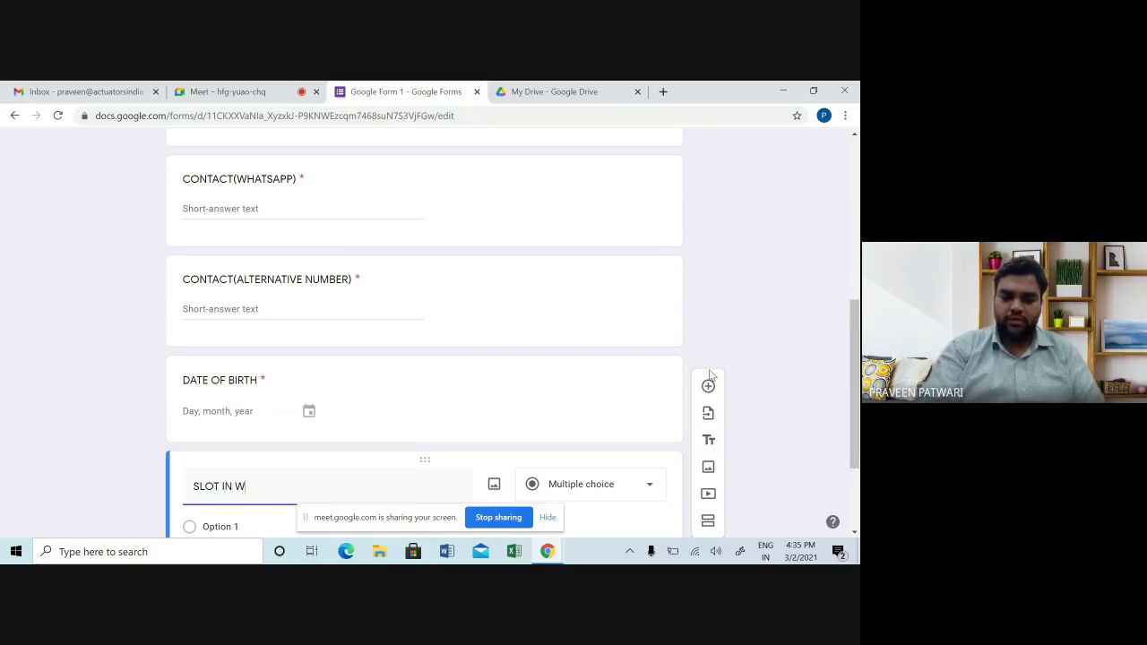
{"action": "type", "text": "HICH Y"}
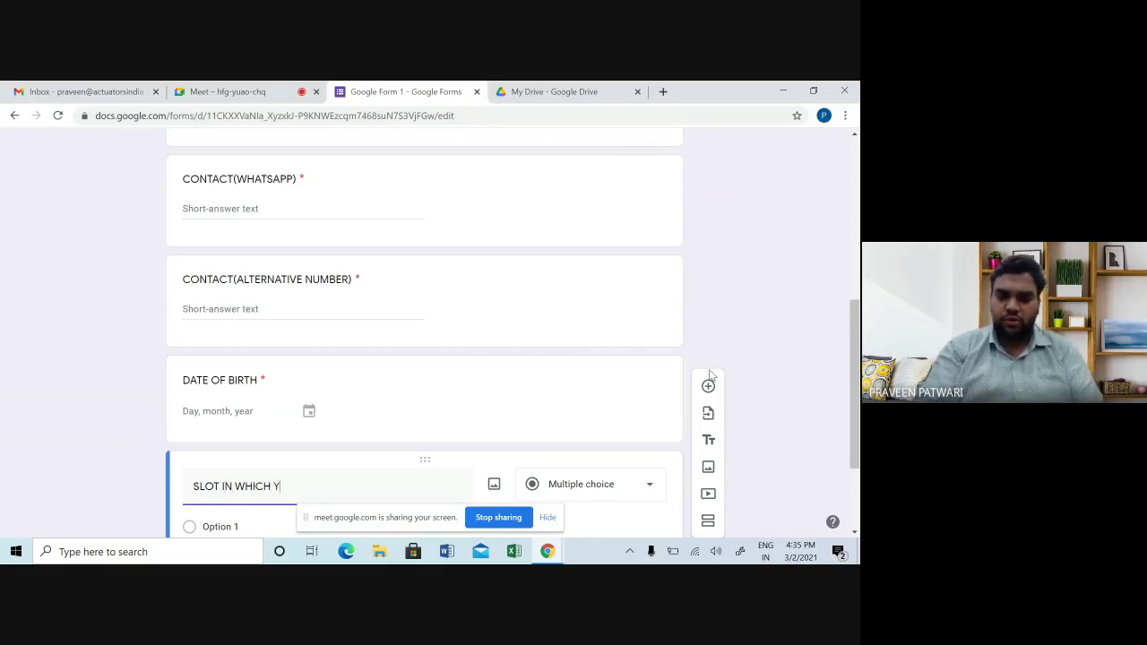
{"action": "type", "text": "OU E"}
{"action": "type", "text": "ISH"}
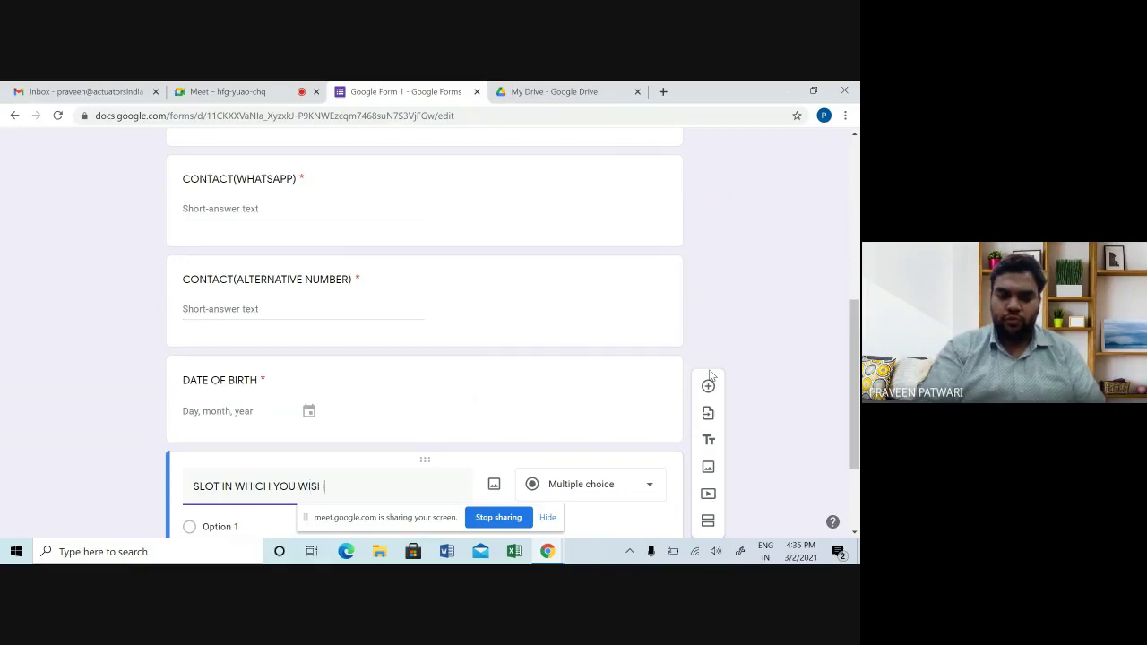
{"action": "type", "text": " TO JOIN"}
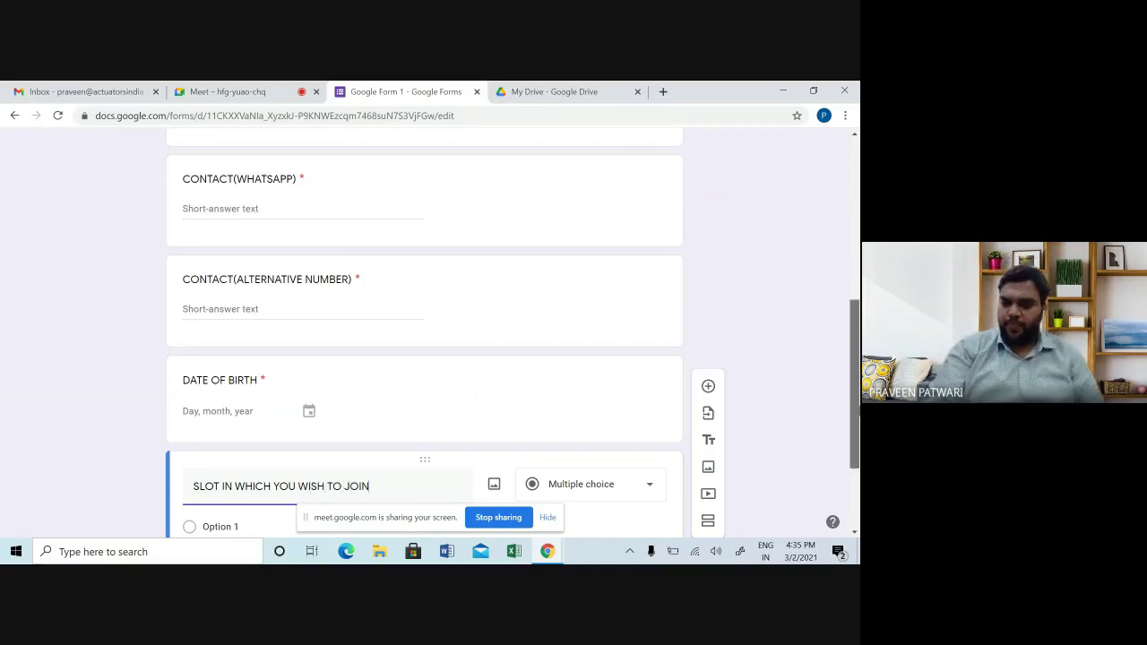
{"action": "scroll", "coordinate": [237, 394], "scroll_direction": "down", "scroll_amount": 2}
Step: Enter slot options MORNING, AFTERNOON, EVENING and ONLINE
{"action": "left_click", "coordinate": [236, 392]}
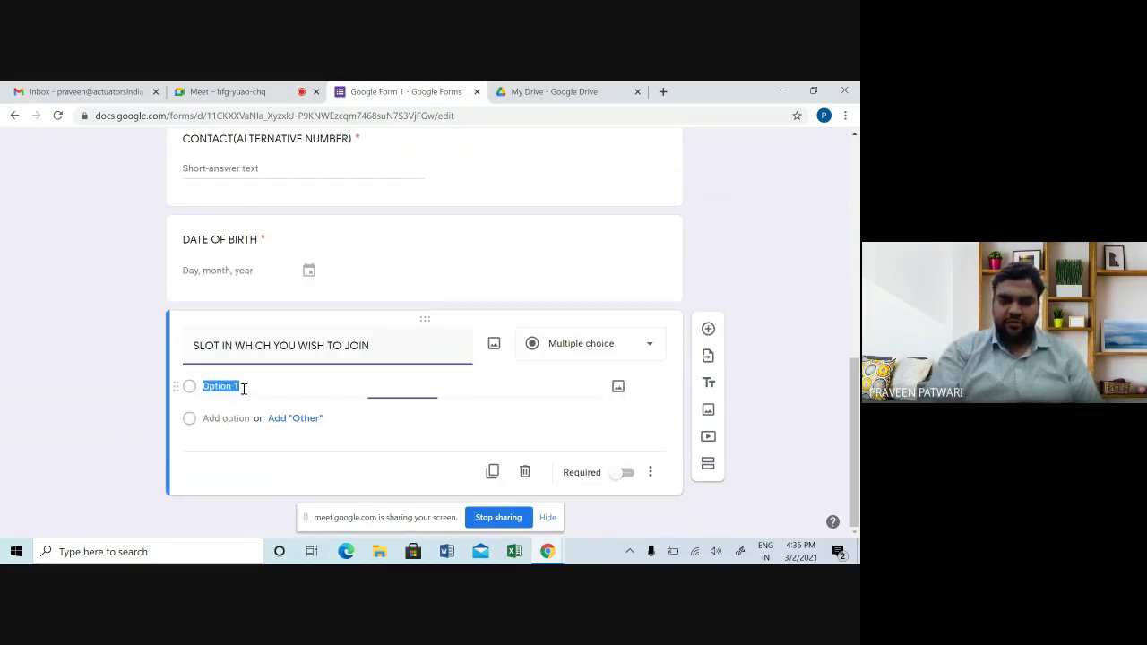
{"action": "type", "text": "MORNING"}
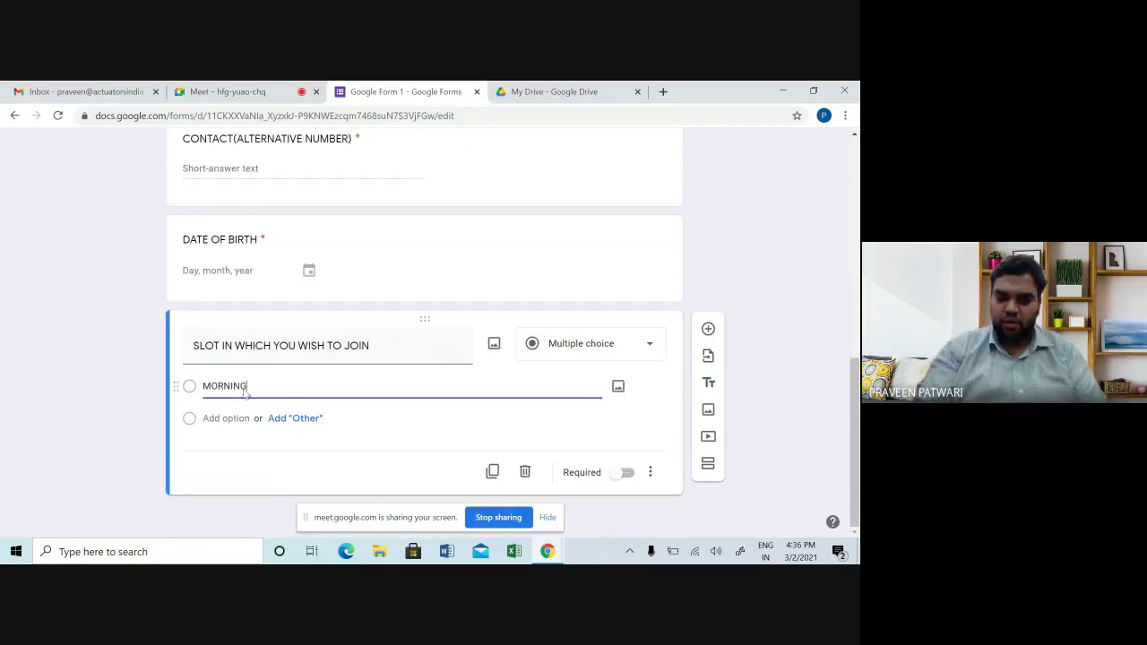
{"action": "key", "text": "Return"}
{"action": "type", "text": "AFTERNOON"}
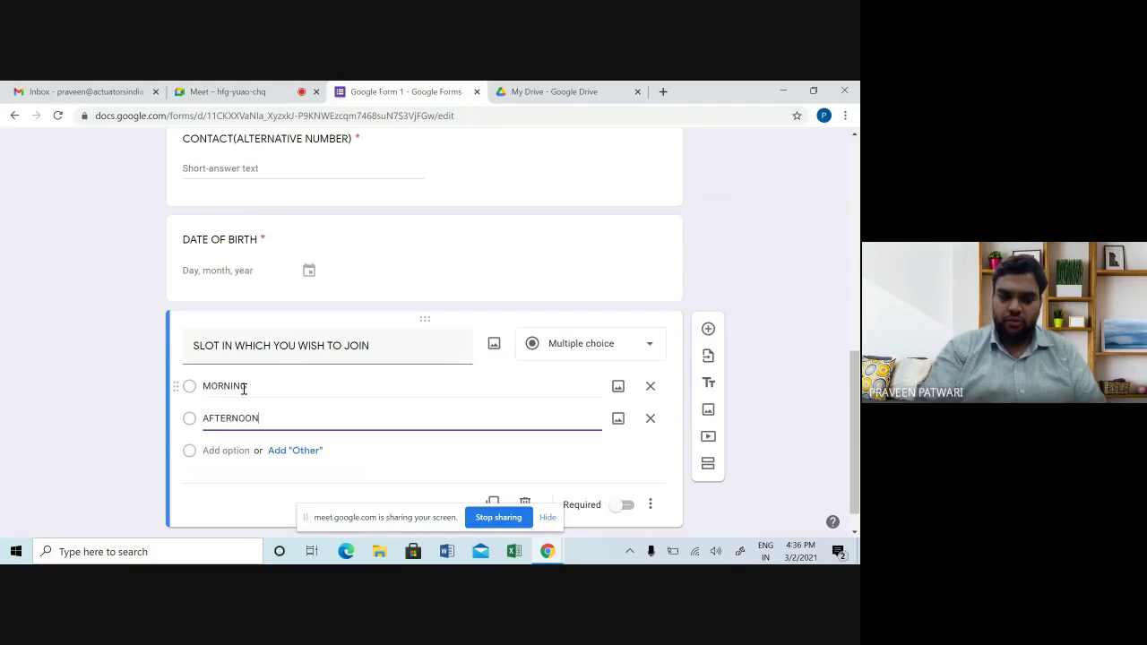
{"action": "key", "text": "Return"}
{"action": "type", "text": "EVENING"}
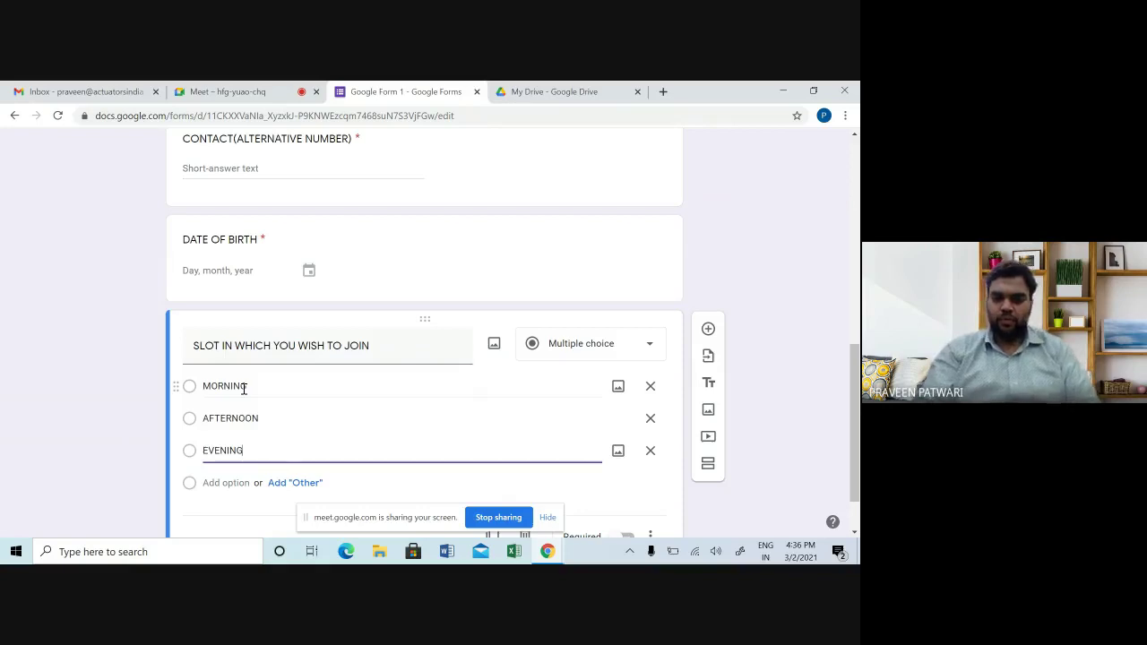
{"action": "key", "text": "Return"}
{"action": "type", "text": "ONLI"}
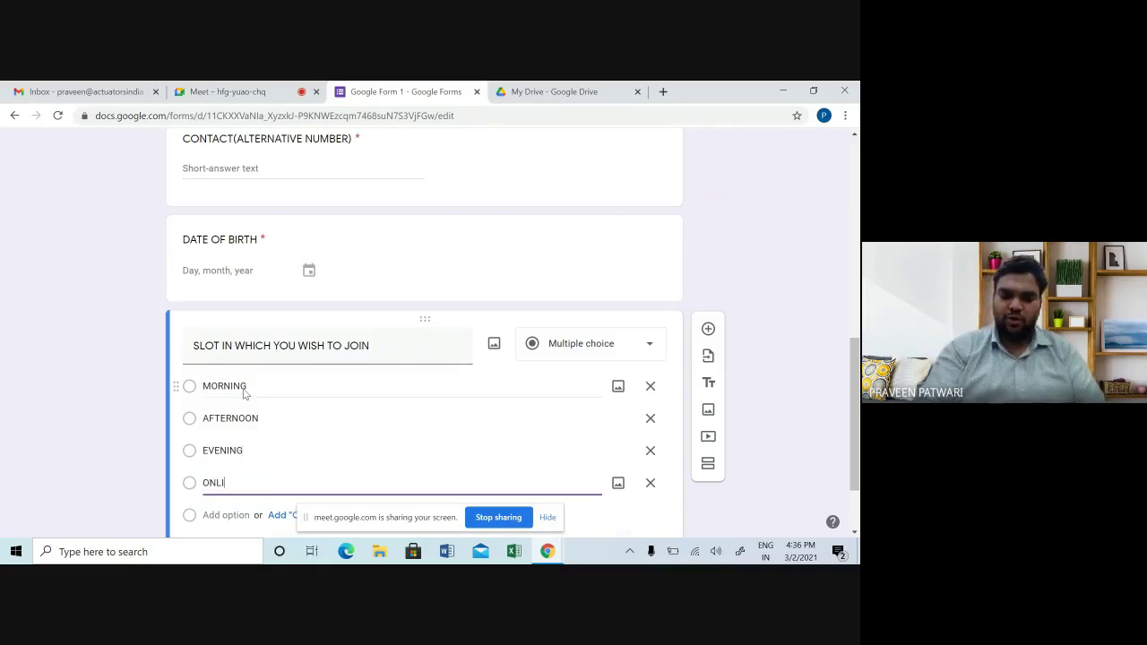
{"action": "type", "text": "NR"}
{"action": "key", "text": "BackSpace"}
{"action": "type", "text": "E"}
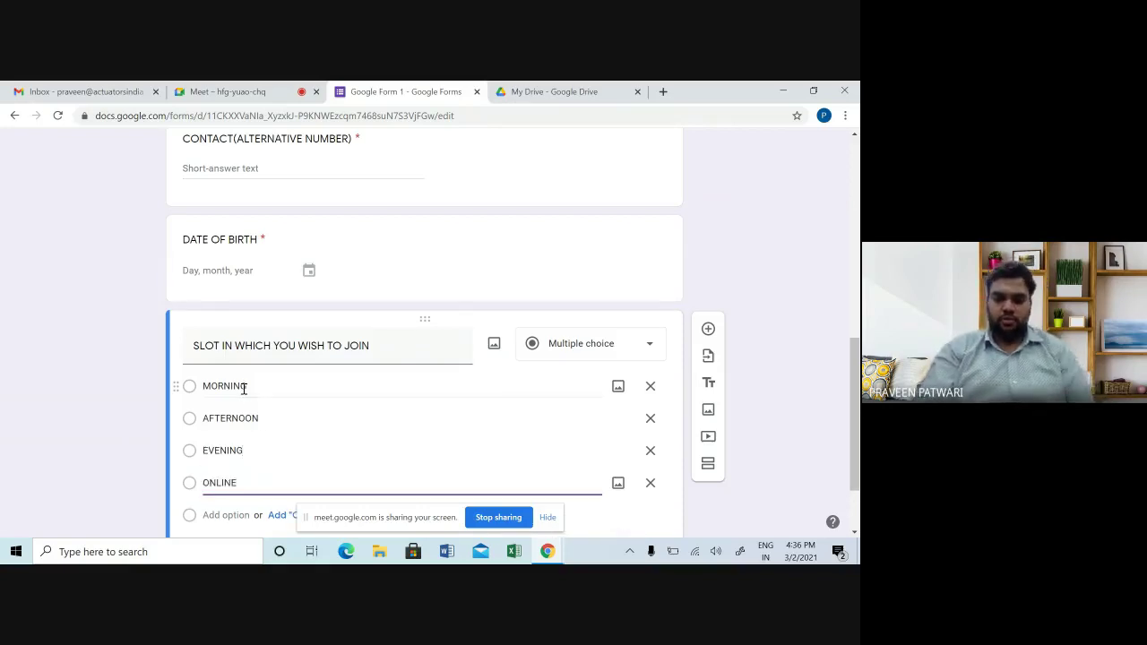
Step: Add a RECORDED CLASSES option, make the slot question required, and add a new question
{"action": "left_click_drag", "start_coordinate": [856, 391], "coordinate": [852, 442]}
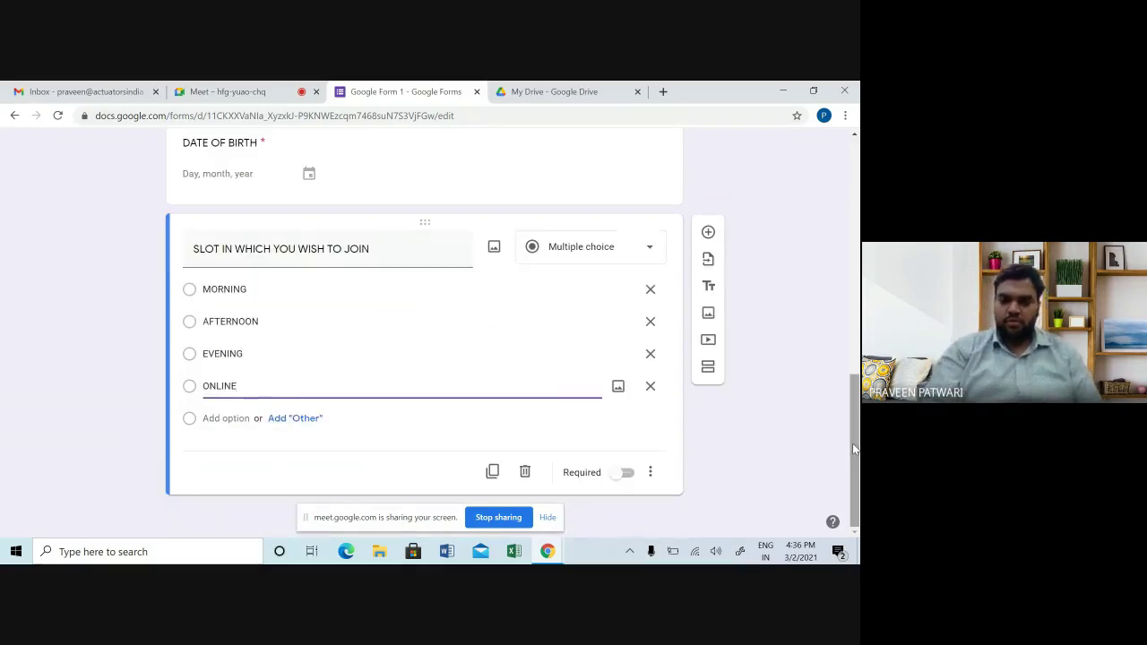
{"action": "key", "text": "Return"}
{"action": "type", "text": "RECO"}
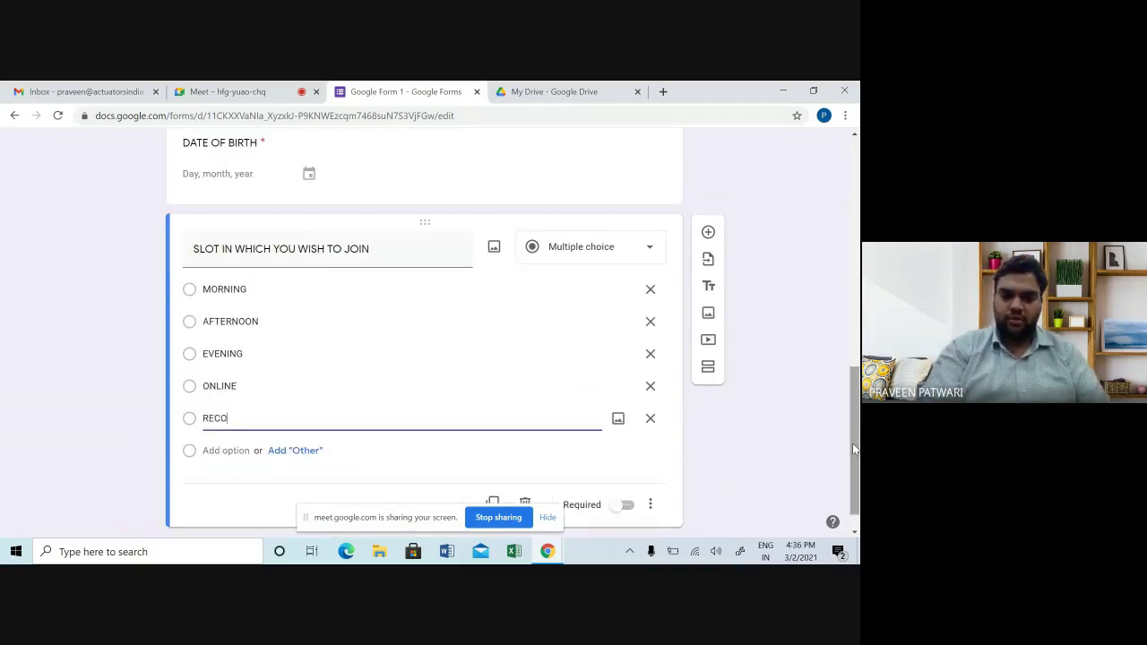
{"action": "type", "text": "REDED"}
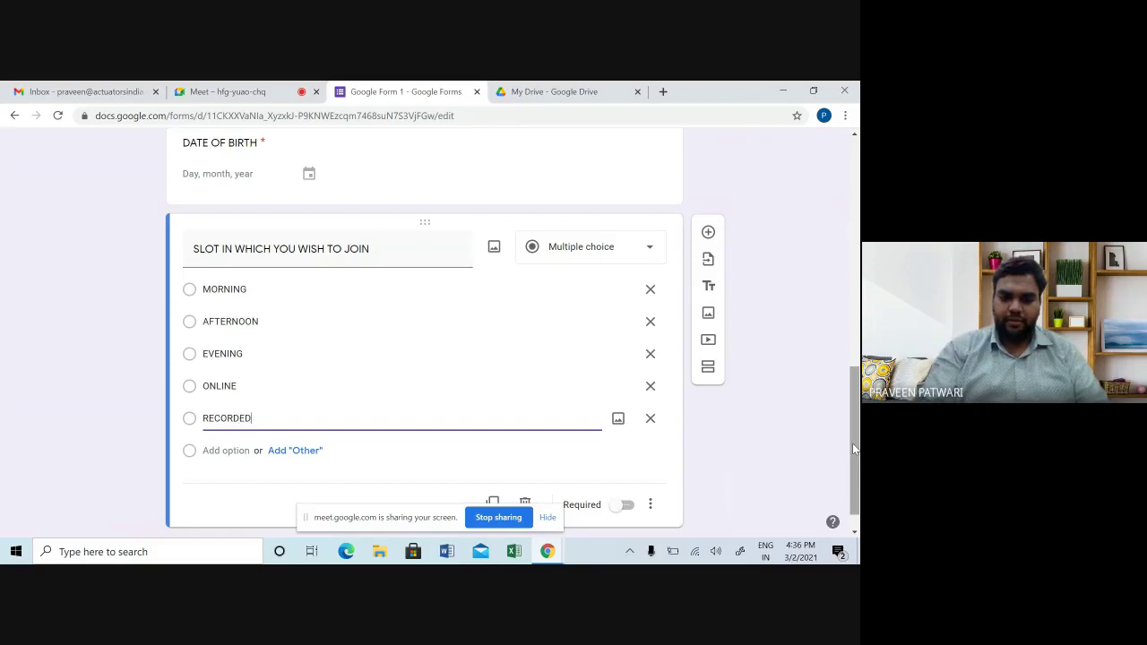
{"action": "type", "text": "LK"}
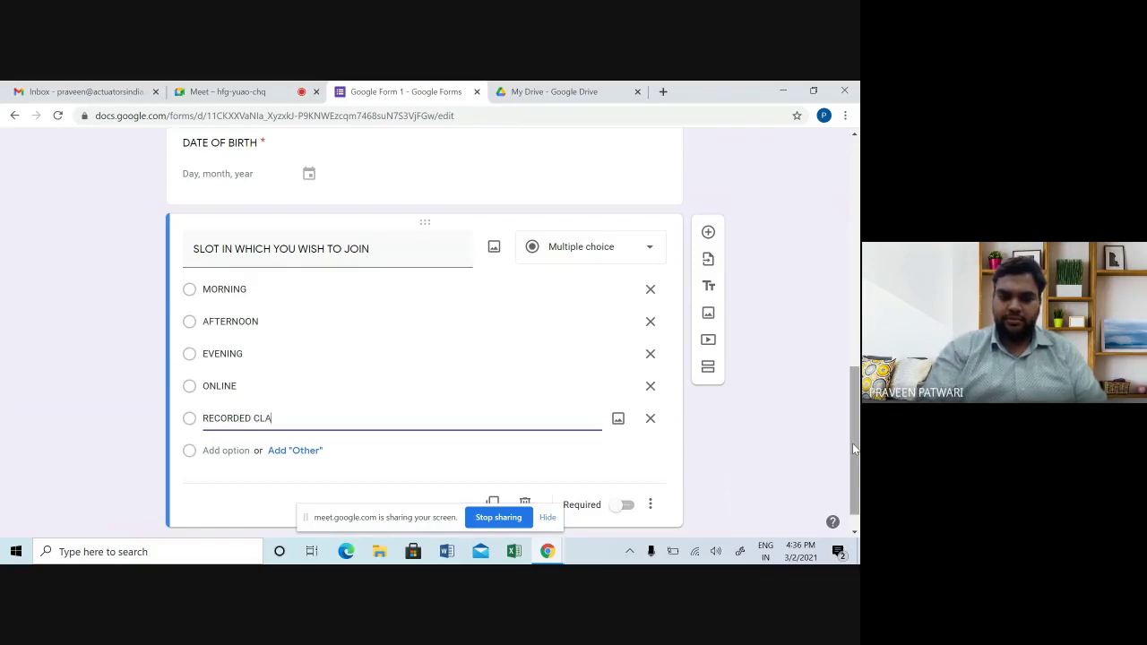
{"action": "type", "text": "SSS"}
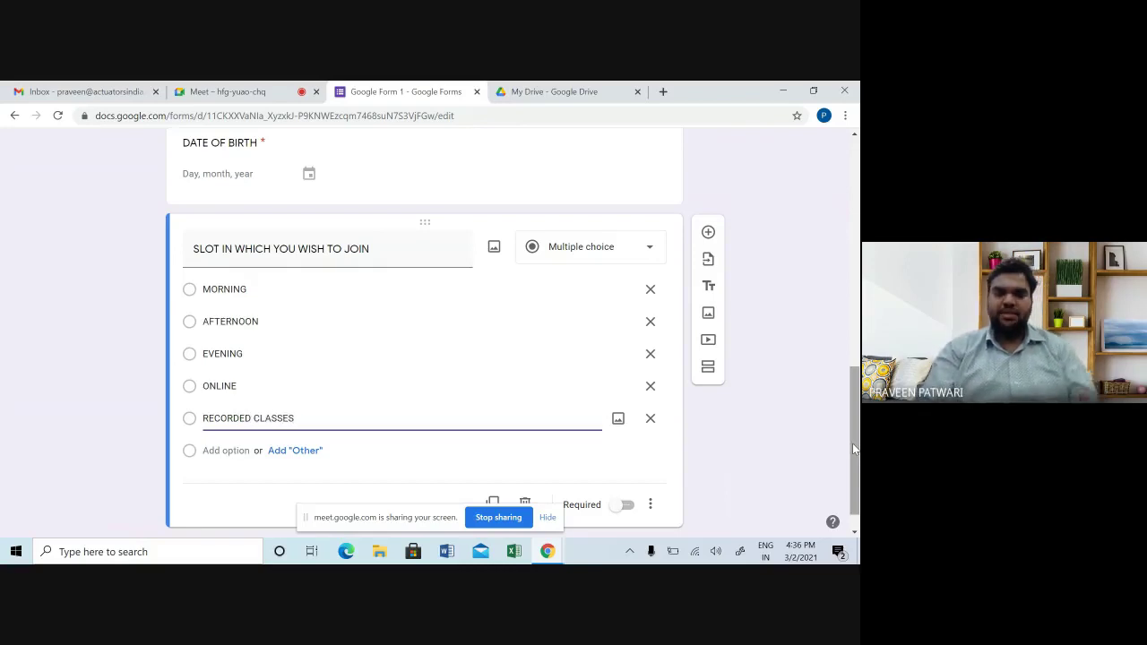
{"action": "mouse_move", "coordinate": [259, 357]}
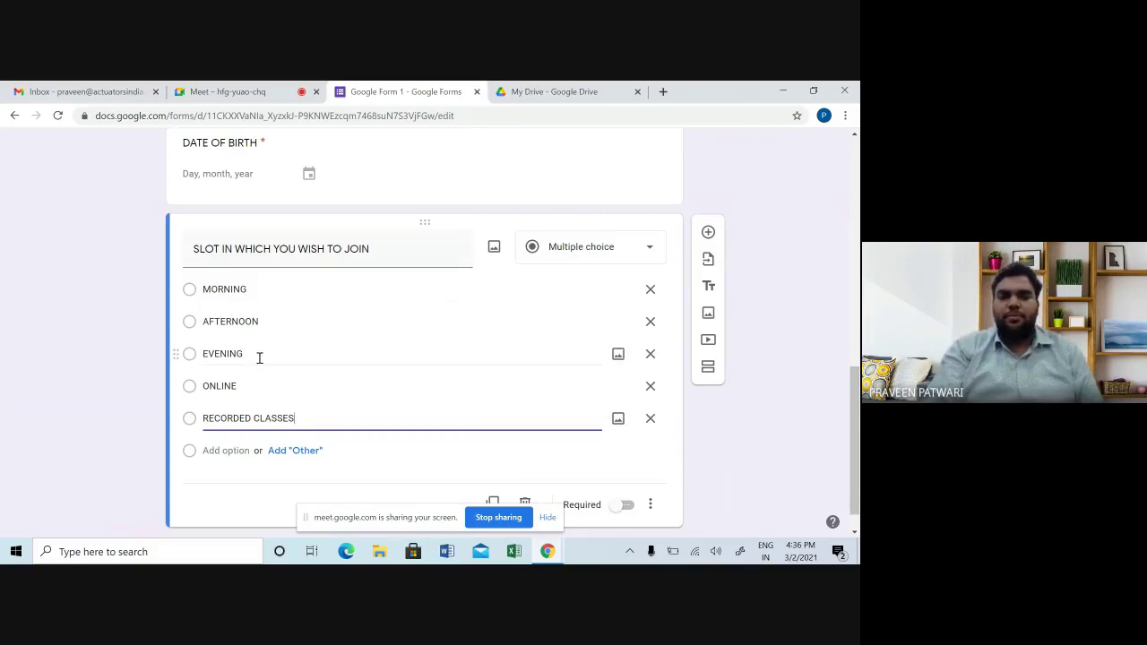
{"action": "left_click", "coordinate": [631, 518]}
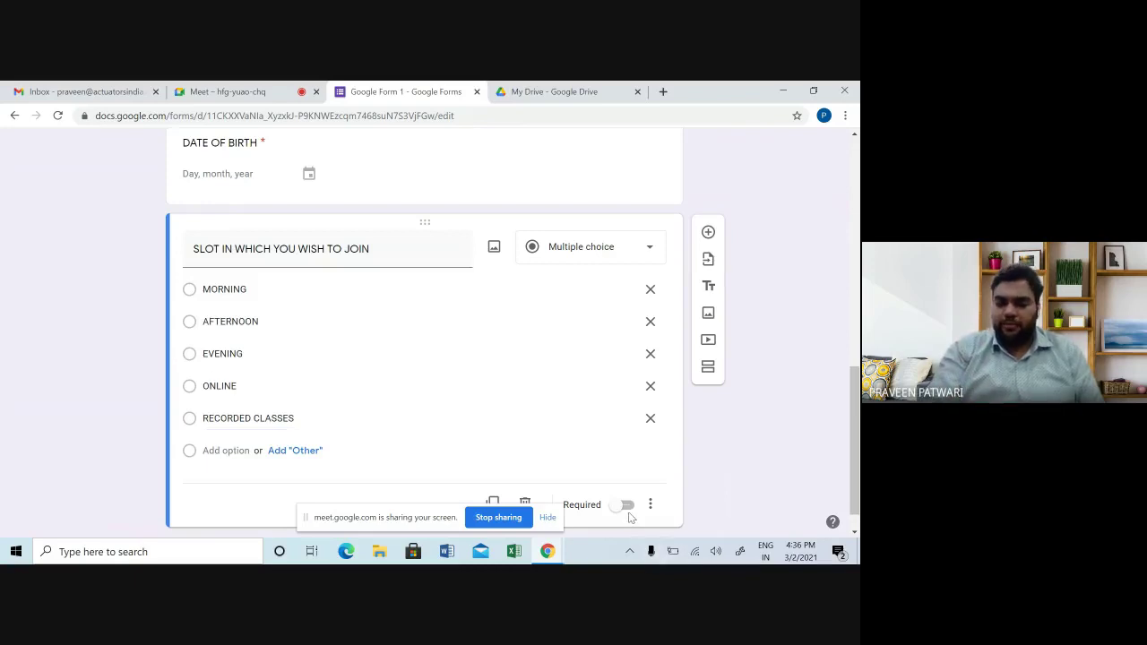
{"action": "left_click", "coordinate": [626, 505]}
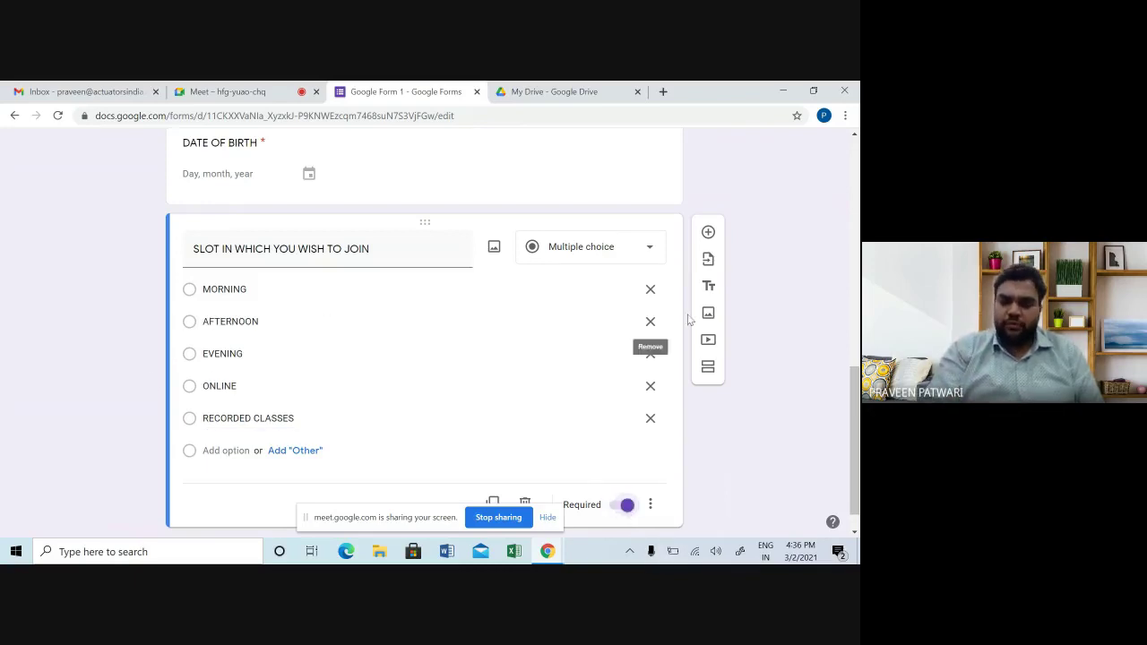
{"action": "left_click", "coordinate": [708, 232]}
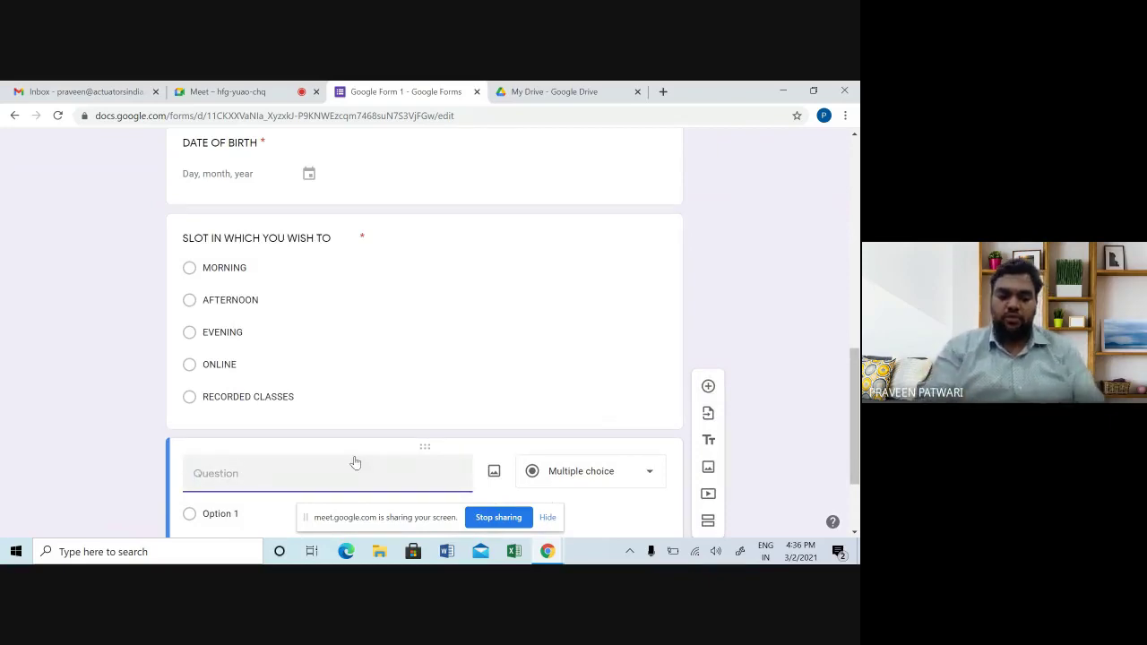
Step: Title the question TEACHER'S YOU WISH TO TAKE AS YOUR MENTOR with options AP, VP, PP, SA
{"action": "type", "text": "HO"}
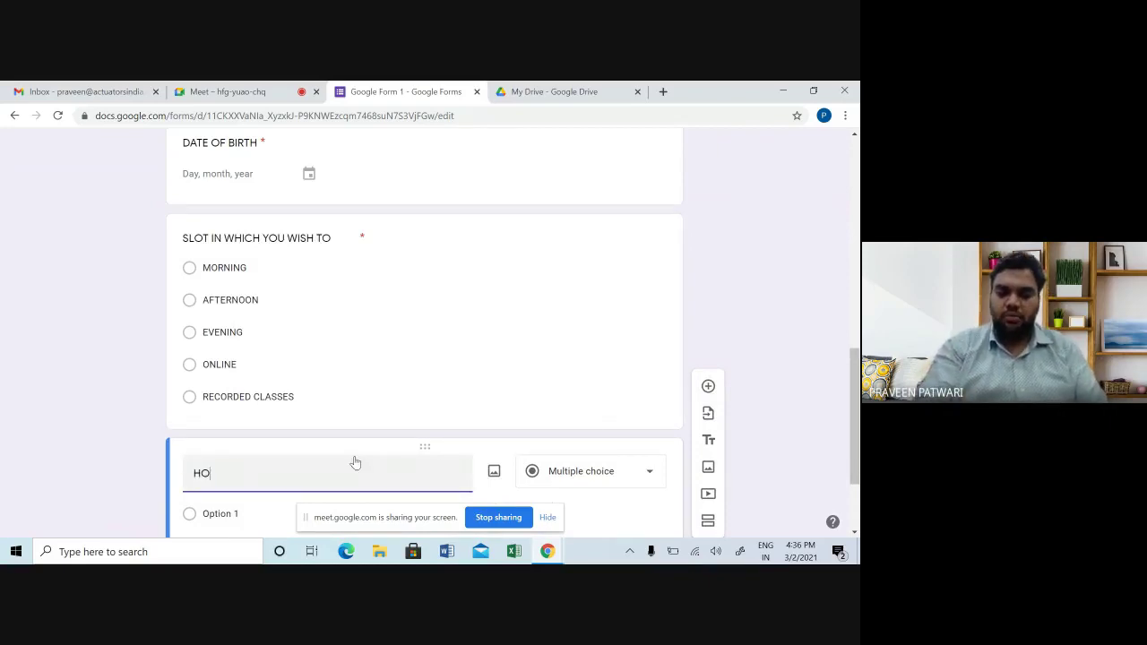
{"action": "type", "text": "W MANY "}
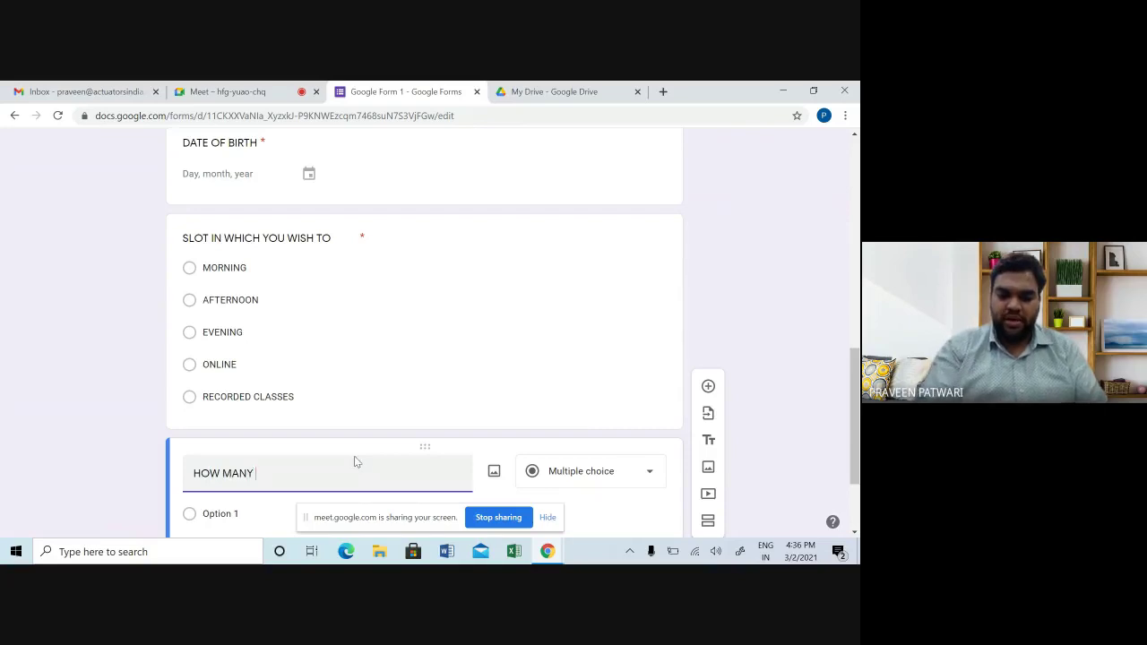
{"action": "type", "text": "TIMES"}
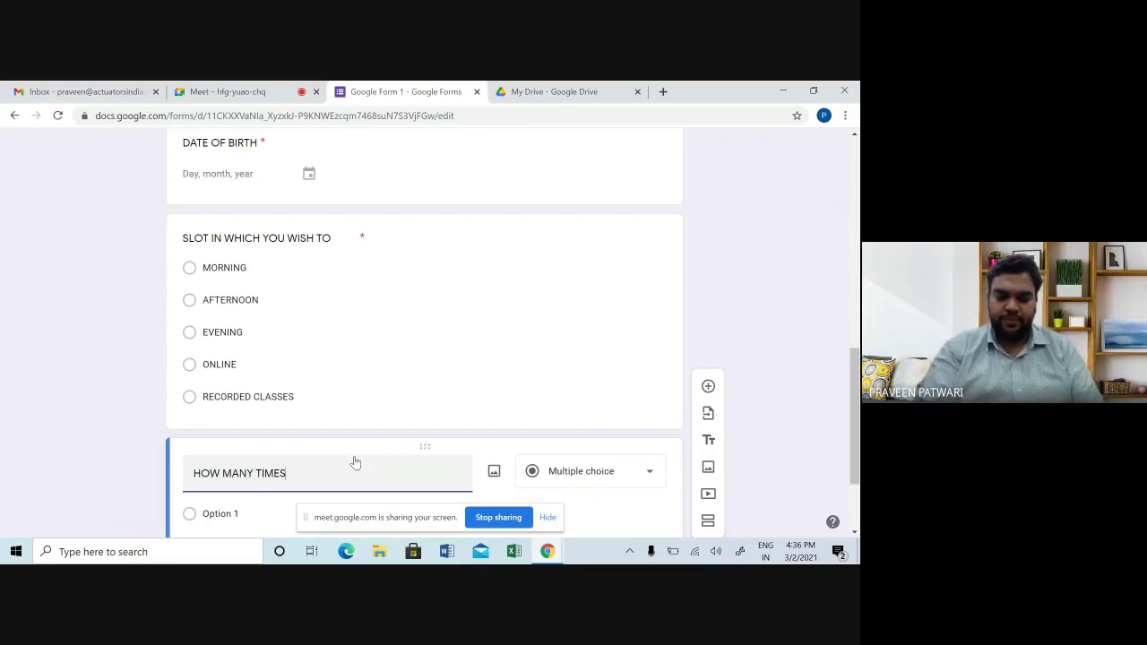
{"action": "key", "text": "BackSpace"}
{"action": "key", "text": "BackSpace"}
{"action": "key", "text": "BackSpace"}
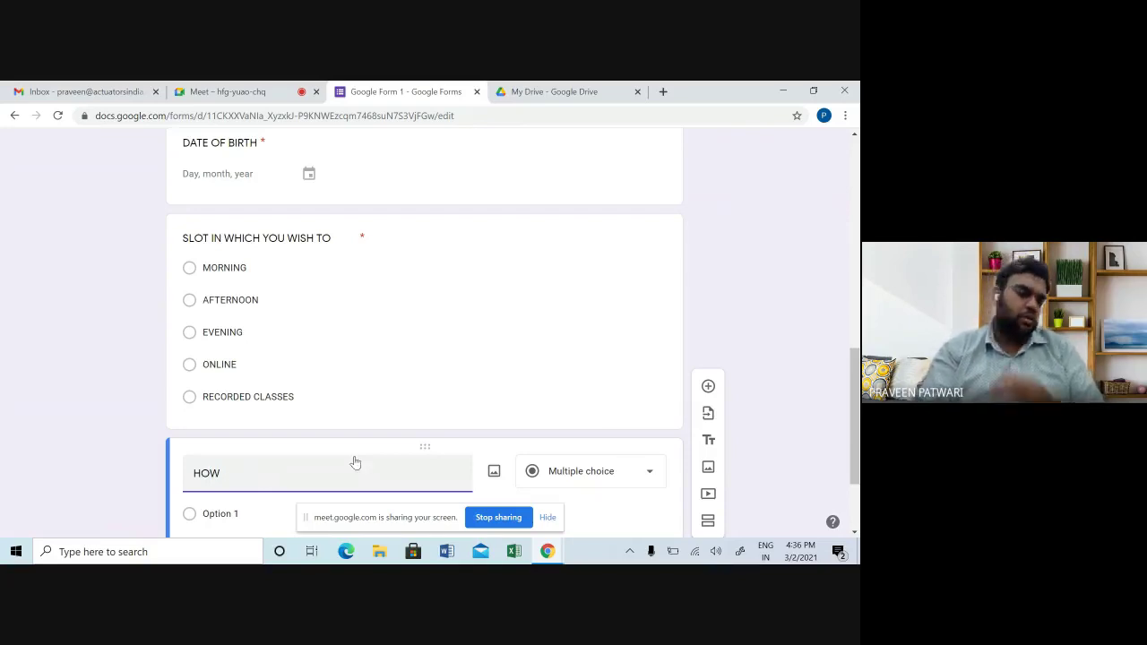
{"action": "key", "text": "BackSpace"}
{"action": "key", "text": "BackSpace"}
{"action": "key", "text": "BackSpace"}
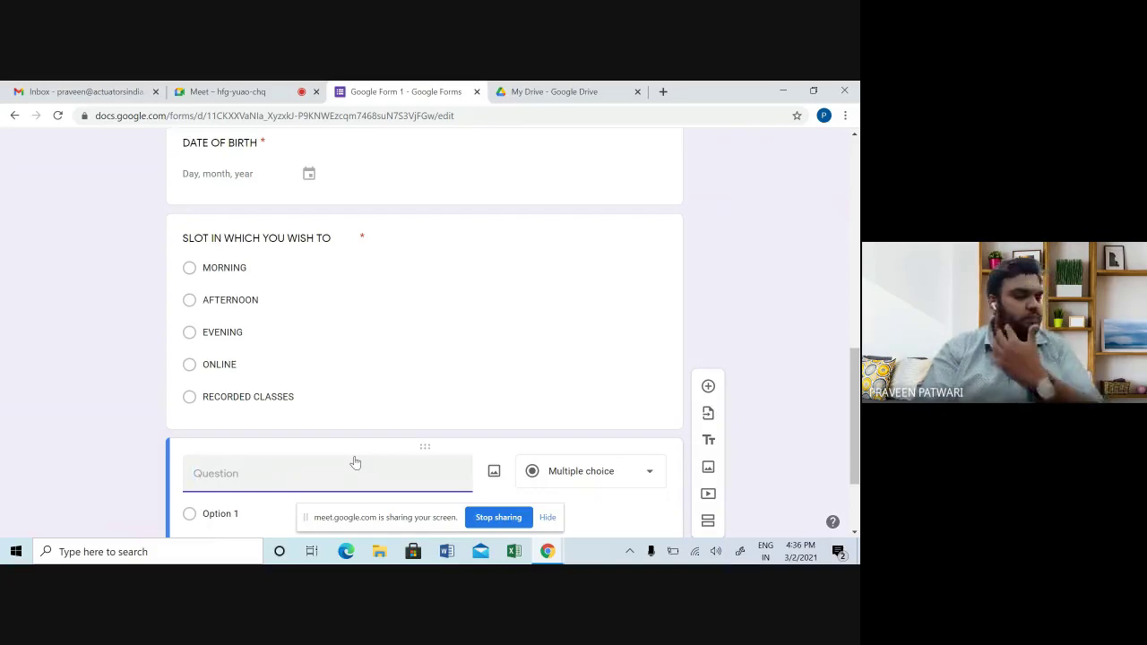
{"action": "type", "text": "TEACHE"}
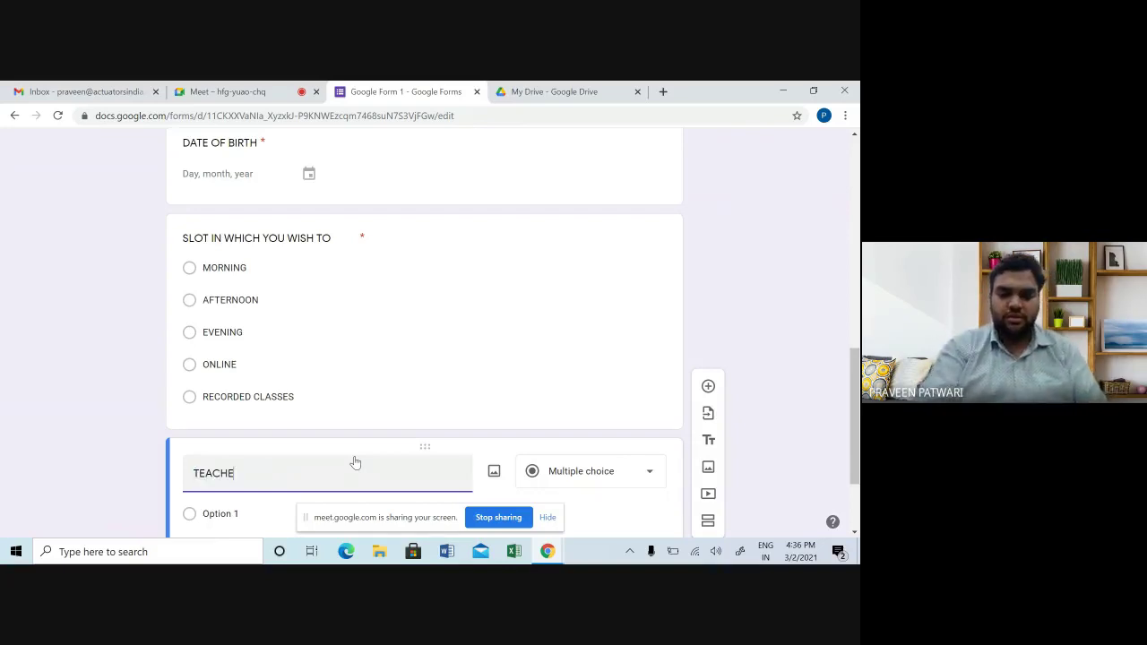
{"action": "type", "text": "R'S YO"}
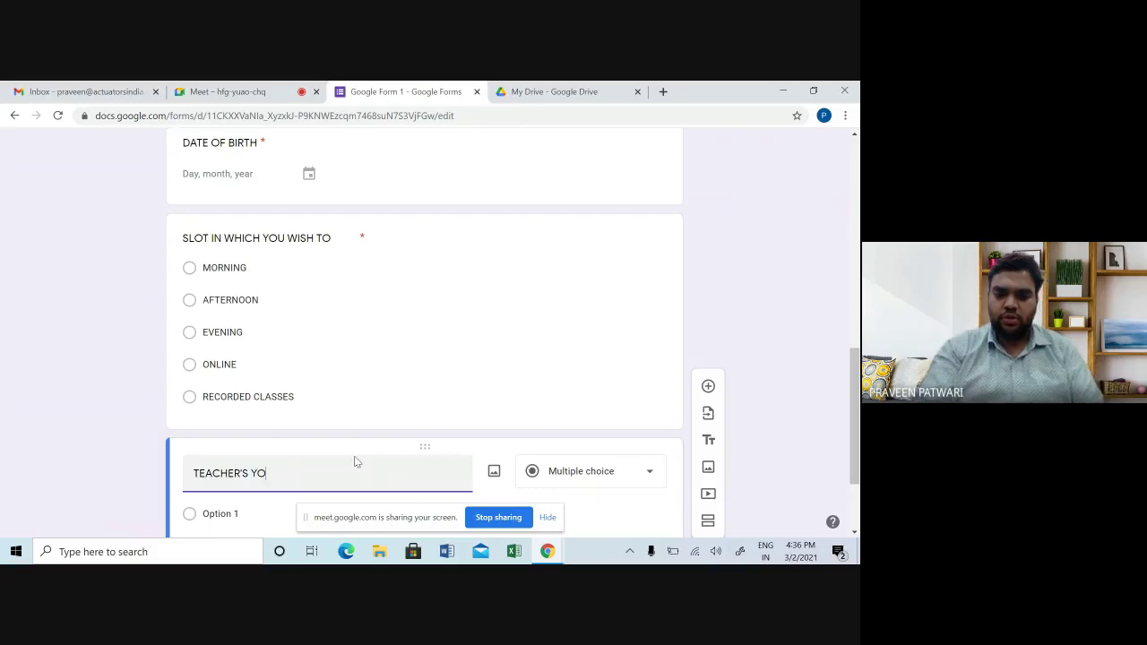
{"action": "type", "text": "U WISH TO TA"}
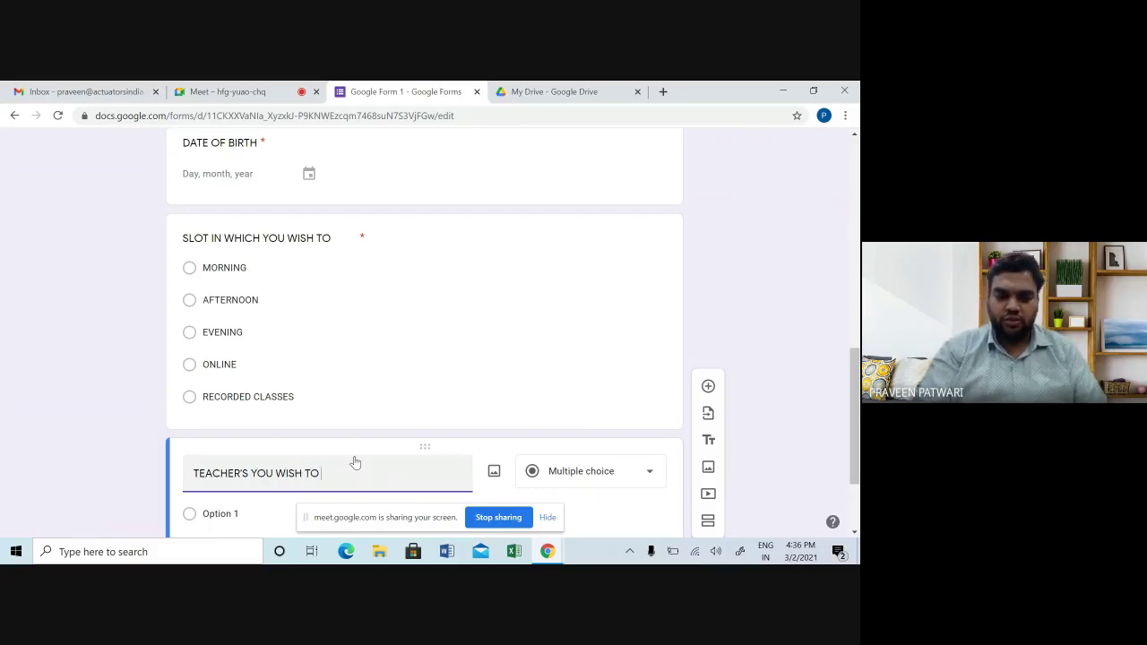
{"action": "type", "text": "KE AS "}
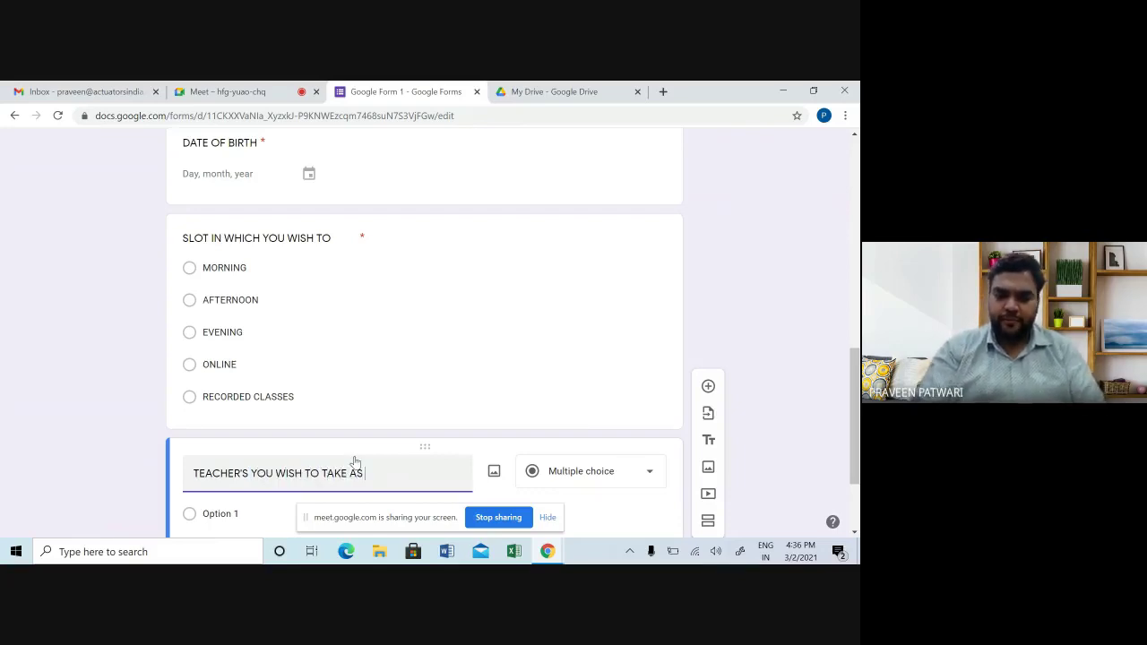
{"action": "type", "text": "YOUR MENT"}
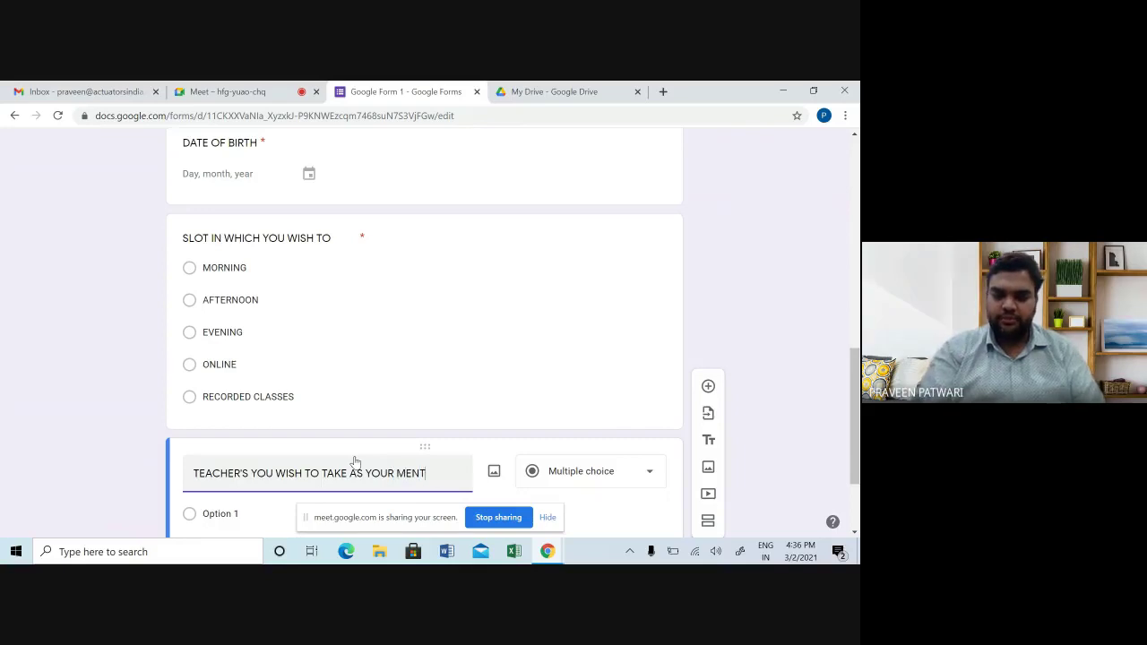
{"action": "type", "text": "OR"}
{"action": "left_click", "coordinate": [270, 514]}
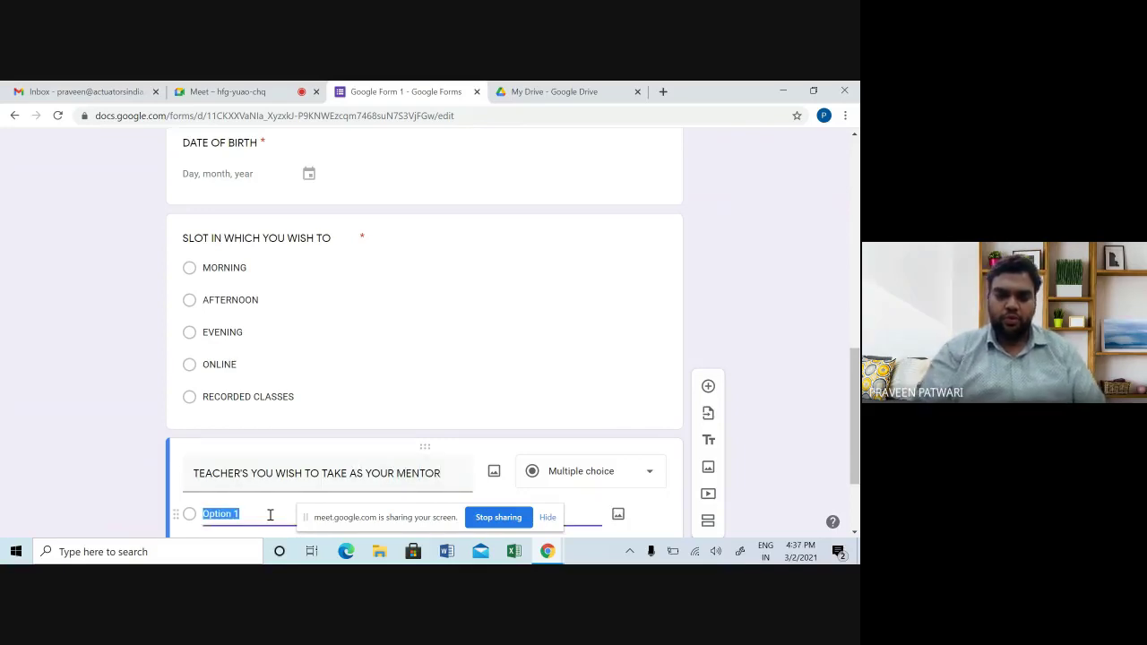
{"action": "type", "text": "AP"}
{"action": "key", "text": "Return"}
{"action": "type", "text": "V"}
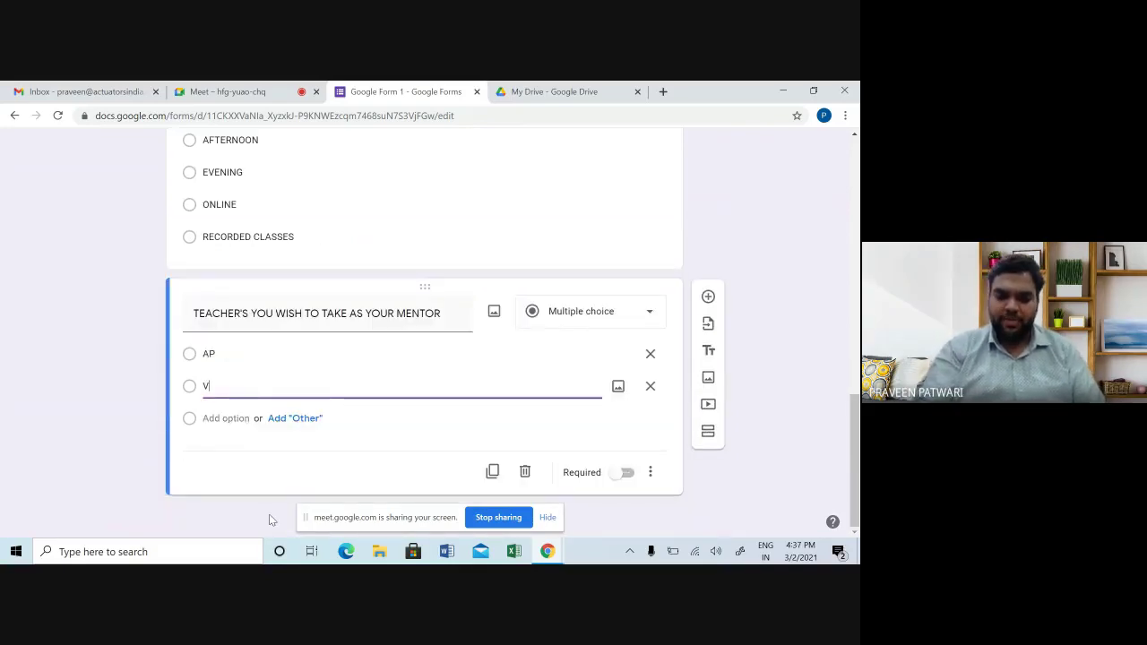
{"action": "type", "text": "P"}
{"action": "key", "text": "Return"}
{"action": "type", "text": "PP"}
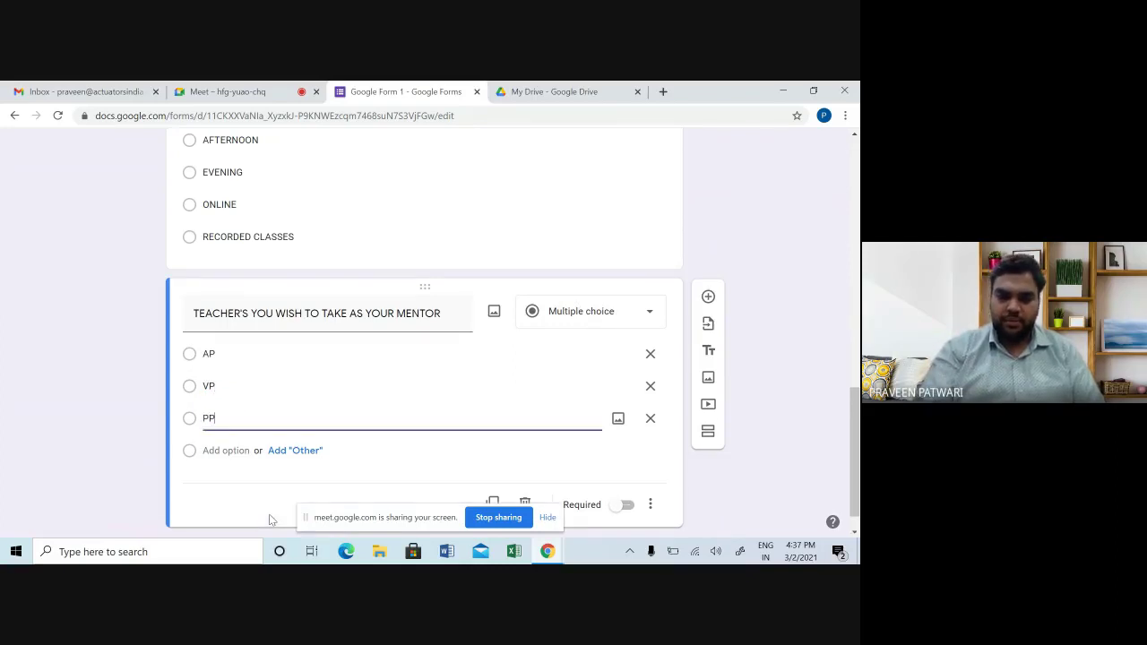
{"action": "key", "text": "Return"}
{"action": "type", "text": "SA"}
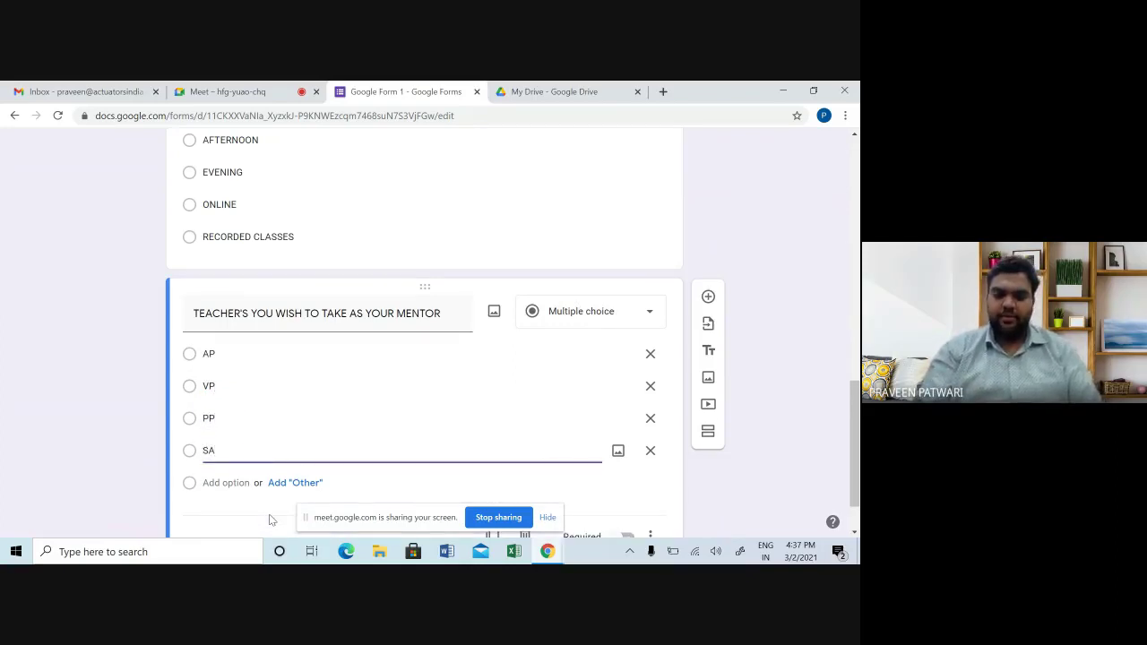
Step: Change the mentor question to Checkboxes and make it required
{"action": "left_click", "coordinate": [538, 310]}
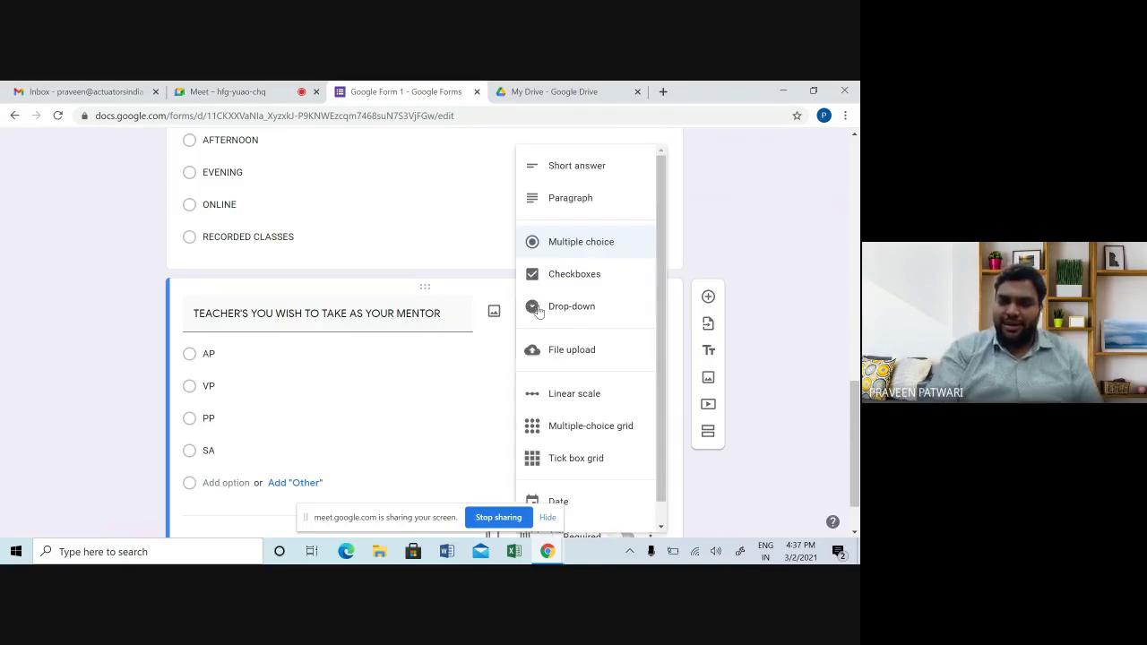
{"action": "left_click", "coordinate": [541, 283]}
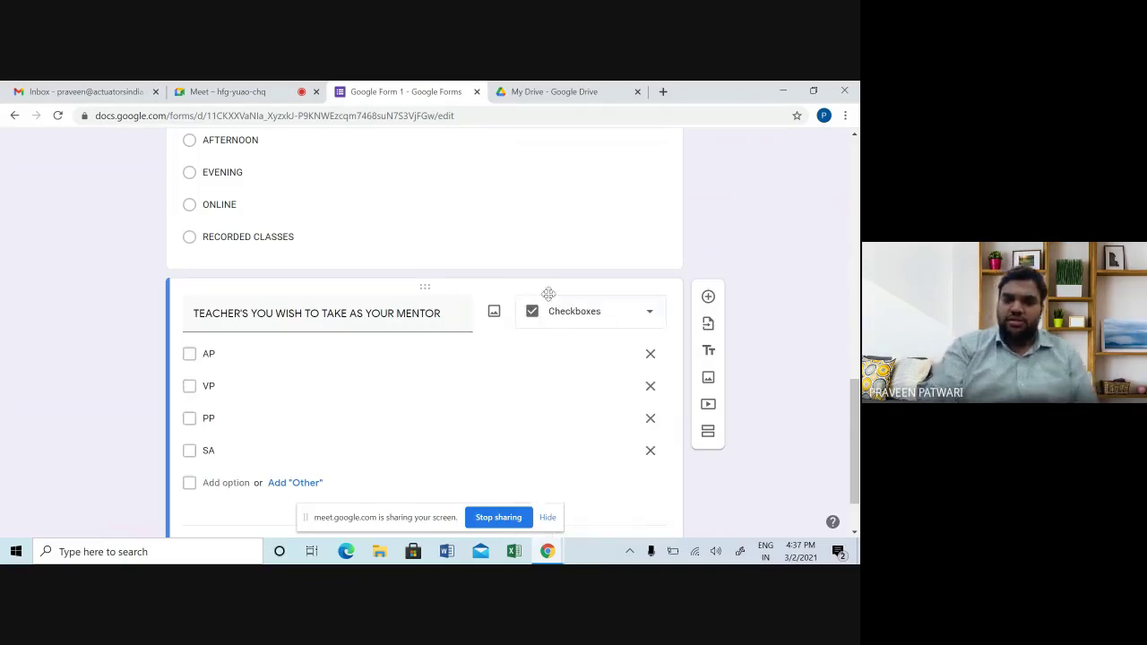
{"action": "scroll", "coordinate": [856, 430], "scroll_direction": "down", "scroll_amount": 1}
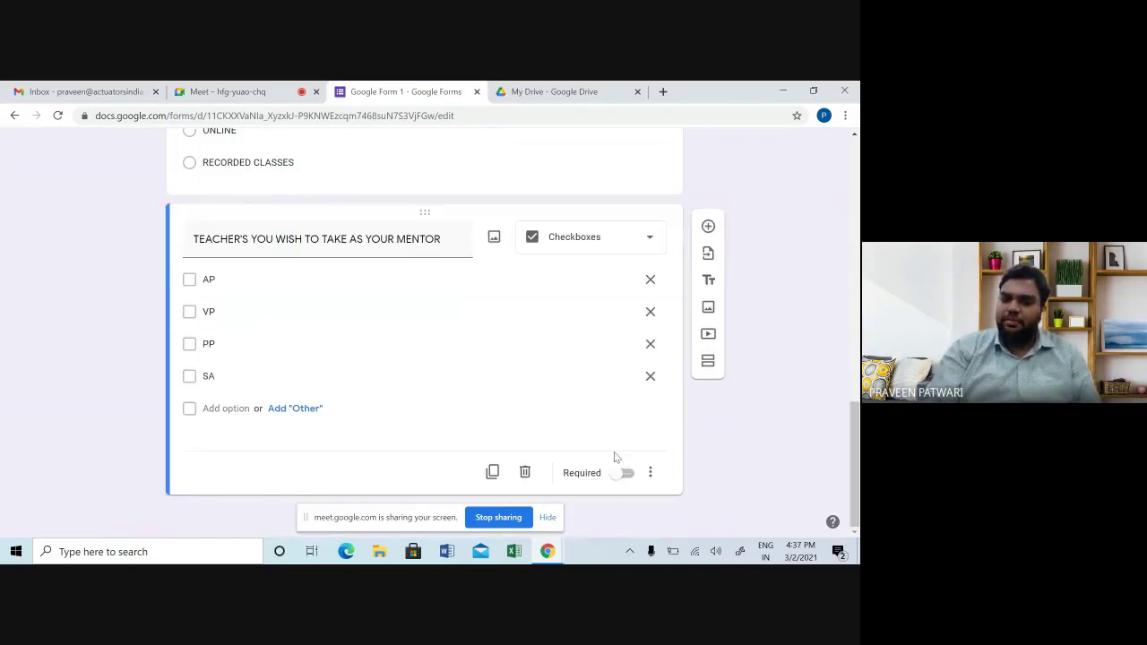
{"action": "left_click", "coordinate": [620, 472]}
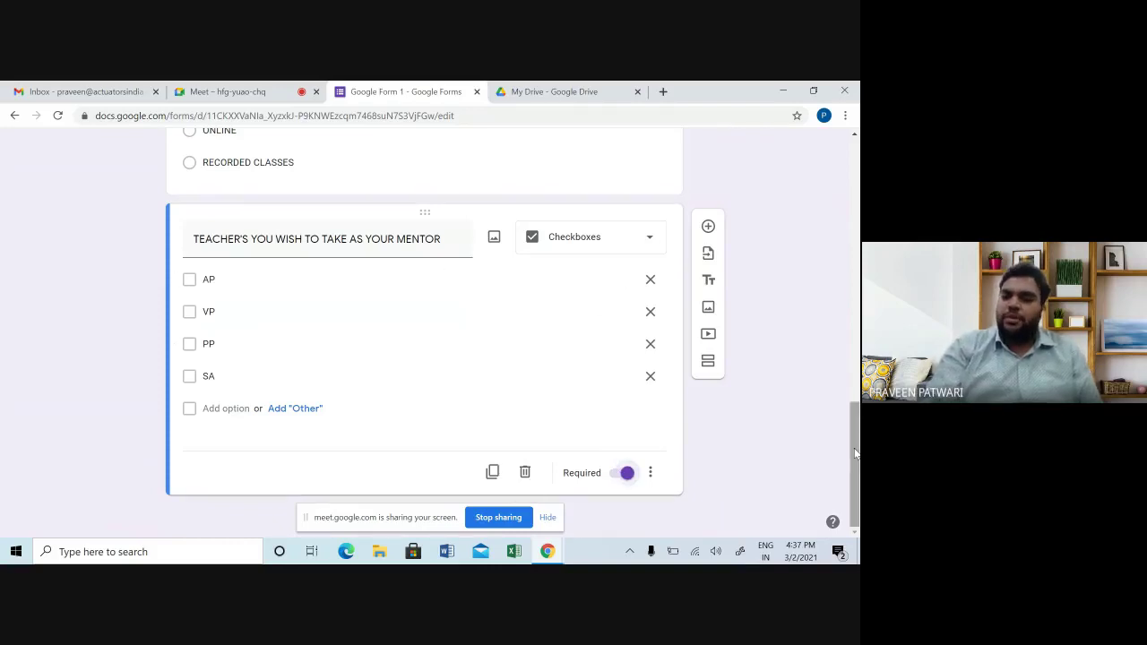
{"action": "mouse_move", "coordinate": [855, 453]}
{"action": "left_mouse_down"}
{"action": "mouse_move", "coordinate": [855, 215]}
{"action": "mouse_move", "coordinate": [855, 240]}
{"action": "left_mouse_up"}
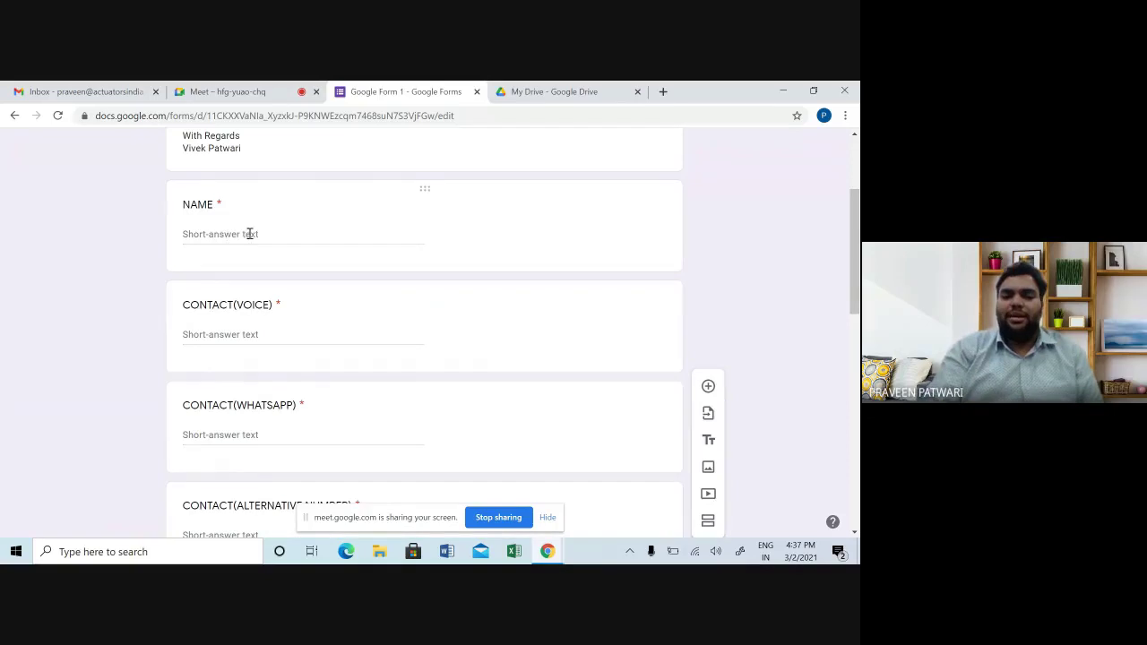
Step: Add Text response validation to the NAME question
{"action": "left_click", "coordinate": [250, 234]}
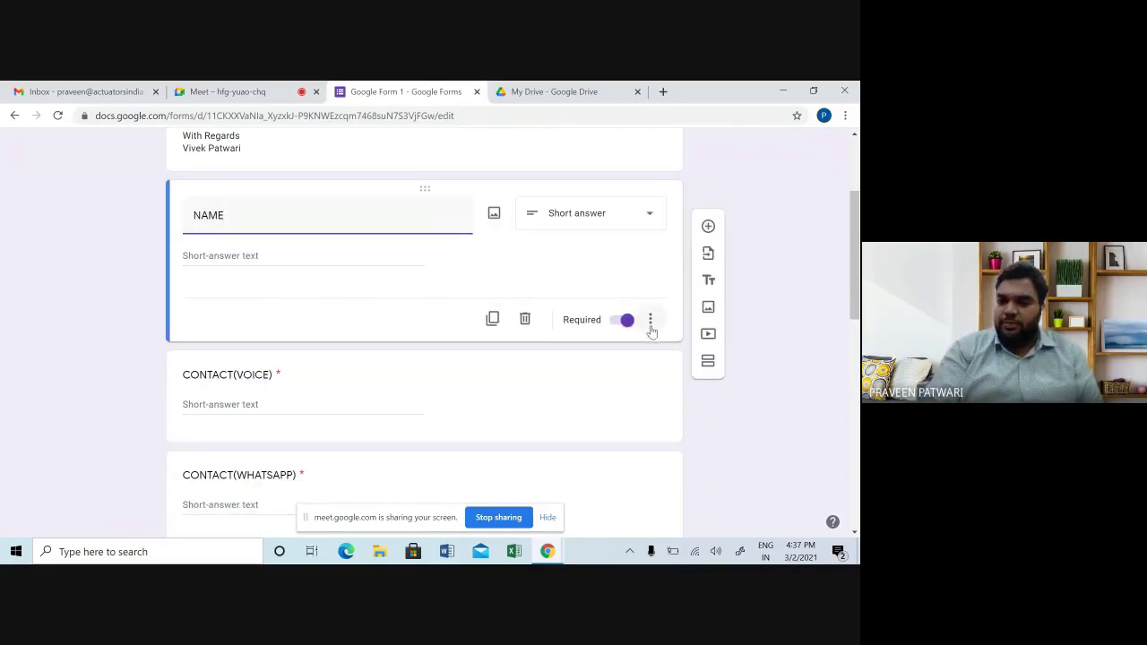
{"action": "left_click", "coordinate": [651, 321]}
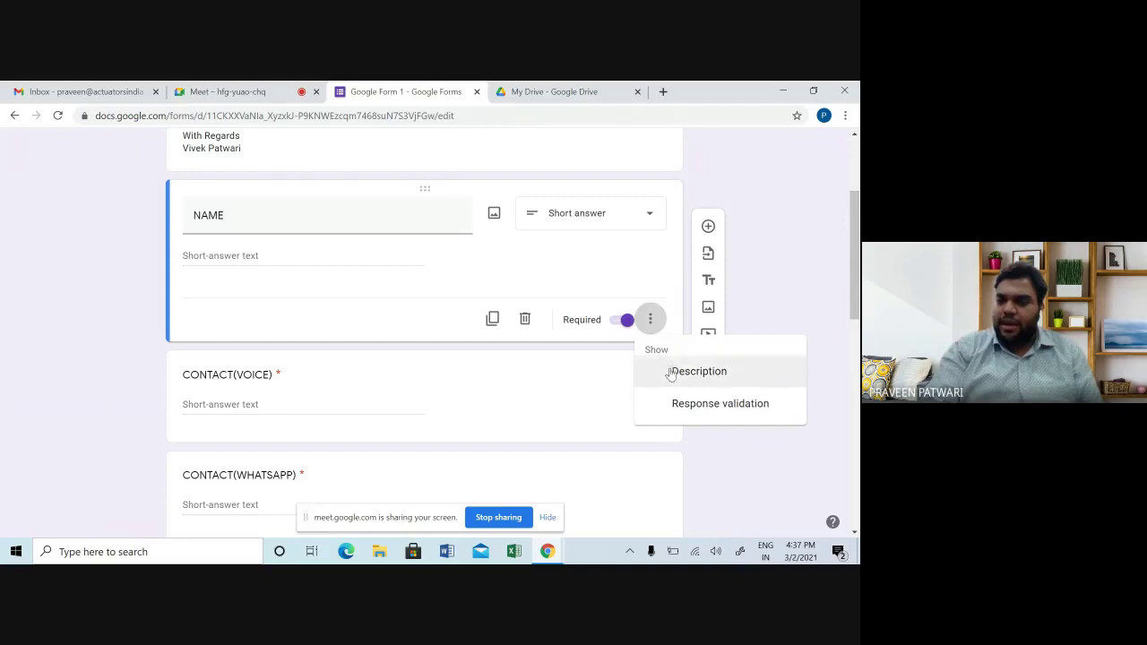
{"action": "left_click", "coordinate": [674, 403]}
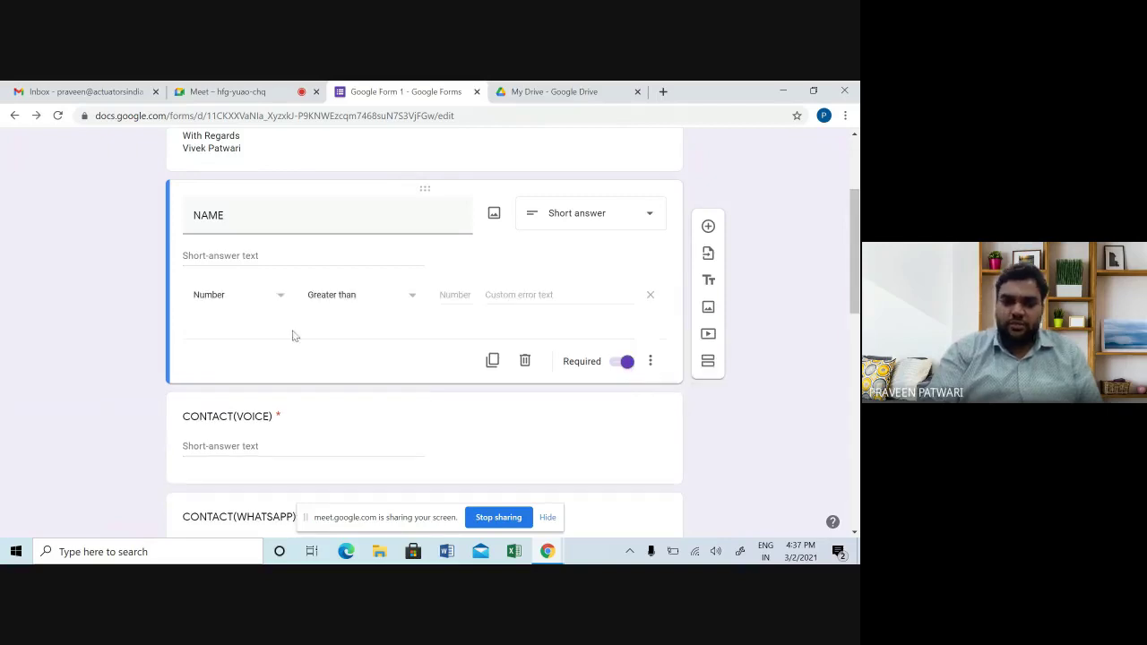
{"action": "left_click", "coordinate": [242, 301]}
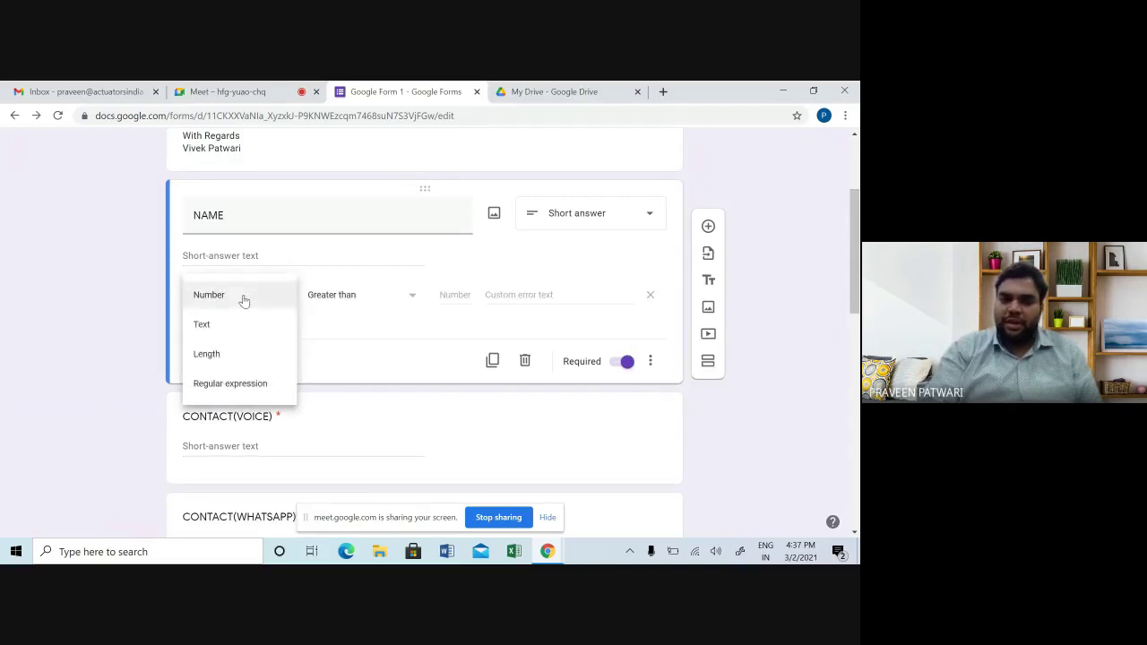
{"action": "left_click", "coordinate": [229, 339]}
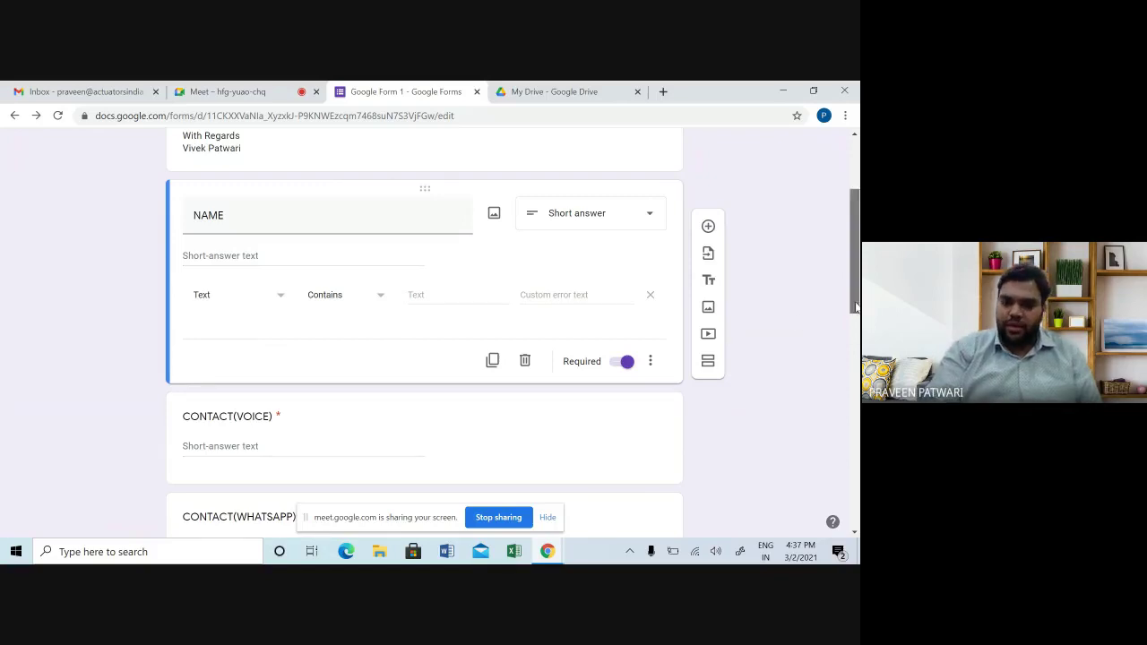
Step: Add Number 'Greater than' response validation to CONTACT(VOICE) and CONTACT(WHATSAPP)
{"action": "scroll", "coordinate": [371, 346], "scroll_direction": "down", "scroll_amount": 3}
{"action": "left_click", "coordinate": [349, 308]}
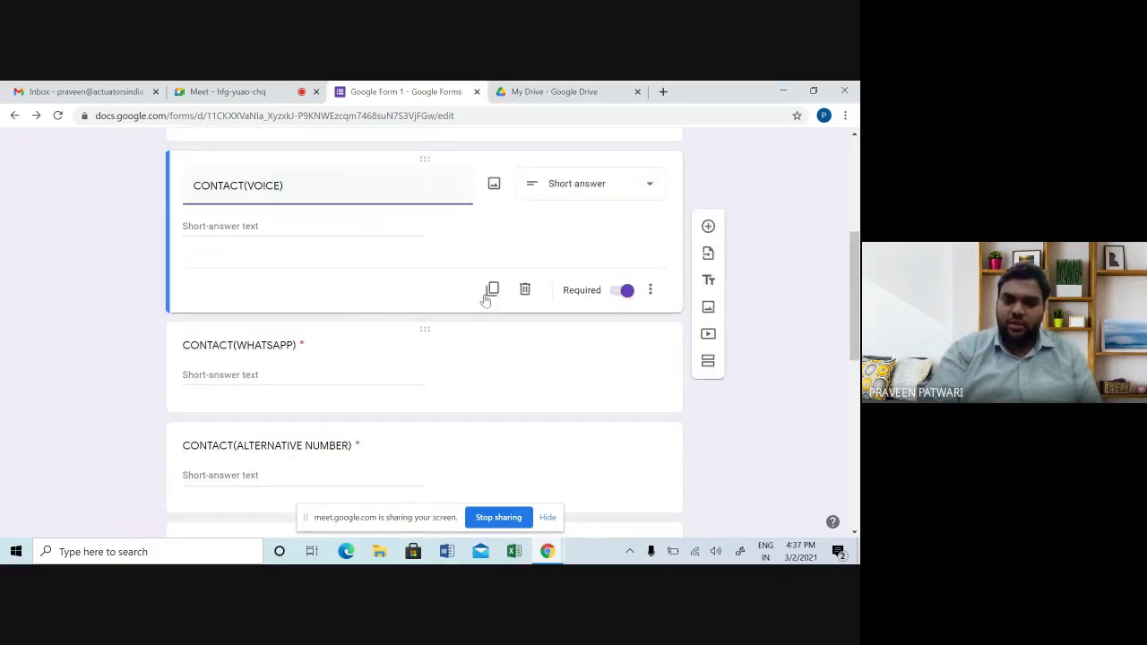
{"action": "left_click", "coordinate": [651, 290]}
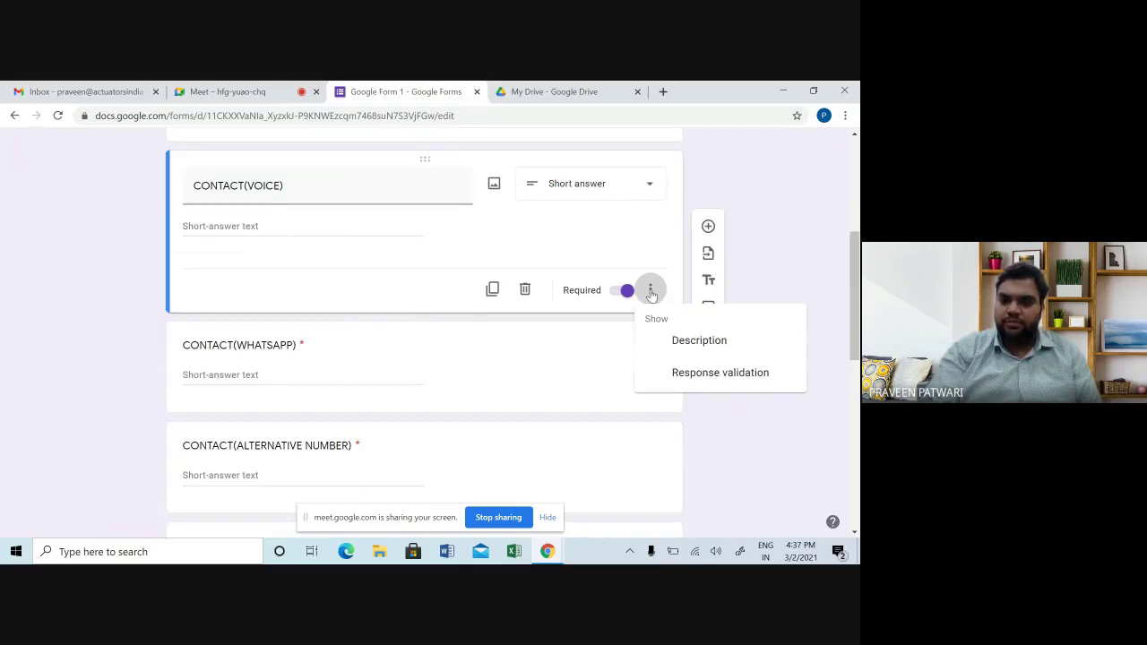
{"action": "left_click", "coordinate": [677, 371]}
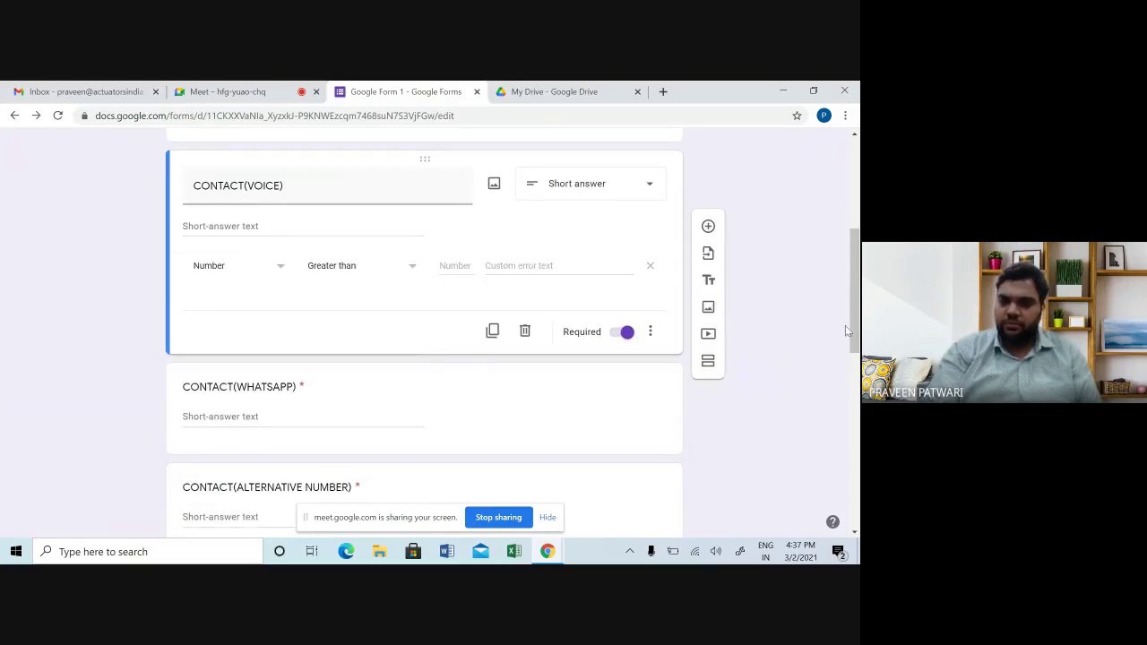
{"action": "left_click_drag", "start_coordinate": [847, 325], "coordinate": [858, 345]}
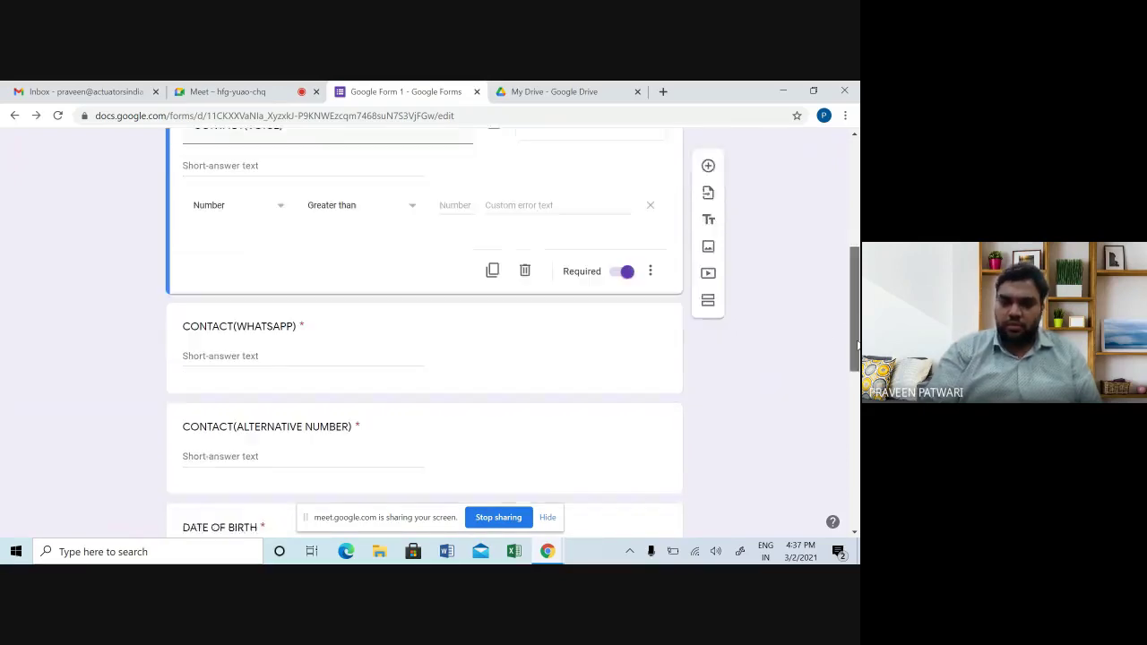
{"action": "left_click", "coordinate": [263, 361]}
{"action": "left_click", "coordinate": [650, 327]}
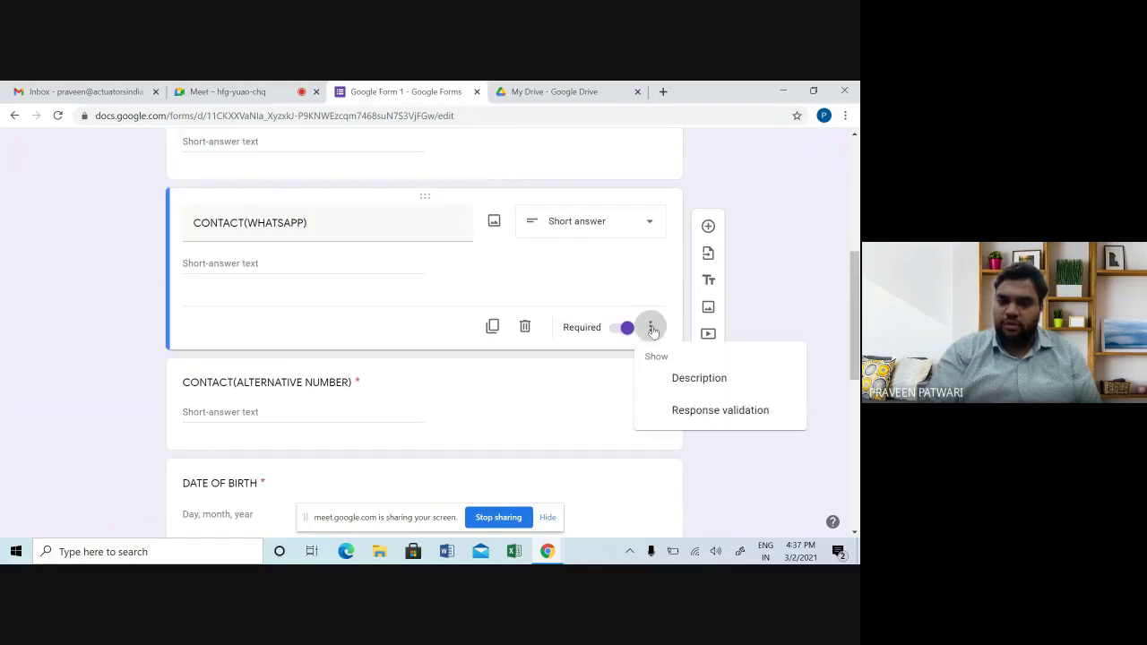
{"action": "left_click", "coordinate": [675, 410]}
{"action": "scroll", "coordinate": [856, 313], "scroll_direction": "down", "scroll_amount": 1}
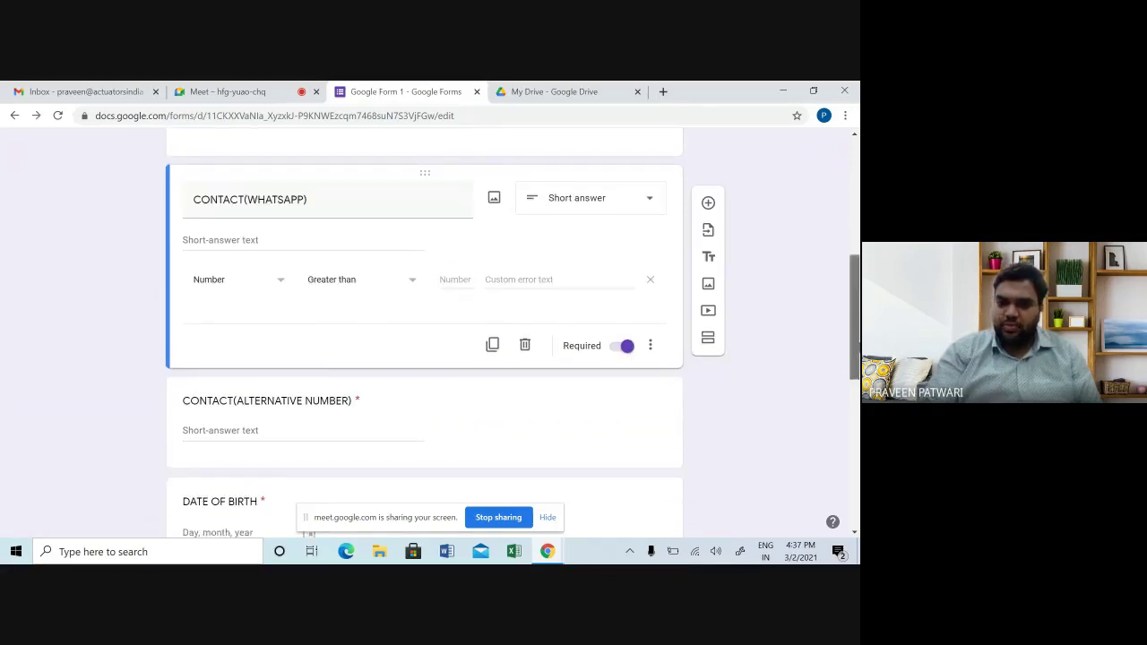
{"action": "scroll", "coordinate": [274, 290], "scroll_direction": "down", "scroll_amount": 1}
Step: Add the same Number response validation to CONTACT(ALTERNATIVE NUMBER)
{"action": "left_click", "coordinate": [275, 290]}
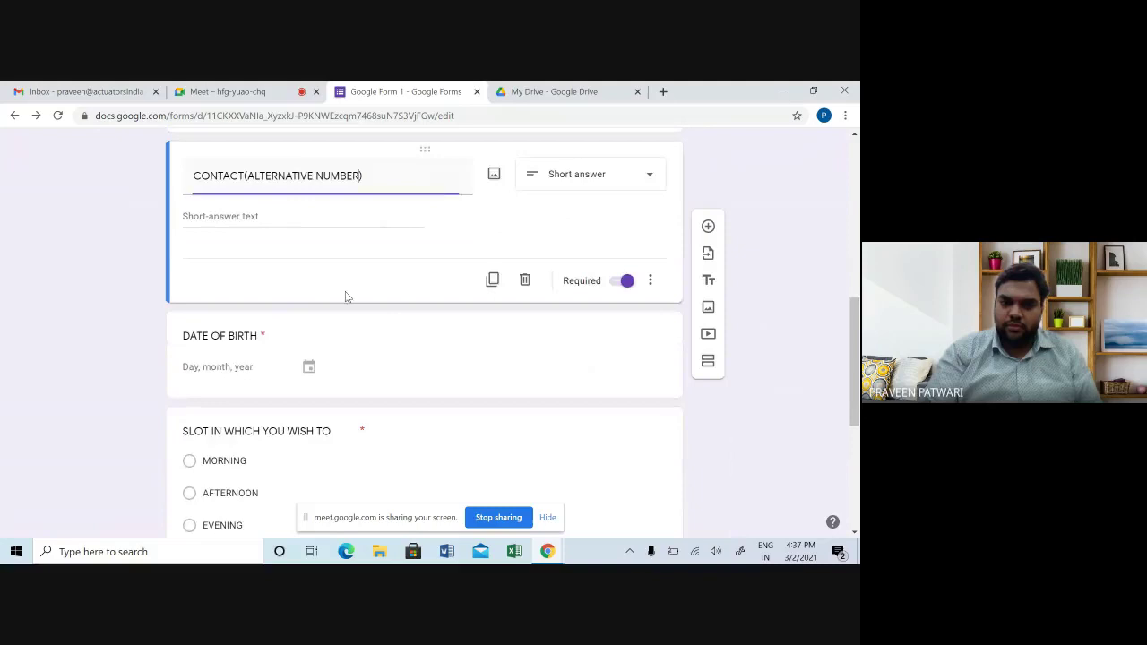
{"action": "left_click", "coordinate": [650, 282]}
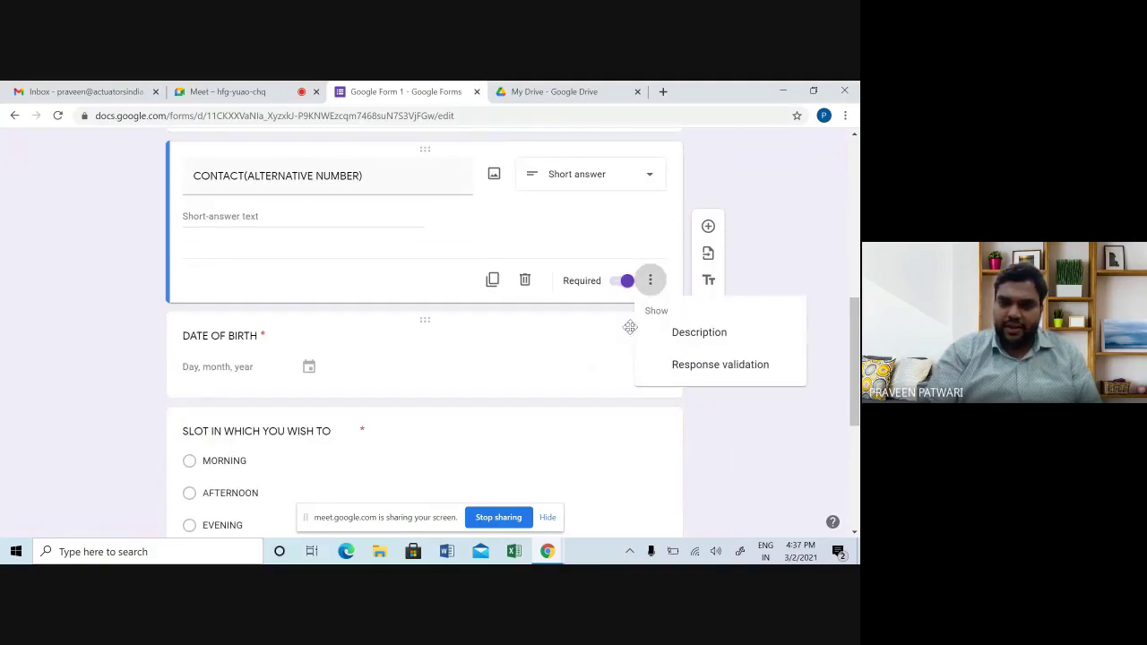
{"action": "left_click", "coordinate": [663, 363]}
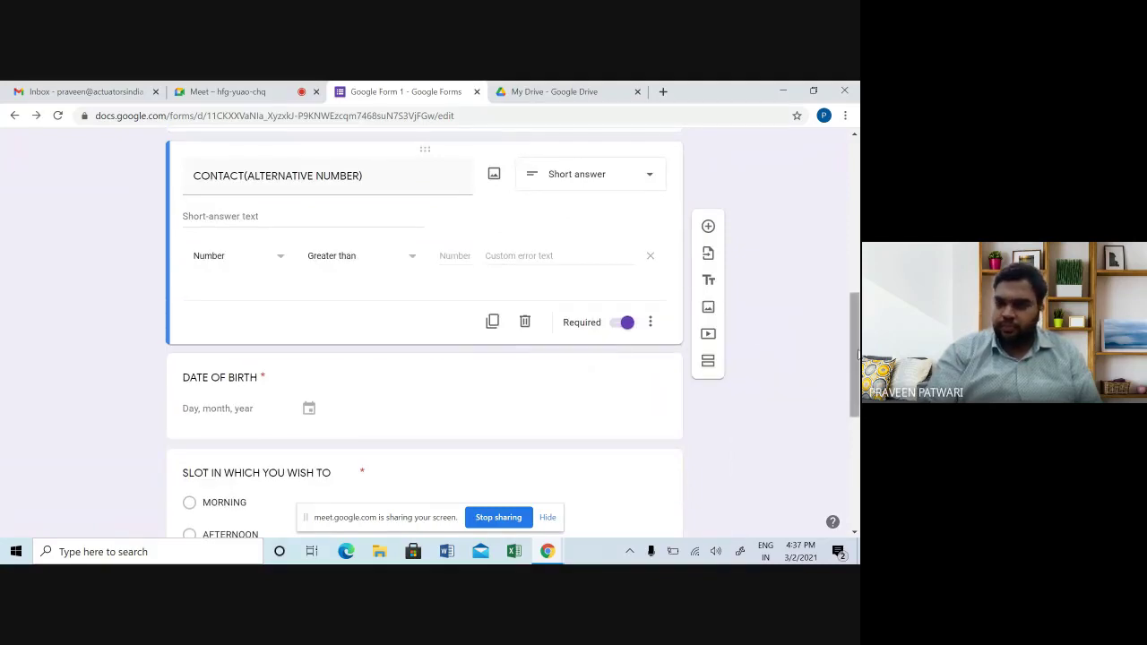
{"action": "scroll", "coordinate": [854, 355], "scroll_direction": "down", "scroll_amount": 2}
{"action": "scroll", "coordinate": [855, 394], "scroll_direction": "down", "scroll_amount": 3}
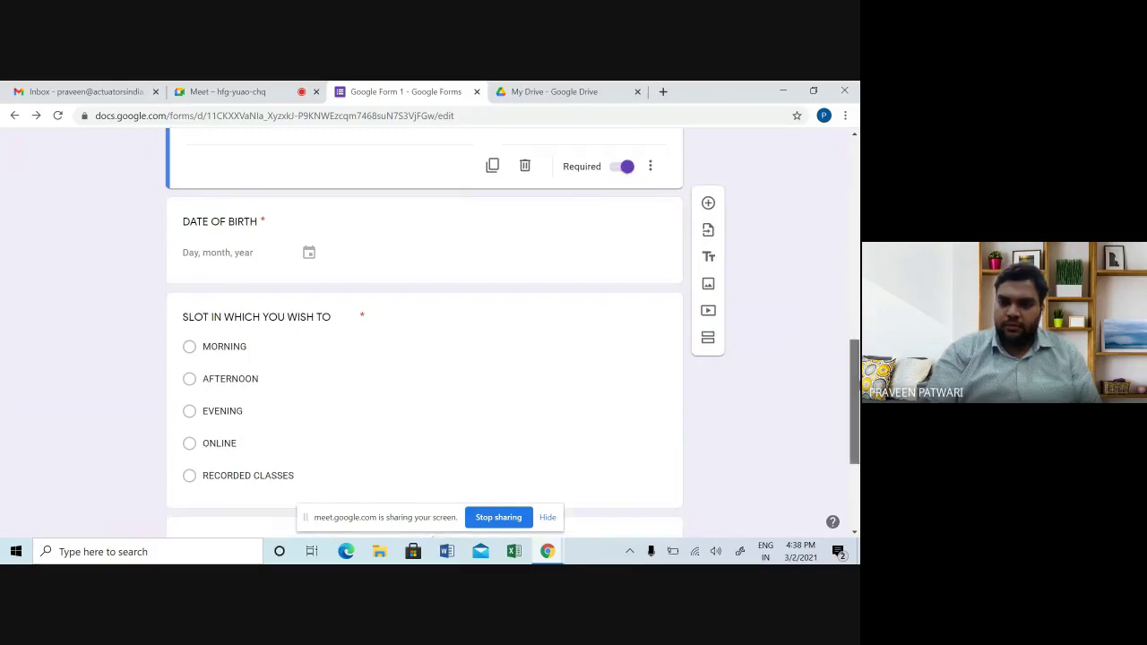
{"action": "scroll", "coordinate": [855, 394], "scroll_direction": "up", "scroll_amount": 15}
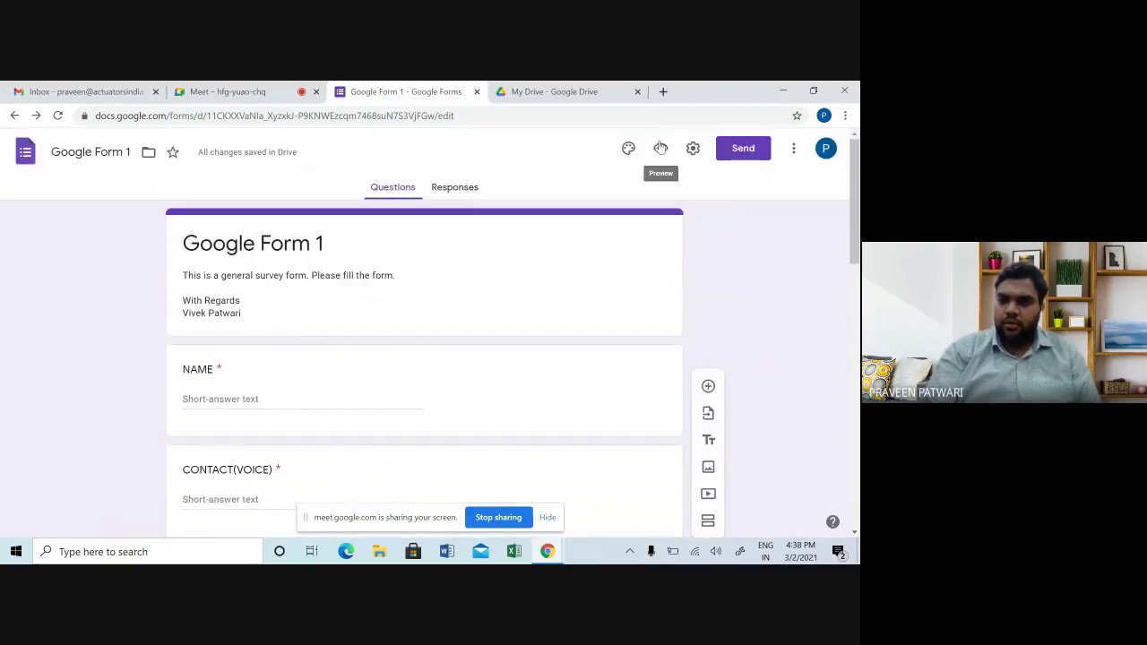
{"action": "left_click", "coordinate": [660, 148]}
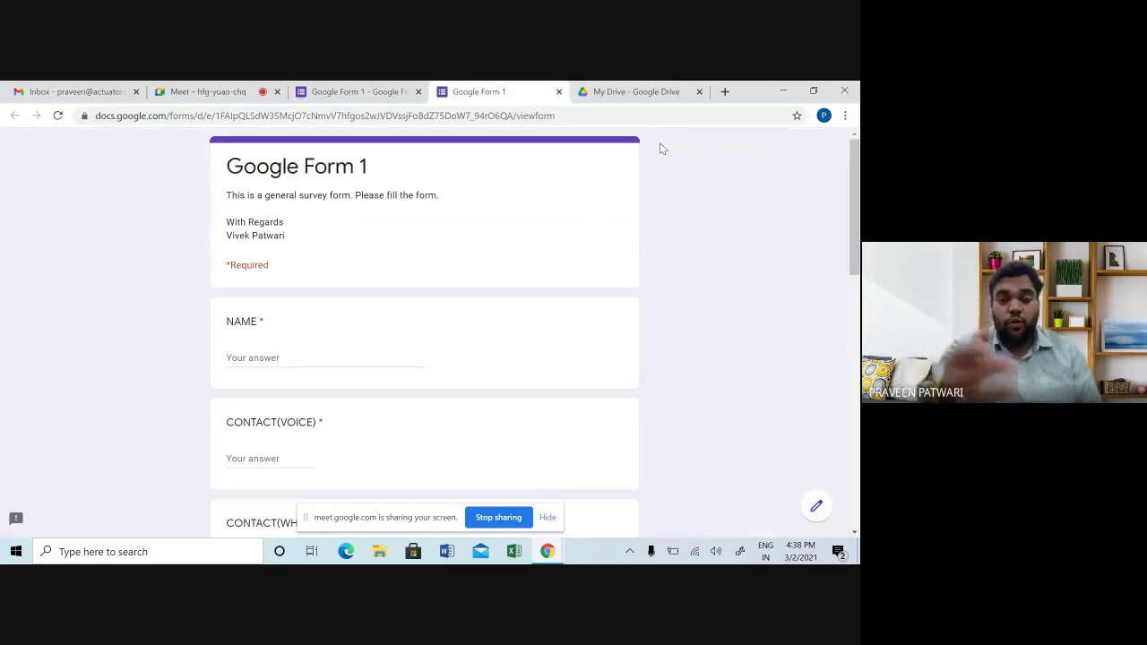
{"action": "mouse_move", "coordinate": [857, 179]}
{"action": "left_mouse_down"}
{"action": "mouse_move", "coordinate": [854, 358]}
{"action": "mouse_move", "coordinate": [835, 441]}
{"action": "left_mouse_up"}
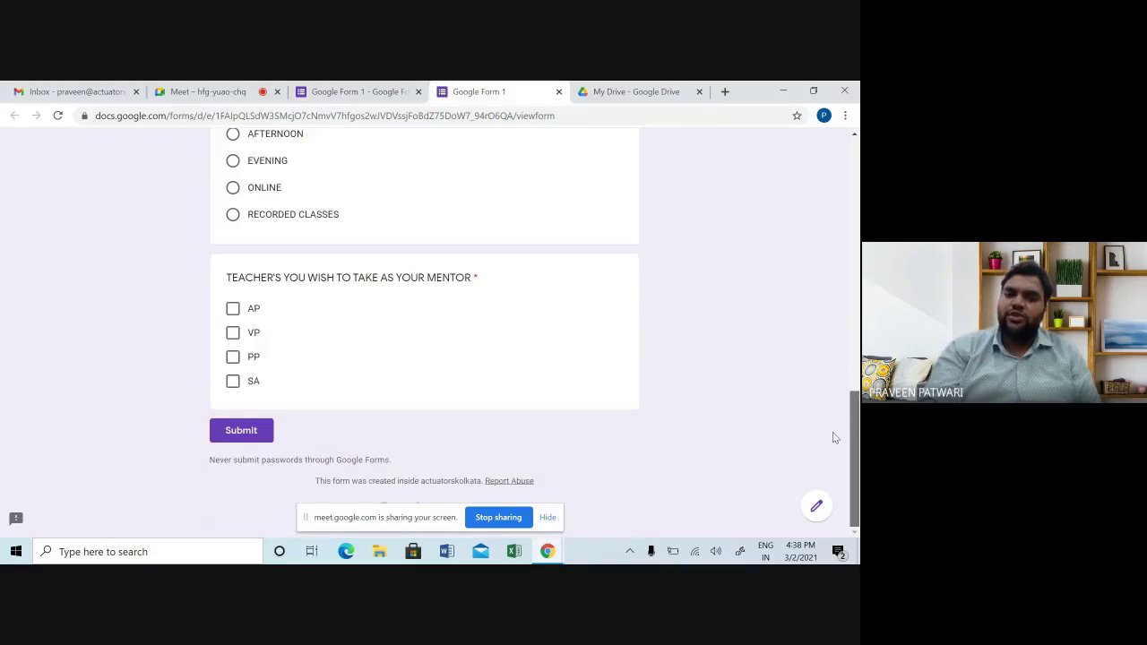
{"action": "scroll", "coordinate": [832, 425], "scroll_direction": "up", "scroll_amount": 8}
{"action": "scroll", "coordinate": [832, 358], "scroll_direction": "up", "scroll_amount": 6}
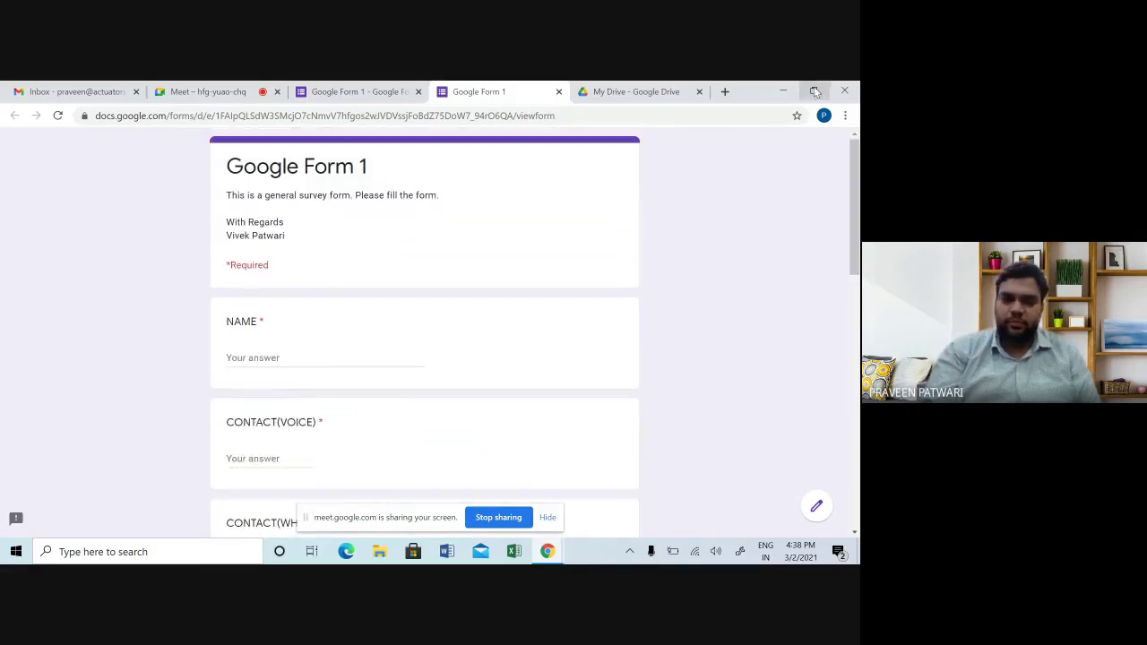
{"action": "left_click", "coordinate": [557, 93]}
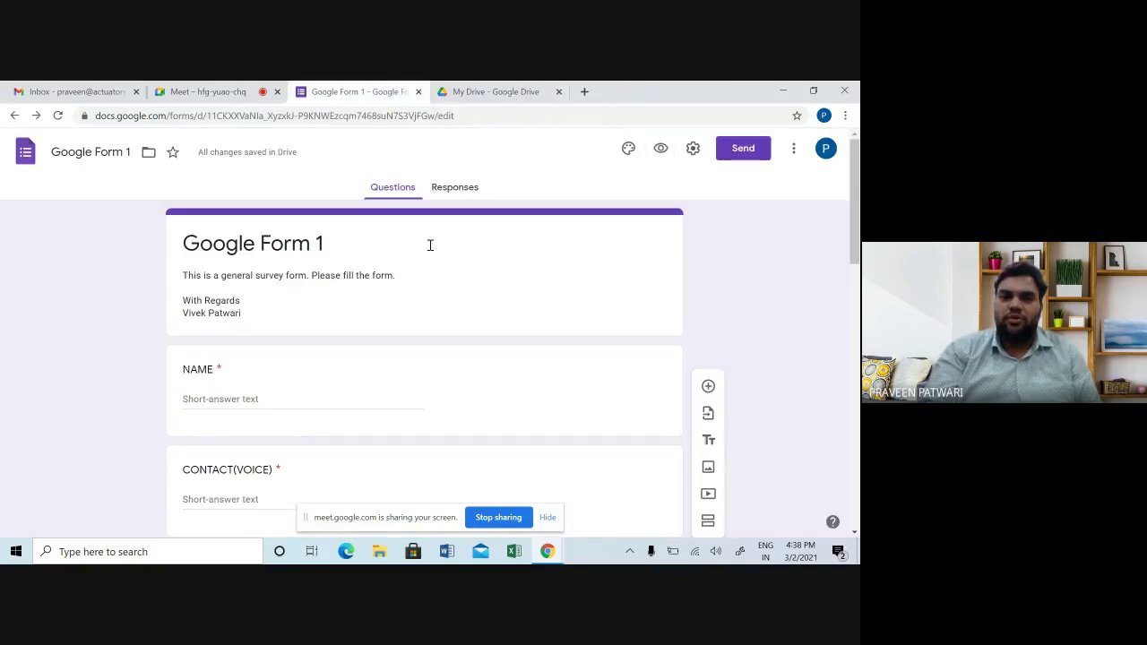
Step: Set a basketball-hoop photo as the form header image and preview it
{"action": "left_click", "coordinate": [629, 150]}
{"action": "left_click", "coordinate": [716, 285]}
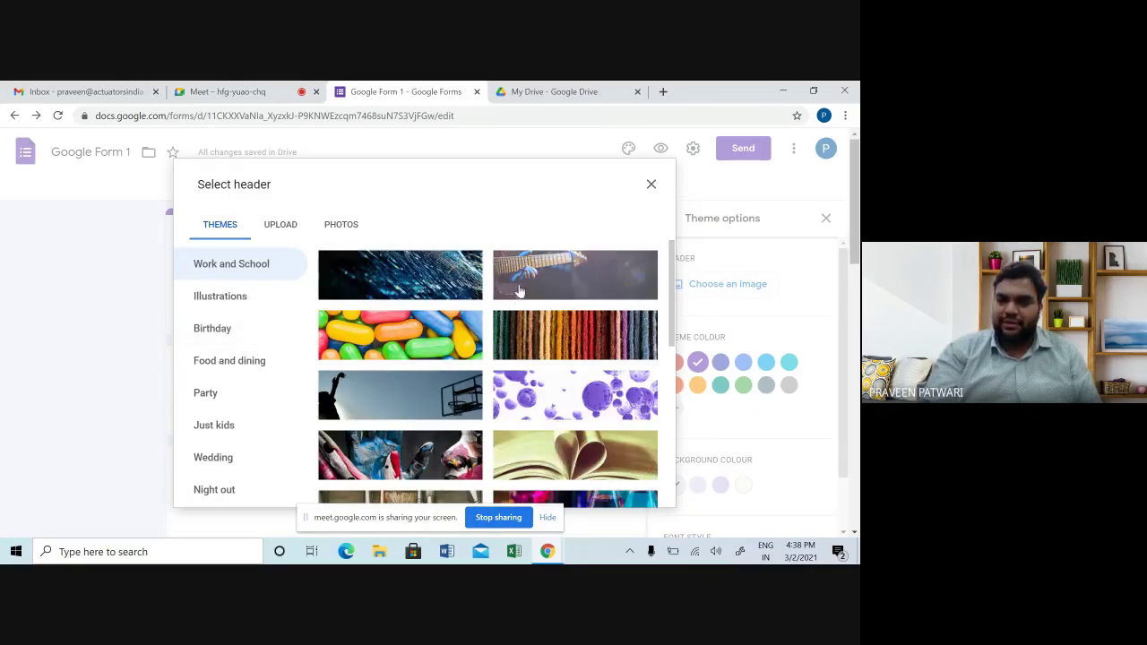
{"action": "left_click", "coordinate": [421, 399]}
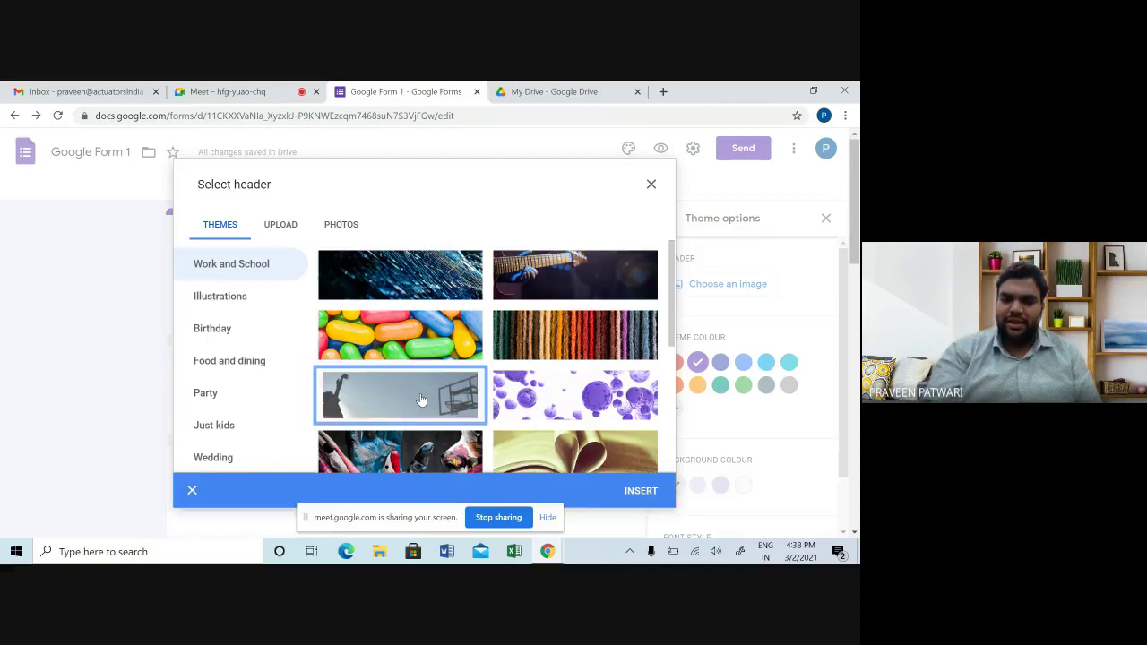
{"action": "left_click", "coordinate": [654, 499]}
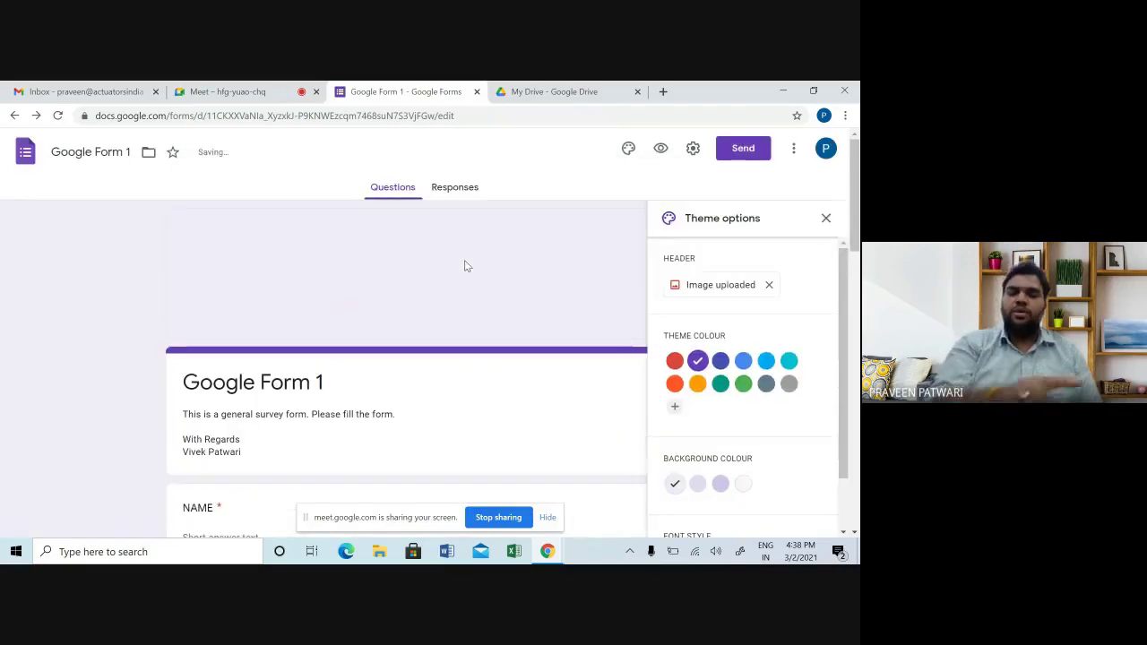
{"action": "left_click", "coordinate": [663, 149]}
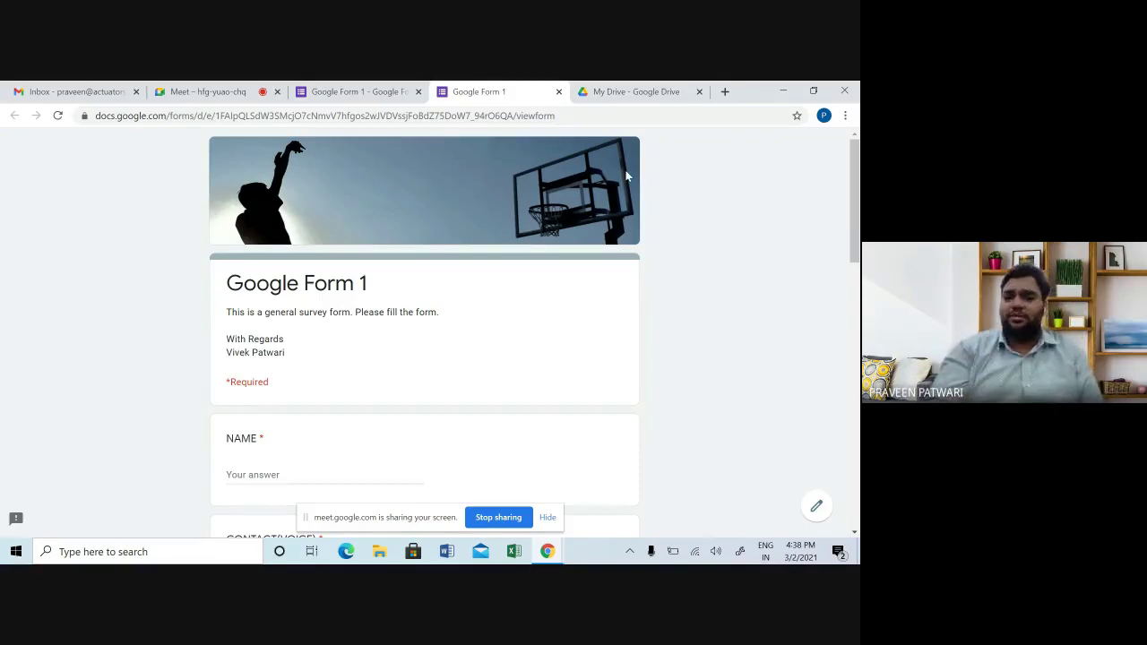
{"action": "left_click", "coordinate": [558, 92]}
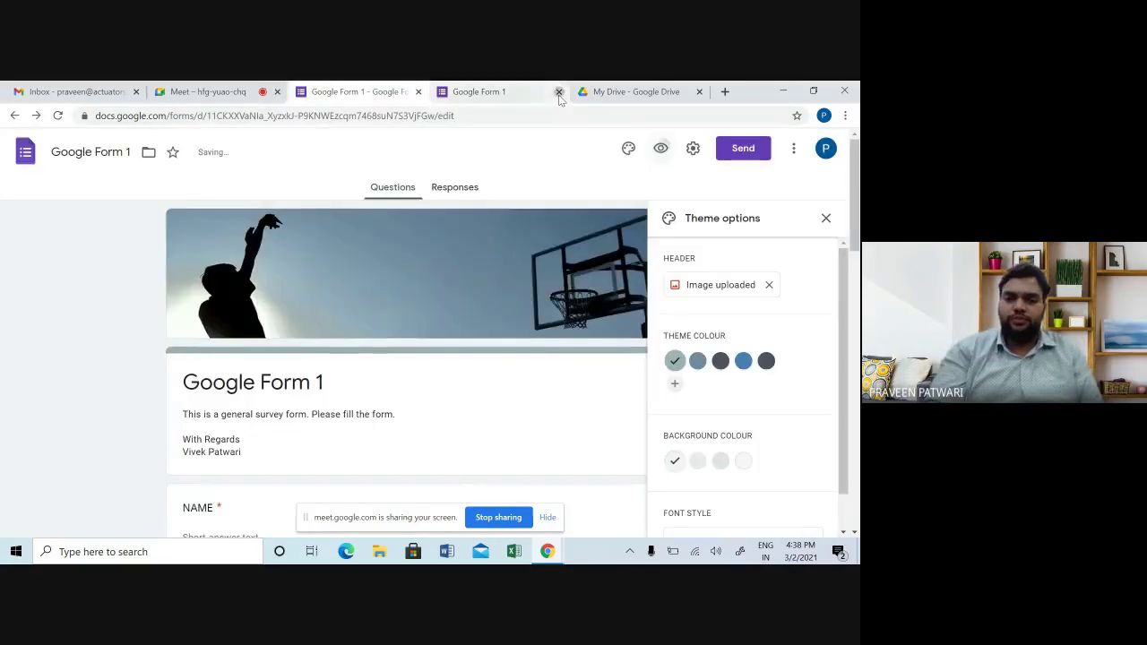
Step: Choose a blue-grey theme colour and a darker grey background colour
{"action": "left_click", "coordinate": [721, 364]}
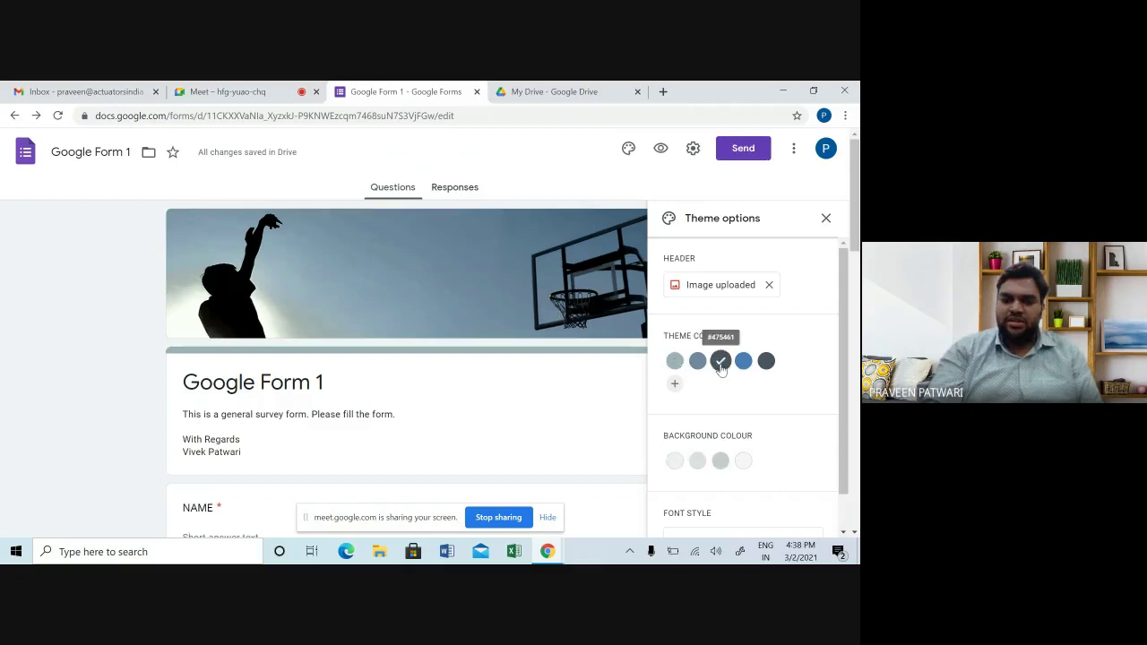
{"action": "left_click", "coordinate": [697, 365]}
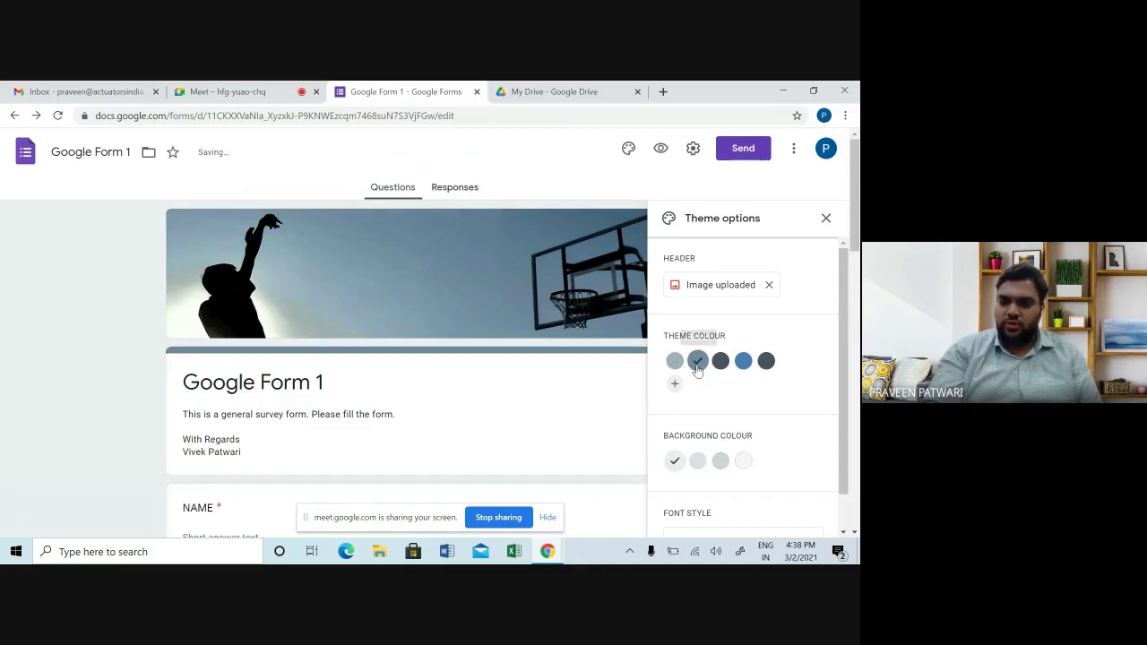
{"action": "left_click", "coordinate": [699, 463]}
{"action": "left_click", "coordinate": [719, 462]}
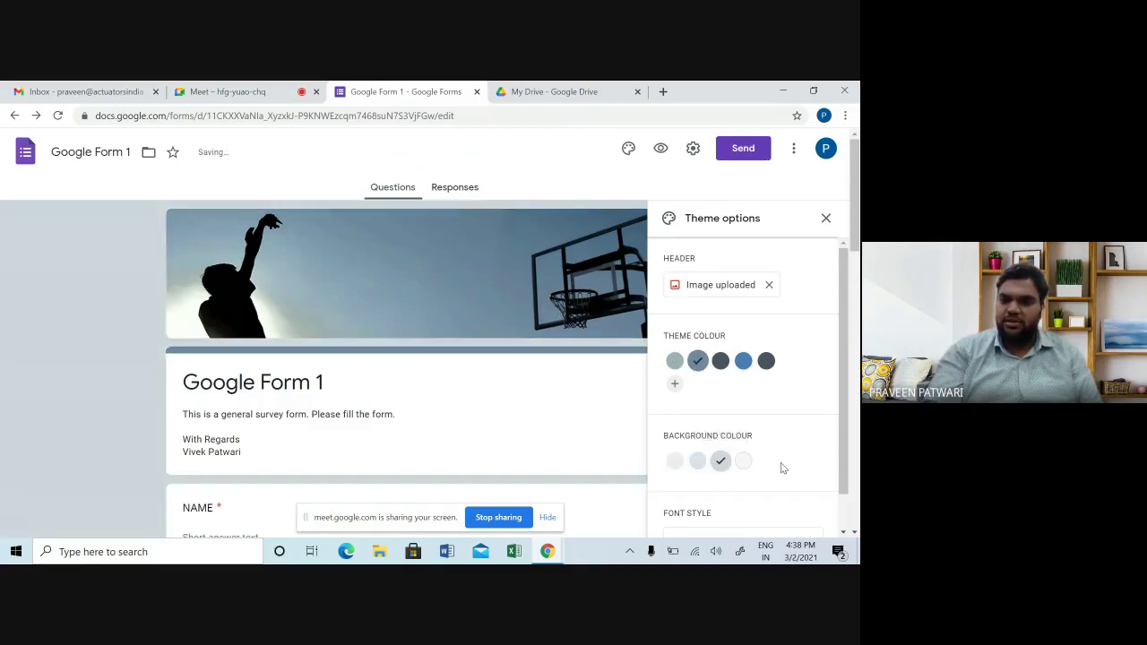
{"action": "scroll", "coordinate": [780, 468], "scroll_direction": "down", "scroll_amount": 1}
Step: Change the font style to Formal
{"action": "left_click", "coordinate": [735, 499]}
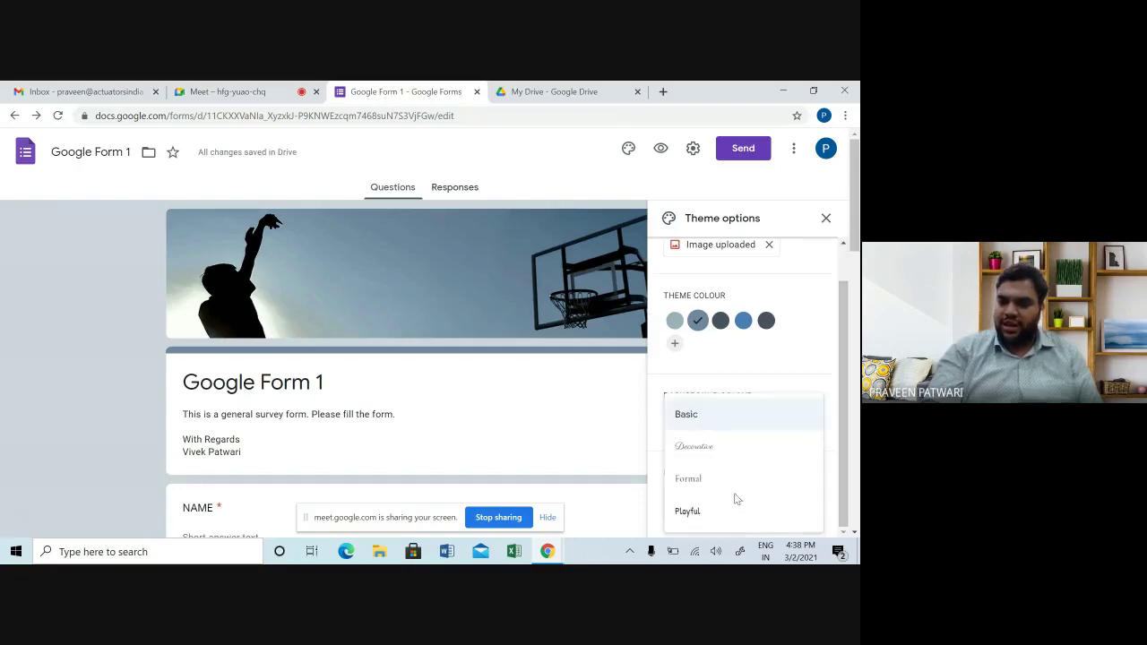
{"action": "left_click", "coordinate": [719, 455]}
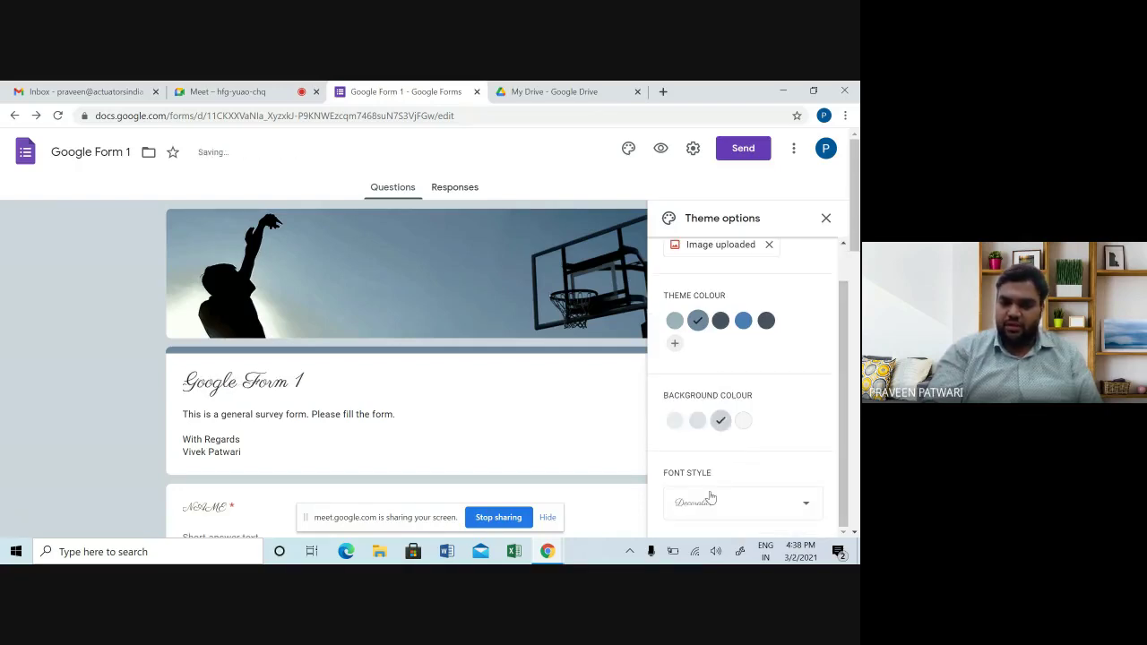
{"action": "left_click", "coordinate": [708, 507]}
{"action": "left_click", "coordinate": [704, 483]}
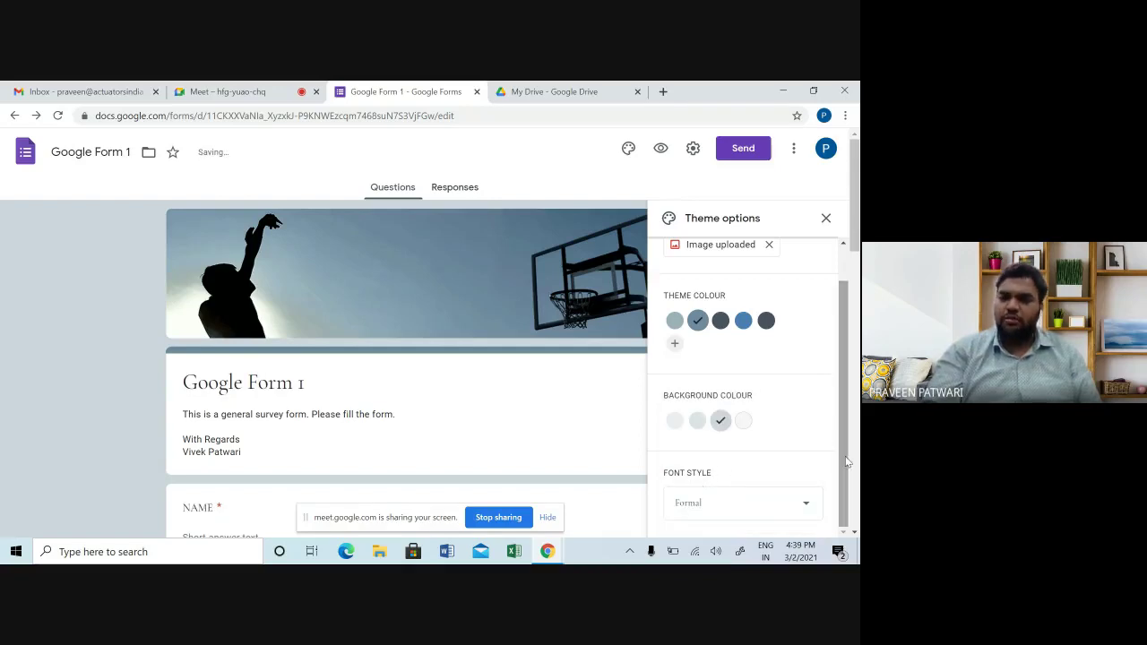
{"action": "left_click", "coordinate": [825, 219]}
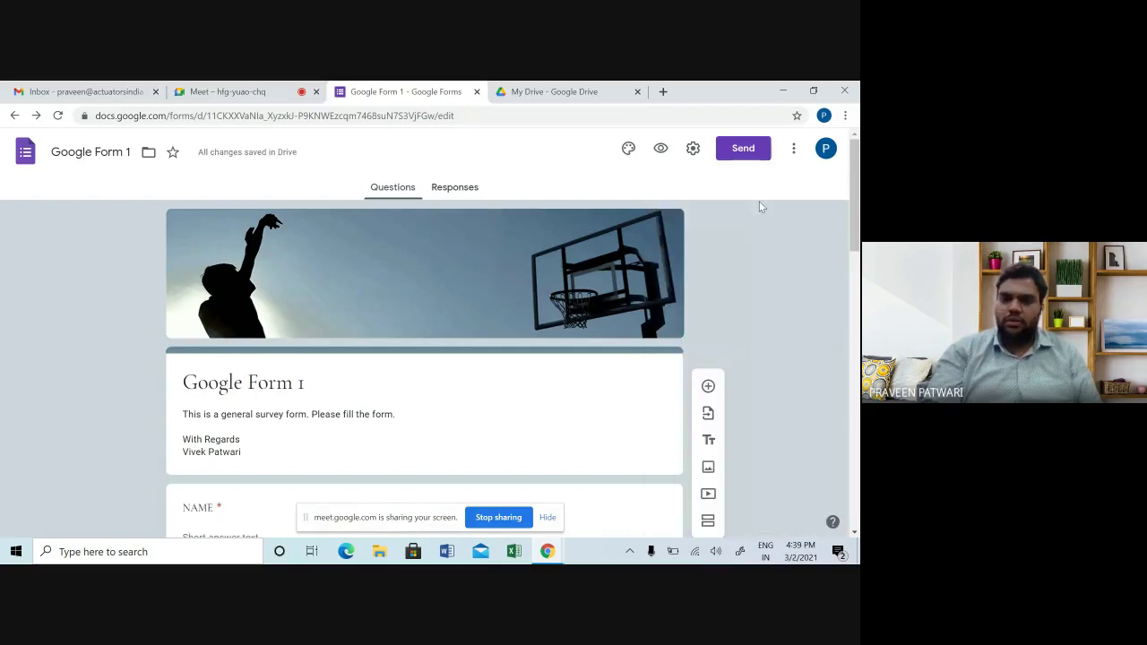
Step: Turn on email address collection and set response receipts to Always
{"action": "left_click", "coordinate": [690, 147]}
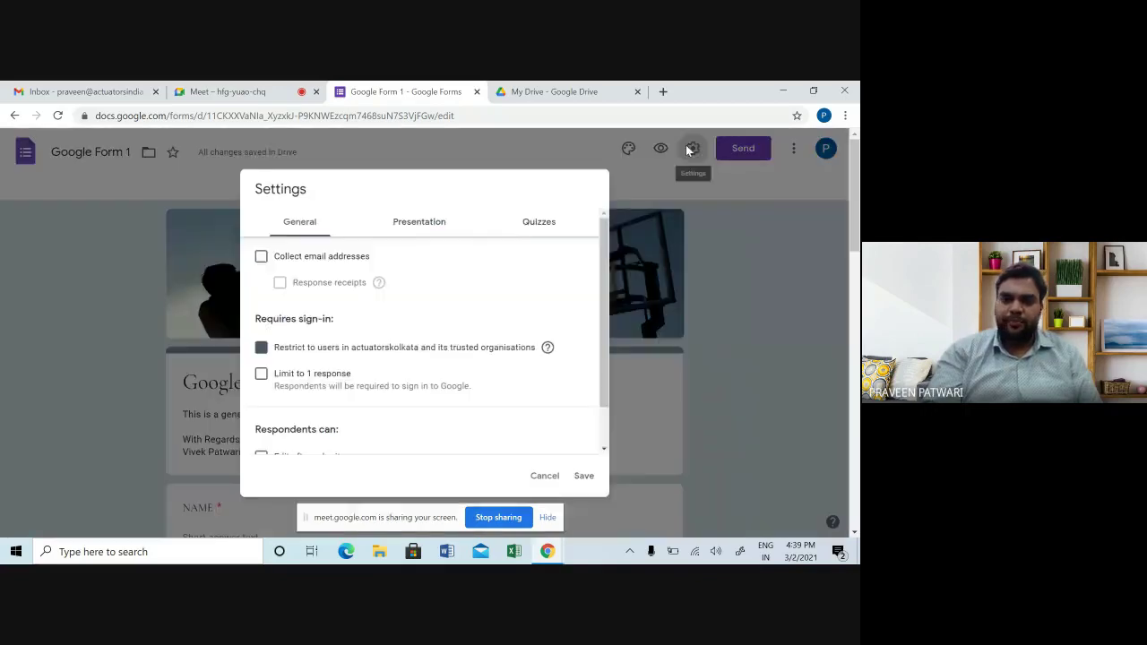
{"action": "left_click", "coordinate": [249, 252]}
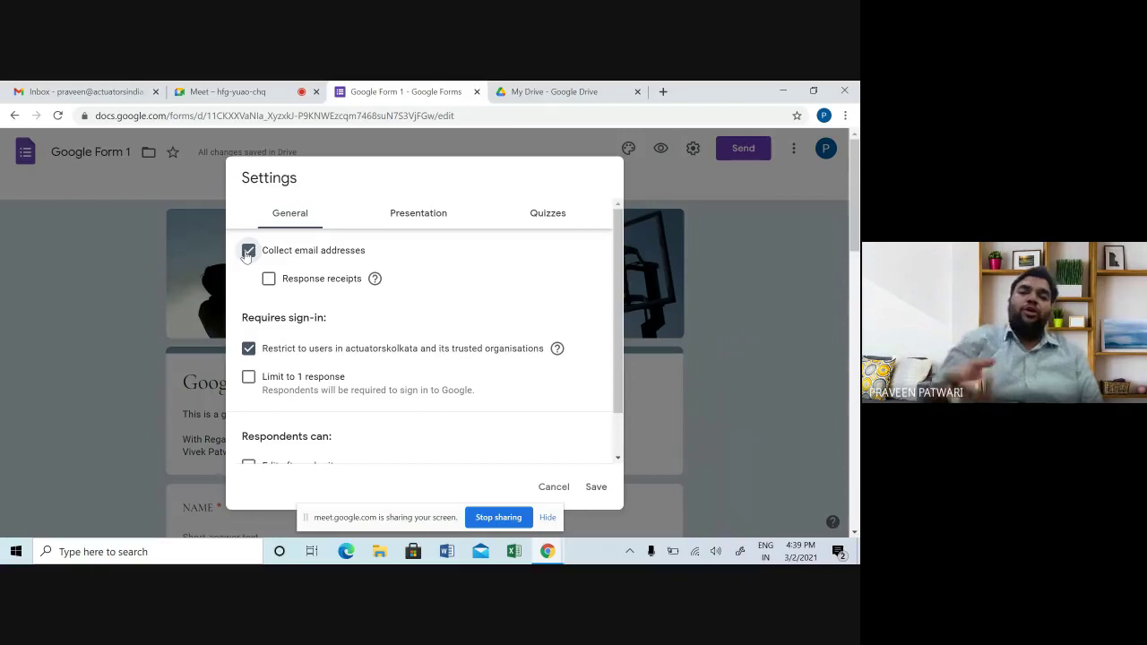
{"action": "left_click", "coordinate": [268, 279]}
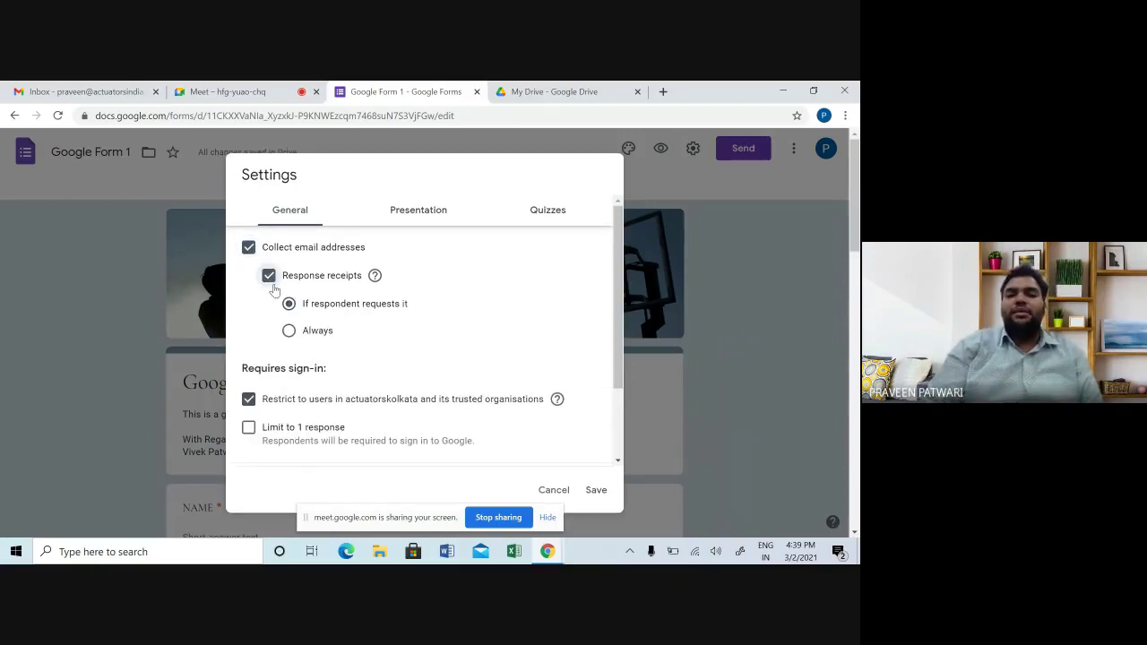
{"action": "left_click", "coordinate": [288, 332]}
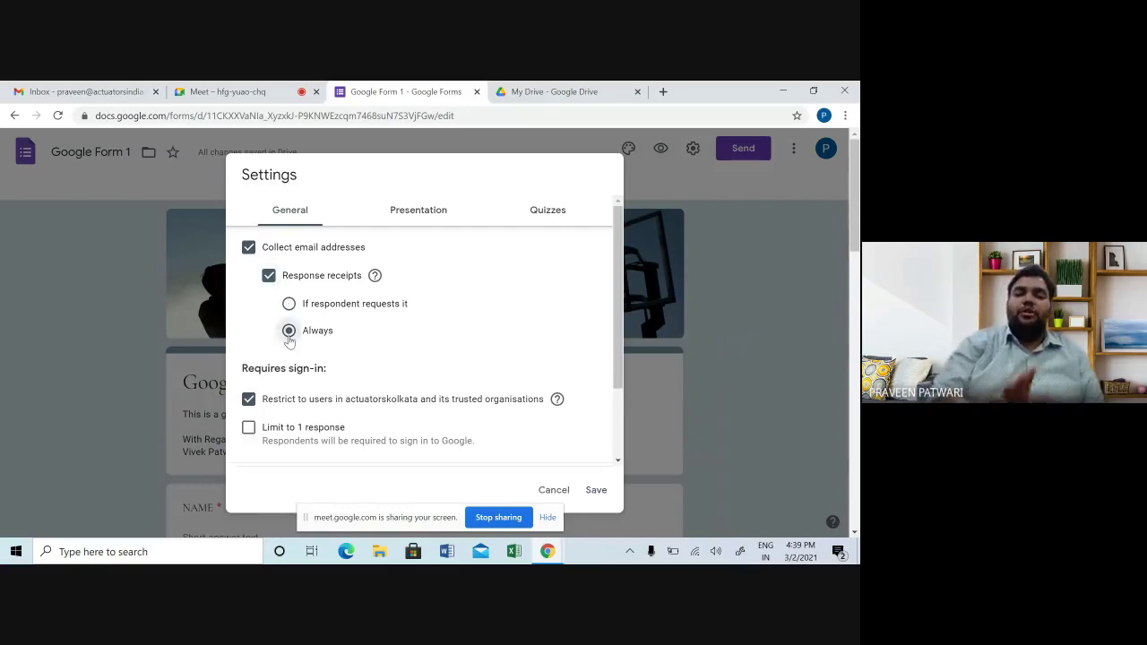
Step: Drop the organisation-only restriction, limit to 1 response, and allow editing after submit
{"action": "left_click", "coordinate": [249, 401]}
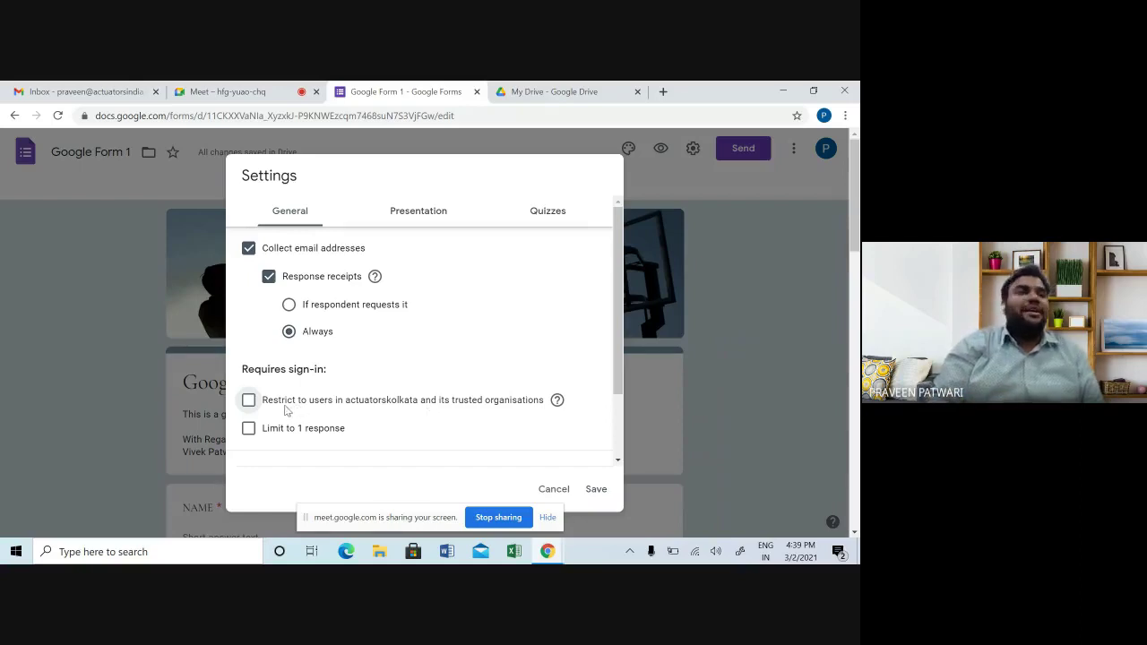
{"action": "left_click", "coordinate": [275, 434]}
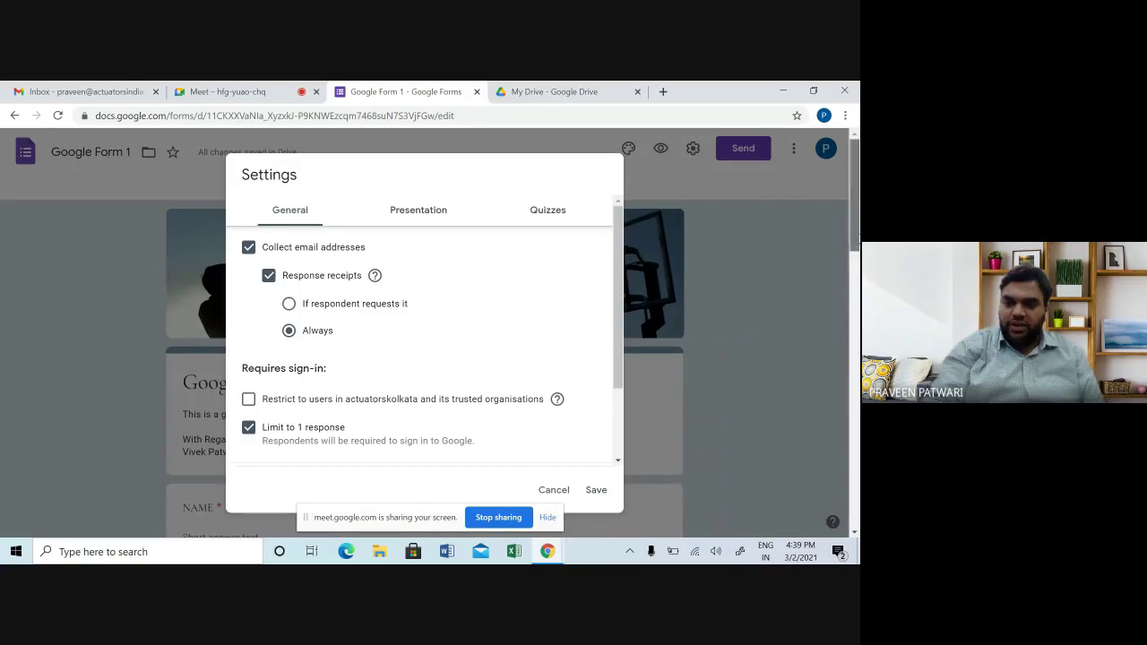
{"action": "scroll", "coordinate": [668, 313], "scroll_direction": "down", "scroll_amount": 3}
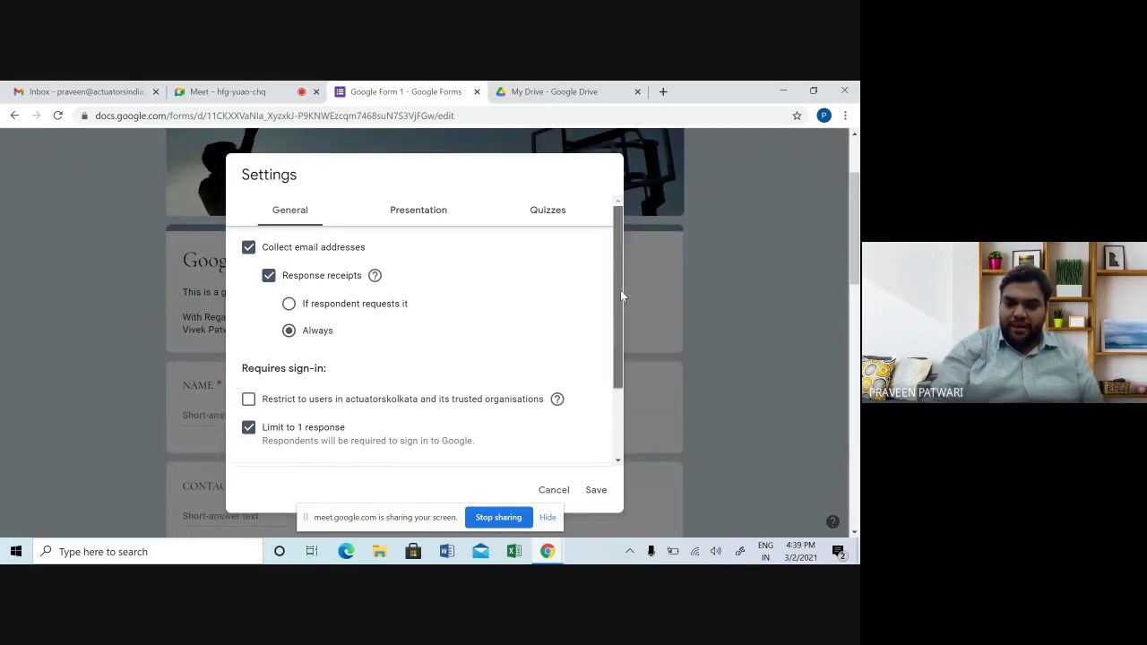
{"action": "scroll", "coordinate": [620, 289], "scroll_direction": "down", "scroll_amount": 2}
{"action": "left_click", "coordinate": [305, 423]}
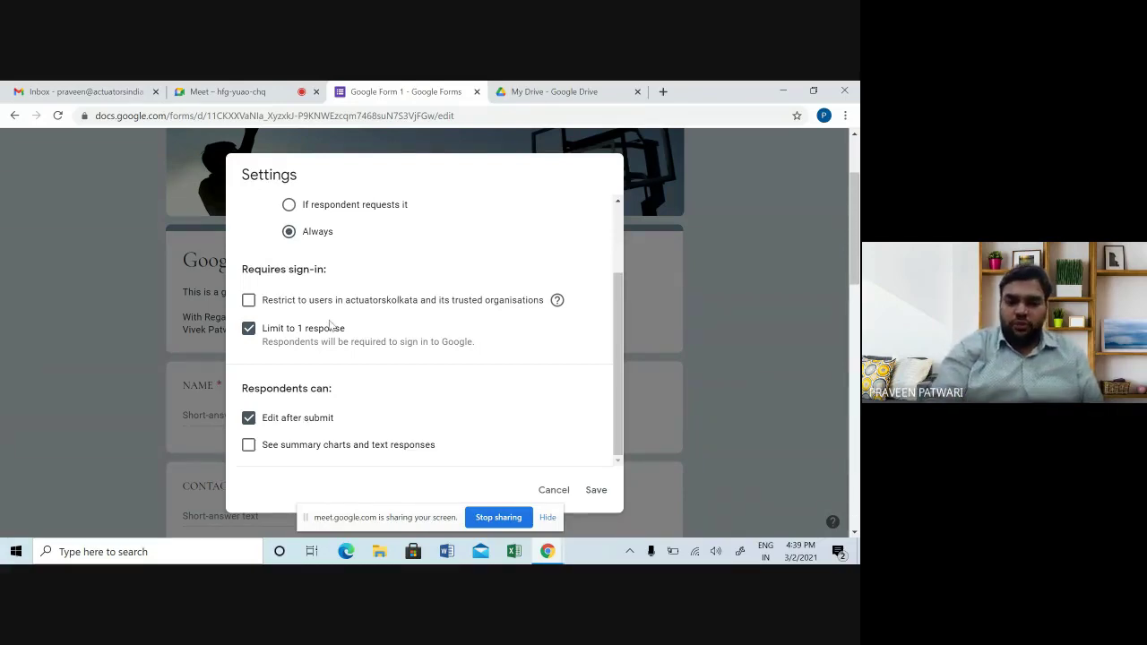
{"action": "left_click_drag", "start_coordinate": [616, 341], "coordinate": [622, 239]}
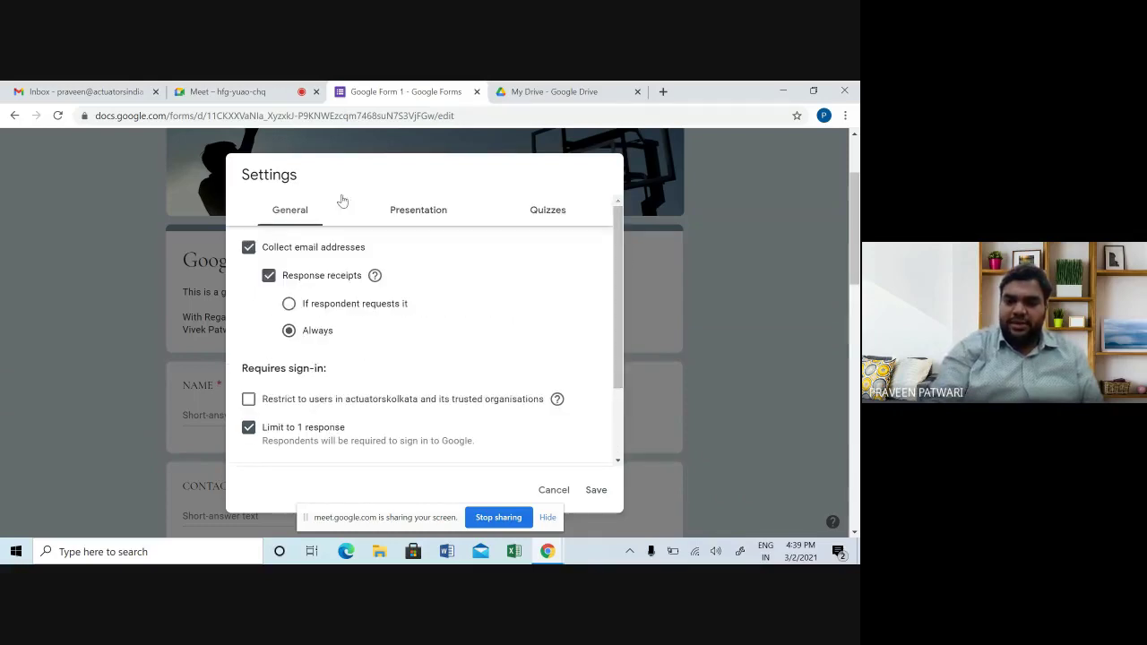
{"action": "left_click", "coordinate": [411, 212]}
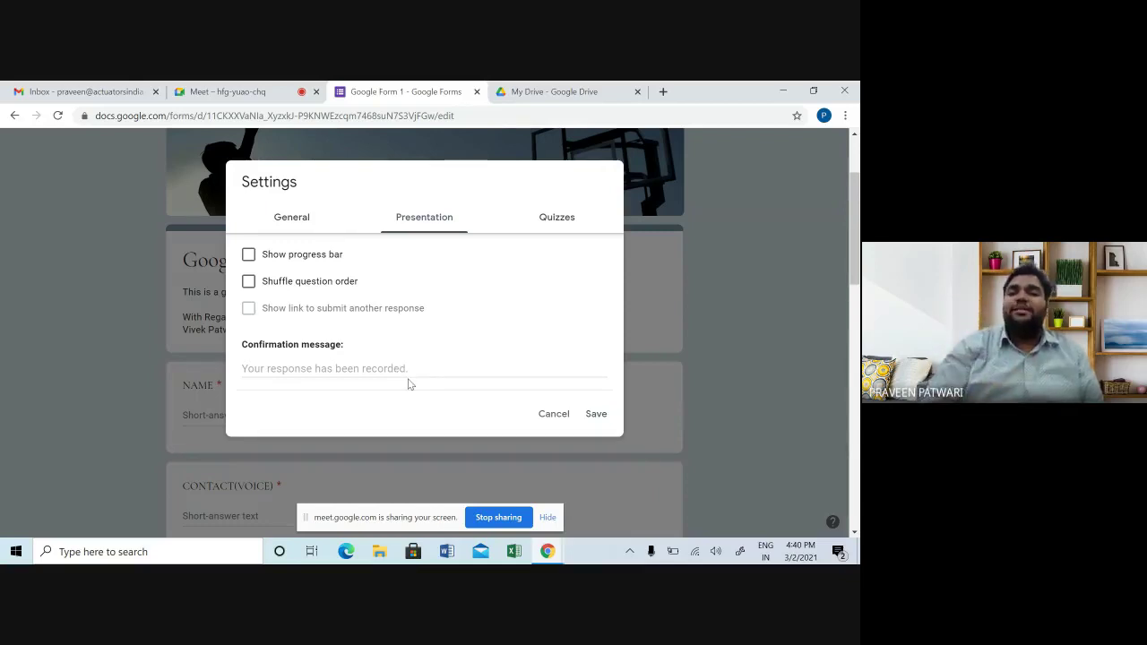
Step: Look at the Quizzes and Presentation settings, save the changes, and preview the live form
{"action": "left_click", "coordinate": [561, 218]}
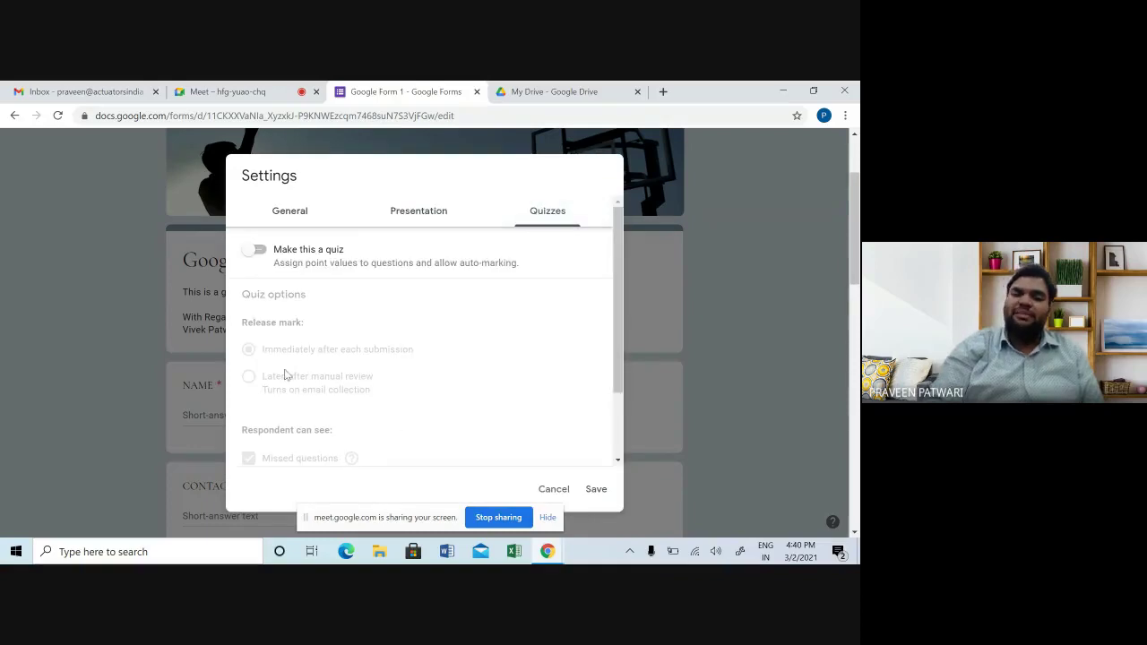
{"action": "left_click", "coordinate": [404, 212]}
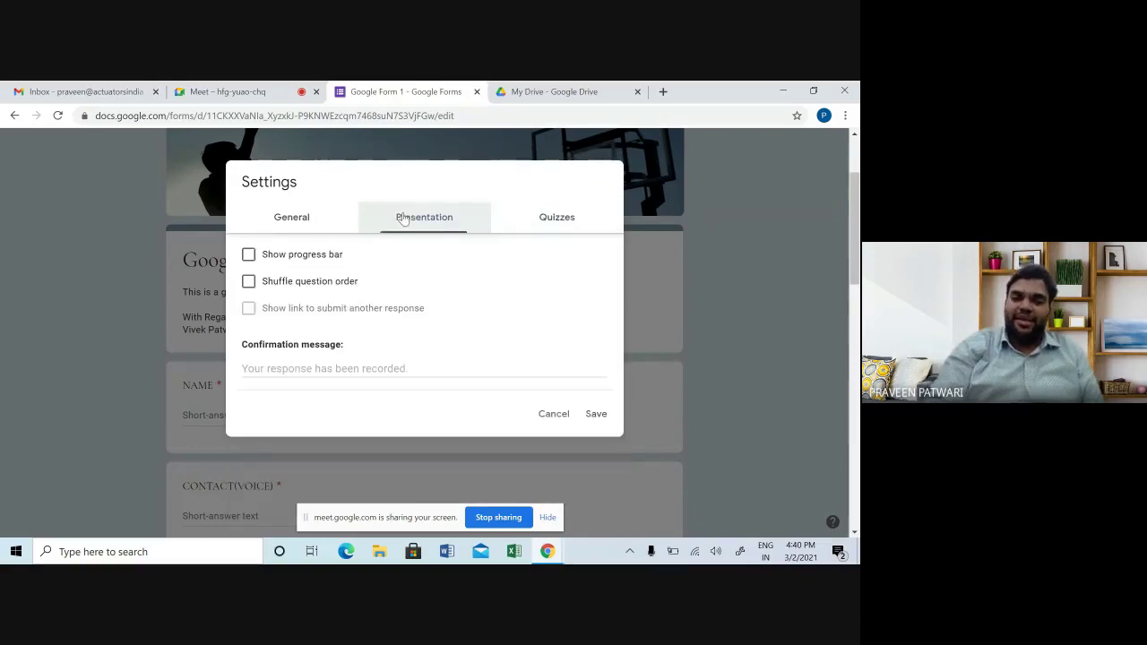
{"action": "left_click", "coordinate": [594, 415]}
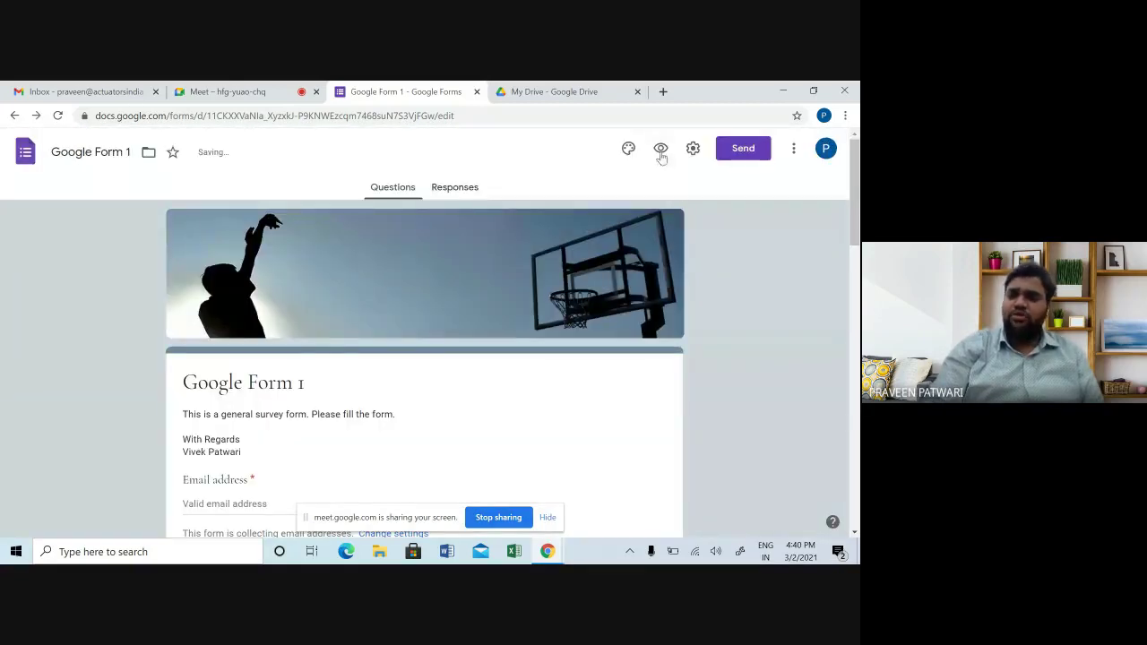
{"action": "left_click", "coordinate": [660, 149]}
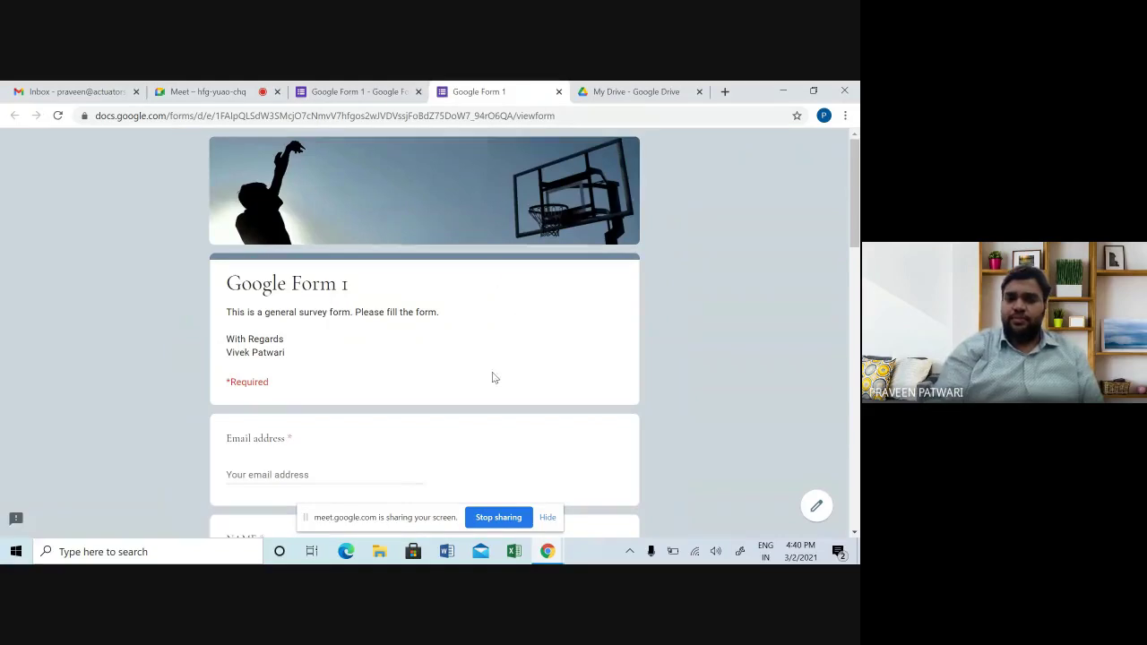
Step: Check the preview's basketball header and required email field, then close the preview
{"action": "scroll", "coordinate": [856, 223], "scroll_direction": "down", "scroll_amount": 1}
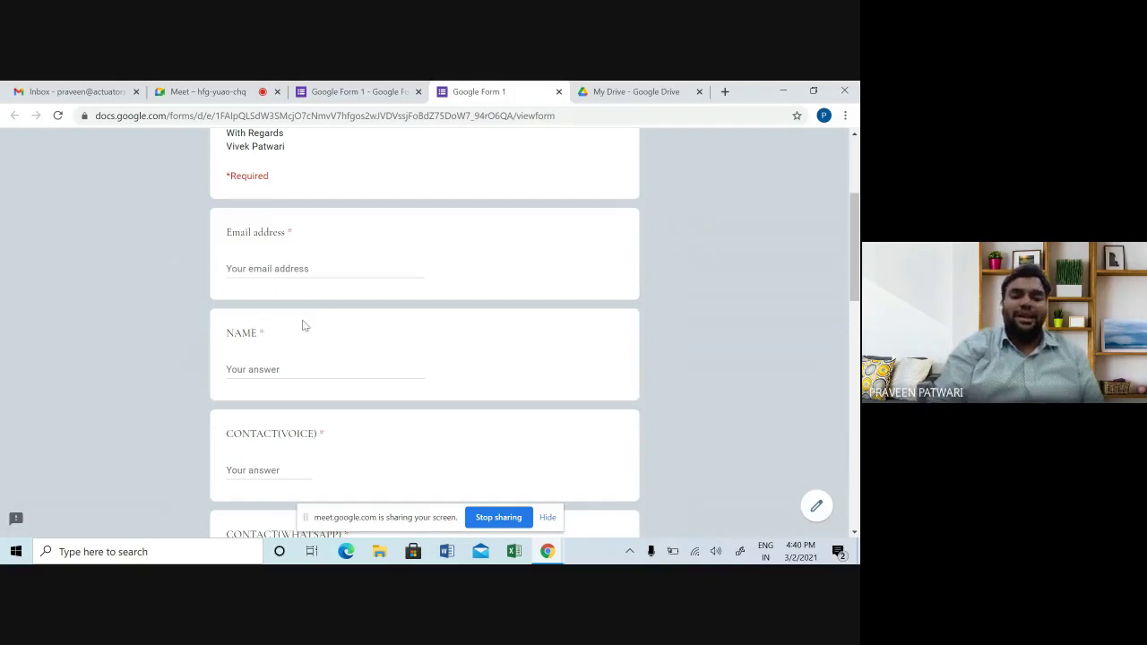
{"action": "mouse_move", "coordinate": [856, 215]}
{"action": "left_mouse_down"}
{"action": "mouse_move", "coordinate": [856, 311]}
{"action": "mouse_move", "coordinate": [847, 135]}
{"action": "left_mouse_up"}
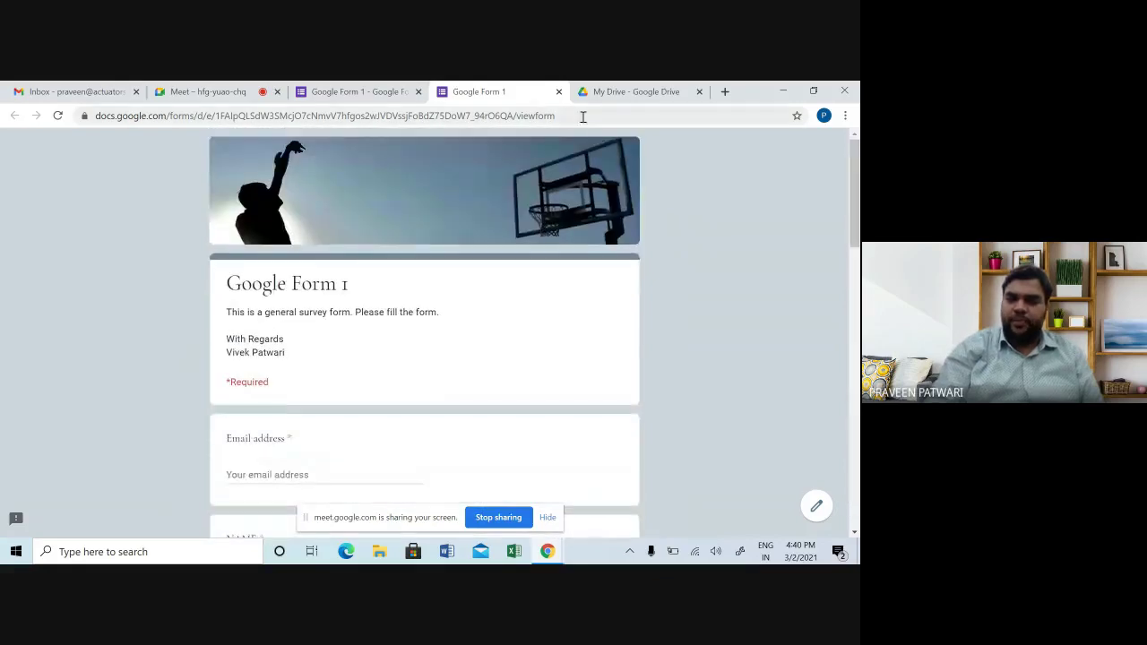
{"action": "left_click", "coordinate": [559, 92]}
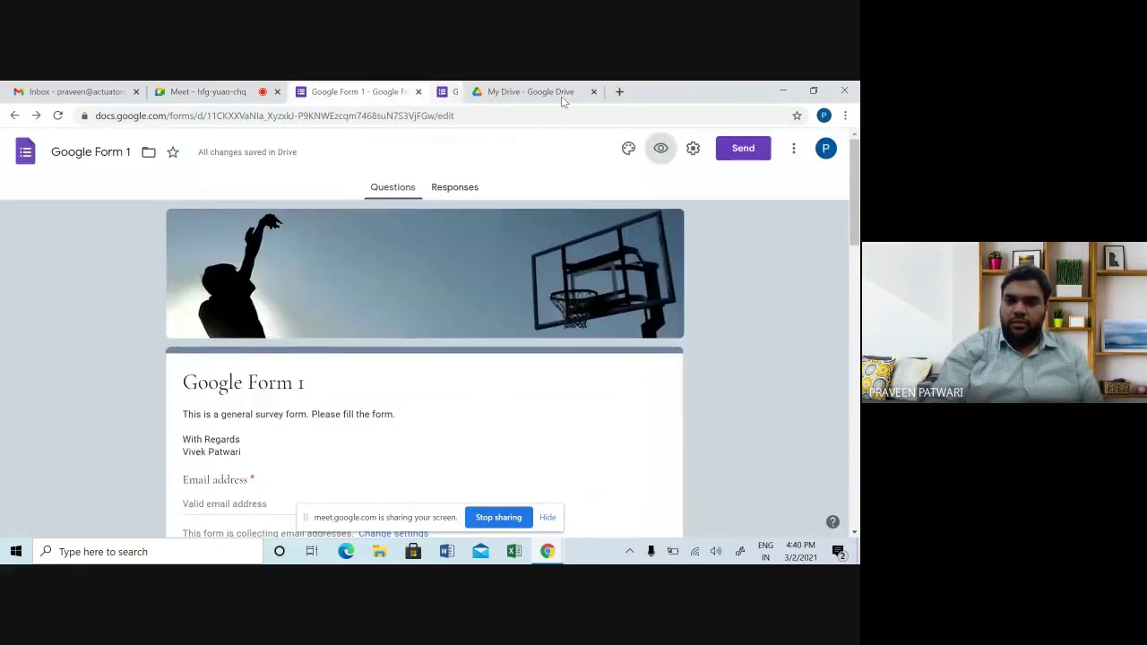
Step: Copy a shortened link to the form from the Send dialog
{"action": "left_click", "coordinate": [735, 149]}
{"action": "left_click", "coordinate": [285, 324]}
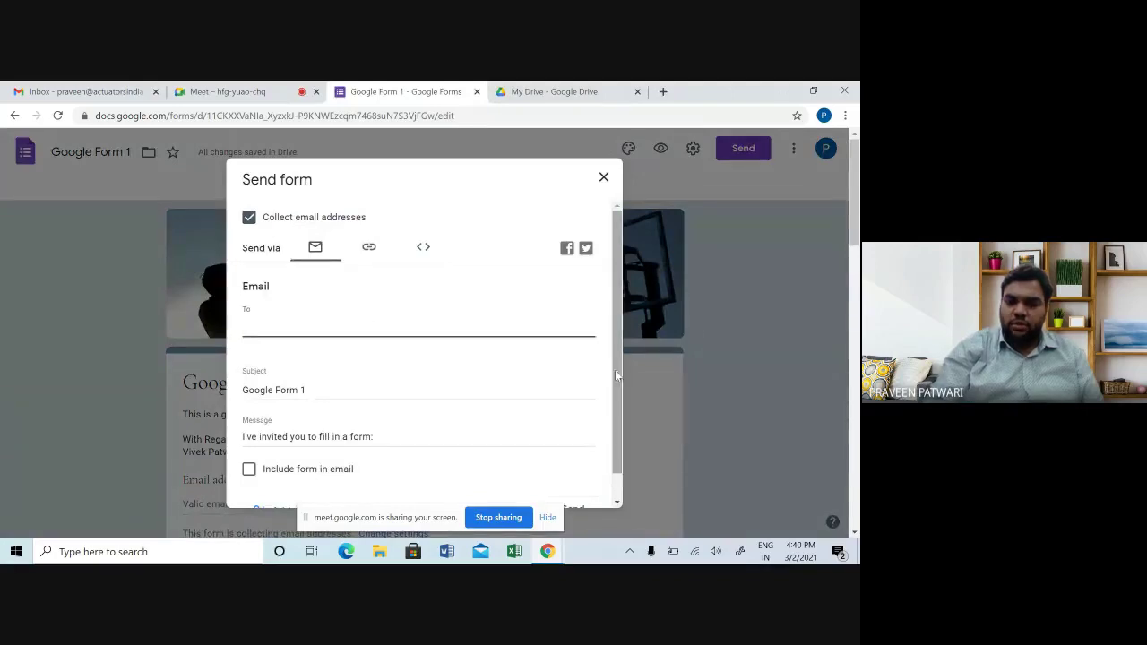
{"action": "scroll", "coordinate": [617, 418], "scroll_direction": "down", "scroll_amount": 1}
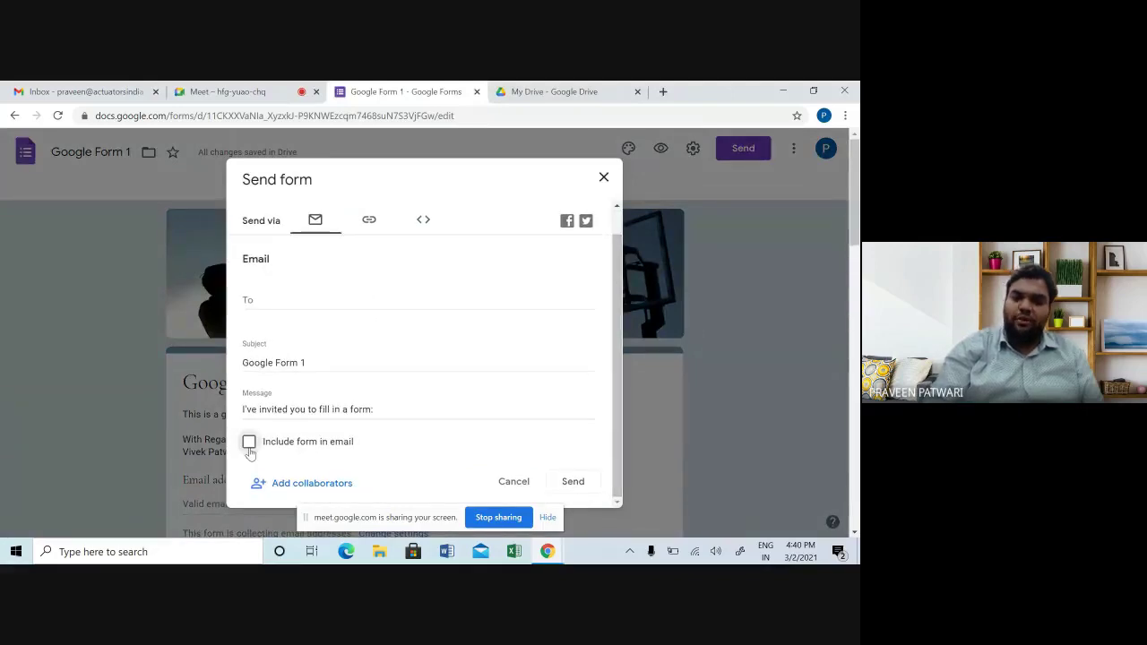
{"action": "left_click", "coordinate": [368, 222]}
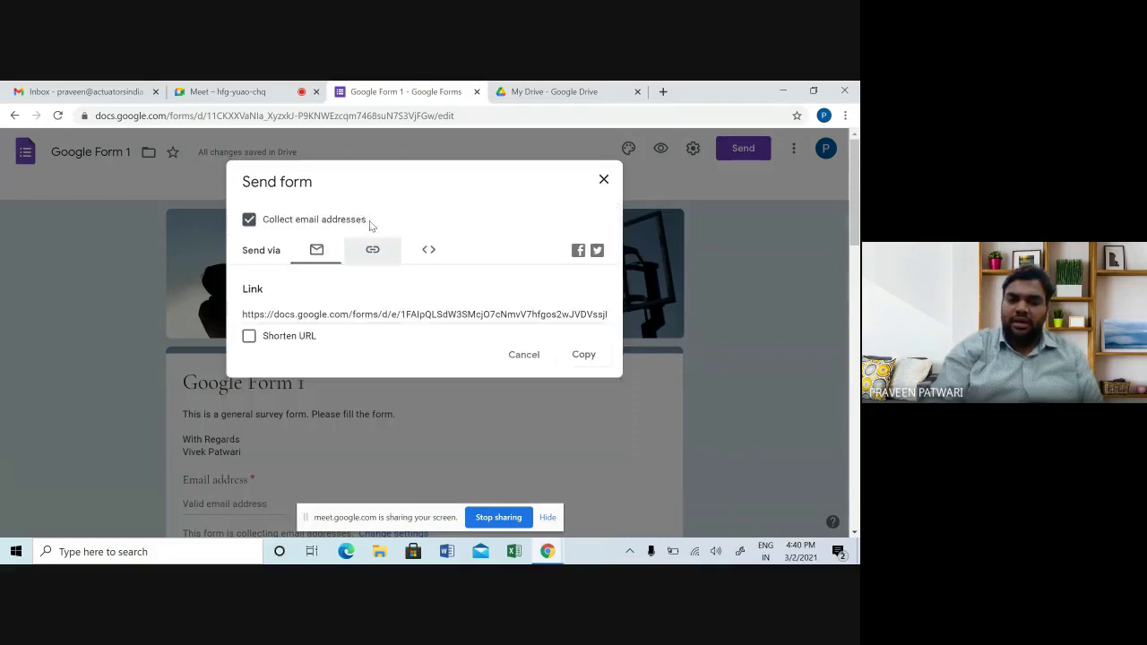
{"action": "left_click", "coordinate": [287, 339]}
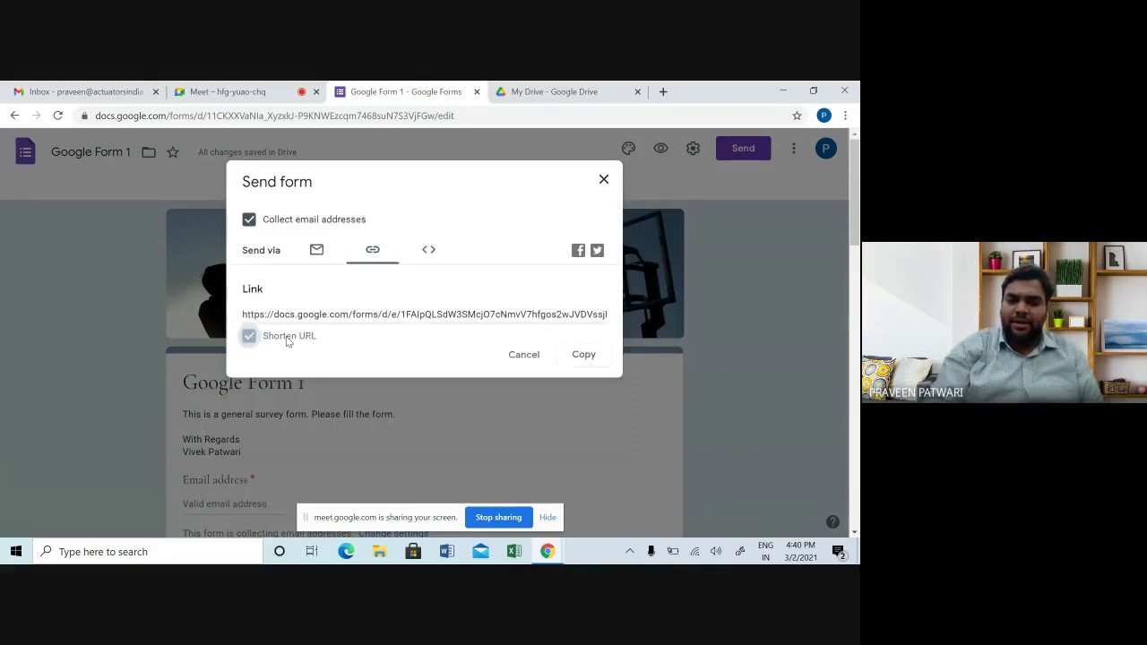
{"action": "left_click", "coordinate": [584, 355]}
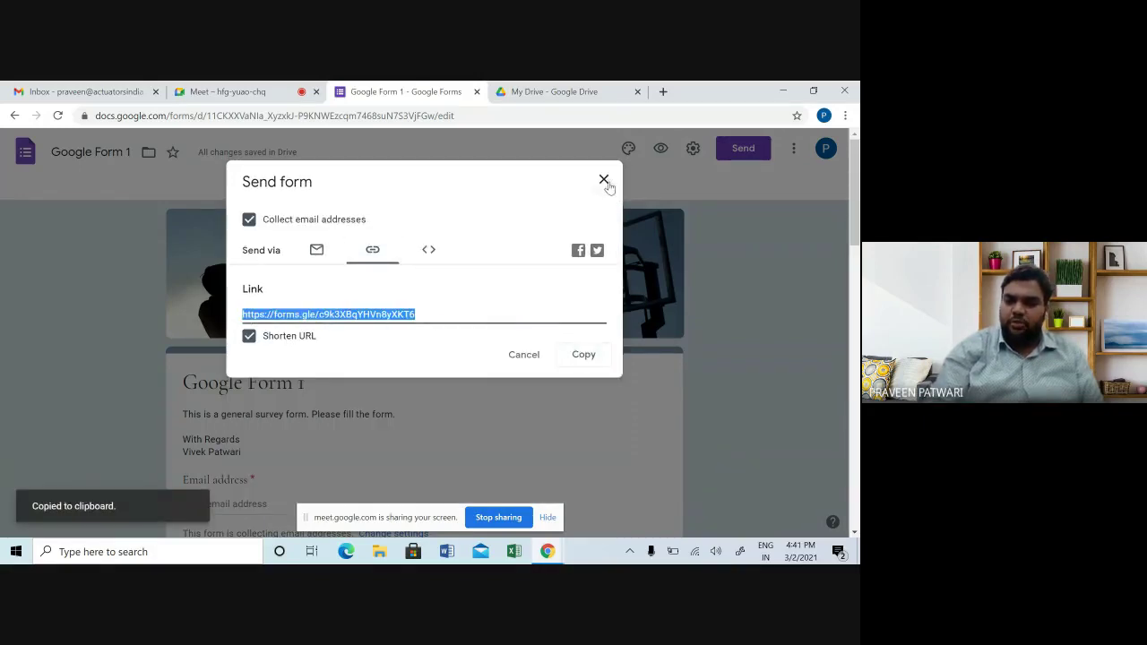
{"action": "left_click", "coordinate": [583, 354]}
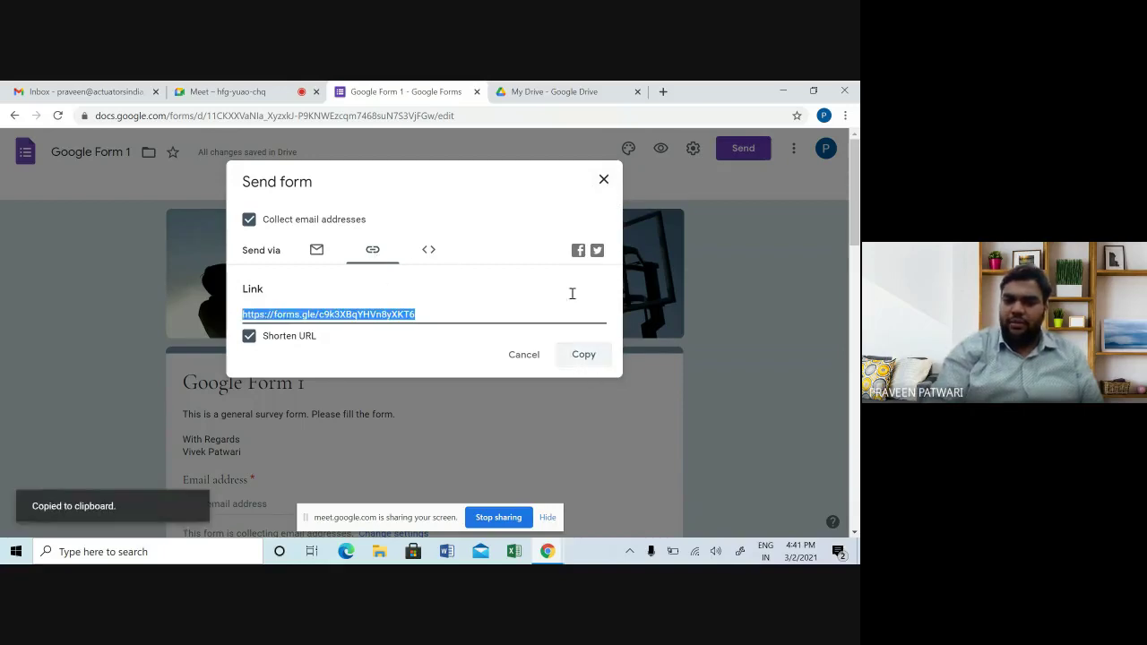
Step: Post the shortened form link in the Meet call's chat
{"action": "right_click", "coordinate": [273, 86]}
{"action": "left_click", "coordinate": [241, 89]}
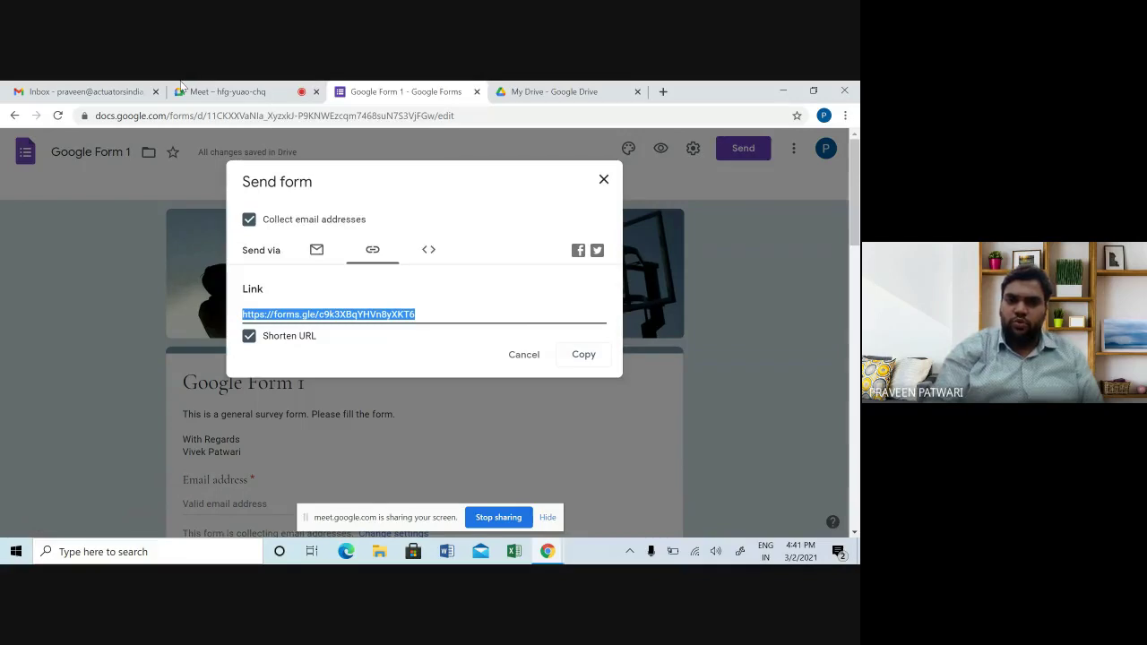
{"action": "left_click", "coordinate": [240, 90]}
{"action": "left_click", "coordinate": [612, 144]}
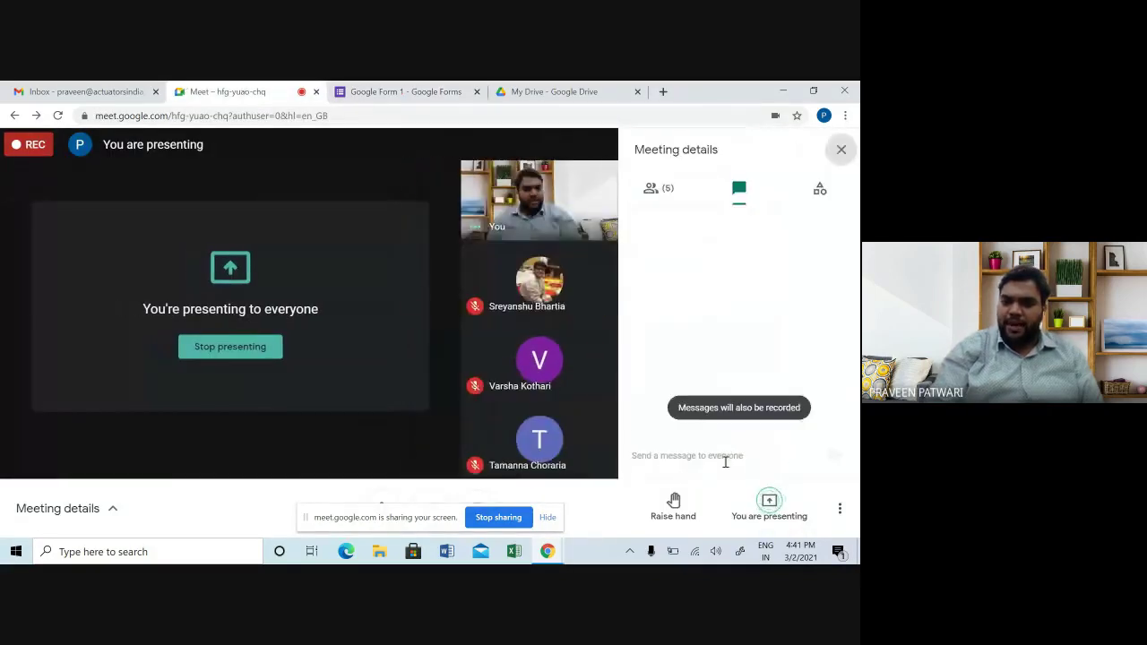
{"action": "key", "text": "ctrl+v"}
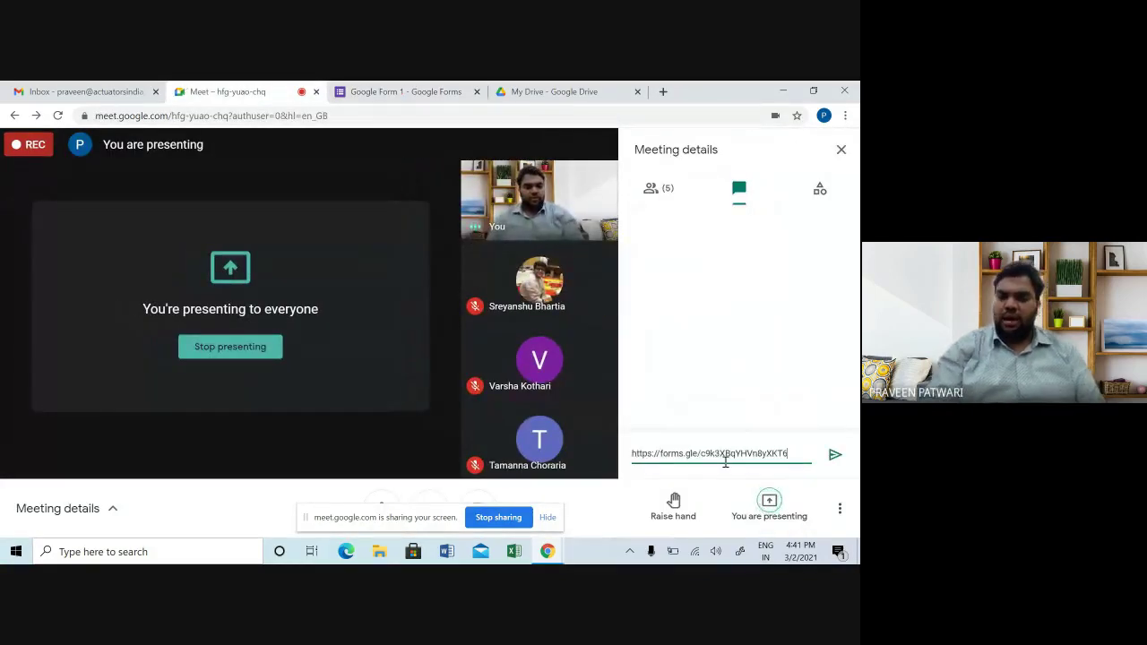
{"action": "key", "text": "Return"}
{"action": "key", "text": "ctrl+v"}
{"action": "key", "text": "Return"}
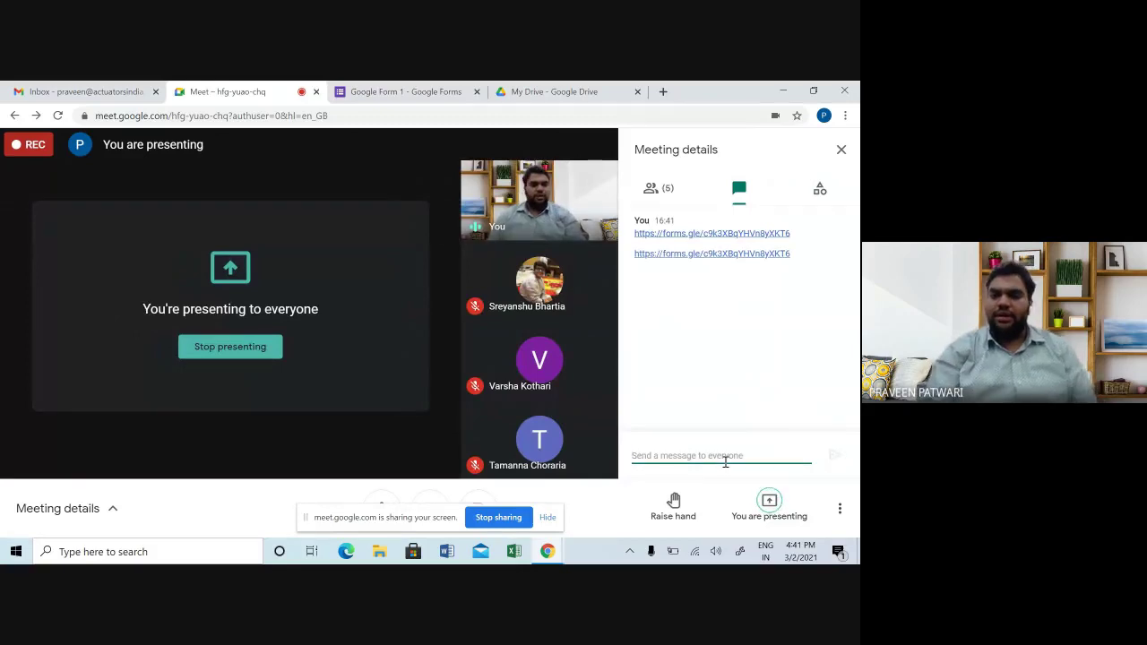
Step: Close the Send dialog and view the form's Responses, currently 0
{"action": "left_click", "coordinate": [433, 96]}
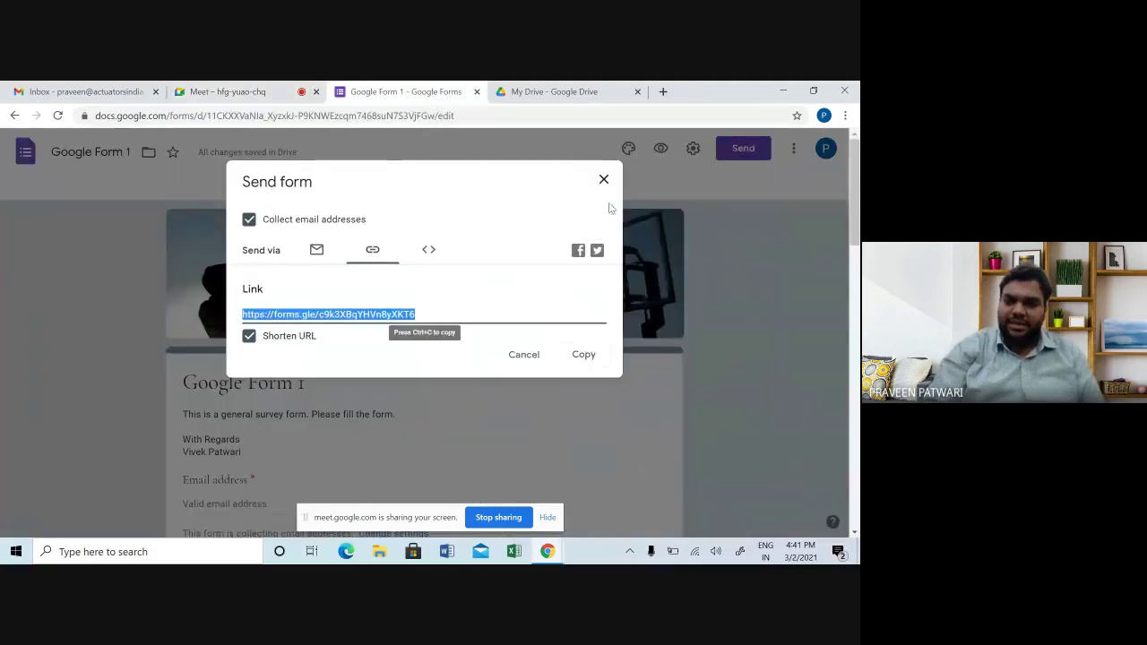
{"action": "left_click", "coordinate": [603, 180]}
{"action": "left_click", "coordinate": [457, 187]}
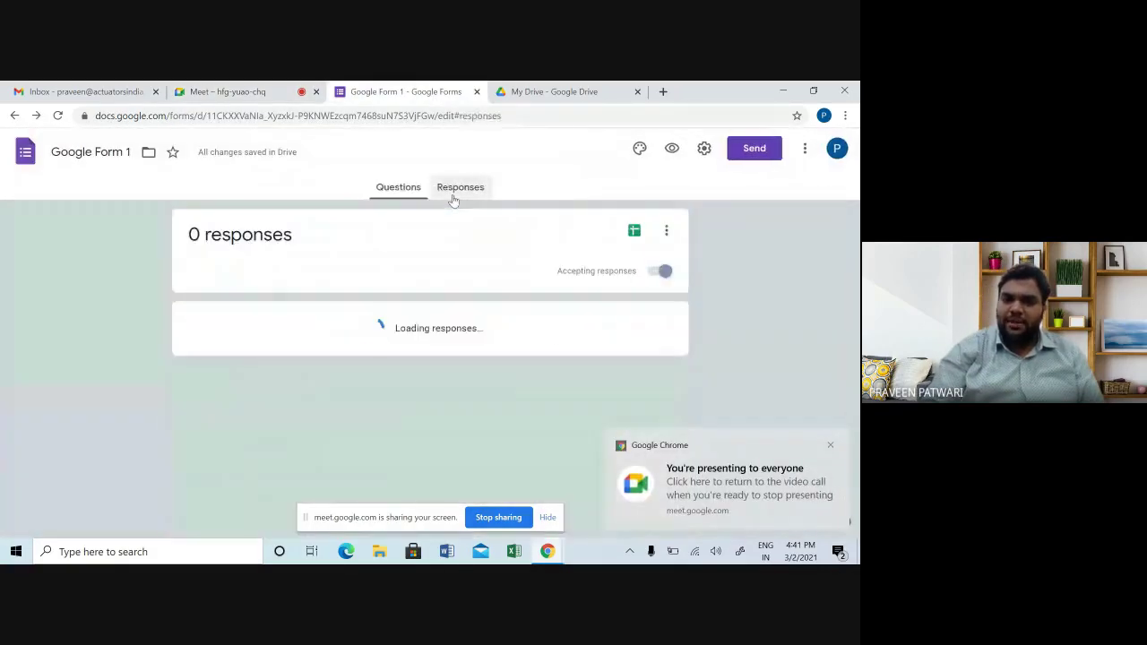
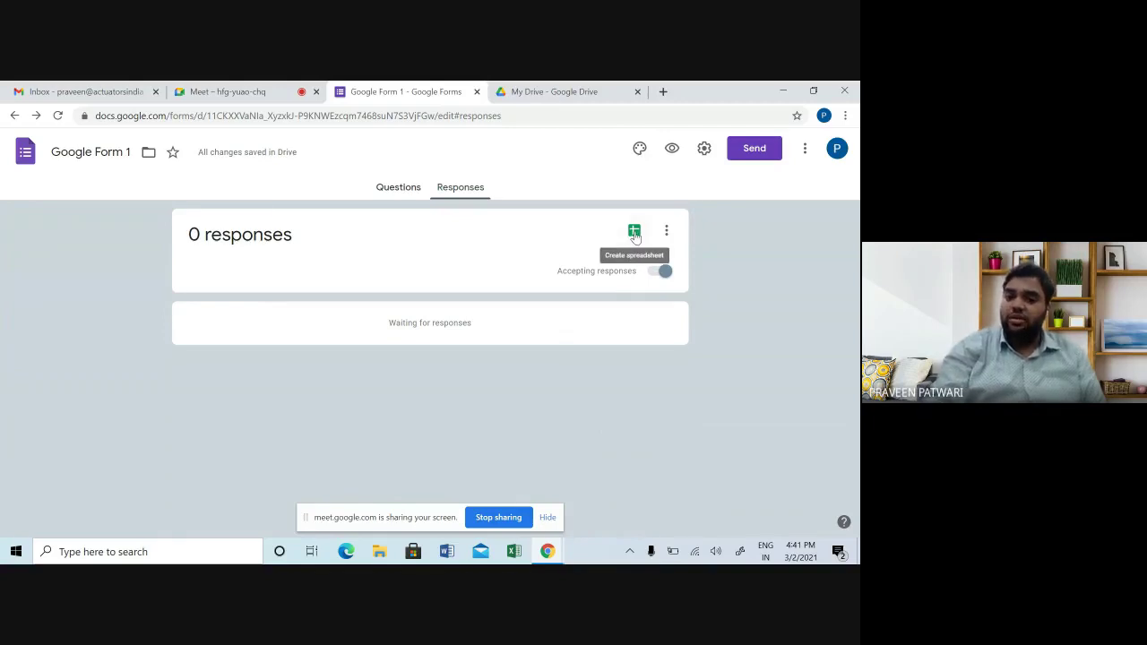
Step: Create the new 'Google Form 1 (Responses)' spreadsheet from the Responses tab and open it
{"action": "left_click", "coordinate": [634, 231]}
{"action": "left_click", "coordinate": [594, 318]}
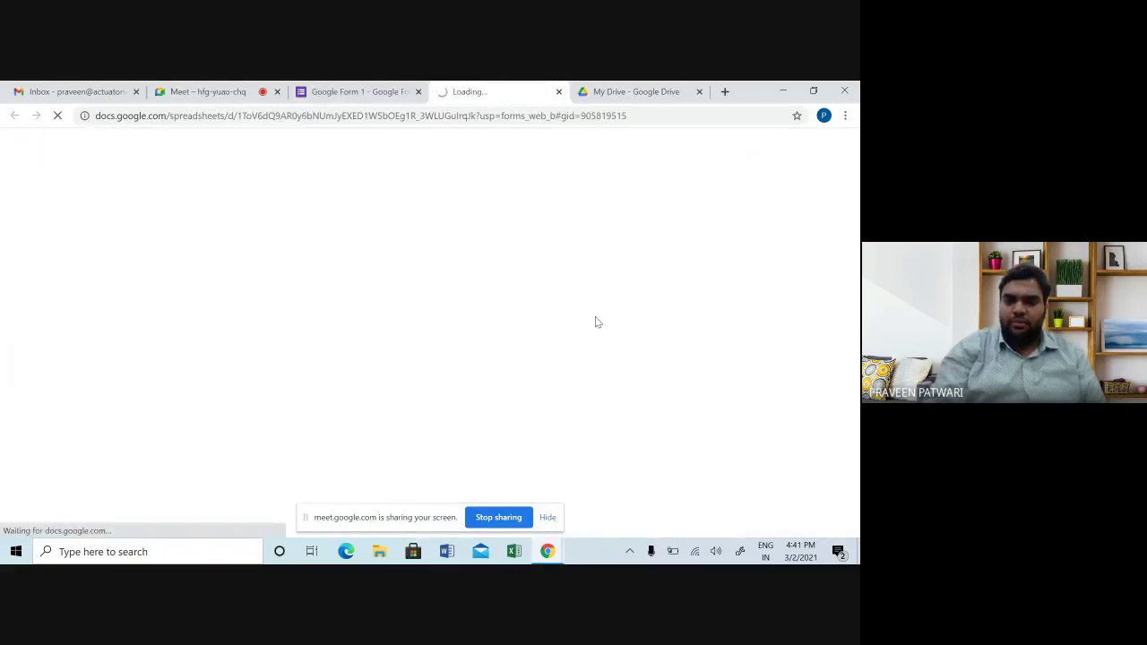
{"action": "left_click", "coordinate": [375, 89]}
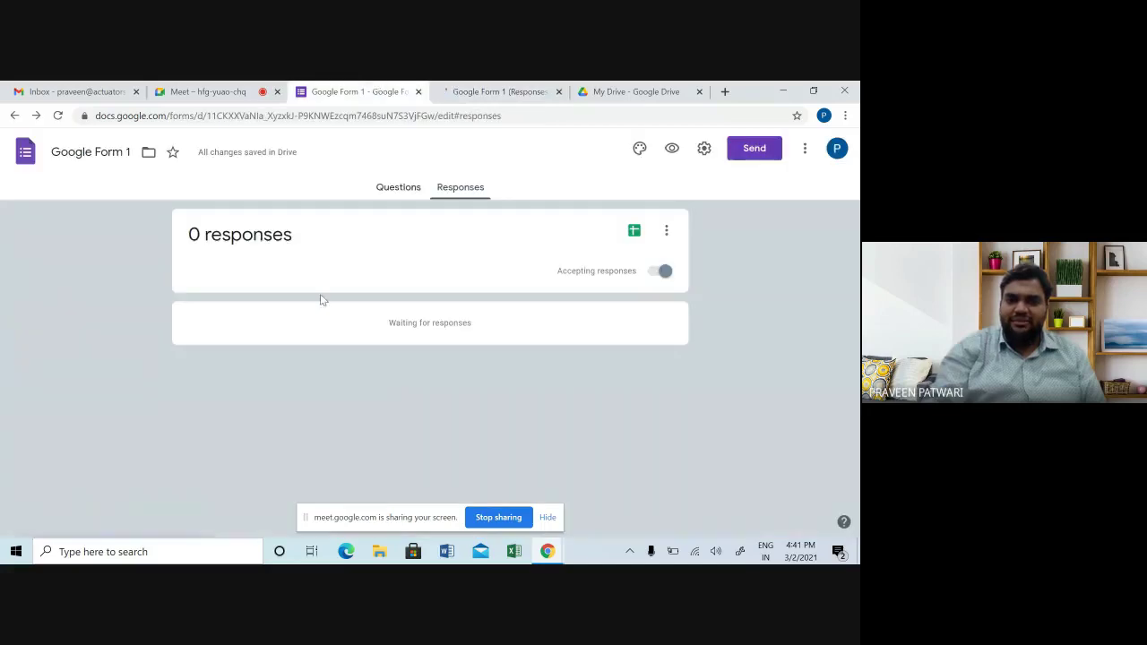
{"action": "left_click", "coordinate": [498, 92]}
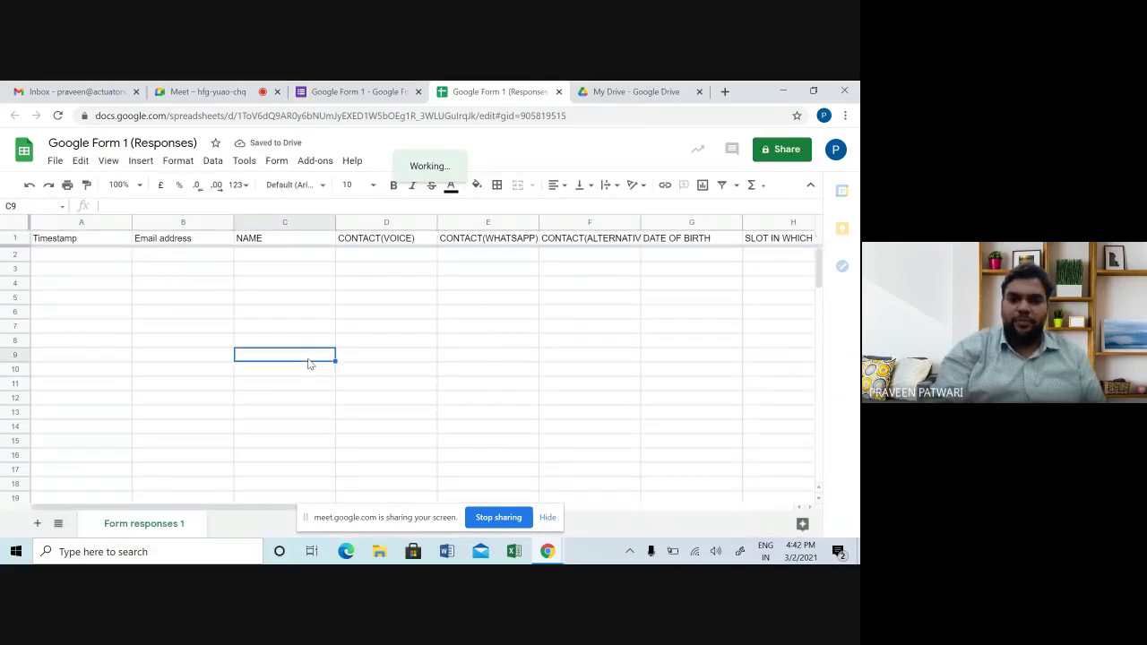
{"action": "left_click", "coordinate": [340, 90]}
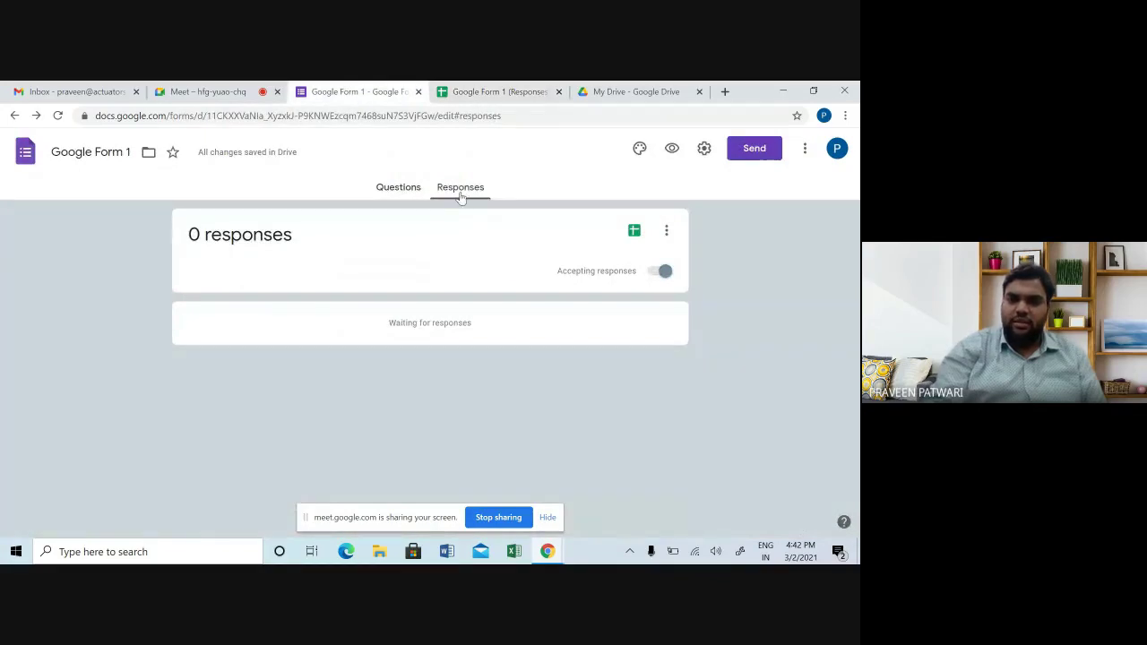
{"action": "left_click", "coordinate": [497, 91]}
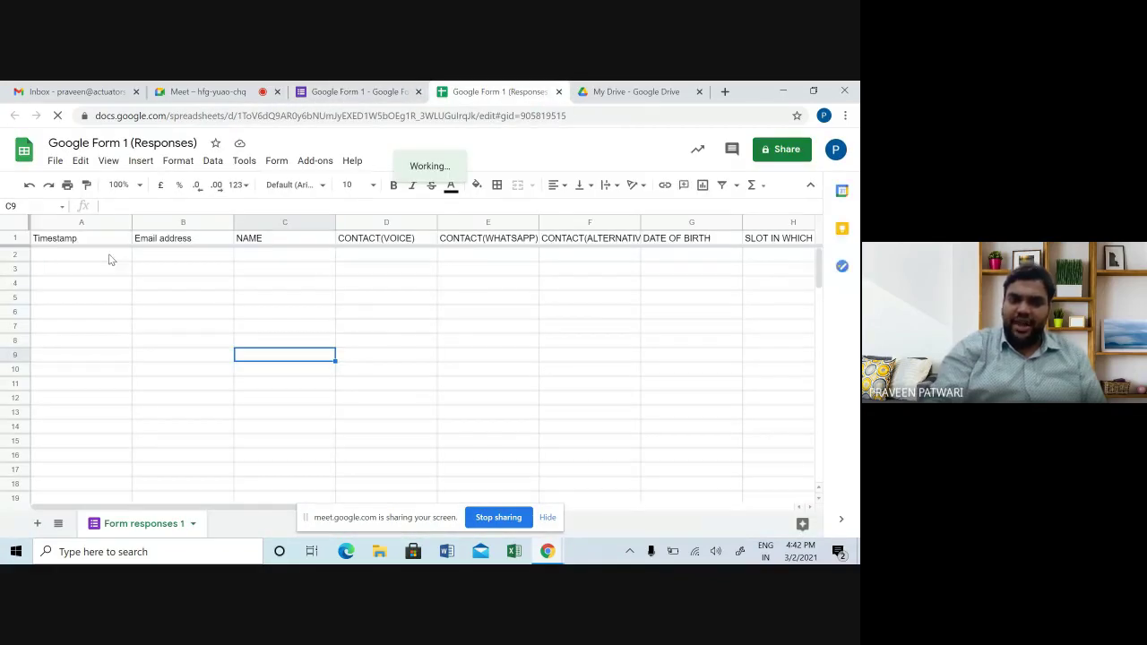
Step: Return to Google Form 1's Responses page and reload it to show the first response
{"action": "left_click", "coordinate": [362, 86]}
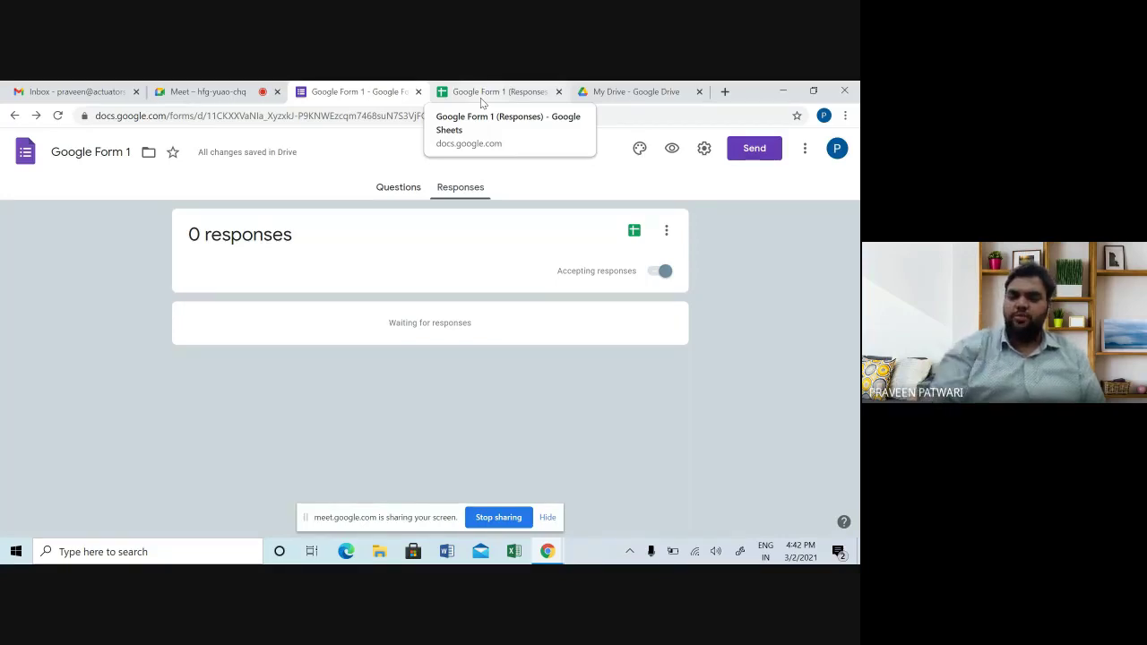
{"action": "left_click", "coordinate": [58, 116]}
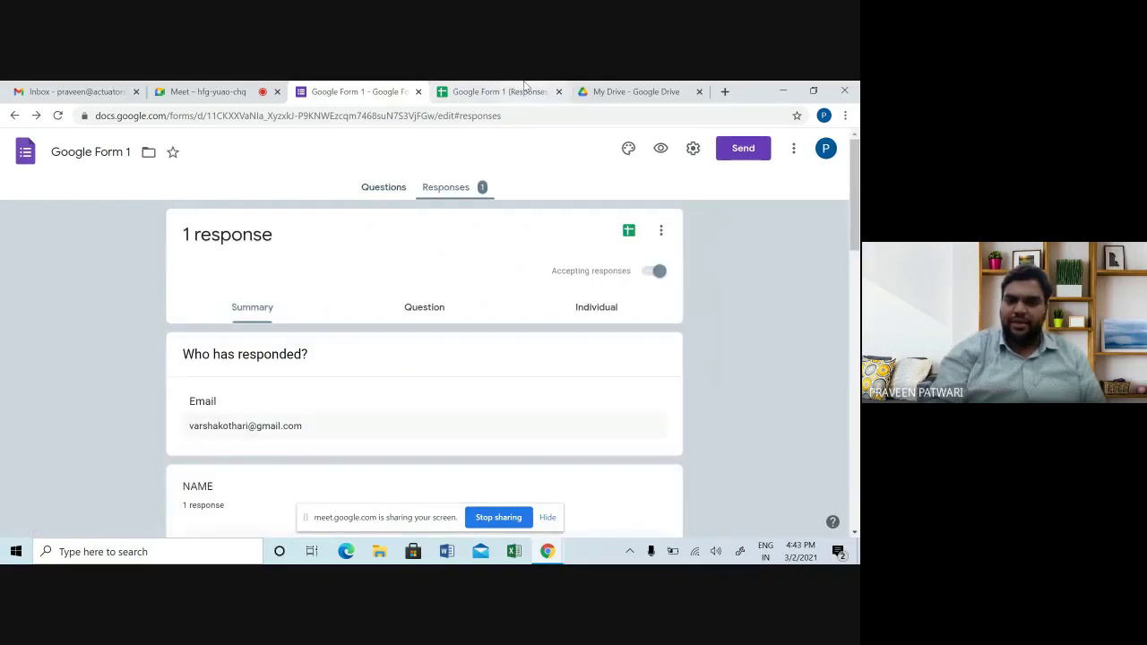
Step: Bring the Google Form 1 (Responses) spreadsheet to the front
{"action": "key", "text": "ctrl+Tab"}
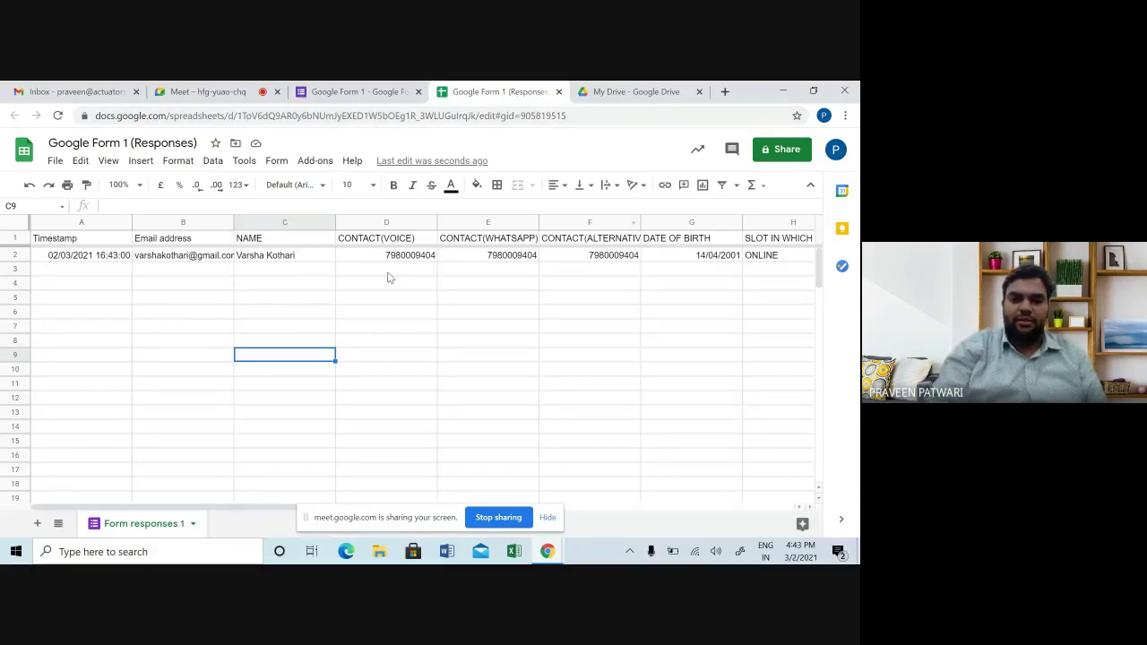
{"action": "left_click", "coordinate": [369, 91]}
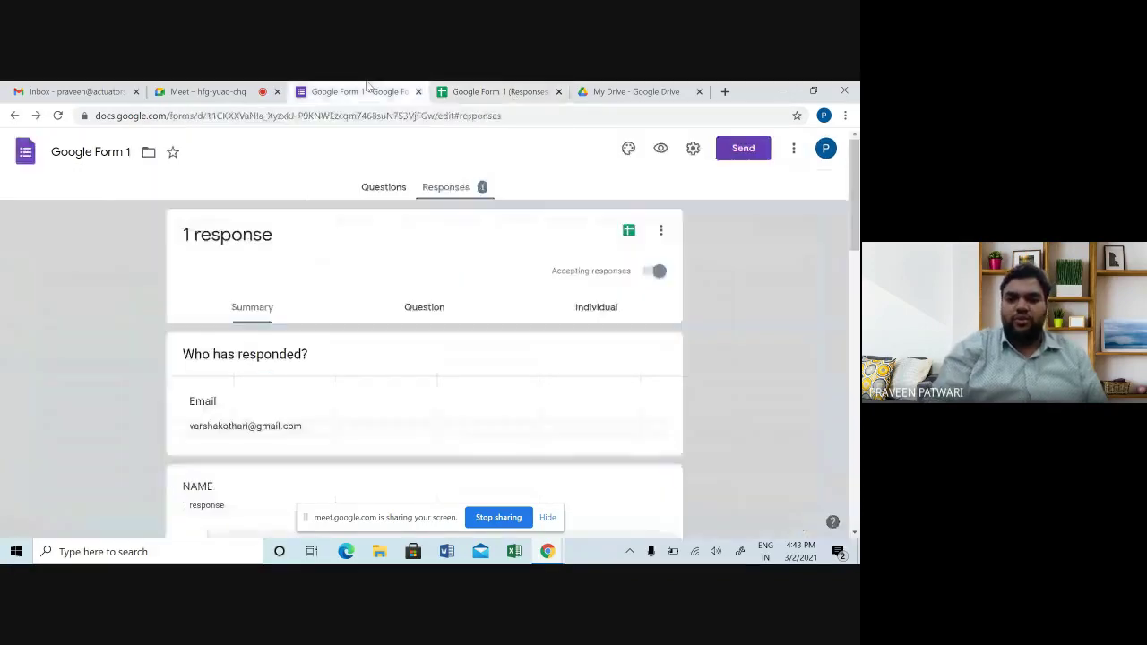
{"action": "left_click", "coordinate": [495, 89]}
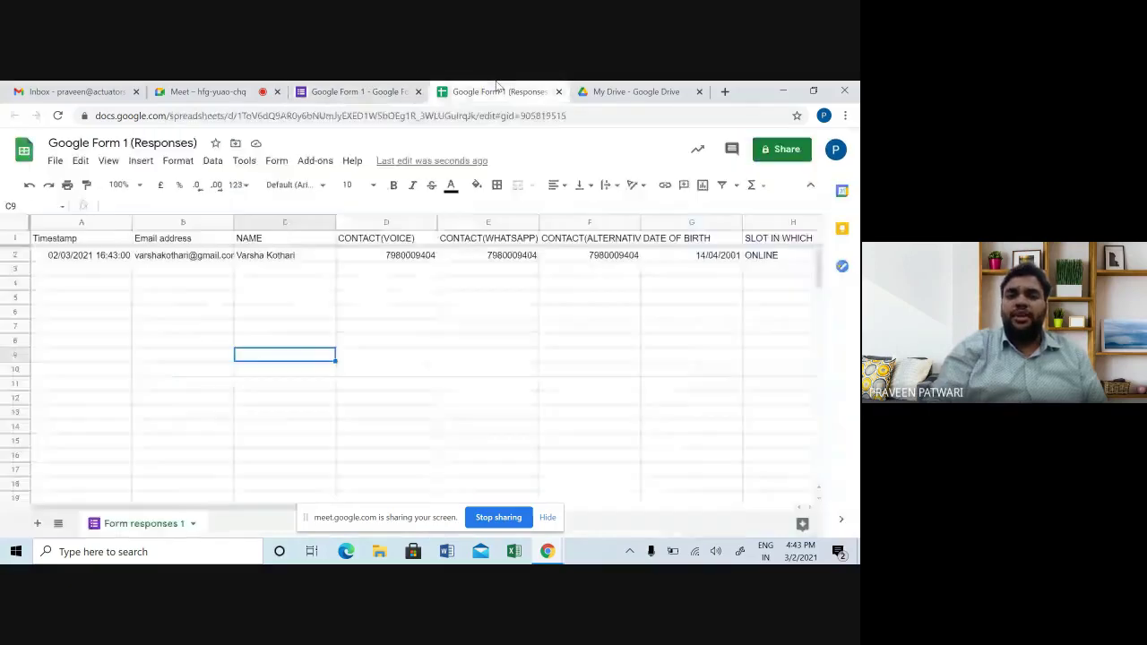
Step: Step through the three responses in rows 2–4, including the mentor choices in column I
{"action": "left_click", "coordinate": [356, 328]}
{"action": "key", "text": "Up"}
{"action": "key", "text": "Up"}
{"action": "key", "text": "Up"}
{"action": "key", "text": "Up"}
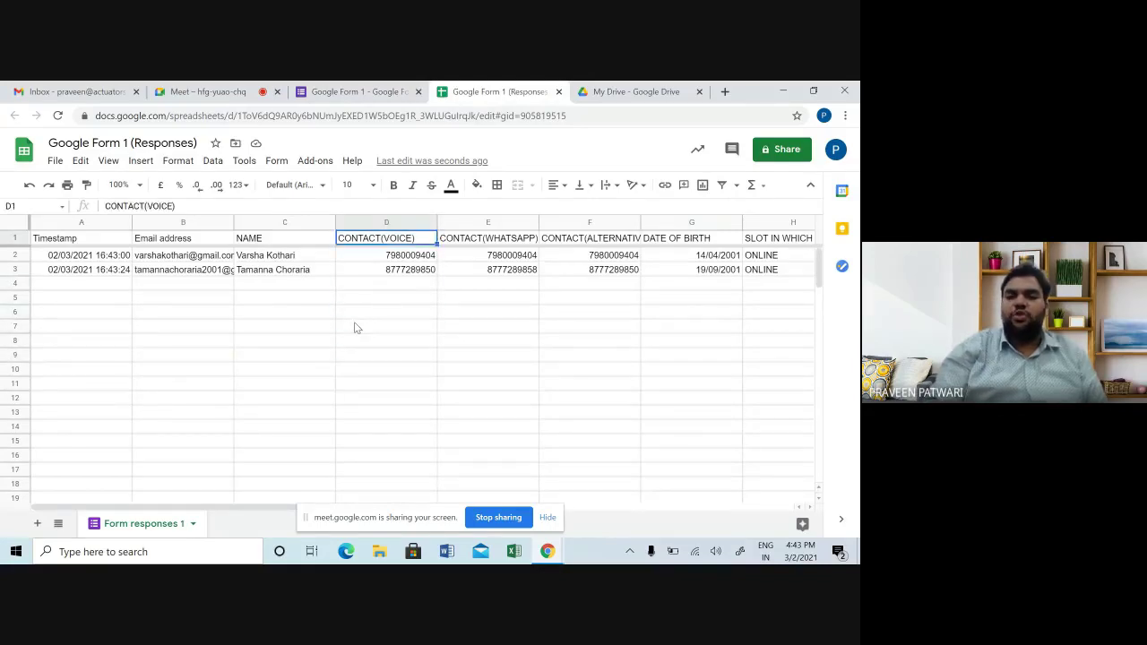
{"action": "key", "text": "Down"}
{"action": "key", "text": "Down"}
{"action": "key", "text": "Right"}
{"action": "key", "text": "Right"}
{"action": "key", "text": "Right"}
{"action": "key", "text": "Right"}
{"action": "key", "text": "Right"}
{"action": "key", "text": "Right"}
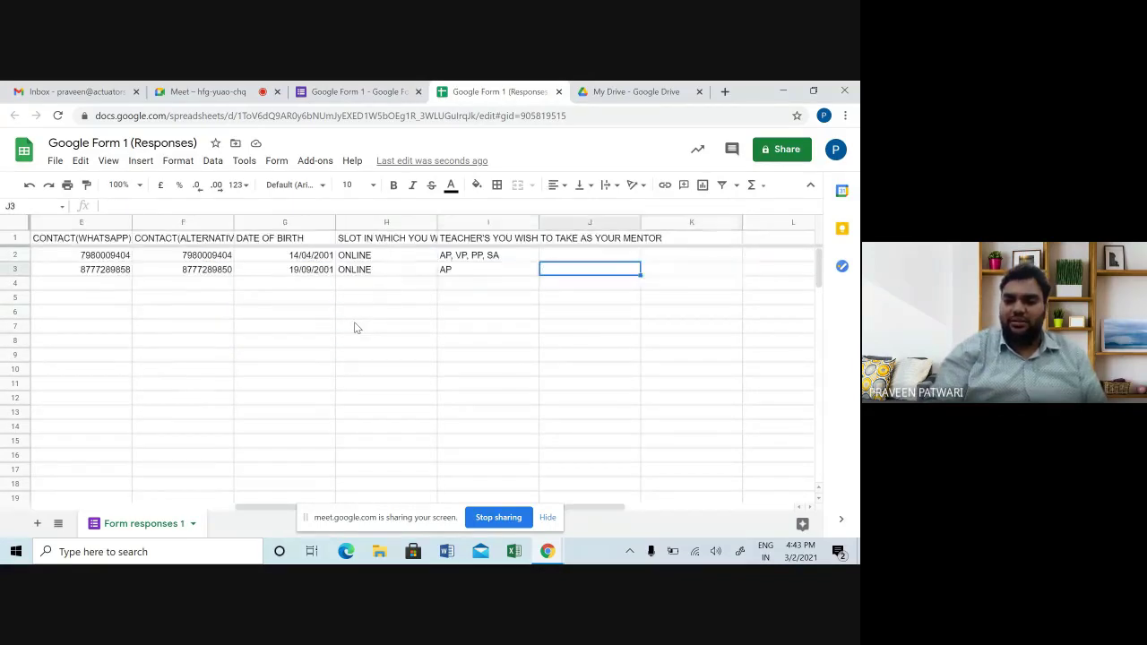
{"action": "key", "text": "Left"}
{"action": "key", "text": "Left"}
{"action": "key", "text": "Up"}
{"action": "key", "text": "Right"}
{"action": "key", "text": "Left"}
{"action": "key", "text": "Down"}
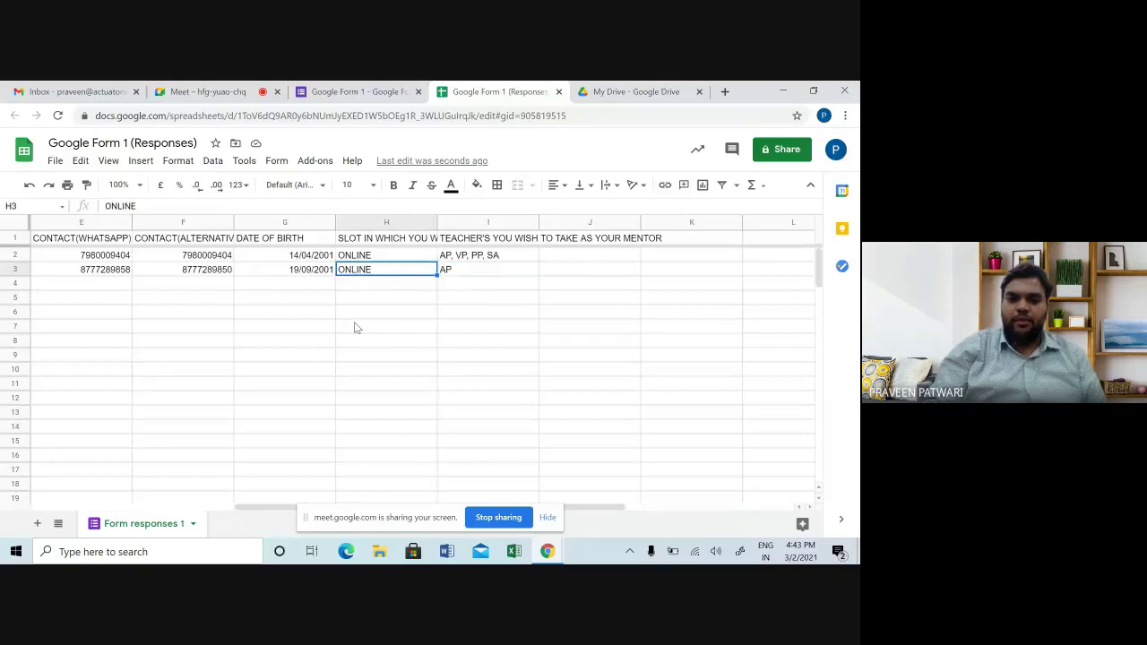
{"action": "key", "text": "Home"}
{"action": "key", "text": "Right"}
{"action": "key", "text": "Down"}
{"action": "key", "text": "Right"}
{"action": "key", "text": "Right"}
{"action": "key", "text": "Right"}
{"action": "key", "text": "Right"}
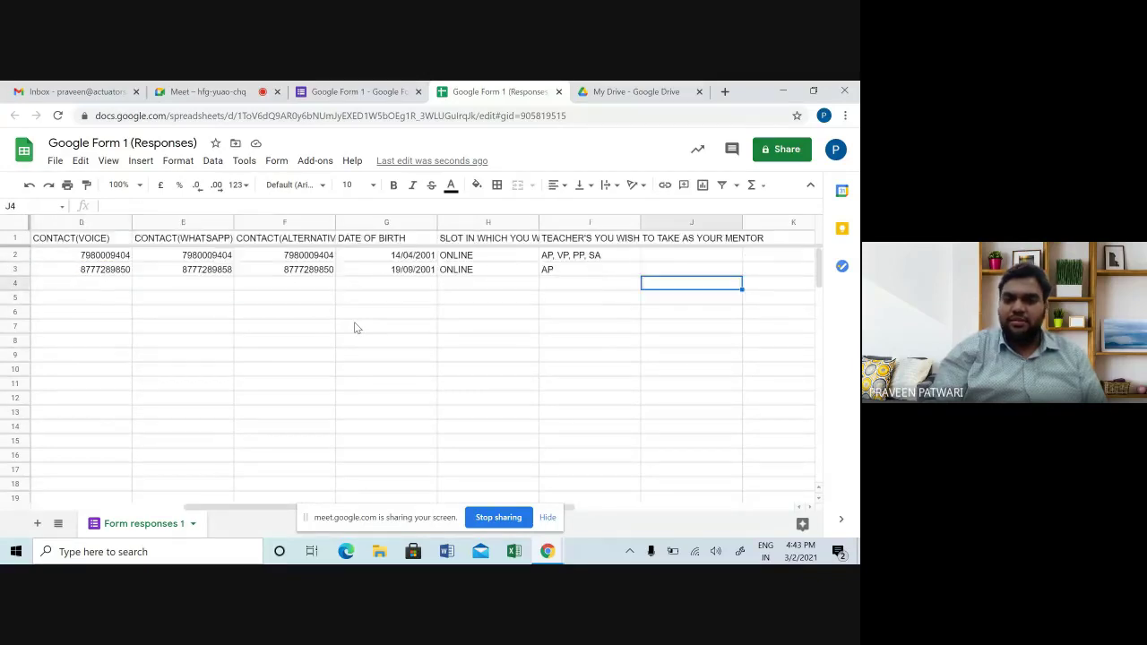
{"action": "key", "text": "Up"}
{"action": "key", "text": "Left"}
{"action": "key", "text": "Up"}
{"action": "key", "text": "Left"}
{"action": "key", "text": "Home"}
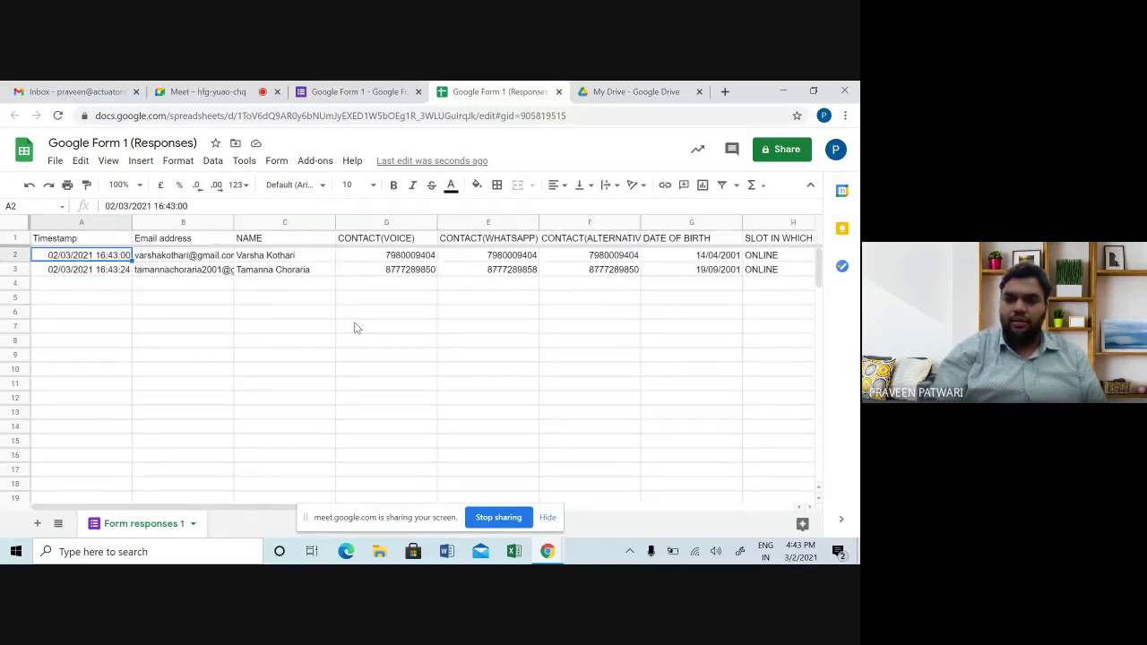
{"action": "key", "text": "Right"}
{"action": "key", "text": "Down"}
{"action": "key", "text": "Right"}
{"action": "key", "text": "Right"}
{"action": "key", "text": "Right"}
{"action": "key", "text": "Right"}
{"action": "key", "text": "Right"}
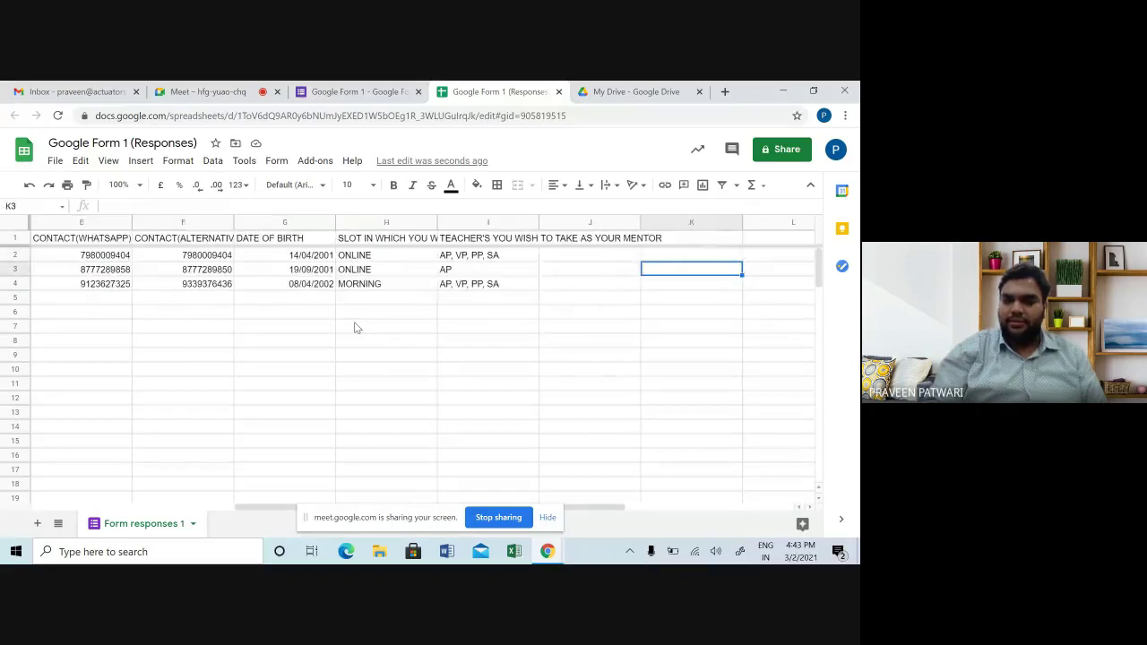
{"action": "key", "text": "Left"}
{"action": "key", "text": "Up"}
{"action": "key", "text": "Down"}
{"action": "key", "text": "Up"}
{"action": "key", "text": "Left"}
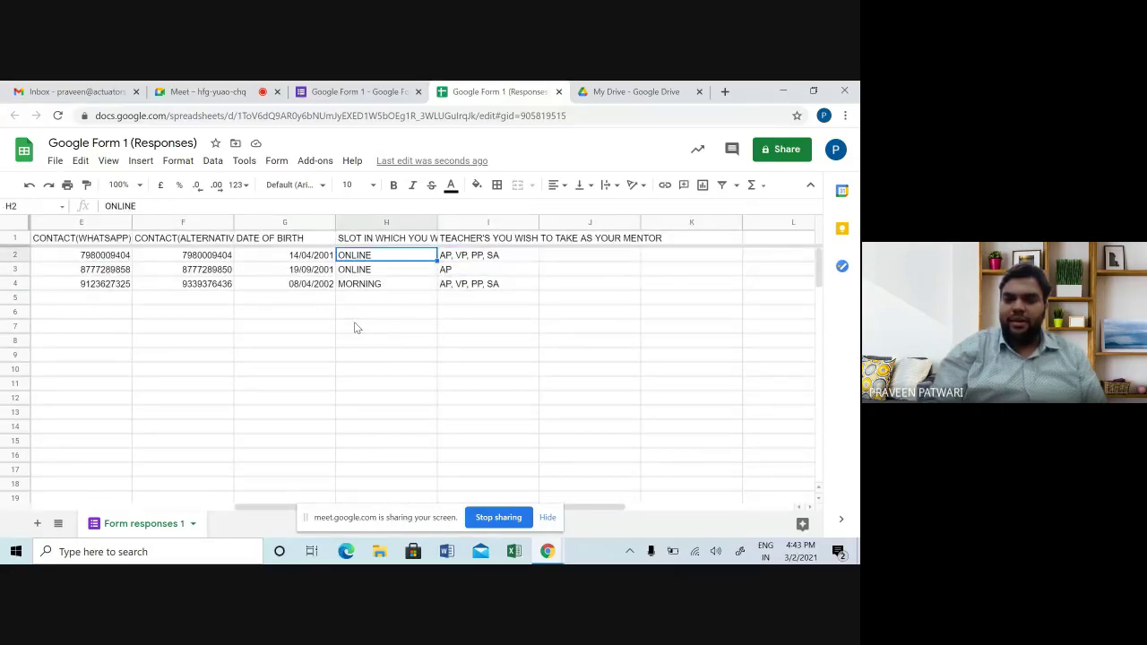
{"action": "key", "text": "Right"}
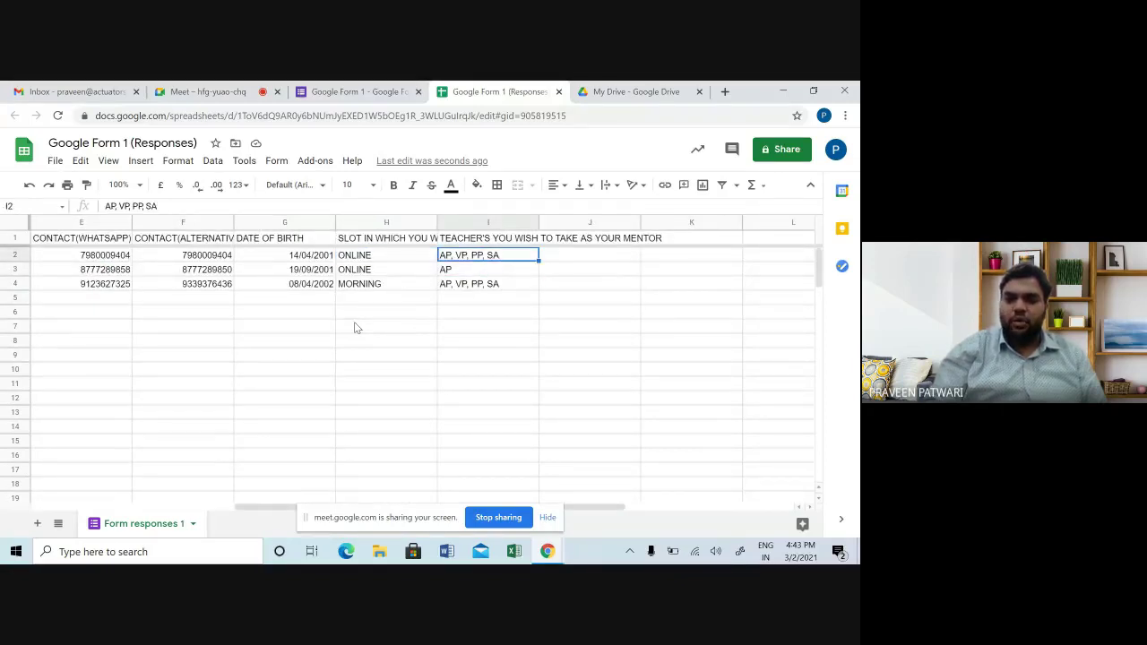
Step: Split column I's mentor choices into separate columns with Split text to columns
{"action": "left_click", "coordinate": [499, 222]}
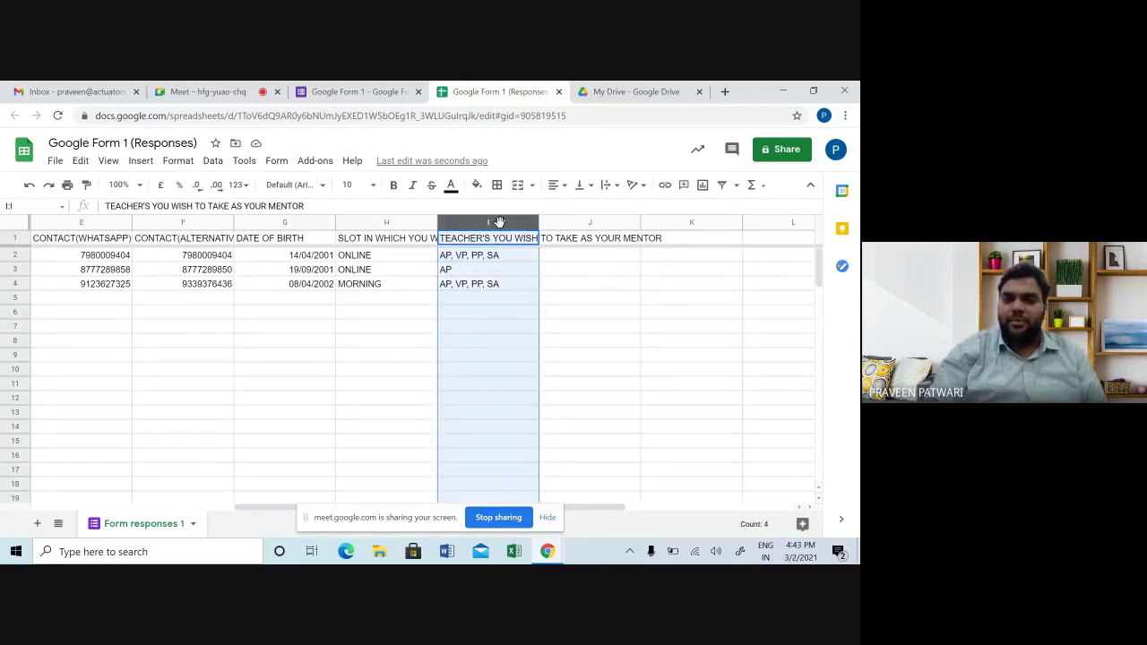
{"action": "right_click", "coordinate": [500, 224]}
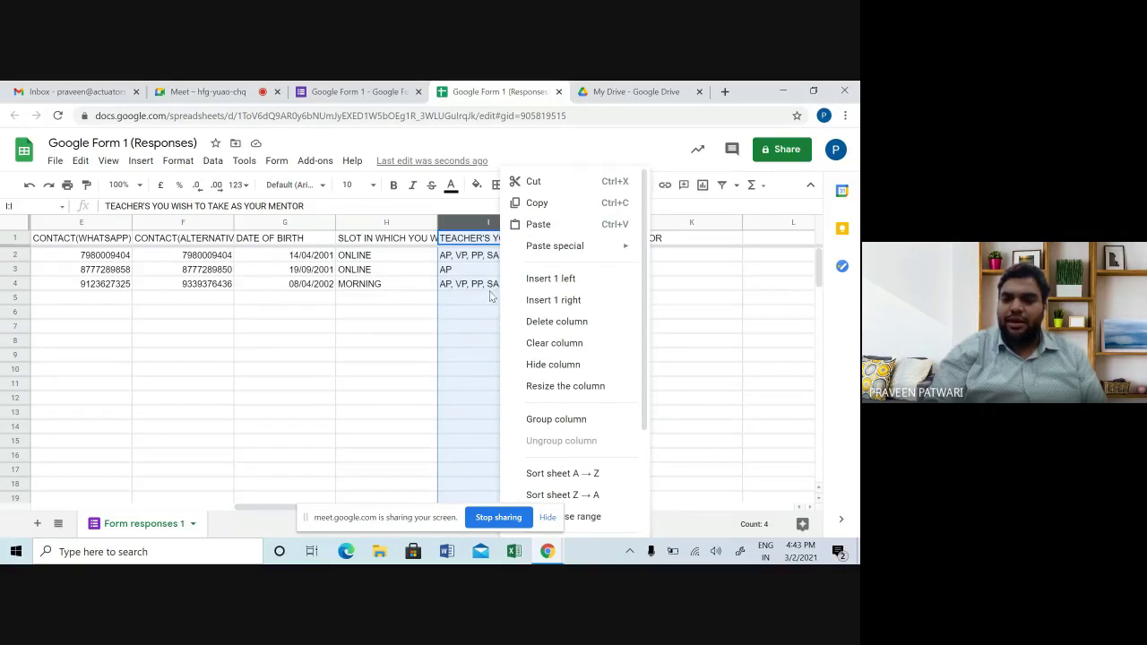
{"action": "left_click", "coordinate": [427, 328]}
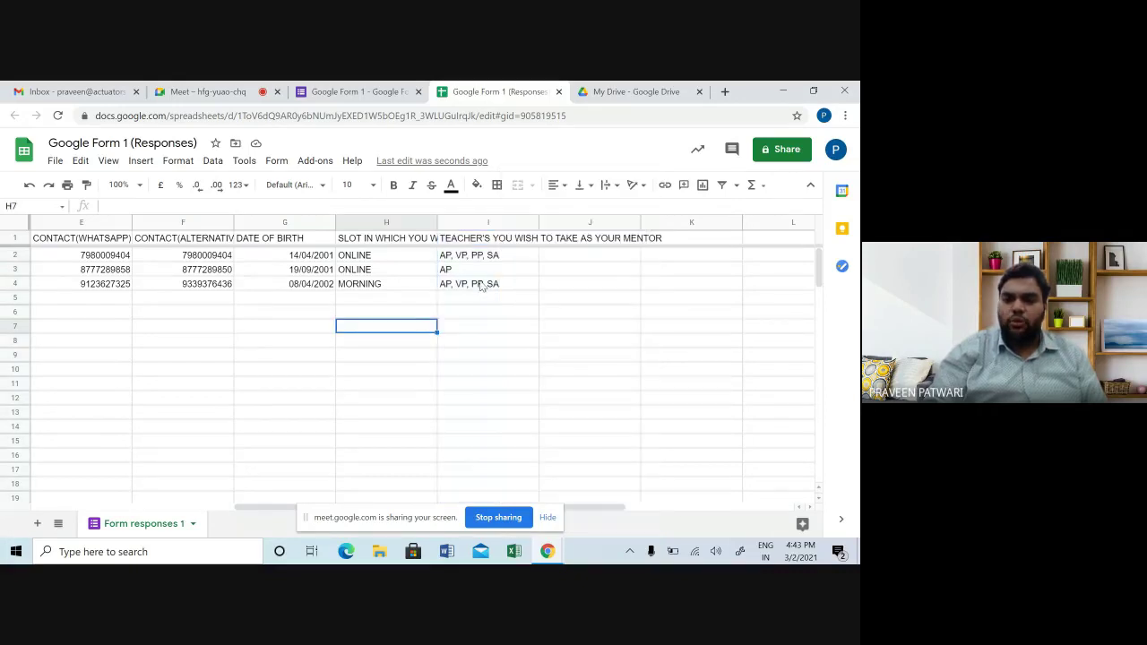
{"action": "left_click", "coordinate": [476, 223]}
{"action": "left_click", "coordinate": [212, 160]}
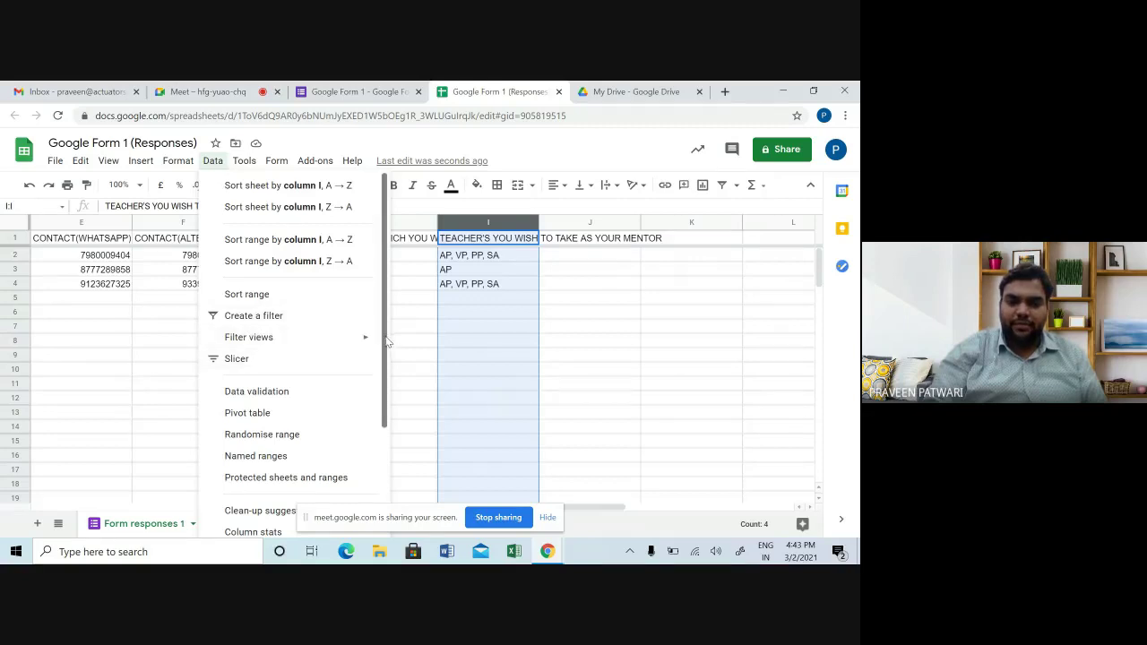
{"action": "left_click_drag", "start_coordinate": [390, 339], "coordinate": [392, 434]}
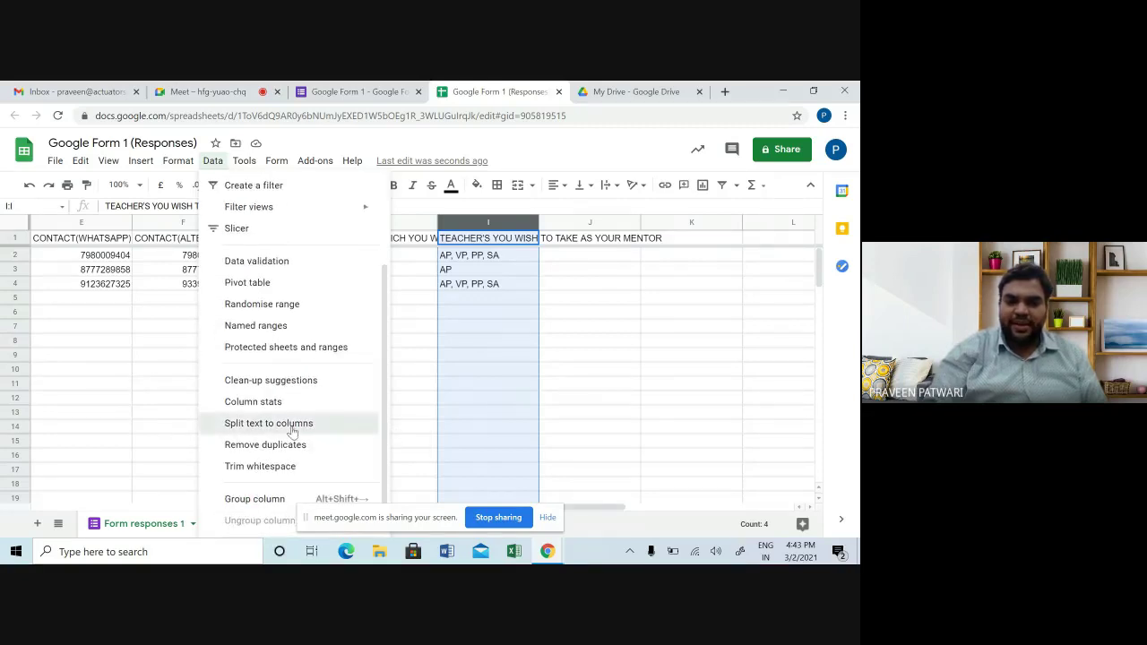
{"action": "left_click", "coordinate": [292, 427]}
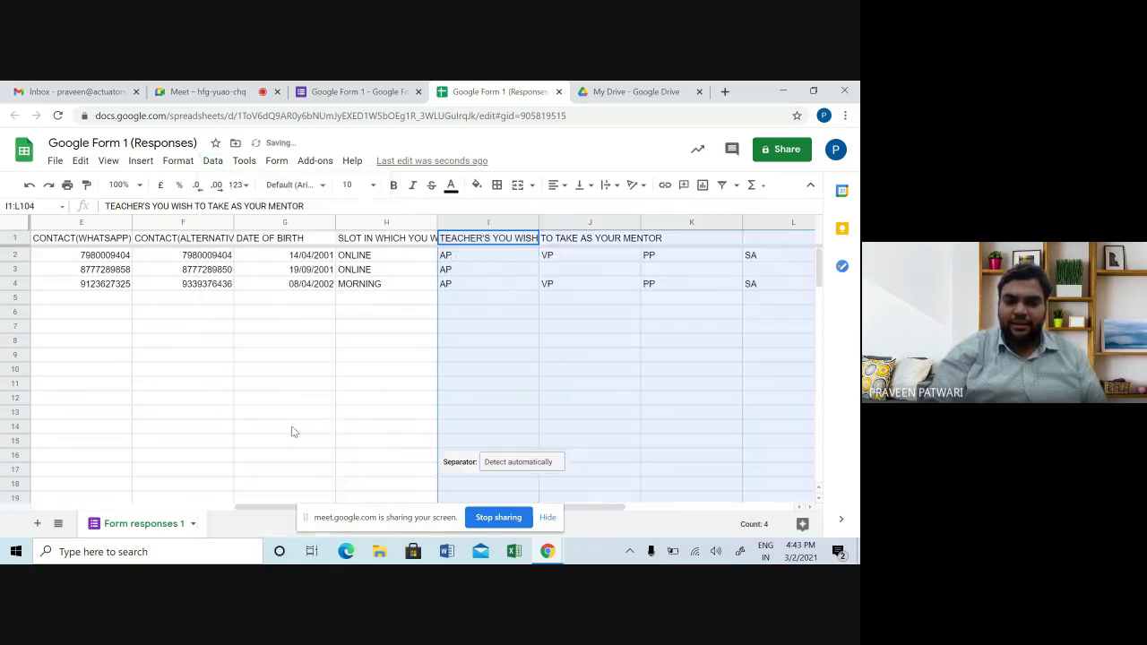
{"action": "left_click", "coordinate": [524, 358]}
Step: Undo the split so column I again holds lists like 'AP, VP, PP, SA'
{"action": "key", "text": "Right"}
{"action": "key", "text": "Right"}
{"action": "key", "text": "Right"}
{"action": "key", "text": "Left"}
{"action": "key", "text": "Left"}
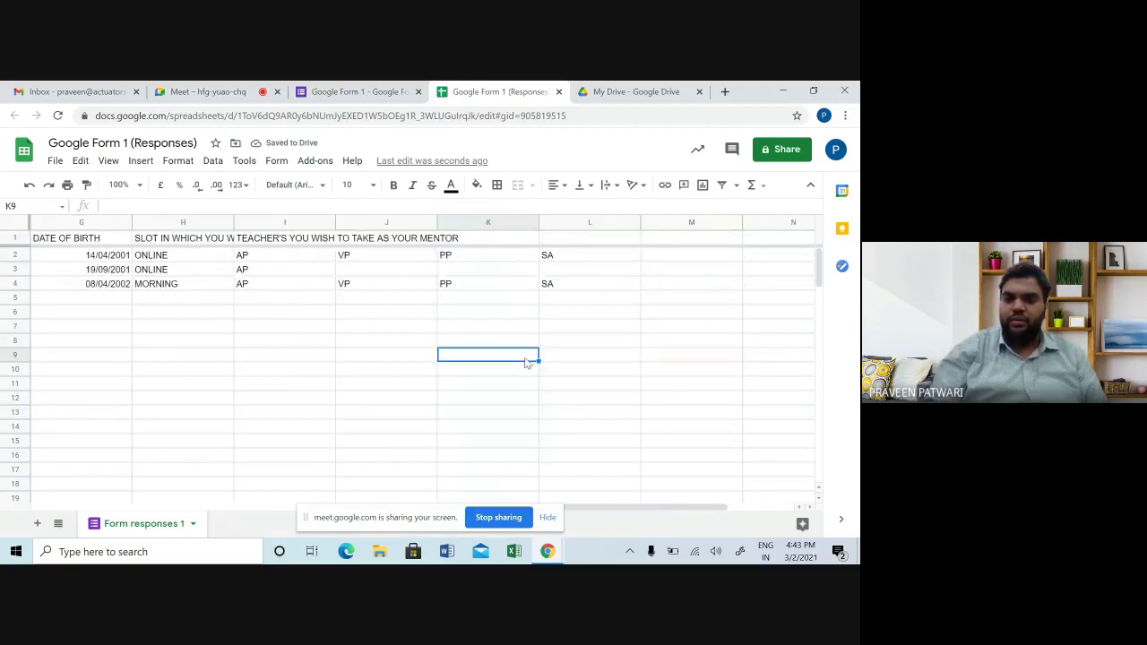
{"action": "key", "text": "Left"}
{"action": "key", "text": "Right"}
{"action": "key", "text": "Right"}
{"action": "key", "text": "Right"}
{"action": "key", "text": "Left"}
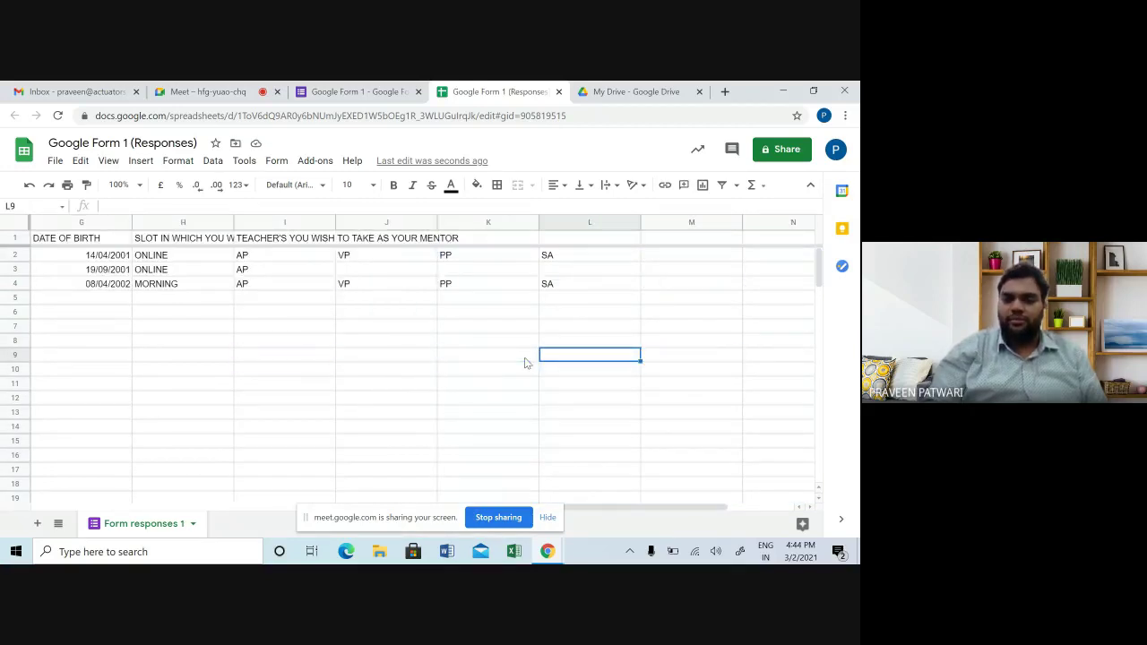
{"action": "key", "text": "Home"}
{"action": "key", "text": "End"}
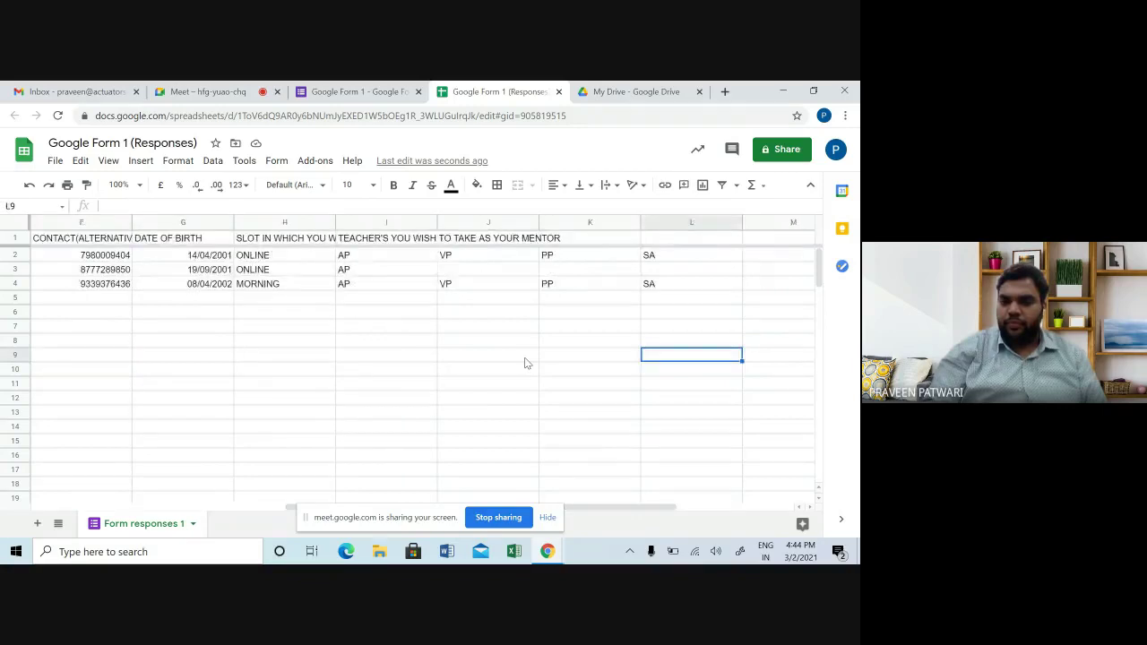
{"action": "key", "text": "Left"}
{"action": "key", "text": "Left"}
{"action": "key", "text": "Left"}
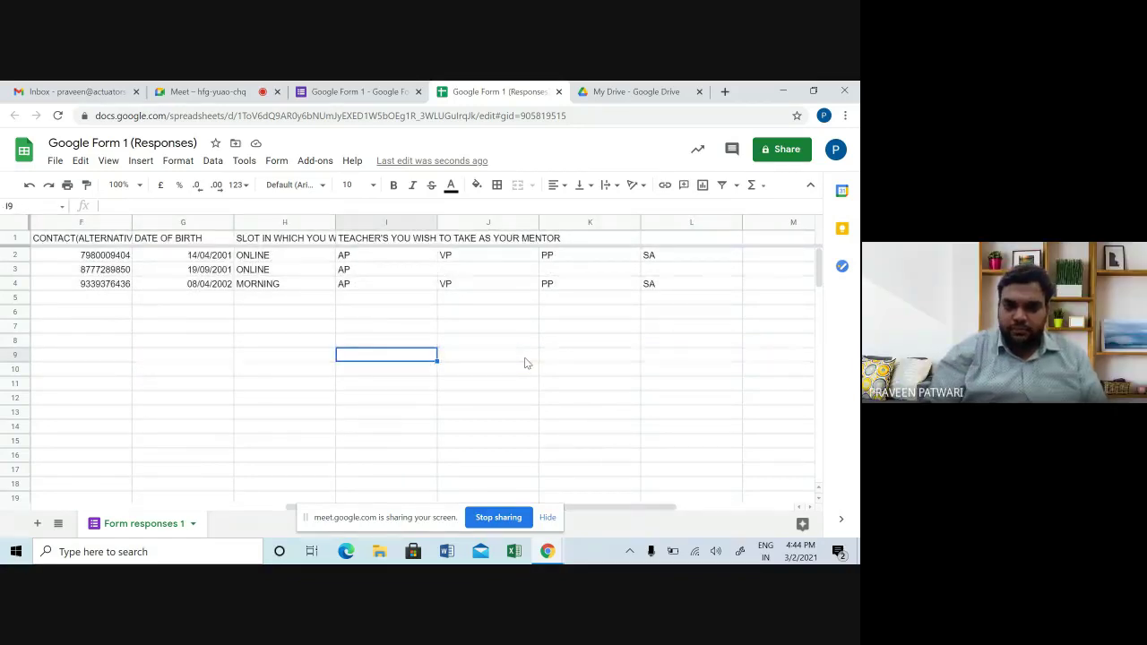
{"action": "key", "text": "ctrl+z"}
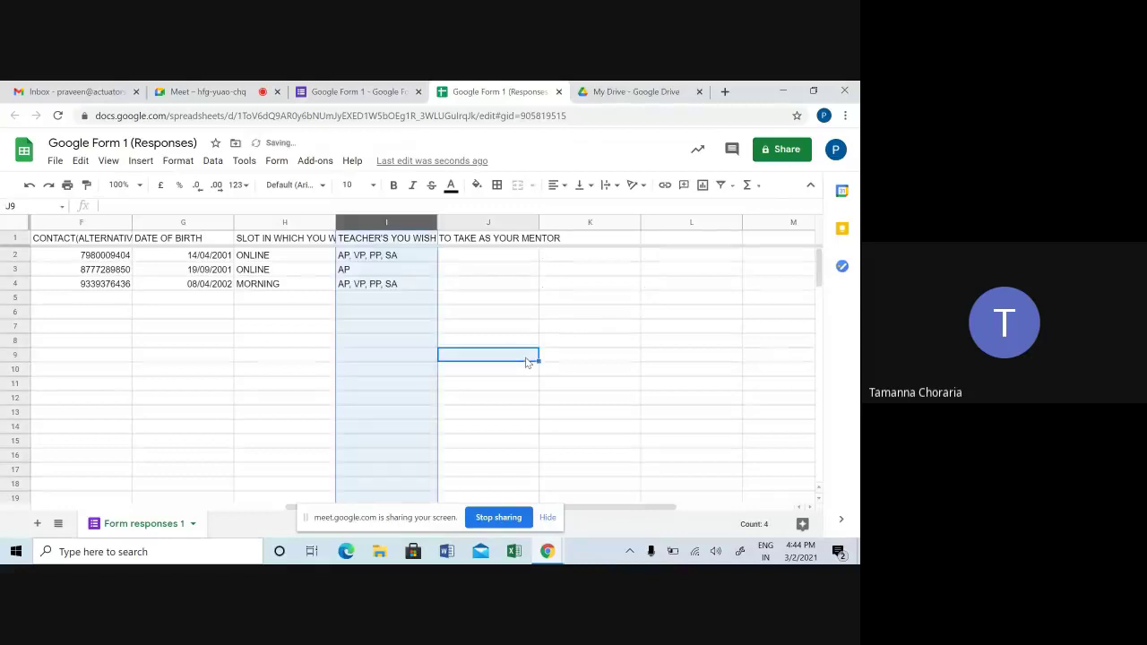
{"action": "left_click", "coordinate": [499, 299]}
{"action": "left_click", "coordinate": [405, 361]}
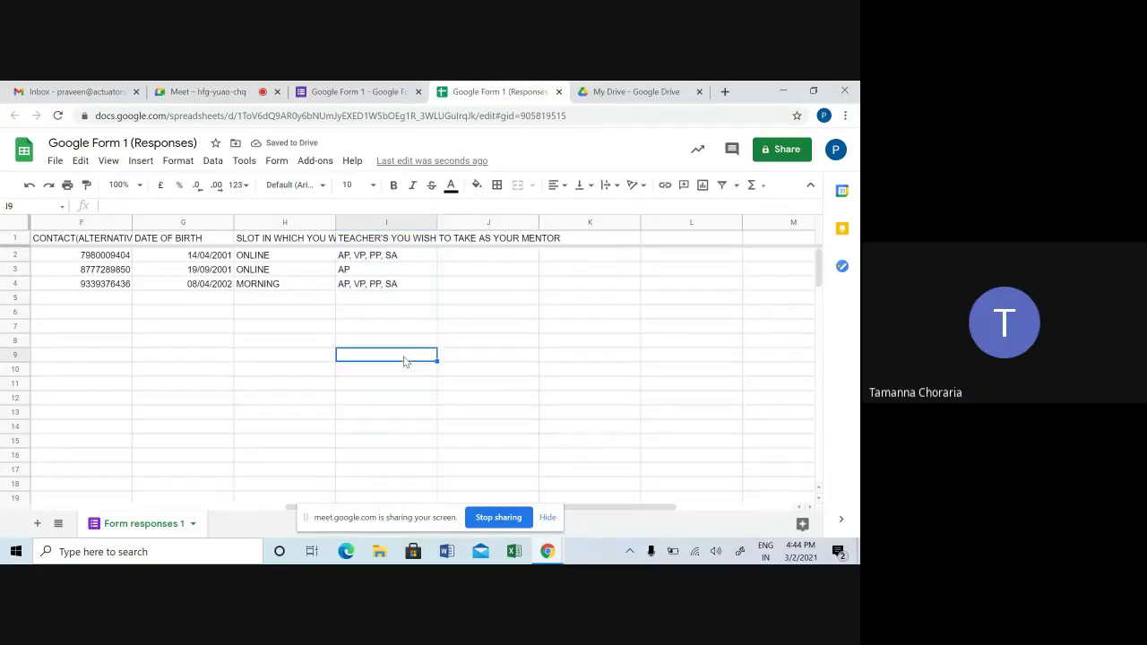
{"action": "key", "text": "Left"}
{"action": "key", "text": "Left"}
{"action": "key", "text": "Left"}
{"action": "key", "text": "Left"}
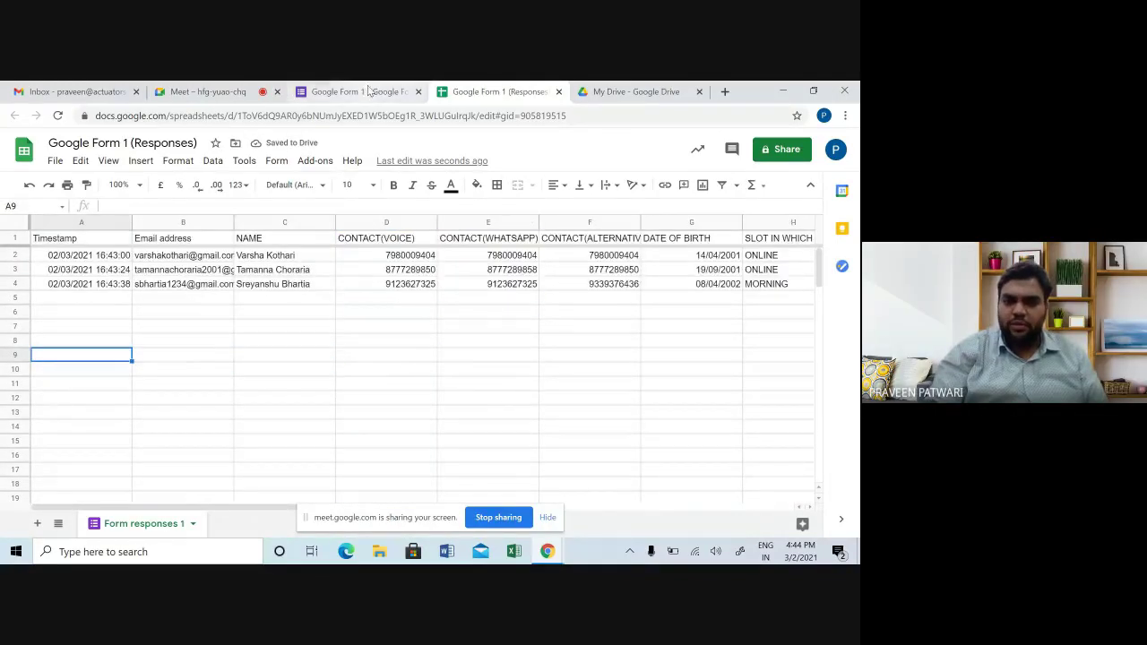
Step: Open the linked sheet from Google Form 1, close the duplicate tab, and return to the 3-response summary
{"action": "left_click", "coordinate": [358, 92]}
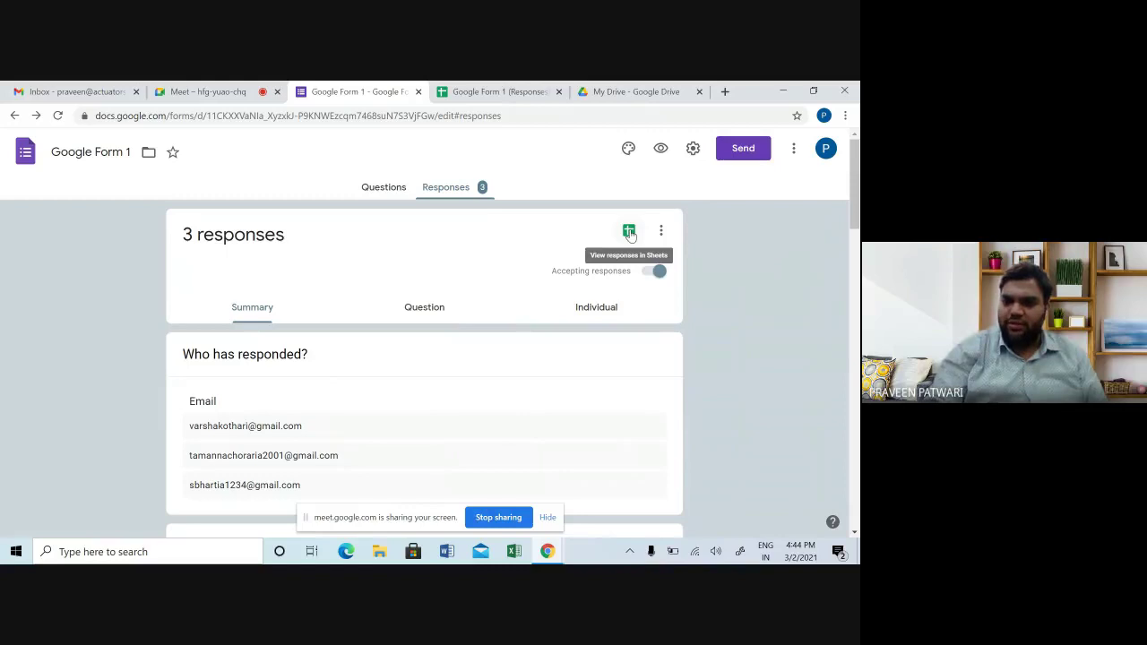
{"action": "left_click", "coordinate": [629, 232]}
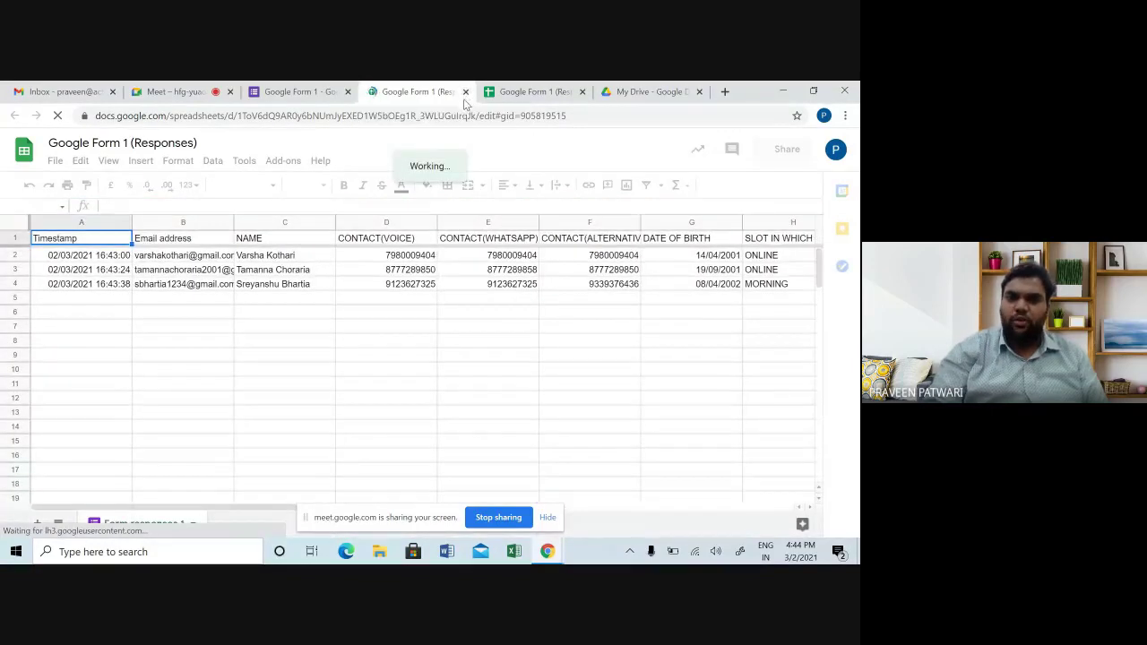
{"action": "left_click", "coordinate": [465, 91]}
{"action": "left_click", "coordinate": [417, 93]}
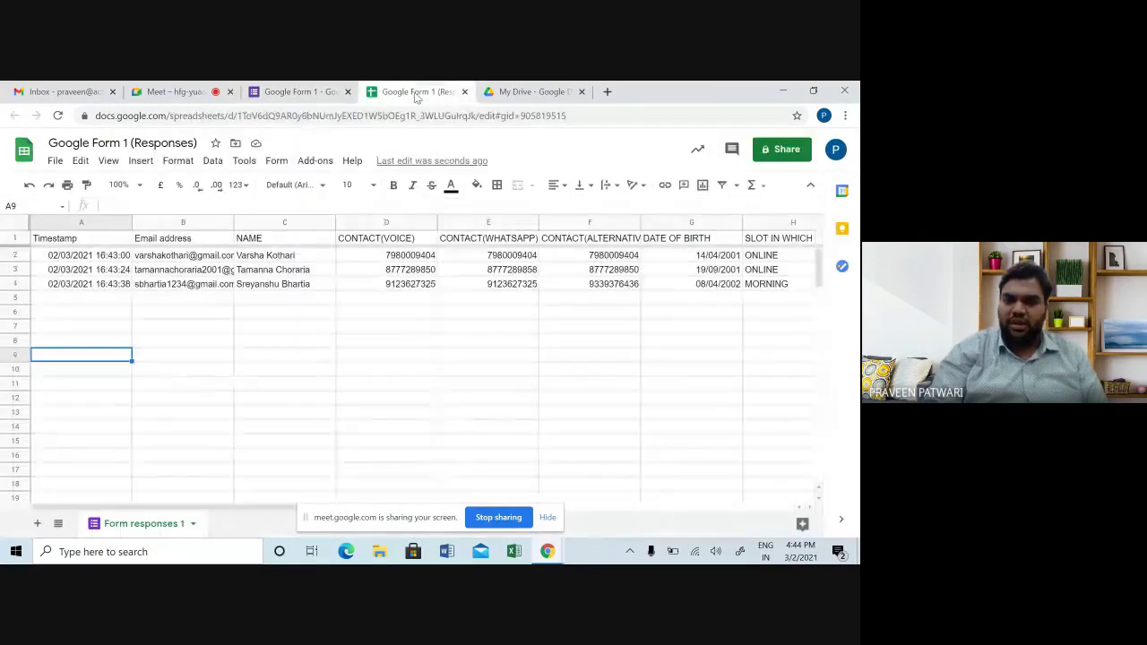
{"action": "left_click", "coordinate": [356, 94]}
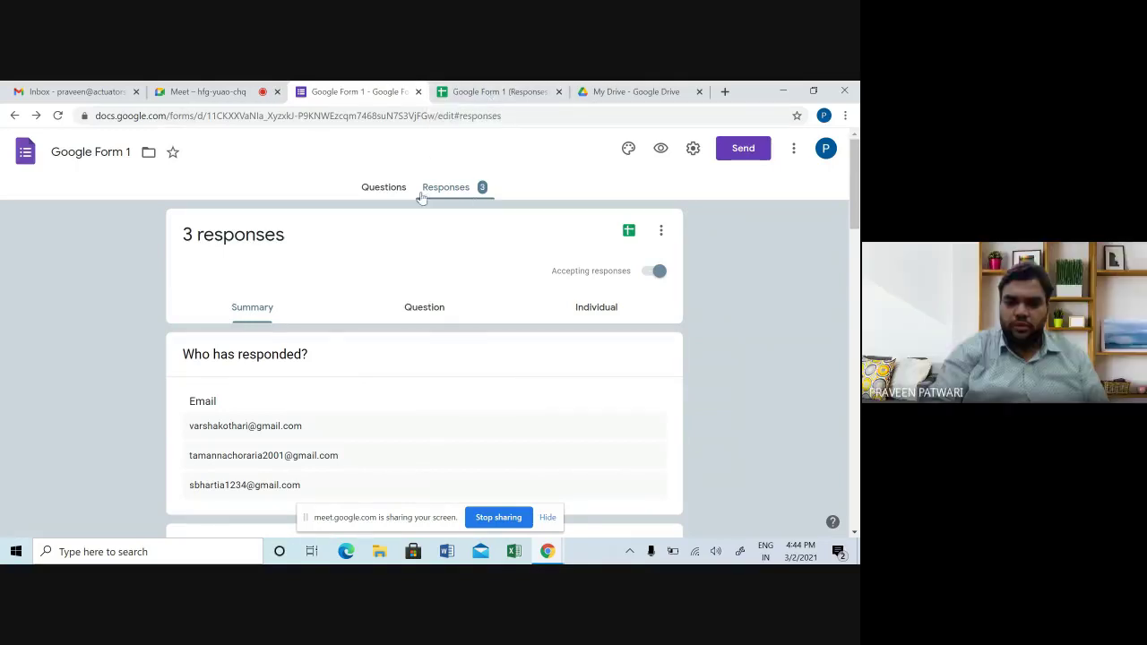
{"action": "left_click", "coordinate": [725, 91]}
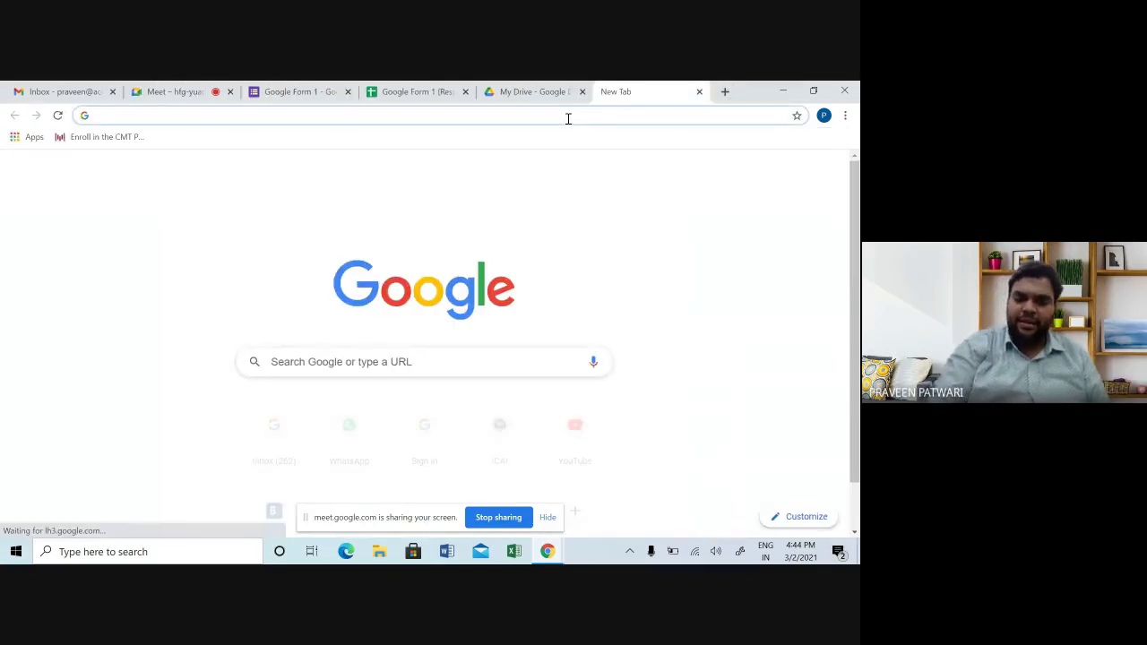
{"action": "type", "text": "FORMS.google.com"}
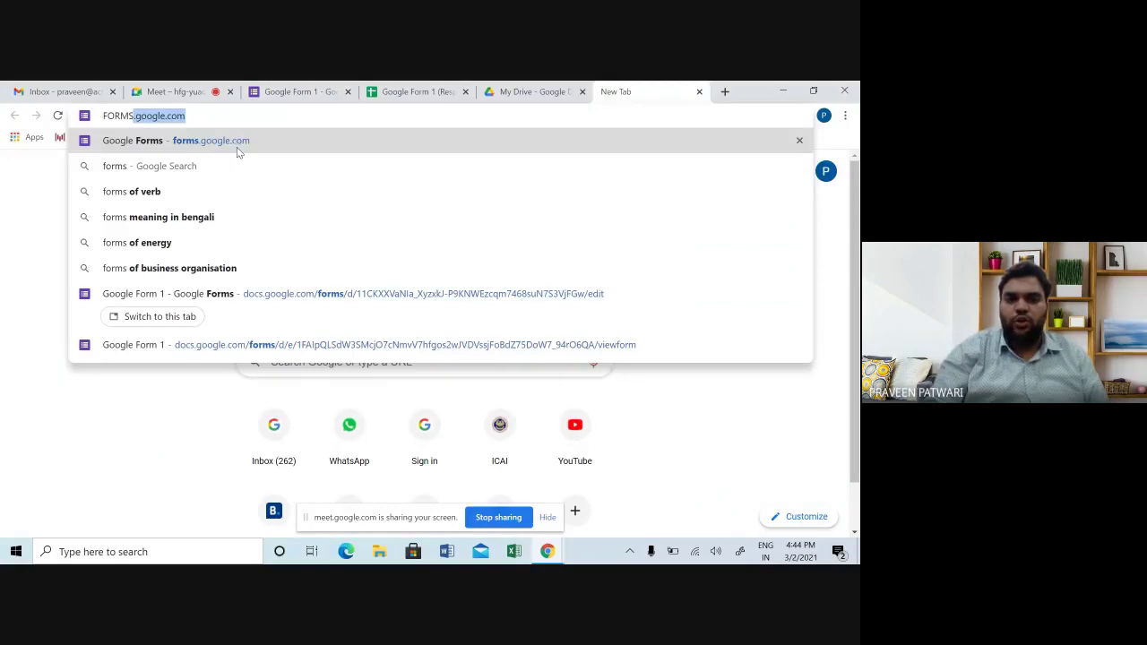
{"action": "left_click", "coordinate": [238, 151]}
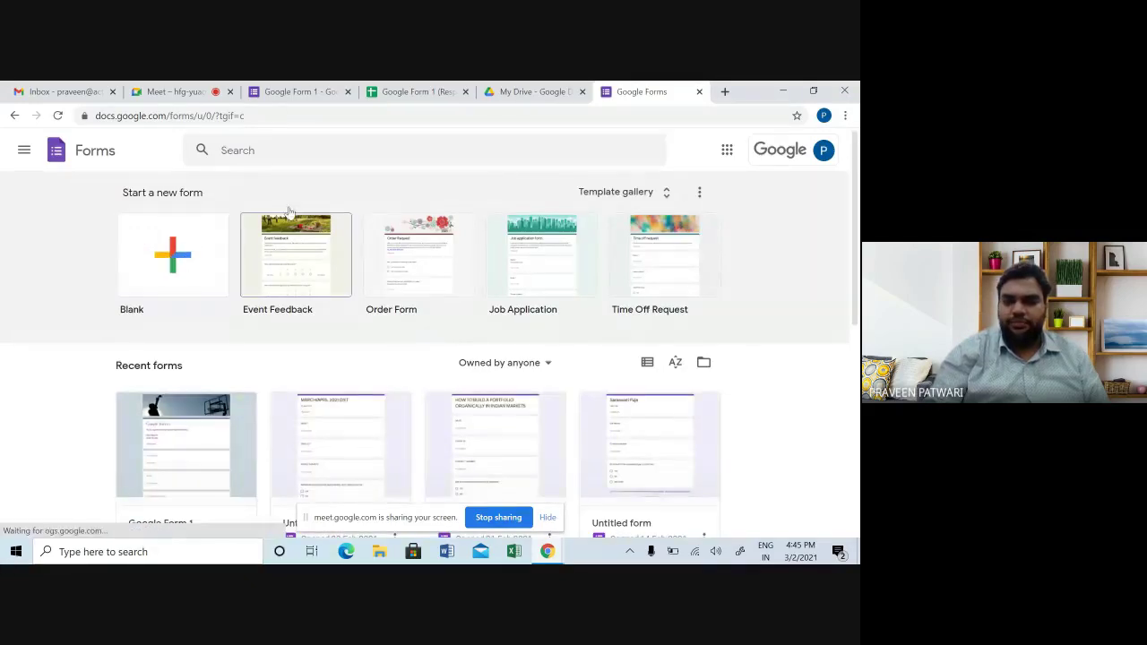
{"action": "left_click", "coordinate": [699, 91]}
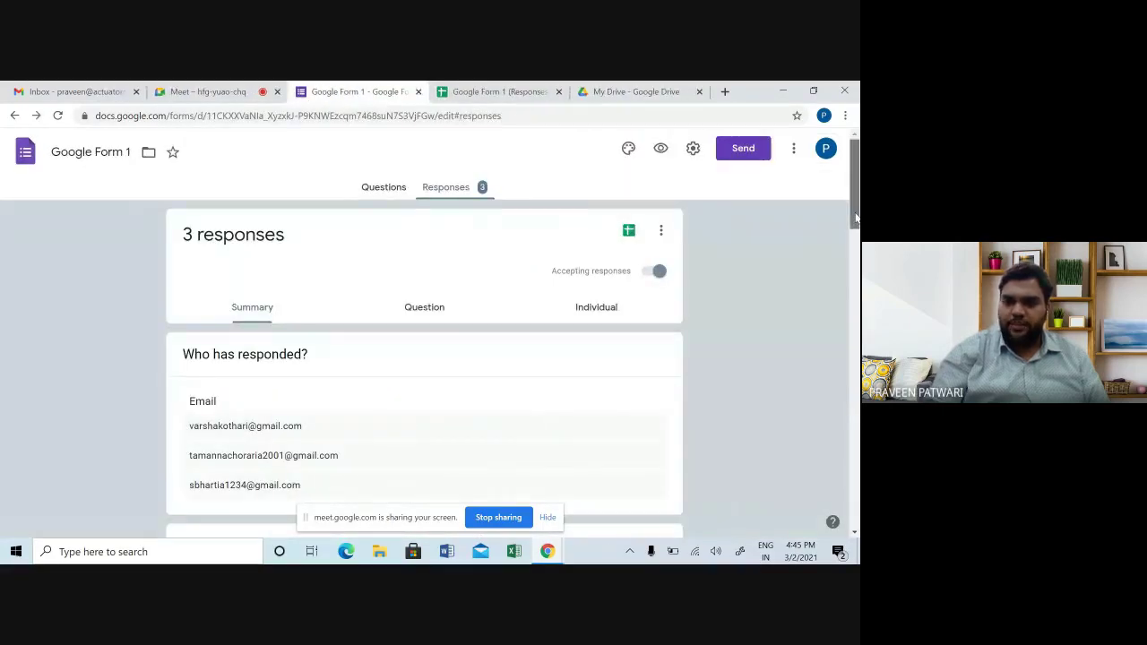
Step: Copy the 'SLOT IN WHICH YOU WISH TO JOIN' pie chart from the summary
{"action": "scroll", "coordinate": [855, 237], "scroll_direction": "down", "scroll_amount": 1}
{"action": "scroll", "coordinate": [856, 224], "scroll_direction": "up", "scroll_amount": 1}
{"action": "mouse_move", "coordinate": [855, 219]}
{"action": "left_mouse_down"}
{"action": "mouse_move", "coordinate": [842, 461]}
{"action": "mouse_move", "coordinate": [841, 427]}
{"action": "left_mouse_up"}
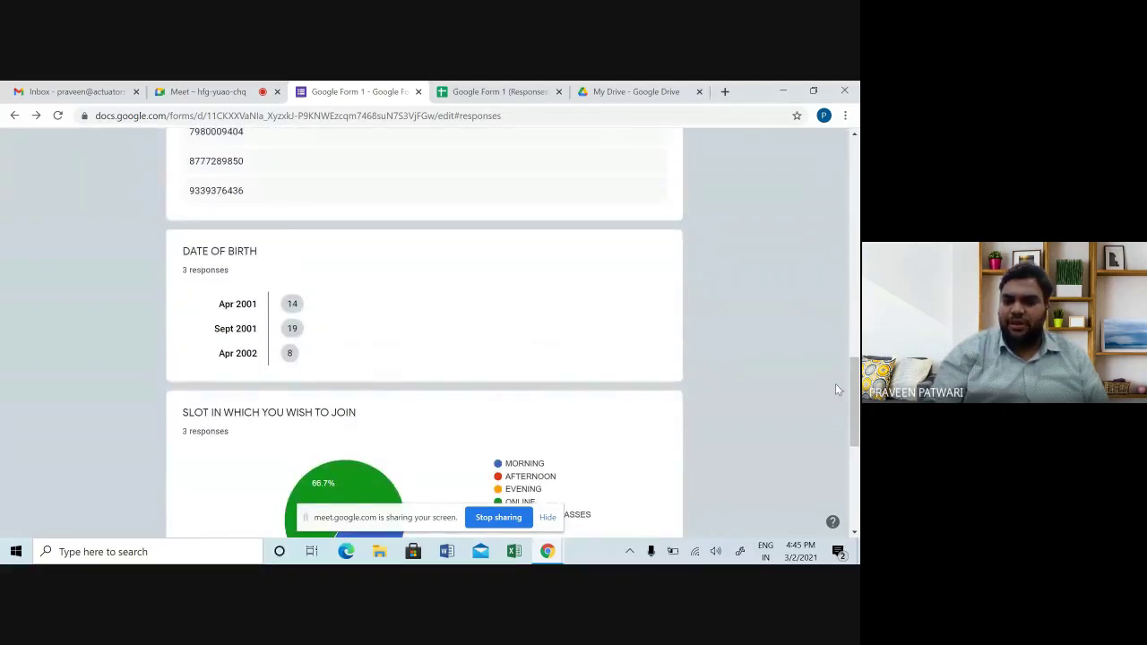
{"action": "scroll", "coordinate": [538, 358], "scroll_direction": "down", "scroll_amount": 3}
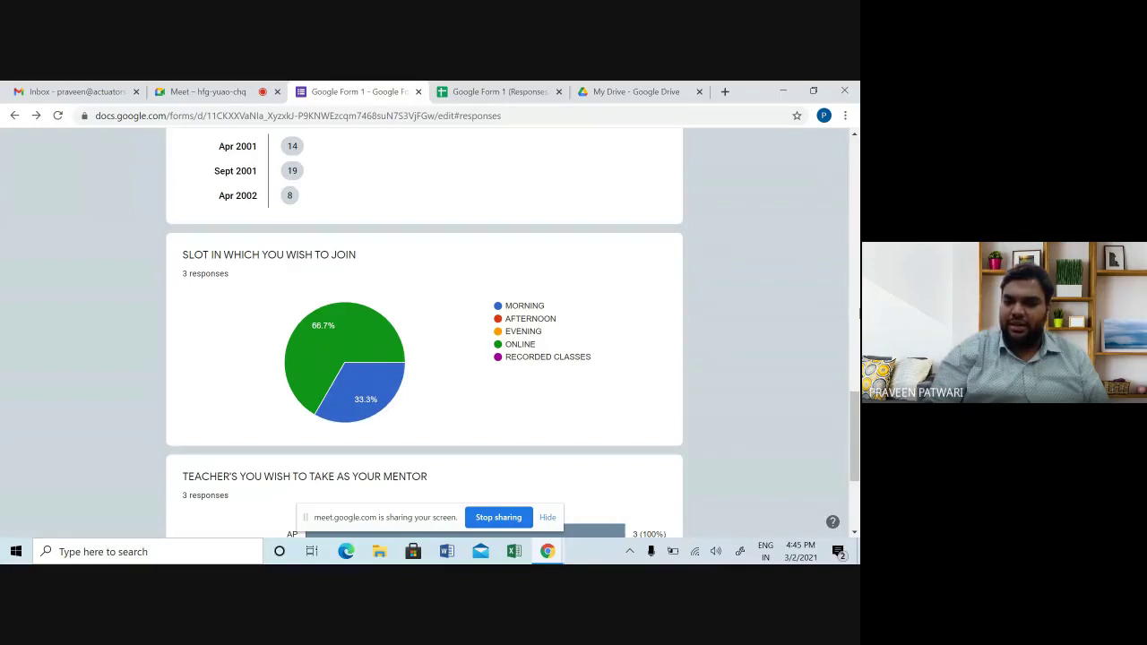
{"action": "scroll", "coordinate": [445, 350], "scroll_direction": "down", "scroll_amount": 2}
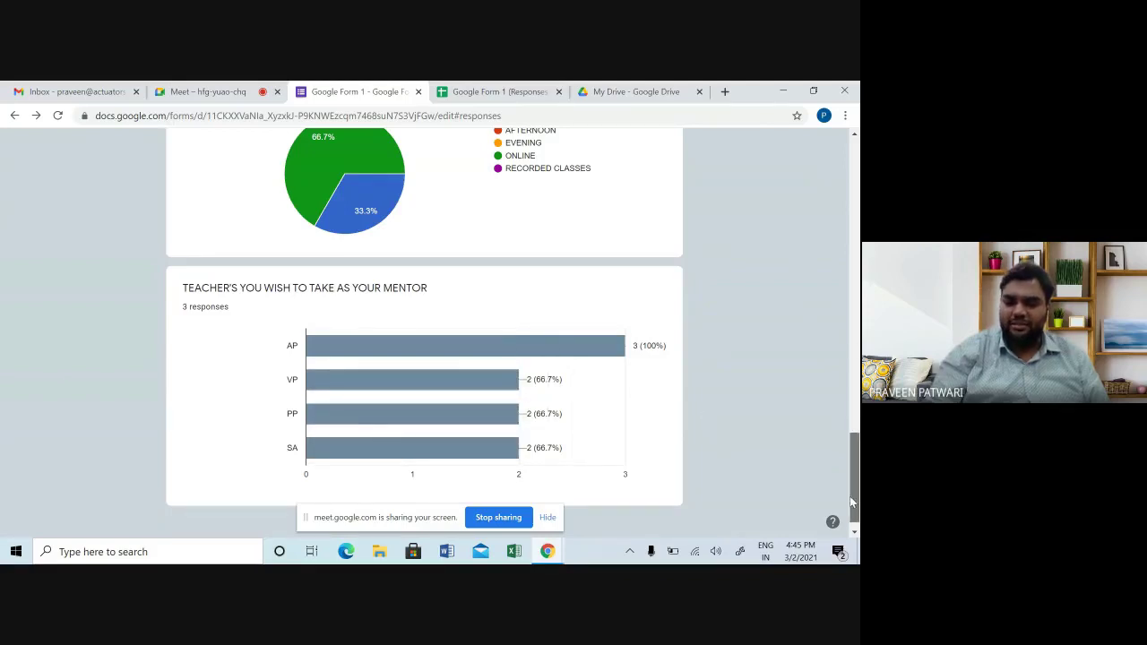
{"action": "left_click_drag", "start_coordinate": [851, 502], "coordinate": [851, 430]}
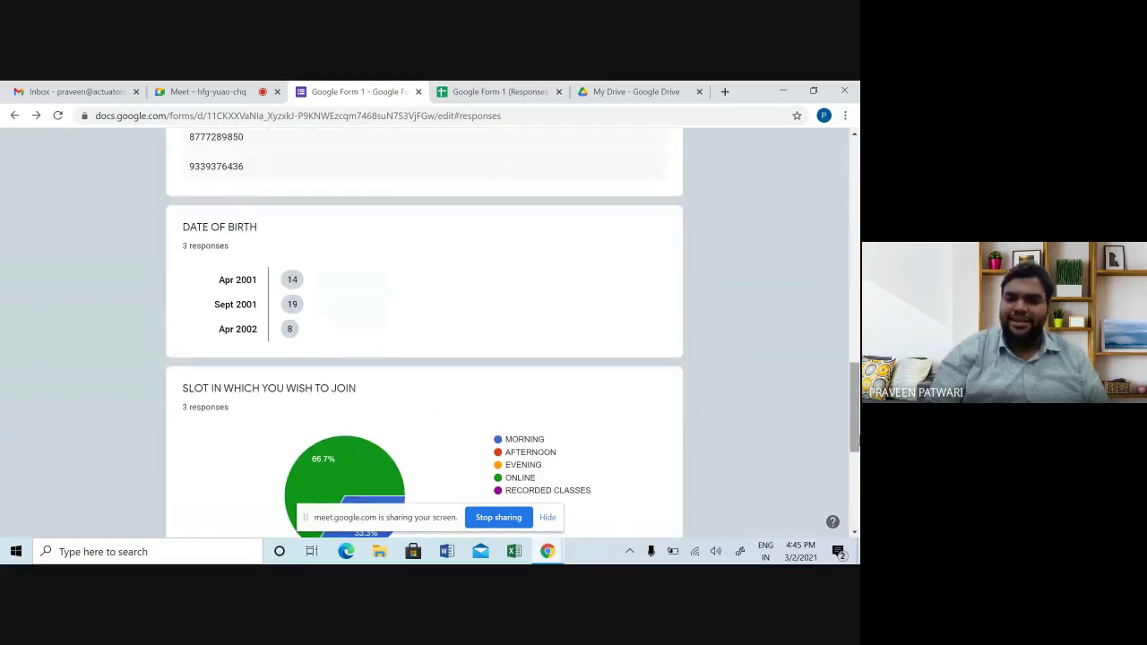
{"action": "scroll", "coordinate": [571, 383], "scroll_direction": "down", "scroll_amount": 1}
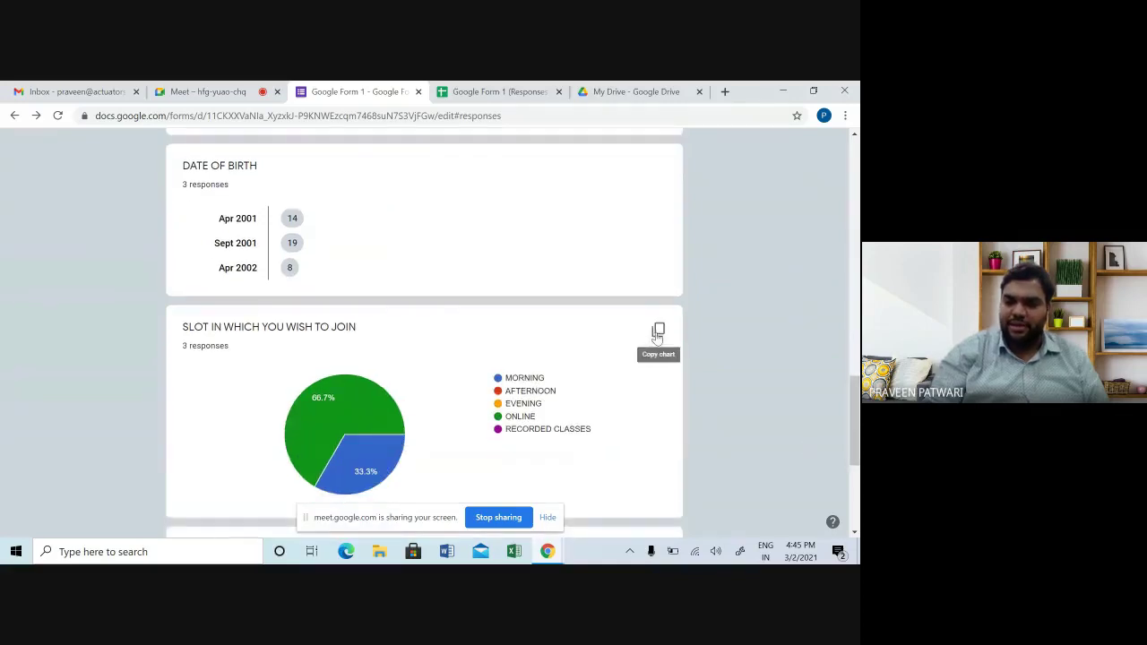
{"action": "left_click", "coordinate": [657, 331]}
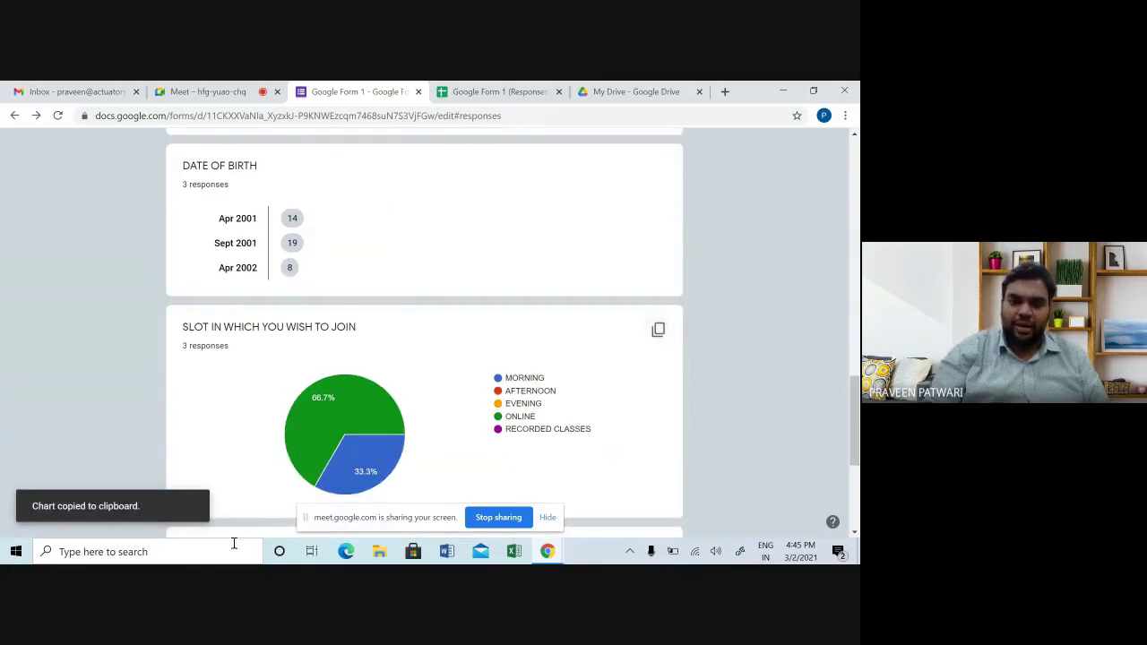
{"action": "left_click", "coordinate": [189, 553]}
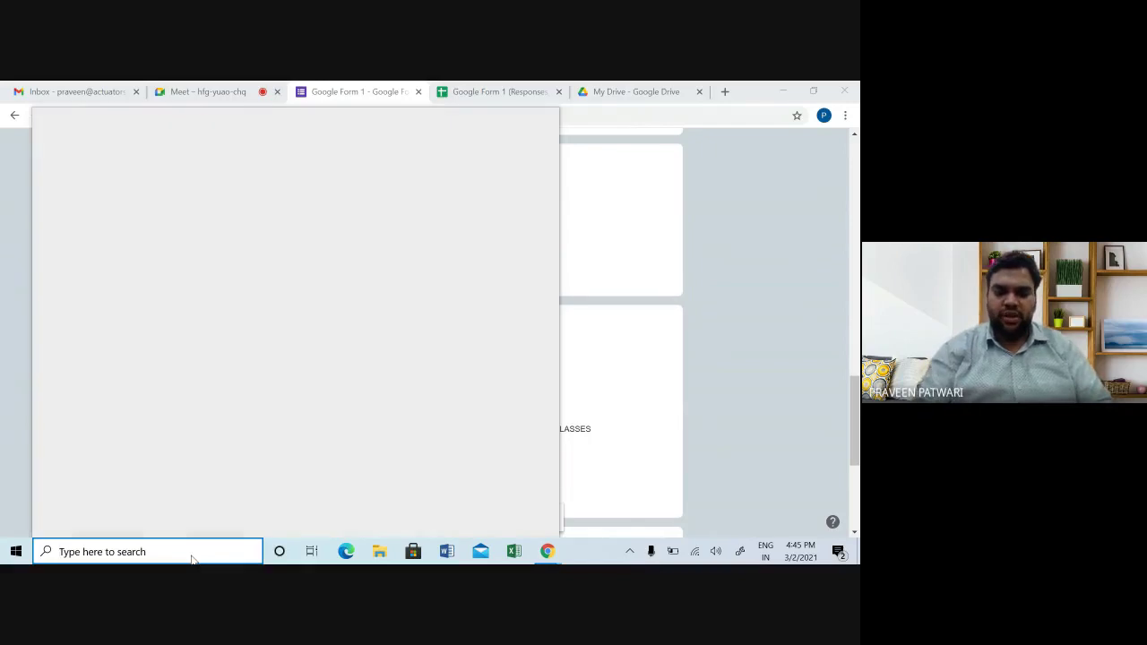
Step: Search Windows for 'word' and launch Word 2013
{"action": "type", "text": "WPRD"}
{"action": "key", "text": "BackSpace"}
{"action": "key", "text": "BackSpace"}
{"action": "key", "text": "BackSpace"}
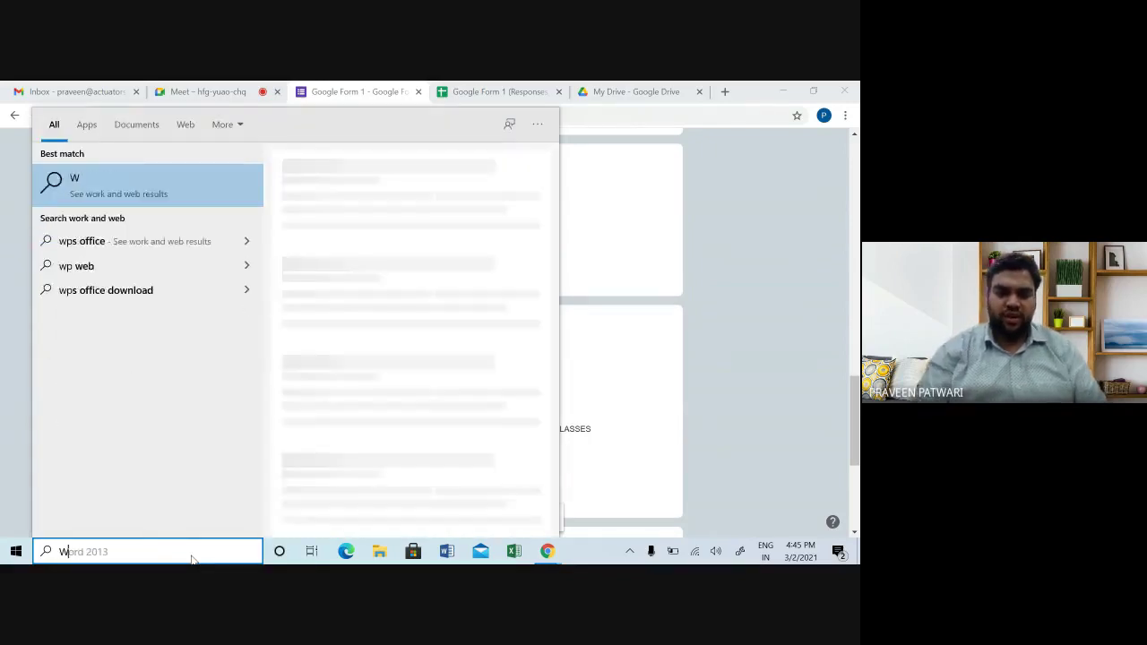
{"action": "left_click", "coordinate": [138, 184]}
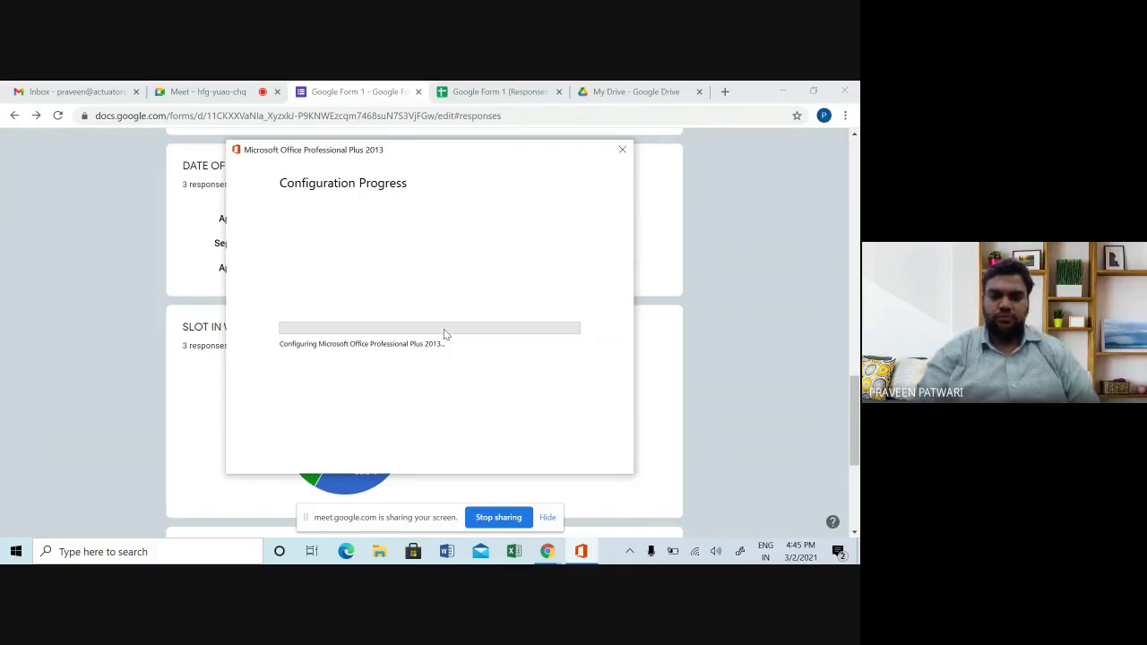
Step: Cancel the Office Professional Plus 2013 configuration and return to My Drive in Chrome
{"action": "left_click", "coordinate": [622, 150]}
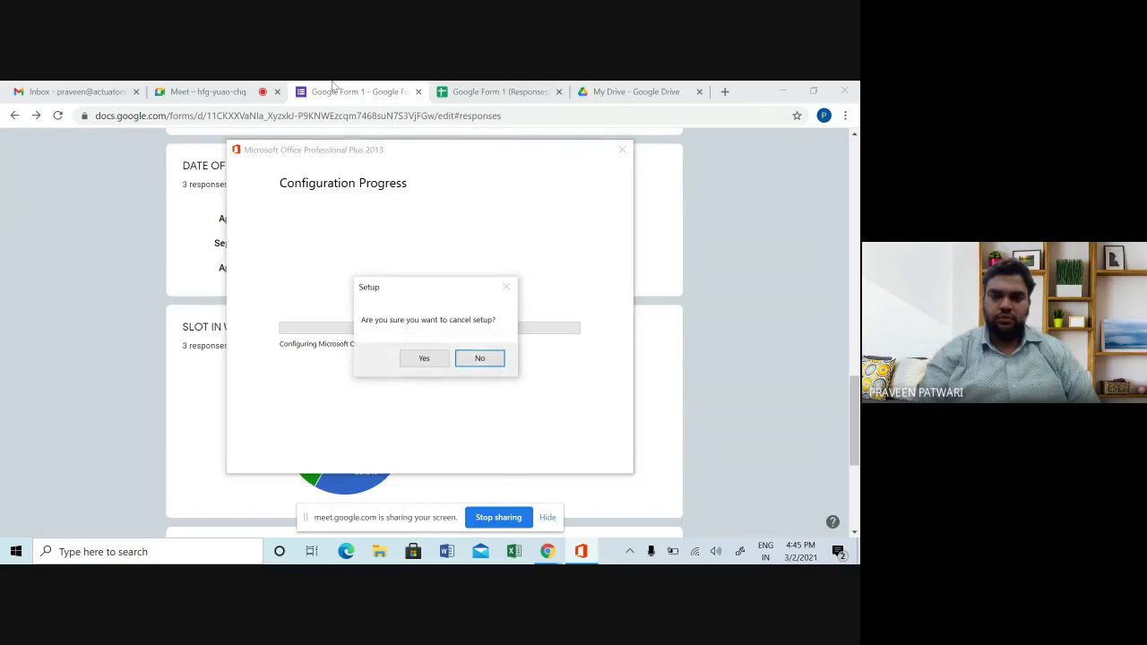
{"action": "left_click", "coordinate": [425, 358]}
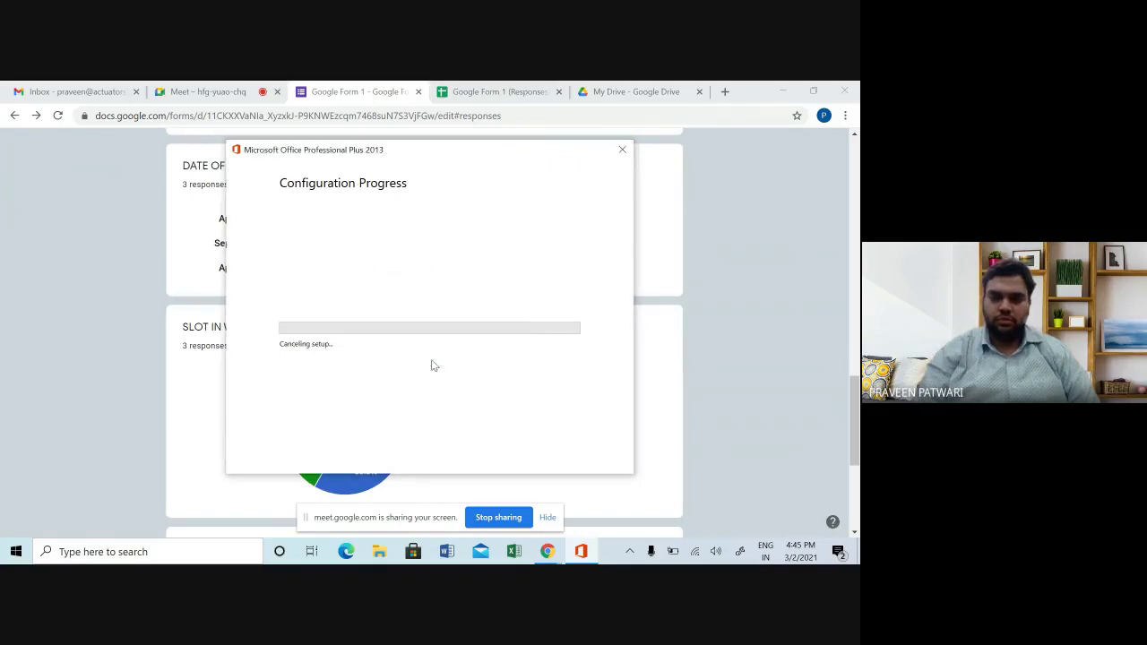
{"action": "left_click", "coordinate": [640, 93]}
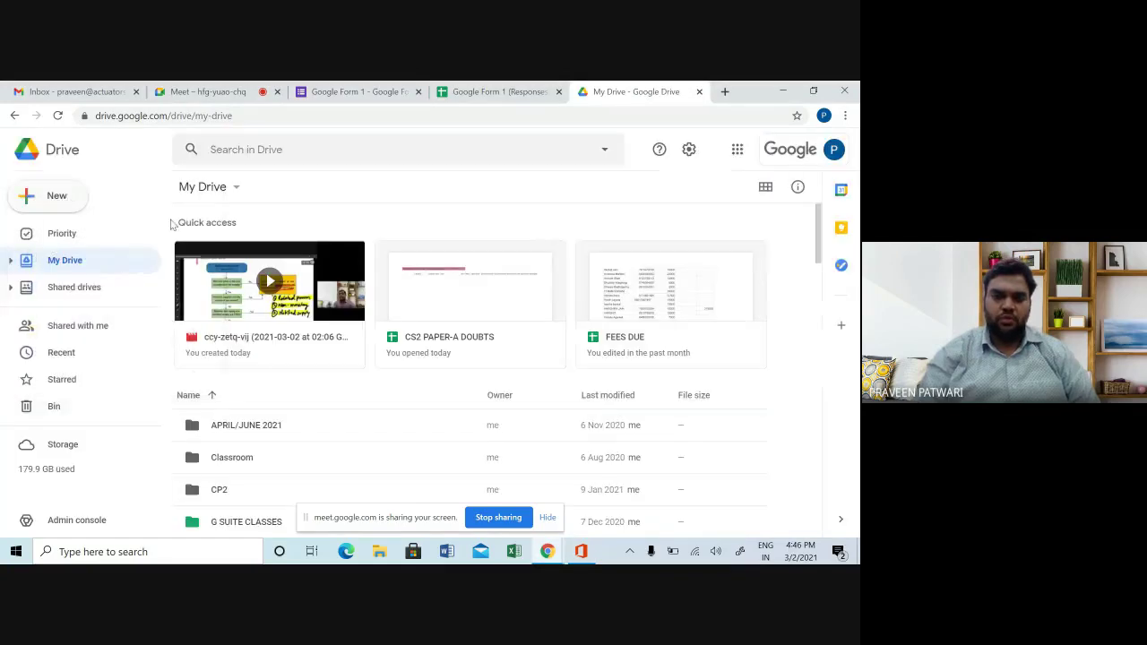
Step: Create a blank Google Doc and paste the re-copied slot pie chart into it
{"action": "left_click", "coordinate": [39, 192]}
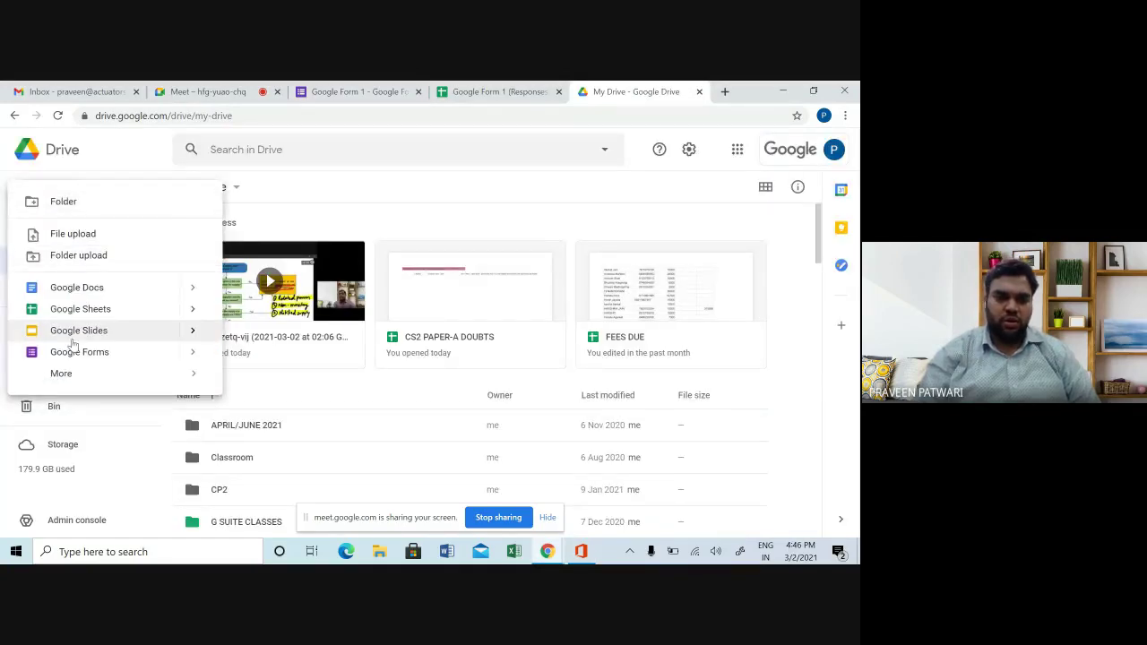
{"action": "left_click", "coordinate": [78, 294]}
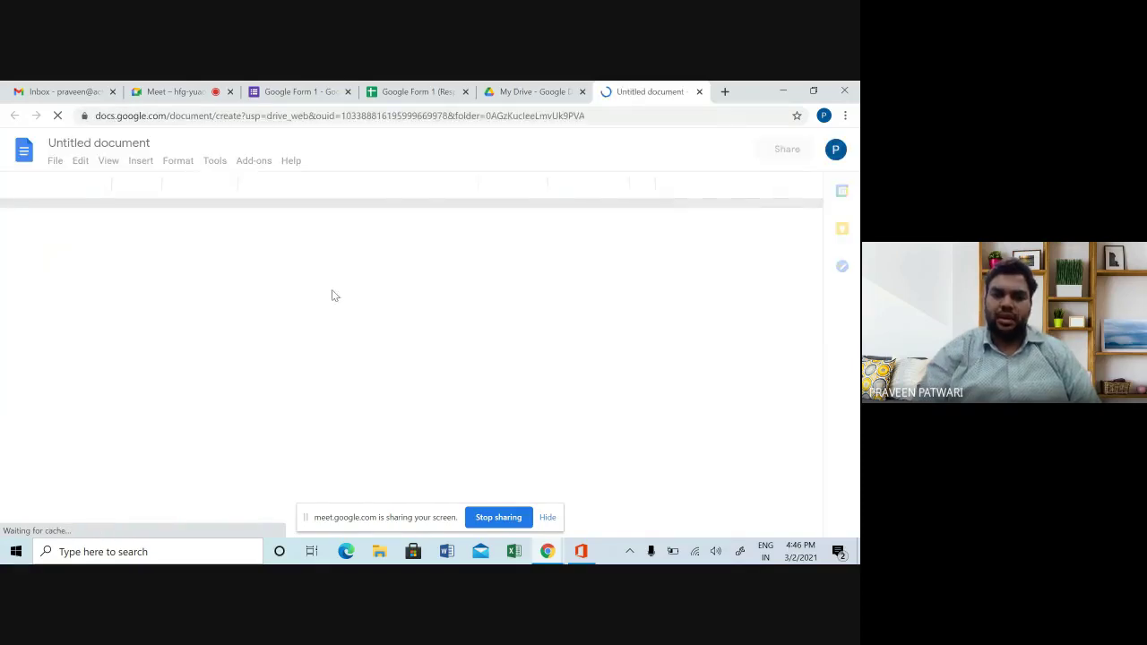
{"action": "left_click", "coordinate": [295, 92]}
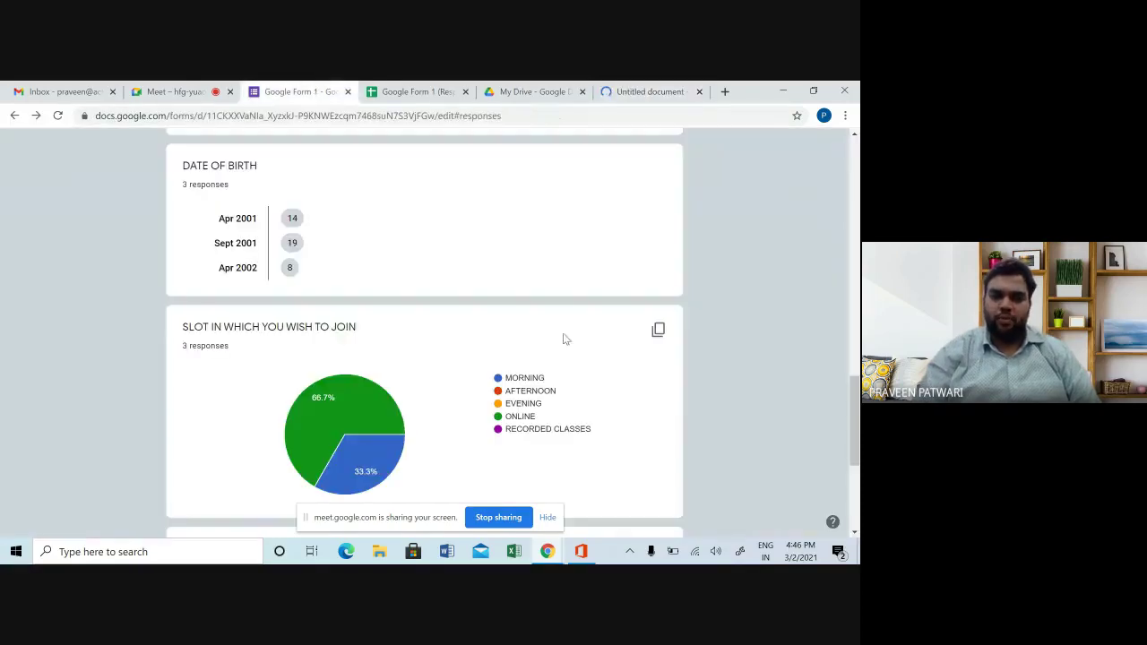
{"action": "left_click", "coordinate": [658, 331]}
{"action": "left_click", "coordinate": [650, 92]}
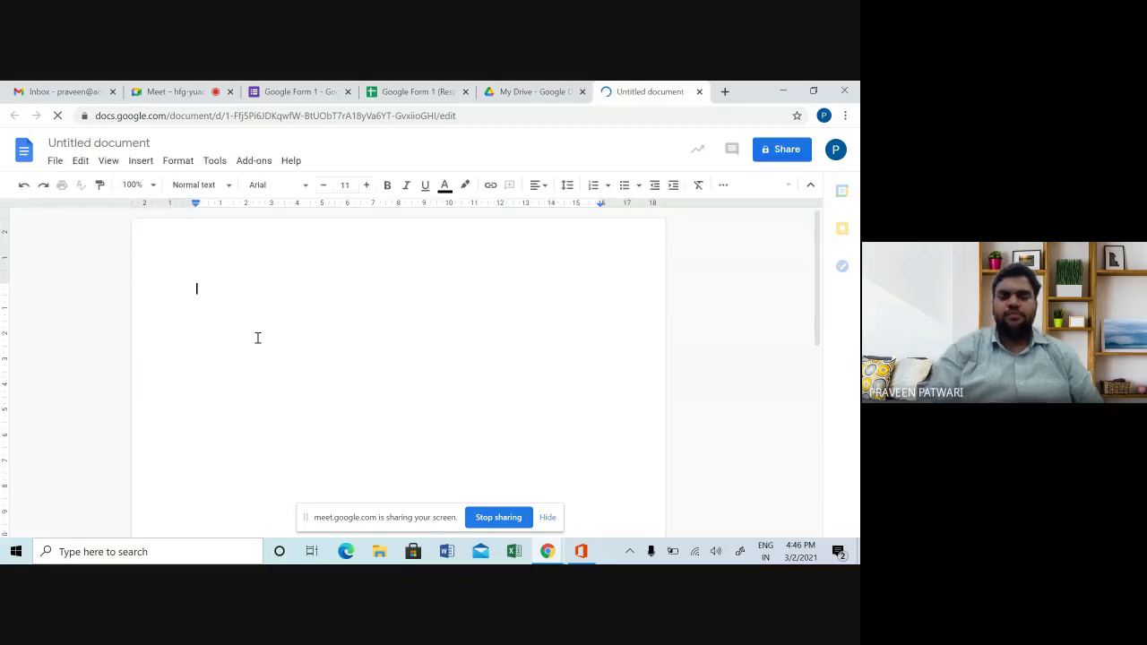
{"action": "key", "text": "ctrl+v"}
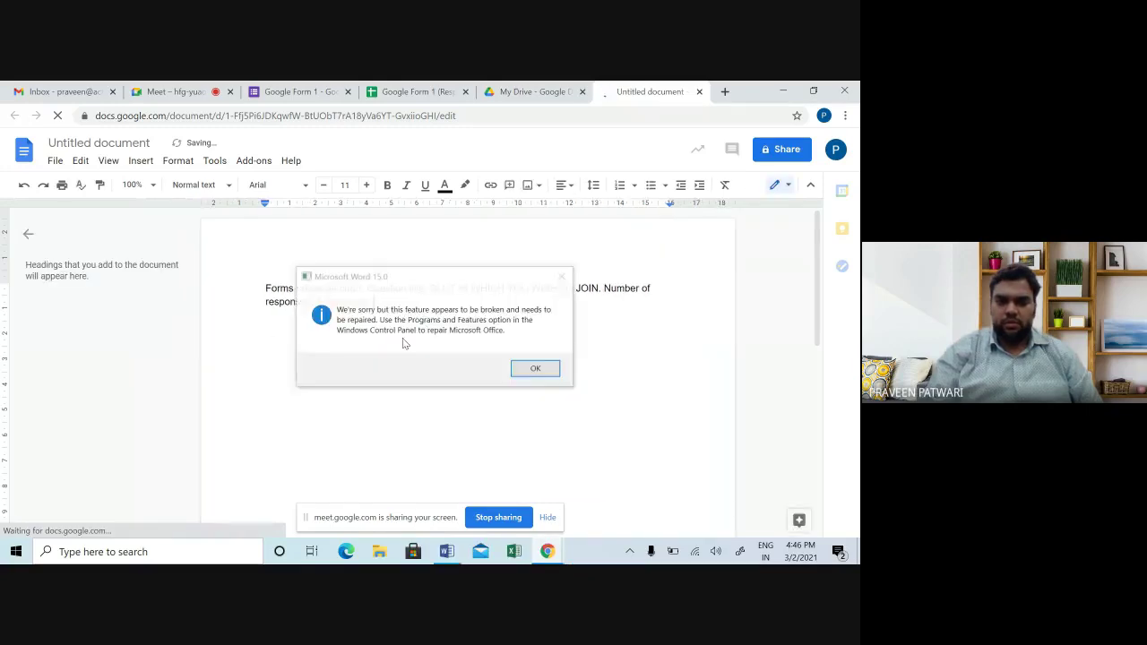
{"action": "left_click", "coordinate": [539, 368]}
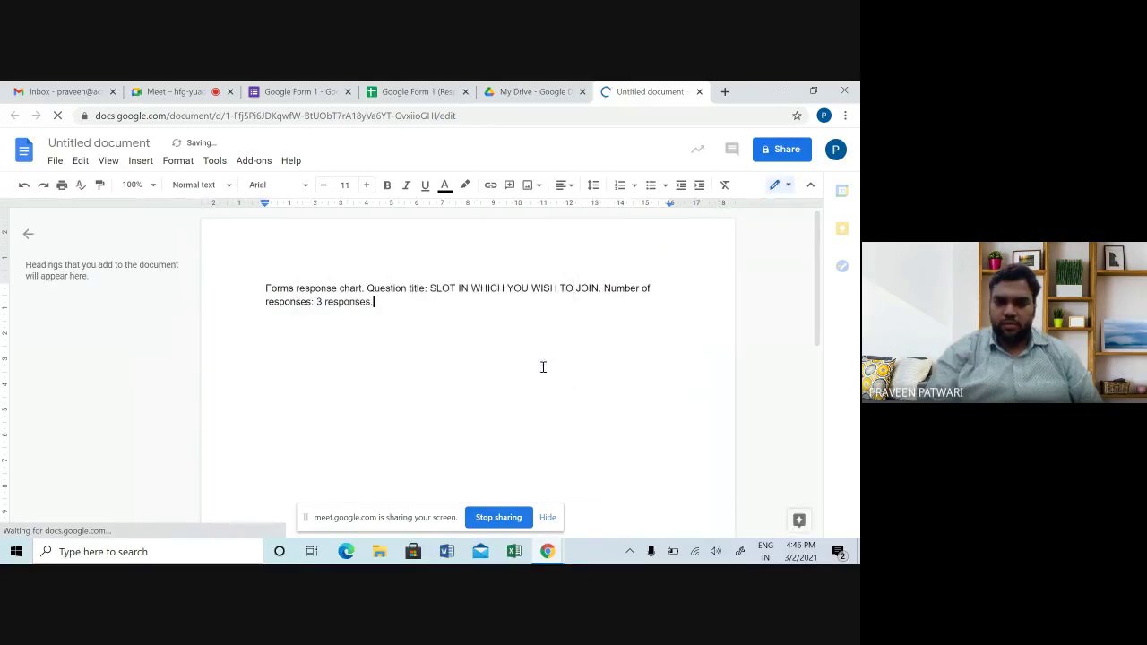
{"action": "key", "text": "Return"}
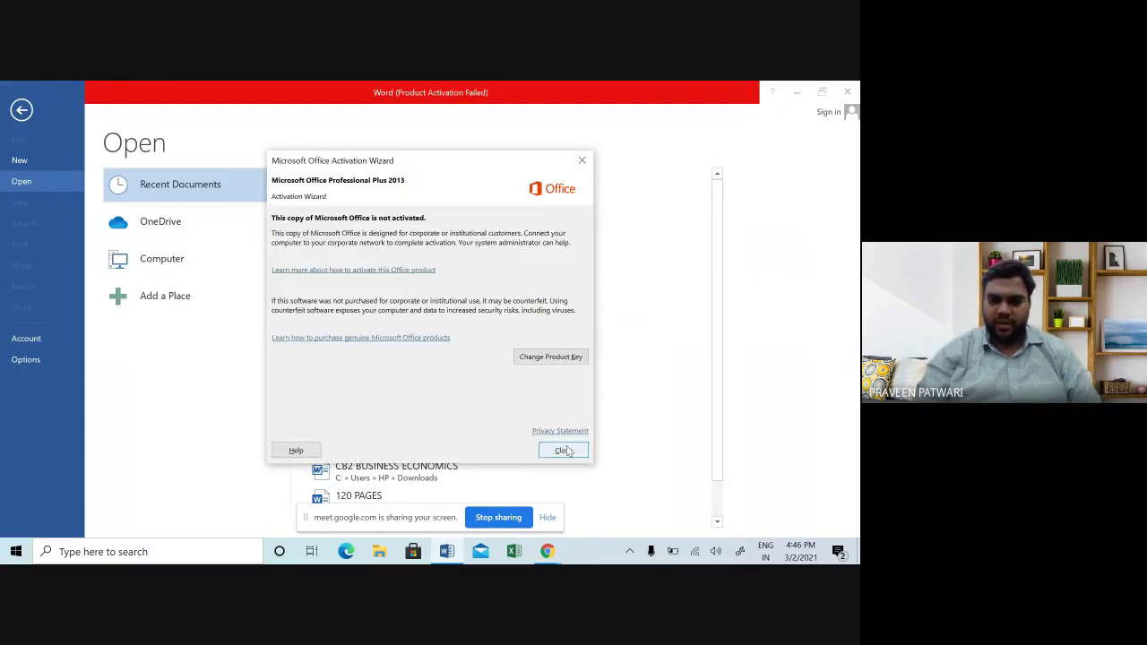
Step: Dismiss the Office activation warning and create a blank Word document
{"action": "left_click", "coordinate": [563, 449]}
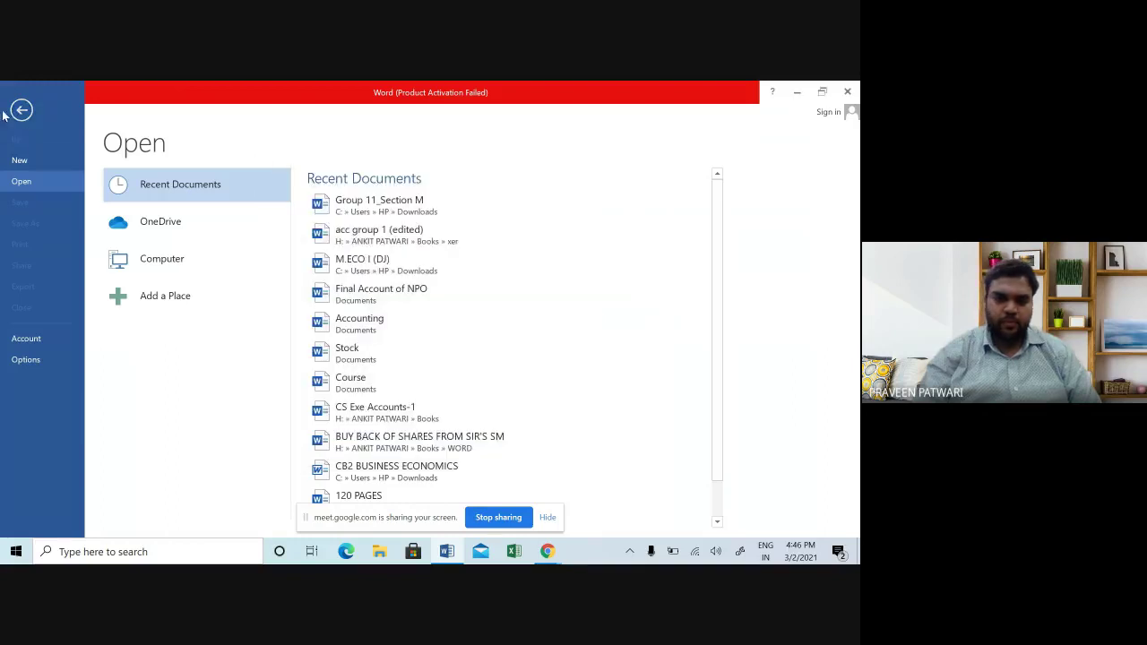
{"action": "left_click", "coordinate": [25, 161]}
{"action": "left_click", "coordinate": [155, 292]}
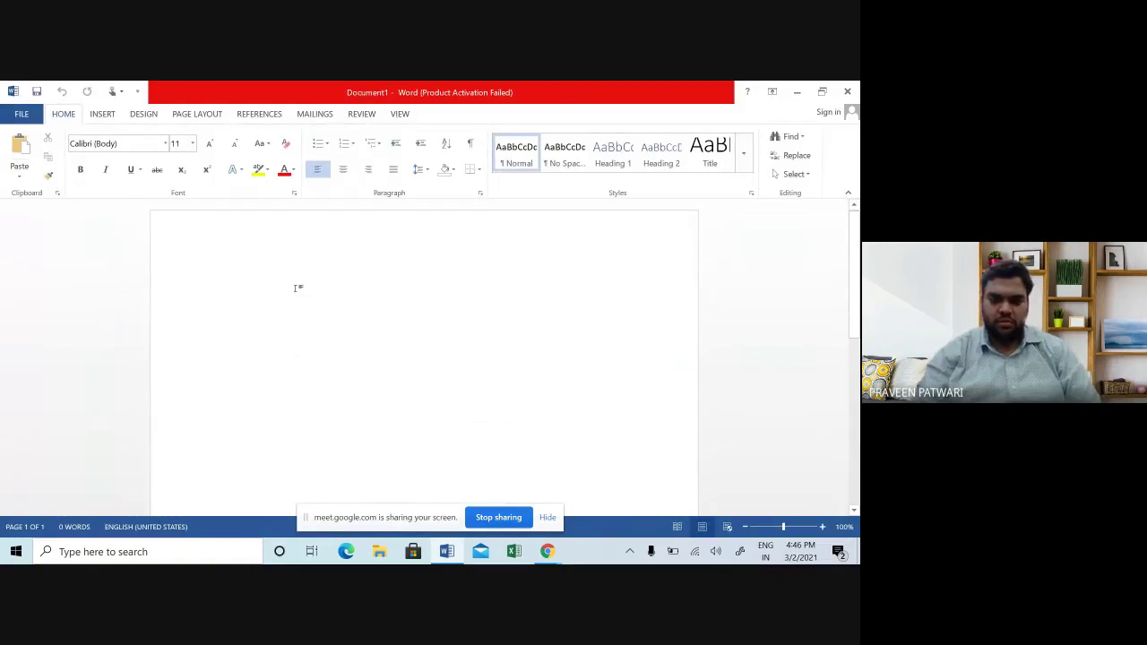
Step: Recopy the slot pie chart, try pasting in Word, then close Document1 without saving
{"action": "key", "text": "alt+Tab"}
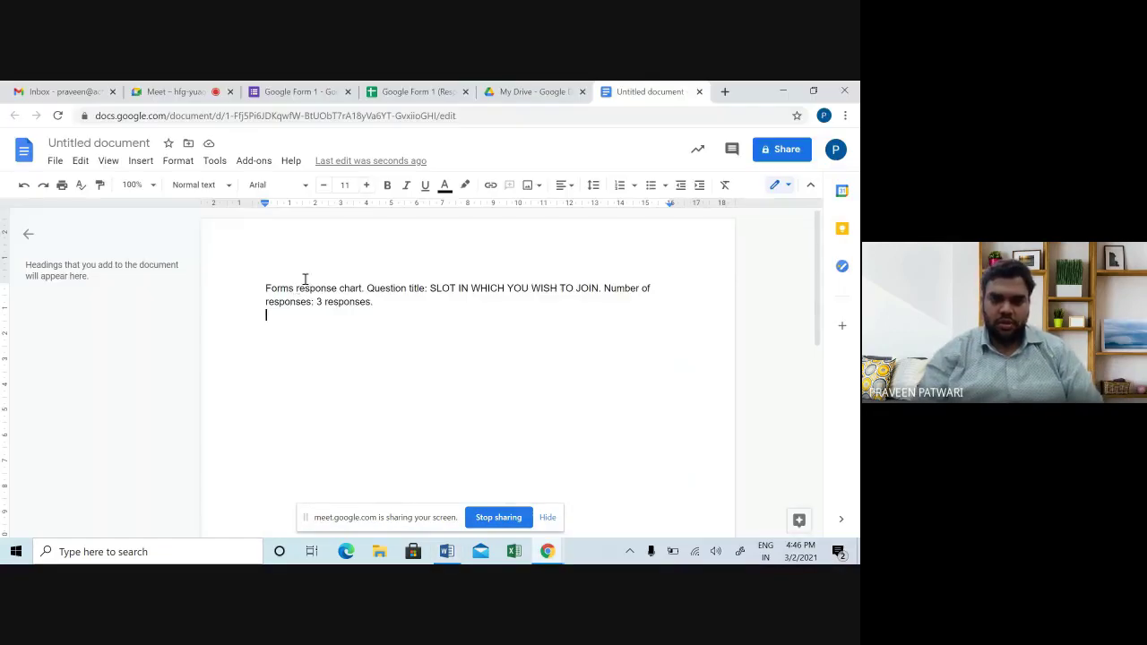
{"action": "left_click", "coordinate": [271, 93]}
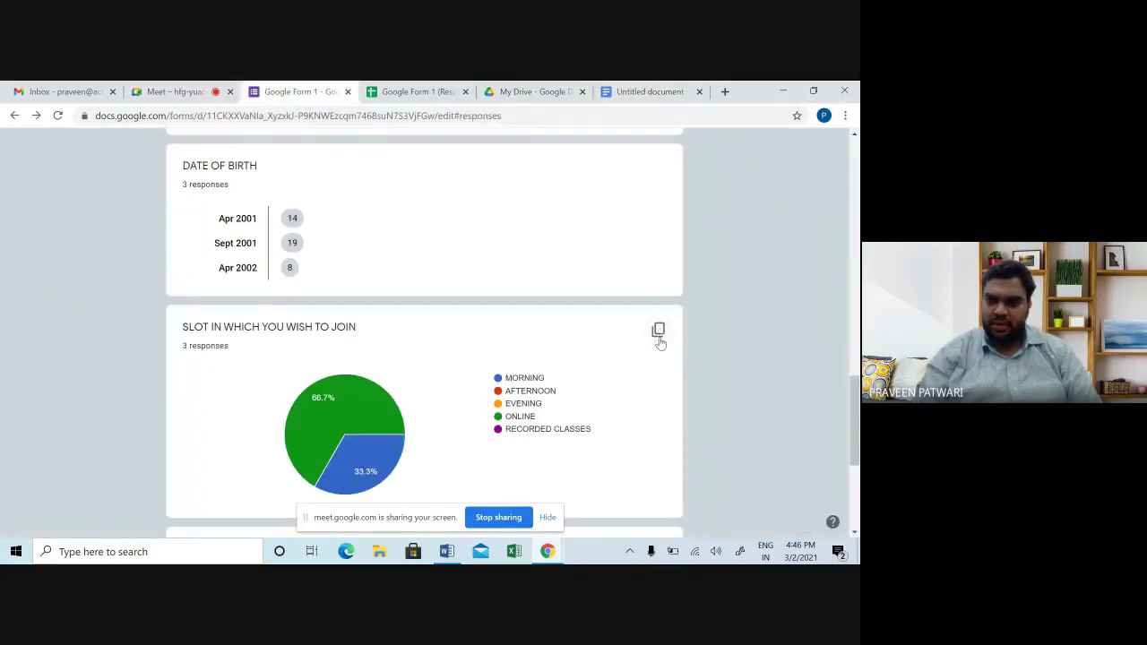
{"action": "mouse_move", "coordinate": [341, 413]}
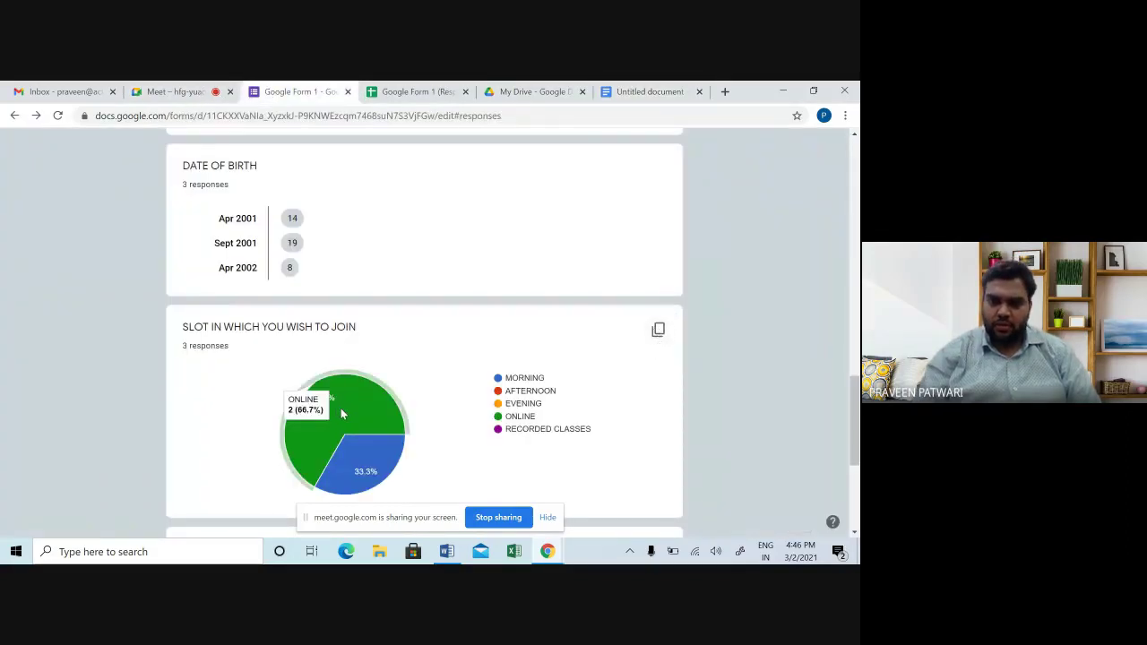
{"action": "left_click", "coordinate": [659, 331]}
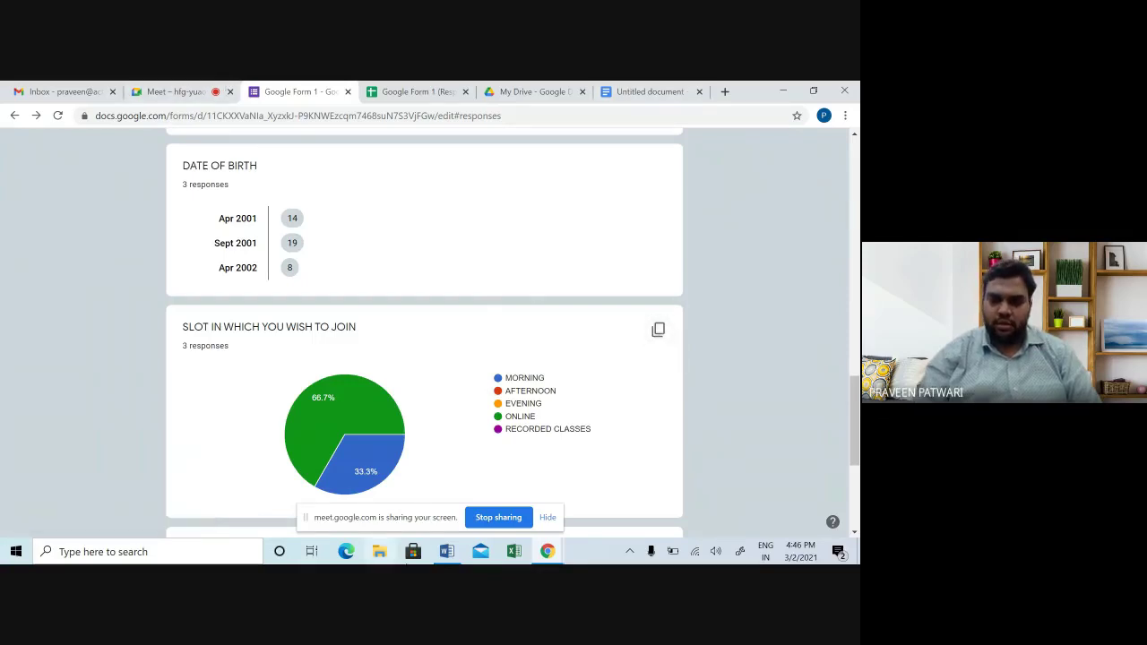
{"action": "left_click", "coordinate": [455, 554]}
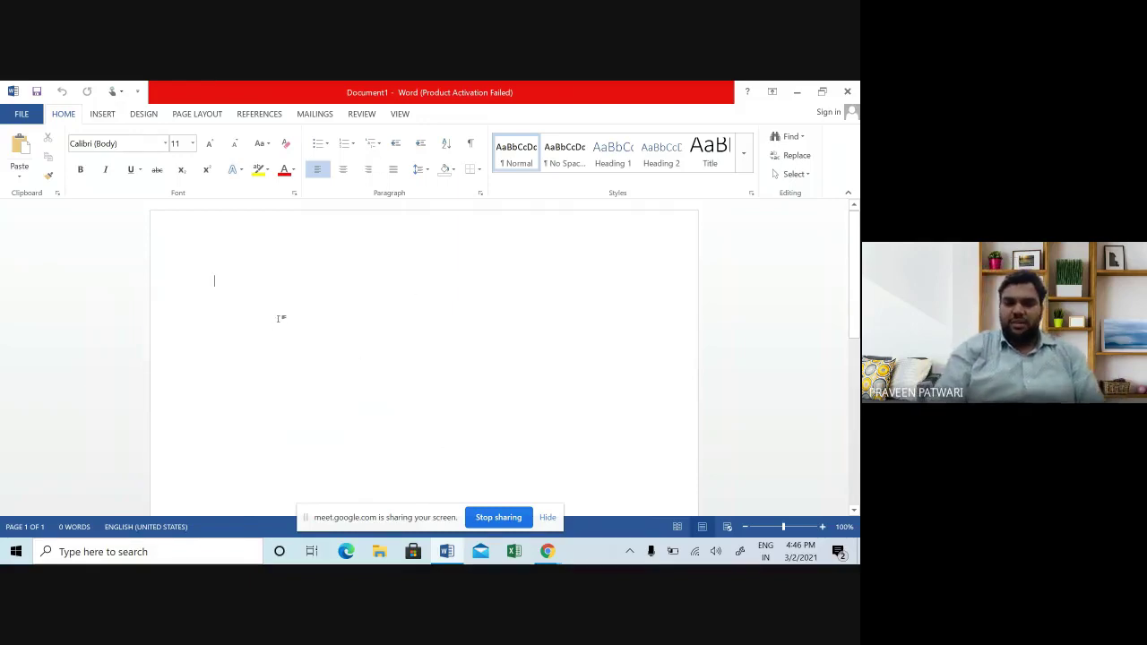
{"action": "right_click", "coordinate": [280, 321]}
{"action": "left_click", "coordinate": [306, 377]}
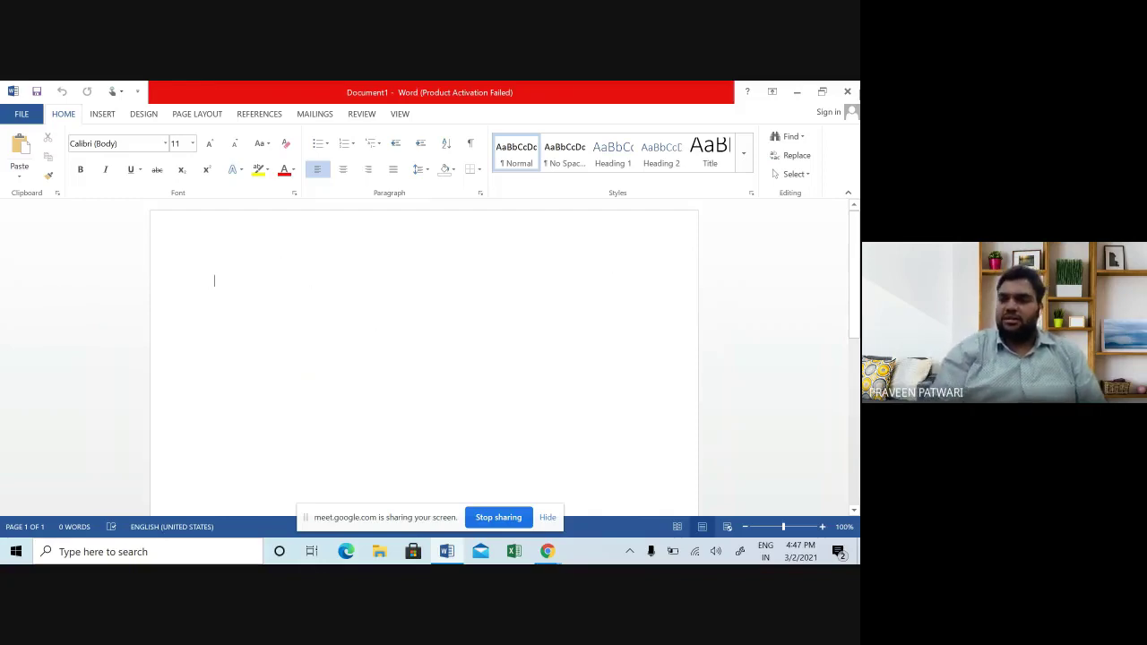
{"action": "key", "text": "alt+F4"}
{"action": "left_click", "coordinate": [426, 342]}
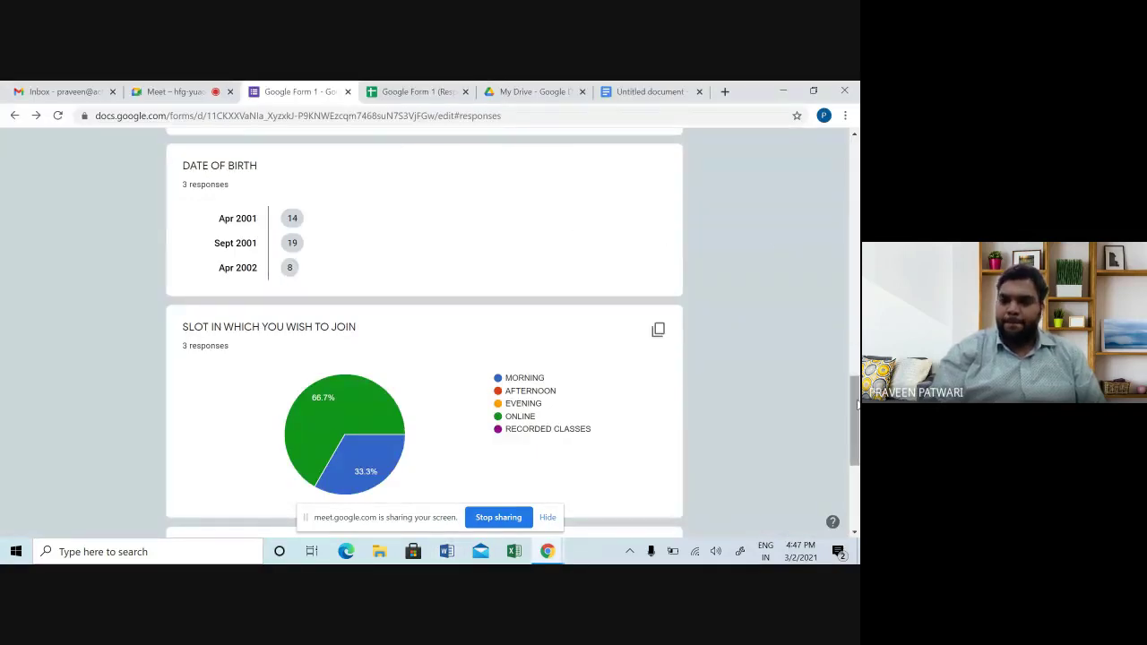
Step: Close the Google Form 1, responses sheet, My Drive and Untitled document tabs
{"action": "left_click_drag", "start_coordinate": [854, 421], "coordinate": [853, 273]}
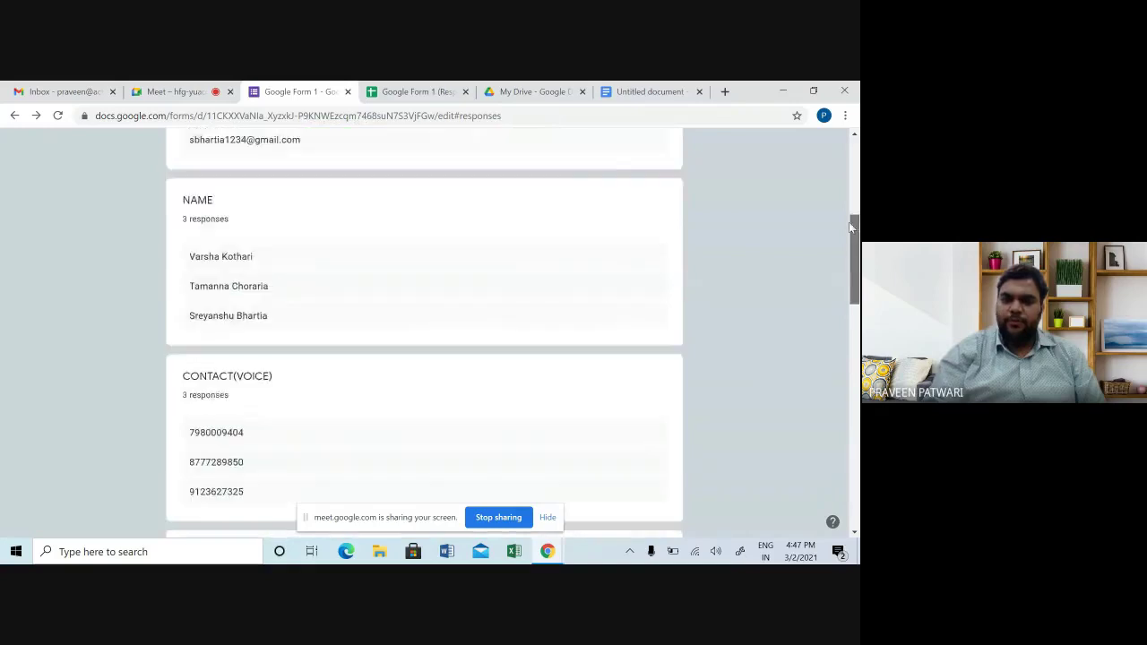
{"action": "left_click_drag", "start_coordinate": [854, 274], "coordinate": [842, 162]}
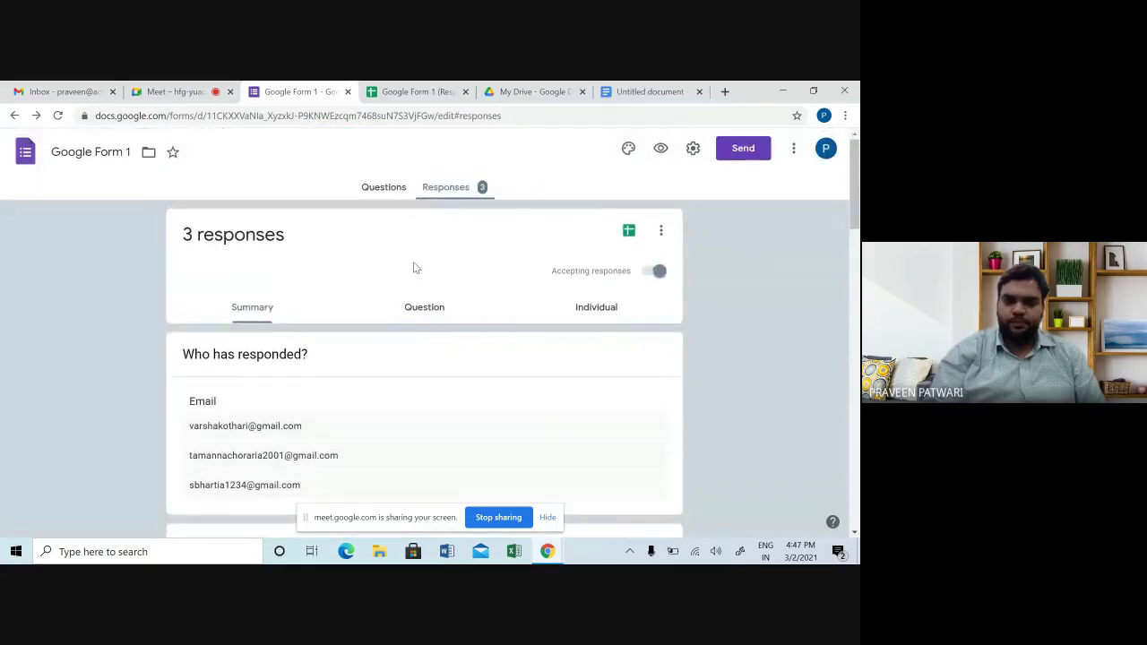
{"action": "left_click", "coordinate": [370, 197]}
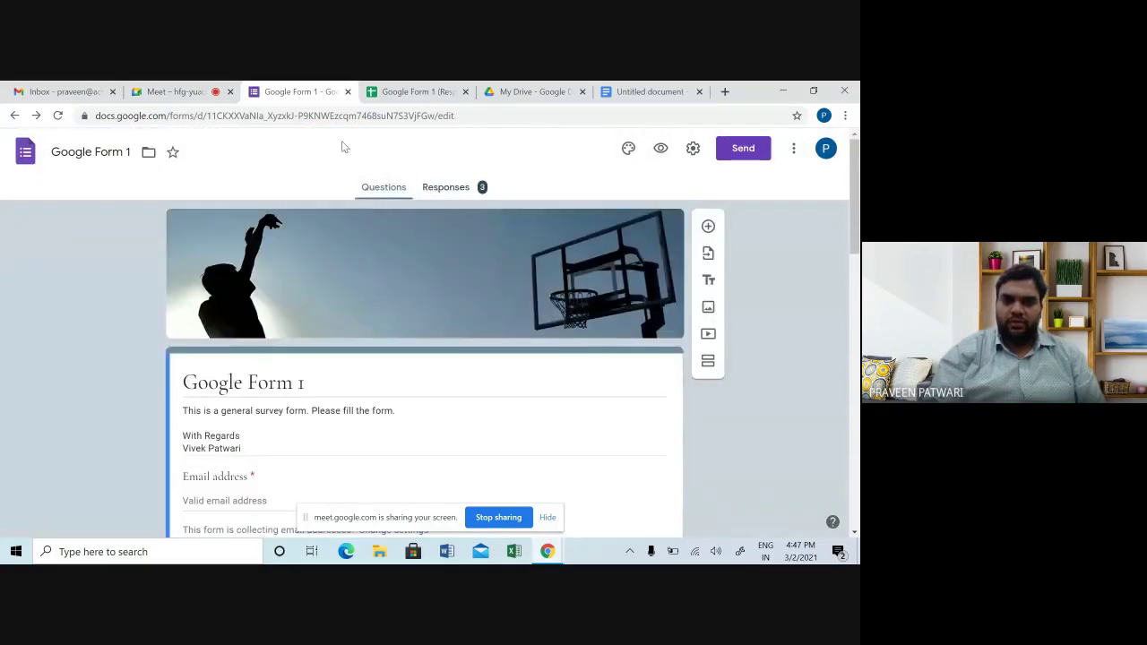
{"action": "left_click", "coordinate": [347, 91]}
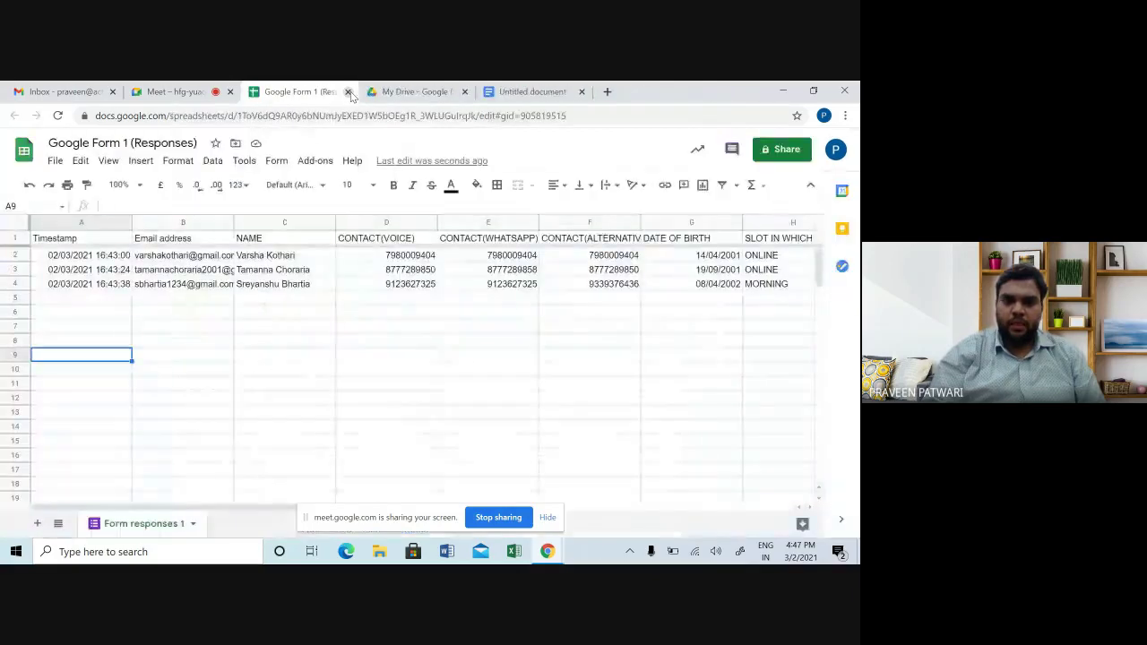
{"action": "left_click", "coordinate": [349, 91]}
{"action": "left_click", "coordinate": [348, 92]}
{"action": "left_click", "coordinate": [348, 91]}
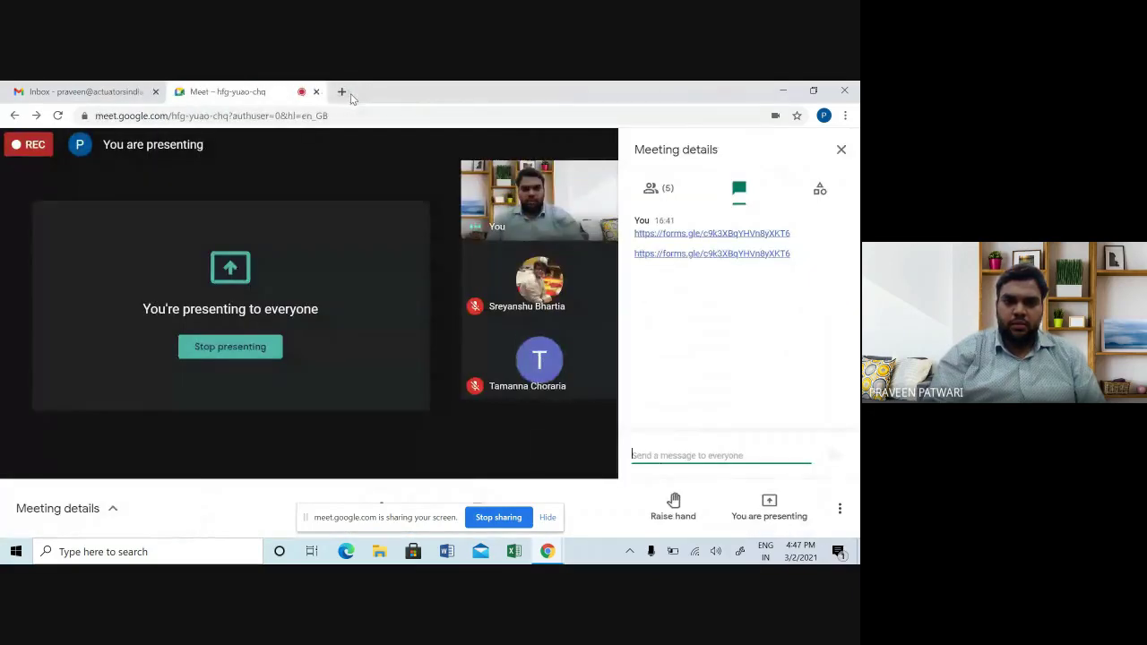
Step: Start a new blank form from the Google Forms home page in a new tab
{"action": "left_click", "coordinate": [341, 92]}
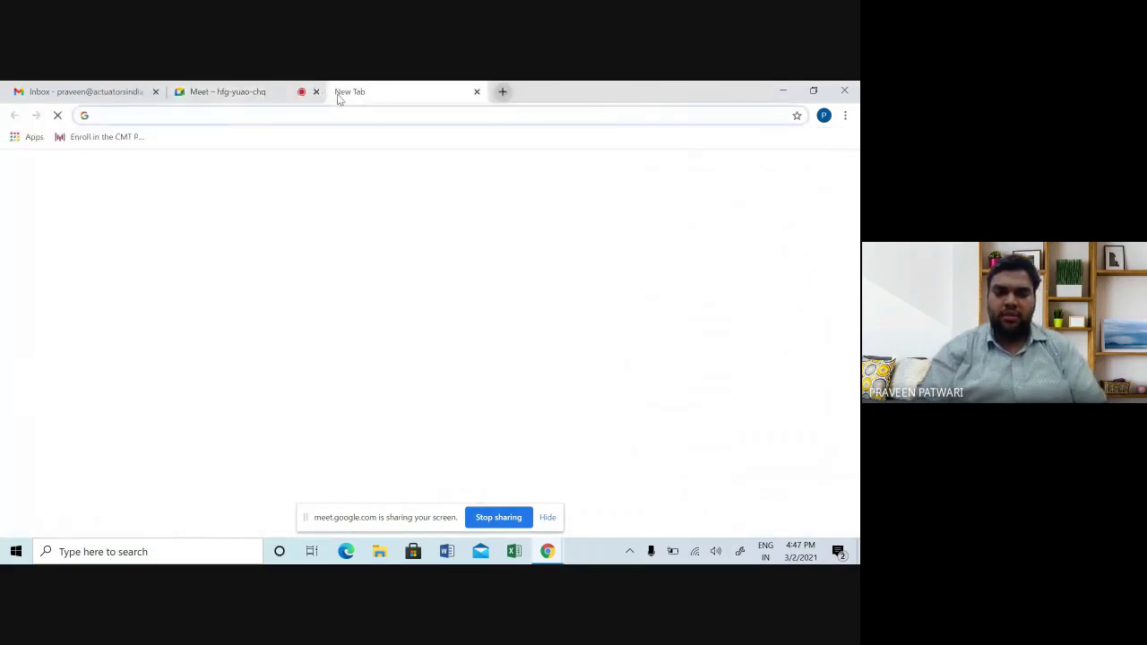
{"action": "type", "text": "FORM"}
{"action": "key", "text": "Return"}
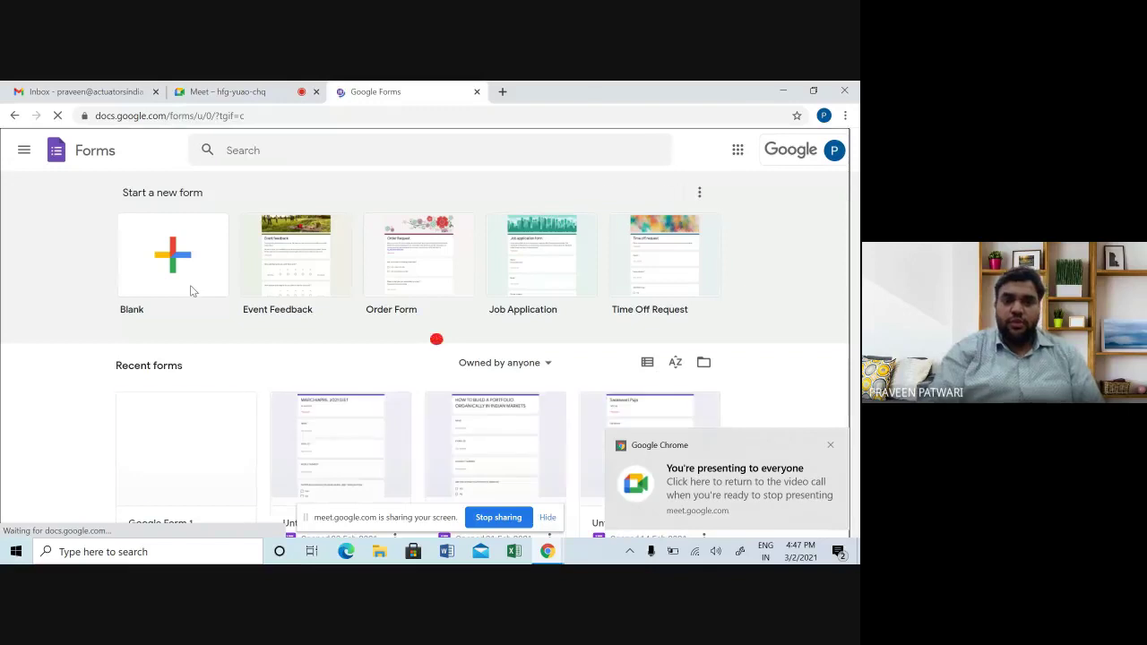
{"action": "left_click", "coordinate": [190, 287]}
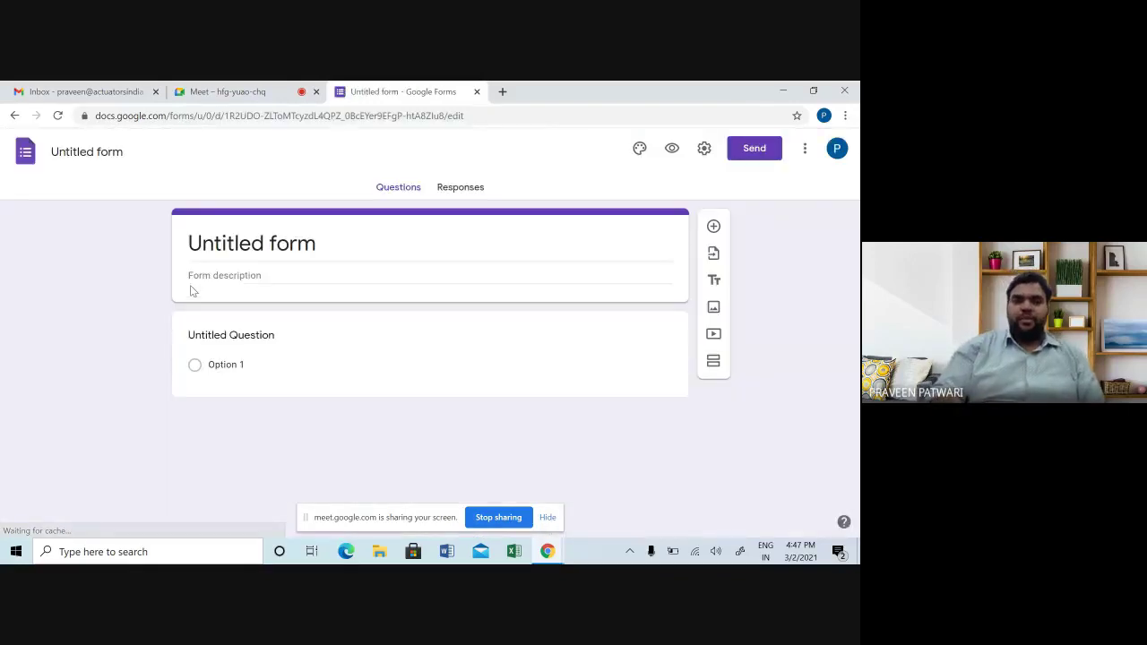
Step: Name the form 'Google Form 2' with the description 'Answer the following questions.'
{"action": "left_click", "coordinate": [89, 150]}
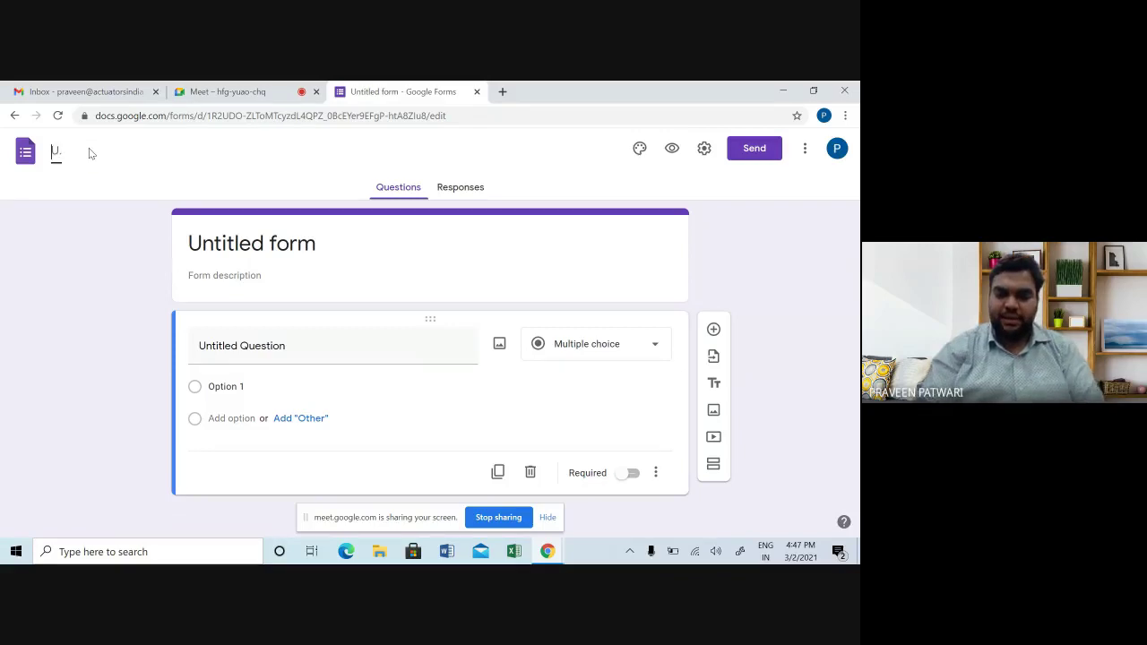
{"action": "type", "text": "Google Form 2"}
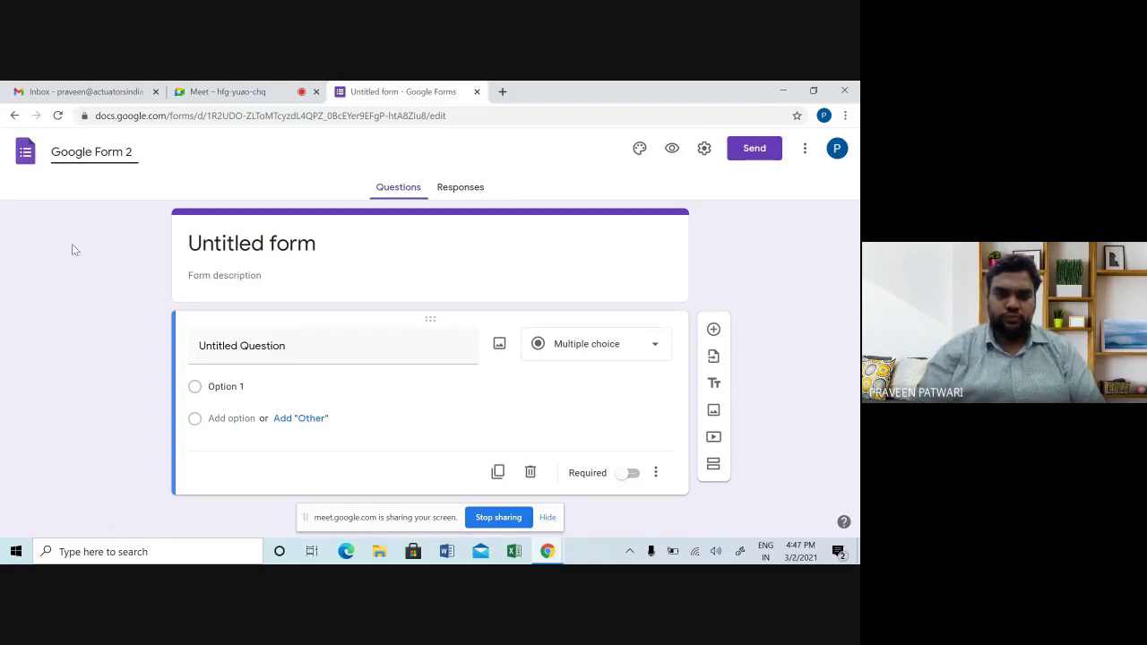
{"action": "left_click", "coordinate": [85, 279]}
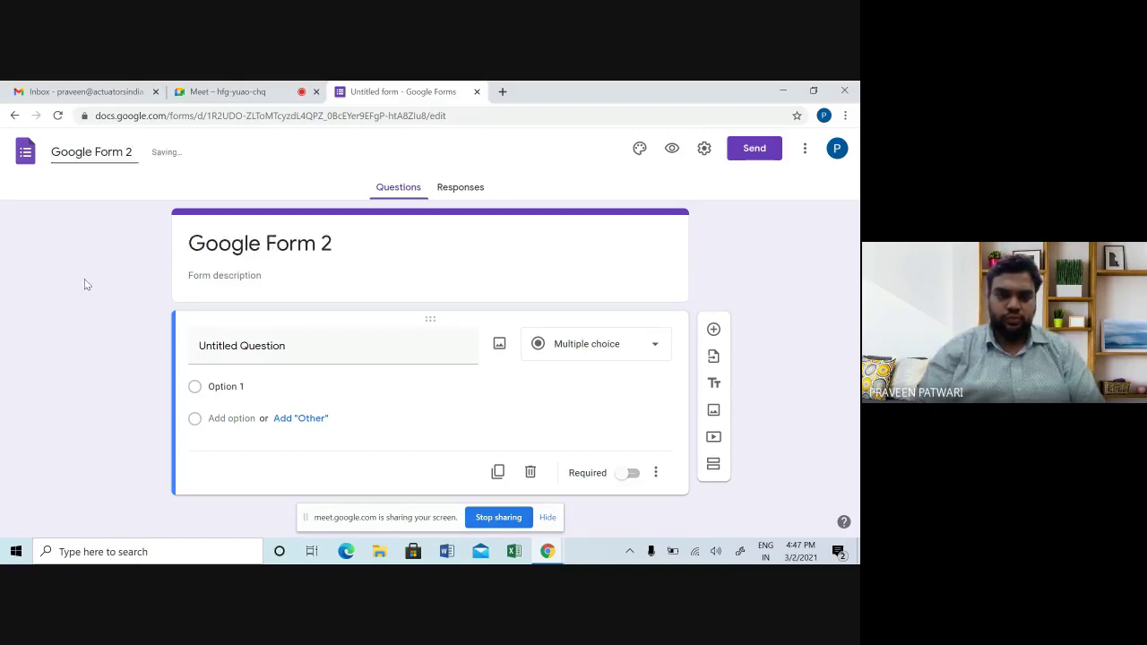
{"action": "left_click", "coordinate": [209, 280]}
{"action": "type", "text": "A"}
{"action": "key", "text": "BackSpace"}
{"action": "type", "text": "ns"}
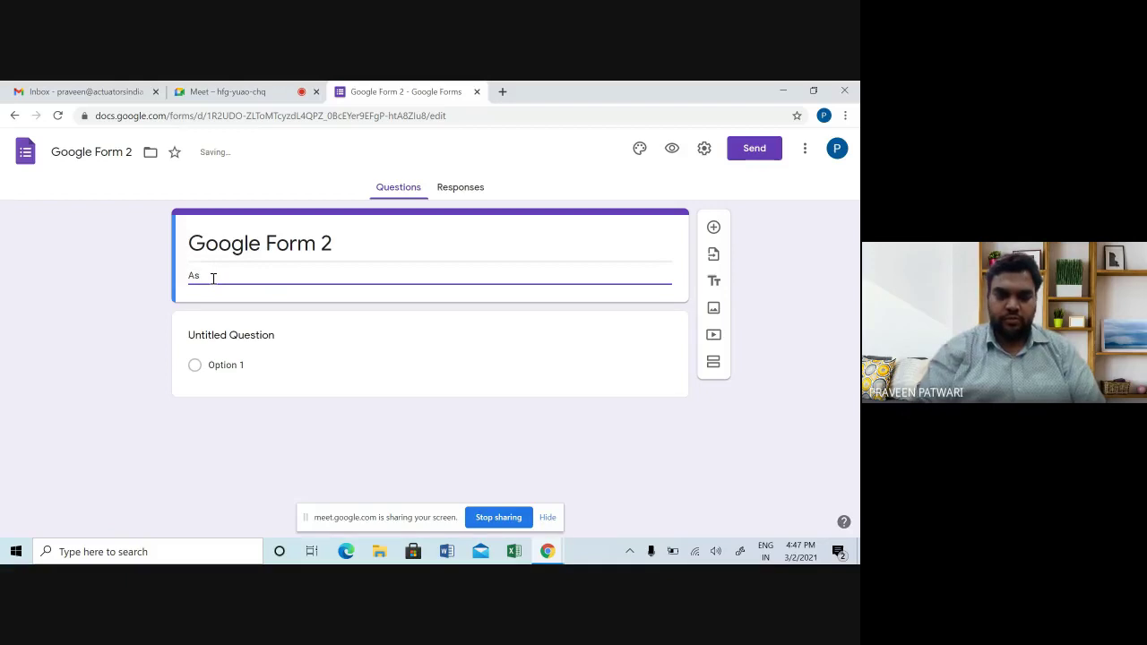
{"action": "key", "text": "BackSpace"}
{"action": "type", "text": "nswer the following questions."}
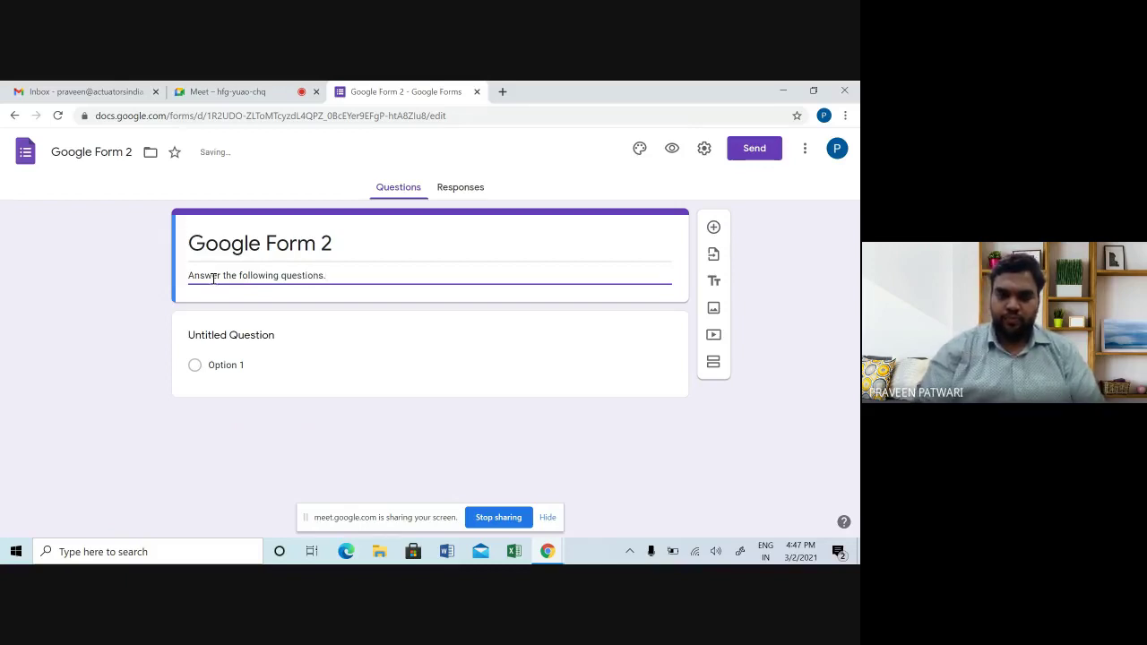
{"action": "left_click", "coordinate": [502, 93]}
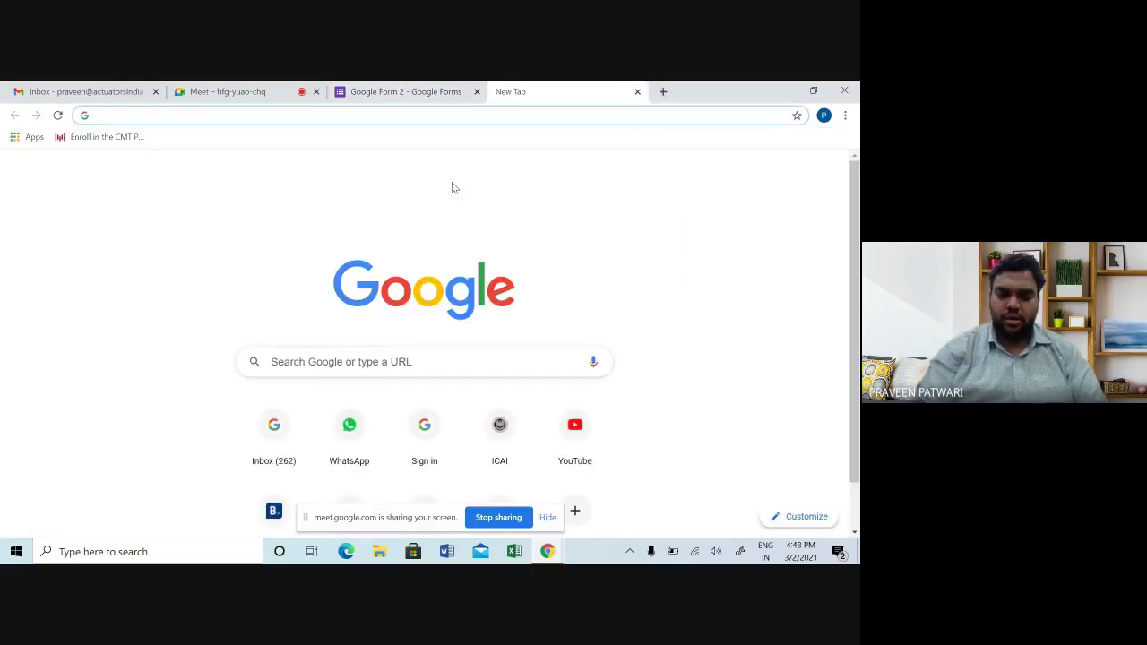
Step: Search Google for 'mcqs on g suite' and open the G Suite High School Quiz on Quizizz
{"action": "type", "text": "mct"}
{"action": "key", "text": "BackSpace"}
{"action": "key", "text": "BackSpace"}
{"action": "type", "text": "ac"}
{"action": "key", "text": "BackSpace"}
{"action": "key", "text": "BackSpace"}
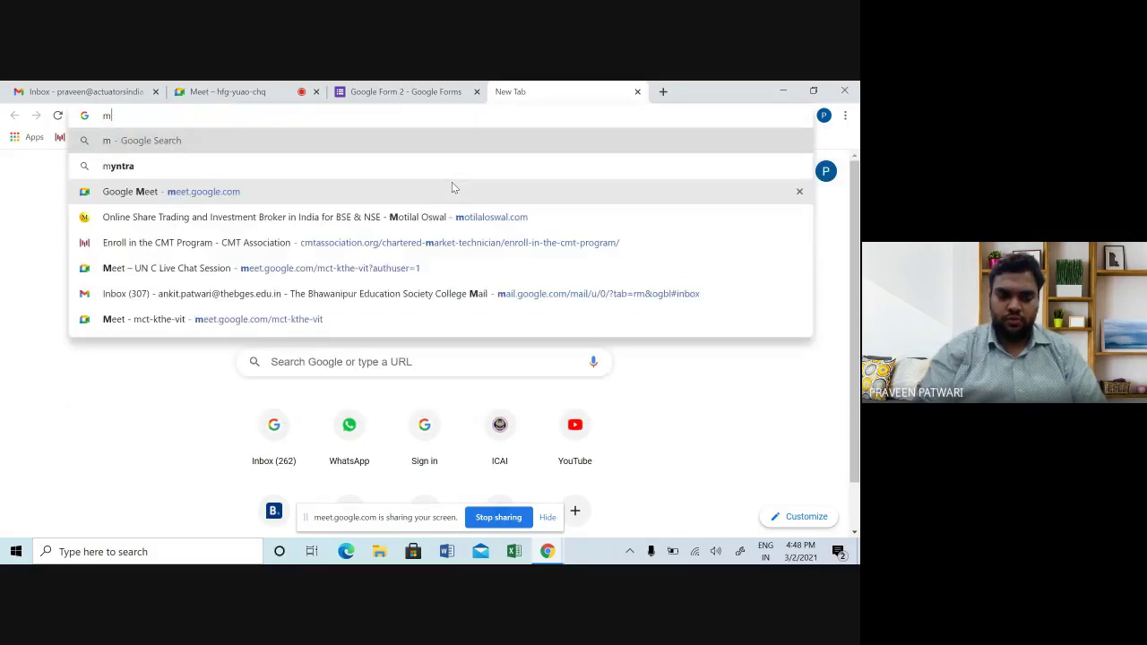
{"action": "type", "text": "cq"}
{"action": "type", "text": "s "}
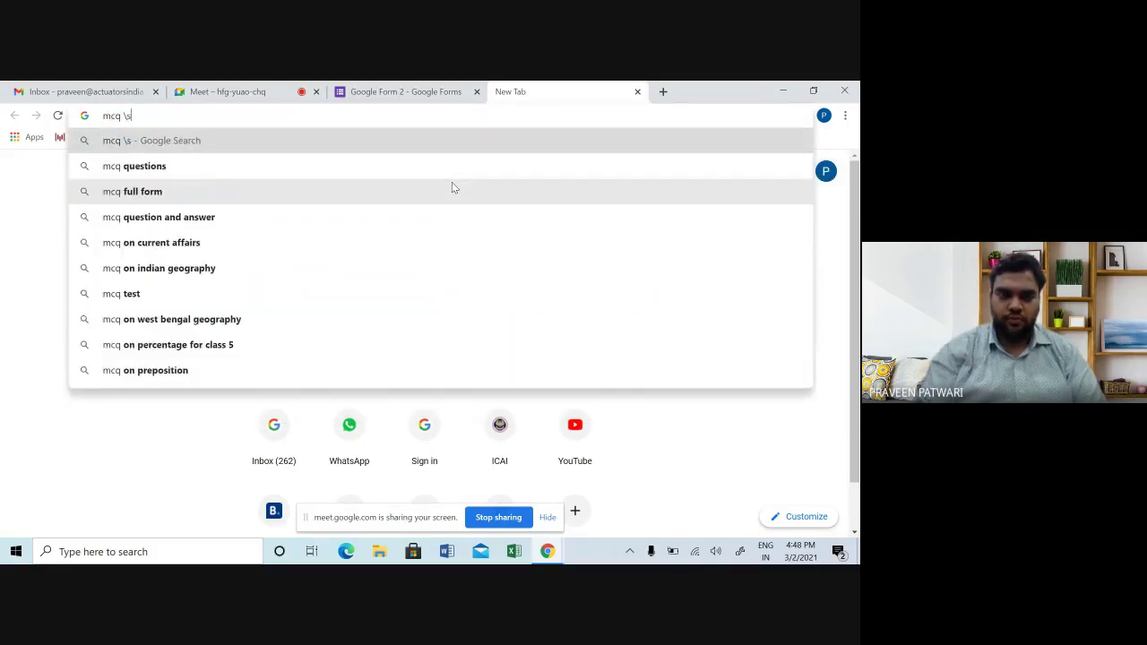
{"action": "type", "text": "og"}
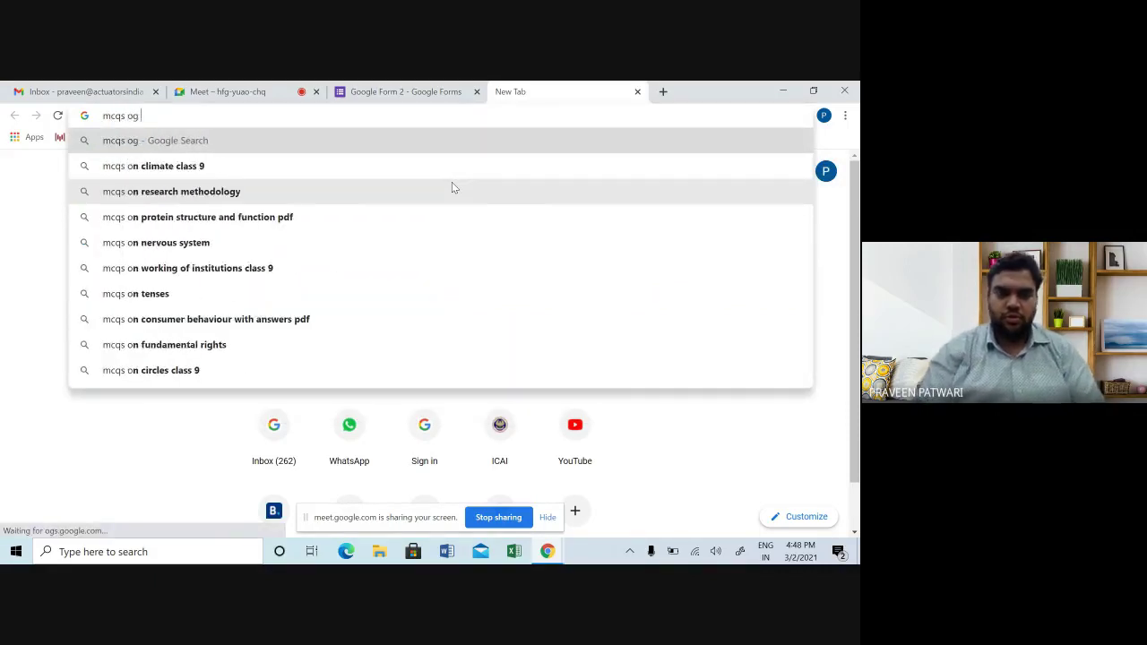
{"action": "type", "text": "f"}
{"action": "key", "text": "BackSpace"}
{"action": "type", "text": "n s"}
{"action": "key", "text": "BackSpace"}
{"action": "type", "text": "dg"}
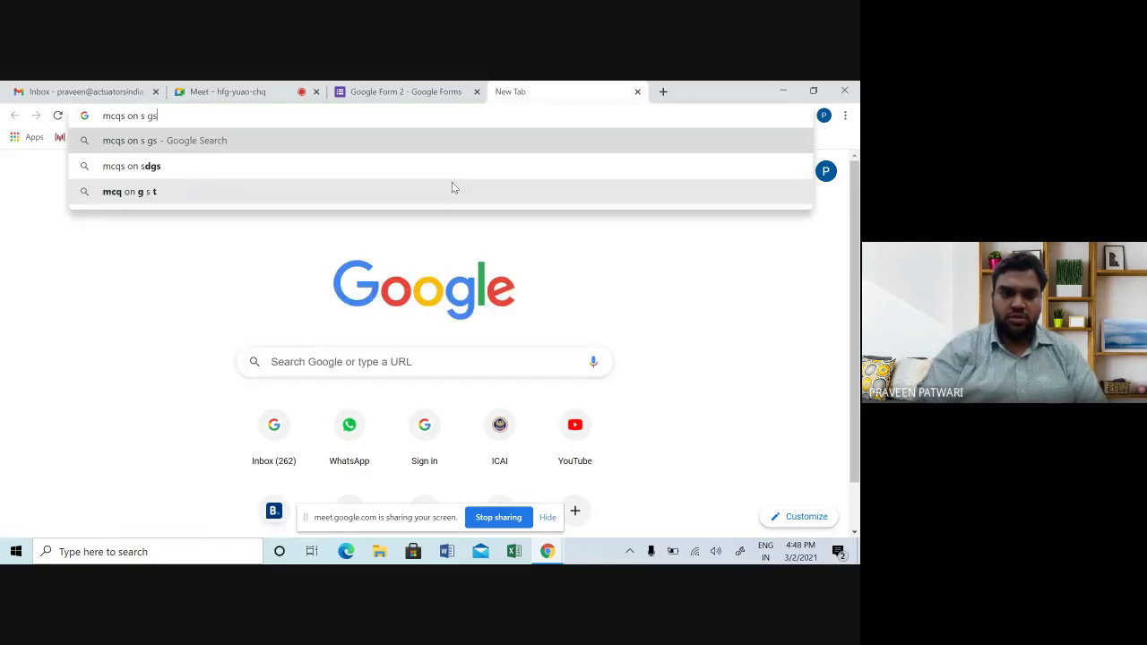
{"action": "key", "text": "BackSpace"}
{"action": "key", "text": "BackSpace"}
{"action": "type", "text": "g s"}
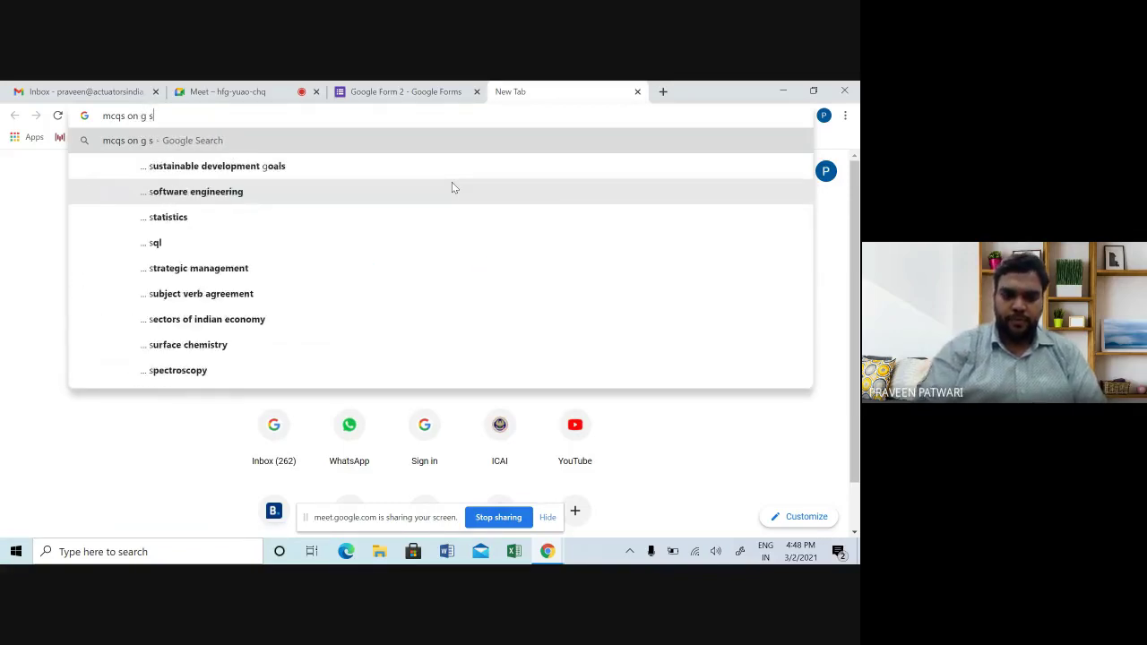
{"action": "type", "text": "uite"}
{"action": "key", "text": "Return"}
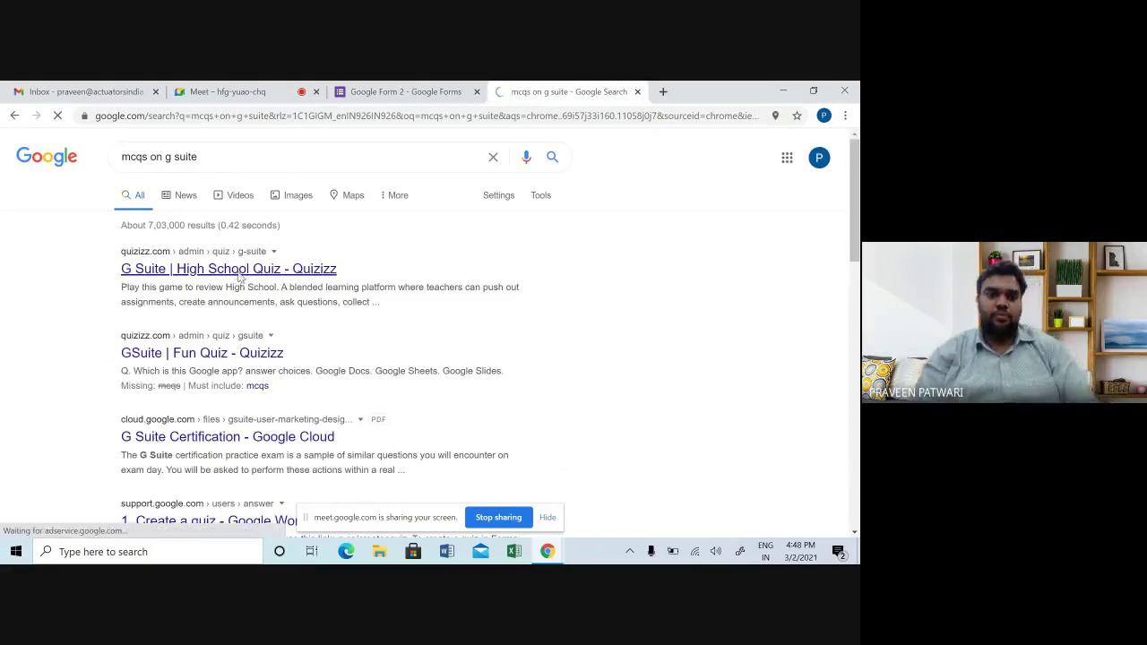
{"action": "left_click", "coordinate": [240, 271]}
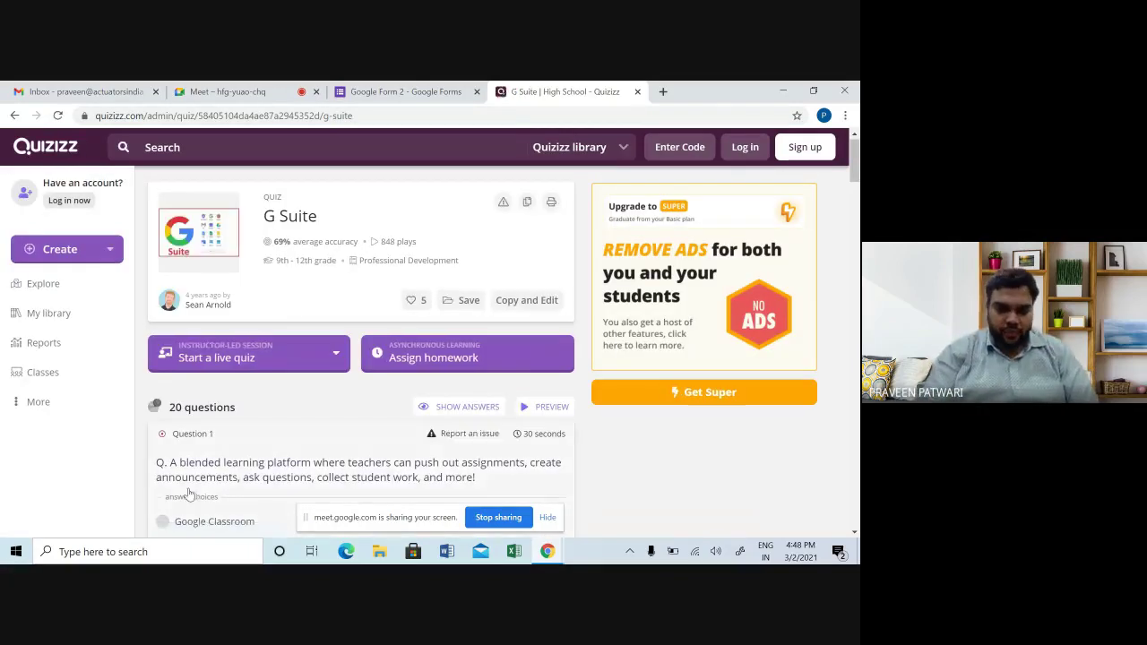
Step: Select the full wording of Quizizz question 1 about the blended learning platform
{"action": "left_click_drag", "start_coordinate": [856, 191], "coordinate": [855, 184]}
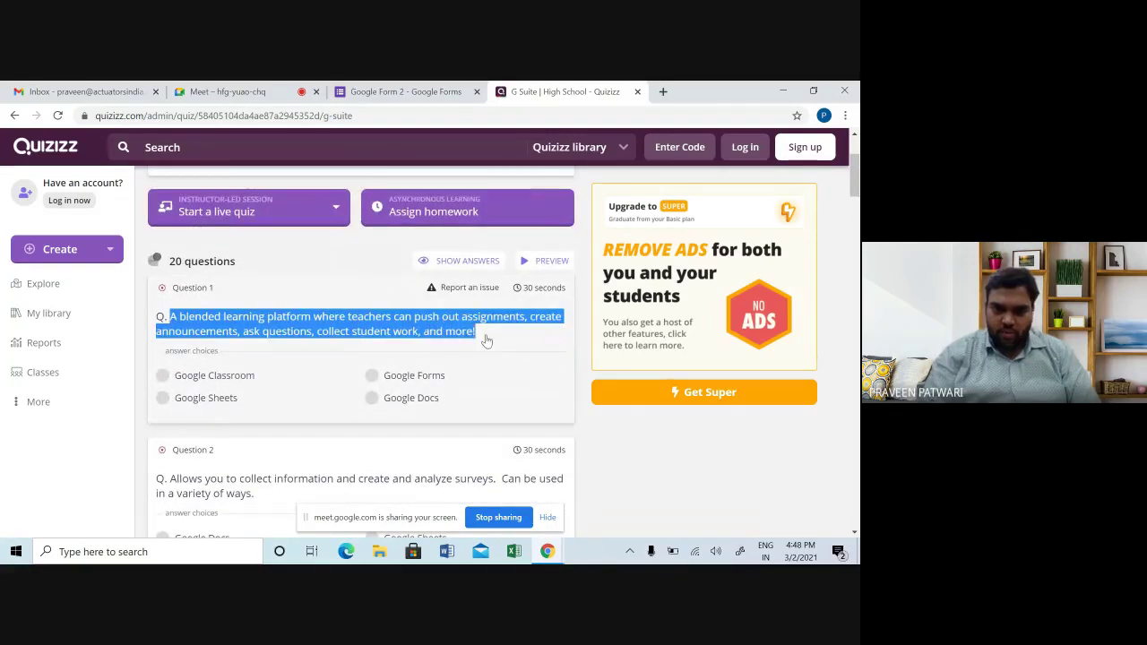
{"action": "left_click_drag", "start_coordinate": [179, 321], "coordinate": [488, 339]}
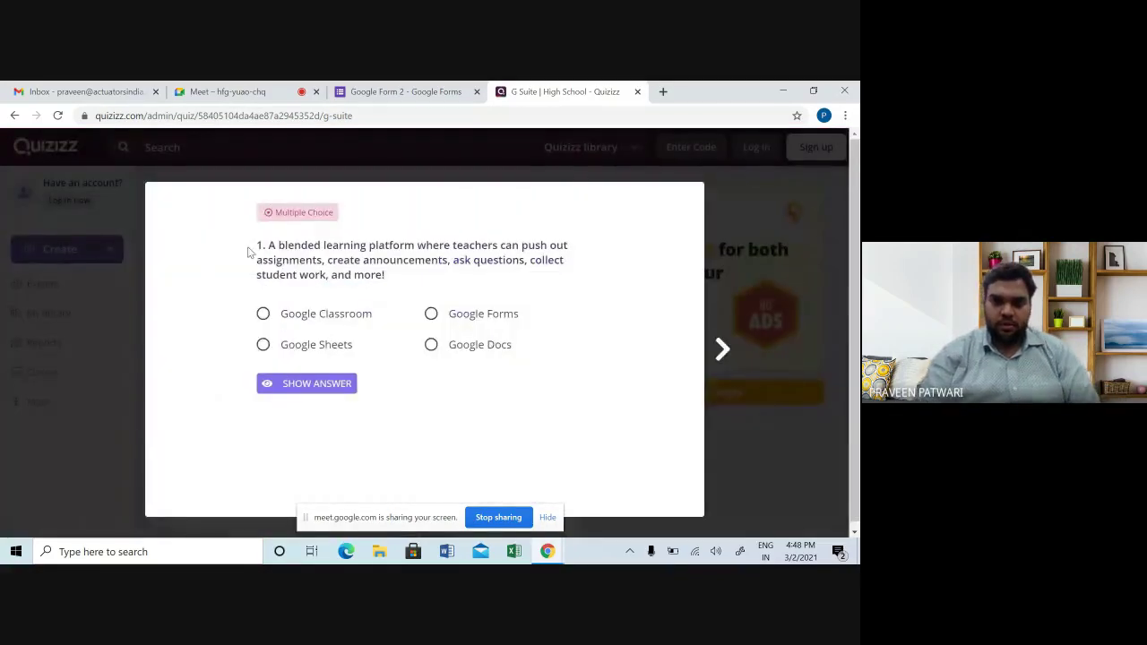
{"action": "left_click_drag", "start_coordinate": [270, 245], "coordinate": [390, 281]}
{"action": "key", "text": "ctrl+c"}
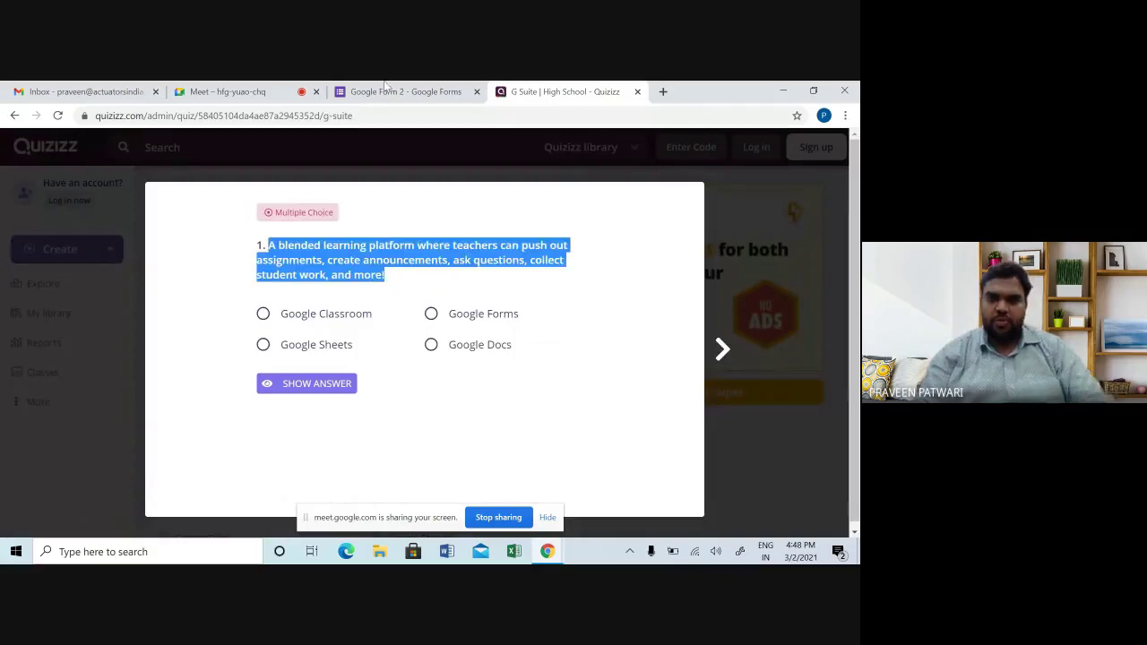
Step: Paste the Quizizz question 1 wording into the form's first question, prefixed '1.'
{"action": "left_click", "coordinate": [395, 87]}
{"action": "left_click", "coordinate": [235, 338]}
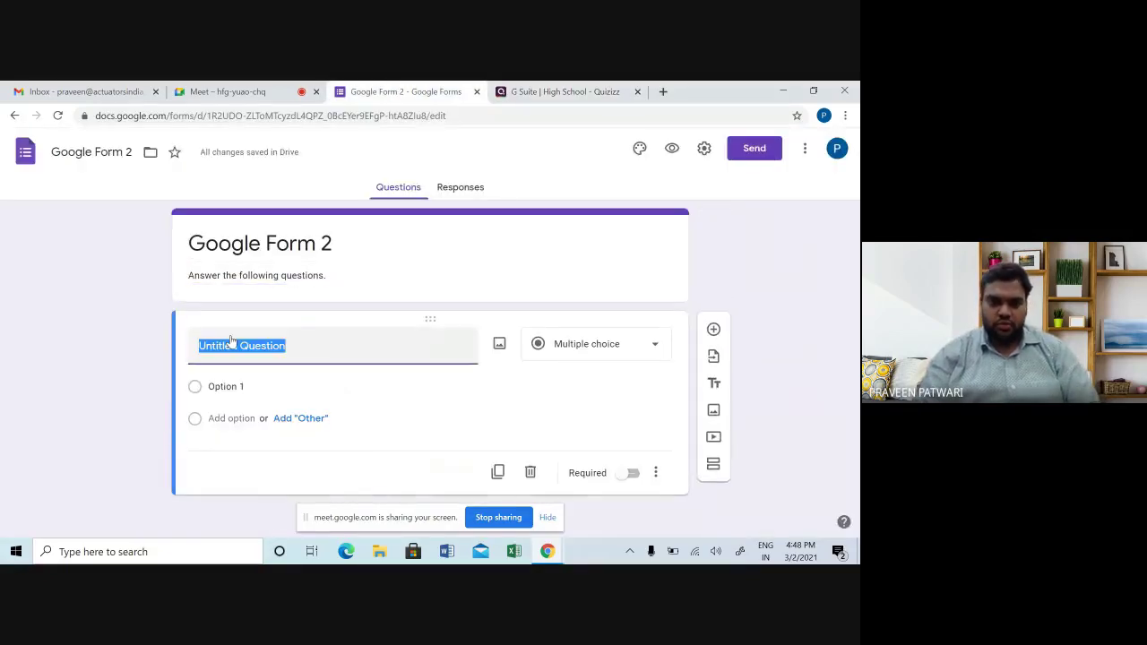
{"action": "key", "text": "ctrl+v"}
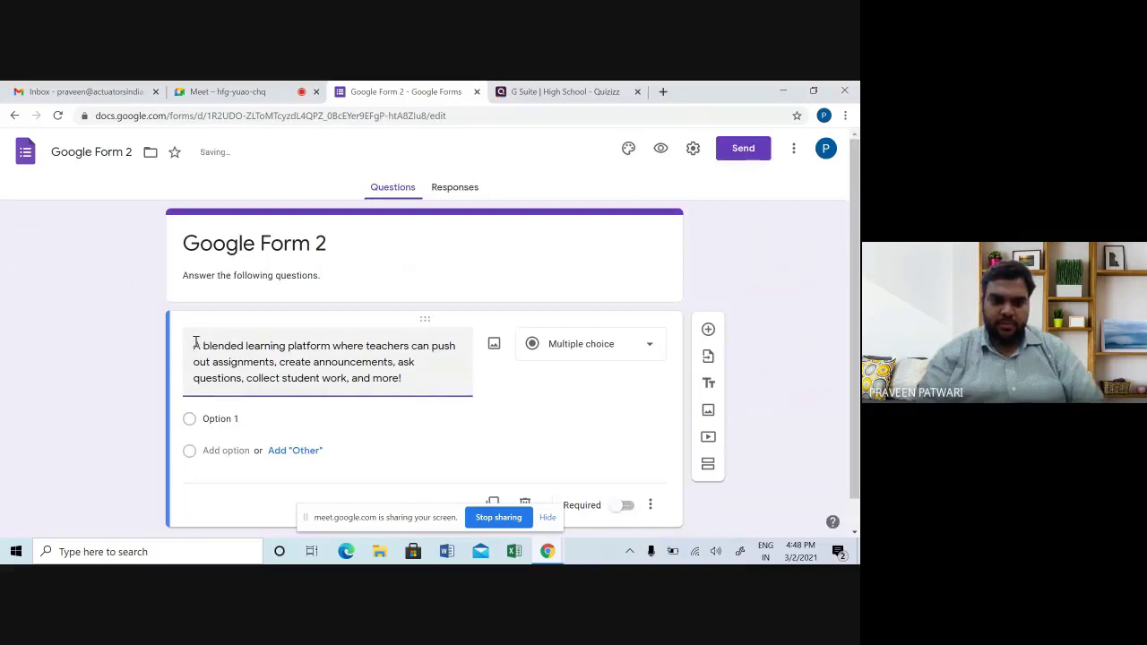
{"action": "left_click", "coordinate": [195, 345]}
{"action": "type", "text": "1."}
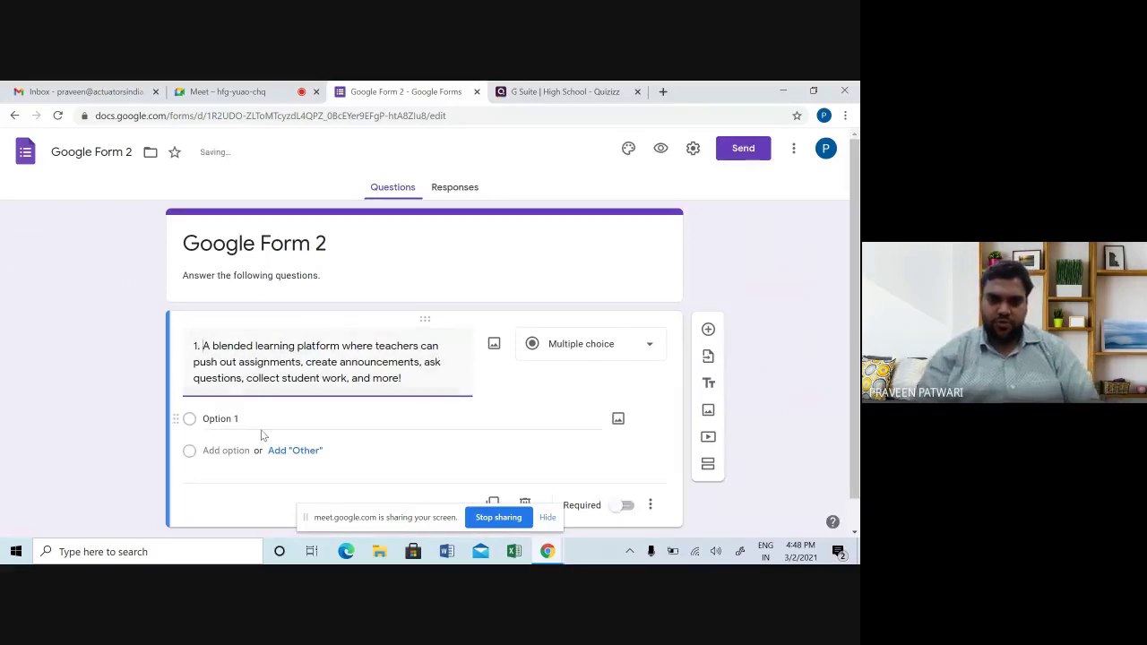
Step: Copy Google Classroom from Quizizz and paste it as question 1's first option
{"action": "left_click", "coordinate": [263, 434]}
{"action": "key", "text": "alt+Tab"}
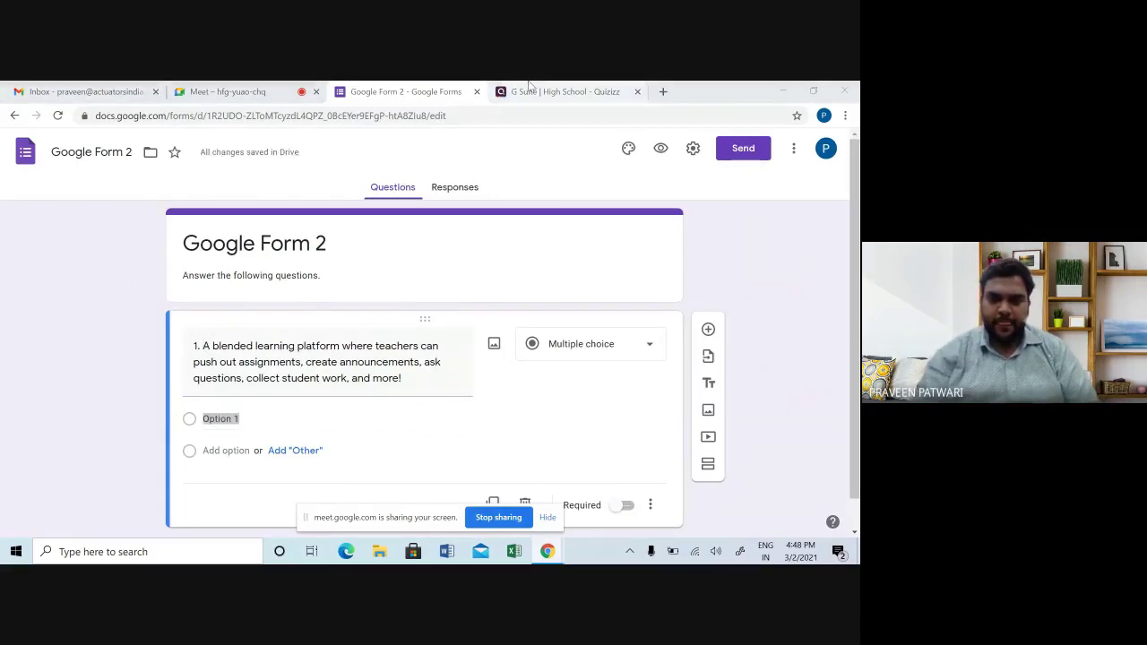
{"action": "left_click", "coordinate": [533, 89]}
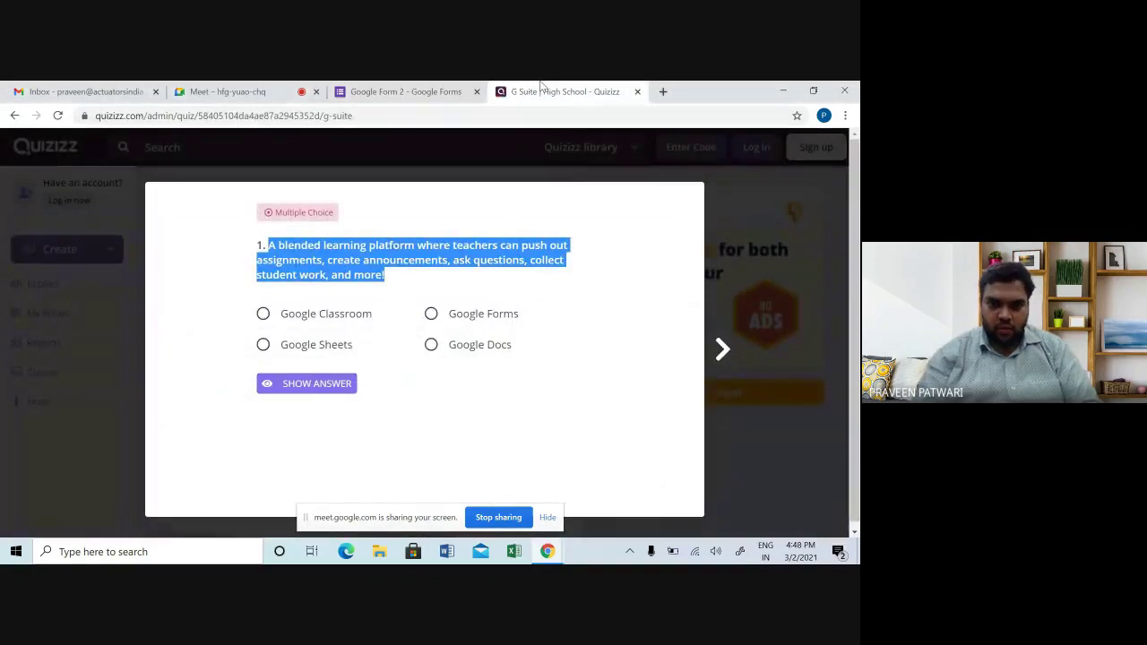
{"action": "key", "text": "alt+Tab"}
{"action": "left_click_drag", "start_coordinate": [371, 315], "coordinate": [278, 320]}
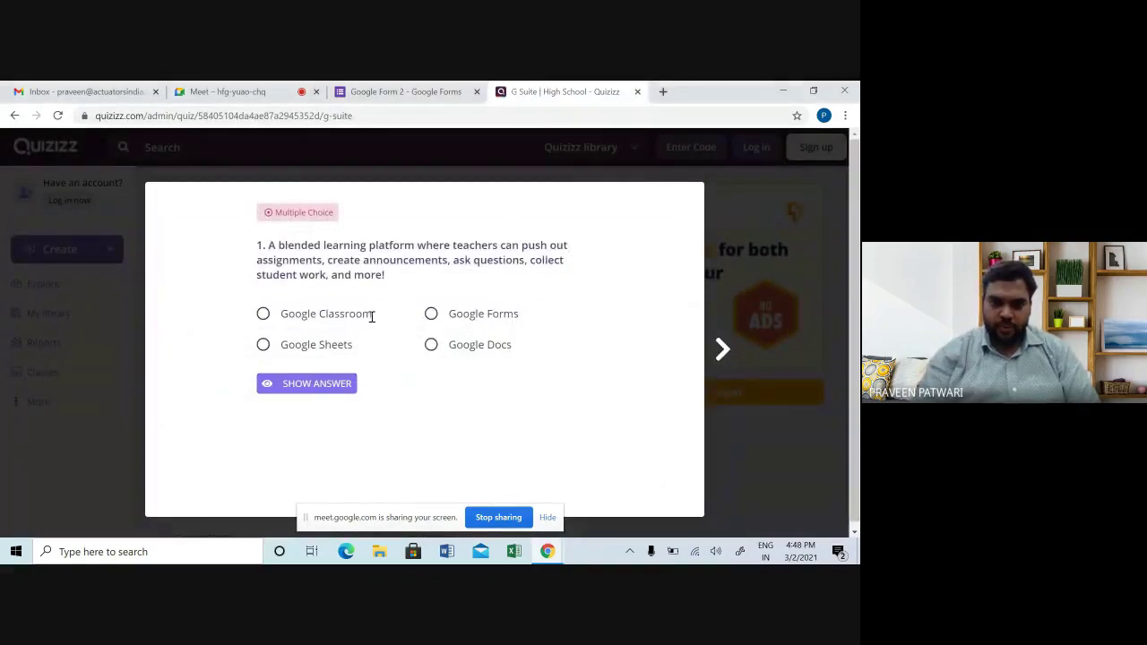
{"action": "key", "text": "ctrl+c"}
{"action": "left_click", "coordinate": [403, 91]}
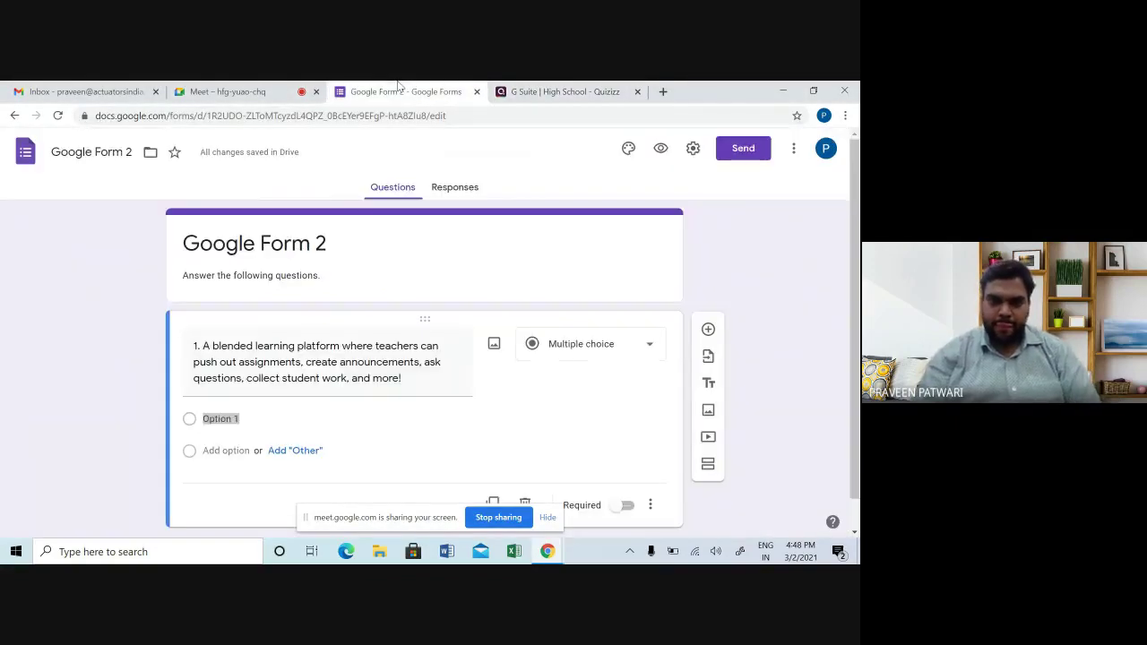
{"action": "left_click", "coordinate": [242, 418]}
{"action": "key", "text": "ctrl+v"}
{"action": "key", "text": "Return"}
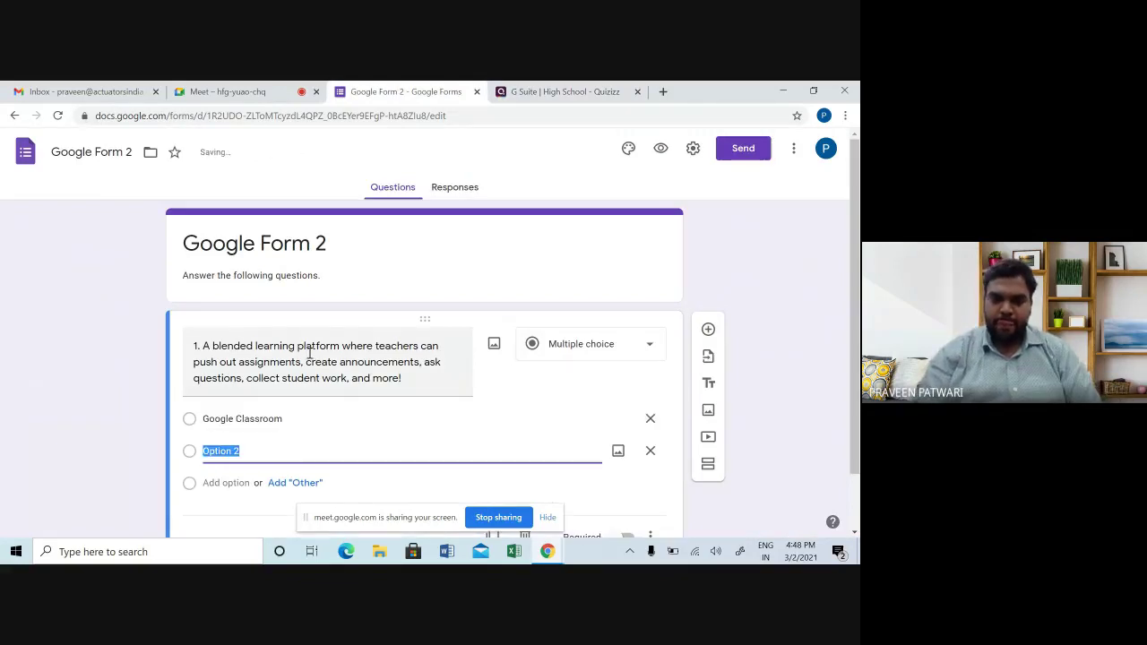
Step: Add Google Forms, Google Sheets and Google Docs as question 1's remaining options
{"action": "left_click", "coordinate": [550, 87]}
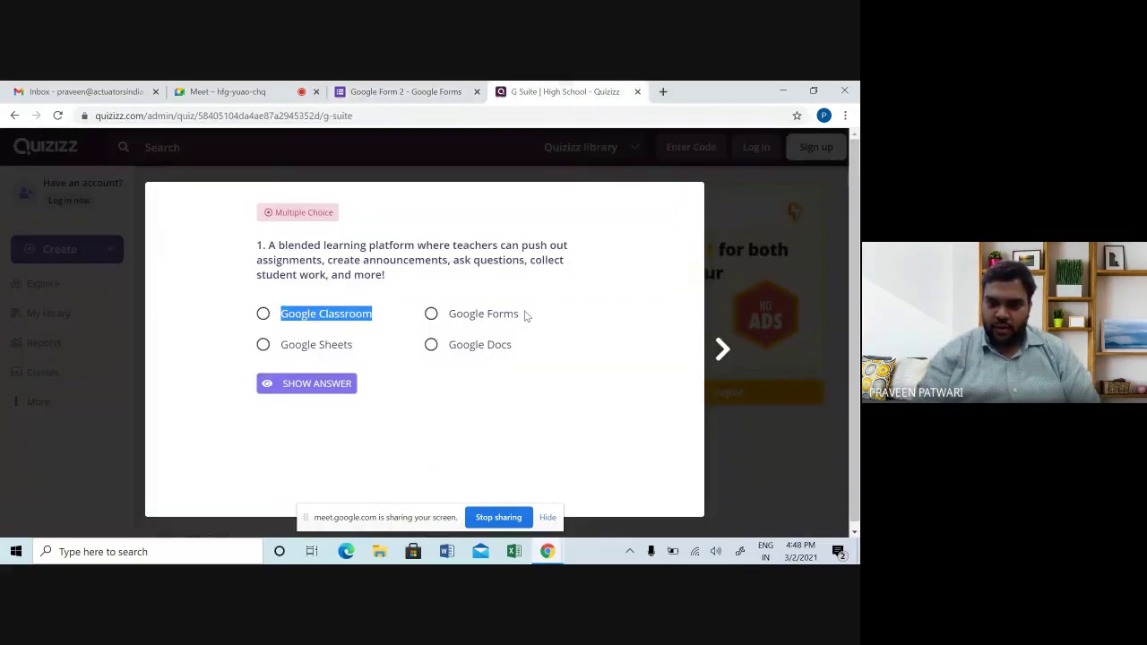
{"action": "left_click_drag", "start_coordinate": [521, 314], "coordinate": [450, 315]}
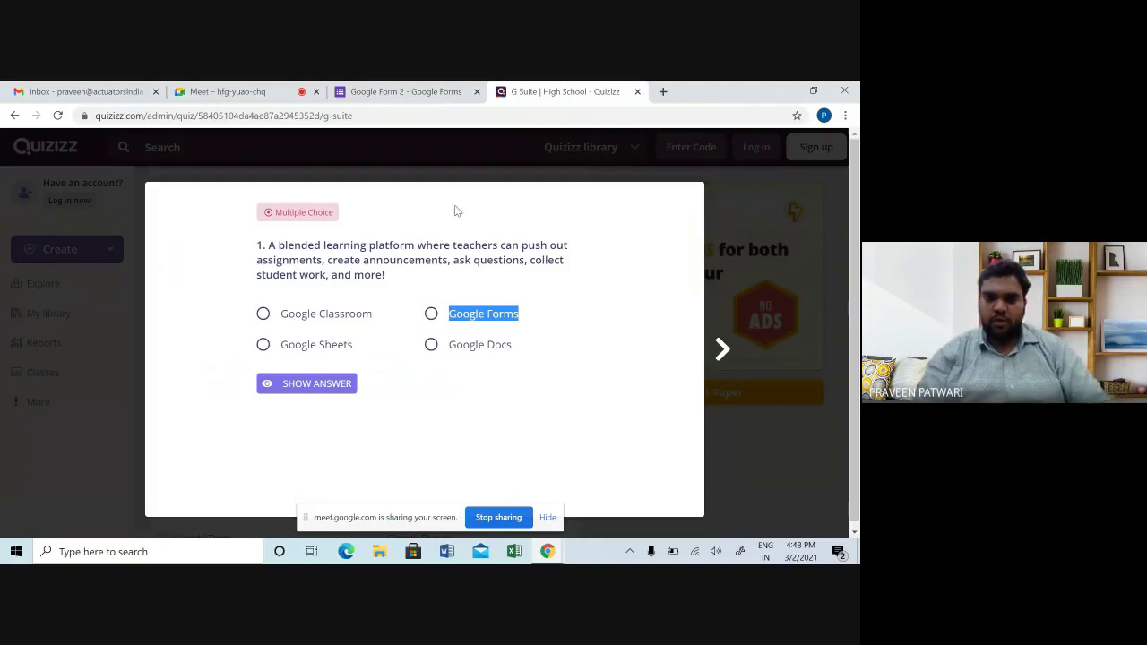
{"action": "left_click", "coordinate": [425, 93]}
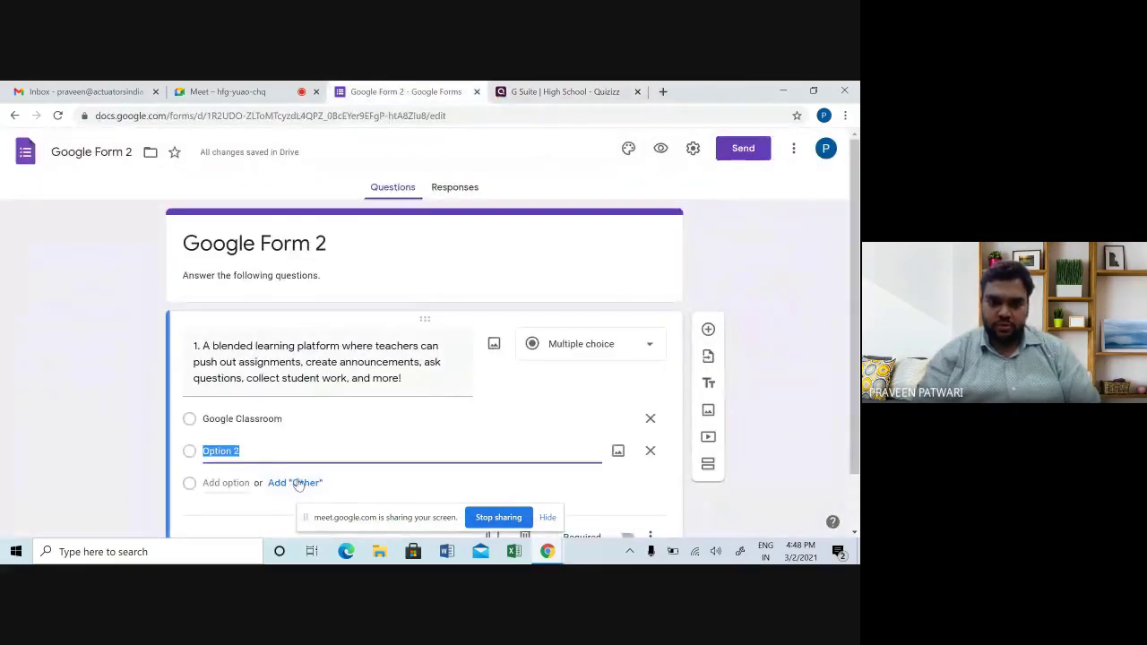
{"action": "key", "text": "ctrl+v"}
{"action": "key", "text": "Return"}
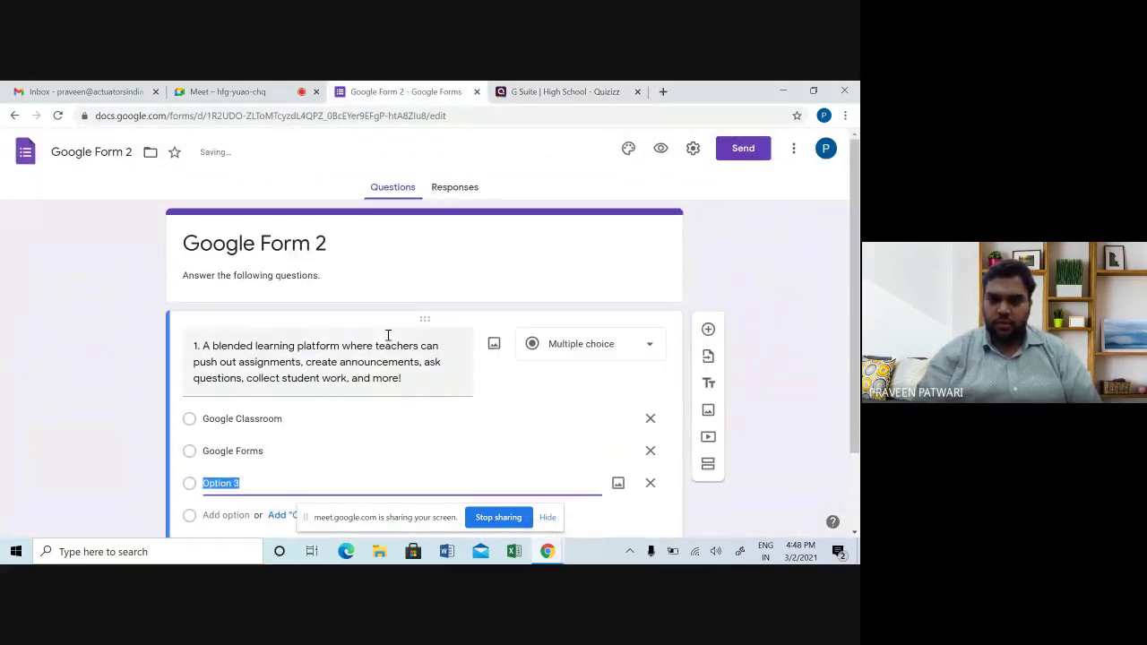
{"action": "left_click", "coordinate": [565, 93]}
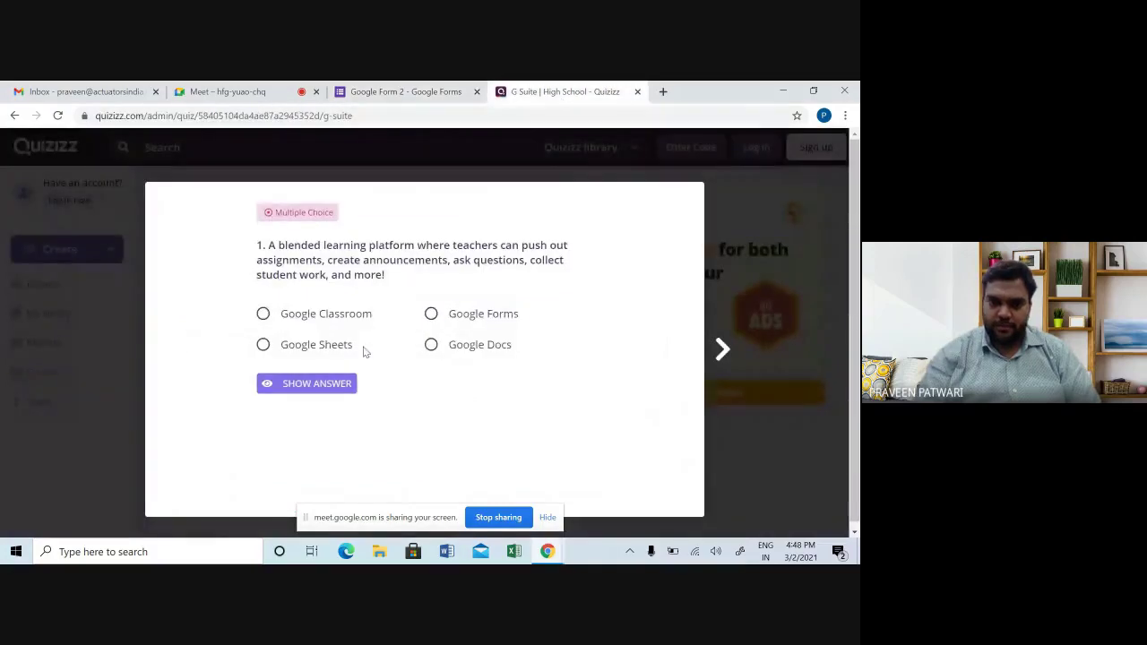
{"action": "left_click_drag", "start_coordinate": [363, 352], "coordinate": [285, 350]}
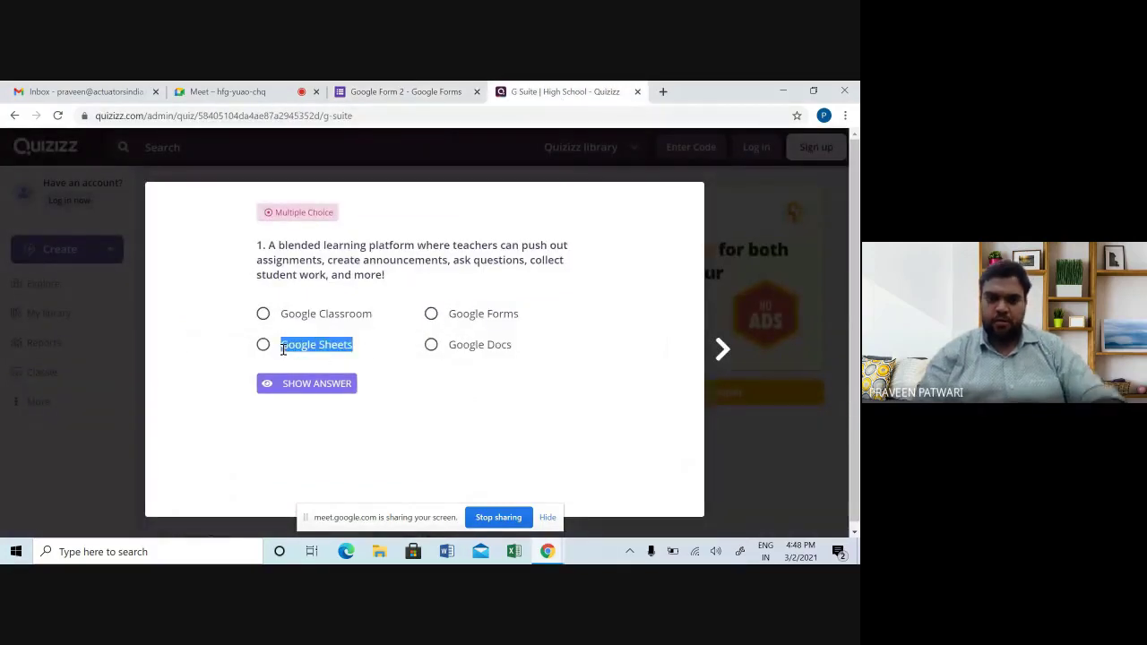
{"action": "left_click", "coordinate": [406, 91]}
{"action": "key", "text": "ctrl+v"}
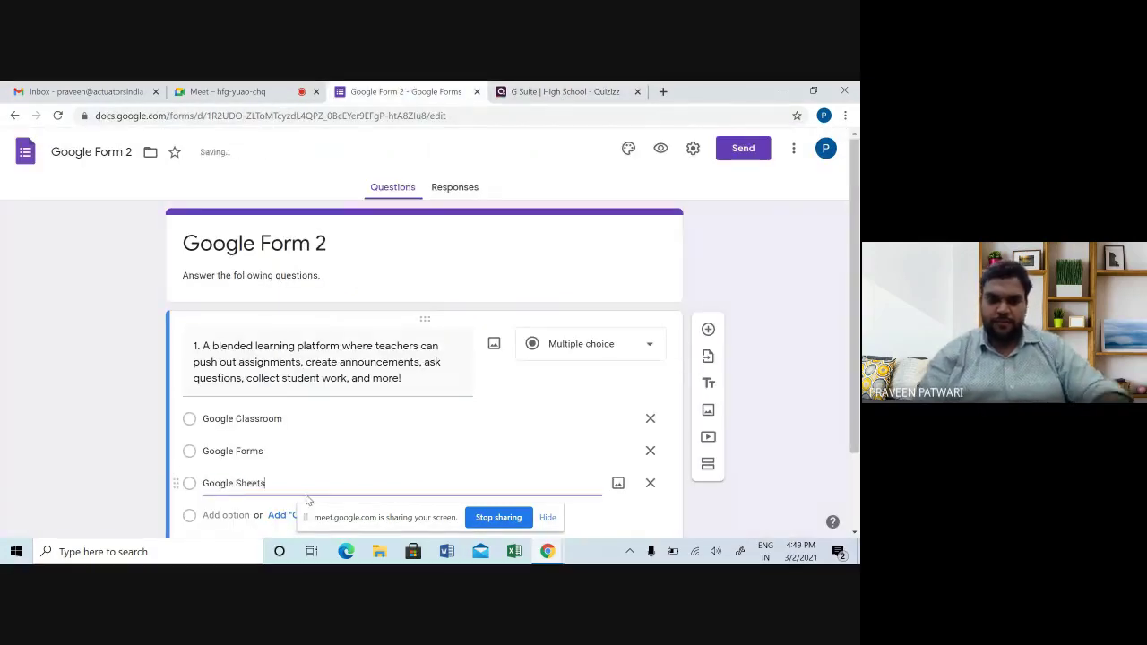
{"action": "key", "text": "Return"}
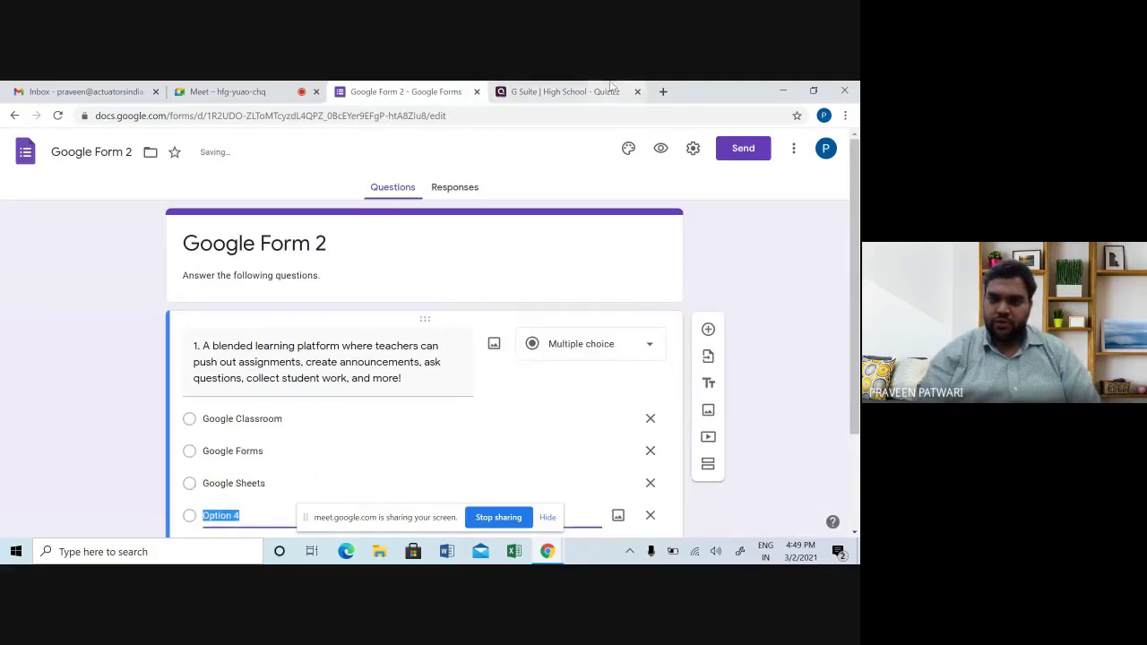
{"action": "left_click", "coordinate": [600, 92]}
{"action": "left_click_drag", "start_coordinate": [520, 346], "coordinate": [463, 347]}
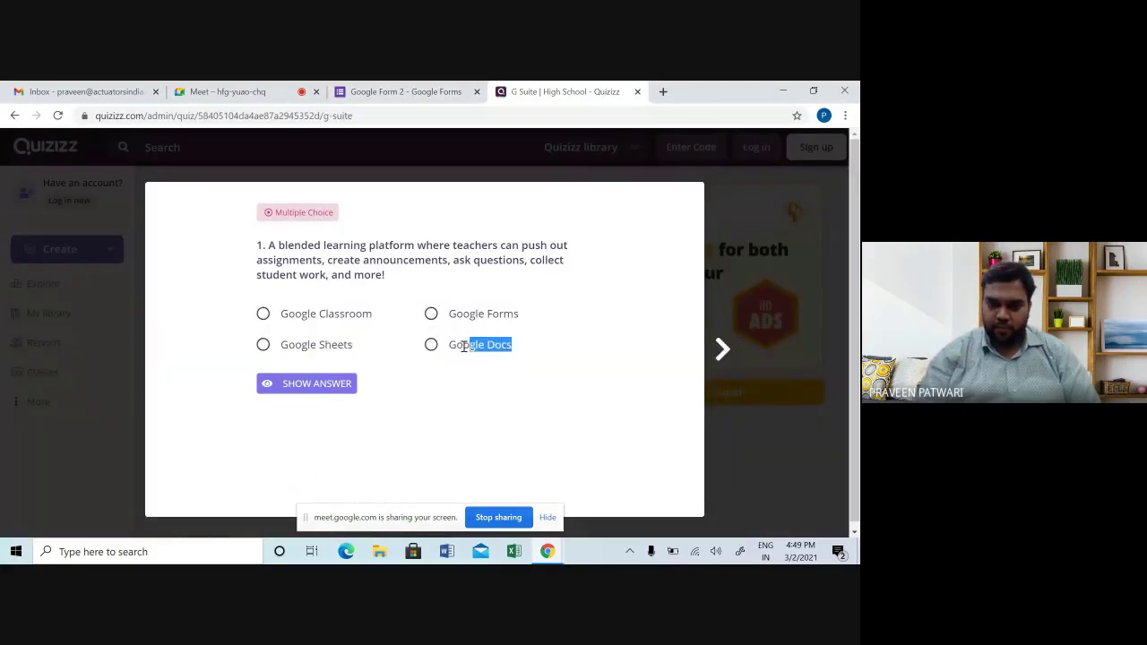
{"action": "left_click", "coordinate": [401, 91]}
{"action": "key", "text": "ctrl+v"}
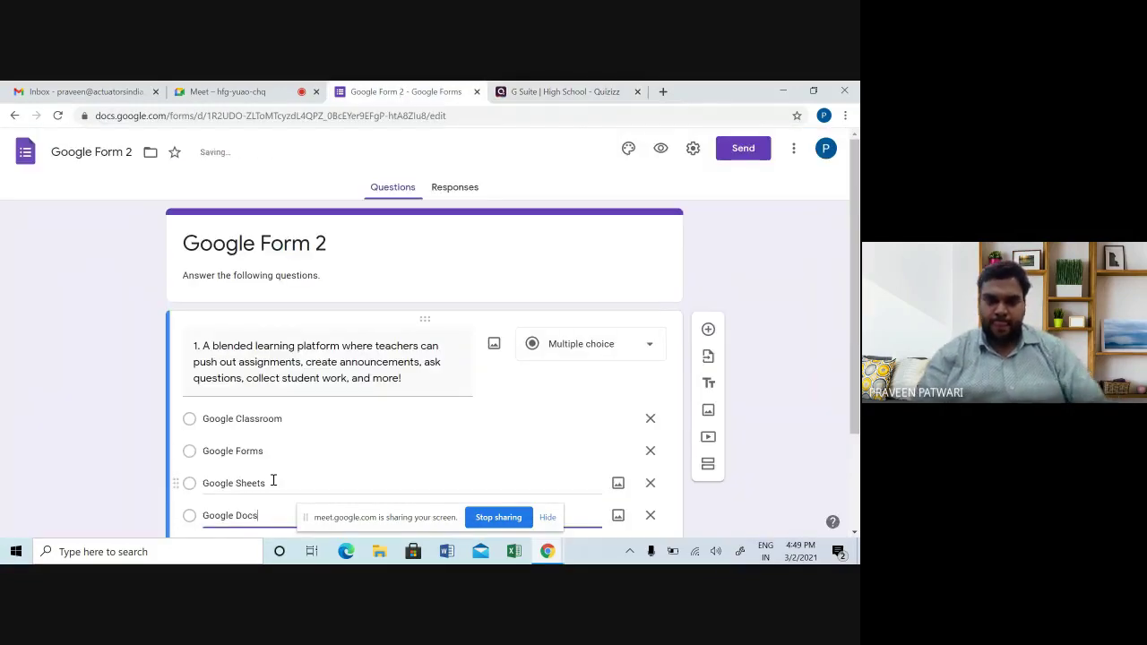
Step: Make question 1 required and add a new blank question below it
{"action": "scroll", "coordinate": [857, 281], "scroll_direction": "down", "scroll_amount": 1}
{"action": "scroll", "coordinate": [858, 281], "scroll_direction": "down", "scroll_amount": 1}
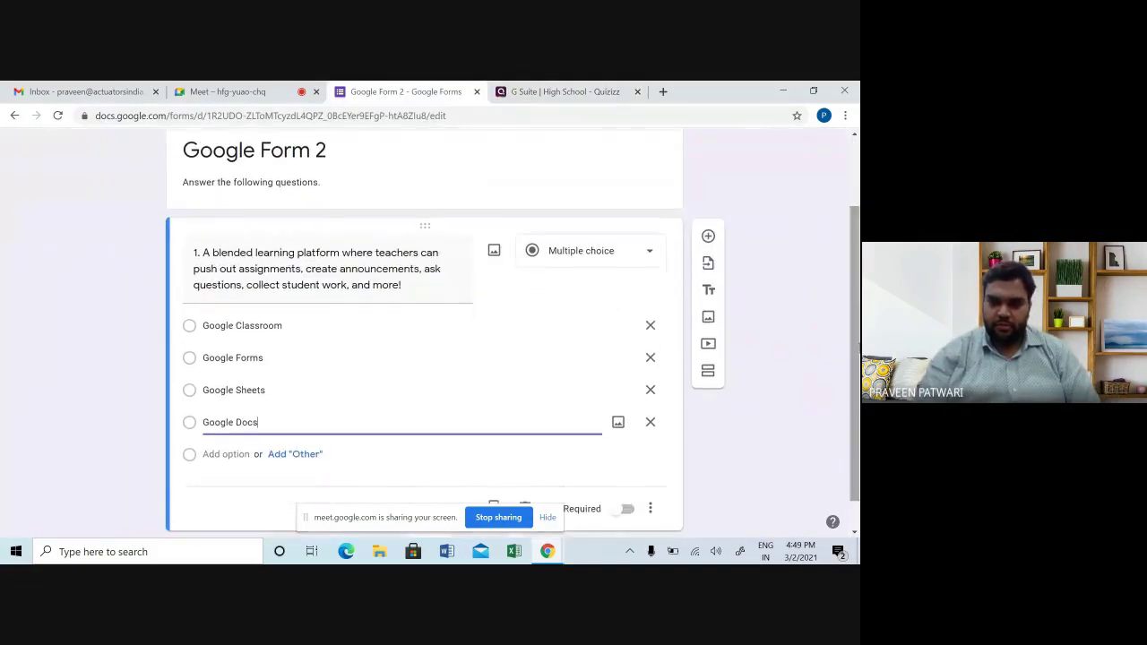
{"action": "left_click", "coordinate": [625, 509]}
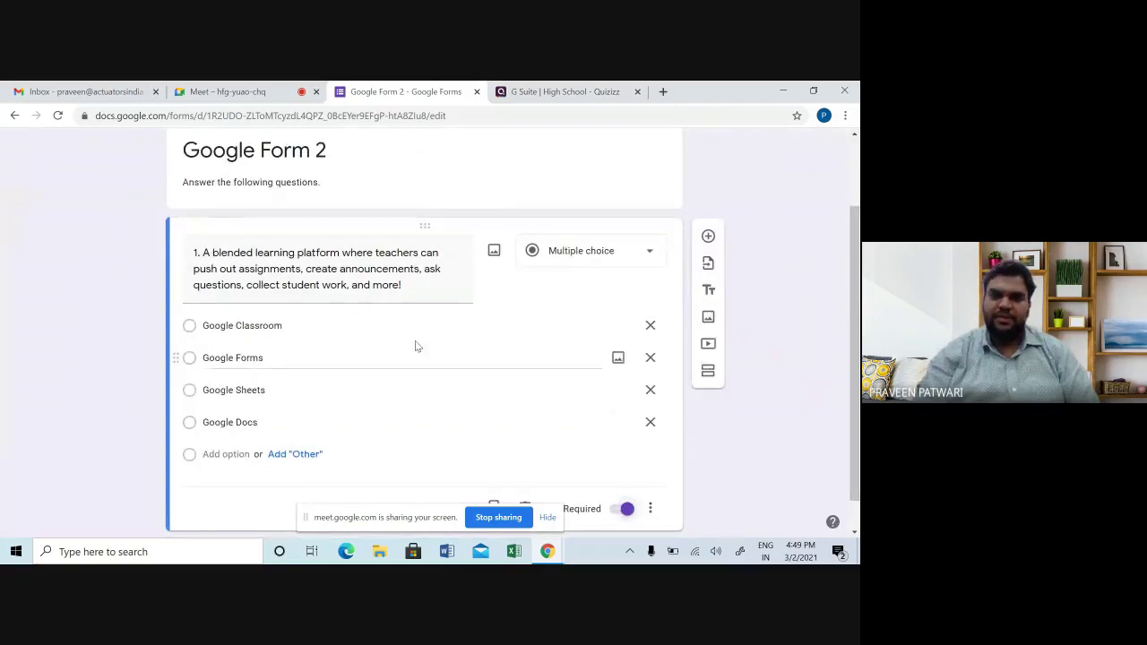
{"action": "left_click", "coordinate": [708, 237]}
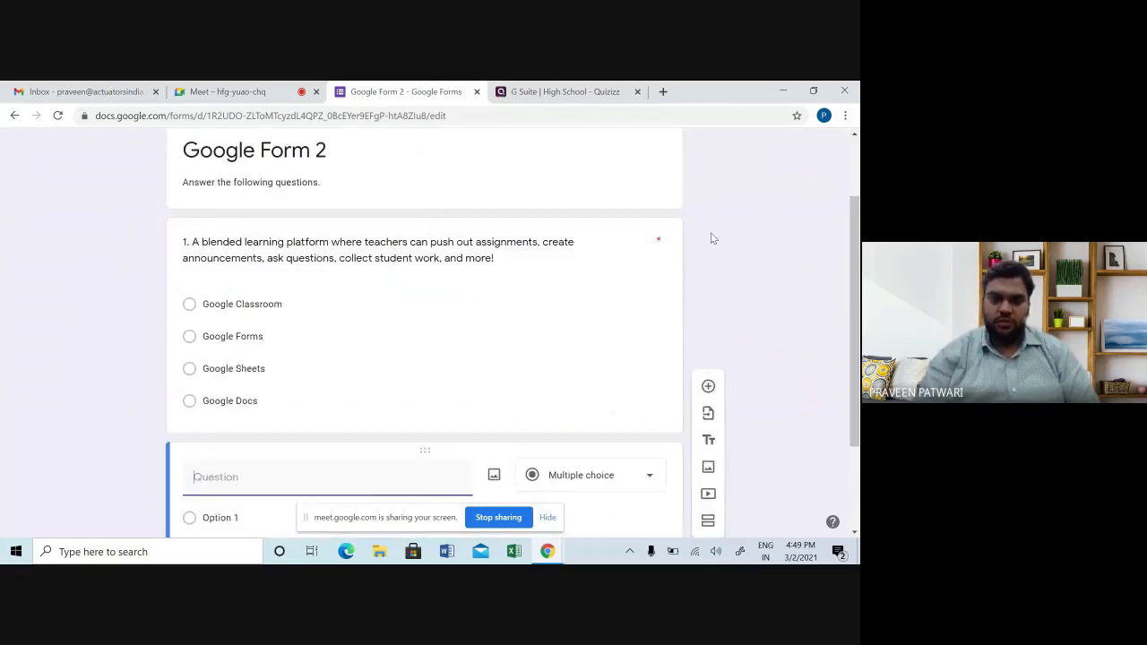
Step: Paste Quizizz question 2's wording into the new question, prefixed '2.'
{"action": "left_click", "coordinate": [520, 92]}
{"action": "left_click", "coordinate": [722, 349]}
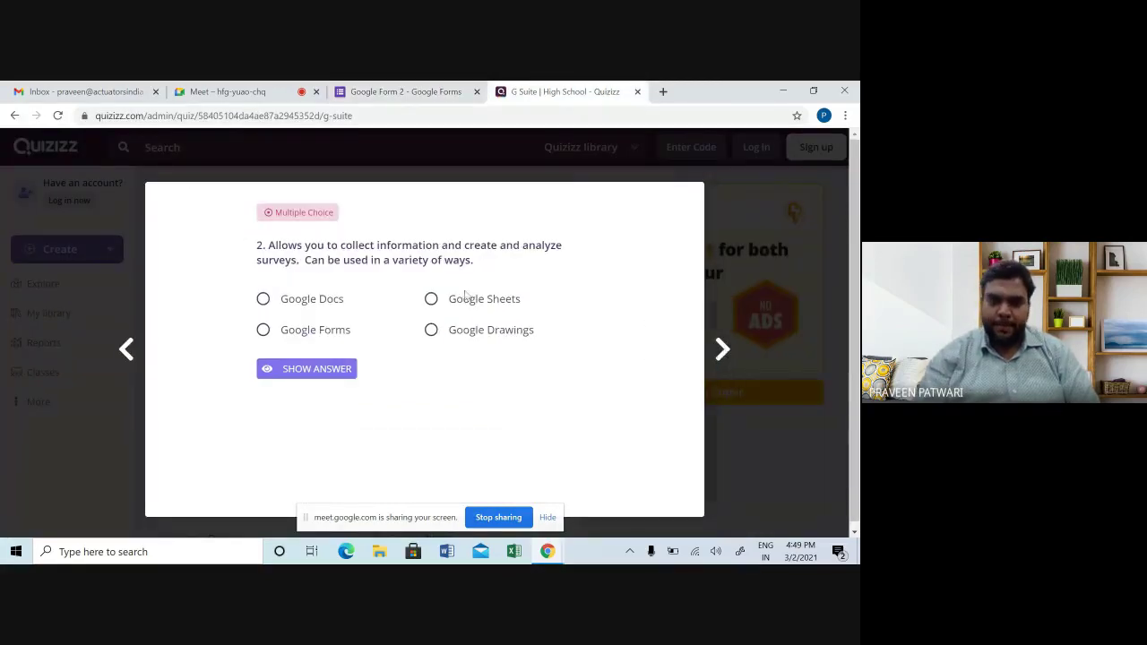
{"action": "mouse_move", "coordinate": [482, 266]}
{"action": "left_mouse_down"}
{"action": "mouse_move", "coordinate": [250, 265]}
{"action": "mouse_move", "coordinate": [266, 252]}
{"action": "left_mouse_up"}
{"action": "key", "text": "ctrl+c"}
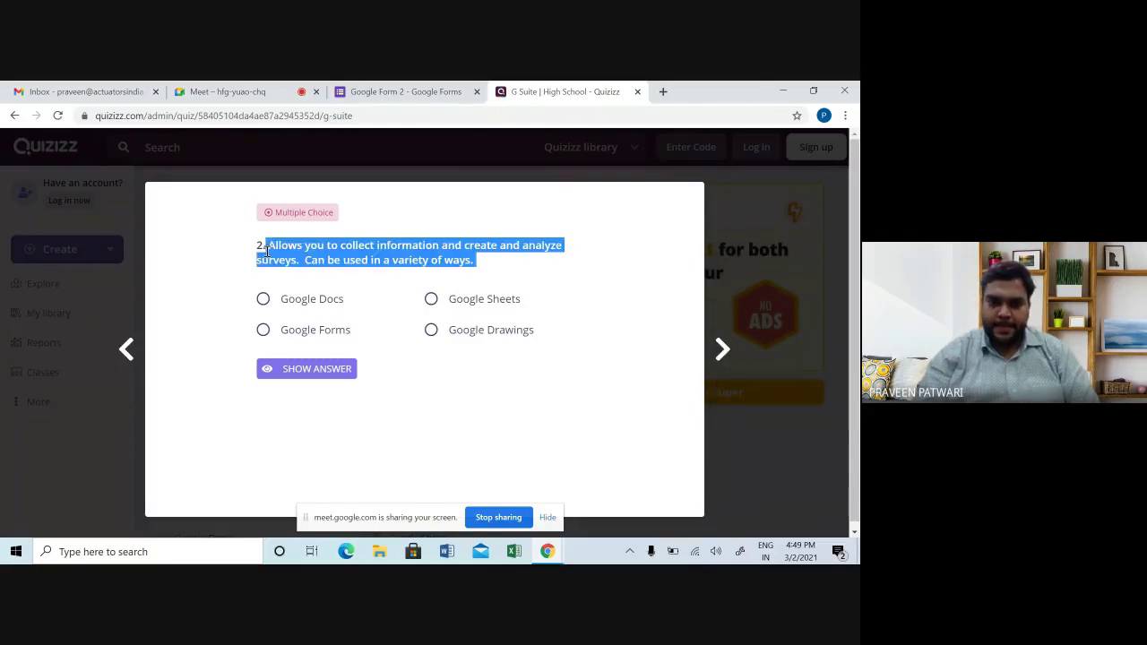
{"action": "left_click", "coordinate": [399, 90]}
{"action": "key", "text": "ctrl+v"}
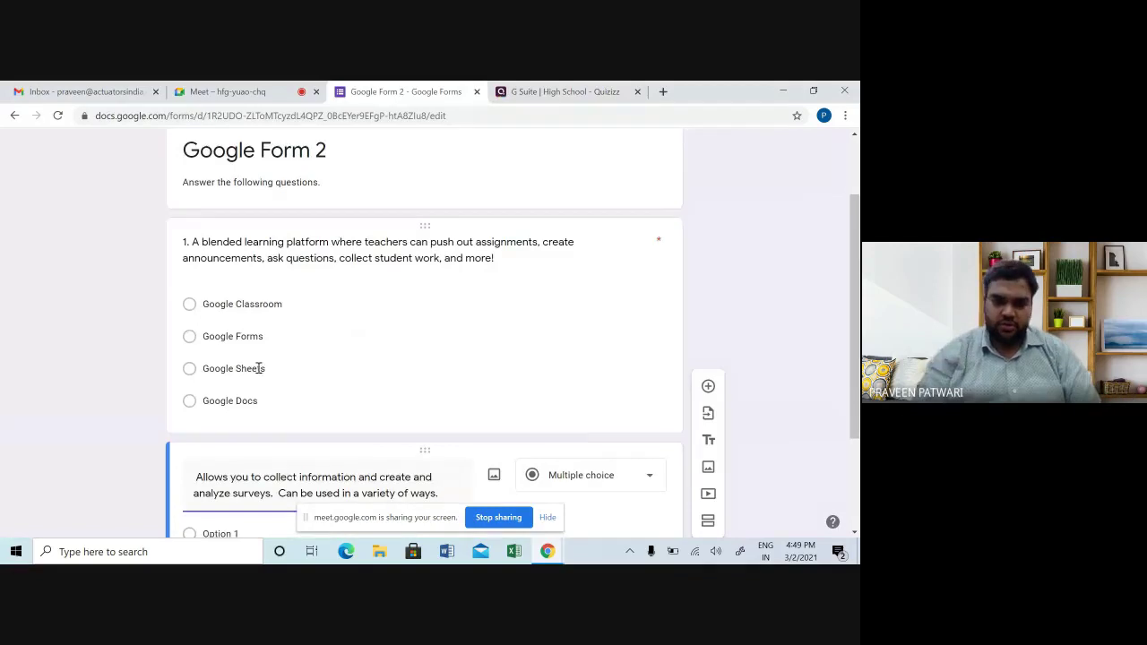
{"action": "left_click", "coordinate": [196, 477]}
{"action": "type", "text": "2."}
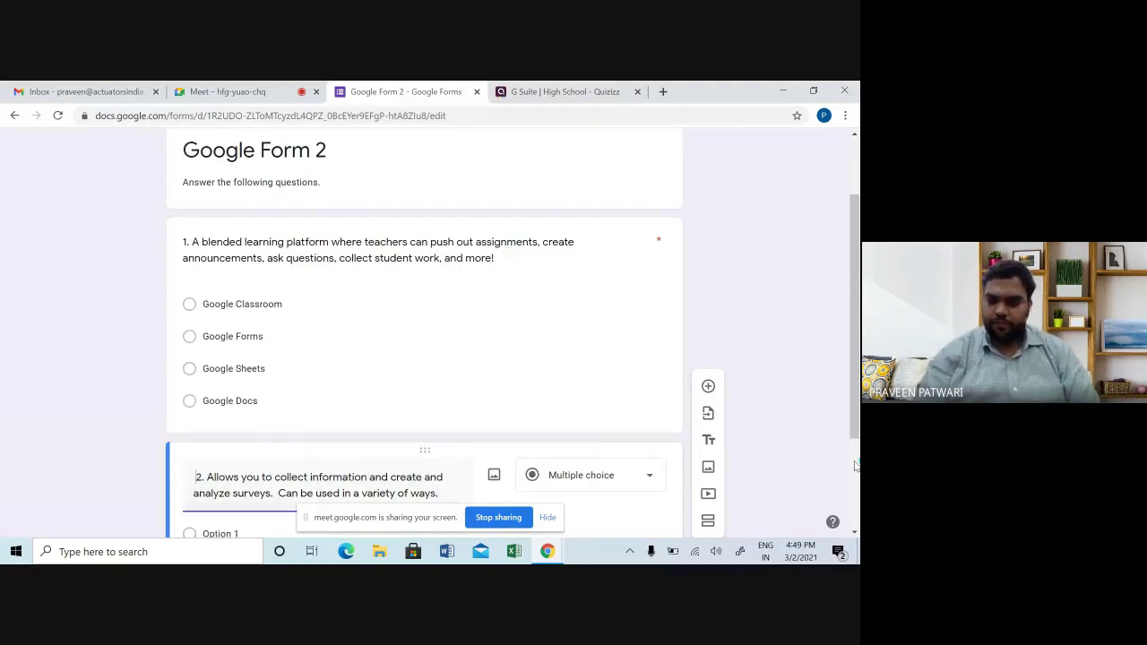
Step: Copy Google Docs from Quizizz and paste it as question 2's first option
{"action": "scroll", "coordinate": [855, 455], "scroll_direction": "down", "scroll_amount": 2}
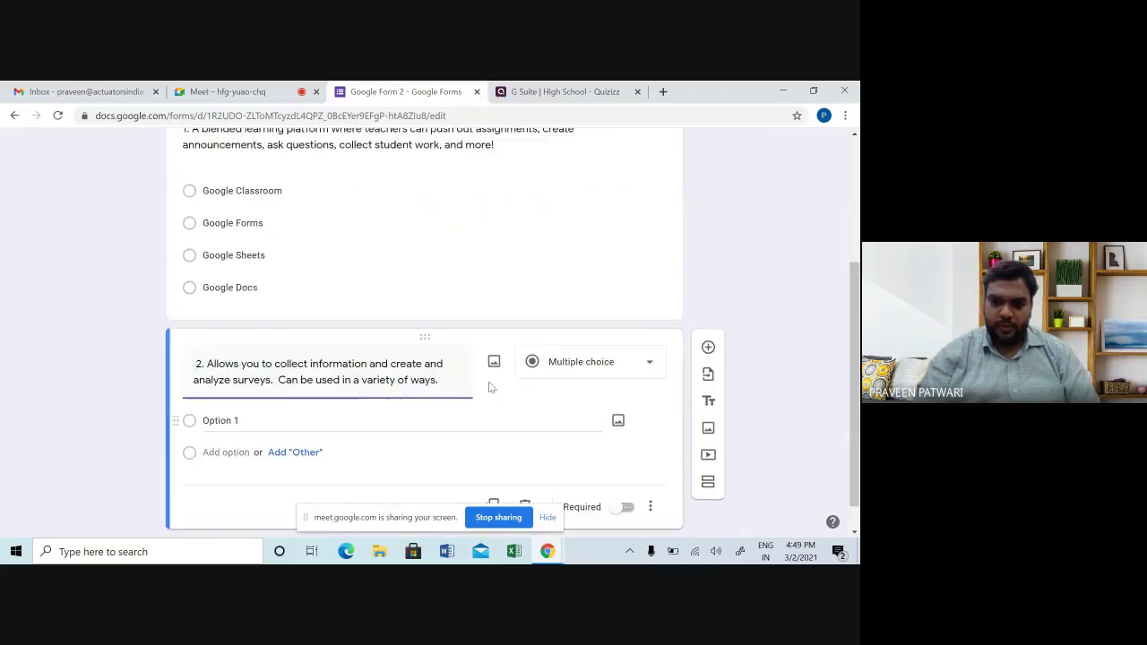
{"action": "left_click", "coordinate": [551, 86]}
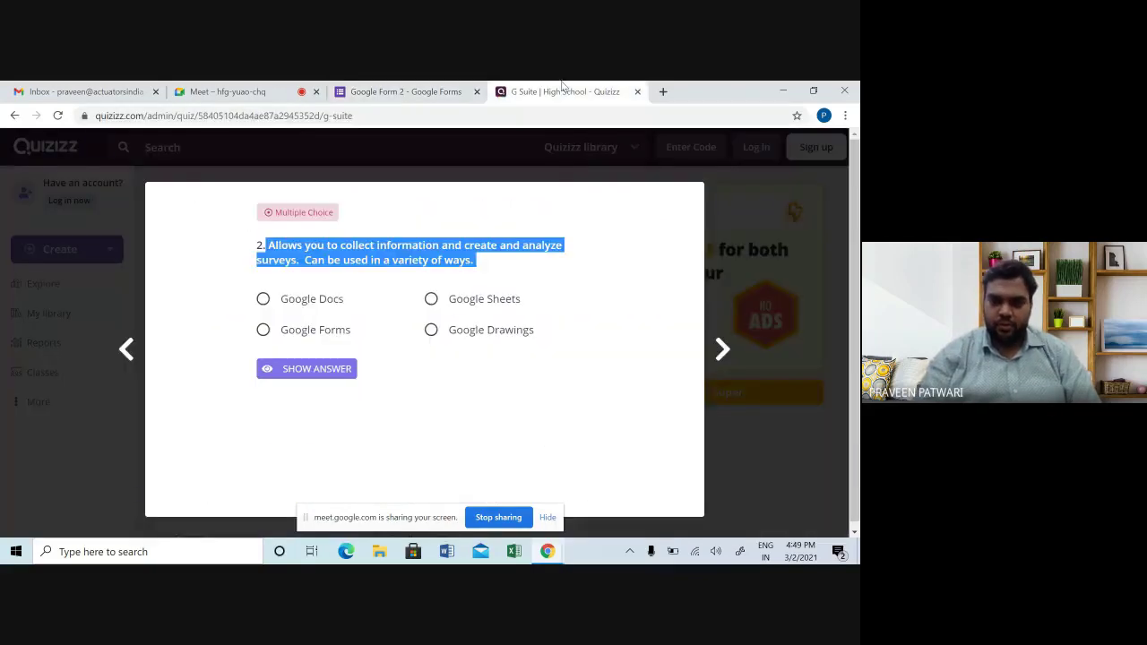
{"action": "left_click_drag", "start_coordinate": [341, 298], "coordinate": [282, 302]}
{"action": "key", "text": "ctrl+c"}
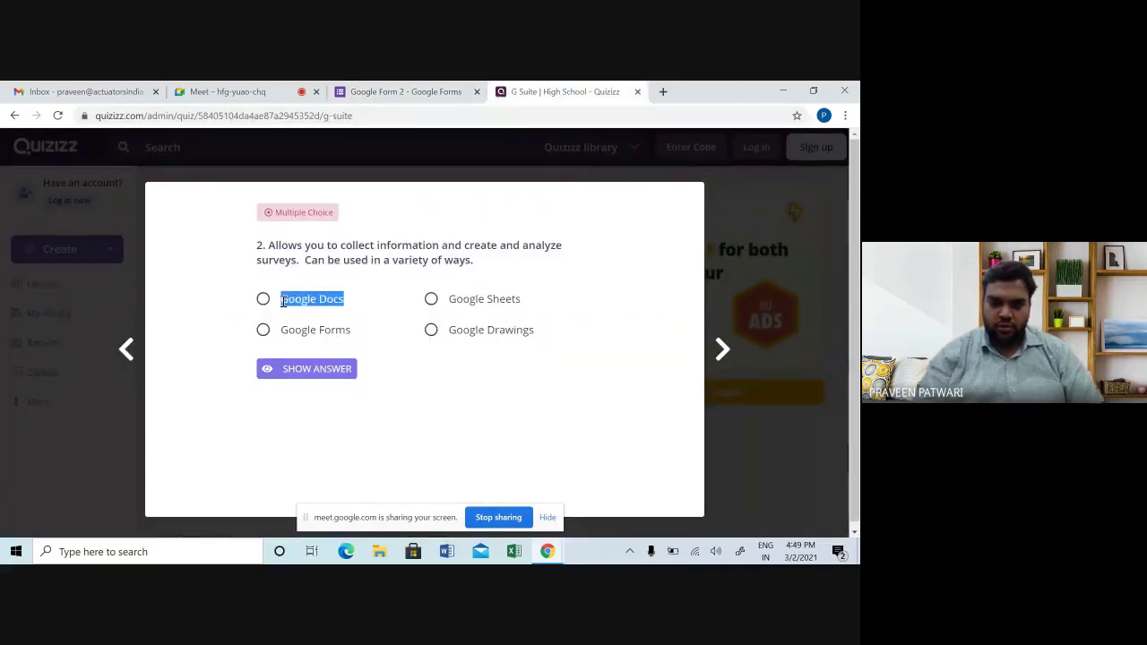
{"action": "left_click", "coordinate": [403, 92]}
{"action": "left_click", "coordinate": [292, 434]}
{"action": "key", "text": "ctrl+v"}
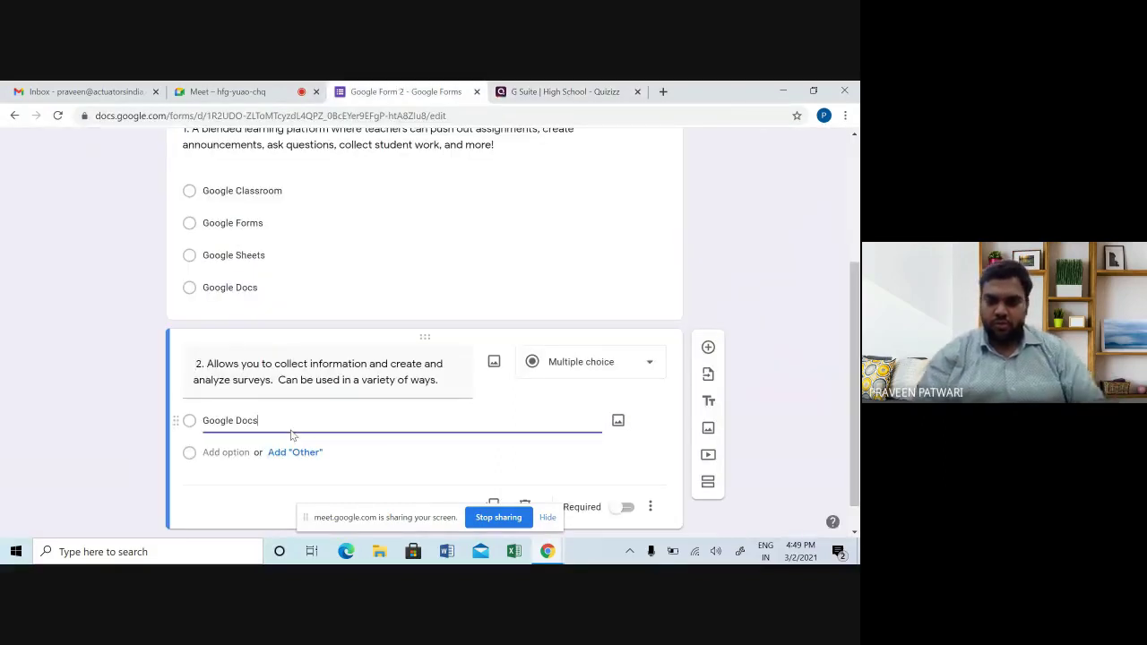
{"action": "key", "text": "Return"}
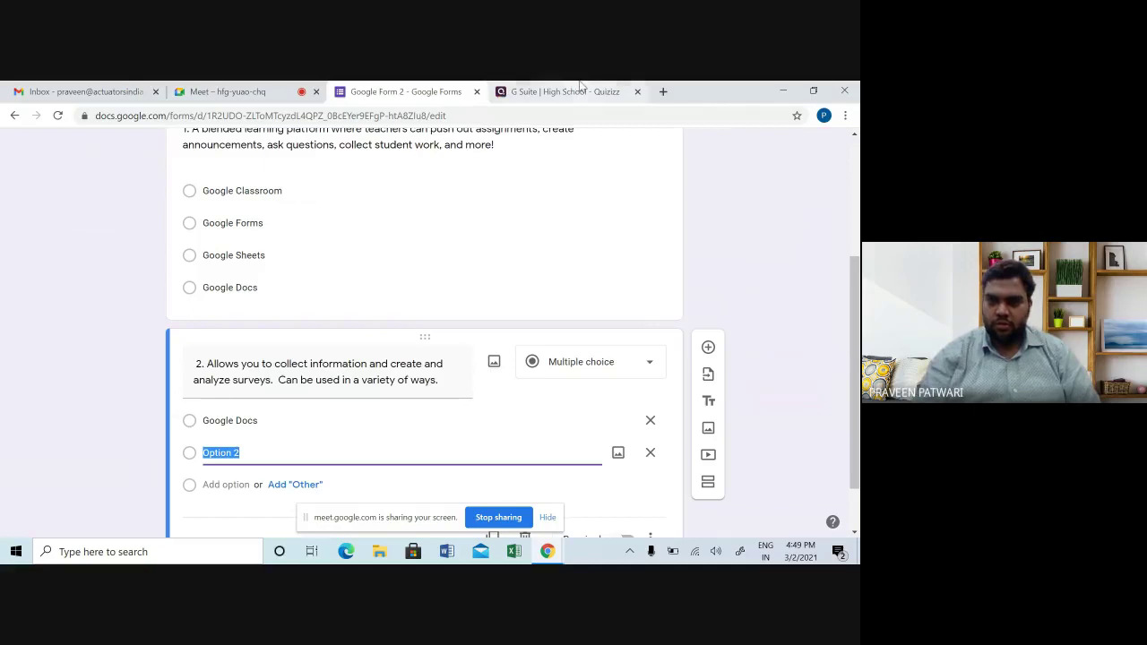
Step: Add Google Sheets and Google Forms as question 2's second and third options
{"action": "left_click", "coordinate": [565, 91]}
{"action": "left_click_drag", "start_coordinate": [524, 308], "coordinate": [453, 315]}
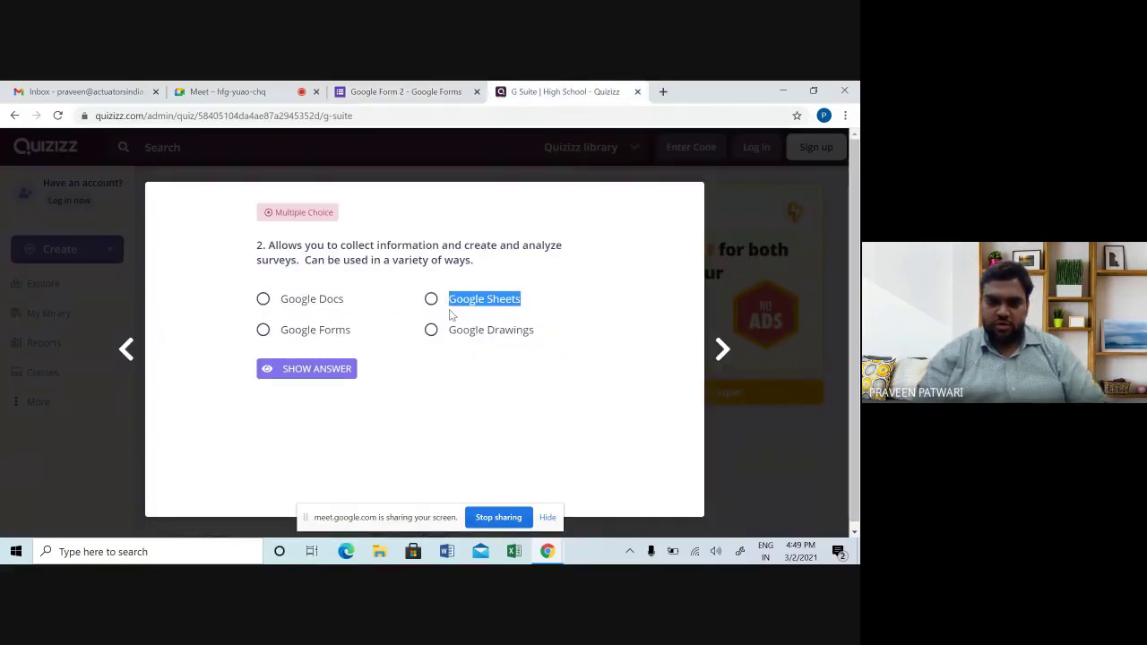
{"action": "left_click", "coordinate": [405, 91]}
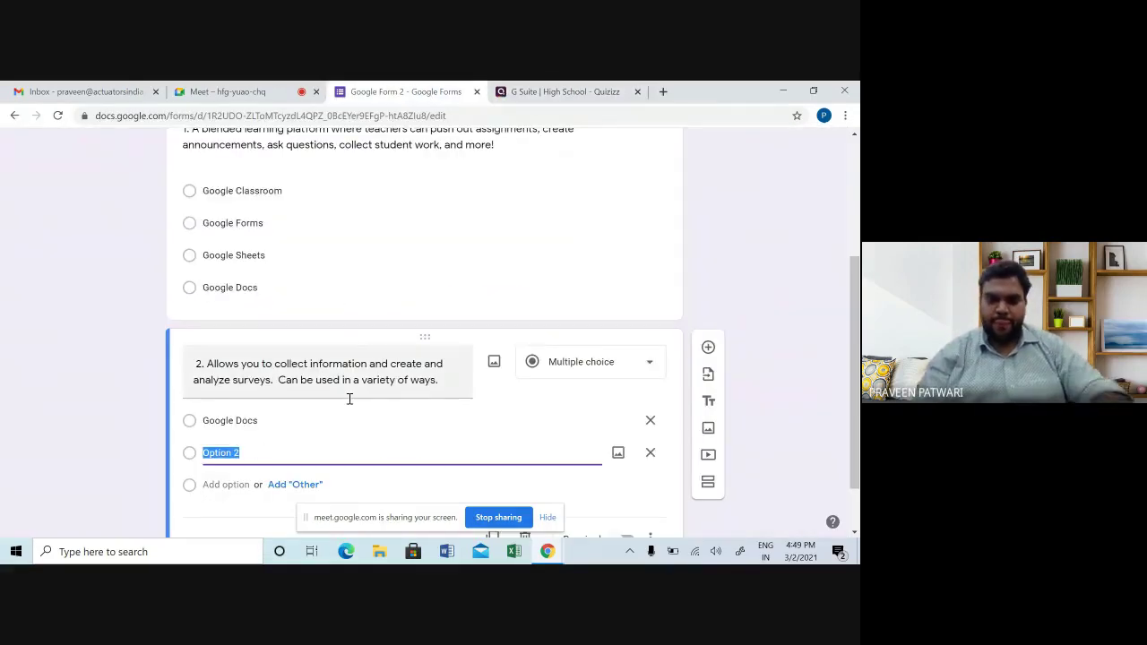
{"action": "type", "text": "Google Sheets"}
{"action": "key", "text": "Return"}
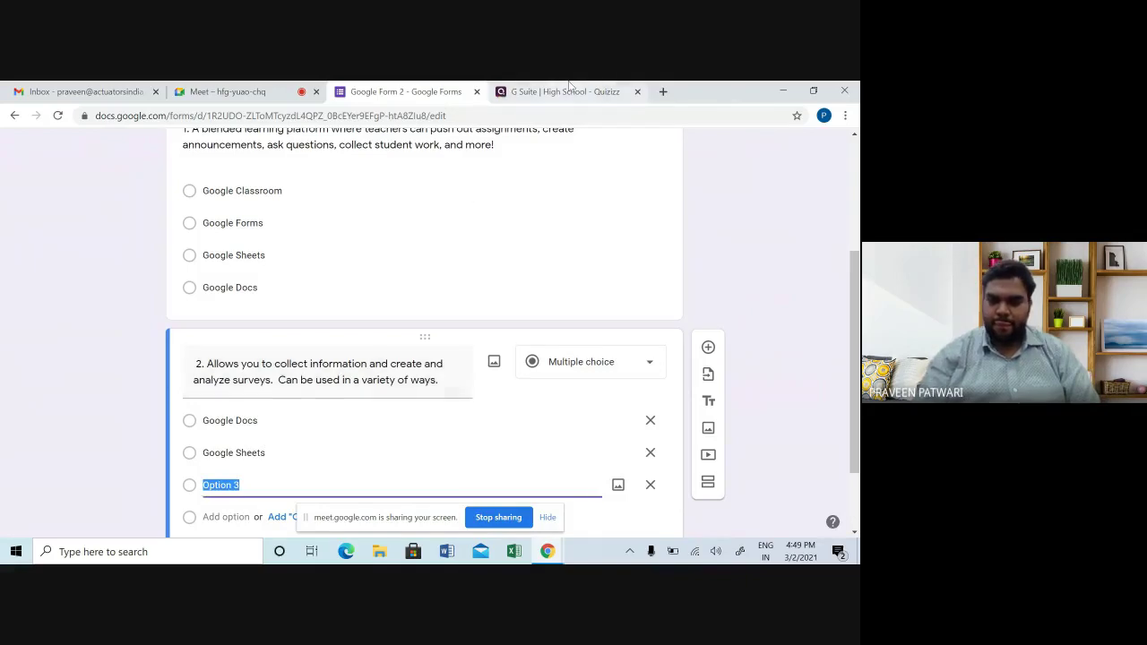
{"action": "left_click", "coordinate": [564, 92]}
{"action": "left_click_drag", "start_coordinate": [351, 329], "coordinate": [284, 330]}
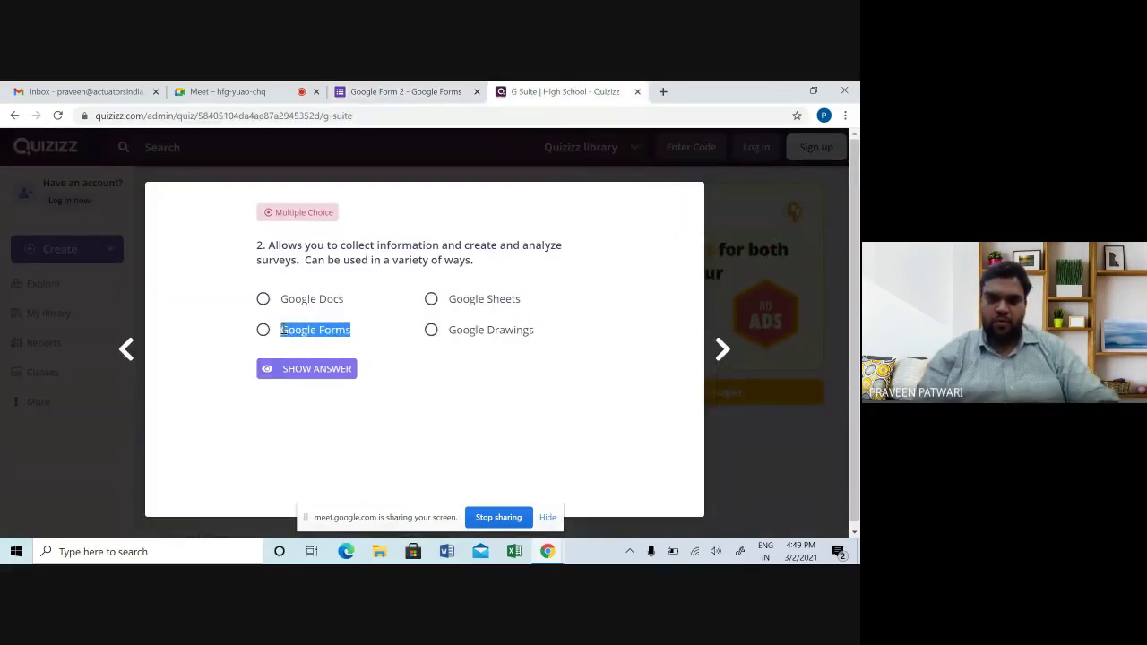
{"action": "key", "text": "ctrl+c"}
{"action": "left_click", "coordinate": [406, 92]}
{"action": "key", "text": "ctrl+v"}
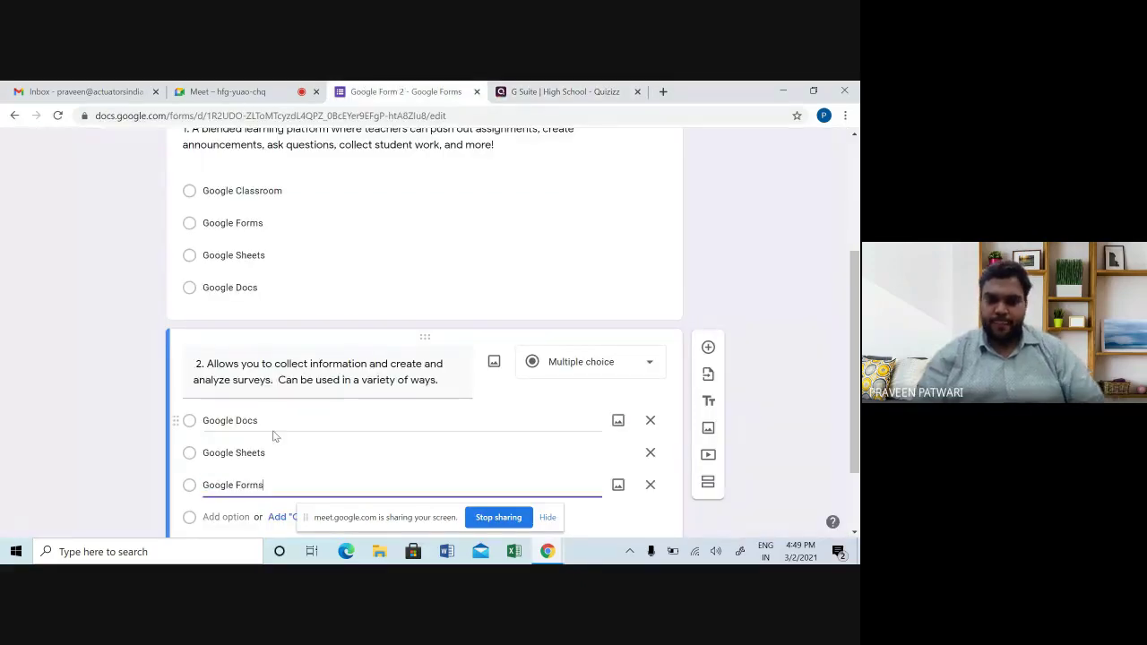
{"action": "key", "text": "Return"}
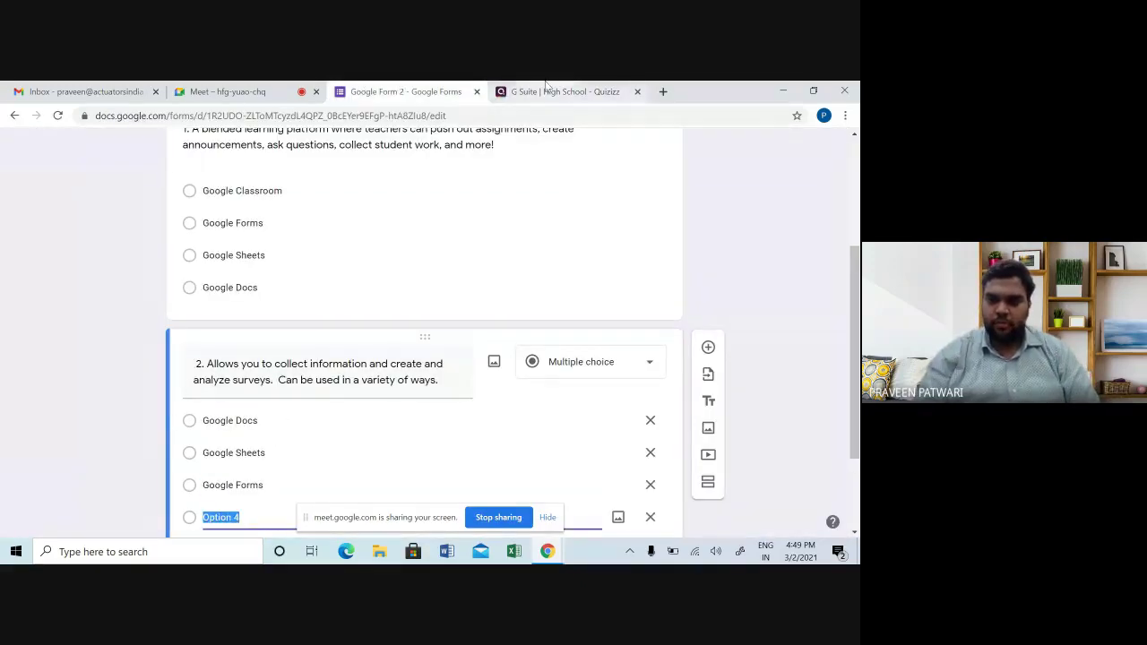
Step: Add Google Drawings as the fourth option and make question 2 required
{"action": "left_click", "coordinate": [548, 91]}
{"action": "left_click_drag", "start_coordinate": [537, 334], "coordinate": [446, 343]}
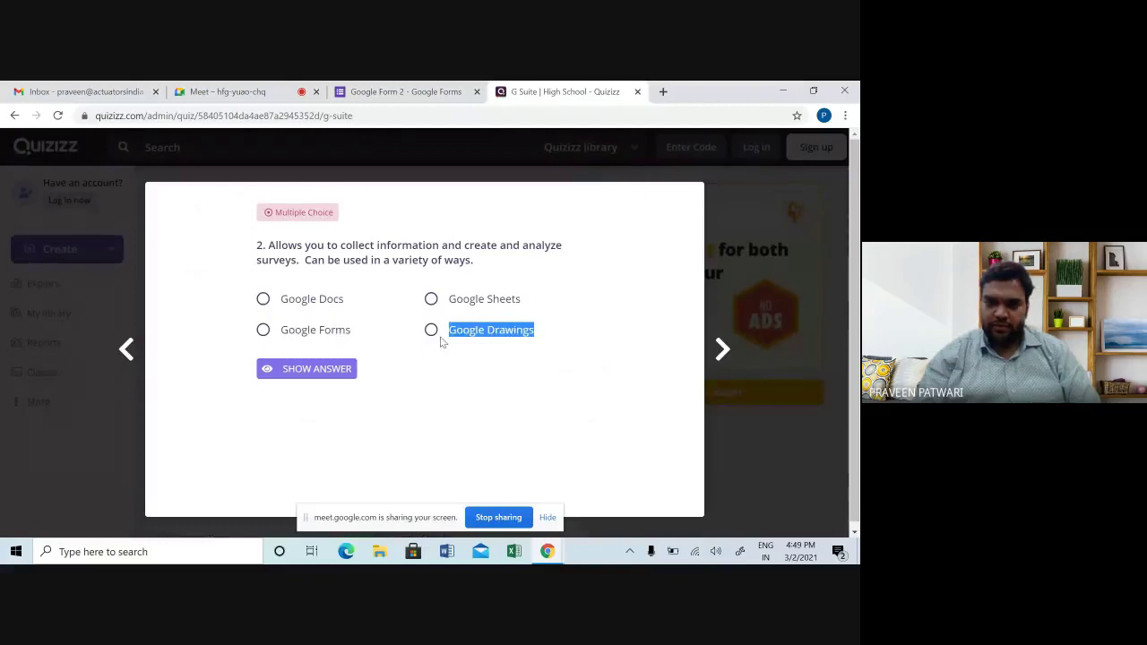
{"action": "left_click", "coordinate": [383, 90]}
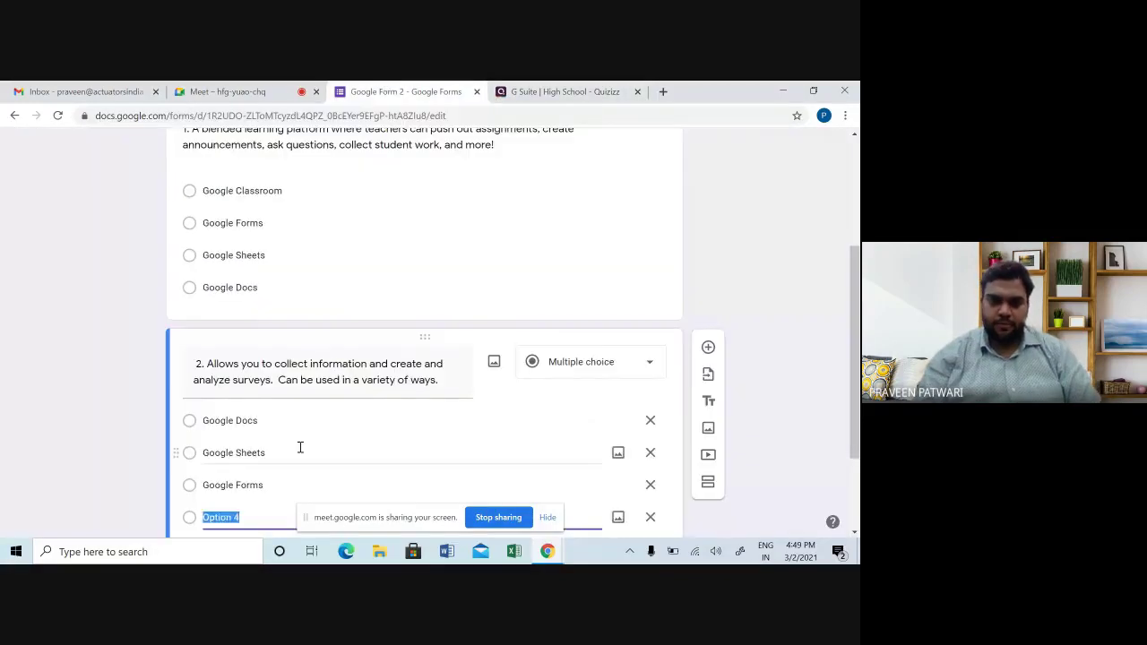
{"action": "key", "text": "ctrl+v"}
{"action": "scroll", "coordinate": [856, 354], "scroll_direction": "down", "scroll_amount": 2}
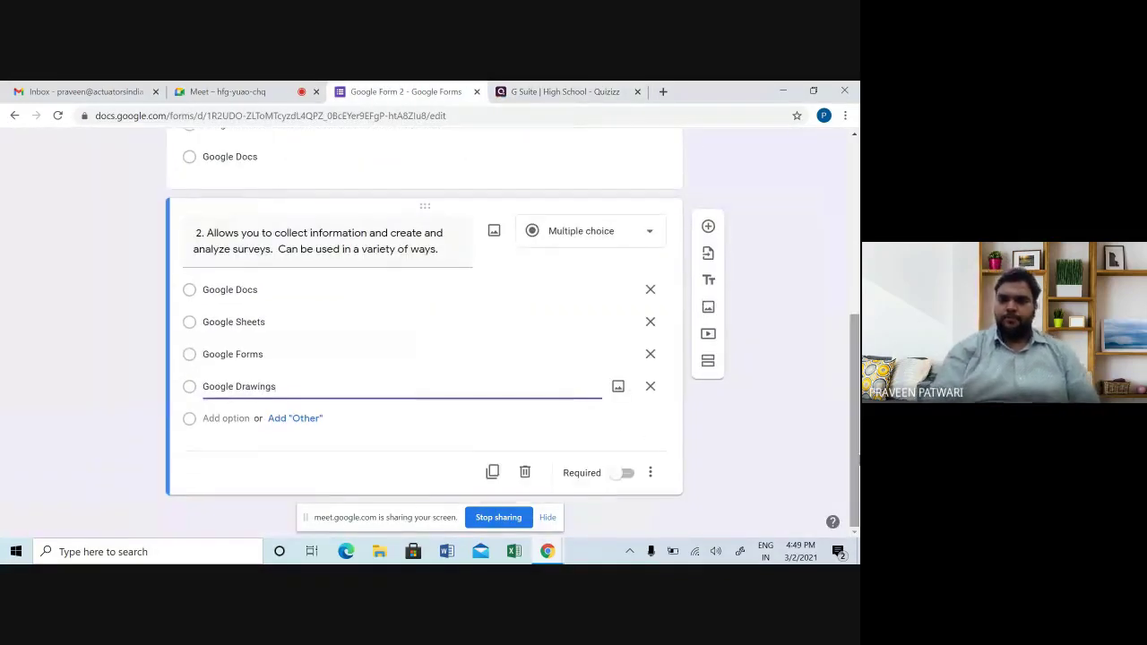
{"action": "left_click", "coordinate": [625, 472]}
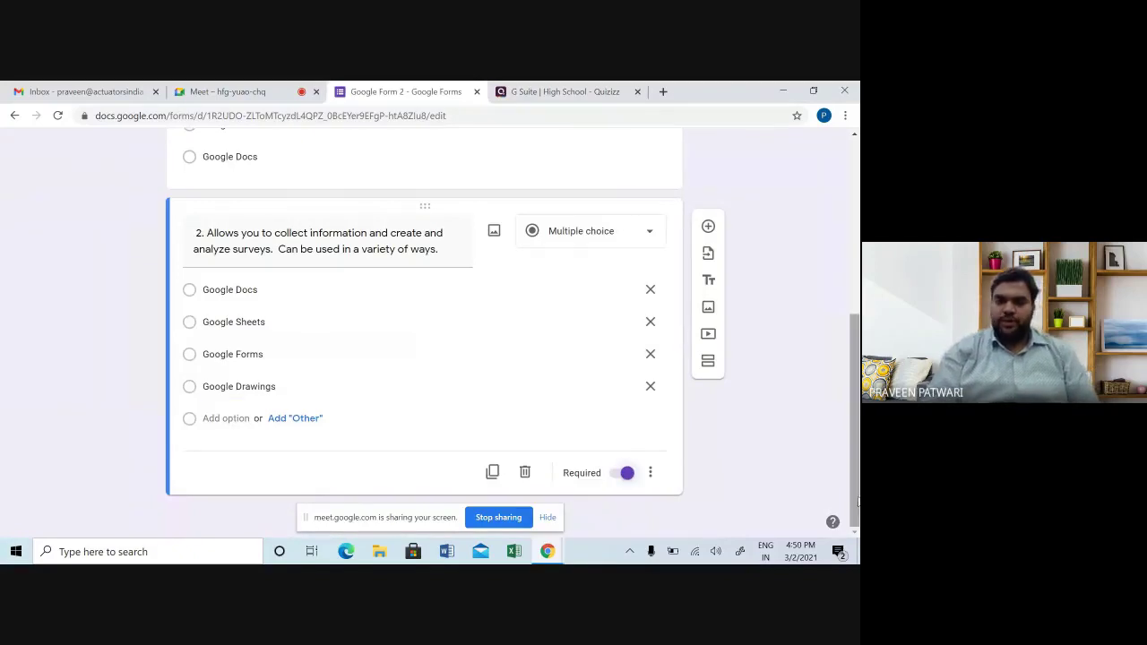
{"action": "scroll", "coordinate": [744, 273], "scroll_direction": "up", "scroll_amount": 3}
{"action": "scroll", "coordinate": [744, 273], "scroll_direction": "up", "scroll_amount": 2}
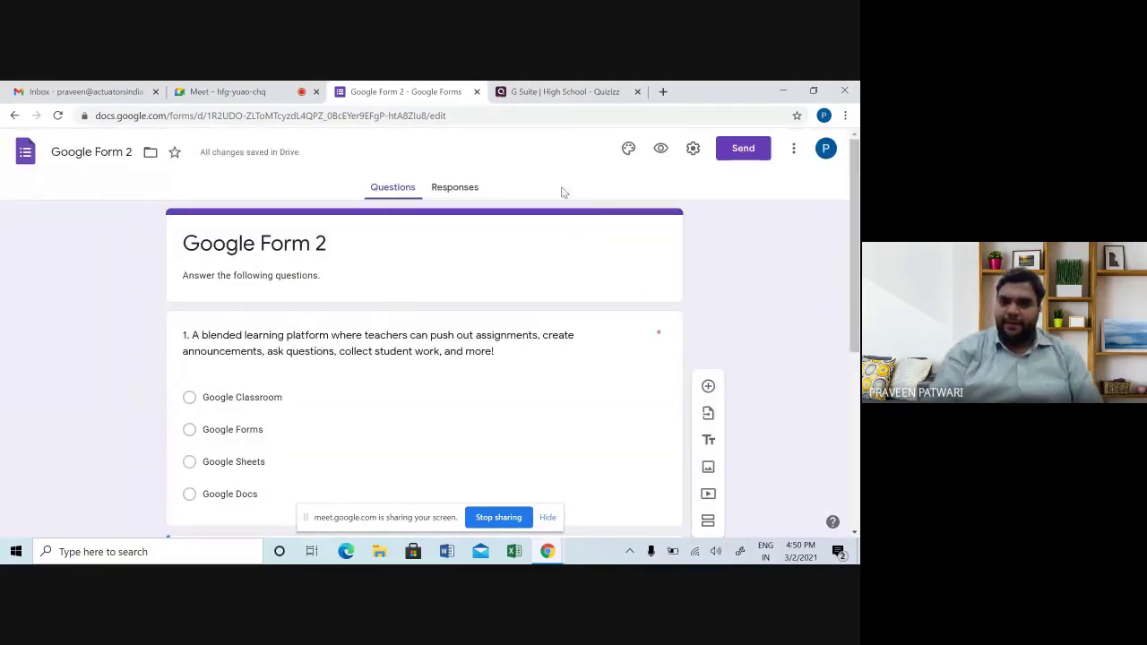
Step: Collect email addresses, always send receipts, limit to one response, and allow outside respondents
{"action": "left_click", "coordinate": [692, 151]}
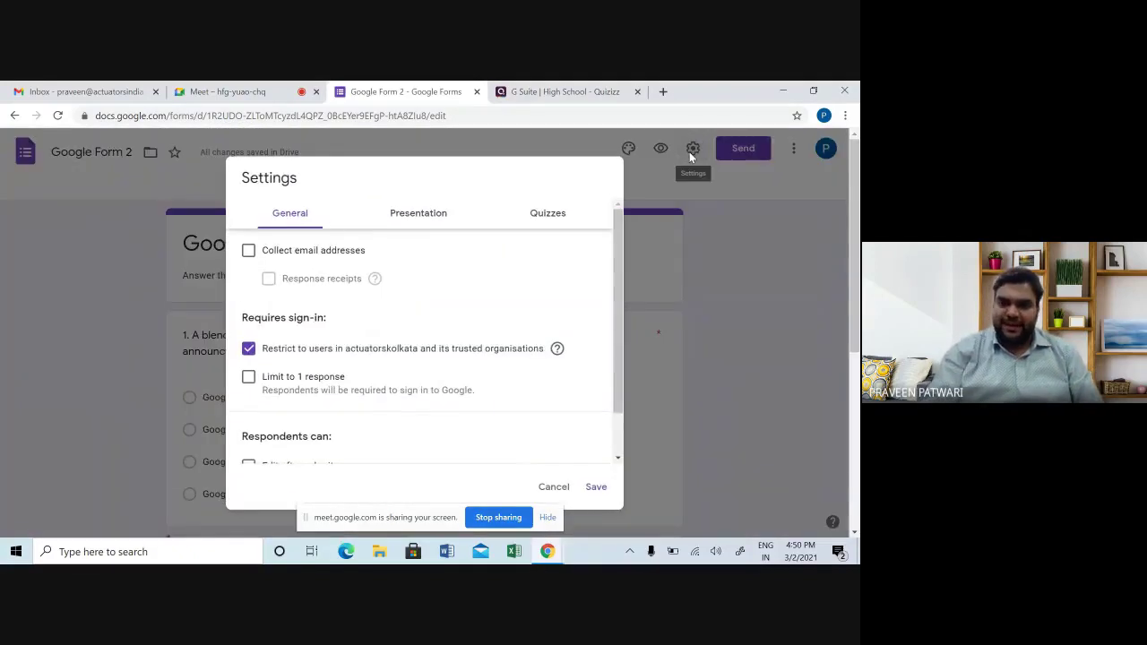
{"action": "left_click", "coordinate": [297, 250]}
{"action": "left_click", "coordinate": [295, 280]}
{"action": "left_click", "coordinate": [289, 329]}
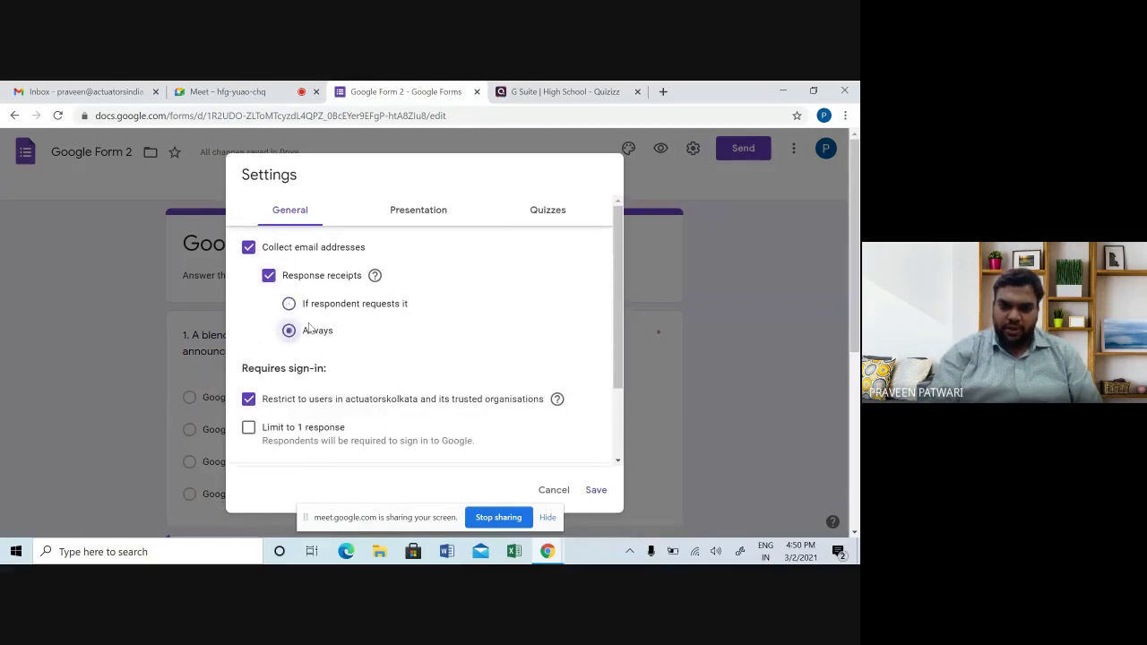
{"action": "left_click", "coordinate": [260, 425]}
{"action": "left_click", "coordinate": [248, 399]}
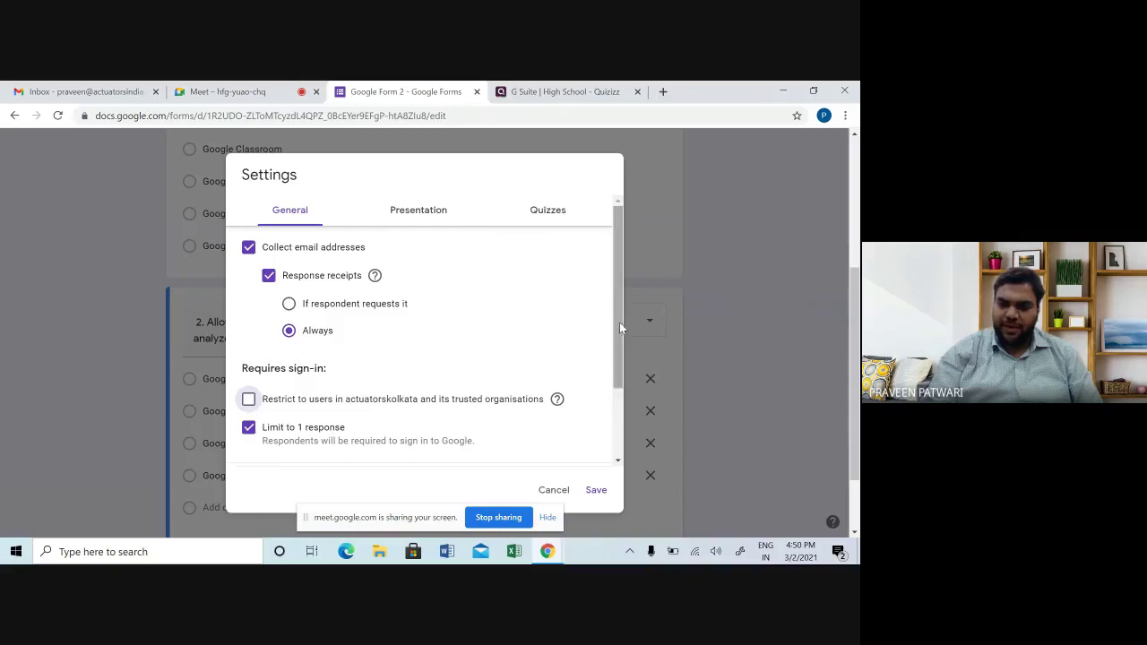
{"action": "scroll", "coordinate": [619, 321], "scroll_direction": "down", "scroll_amount": 2}
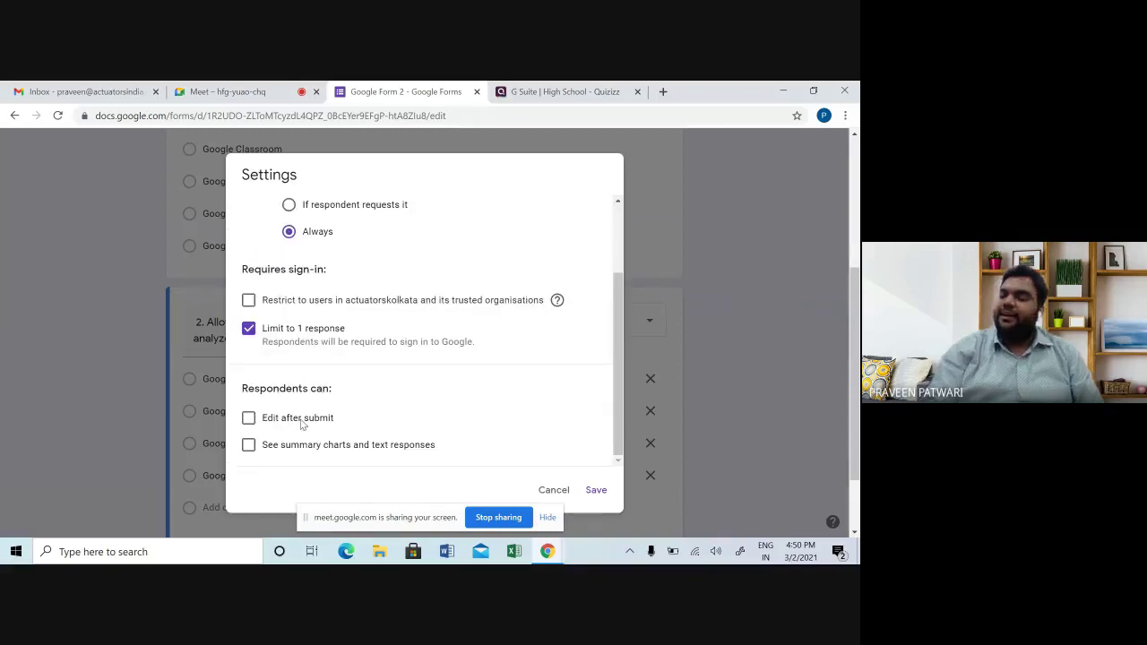
{"action": "left_click_drag", "start_coordinate": [618, 331], "coordinate": [644, 116]}
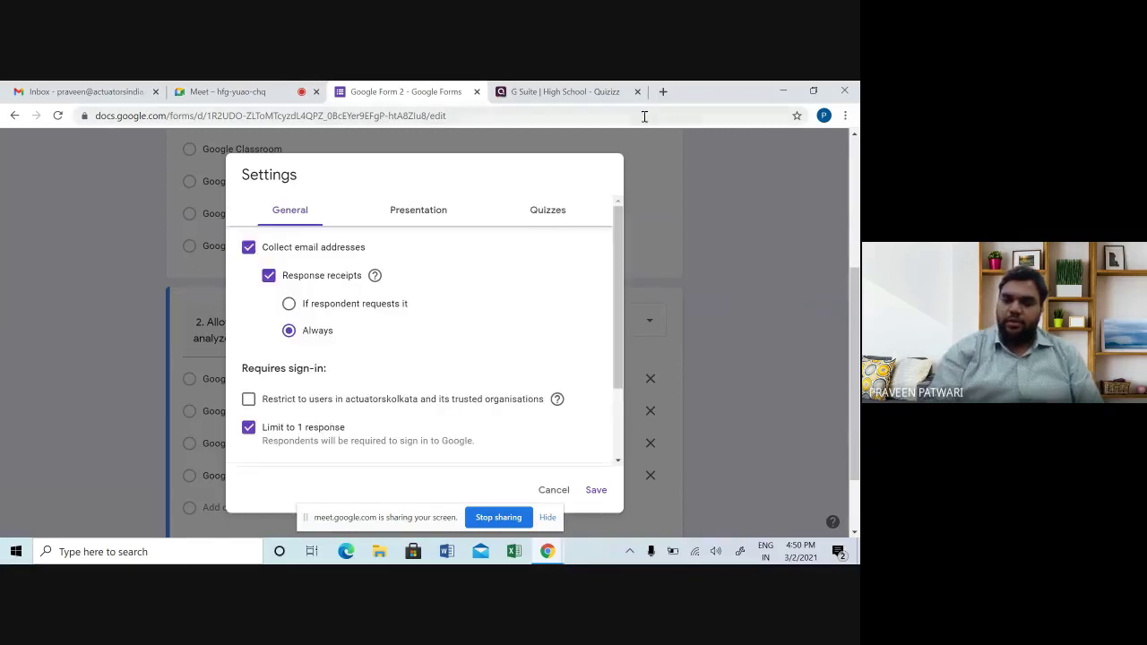
{"action": "left_click", "coordinate": [532, 220]}
Step: Make the form a quiz releasing marks immediately after each submission, and save
{"action": "left_click", "coordinate": [257, 251]}
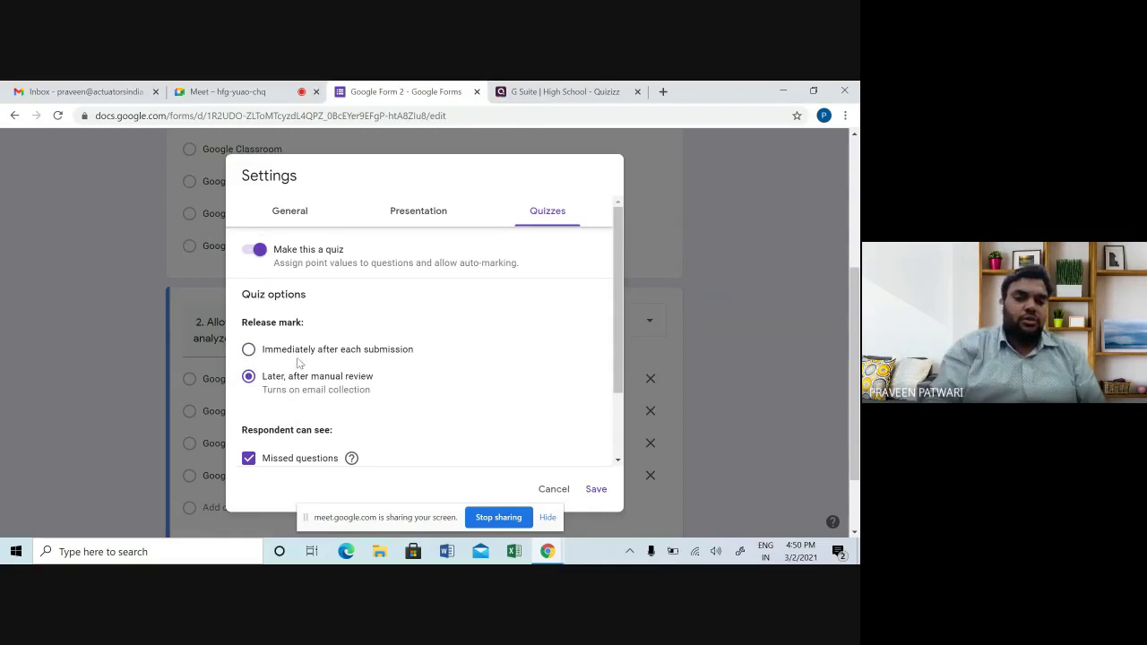
{"action": "left_click", "coordinate": [298, 356]}
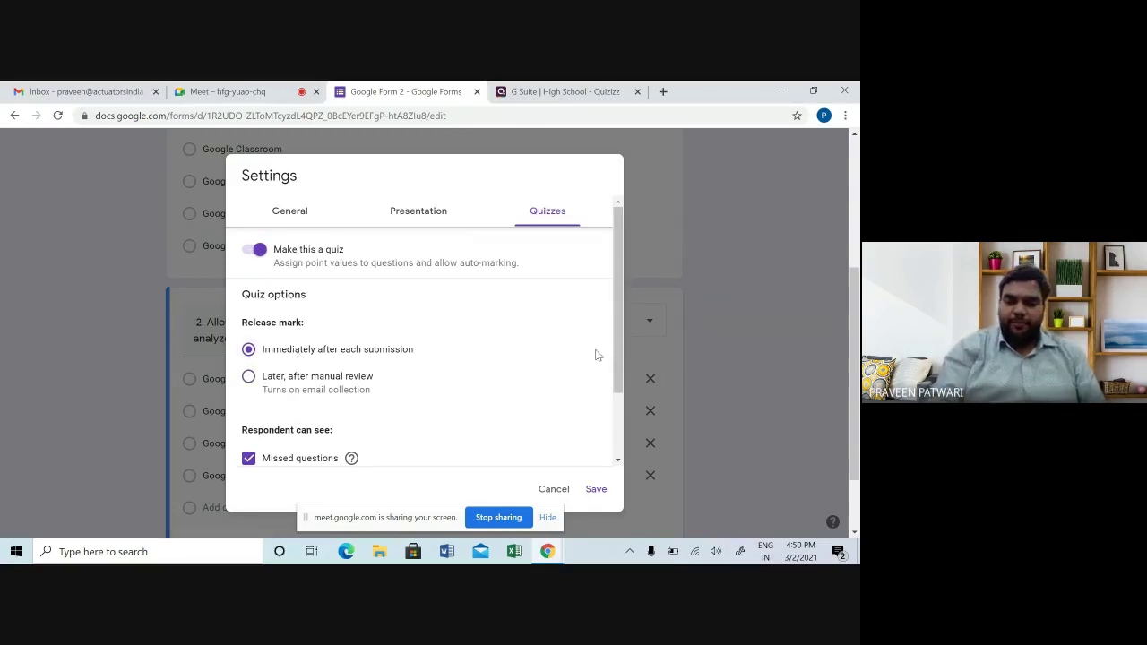
{"action": "left_click_drag", "start_coordinate": [616, 348], "coordinate": [625, 441]}
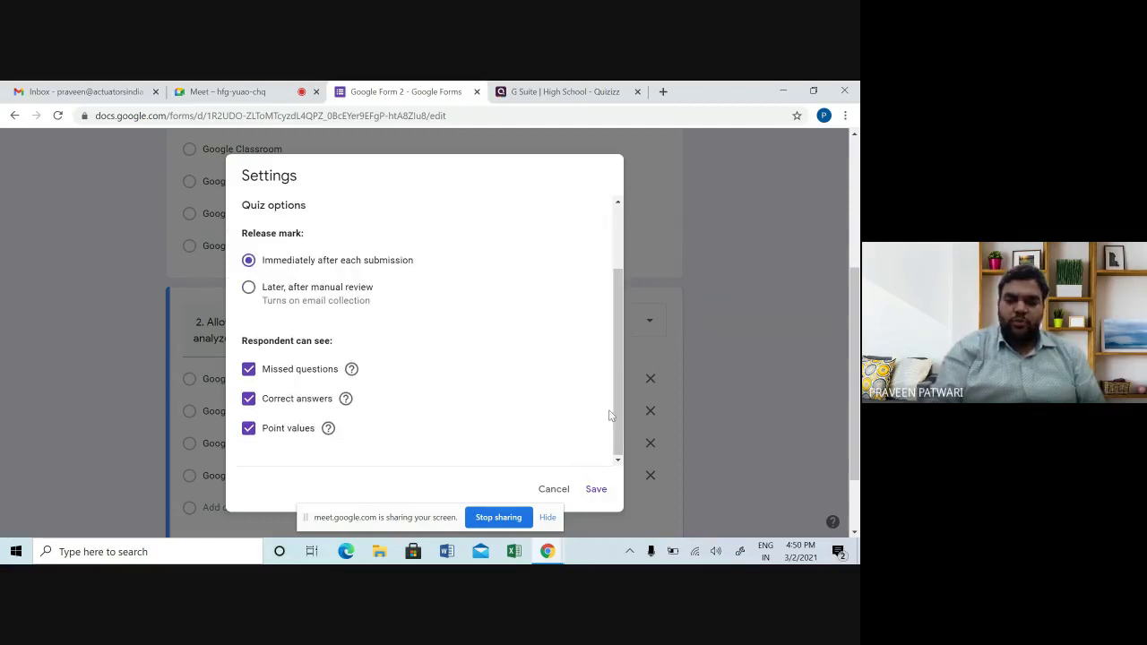
{"action": "mouse_move", "coordinate": [612, 413]}
{"action": "left_mouse_down"}
{"action": "mouse_move", "coordinate": [625, 346]}
{"action": "mouse_move", "coordinate": [637, 426]}
{"action": "left_mouse_up"}
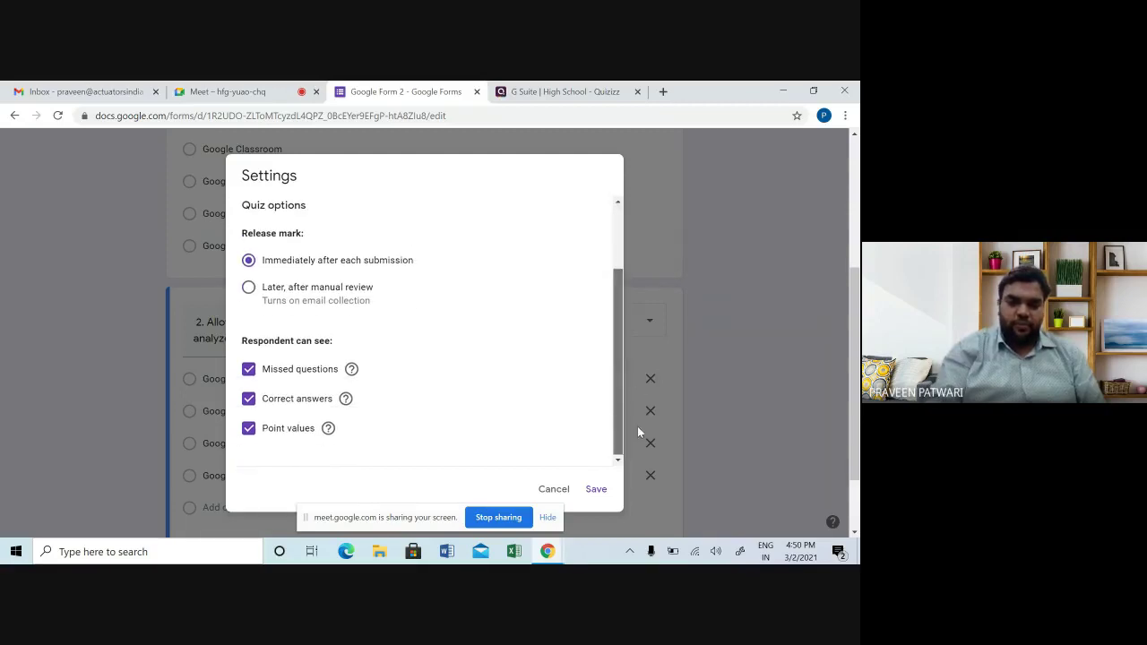
{"action": "left_click", "coordinate": [594, 489]}
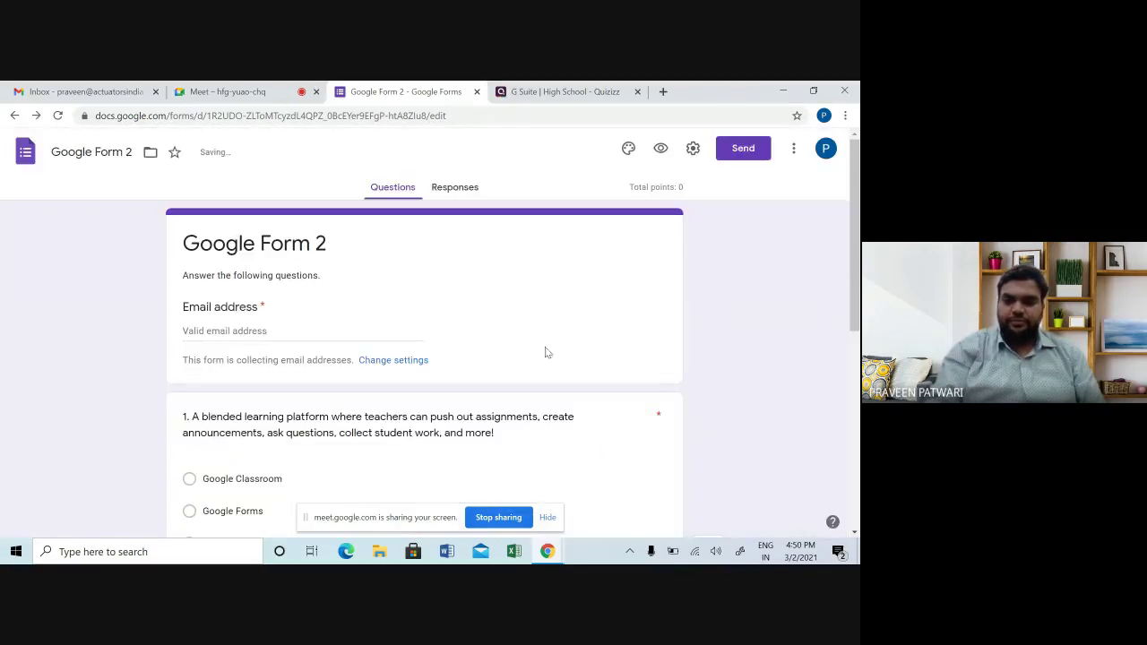
Step: Turn on Shuffle question order in the presentation settings and save
{"action": "left_click", "coordinate": [692, 147]}
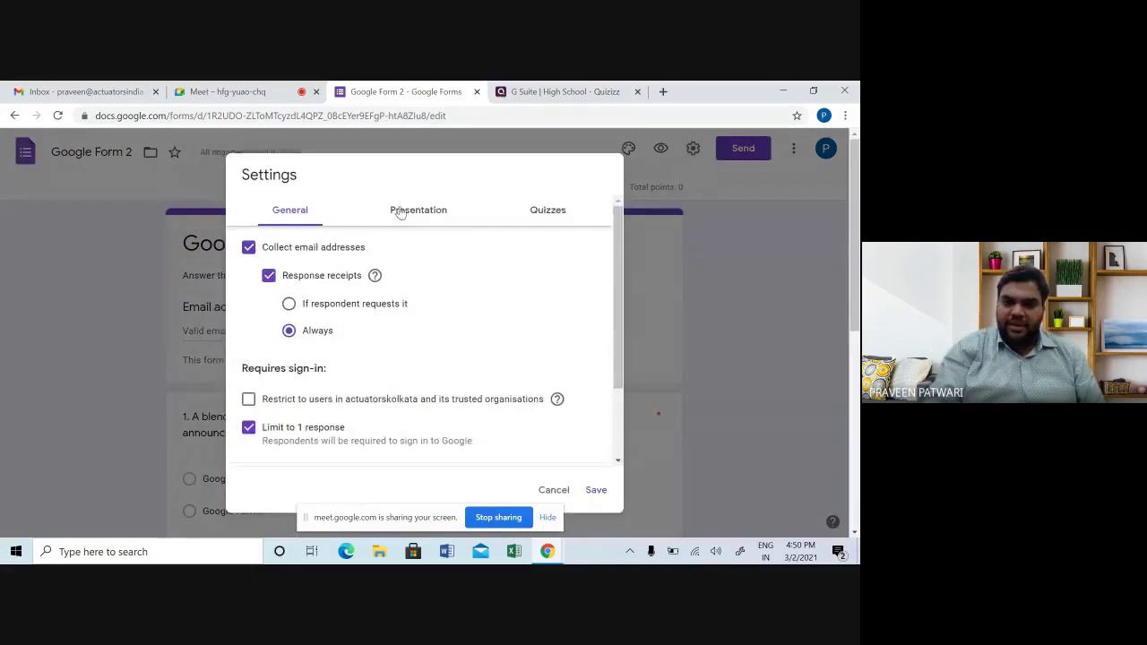
{"action": "left_click", "coordinate": [379, 226]}
{"action": "left_click", "coordinate": [322, 283]}
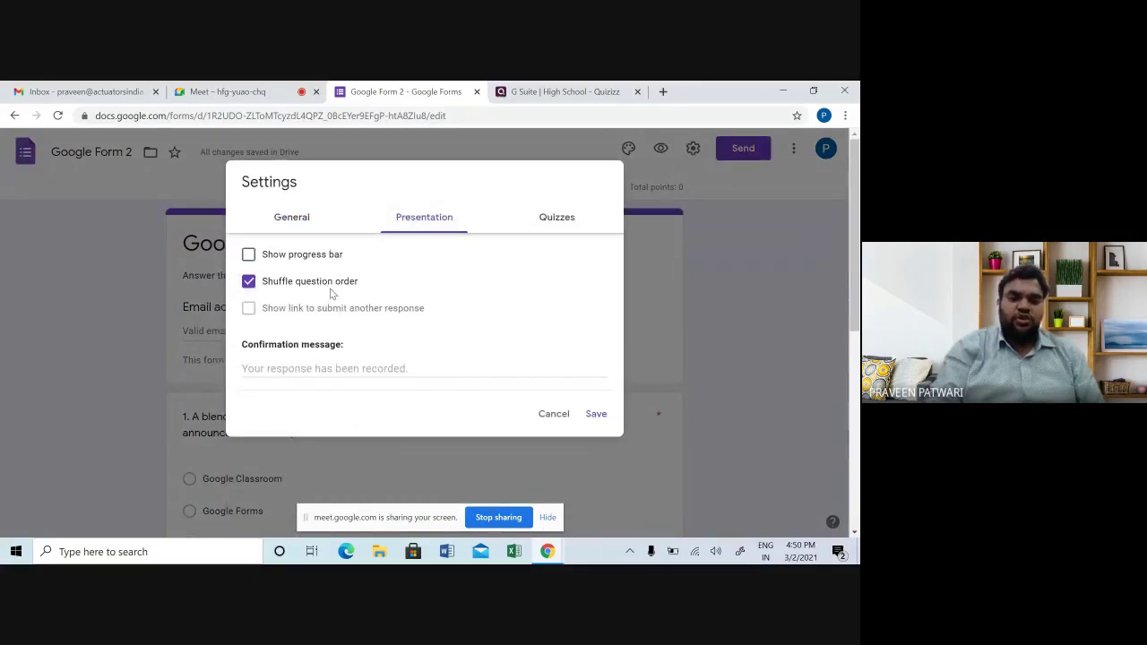
{"action": "left_click", "coordinate": [596, 414]}
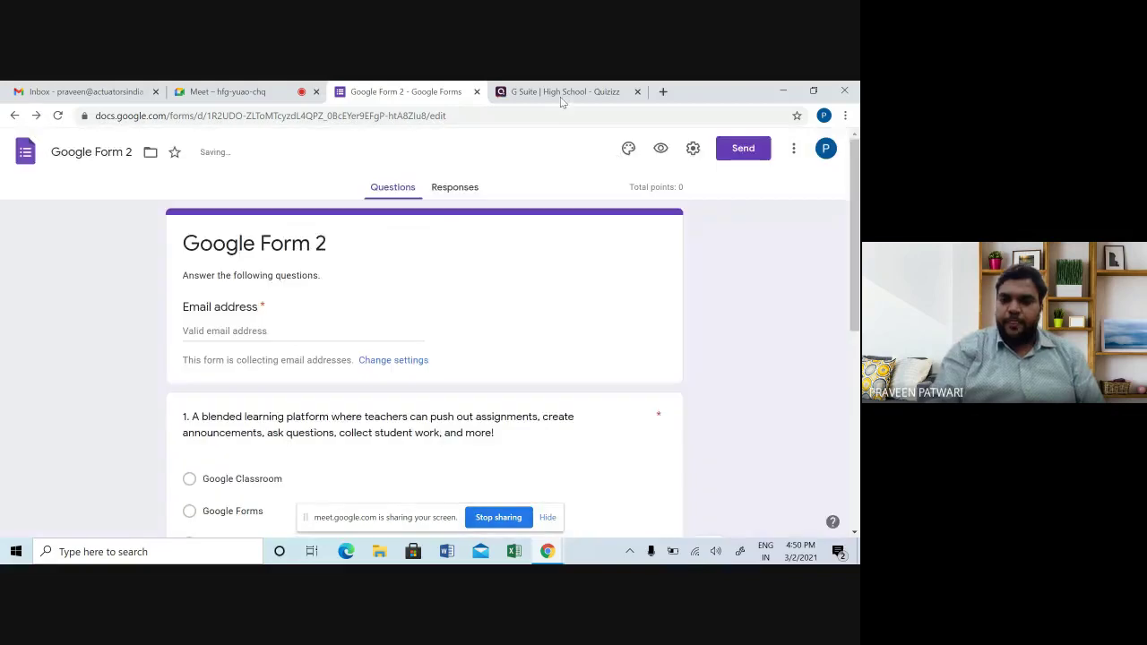
Step: Try revealing the Quizizz quiz's correct answers, dismissing the free account prompt
{"action": "left_click", "coordinate": [560, 93]}
{"action": "left_click", "coordinate": [318, 369]}
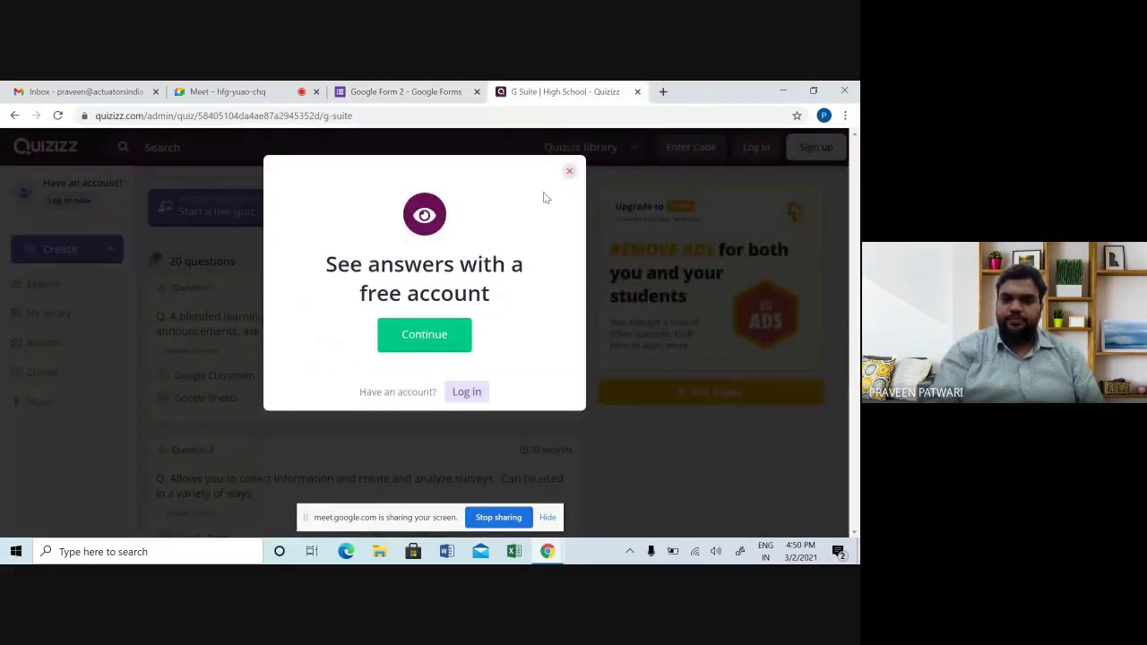
{"action": "left_click", "coordinate": [569, 171]}
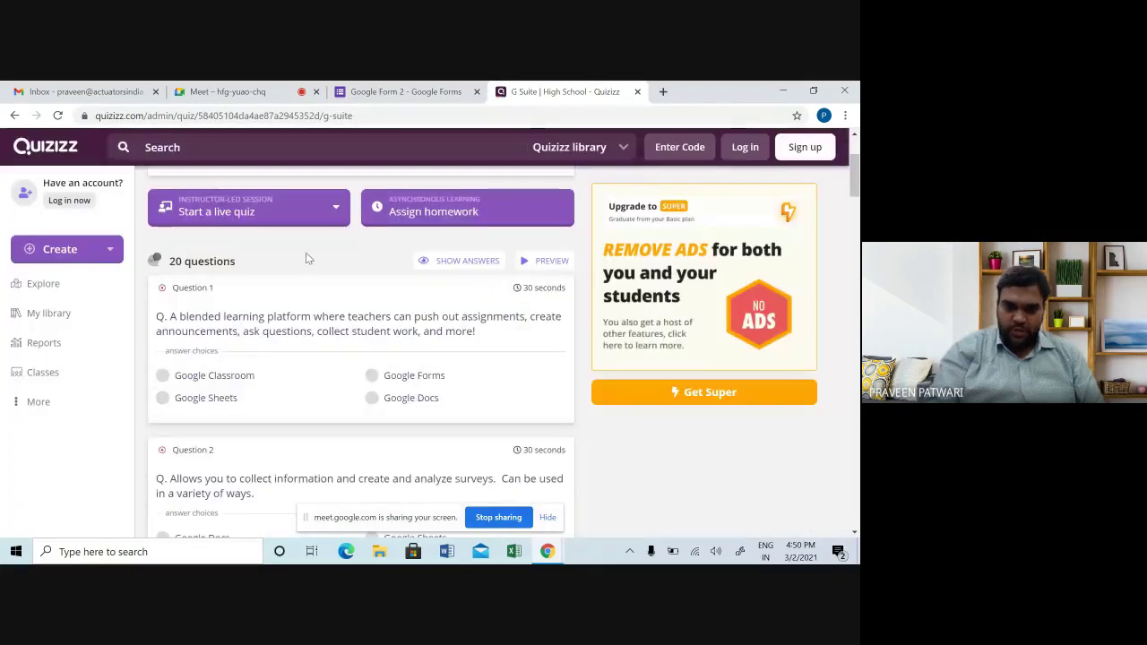
{"action": "left_click", "coordinate": [370, 90]}
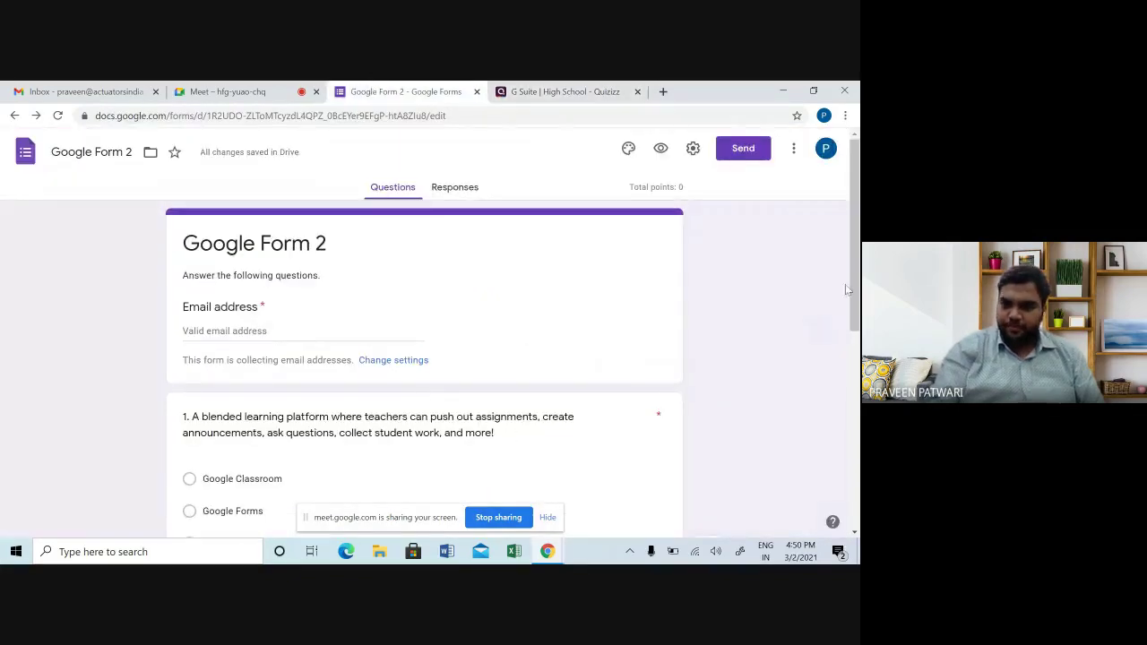
Step: Mark Google Classroom as question 1's correct answer, worth 5 points
{"action": "scroll", "coordinate": [845, 284], "scroll_direction": "down", "scroll_amount": 1}
{"action": "scroll", "coordinate": [845, 284], "scroll_direction": "down", "scroll_amount": 1}
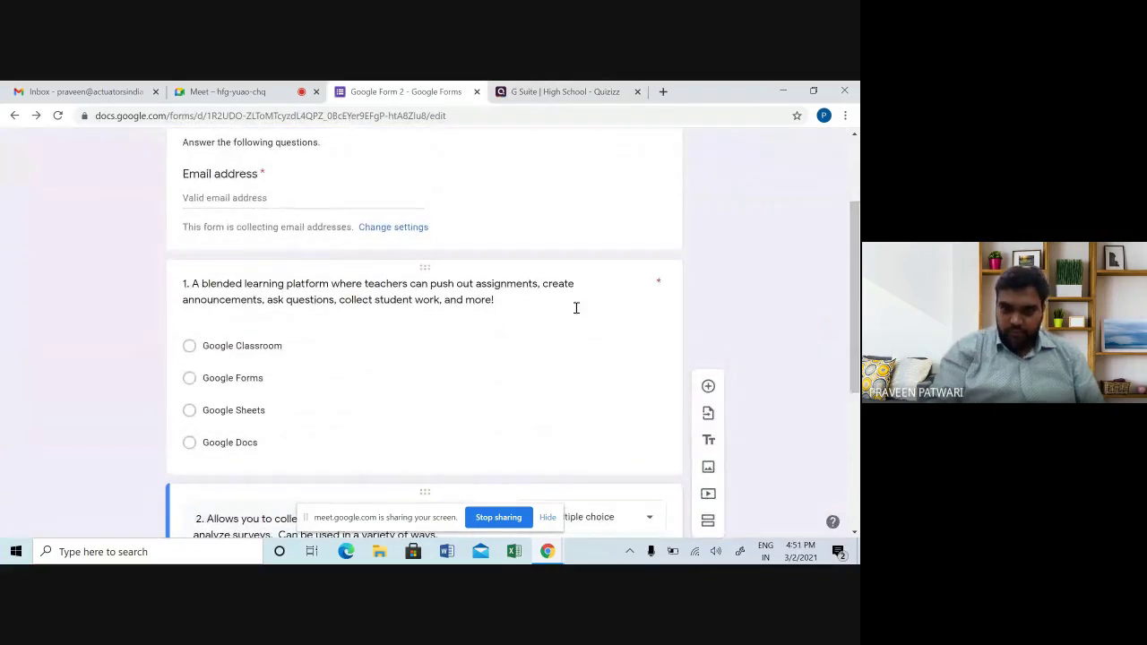
{"action": "left_click", "coordinate": [310, 273]}
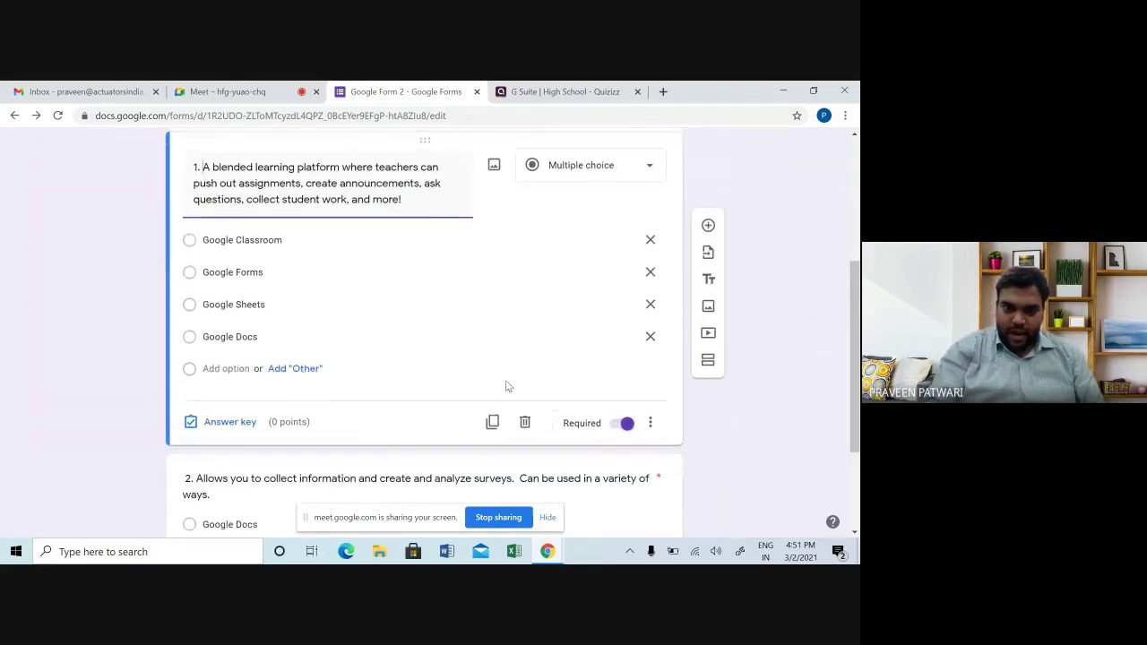
{"action": "left_click", "coordinate": [250, 427]}
{"action": "type", "text": "5"}
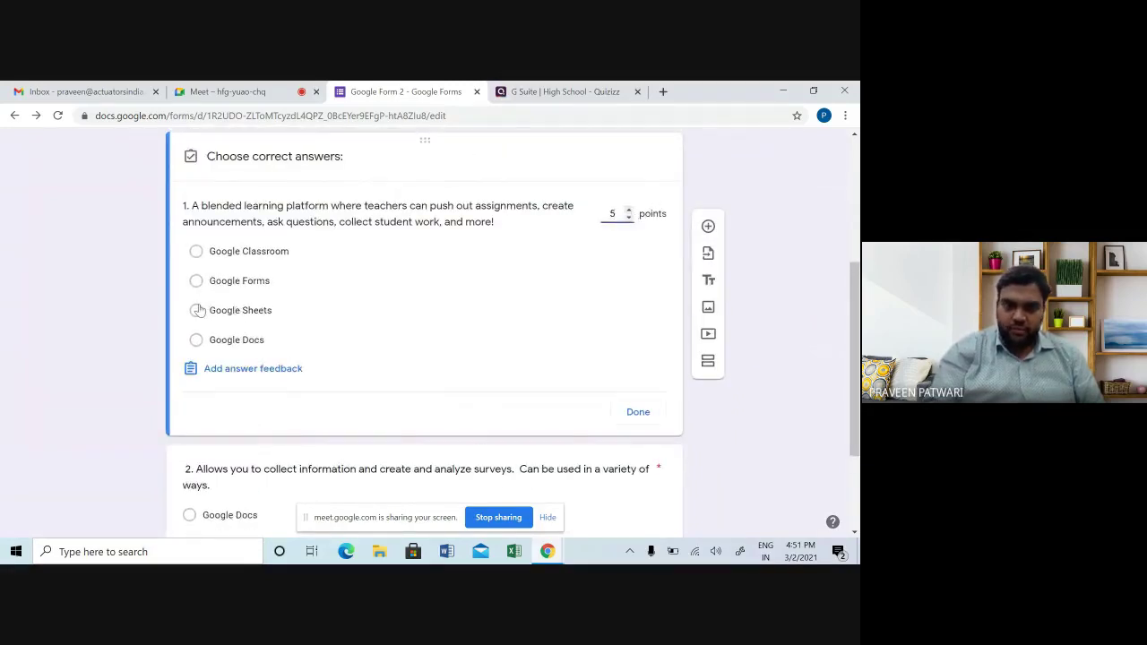
{"action": "left_click", "coordinate": [222, 259]}
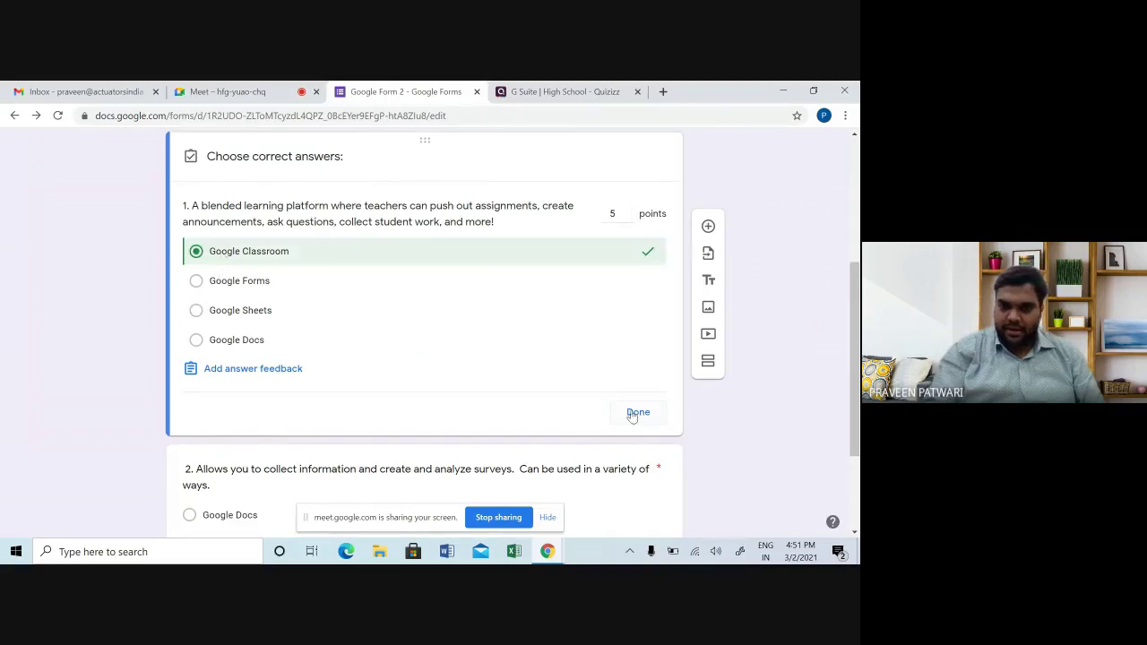
{"action": "left_click", "coordinate": [637, 412]}
Step: Mark Google Forms as question 2's correct answer, worth 5 points
{"action": "scroll", "coordinate": [855, 258], "scroll_direction": "down", "scroll_amount": 3}
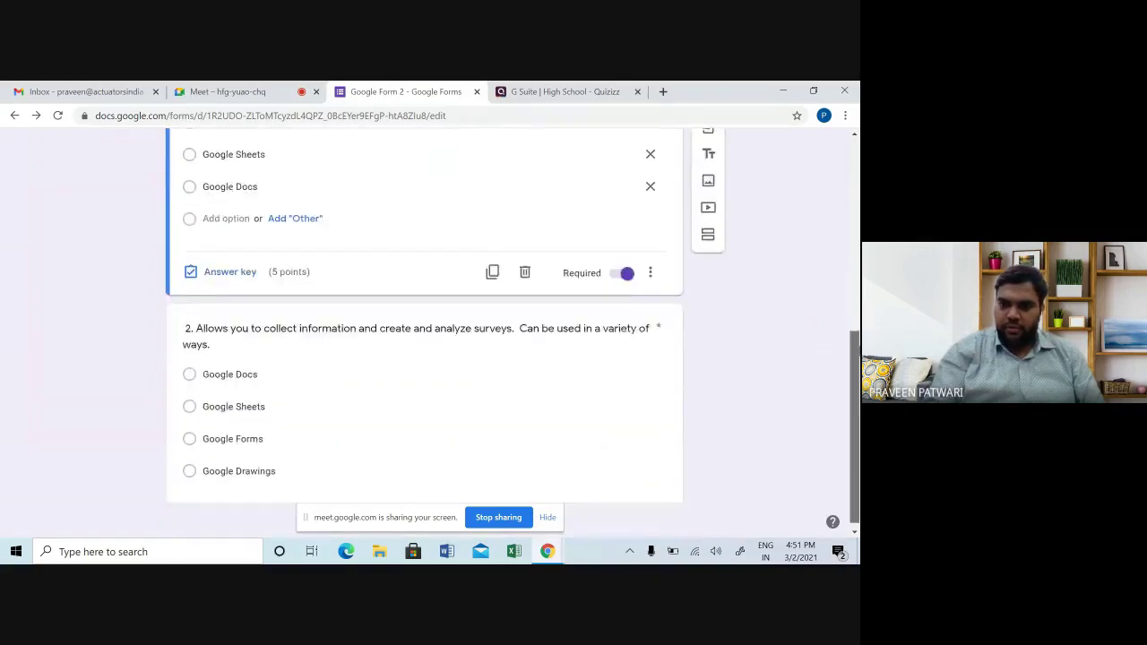
{"action": "left_click", "coordinate": [443, 335]}
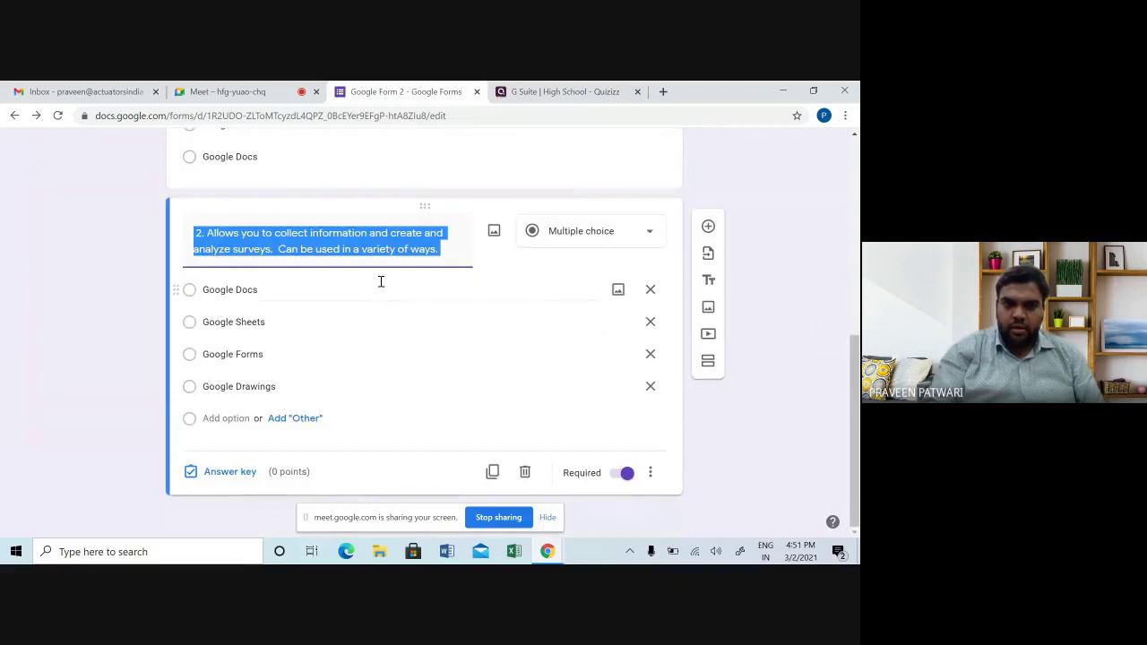
{"action": "left_click", "coordinate": [229, 473]}
{"action": "left_click", "coordinate": [222, 401]}
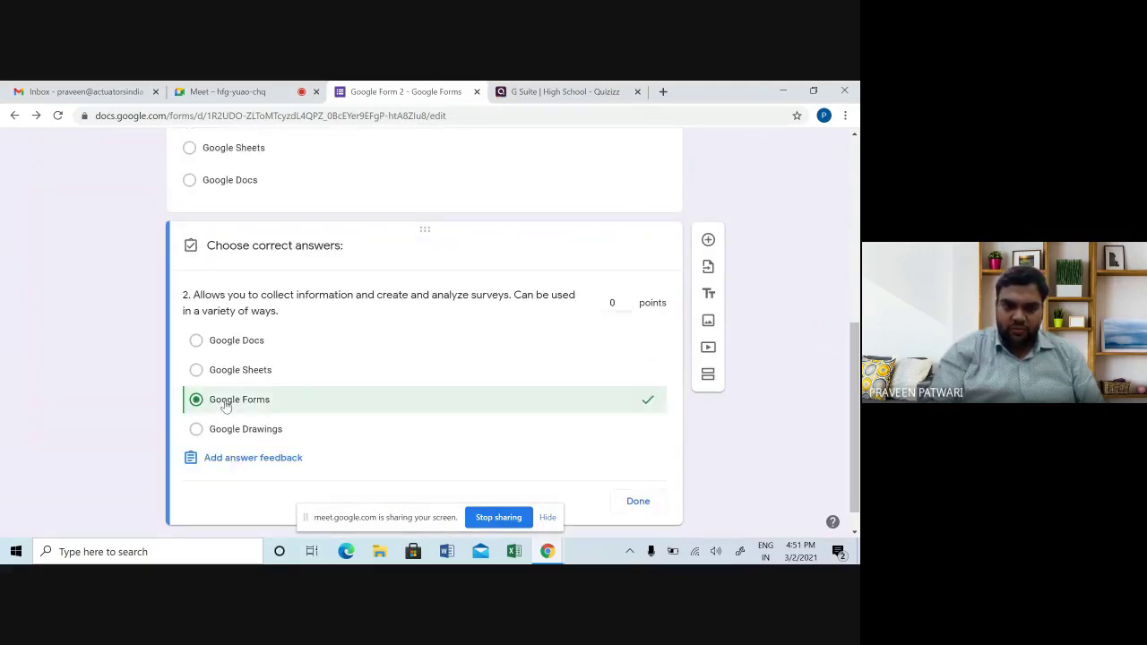
{"action": "left_click", "coordinate": [630, 301]}
{"action": "type", "text": "5"}
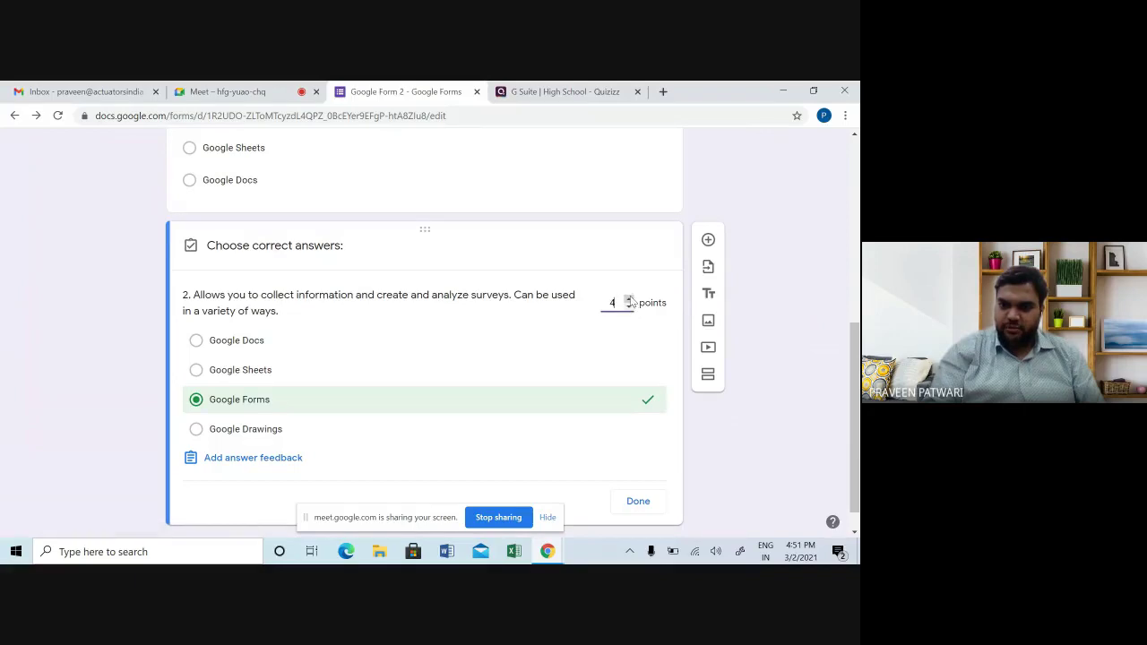
{"action": "left_click", "coordinate": [637, 503]}
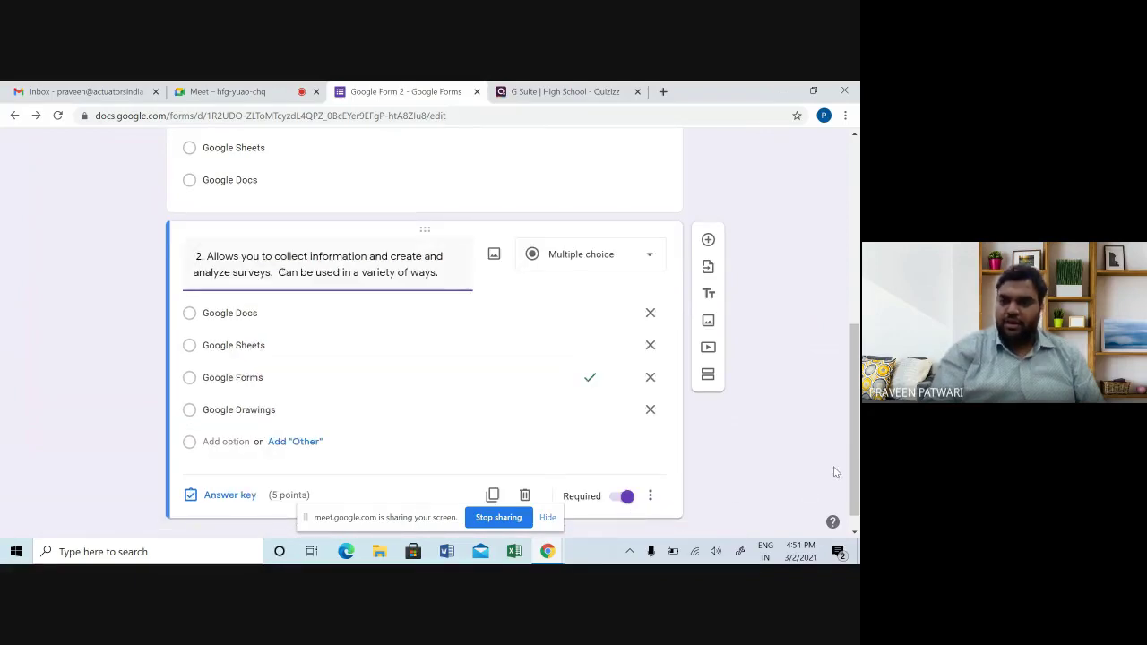
{"action": "left_click_drag", "start_coordinate": [854, 472], "coordinate": [842, 311]}
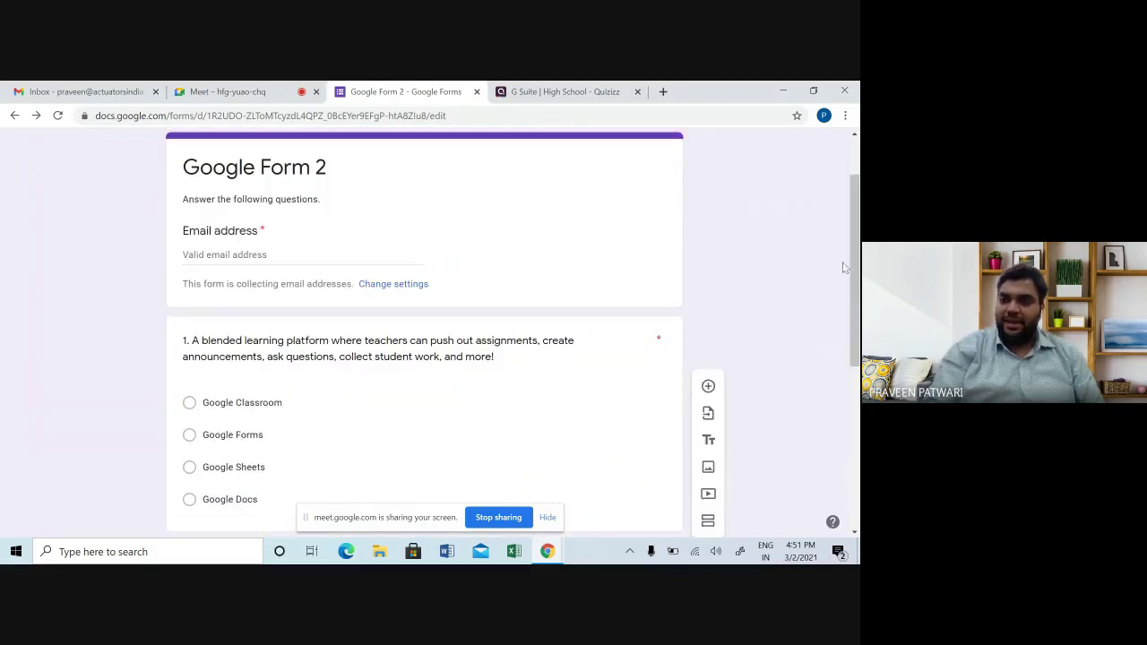
{"action": "left_click_drag", "start_coordinate": [842, 266], "coordinate": [810, 268]}
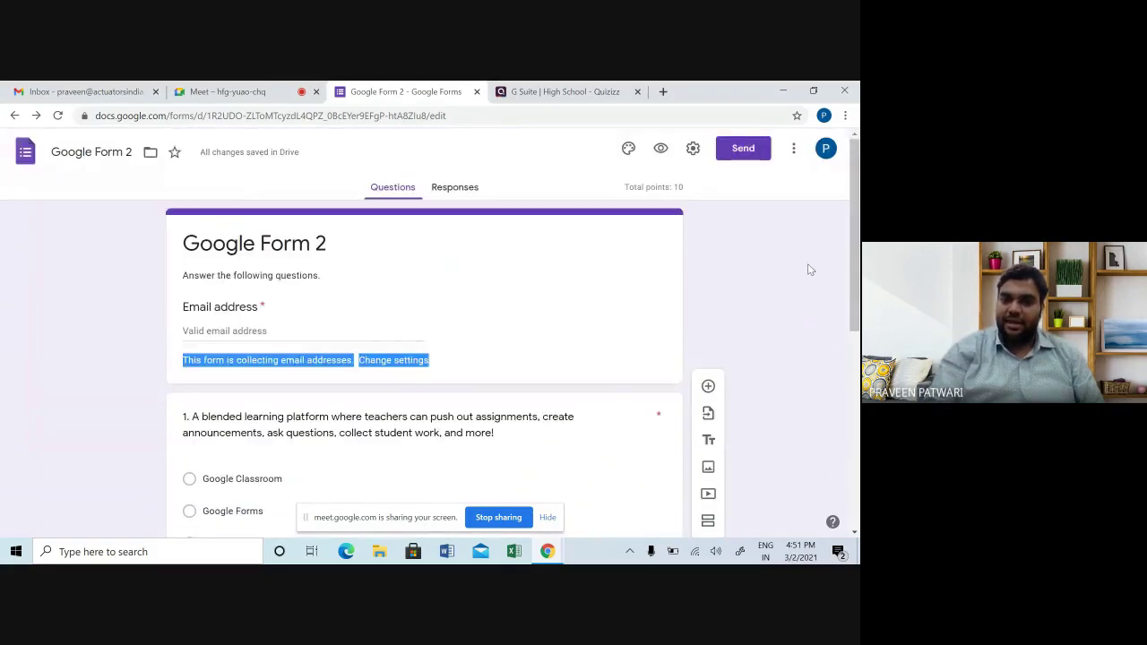
Step: Preview Google Form 2 as respondents see it, then close the preview
{"action": "left_click", "coordinate": [810, 270]}
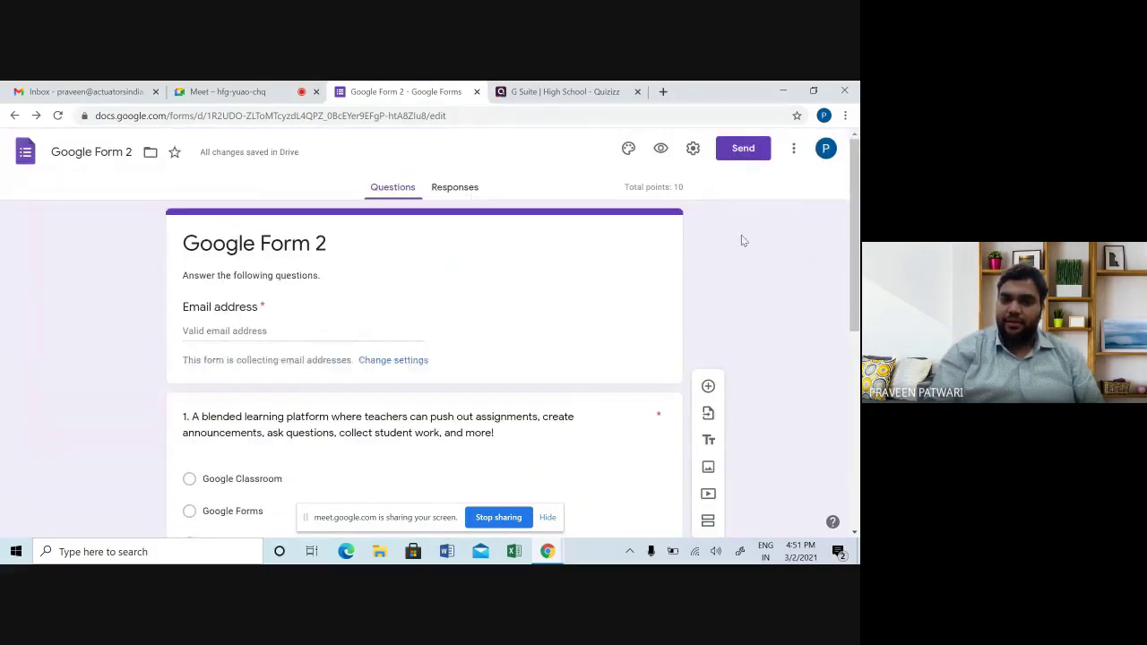
{"action": "left_click", "coordinate": [661, 149]}
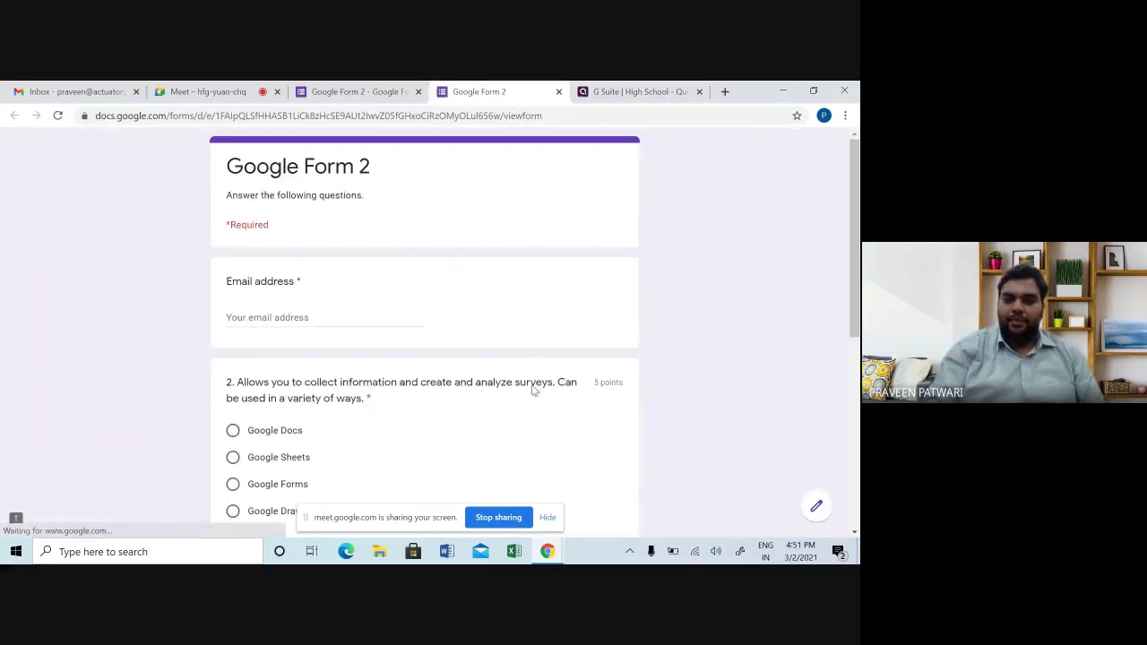
{"action": "left_click_drag", "start_coordinate": [594, 386], "coordinate": [625, 389]}
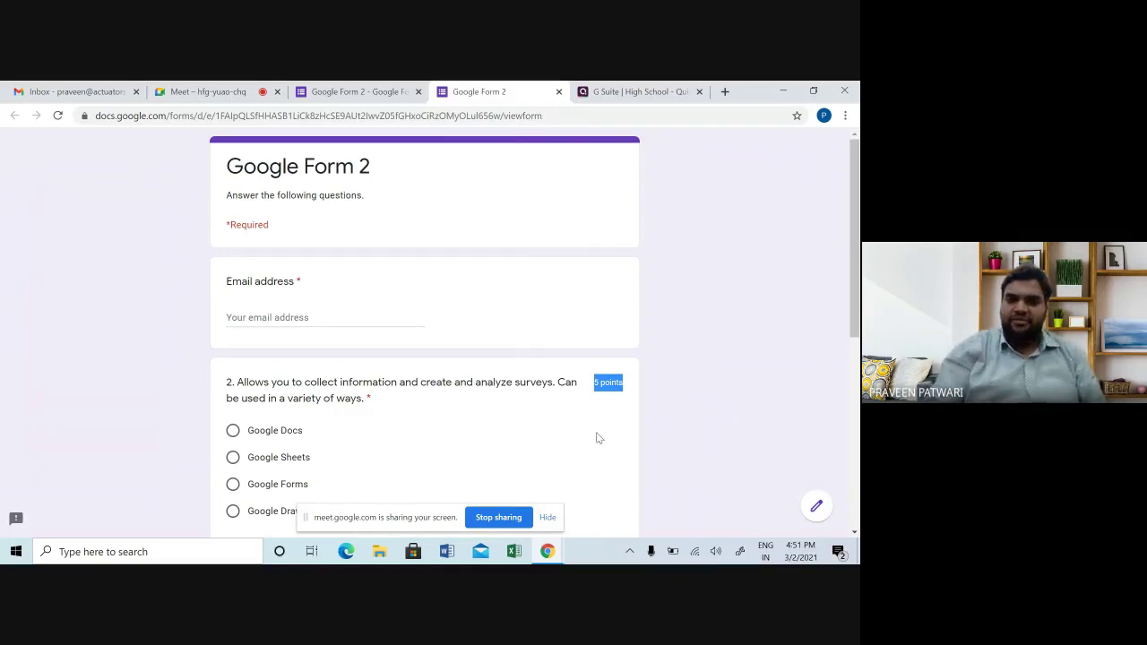
{"action": "scroll", "coordinate": [854, 238], "scroll_direction": "down", "scroll_amount": 2}
{"action": "scroll", "coordinate": [855, 238], "scroll_direction": "up", "scroll_amount": 2}
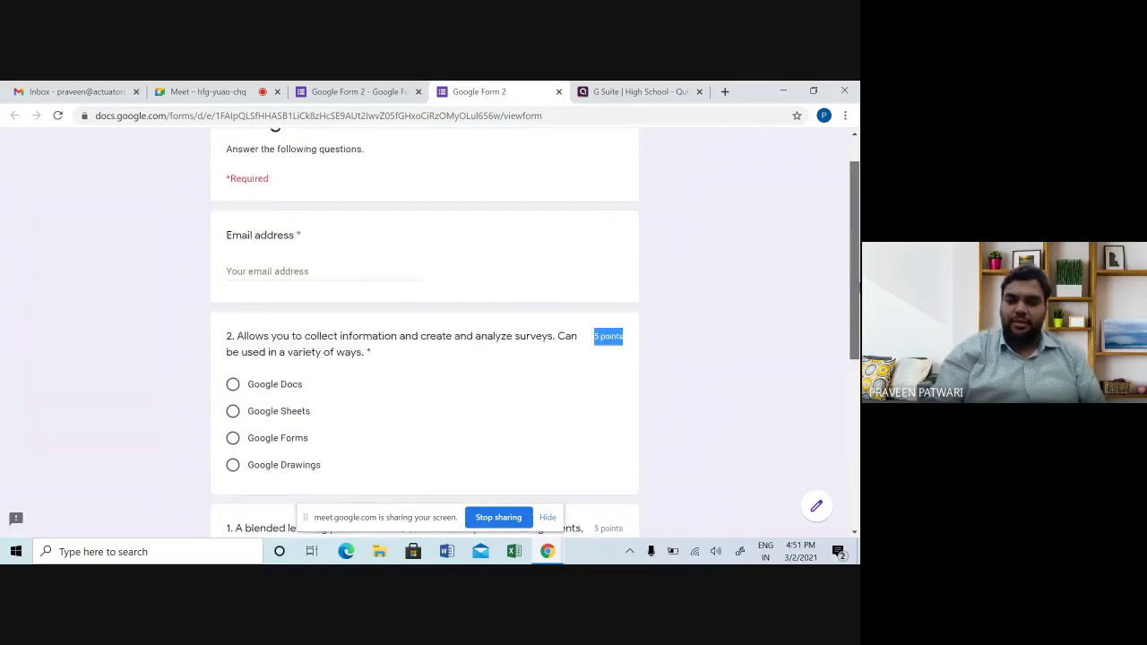
{"action": "left_click", "coordinate": [558, 91]}
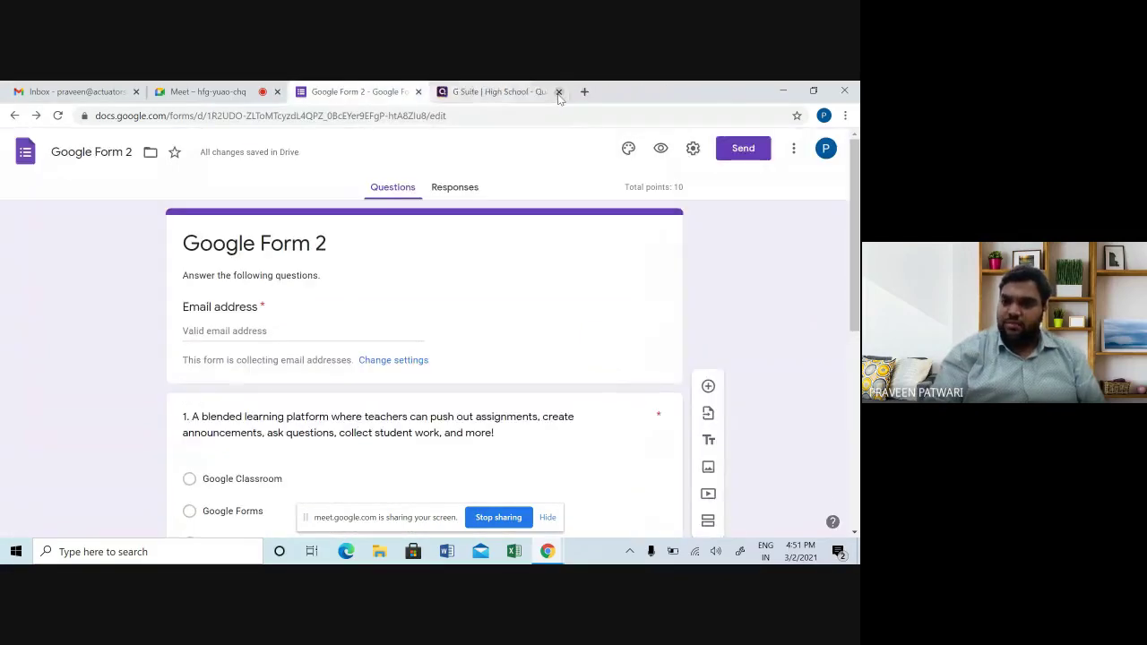
Step: Copy the form's shortened share link from the Send dialog
{"action": "left_click", "coordinate": [749, 154]}
{"action": "left_click", "coordinate": [370, 249]}
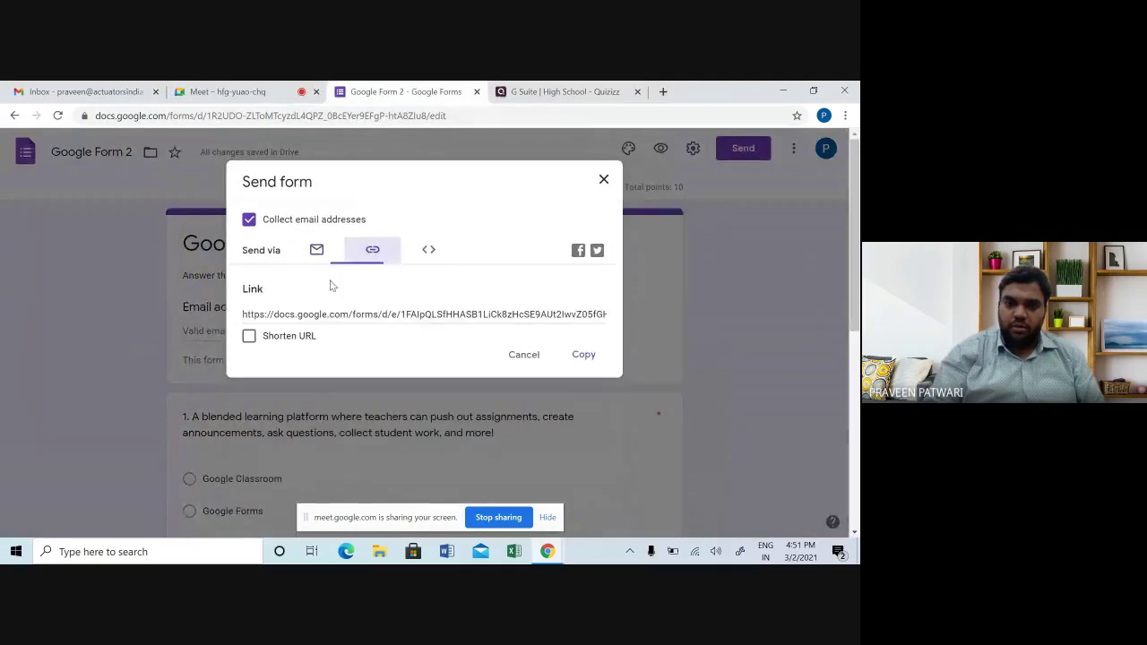
{"action": "left_click", "coordinate": [278, 337]}
{"action": "left_click", "coordinate": [583, 354]}
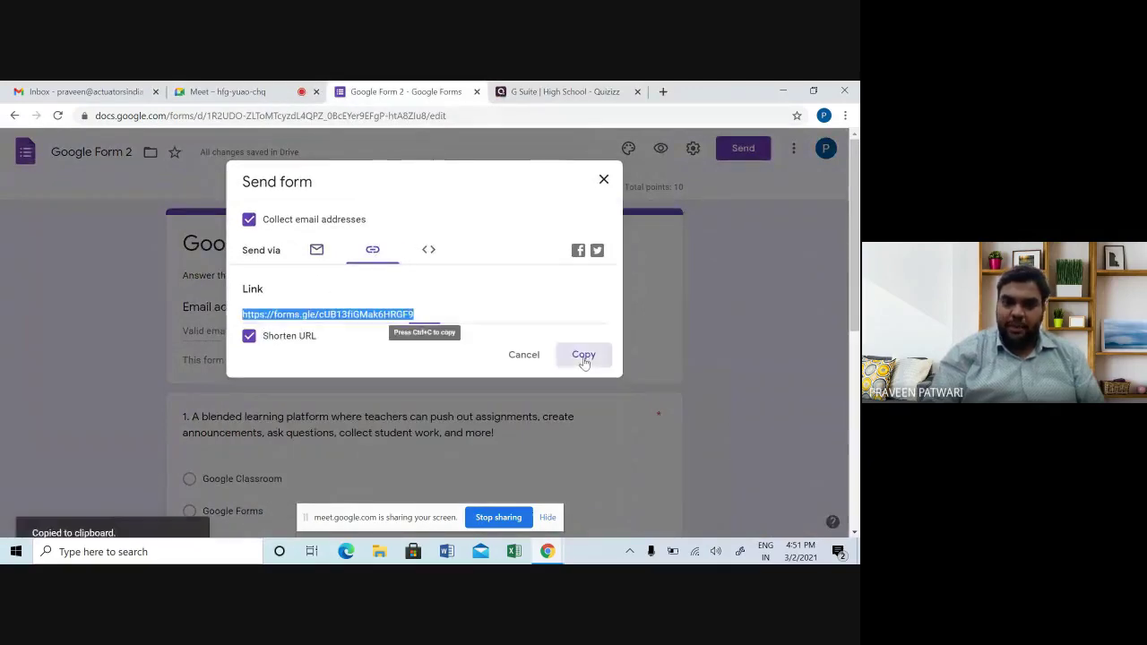
Step: Post the short form link in the Meet chat and return to the form editor
{"action": "left_click", "coordinate": [237, 90]}
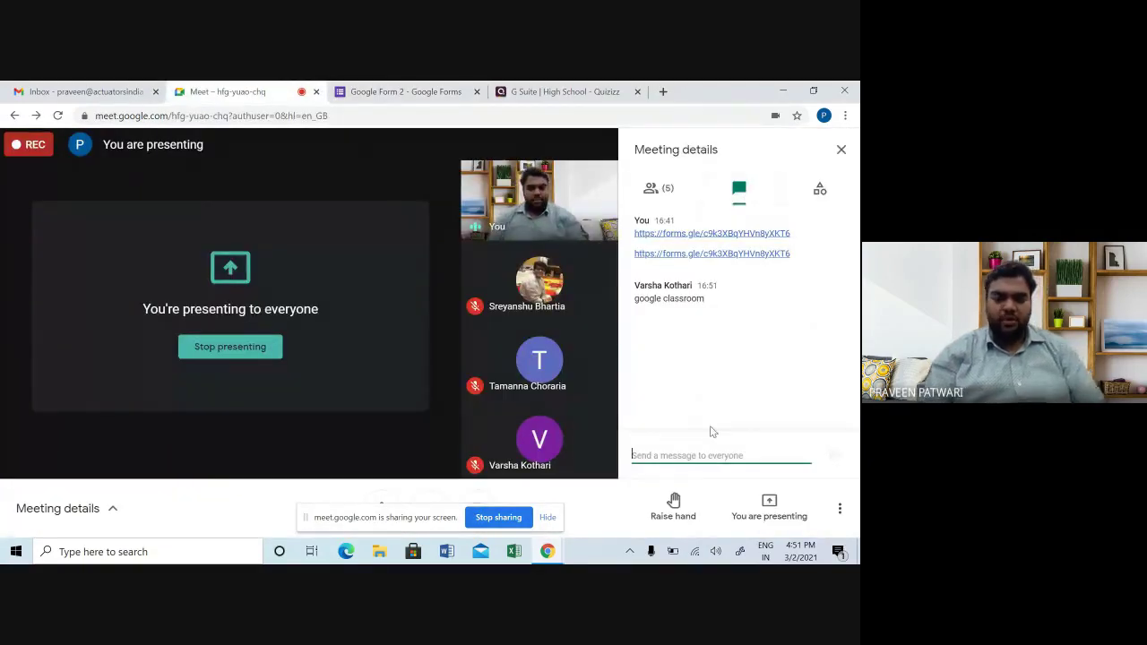
{"action": "key", "text": "ctrl+v"}
{"action": "key", "text": "Return"}
{"action": "key", "text": "ctrl+v"}
{"action": "key", "text": "Return"}
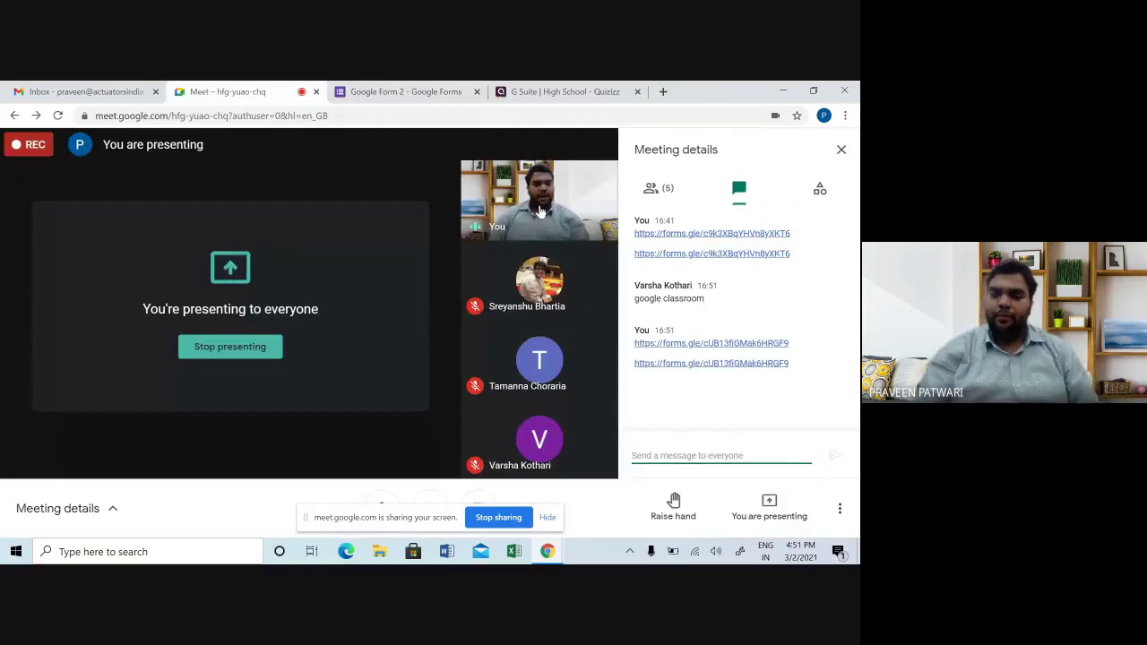
{"action": "left_click", "coordinate": [427, 90]}
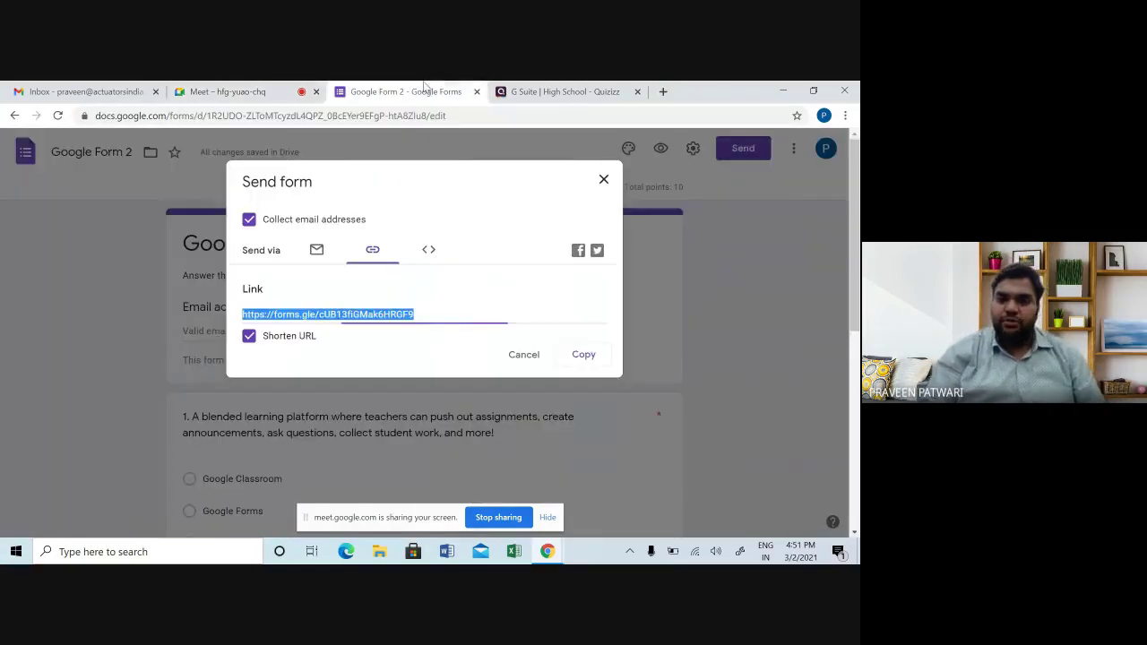
{"action": "left_click", "coordinate": [603, 180]}
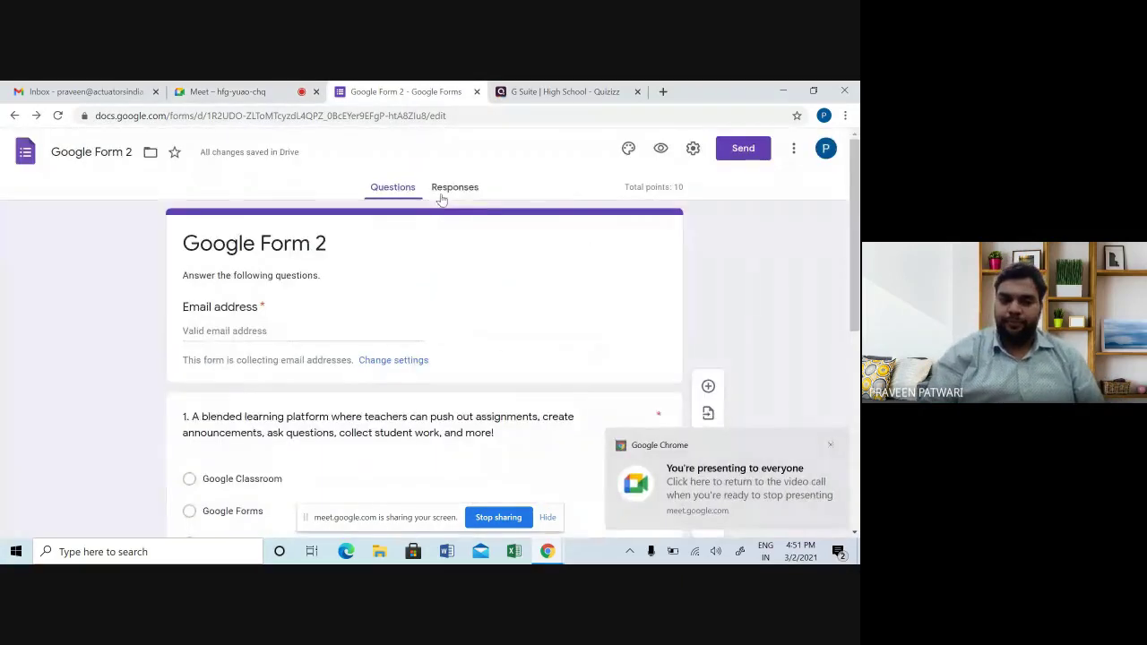
Step: Open the Responses tab and dismiss the presenting notification and responses tip
{"action": "left_click", "coordinate": [442, 190]}
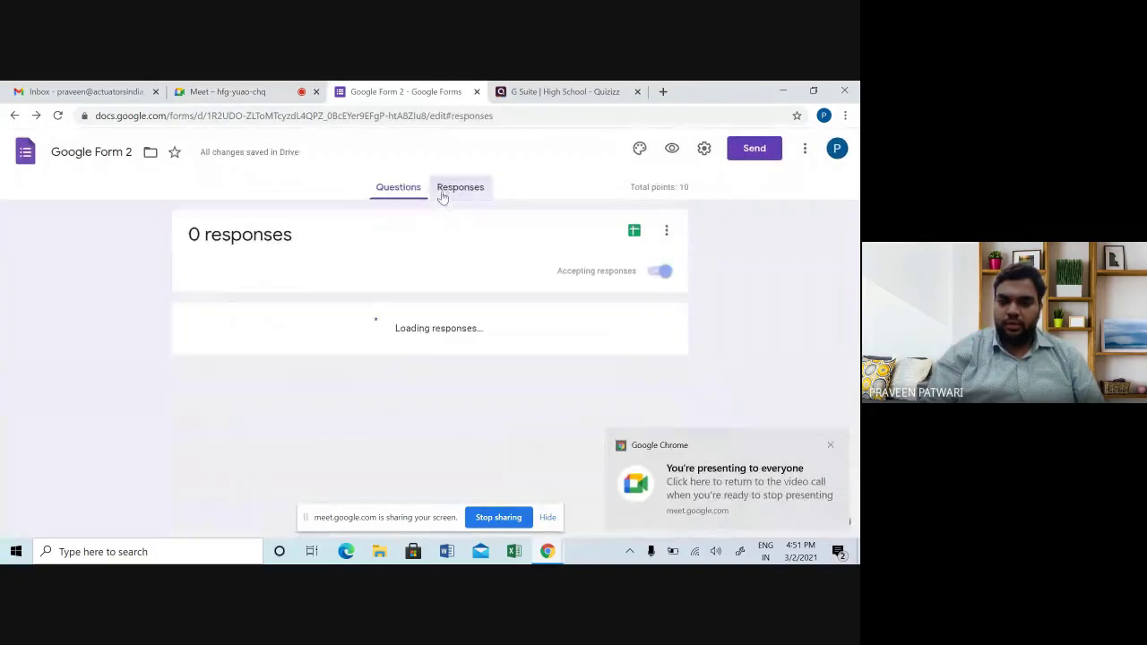
{"action": "left_click", "coordinate": [831, 442]}
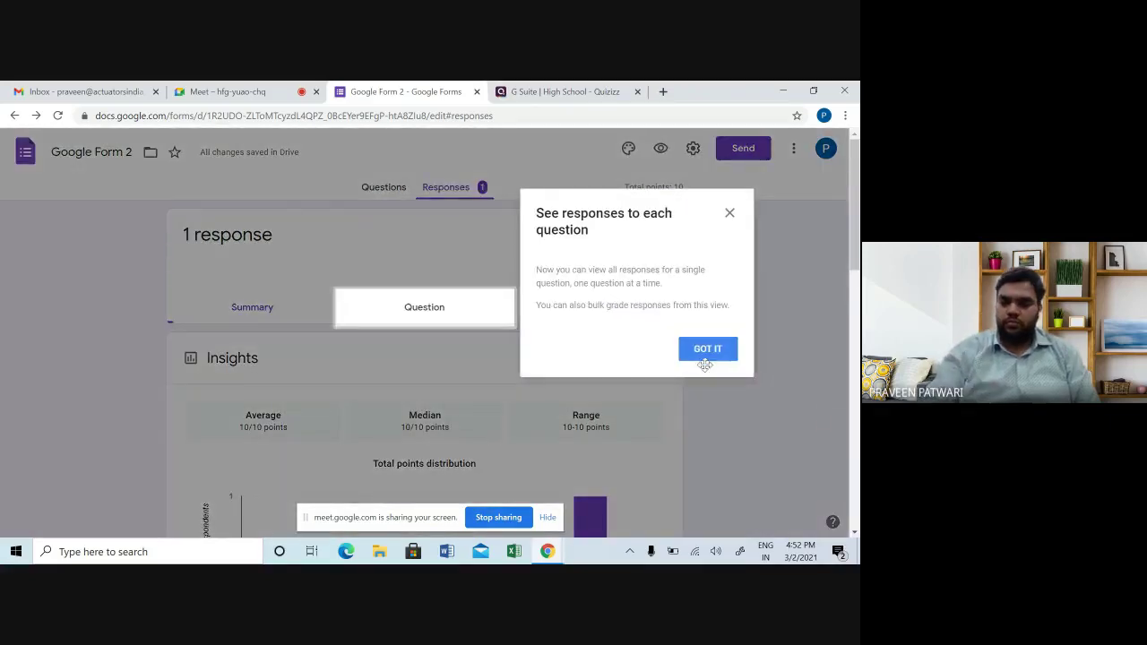
{"action": "left_click", "coordinate": [708, 348]}
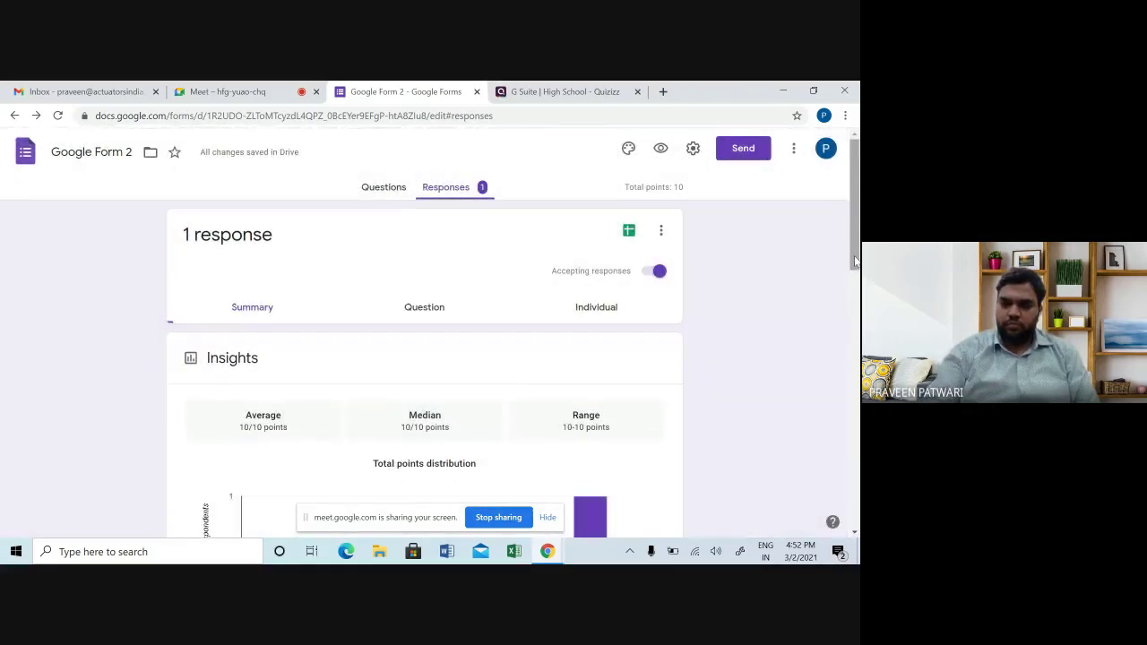
Step: Scroll through the summary: 2 responses, average 5/10, scores ranging 0–10, per-question charts
{"action": "scroll", "coordinate": [710, 340], "scroll_direction": "down", "scroll_amount": 2}
{"action": "scroll", "coordinate": [710, 340], "scroll_direction": "down", "scroll_amount": 1}
{"action": "scroll", "coordinate": [710, 341], "scroll_direction": "down", "scroll_amount": 1}
{"action": "scroll", "coordinate": [710, 341], "scroll_direction": "down", "scroll_amount": 1}
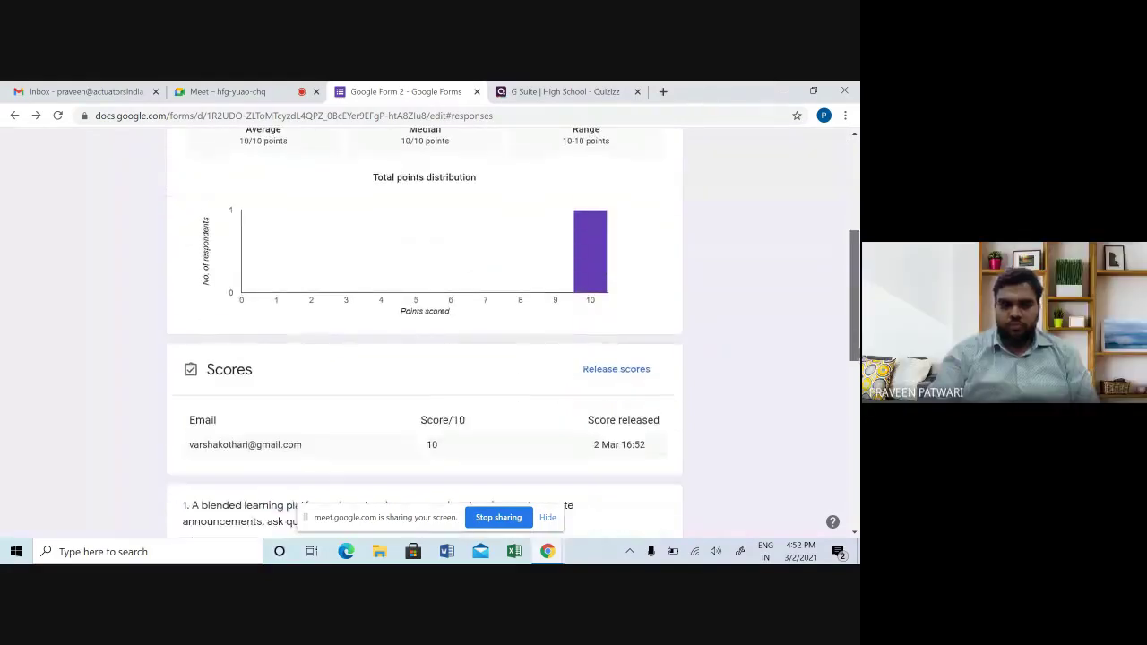
{"action": "scroll", "coordinate": [709, 341], "scroll_direction": "down", "scroll_amount": 1}
{"action": "scroll", "coordinate": [710, 341], "scroll_direction": "down", "scroll_amount": 1}
{"action": "scroll", "coordinate": [710, 340], "scroll_direction": "down", "scroll_amount": 1}
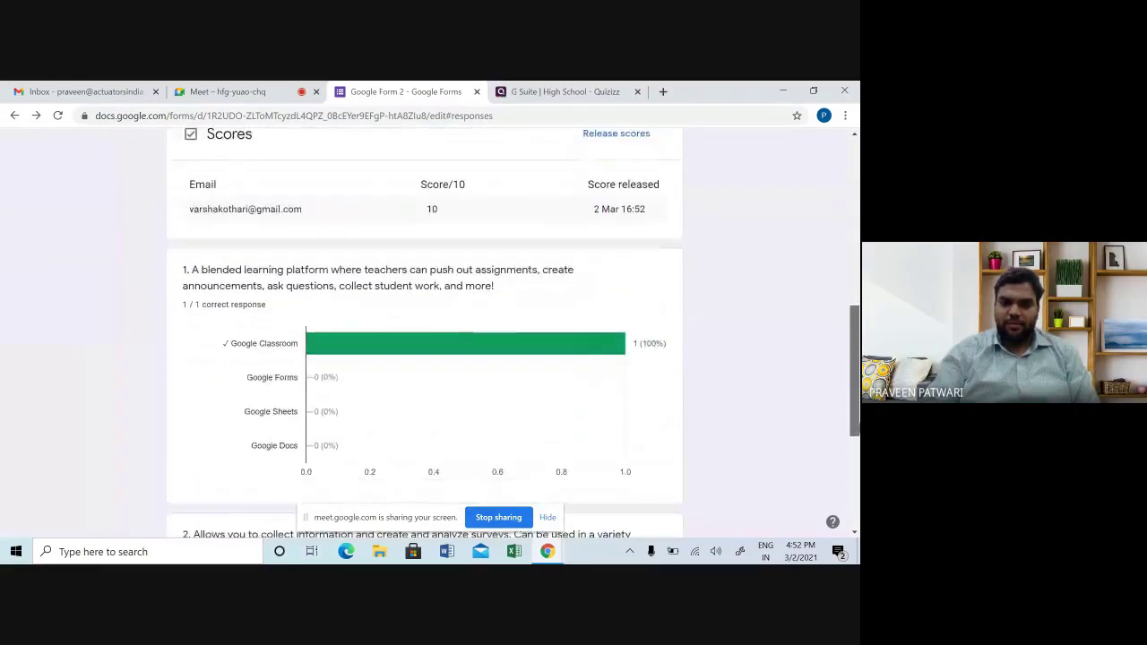
{"action": "scroll", "coordinate": [855, 339], "scroll_direction": "down", "scroll_amount": 3}
{"action": "scroll", "coordinate": [856, 339], "scroll_direction": "up", "scroll_amount": 3}
{"action": "scroll", "coordinate": [855, 339], "scroll_direction": "up", "scroll_amount": 3}
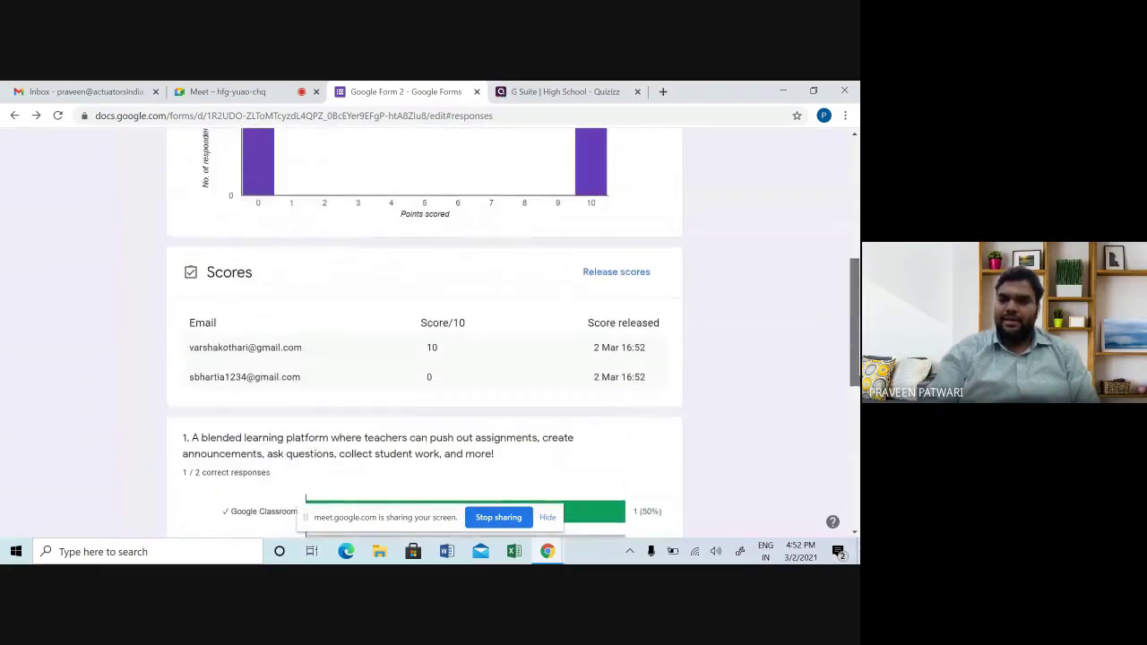
{"action": "scroll", "coordinate": [855, 339], "scroll_direction": "up", "scroll_amount": 3}
{"action": "mouse_move", "coordinate": [855, 338]}
{"action": "left_mouse_down"}
{"action": "mouse_move", "coordinate": [853, 524]}
{"action": "mouse_move", "coordinate": [853, 358]}
{"action": "mouse_move", "coordinate": [854, 461]}
{"action": "left_mouse_up"}
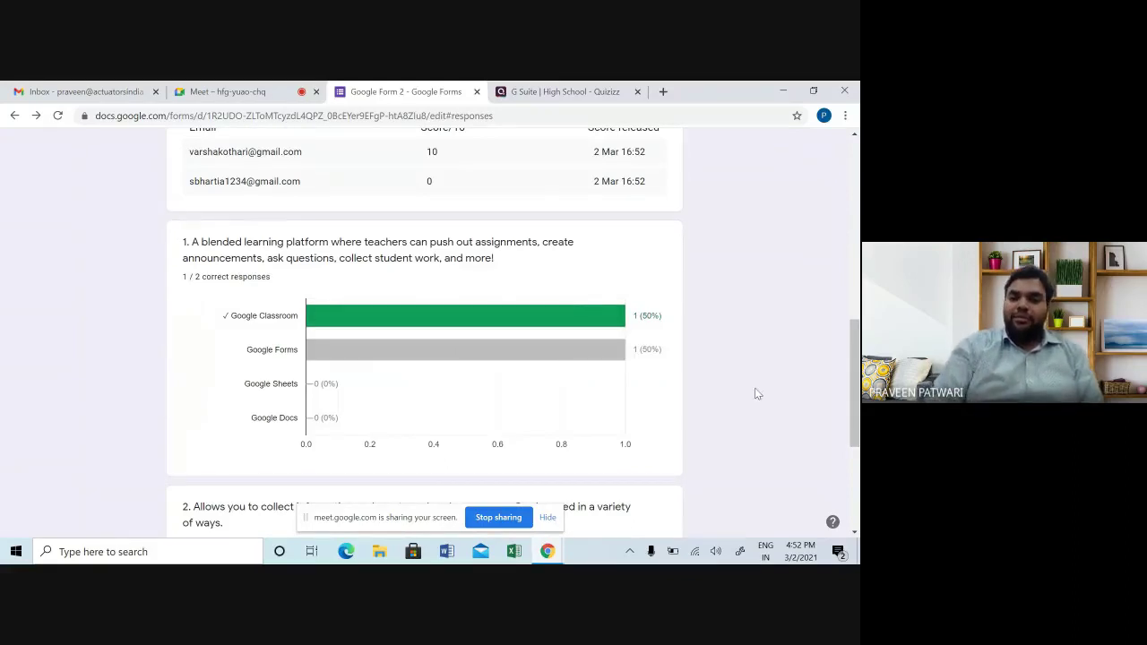
{"action": "left_click_drag", "start_coordinate": [854, 385], "coordinate": [853, 250]}
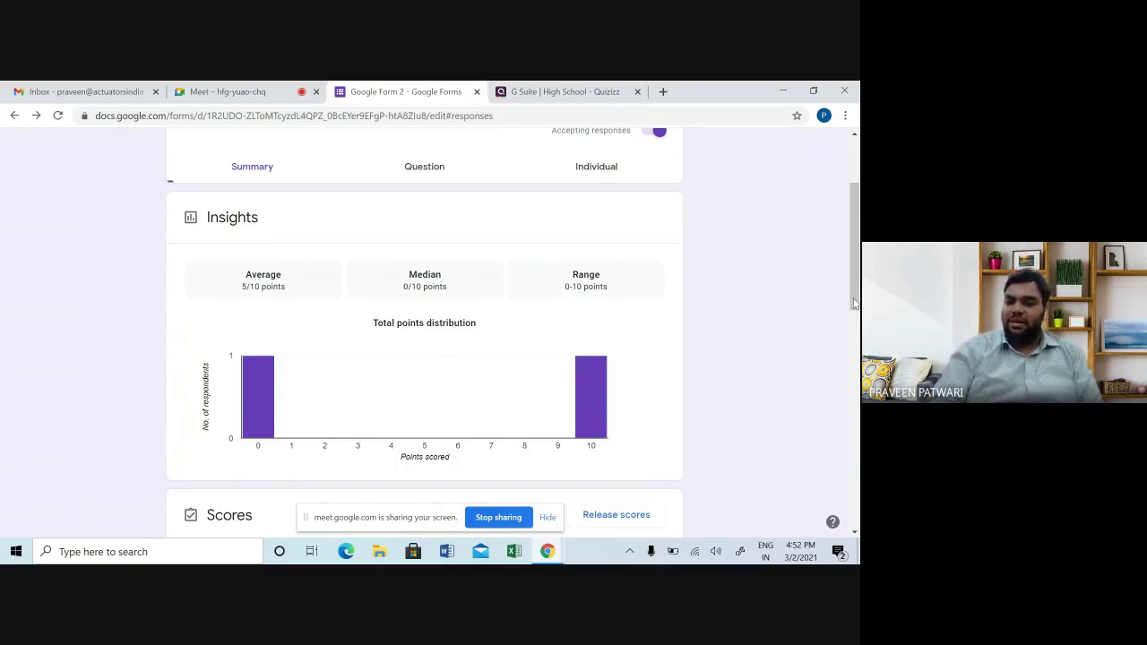
{"action": "scroll", "coordinate": [854, 305], "scroll_direction": "up", "scroll_amount": 2}
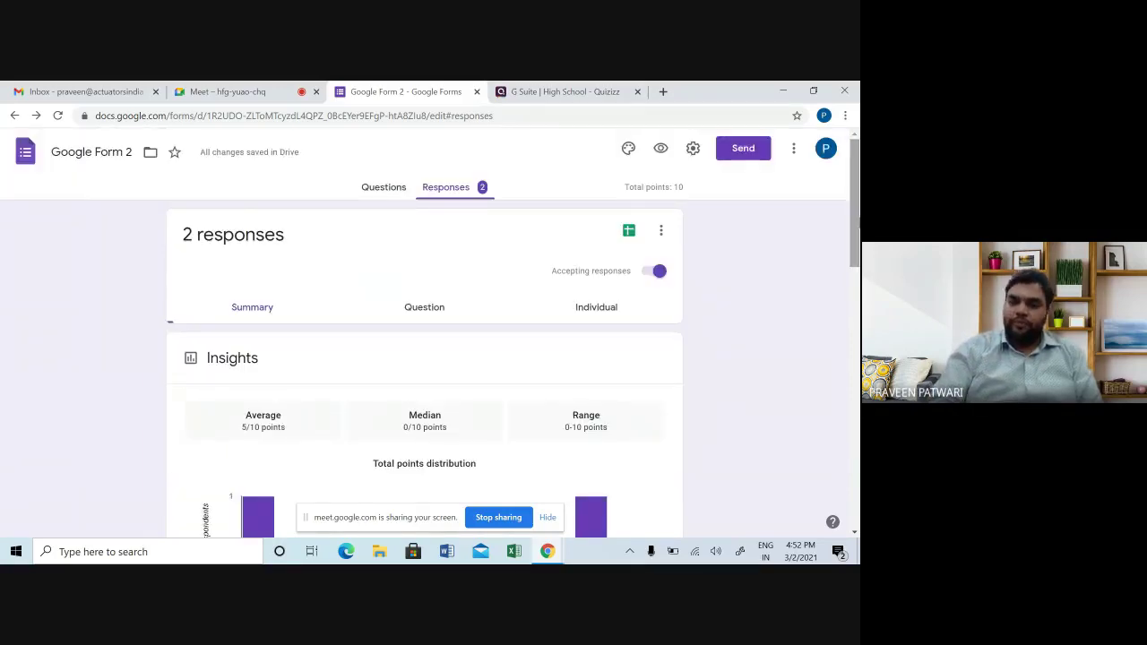
{"action": "scroll", "coordinate": [842, 224], "scroll_direction": "down", "scroll_amount": 2}
{"action": "scroll", "coordinate": [645, 275], "scroll_direction": "up", "scroll_amount": 2}
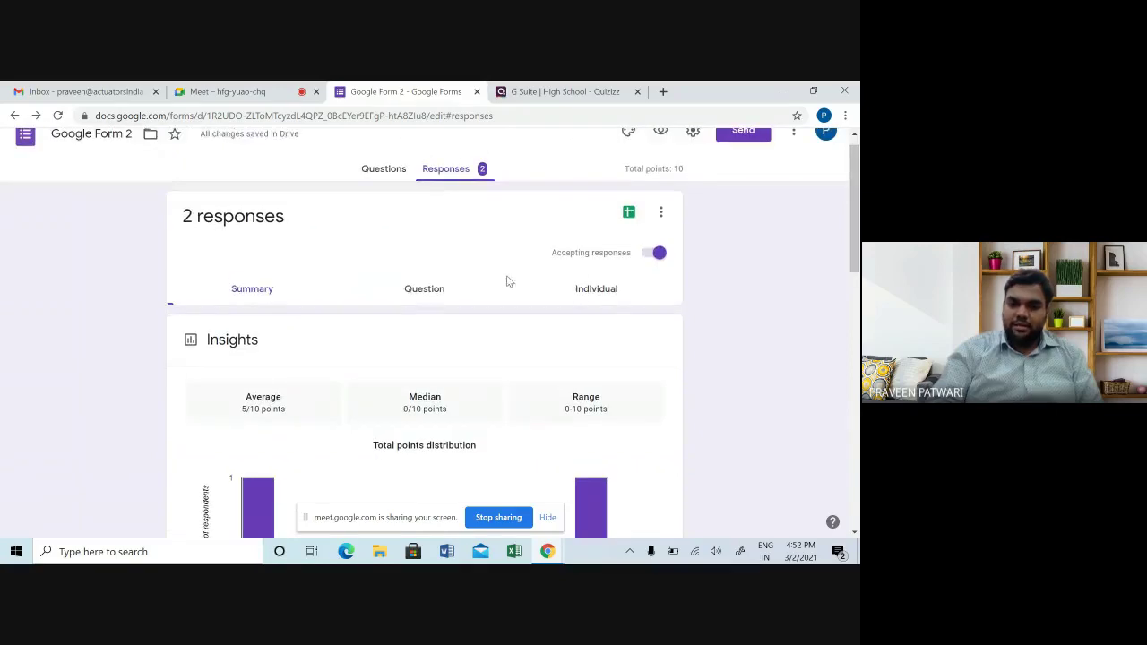
{"action": "left_click", "coordinate": [583, 288]}
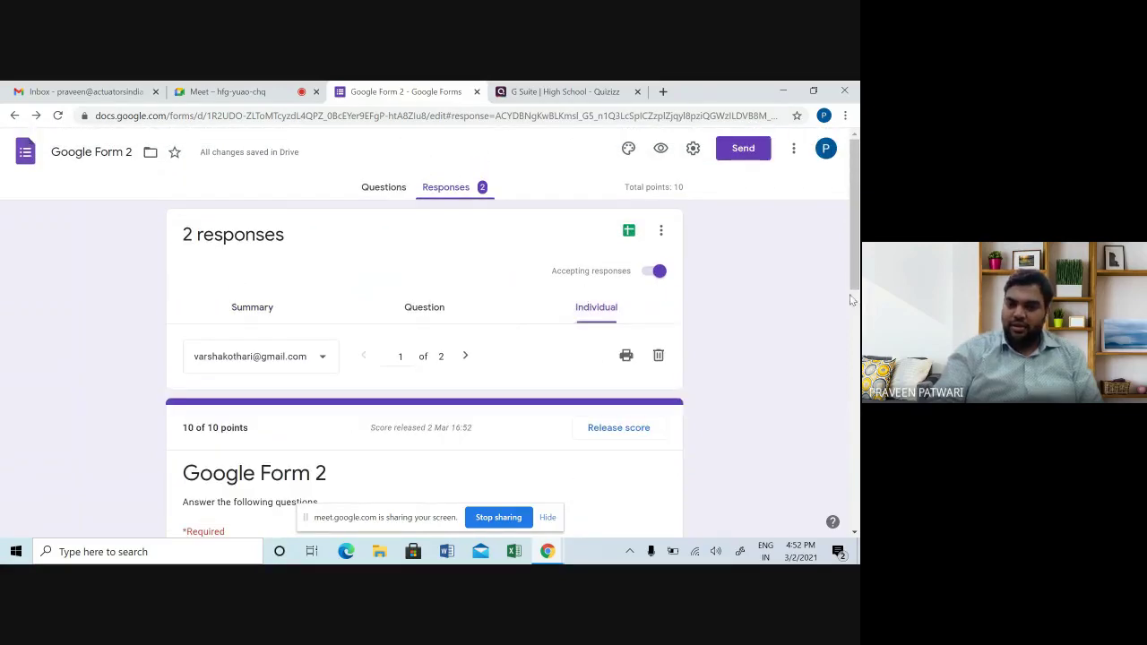
{"action": "mouse_move", "coordinate": [851, 300]}
{"action": "left_mouse_down"}
{"action": "mouse_move", "coordinate": [853, 370]}
{"action": "mouse_move", "coordinate": [853, 253]}
{"action": "left_mouse_up"}
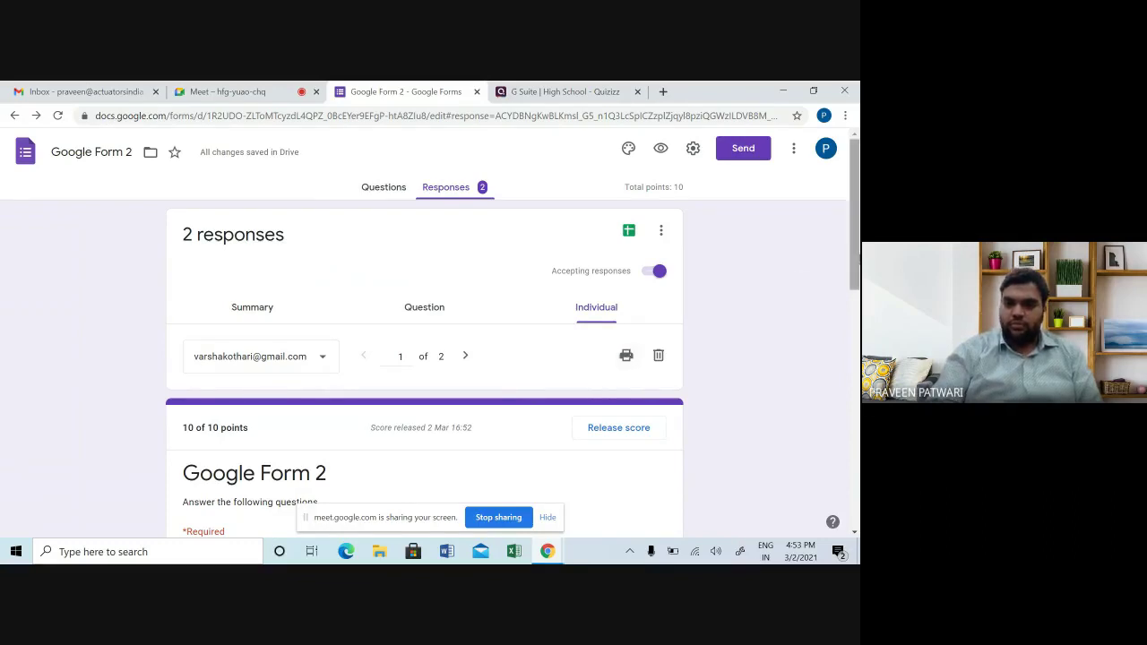
{"action": "scroll", "coordinate": [796, 280], "scroll_direction": "down", "scroll_amount": 10}
{"action": "left_click_drag", "start_coordinate": [854, 439], "coordinate": [855, 188]}
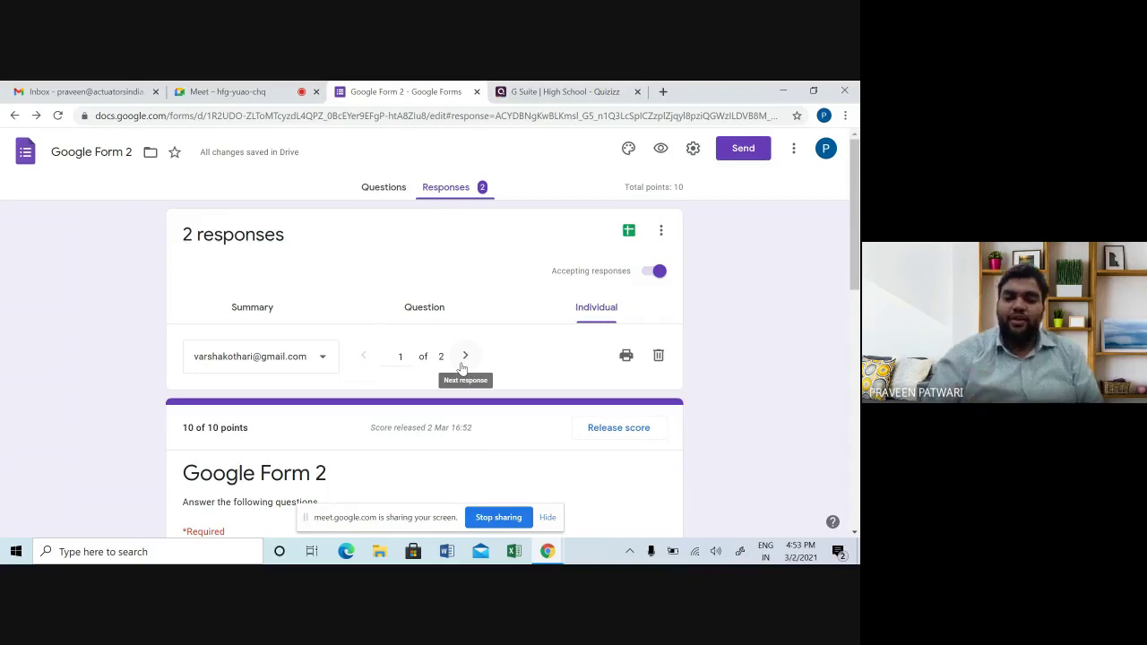
{"action": "left_click", "coordinate": [693, 148]}
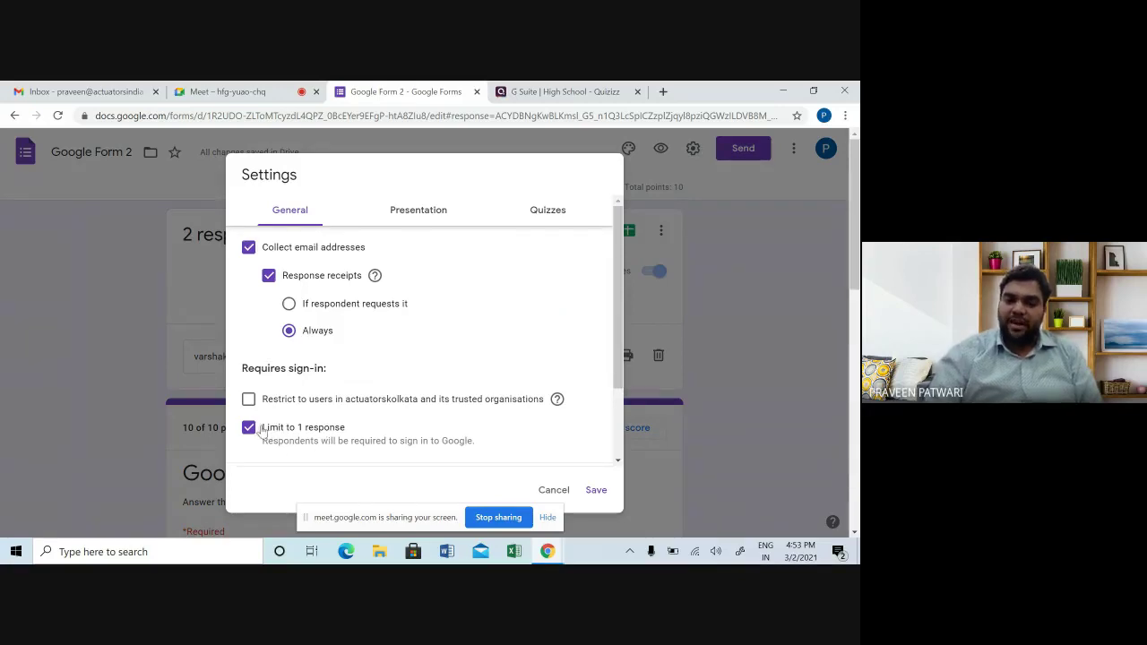
{"action": "left_click", "coordinate": [250, 429]}
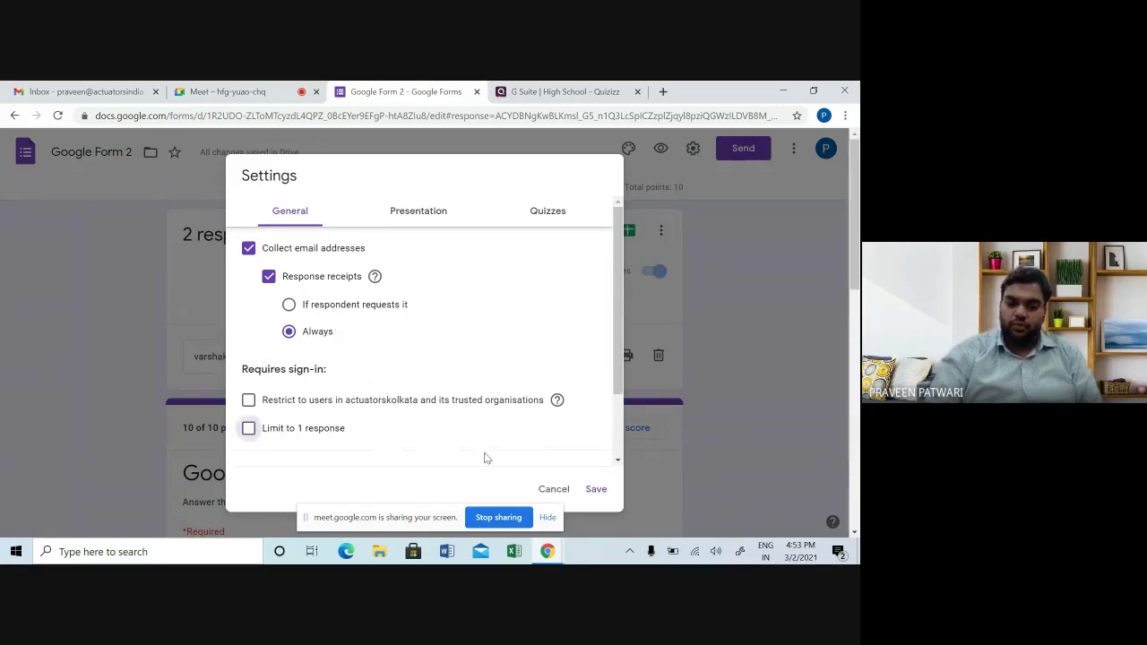
{"action": "left_click", "coordinate": [595, 492]}
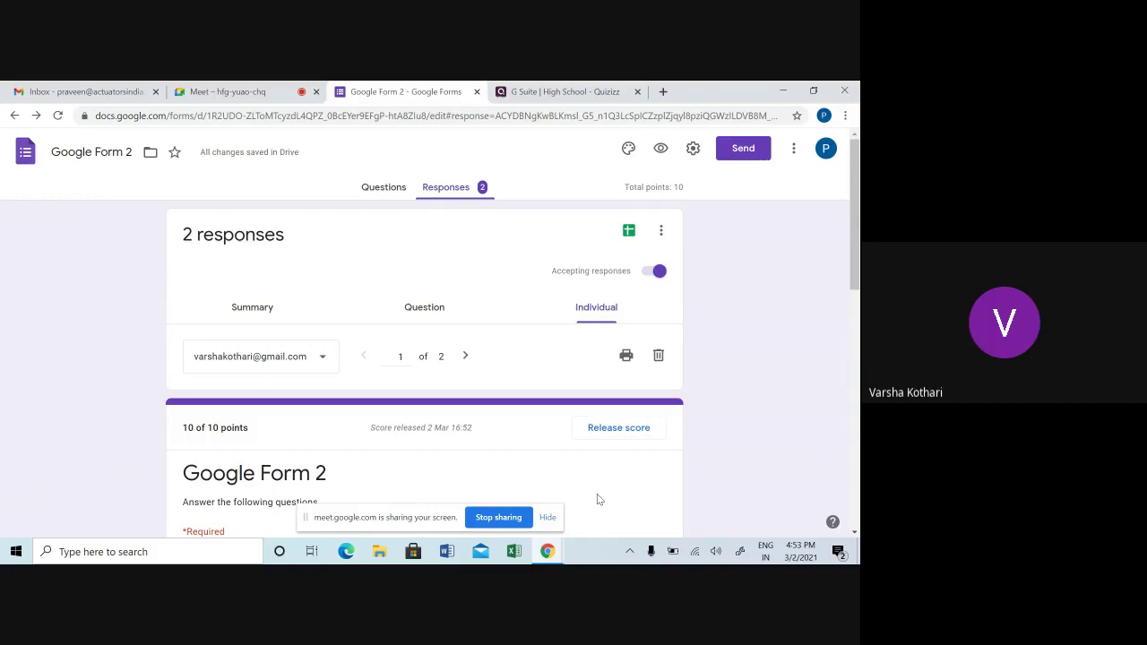
{"action": "left_click", "coordinate": [693, 150]}
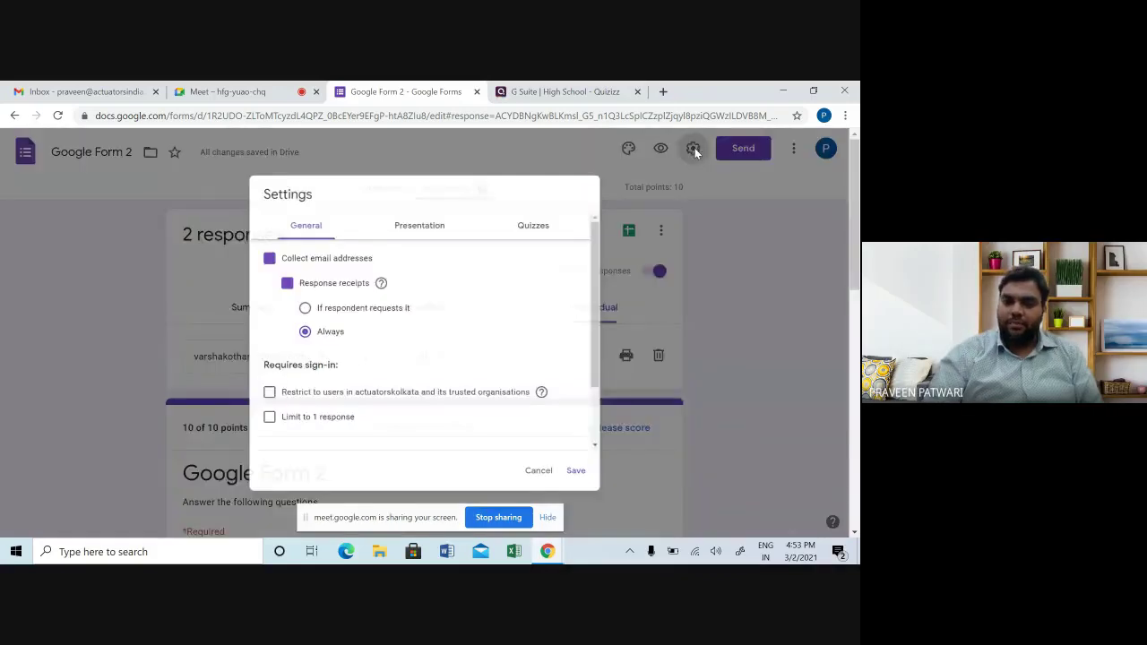
{"action": "left_click", "coordinate": [300, 427]}
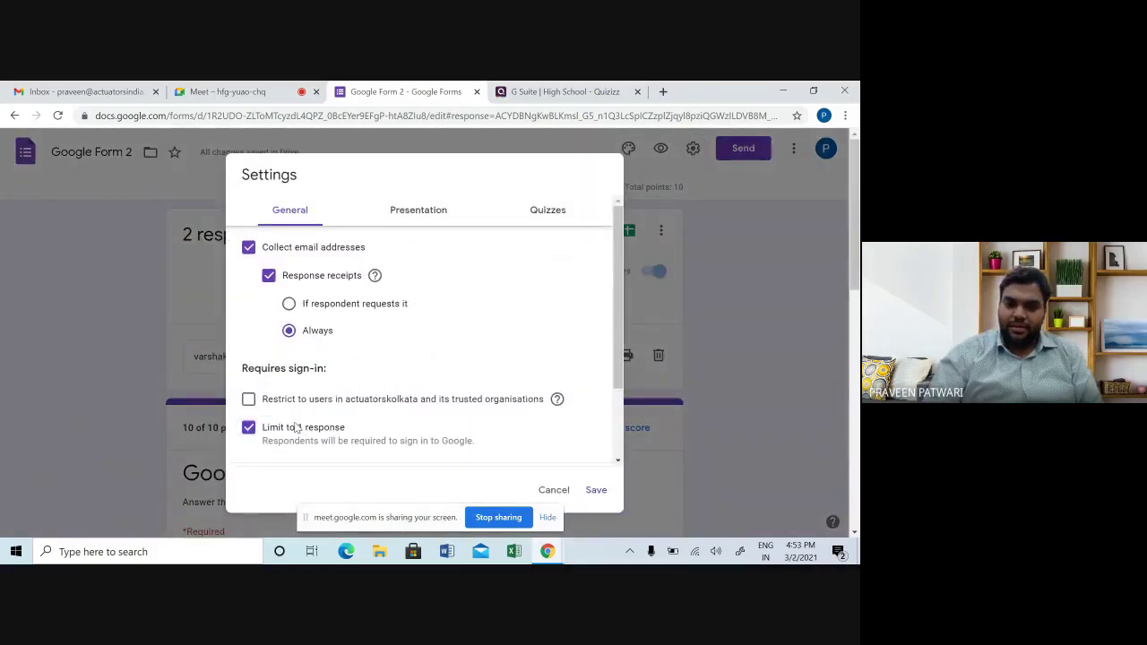
{"action": "left_click", "coordinate": [596, 491]}
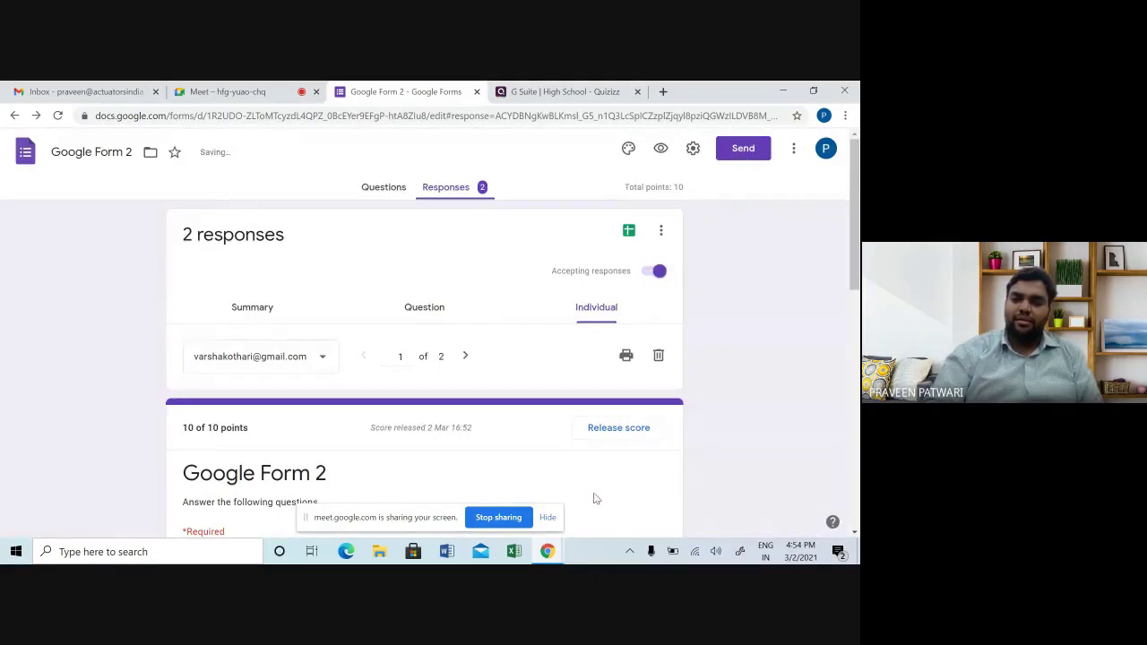
Step: Delete the second student's 0-point response
{"action": "mouse_move", "coordinate": [856, 231]}
{"action": "left_mouse_down"}
{"action": "mouse_move", "coordinate": [855, 269]}
{"action": "mouse_move", "coordinate": [856, 240]}
{"action": "mouse_move", "coordinate": [856, 256]}
{"action": "left_mouse_up"}
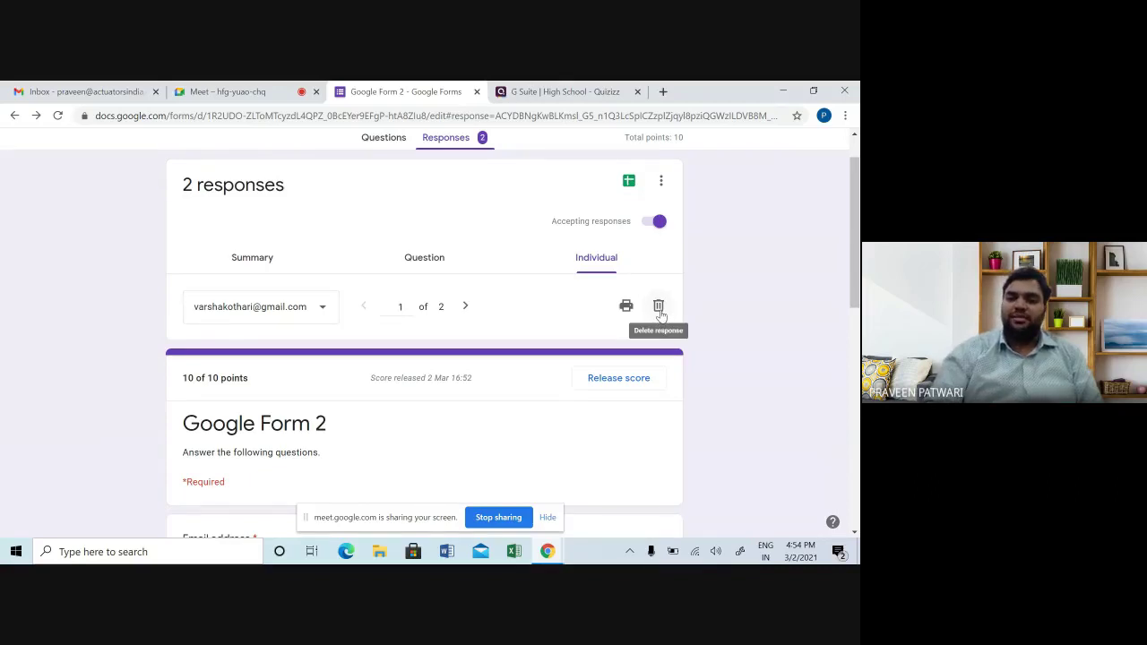
{"action": "left_click_drag", "start_coordinate": [853, 278], "coordinate": [853, 319]}
{"action": "left_click", "coordinate": [465, 182]}
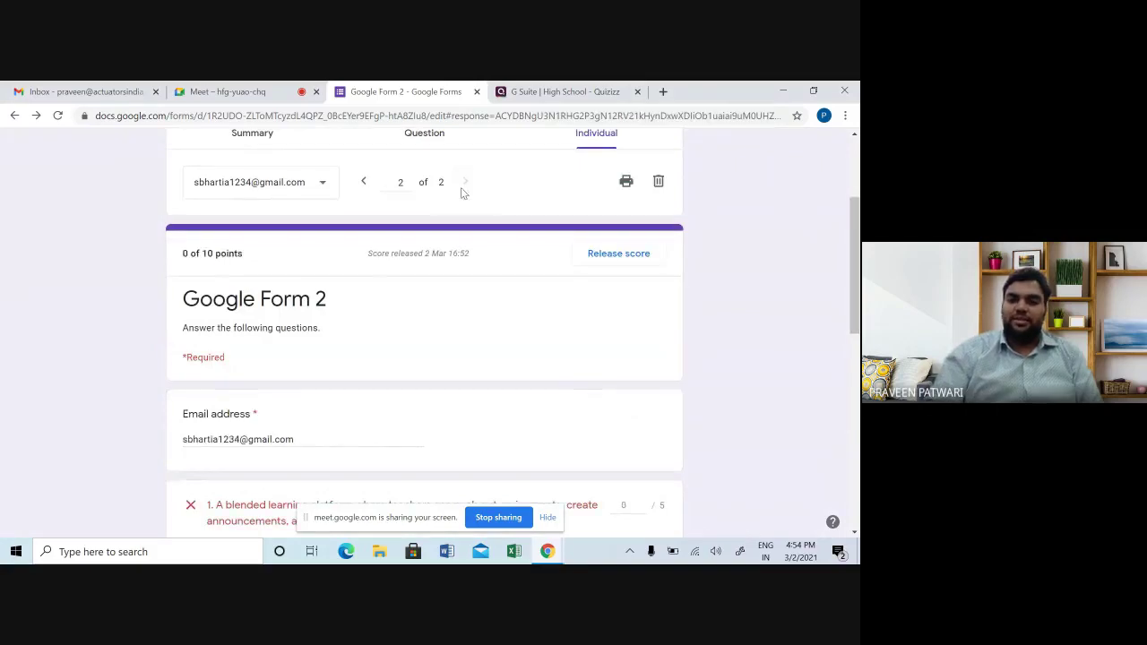
{"action": "left_click", "coordinate": [657, 188]}
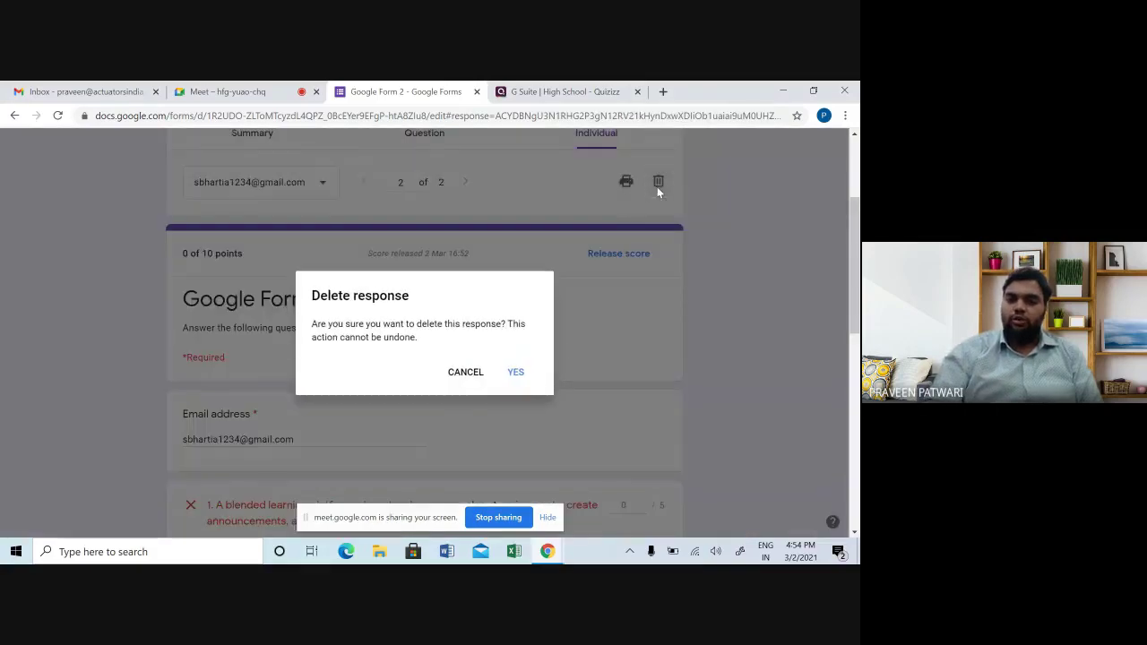
{"action": "left_click", "coordinate": [515, 373]}
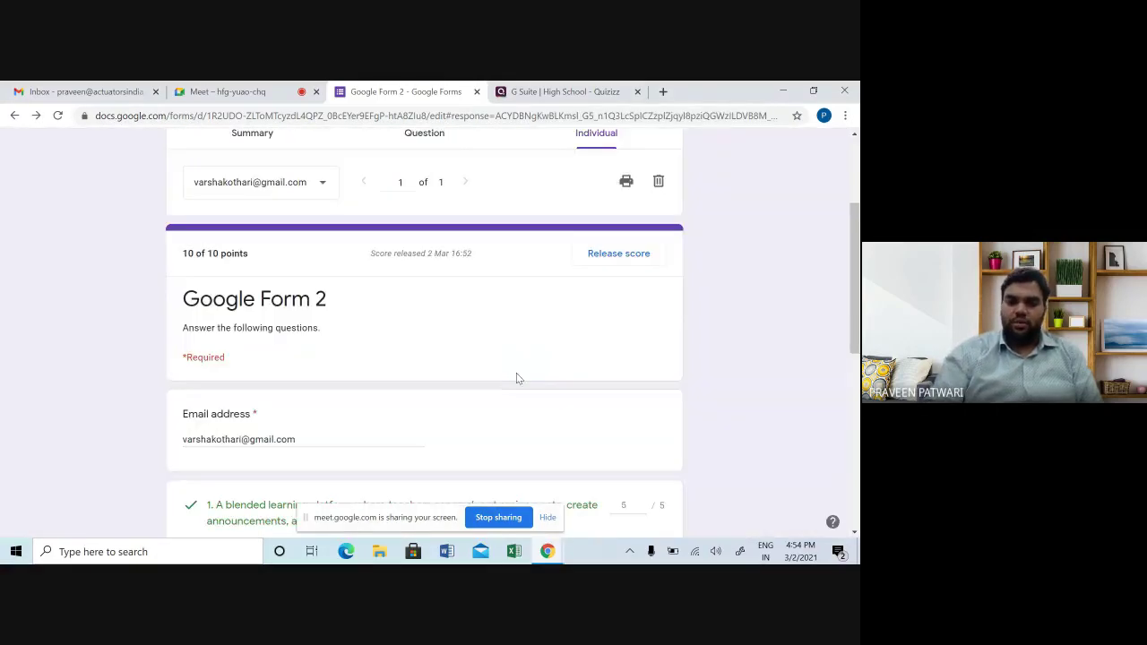
Step: Show the Summary, now with both responses at 10/10 points
{"action": "left_click_drag", "start_coordinate": [854, 279], "coordinate": [853, 214]}
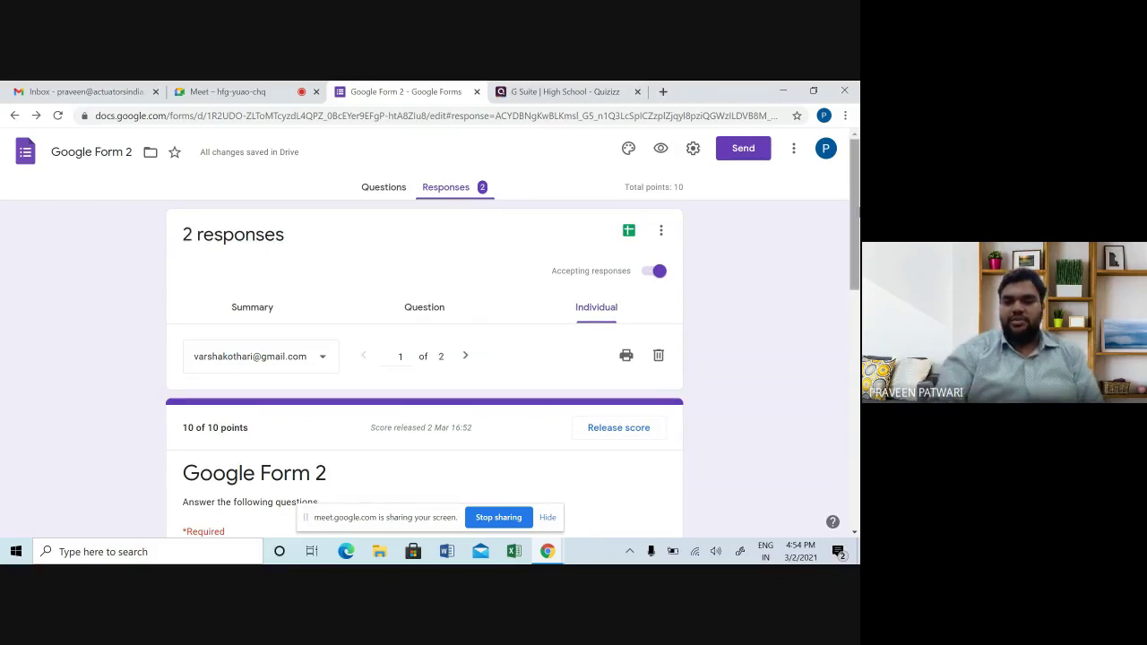
{"action": "left_click_drag", "start_coordinate": [854, 215], "coordinate": [854, 479]}
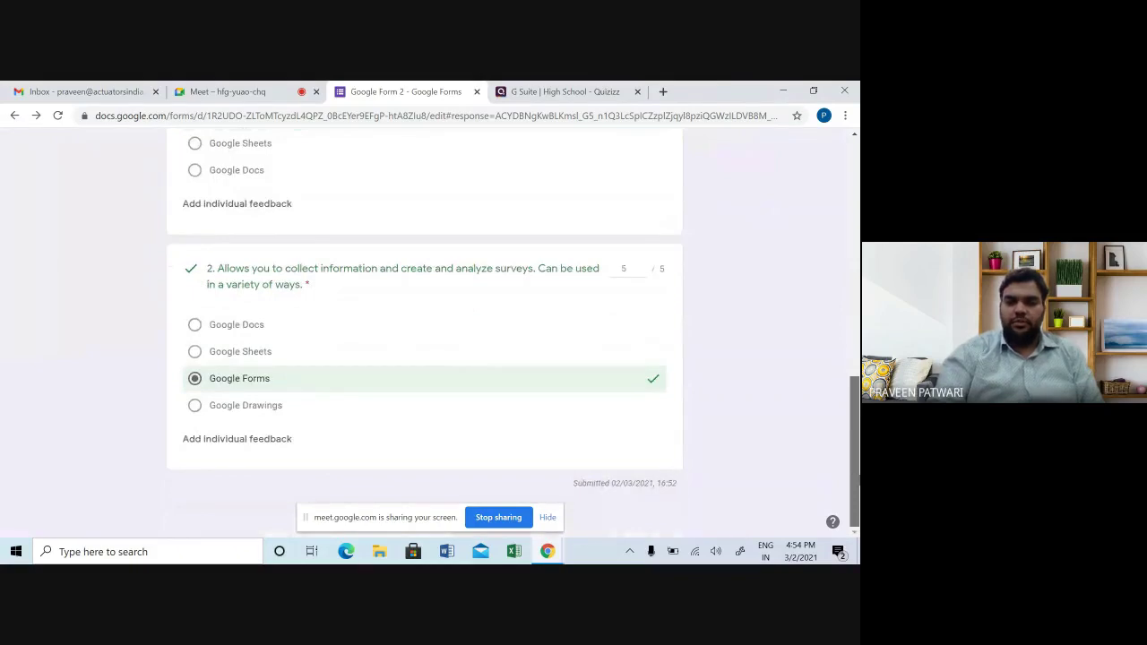
{"action": "scroll", "coordinate": [421, 184], "scroll_direction": "up", "scroll_amount": 15}
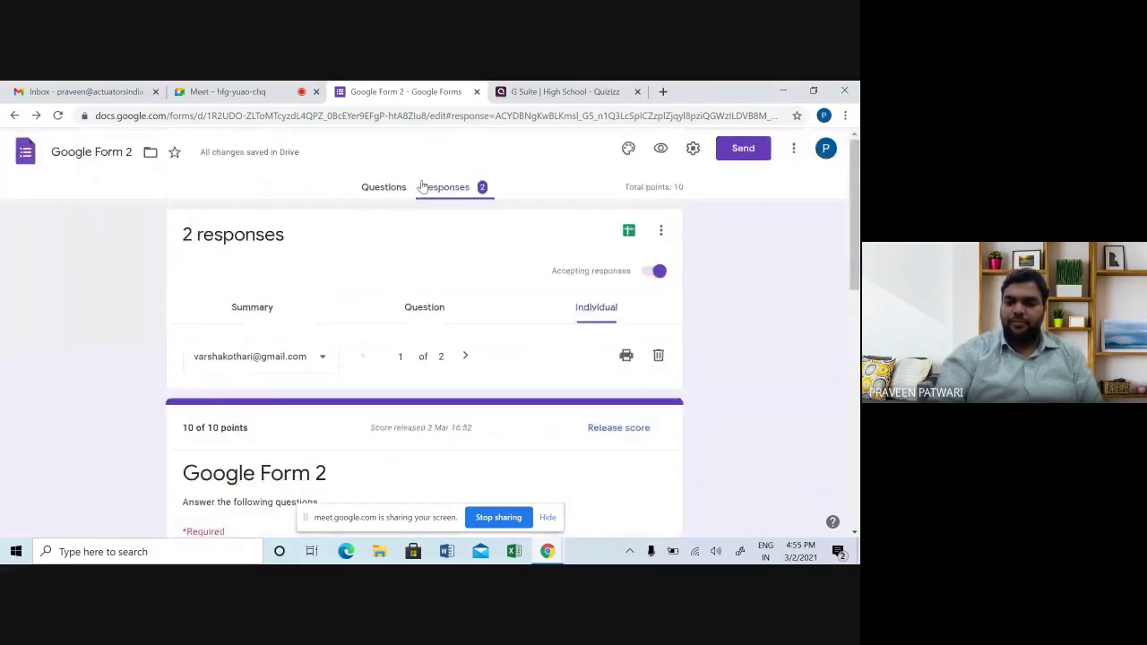
{"action": "left_click", "coordinate": [422, 185]}
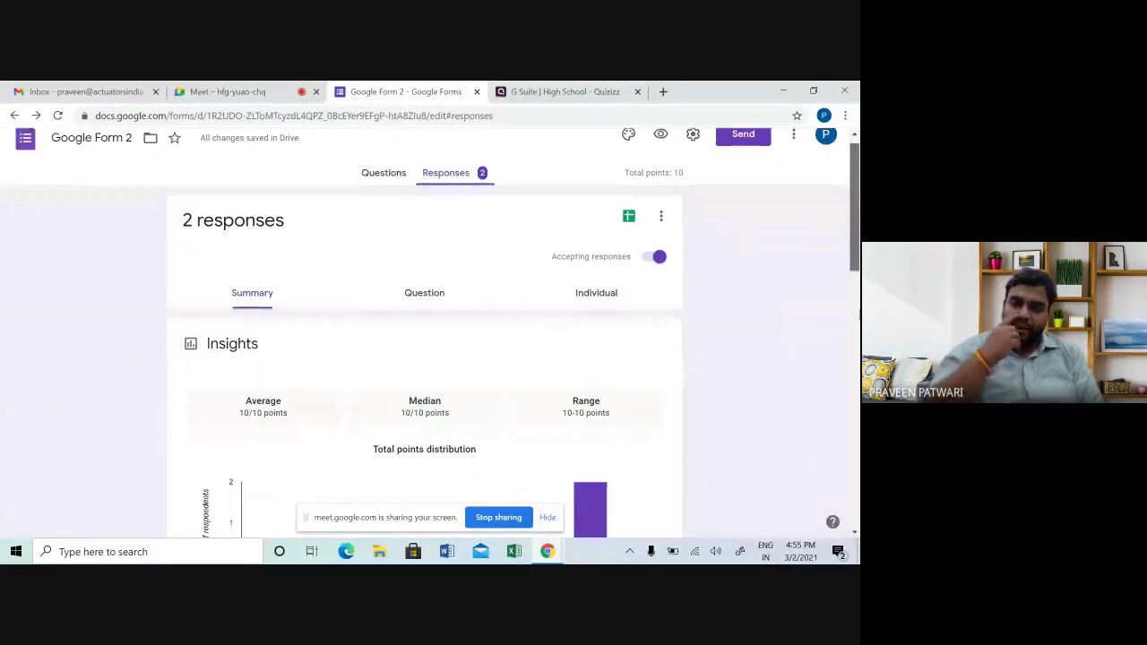
{"action": "mouse_move", "coordinate": [856, 224]}
{"action": "left_mouse_down"}
{"action": "mouse_move", "coordinate": [855, 483]}
{"action": "mouse_move", "coordinate": [857, 230]}
{"action": "left_mouse_up"}
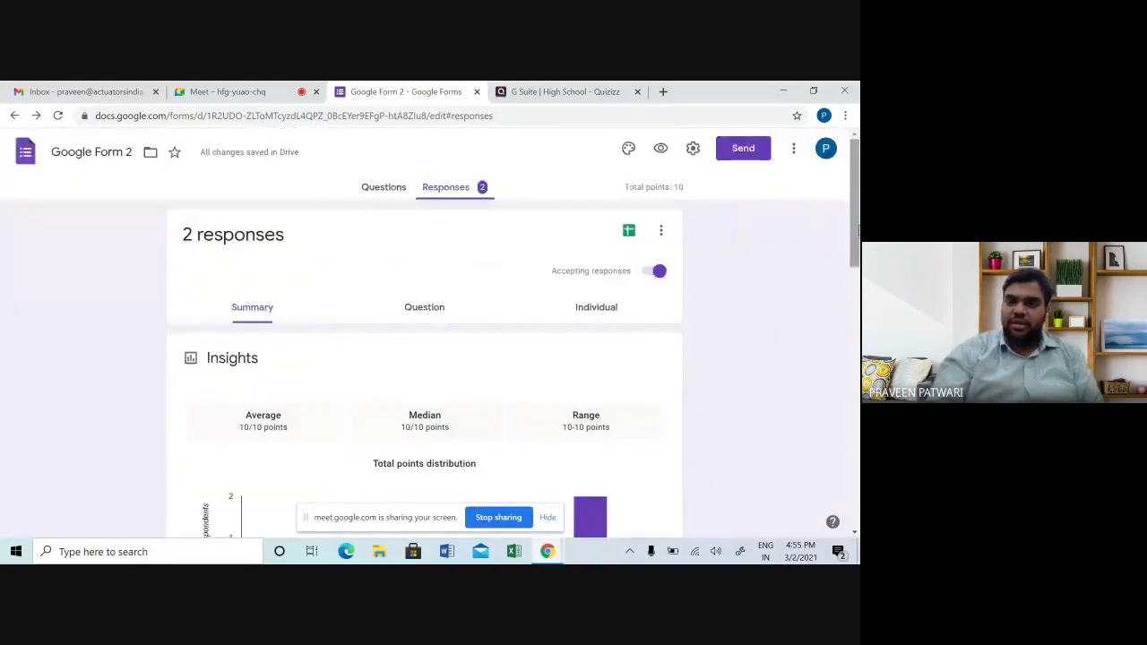
Step: In quiz settings, set marks to release 'Later, after manual review' and save
{"action": "left_click", "coordinate": [693, 148]}
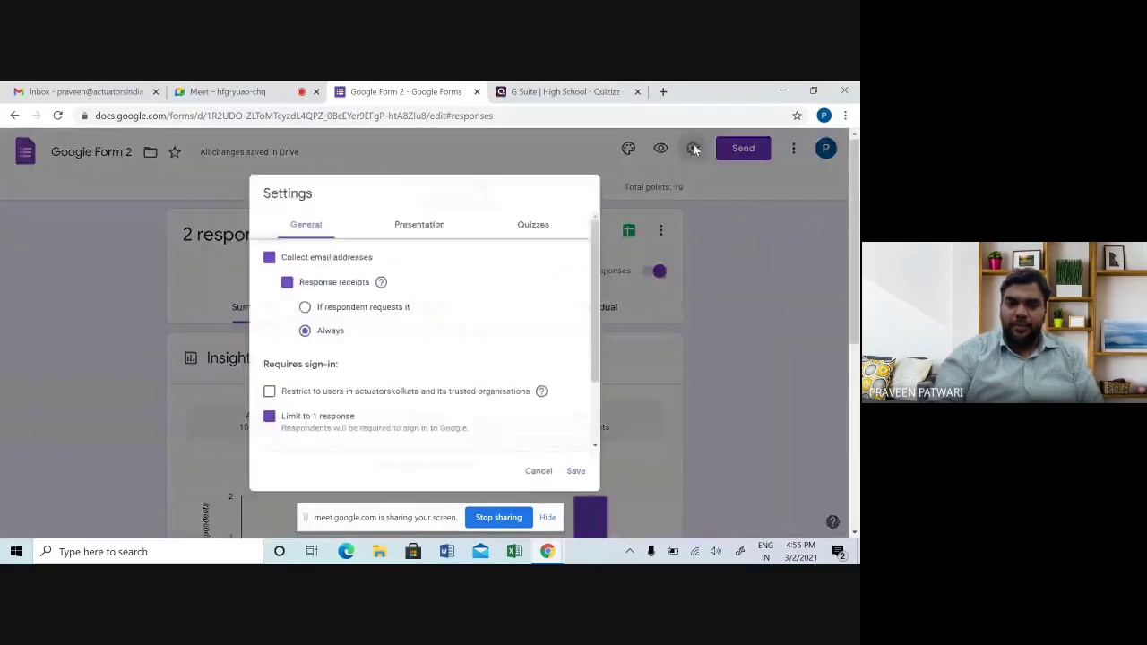
{"action": "left_click", "coordinate": [542, 212]}
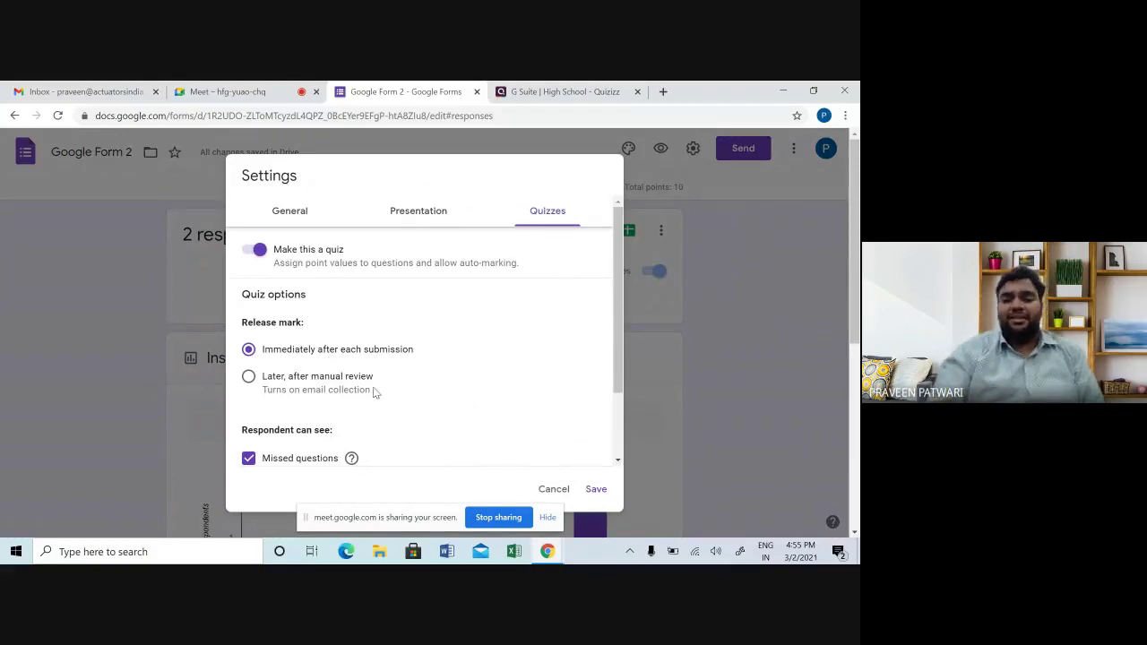
{"action": "double_click", "coordinate": [315, 391]}
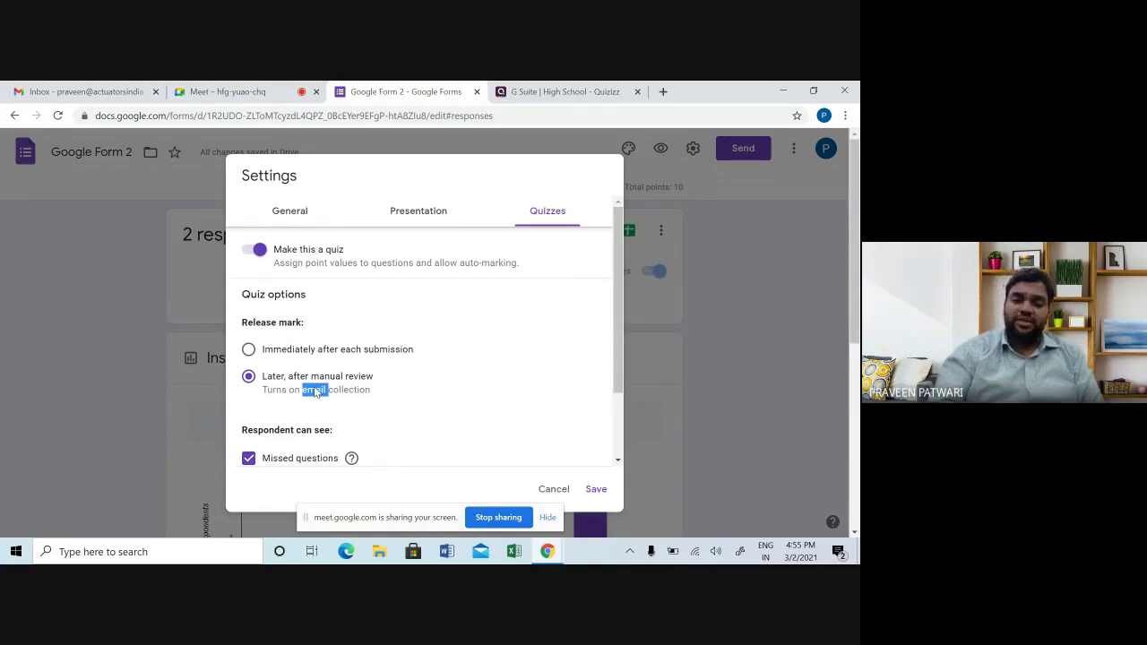
{"action": "left_click", "coordinate": [595, 490]}
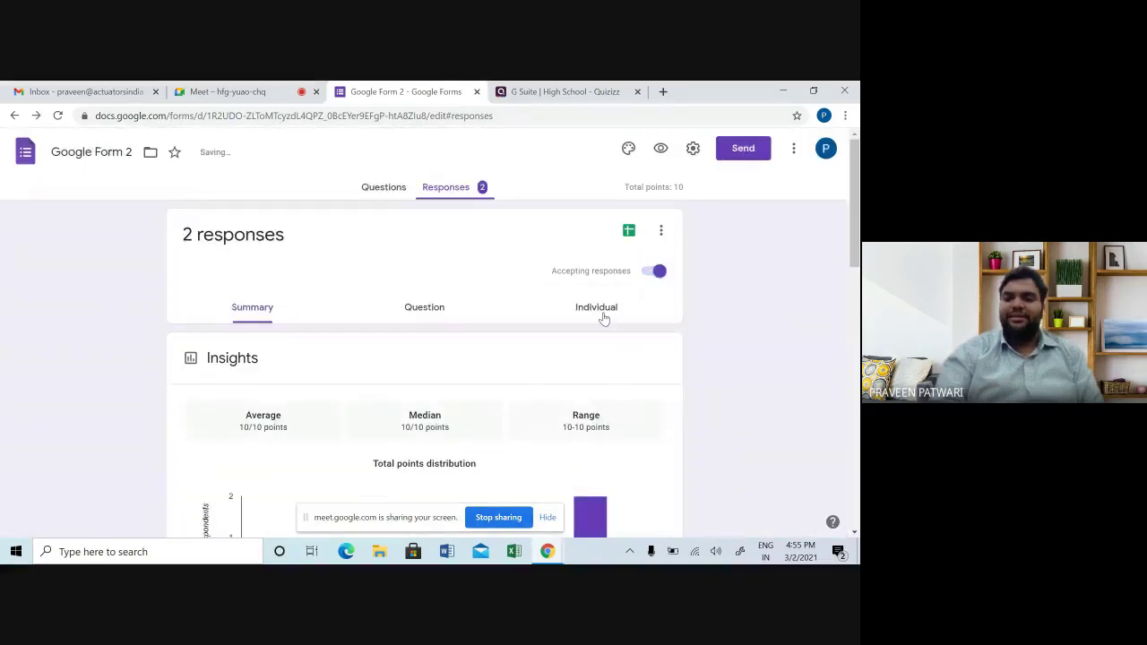
Step: Delete both existing responses from the Individual view
{"action": "left_click", "coordinate": [602, 321]}
{"action": "left_click", "coordinate": [658, 355]}
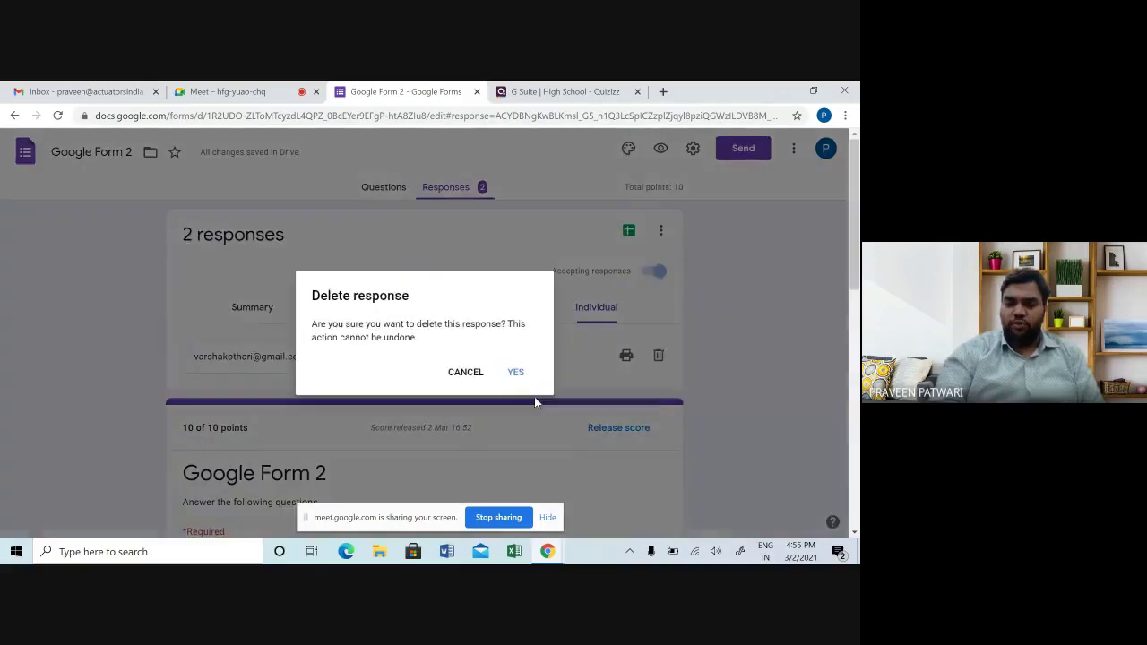
{"action": "left_click", "coordinate": [516, 373]}
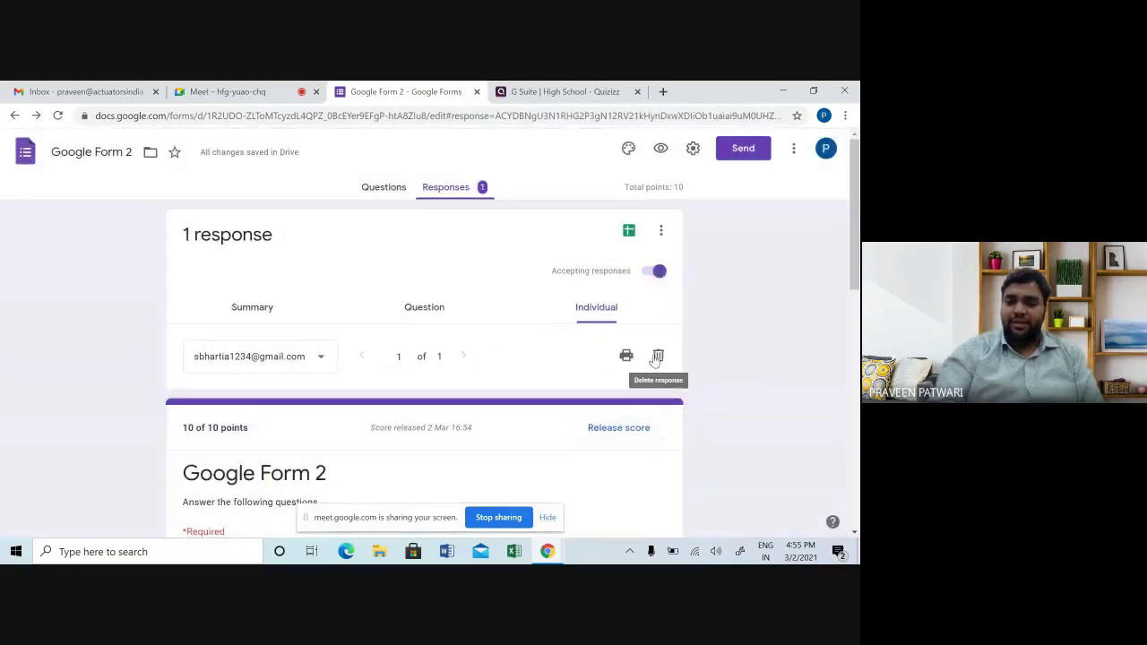
{"action": "left_click", "coordinate": [656, 354]}
{"action": "left_click", "coordinate": [517, 373]}
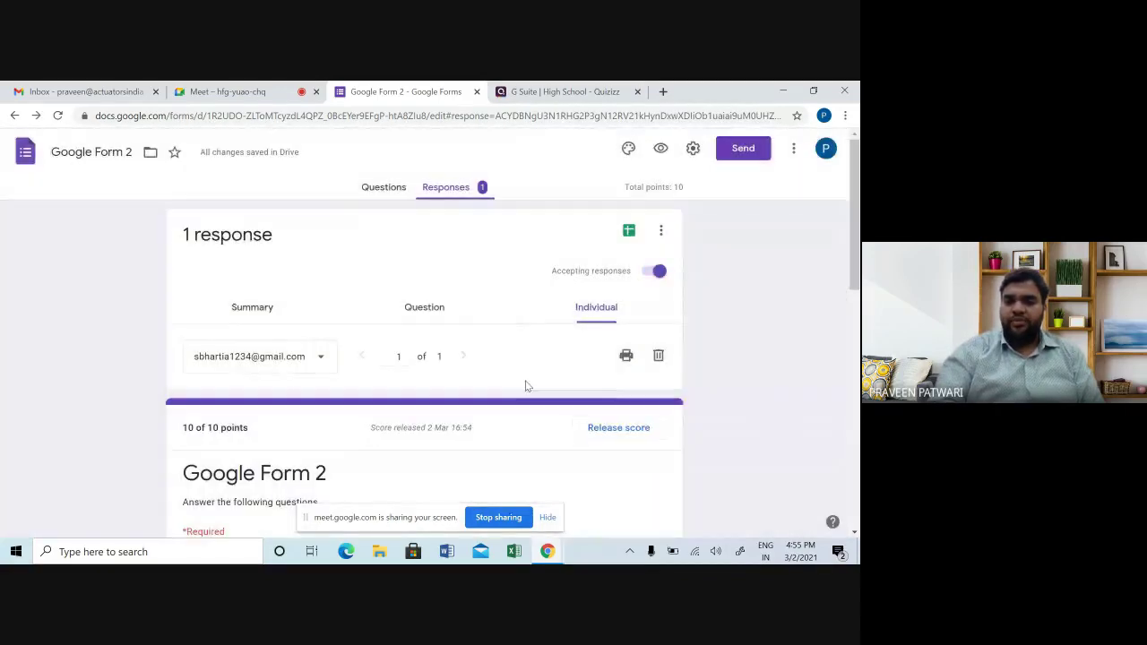
Step: Review the questions, then reopen Responses showing 1 response at 10/10
{"action": "left_click", "coordinate": [401, 189]}
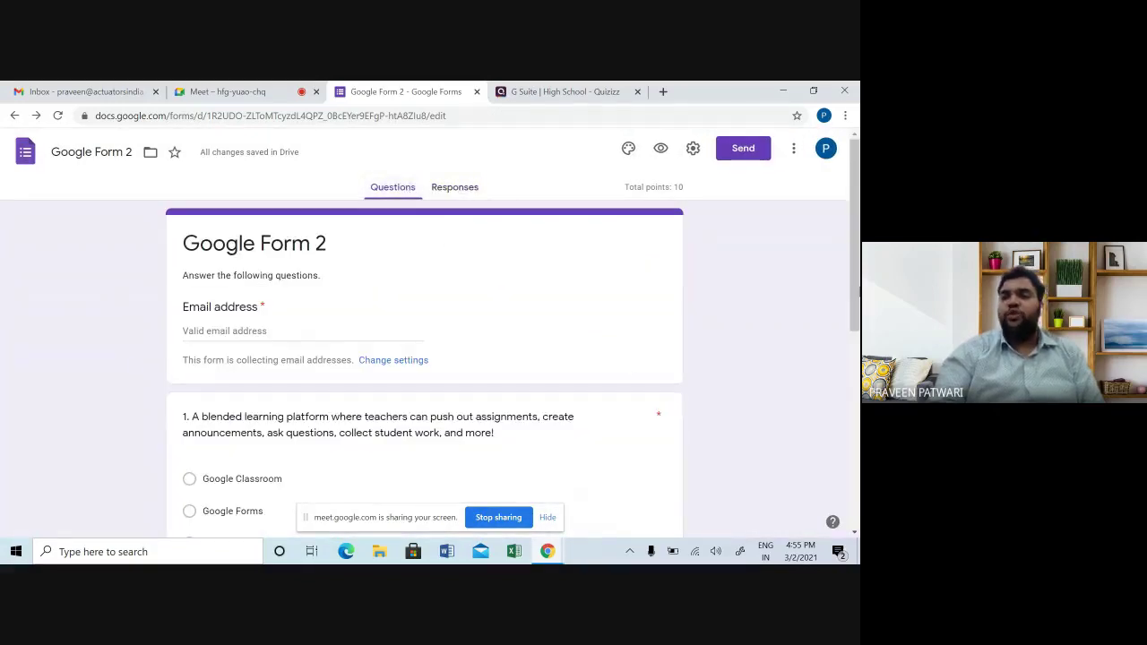
{"action": "scroll", "coordinate": [424, 331], "scroll_direction": "down", "scroll_amount": 2}
{"action": "scroll", "coordinate": [424, 331], "scroll_direction": "down", "scroll_amount": 1}
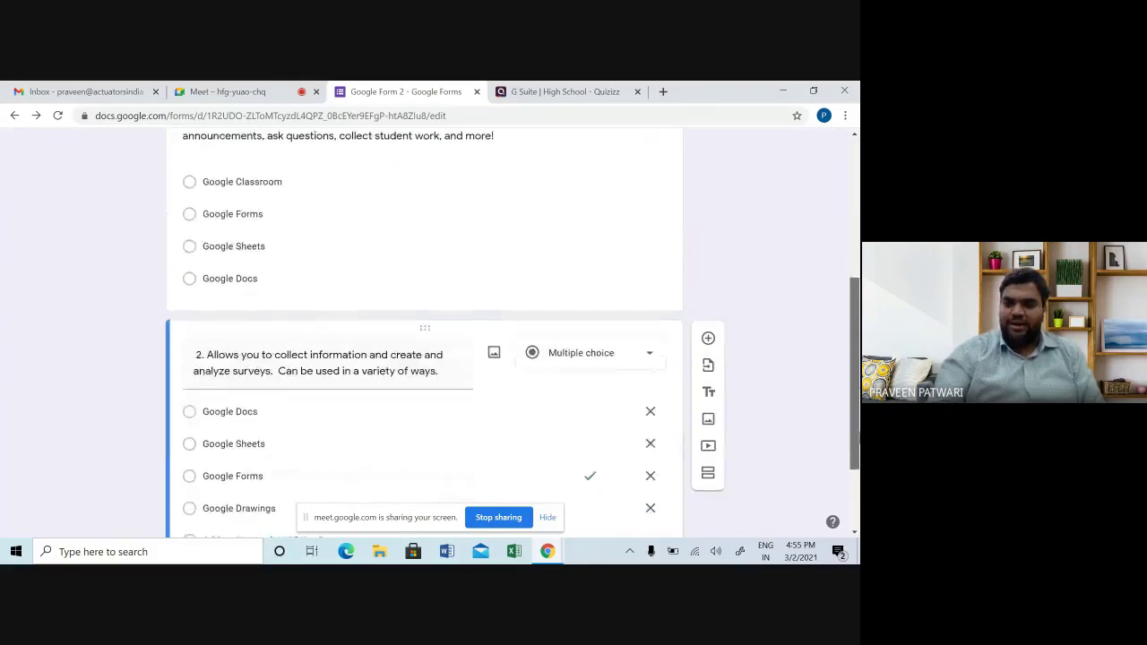
{"action": "scroll", "coordinate": [849, 262], "scroll_direction": "up", "scroll_amount": 4}
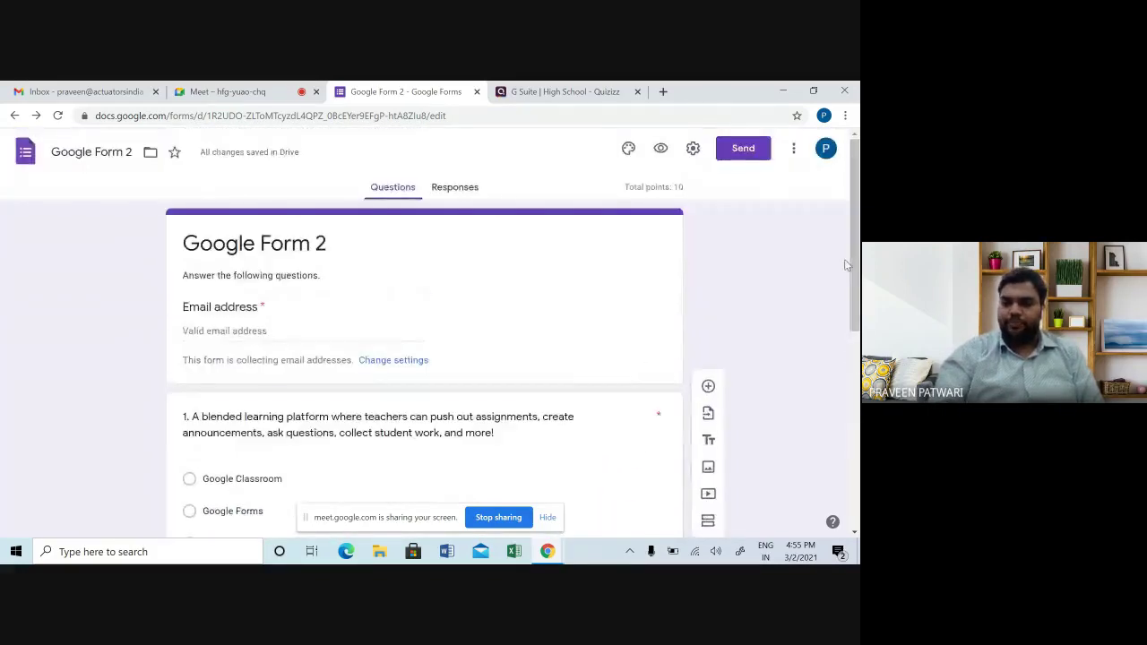
{"action": "left_click", "coordinate": [275, 90]}
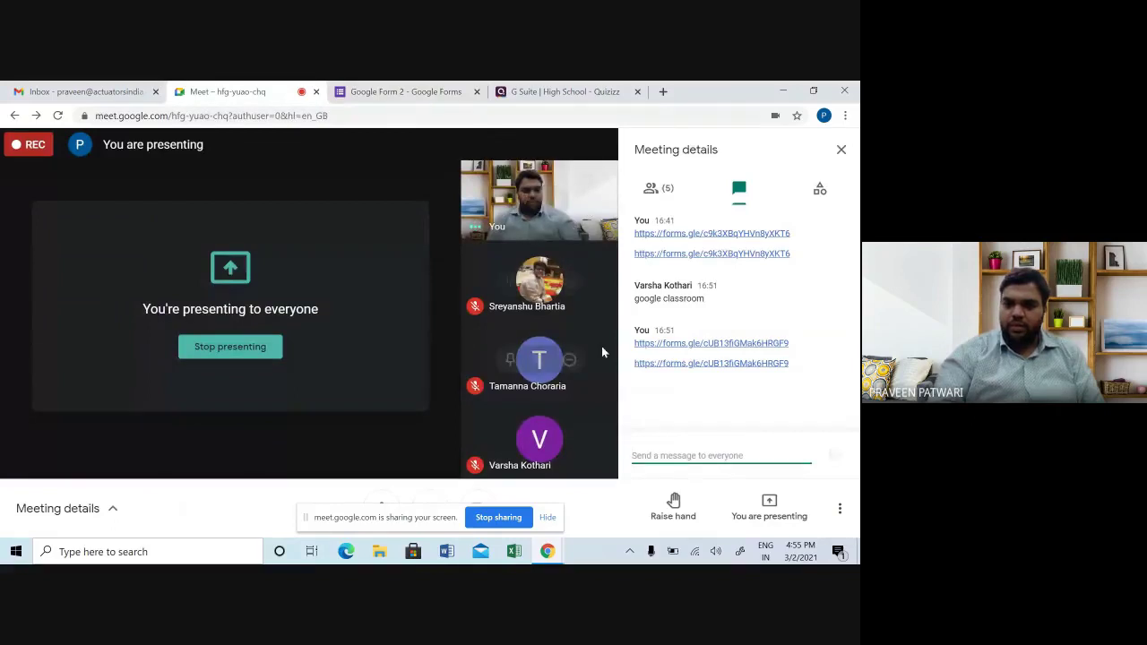
{"action": "left_click", "coordinate": [416, 86]}
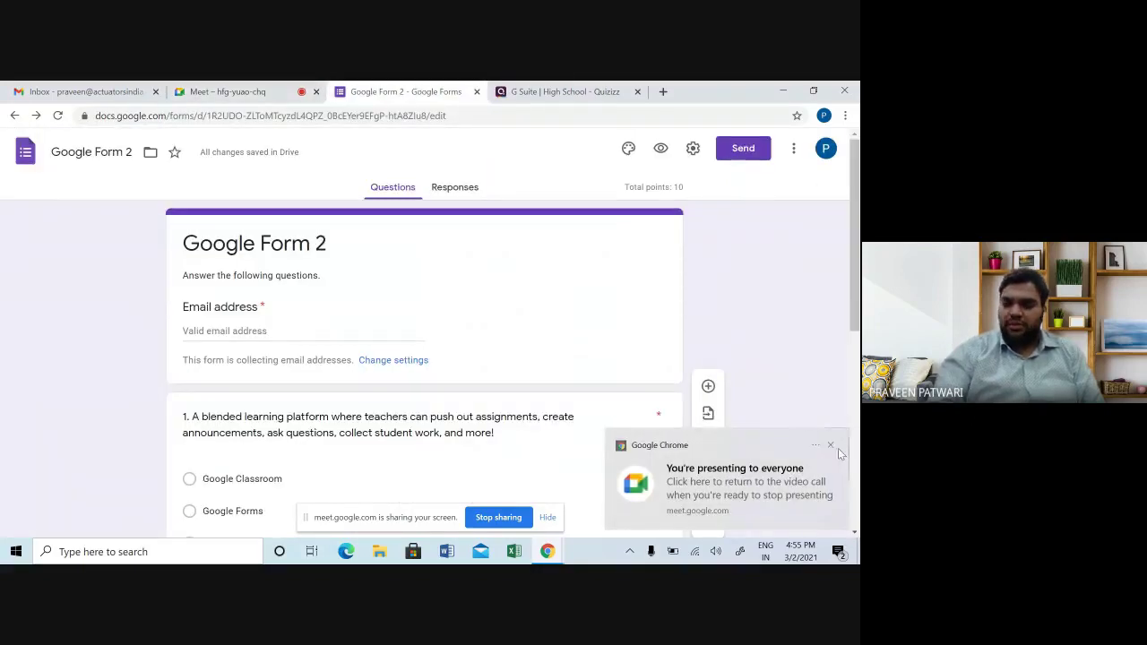
{"action": "left_click", "coordinate": [830, 446]}
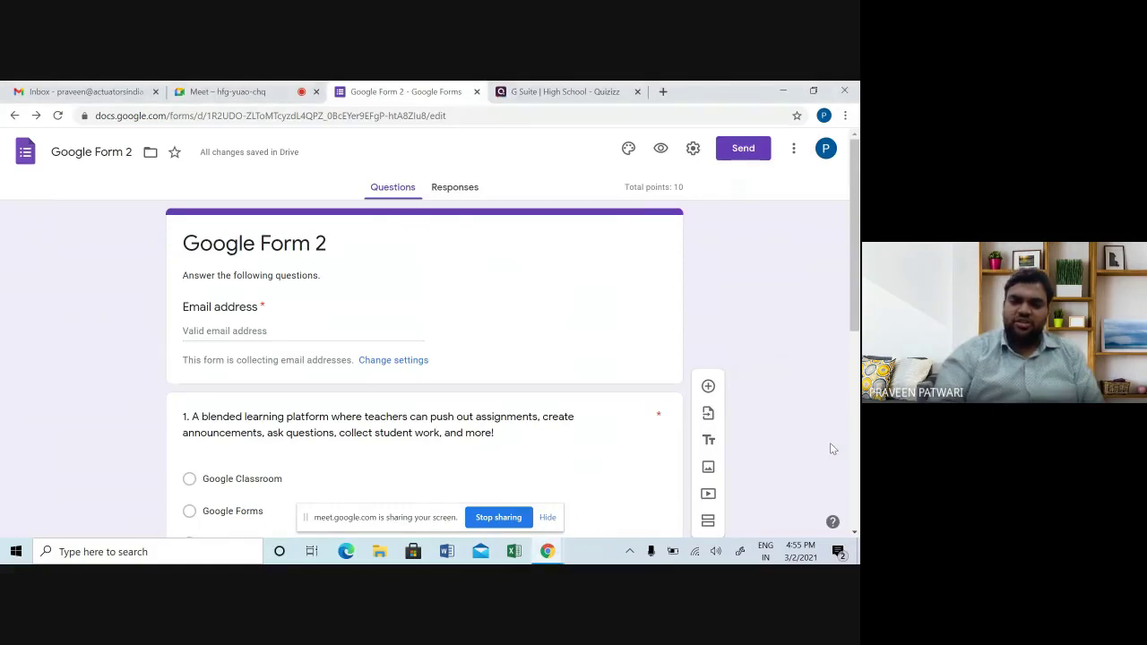
{"action": "left_click", "coordinate": [471, 195]}
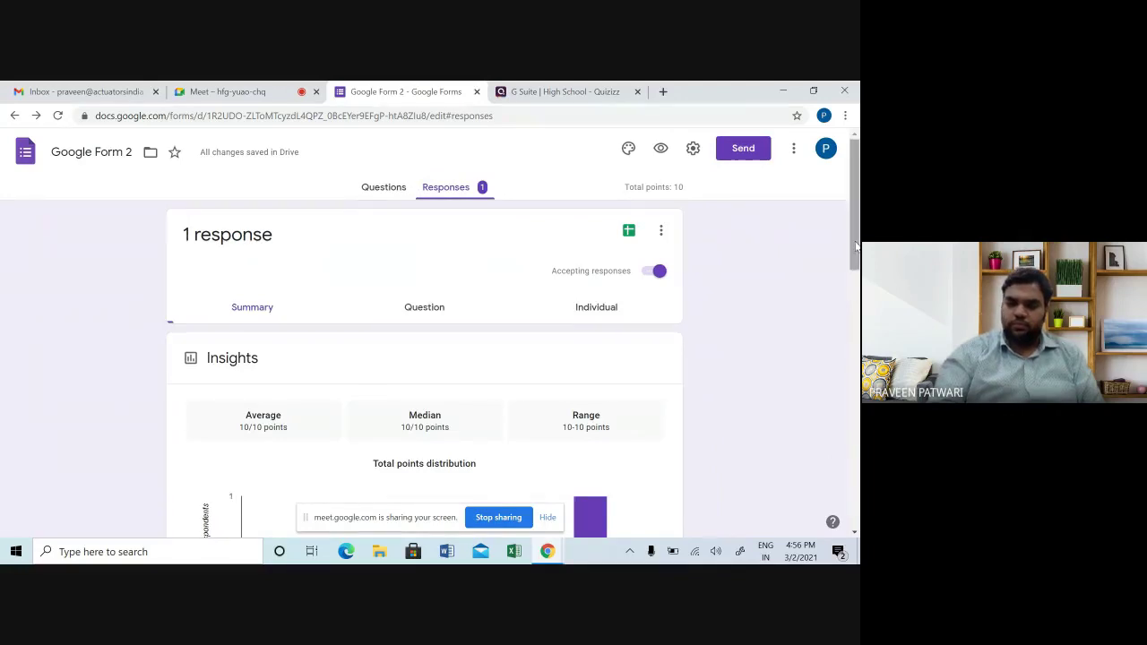
Step: In the Individual view, release the first respondent's score with an email
{"action": "mouse_move", "coordinate": [856, 243]}
{"action": "left_mouse_down"}
{"action": "mouse_move", "coordinate": [851, 363]}
{"action": "mouse_move", "coordinate": [856, 217]}
{"action": "left_mouse_up"}
{"action": "left_click", "coordinate": [596, 302]}
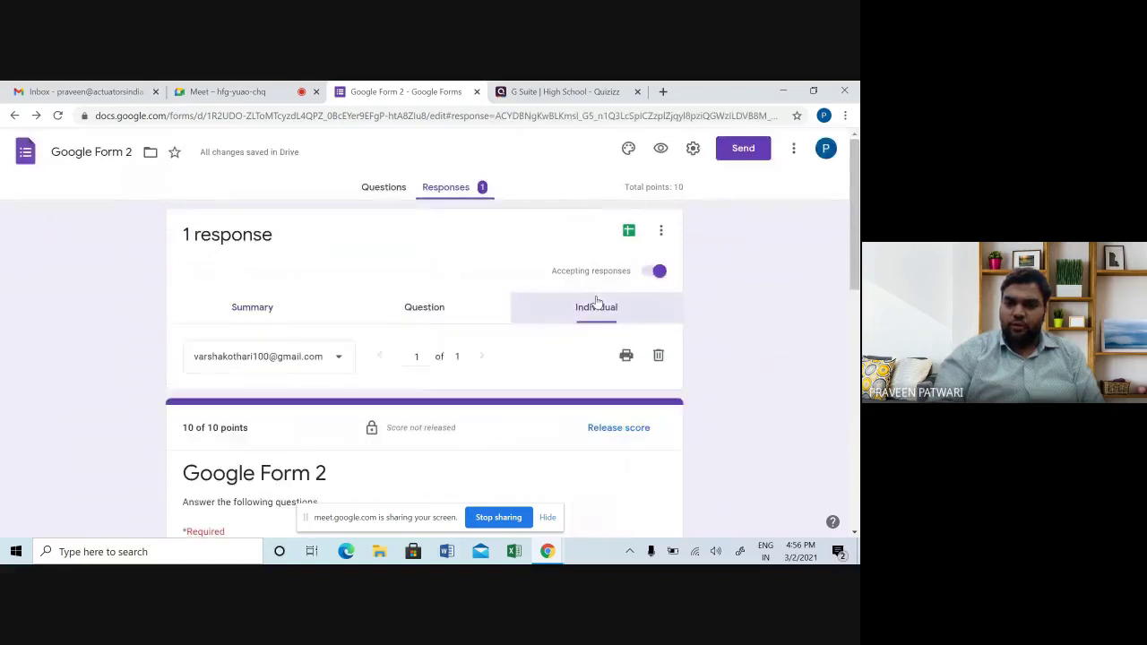
{"action": "scroll", "coordinate": [855, 212], "scroll_direction": "down", "scroll_amount": 5}
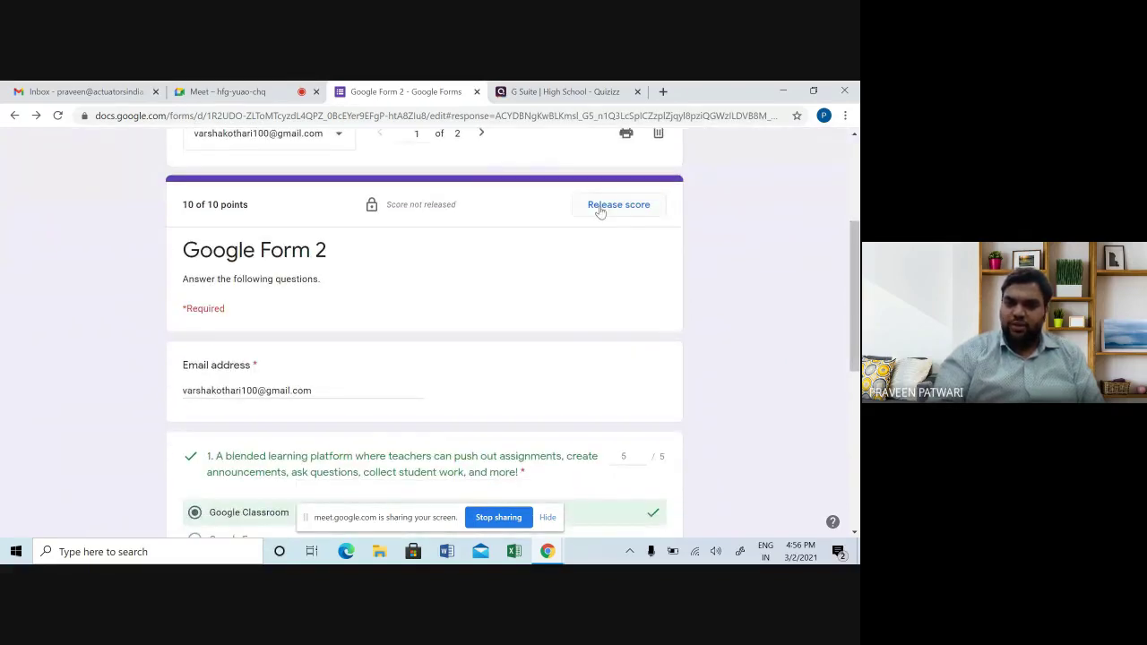
{"action": "left_click", "coordinate": [600, 210]}
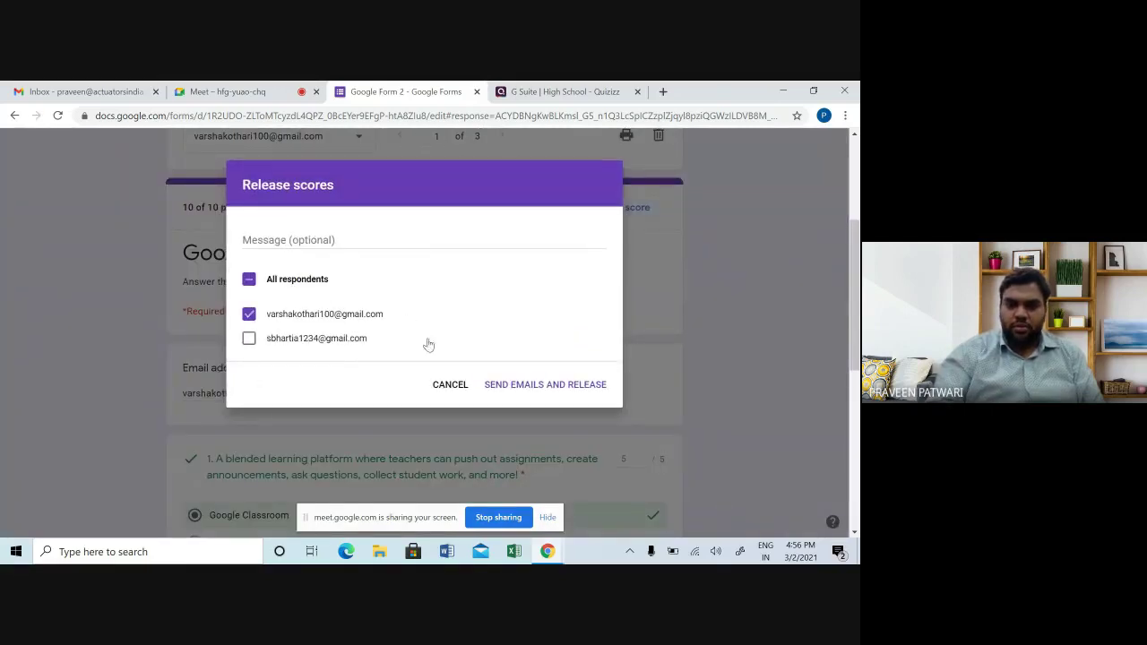
{"action": "left_click", "coordinate": [518, 387]}
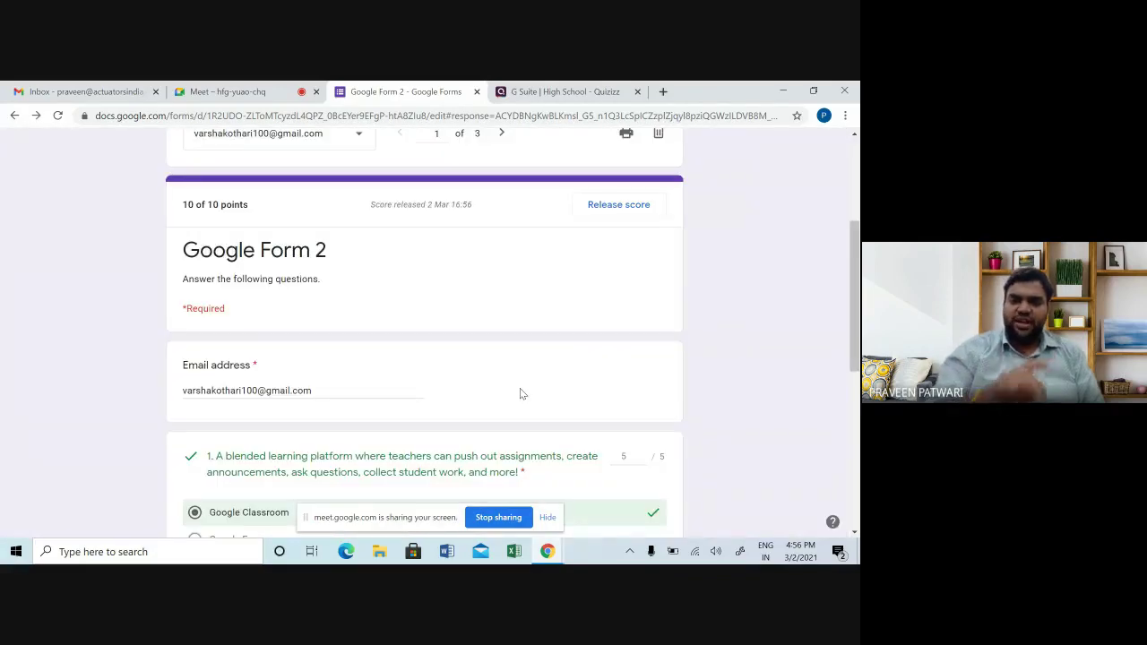
{"action": "left_click_drag", "start_coordinate": [376, 397], "coordinate": [164, 409]}
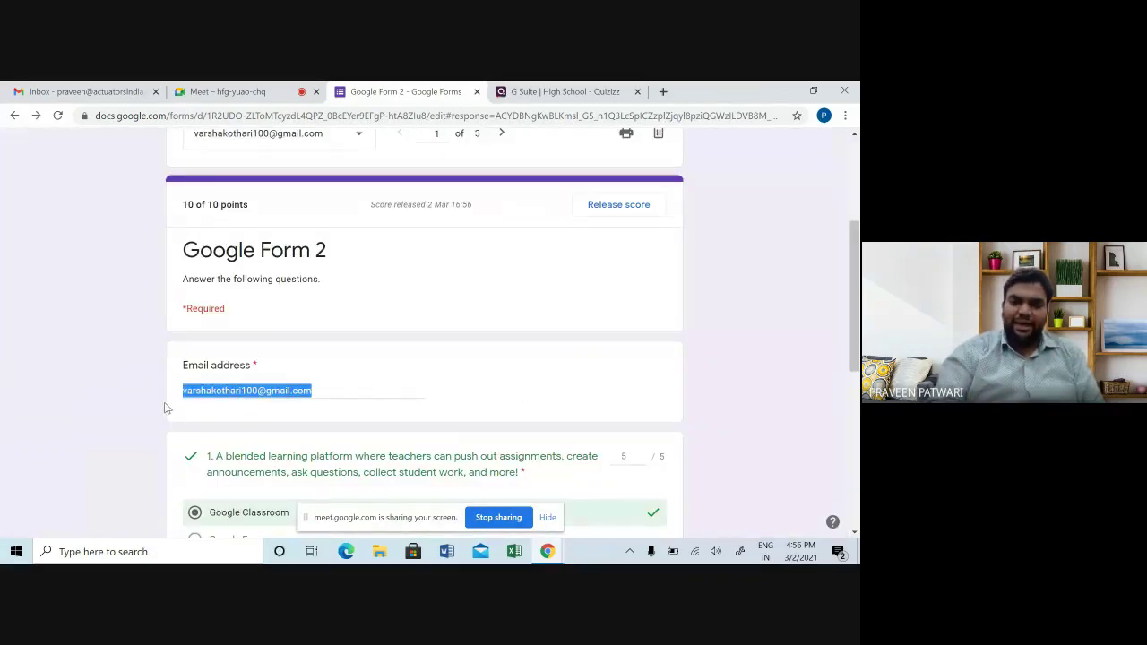
{"action": "left_click", "coordinate": [463, 310]}
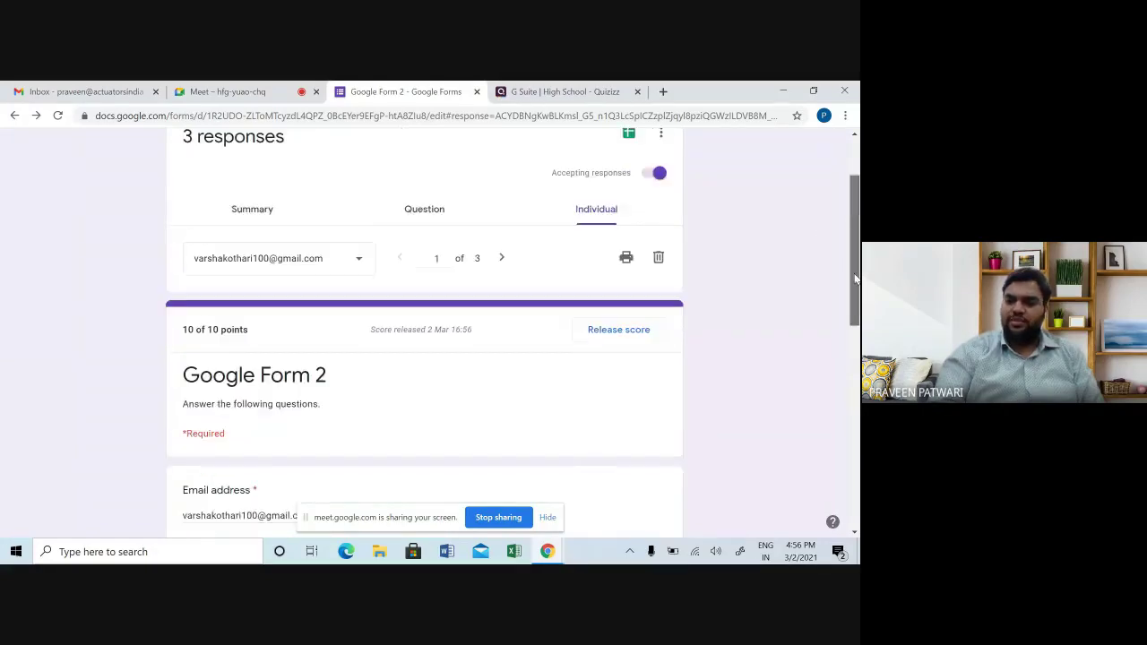
{"action": "scroll", "coordinate": [809, 242], "scroll_direction": "up", "scroll_amount": 2}
Step: Release the second and third respondents' scores, emailing each of them
{"action": "left_click", "coordinate": [497, 262]}
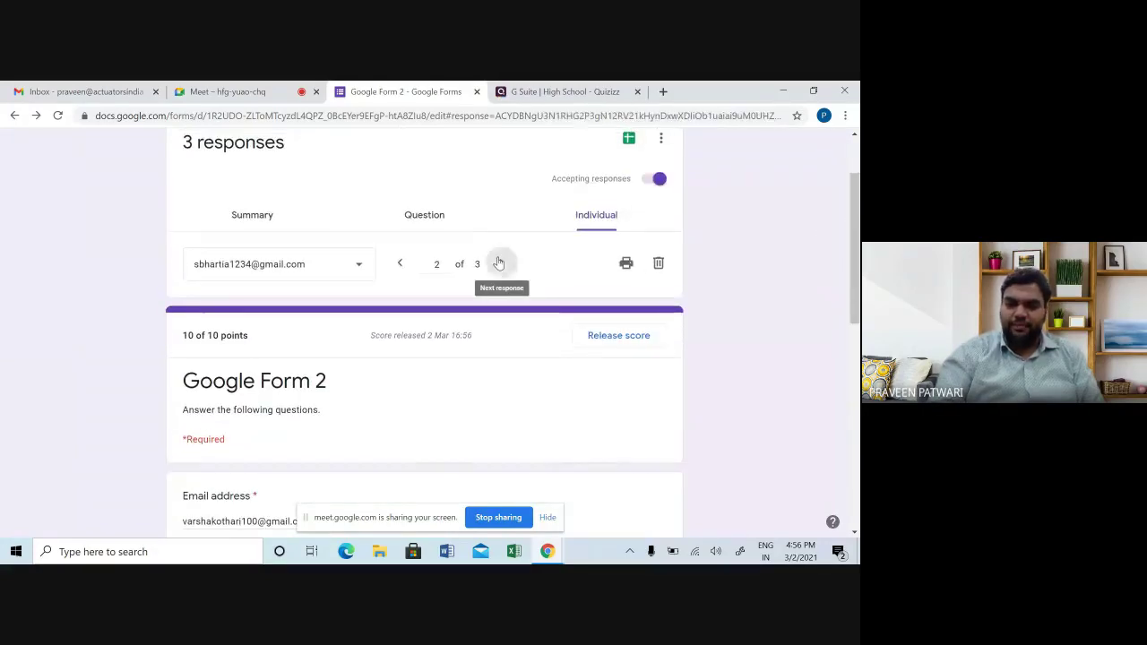
{"action": "left_click", "coordinate": [638, 336]}
{"action": "left_click", "coordinate": [580, 412]}
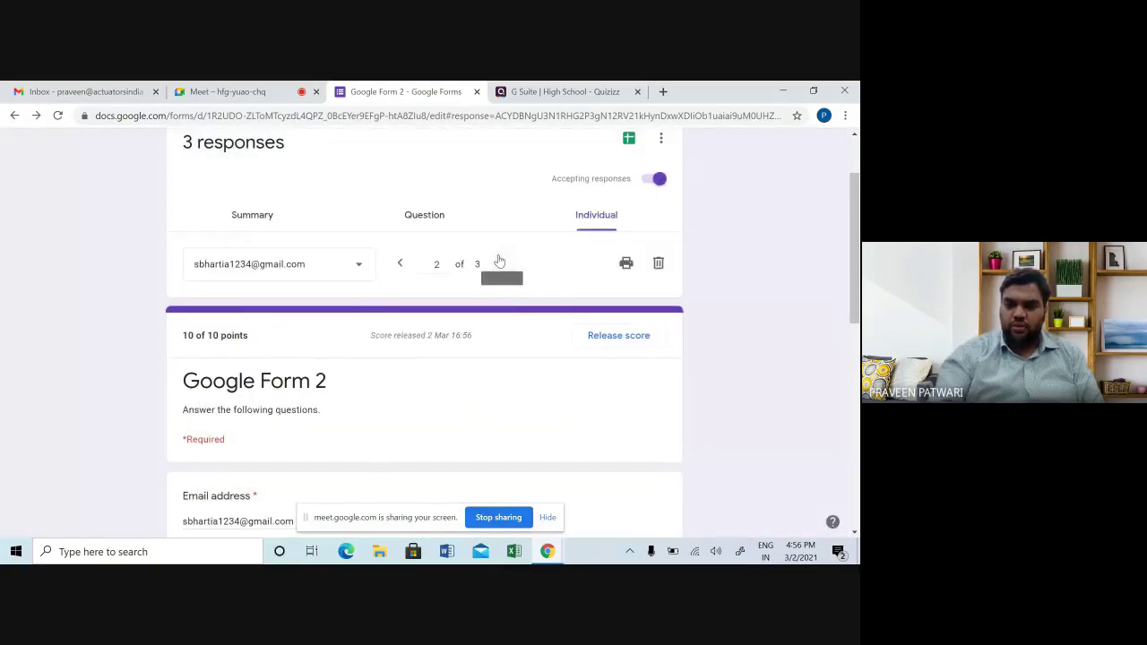
{"action": "left_click", "coordinate": [499, 263]}
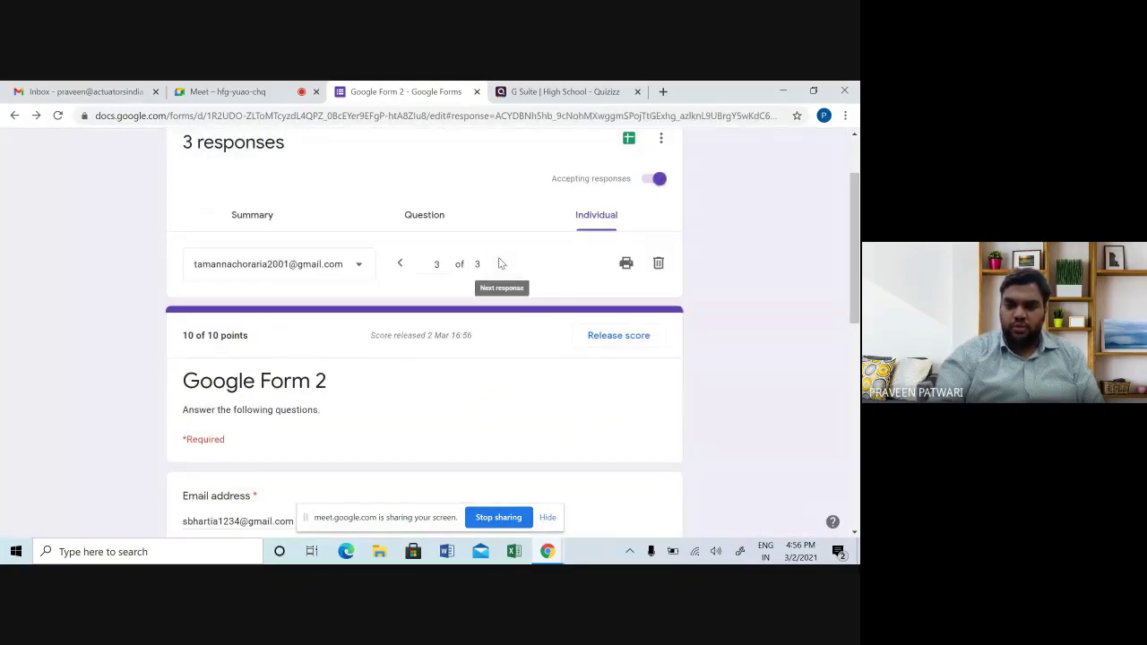
{"action": "left_click", "coordinate": [628, 341]}
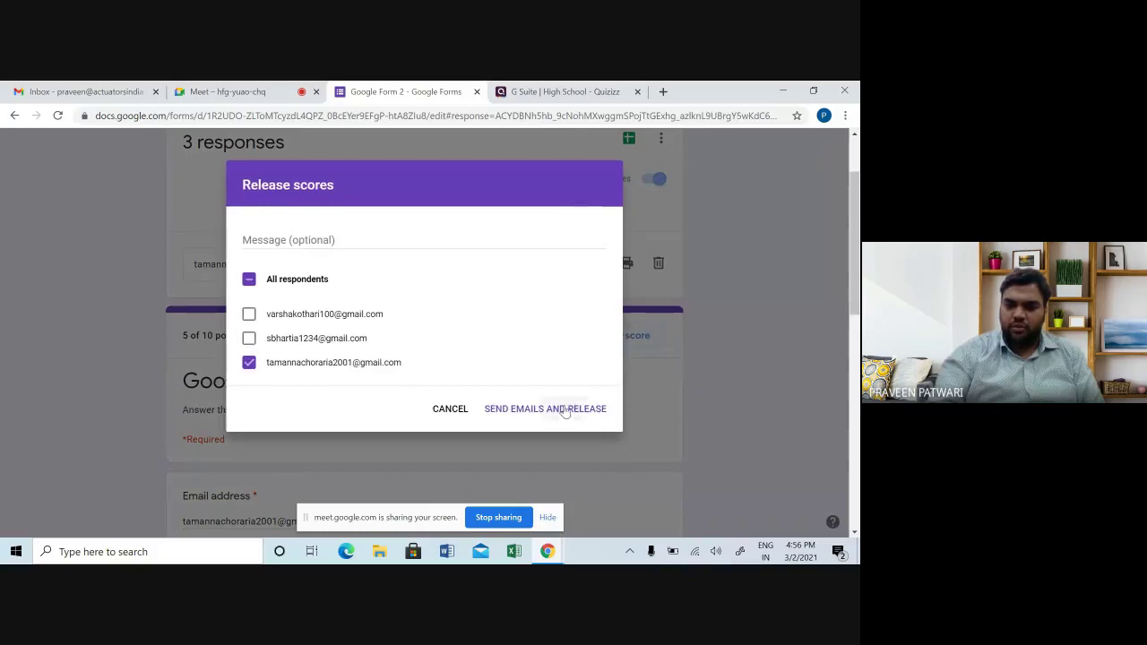
{"action": "left_click", "coordinate": [566, 410]}
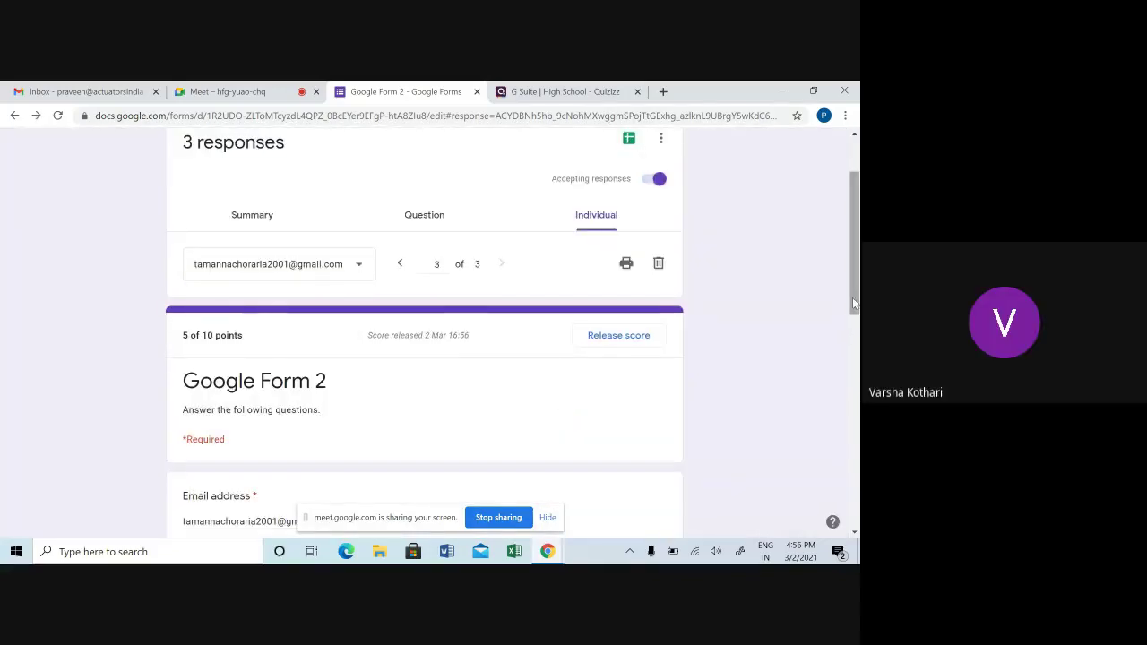
{"action": "left_click_drag", "start_coordinate": [852, 298], "coordinate": [855, 261]}
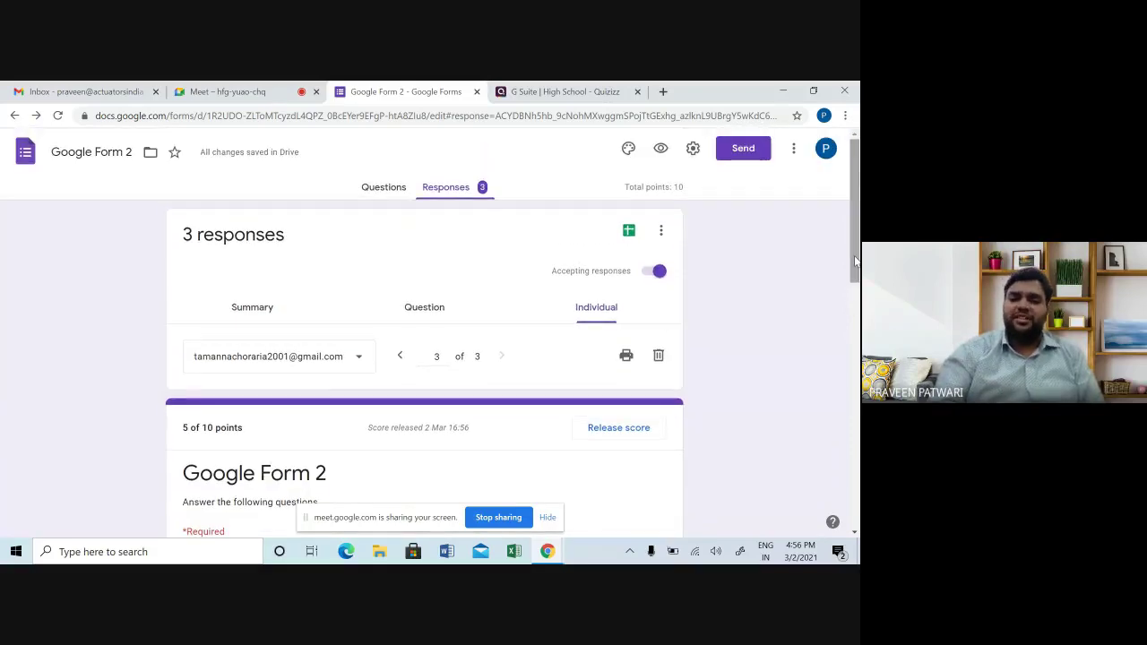
{"action": "mouse_move", "coordinate": [855, 262]}
{"action": "left_mouse_down"}
{"action": "mouse_move", "coordinate": [855, 508]}
{"action": "mouse_move", "coordinate": [845, 265]}
{"action": "mouse_move", "coordinate": [830, 227]}
{"action": "left_mouse_up"}
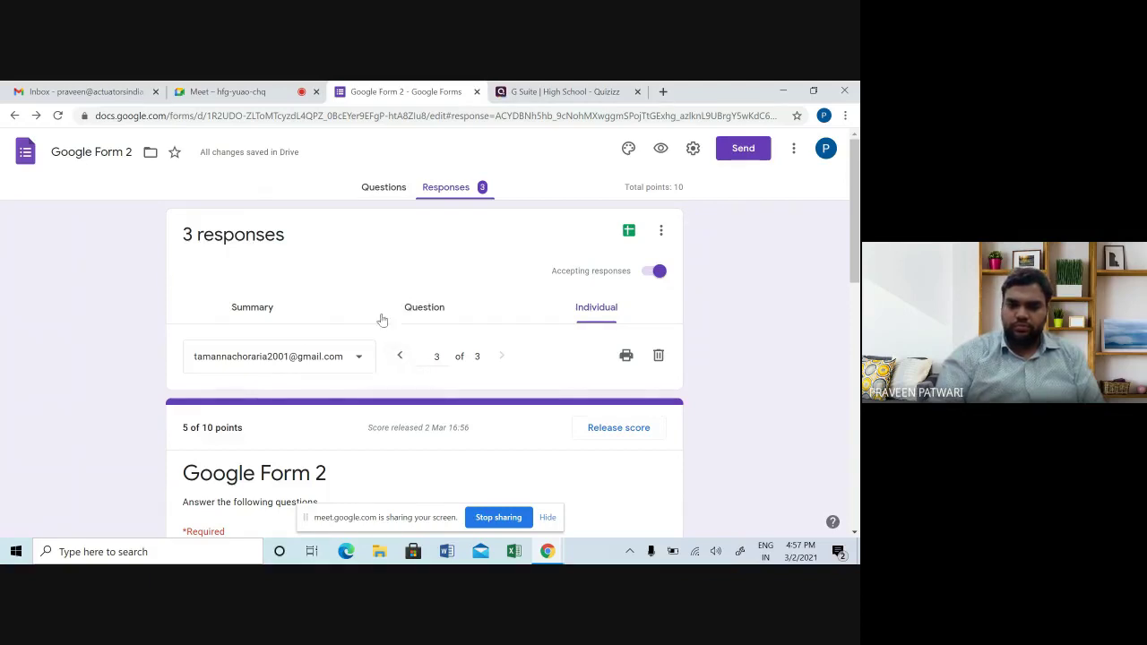
Step: Close the Google Form 2 and Quizizz tabs and start a blank form
{"action": "left_click", "coordinate": [374, 188]}
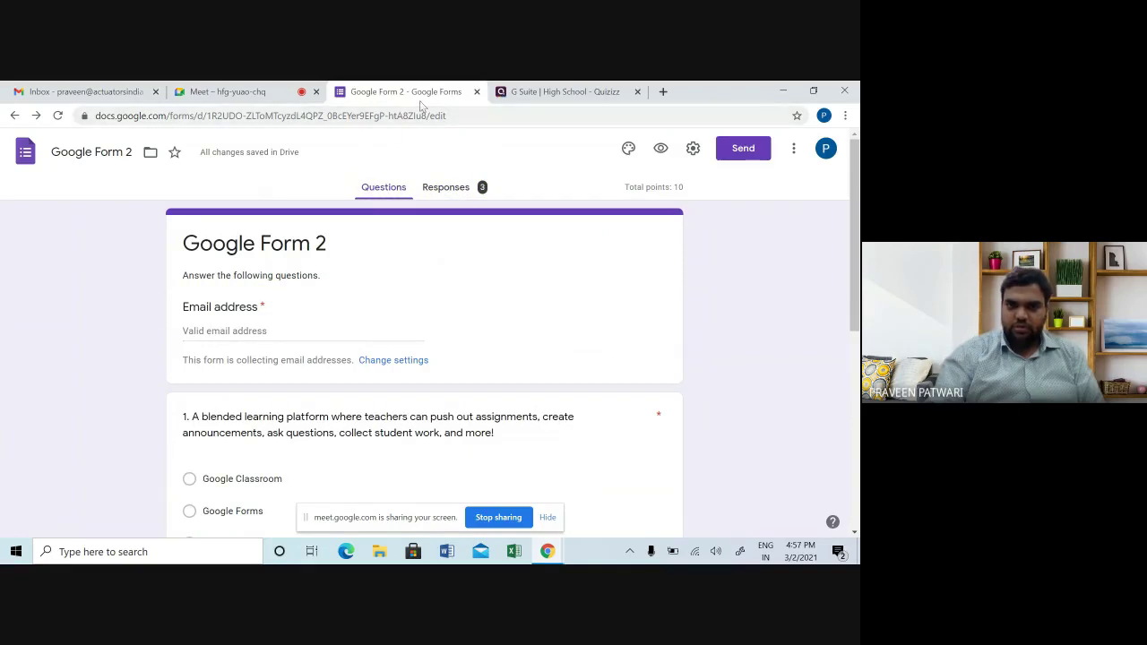
{"action": "left_click", "coordinate": [477, 93]}
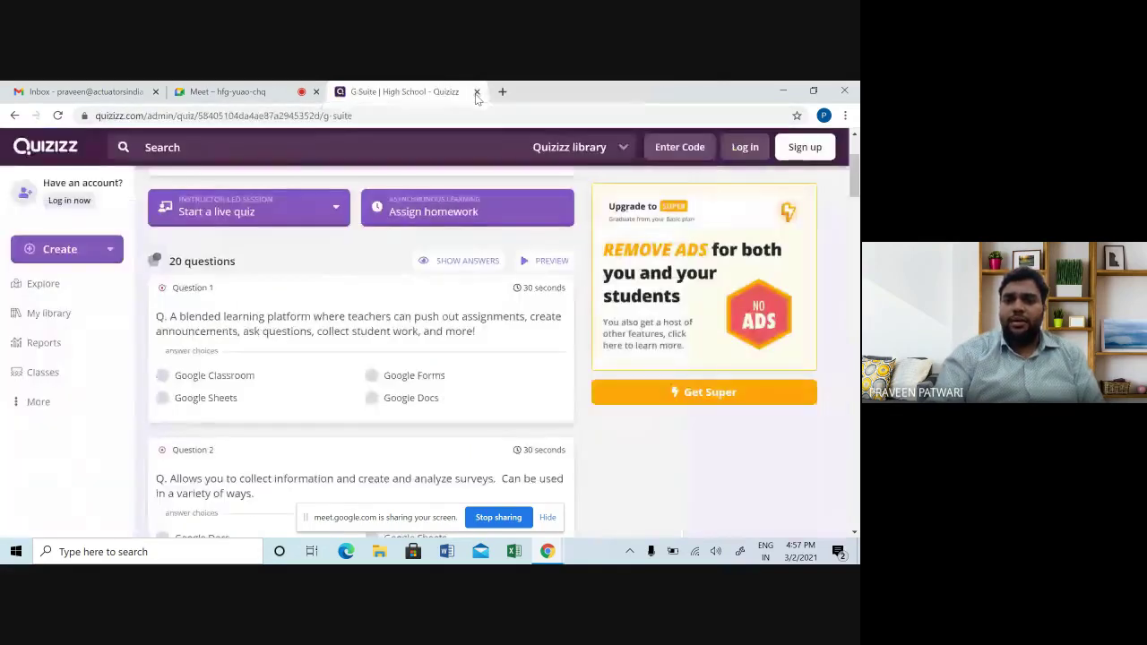
{"action": "left_click", "coordinate": [476, 93]}
{"action": "left_click", "coordinate": [341, 91]}
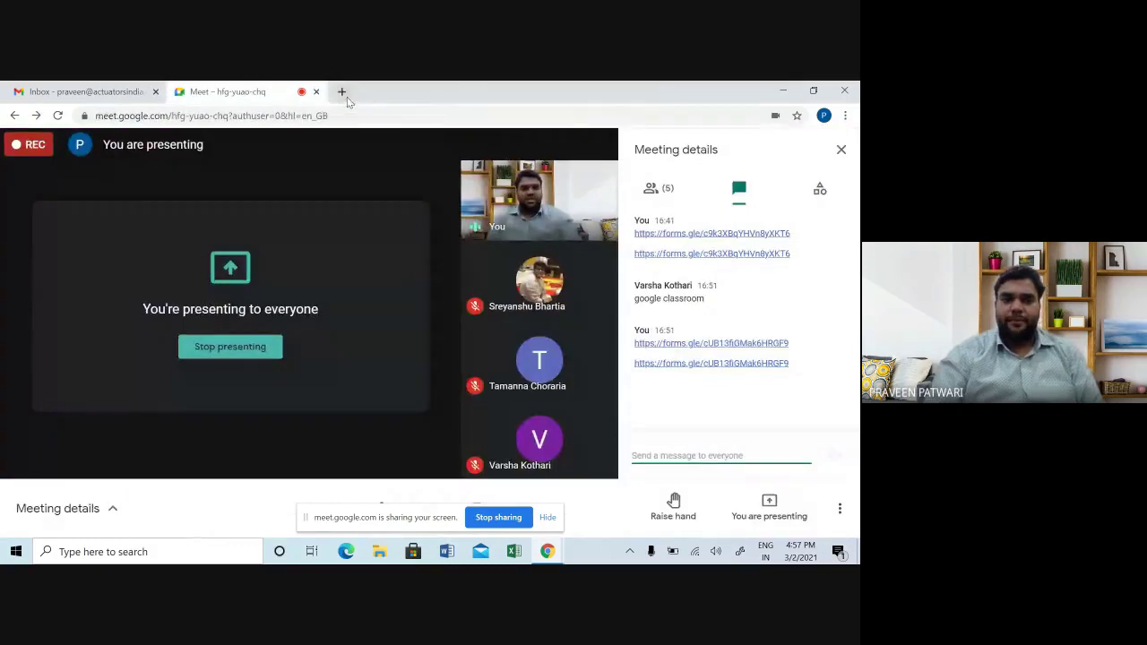
{"action": "type", "text": "form"}
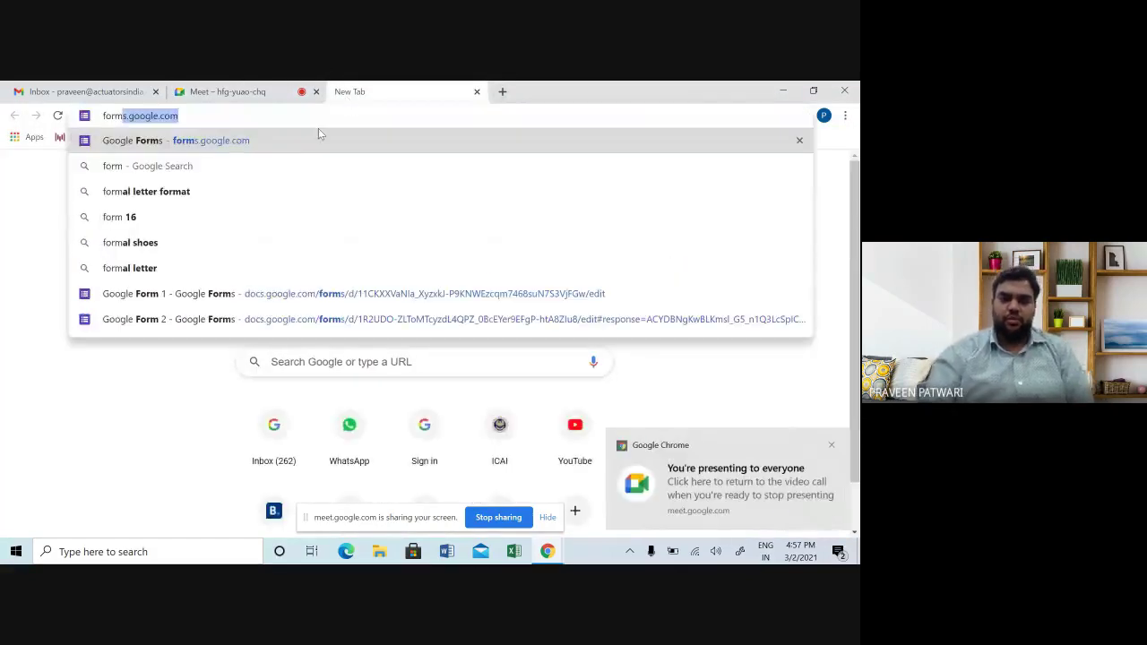
{"action": "left_click", "coordinate": [311, 141]}
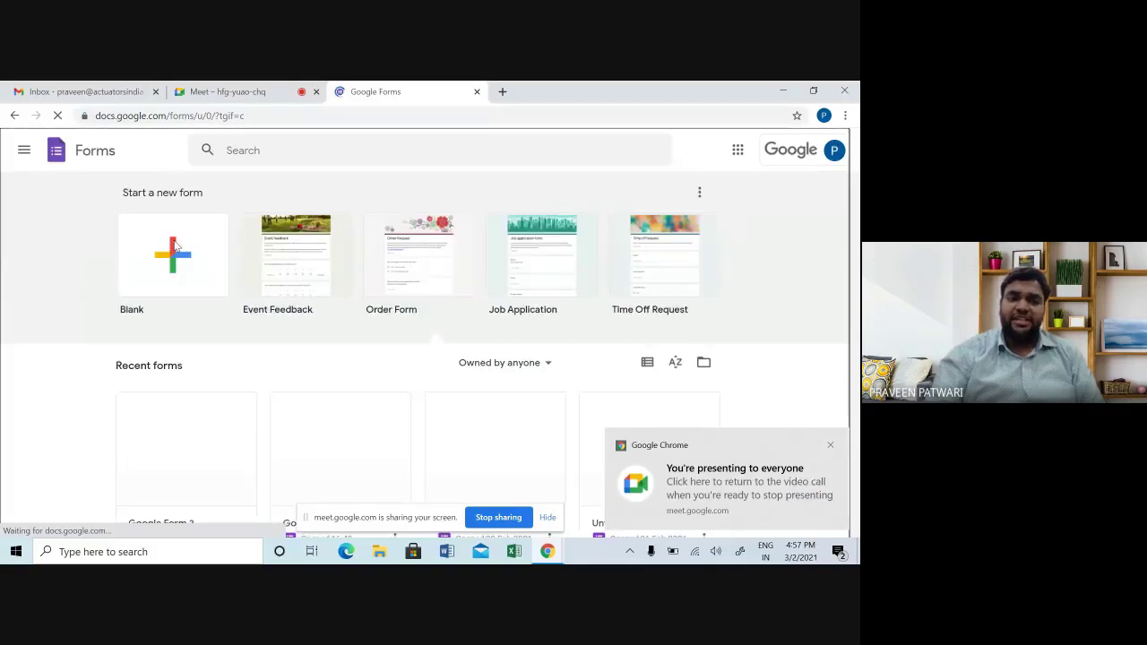
{"action": "left_click", "coordinate": [177, 250]}
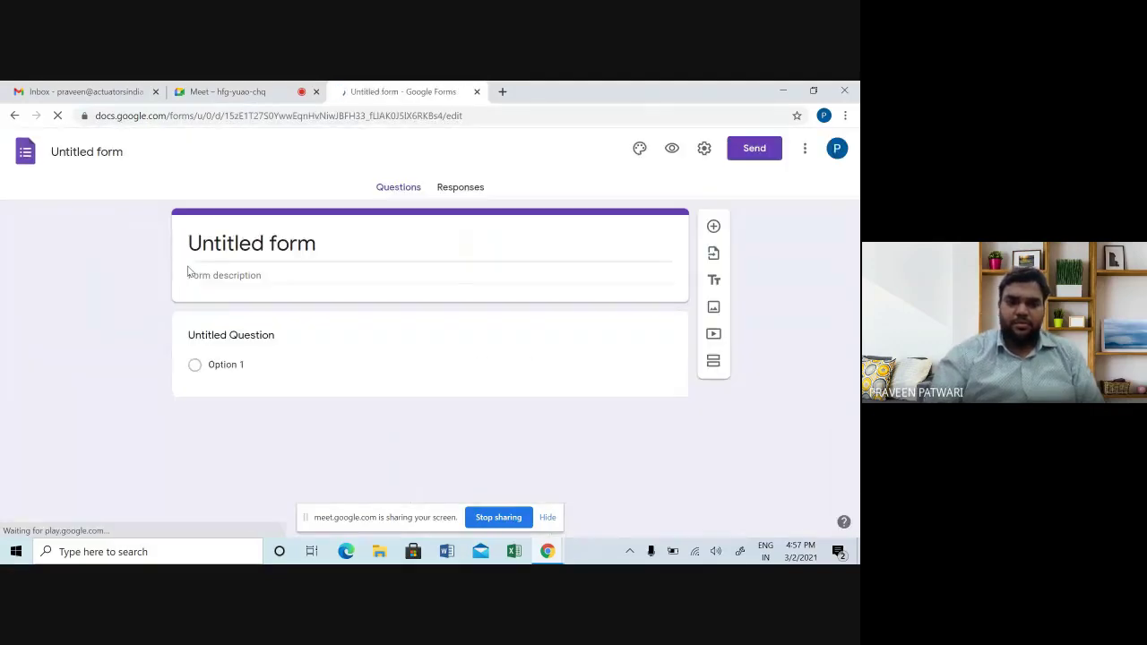
Step: Title the new form 'Google Form 3' and begin the description 'Please fill'
{"action": "left_click", "coordinate": [105, 151]}
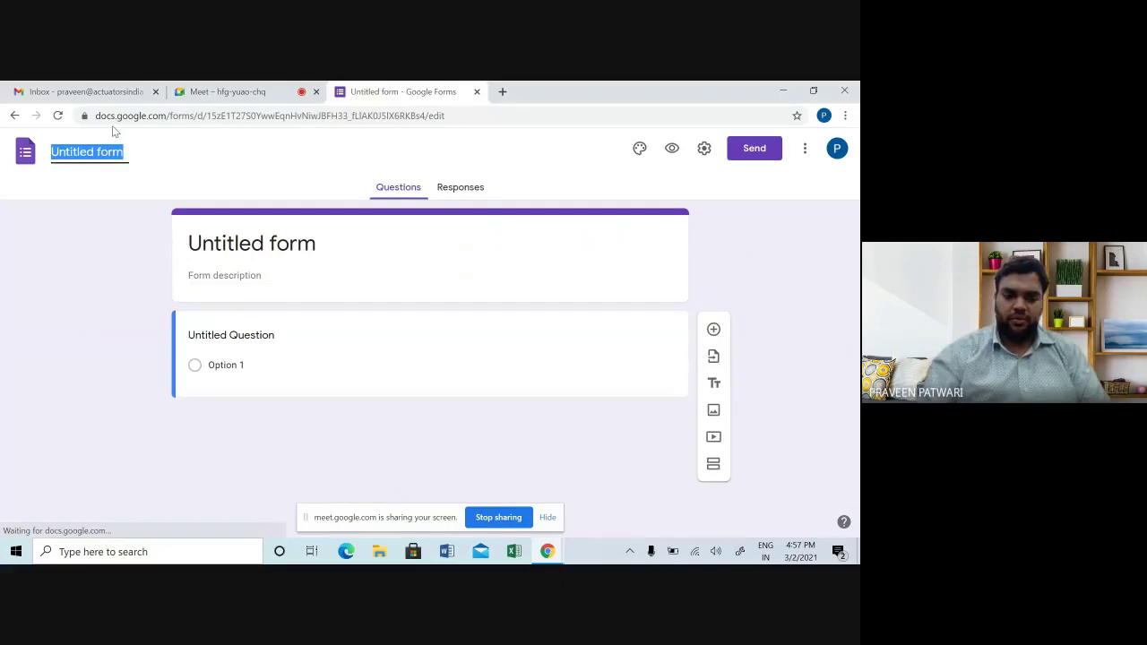
{"action": "type", "text": "Google "}
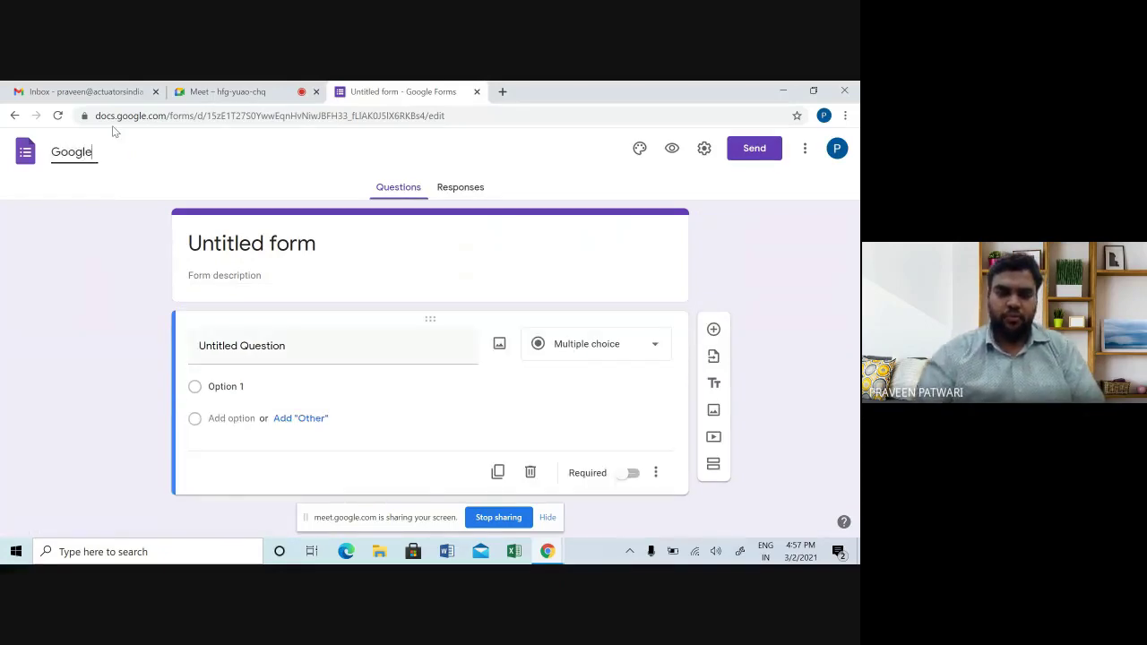
{"action": "type", "text": "Form 3"}
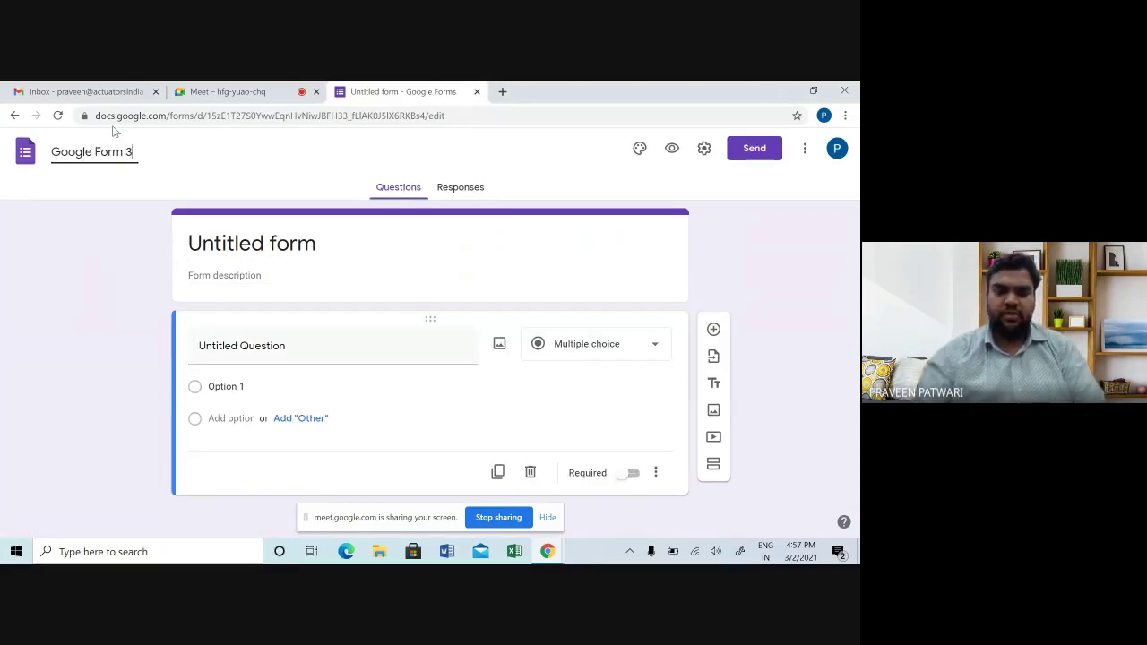
{"action": "left_click", "coordinate": [129, 285]}
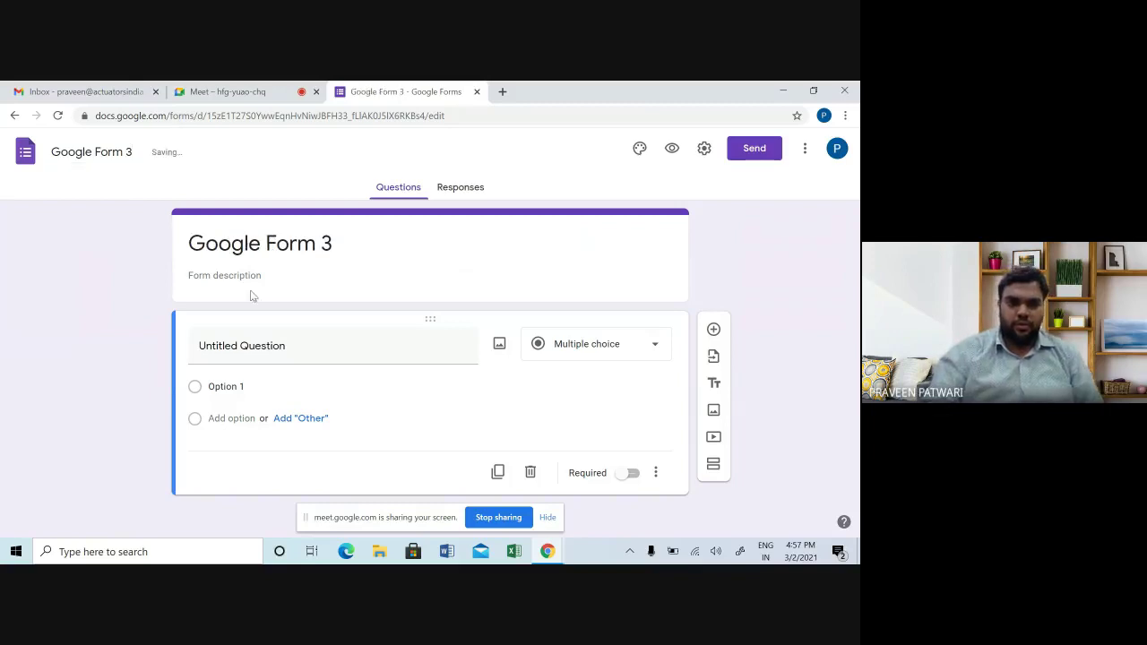
{"action": "left_click", "coordinate": [251, 275]}
{"action": "type", "text": "Pl"}
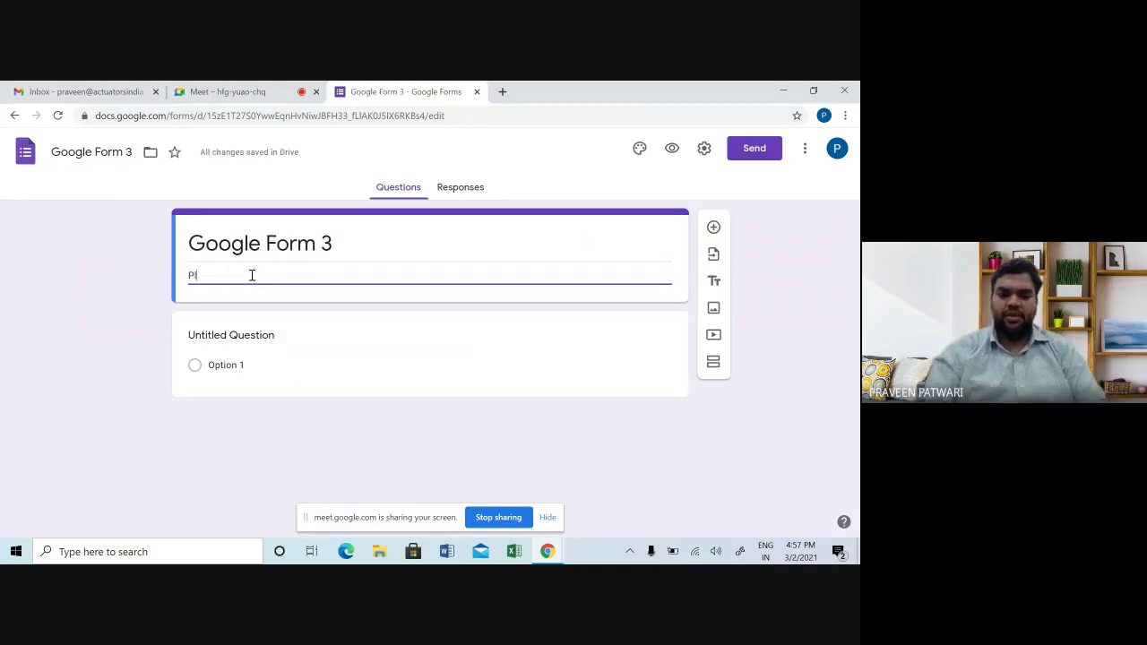
{"action": "type", "text": "ease fill up the form carefully. The form contains Several Secto"}
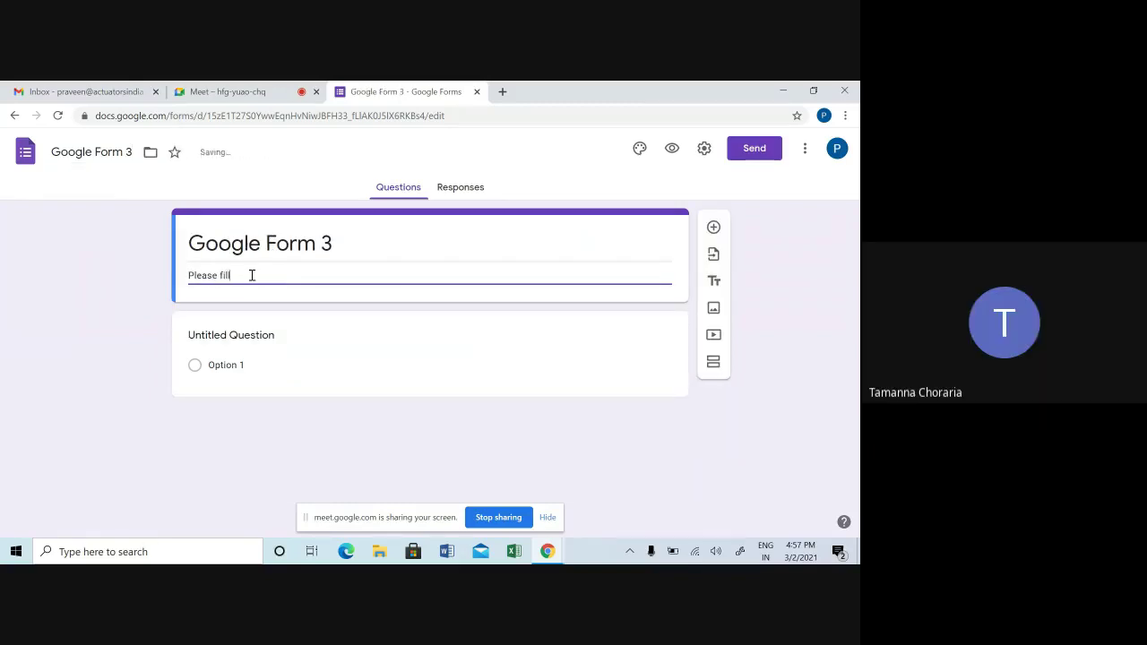
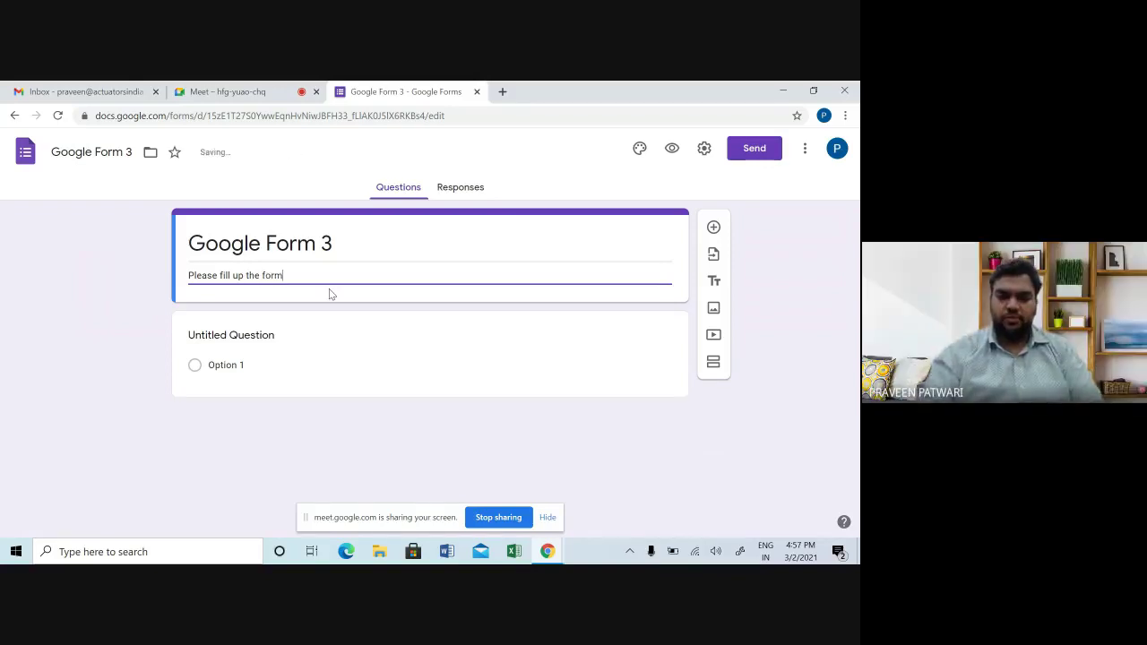
Step: Finish the form description so it ends with 'The form contains Several Sections.'
{"action": "type", "text": "caf"}
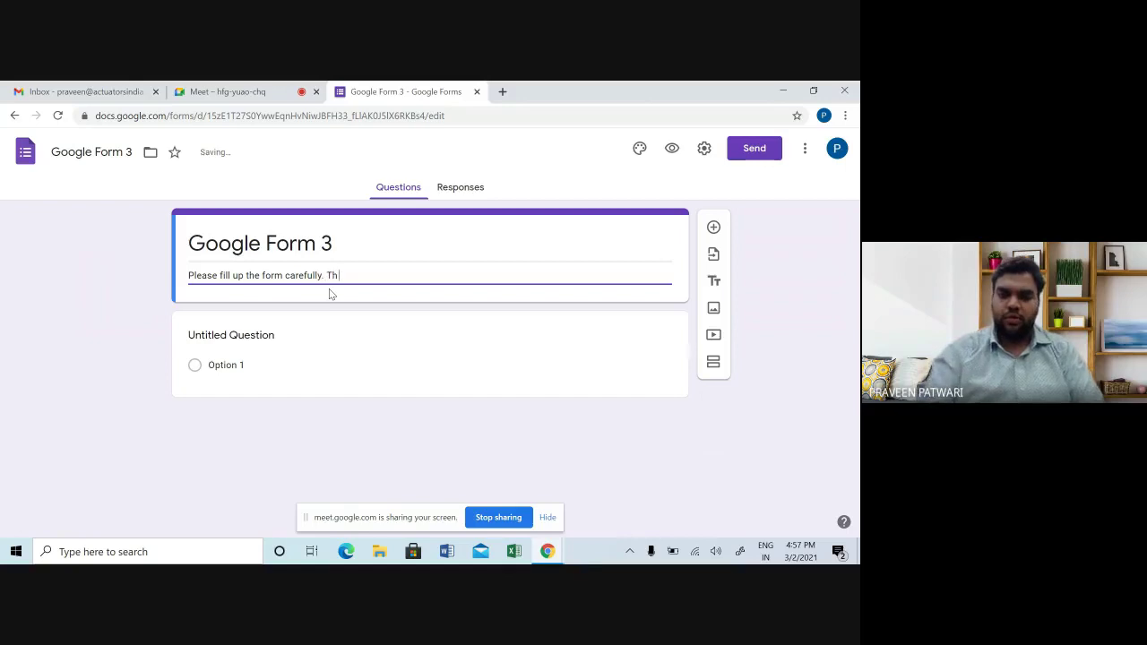
{"action": "type", "text": "form "}
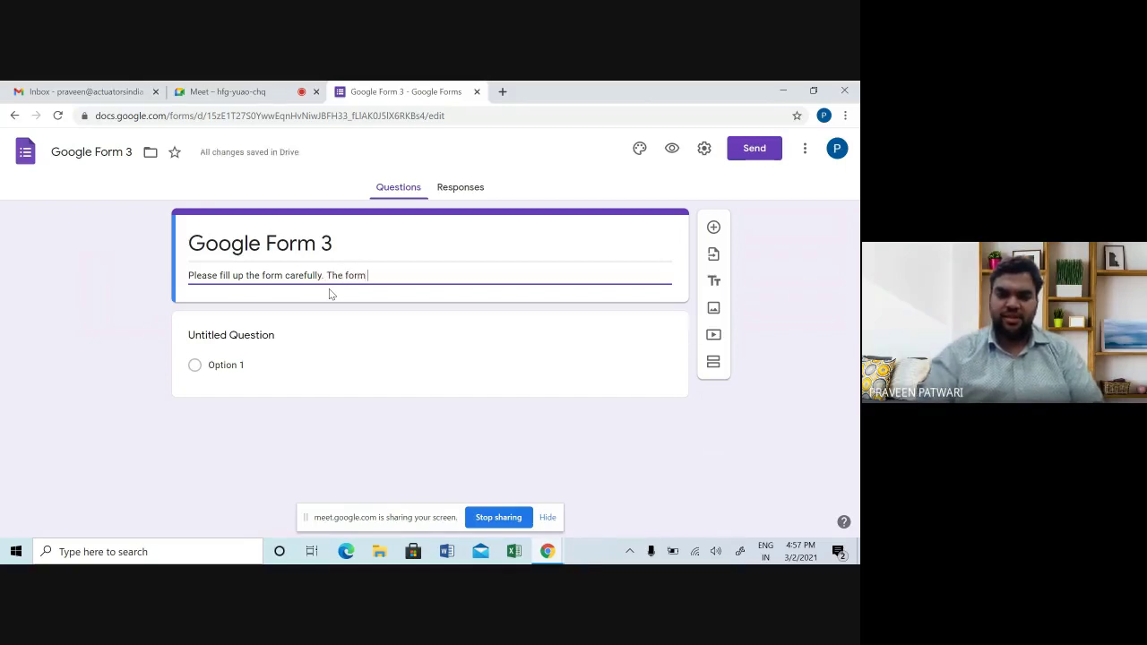
{"action": "type", "text": "contains "}
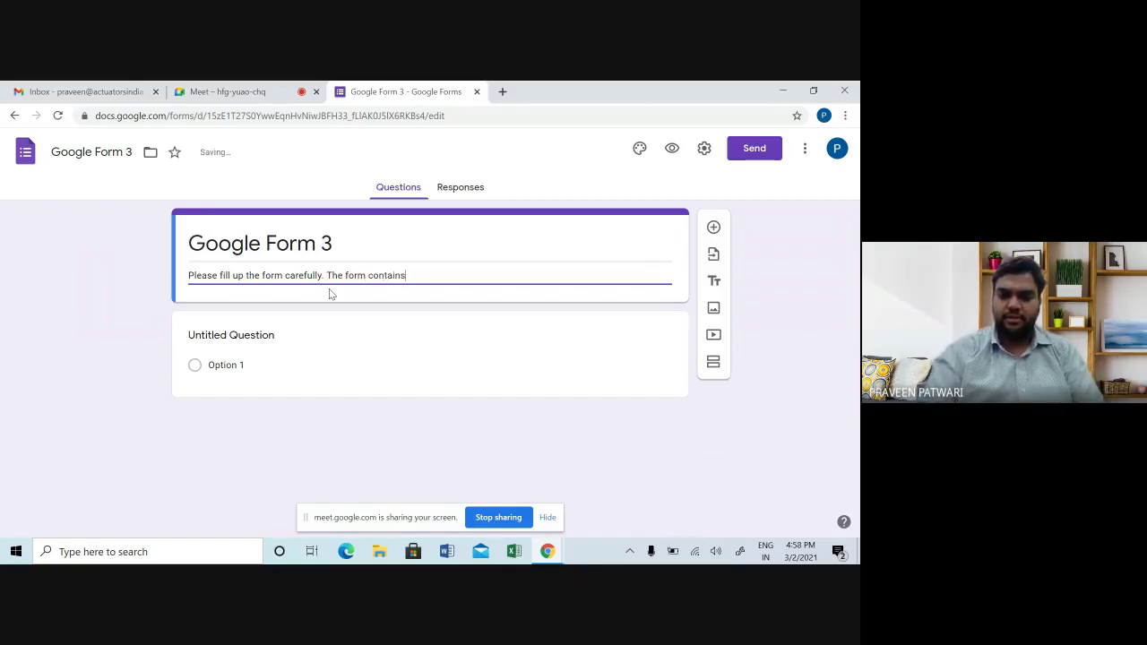
{"action": "type", "text": "Several"}
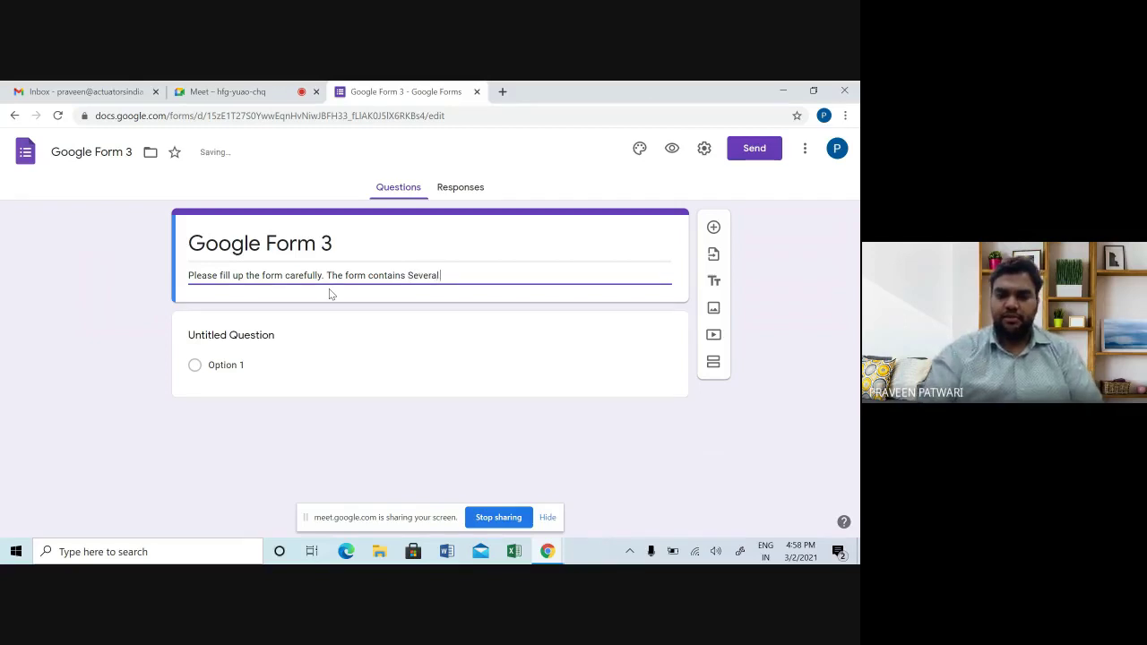
{"action": "type", "text": " Secto"}
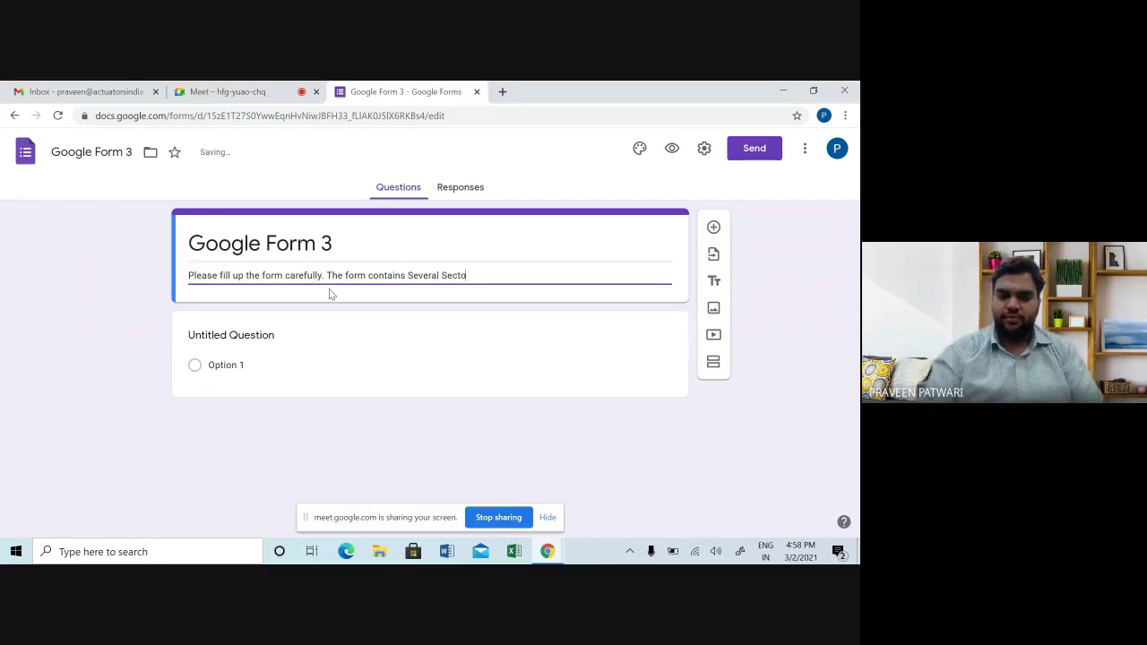
{"action": "key", "text": "BackSpace"}
{"action": "type", "text": "ions"}
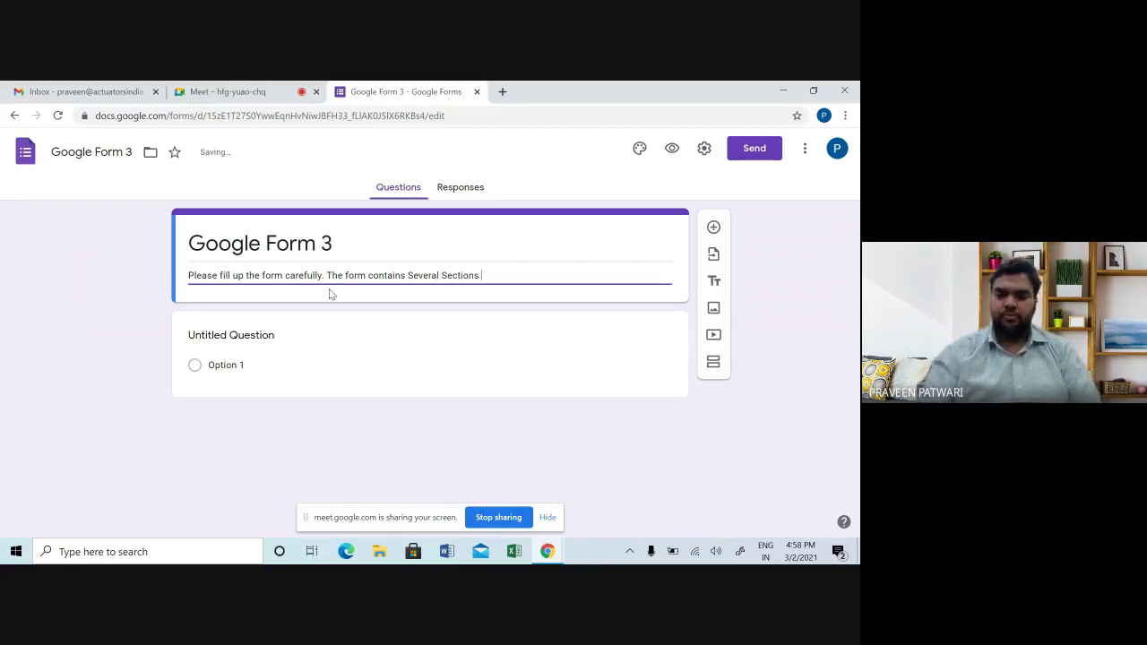
{"action": "type", "text": "."}
Step: Rename the untitled first question to 'Name' and make it required
{"action": "left_click", "coordinate": [306, 346]}
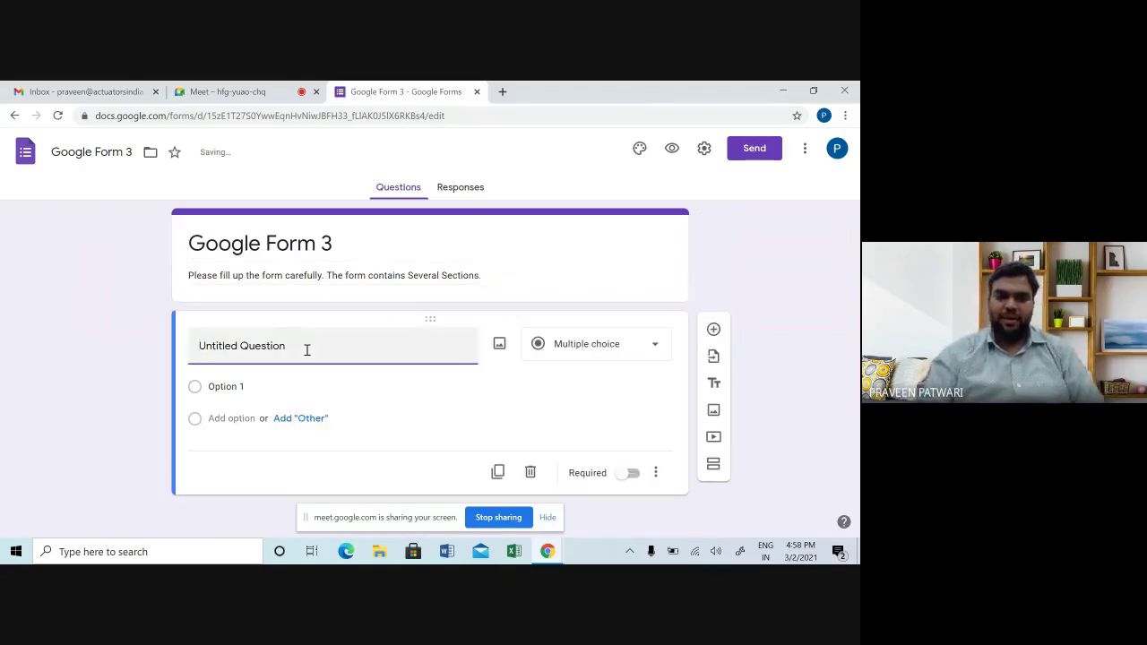
{"action": "type", "text": "Name"}
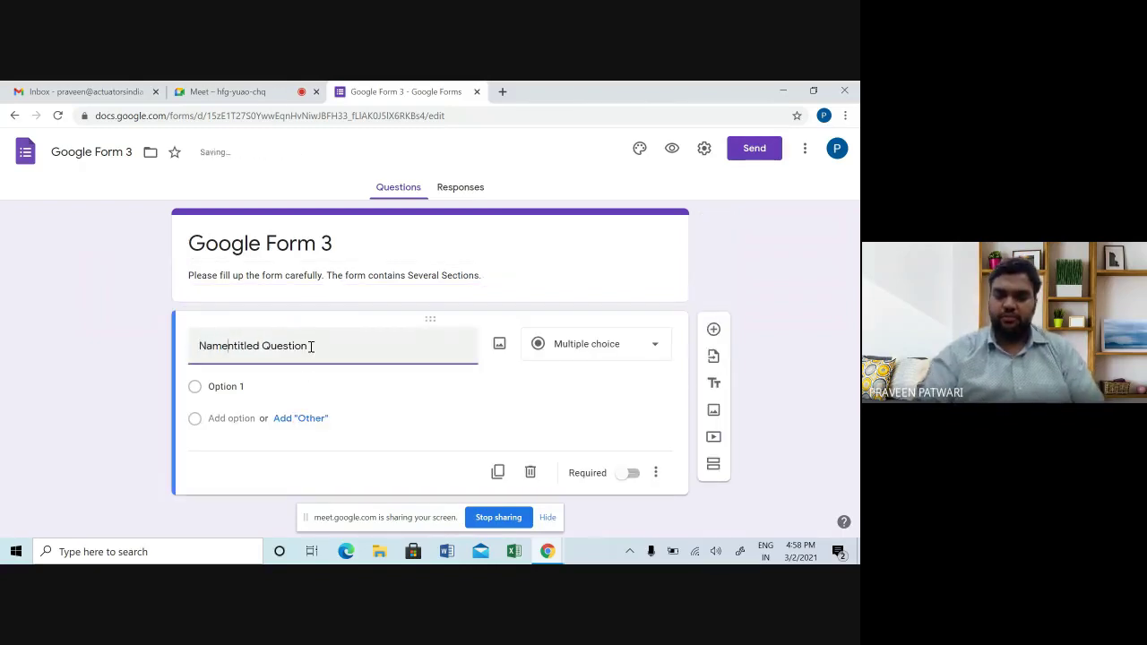
{"action": "key", "text": "Delete"}
{"action": "key", "text": "Delete"}
{"action": "key", "text": "Delete"}
{"action": "key", "text": "Delete"}
{"action": "key", "text": "Delete"}
{"action": "key", "text": "Delete"}
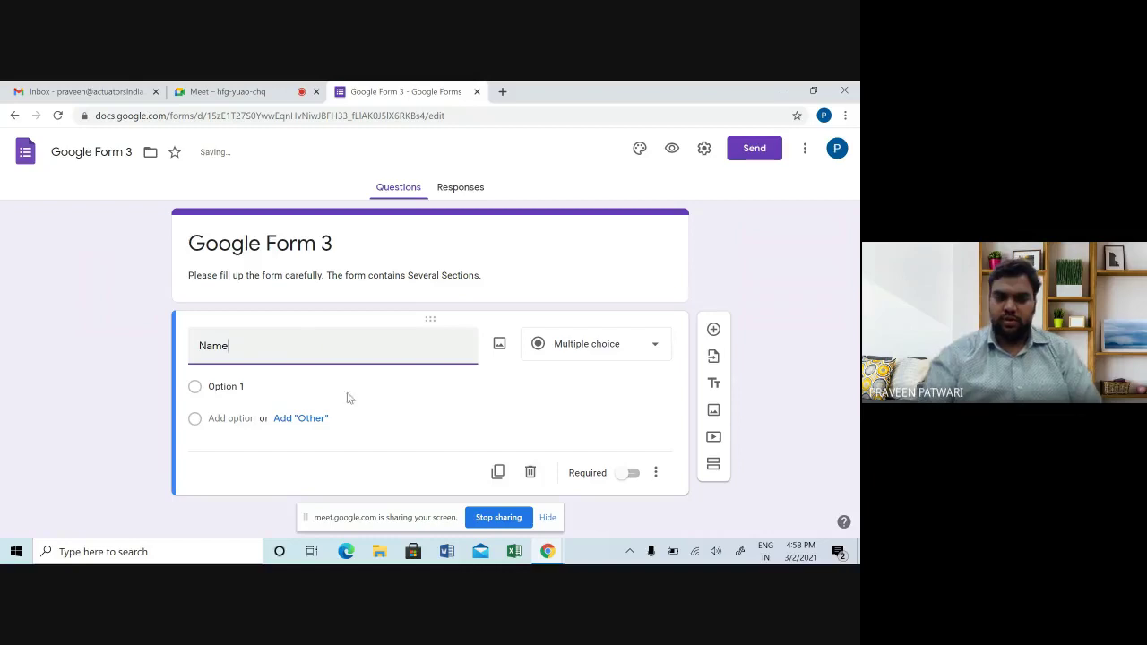
{"action": "left_click", "coordinate": [630, 473]}
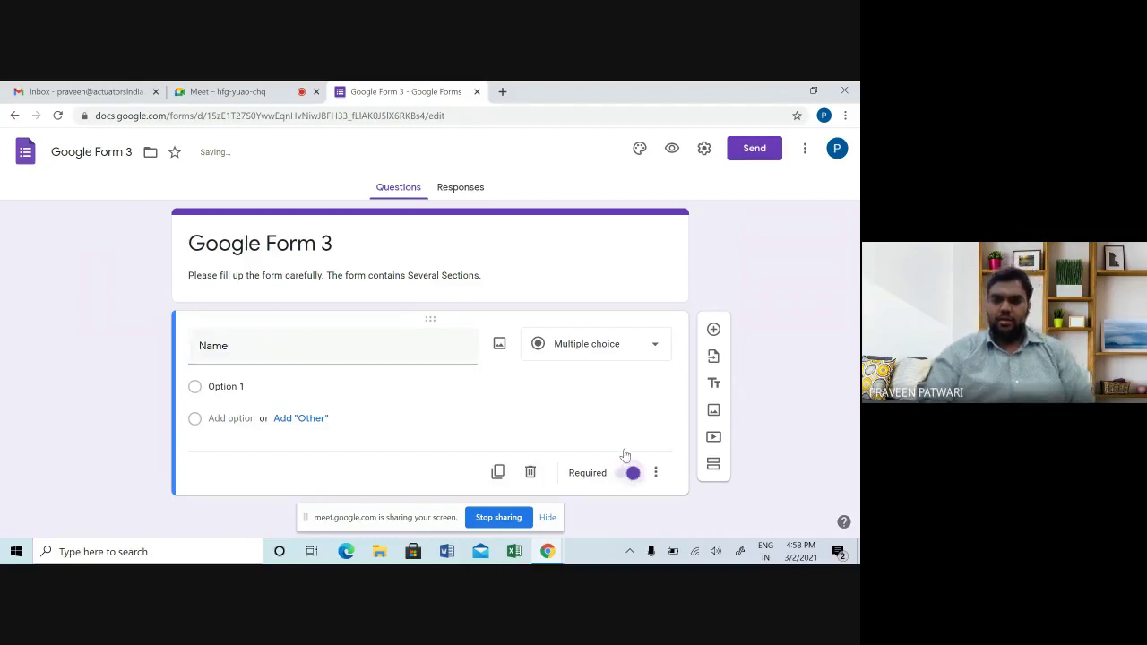
Step: Add a required 'Parents Income' question below Name
{"action": "left_click", "coordinate": [713, 329]}
{"action": "type", "text": "PA"}
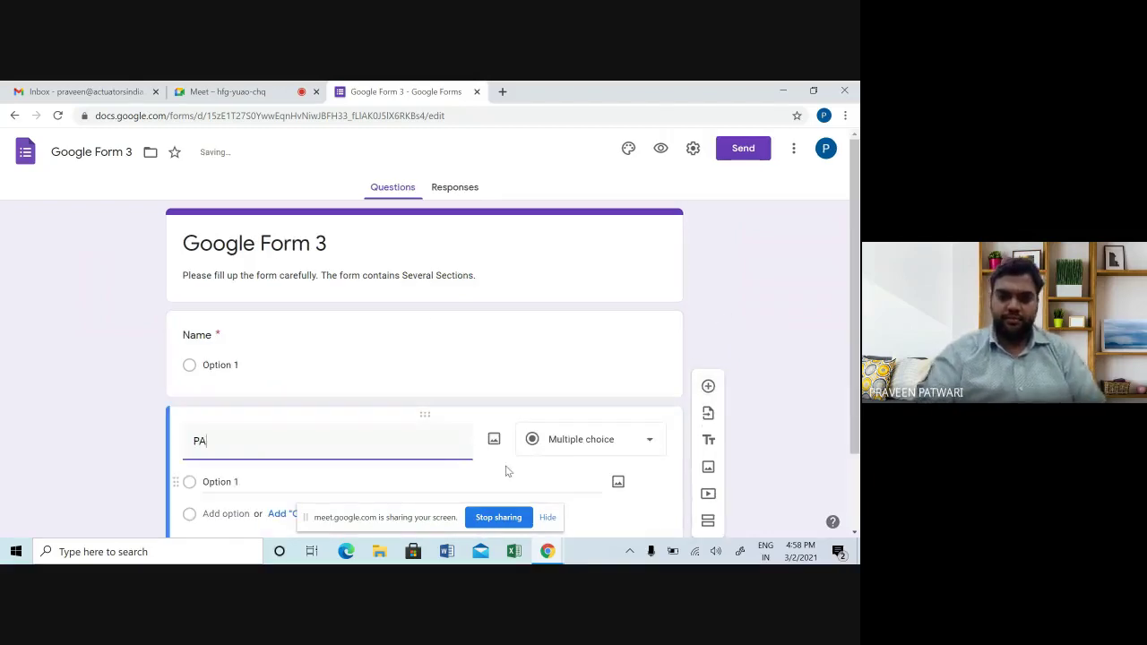
{"action": "type", "text": "re"}
{"action": "key", "text": "BackSpace"}
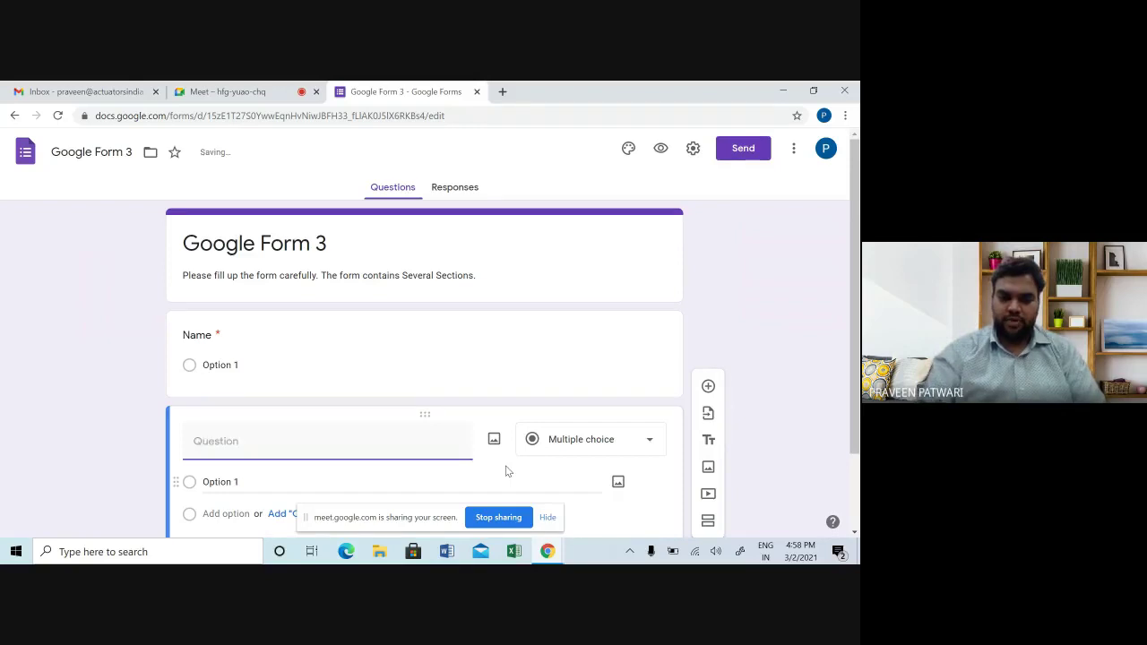
{"action": "type", "text": "A"}
{"action": "key", "text": "BackSpace"}
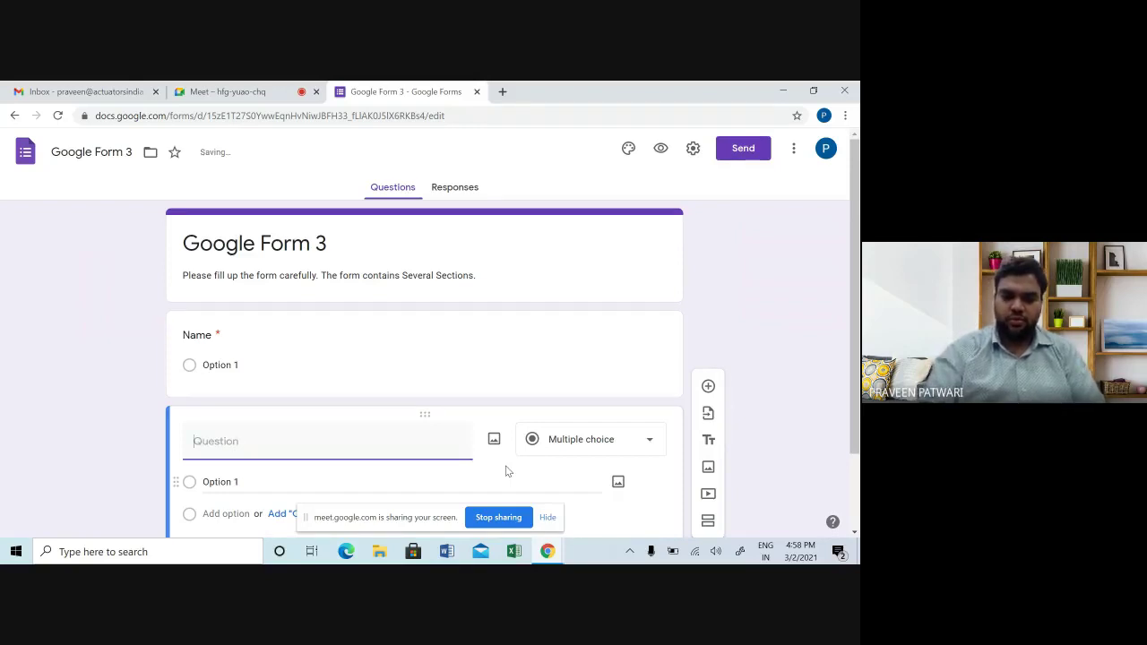
{"action": "type", "text": "Parents I"}
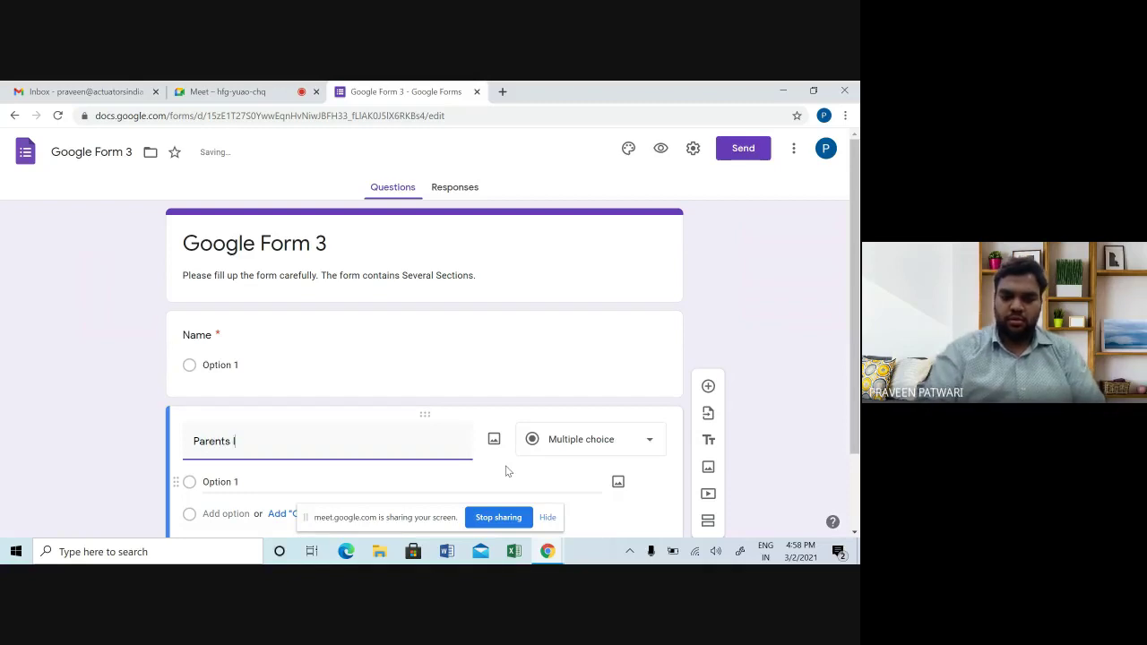
{"action": "type", "text": "ncome"}
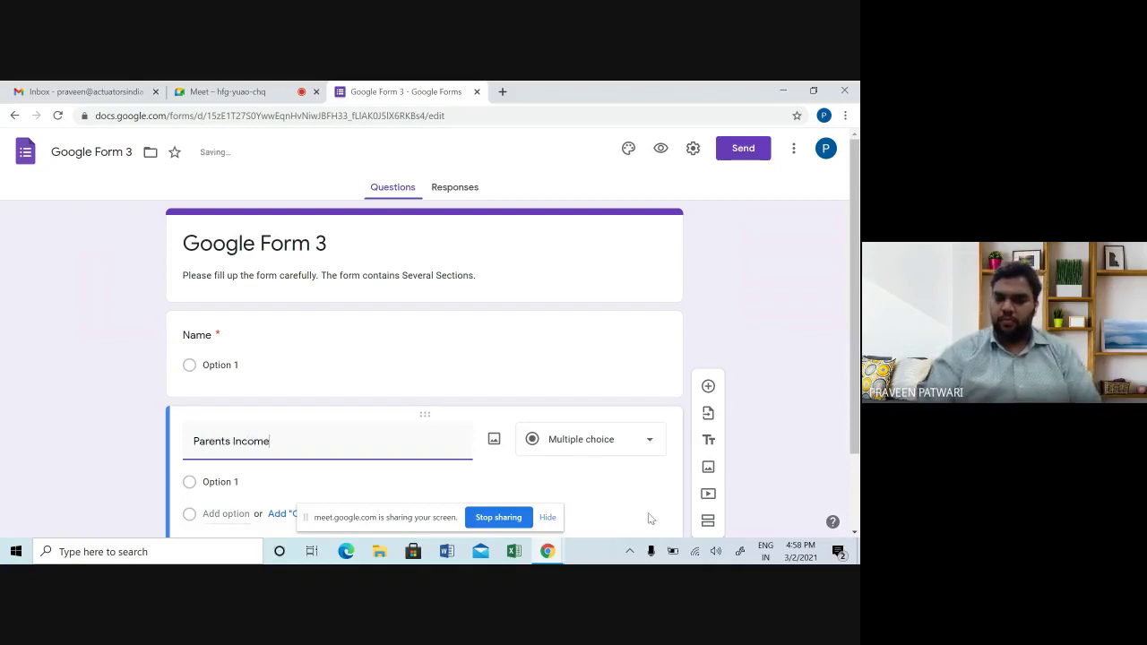
{"action": "scroll", "coordinate": [851, 502], "scroll_direction": "down", "scroll_amount": 1}
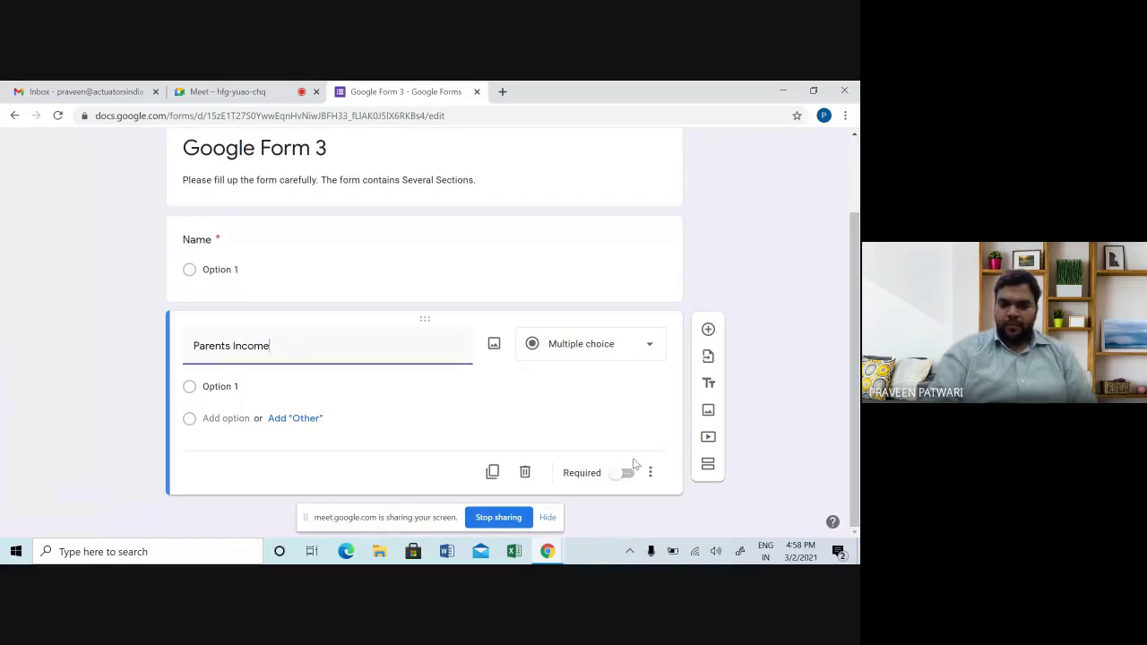
{"action": "left_click", "coordinate": [627, 473]}
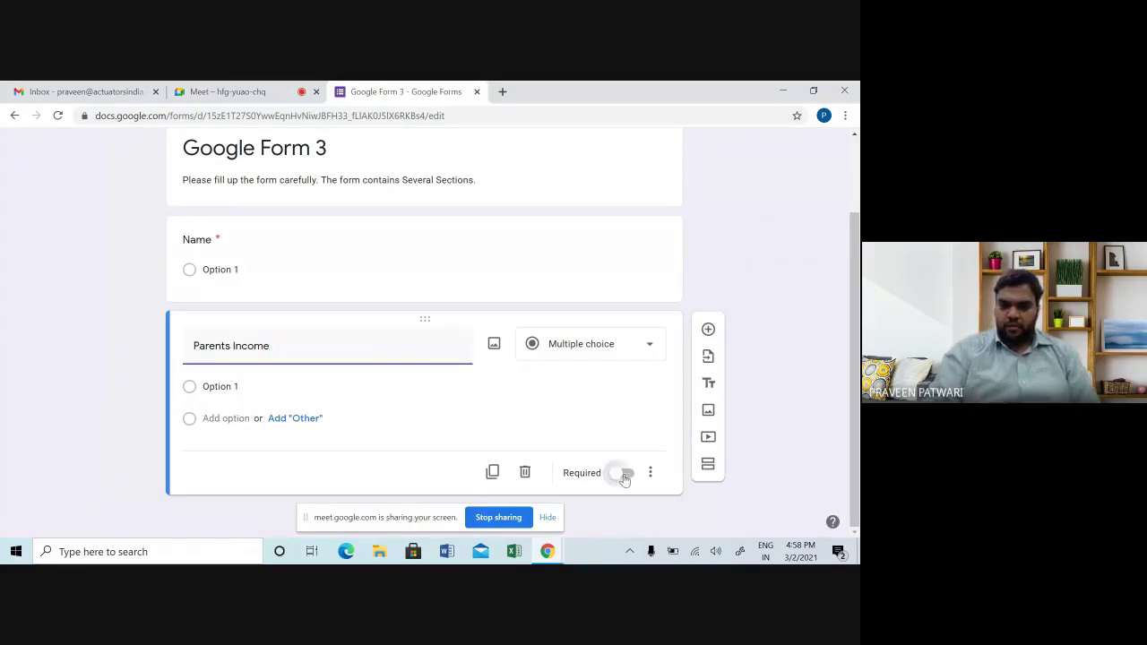
{"action": "left_click", "coordinate": [558, 348]}
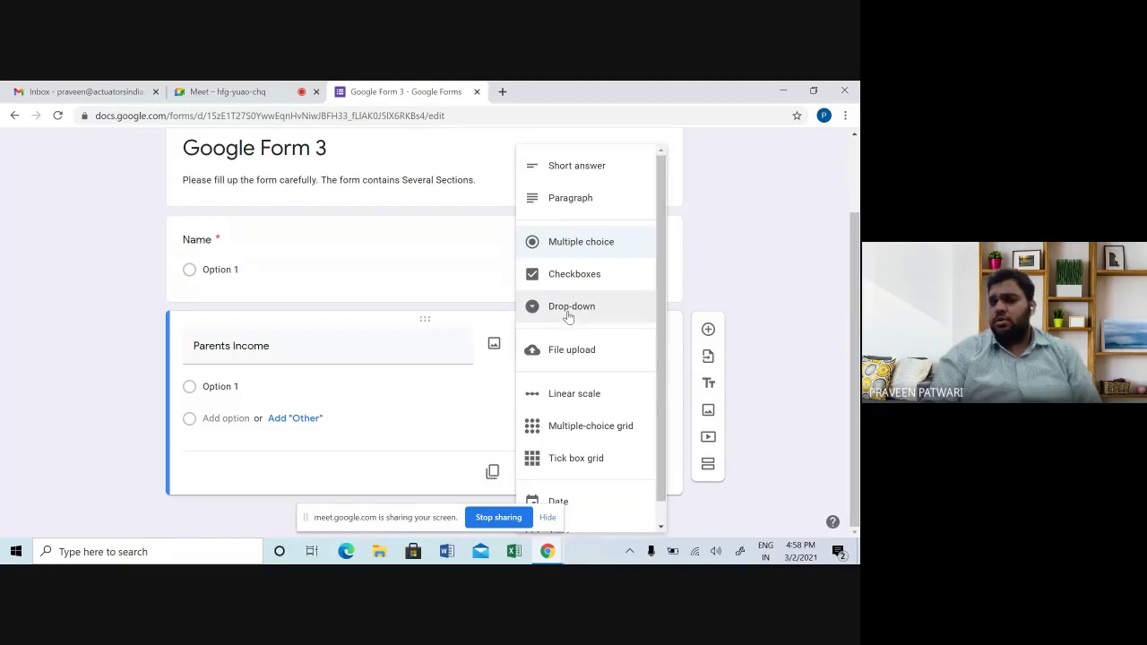
Step: Make Parents Income a drop-down with options 0-5 lacs, 5-10 lacs, 10-20 lacs, Above 20 lacs
{"action": "left_click", "coordinate": [567, 309]}
{"action": "left_click", "coordinate": [258, 381]}
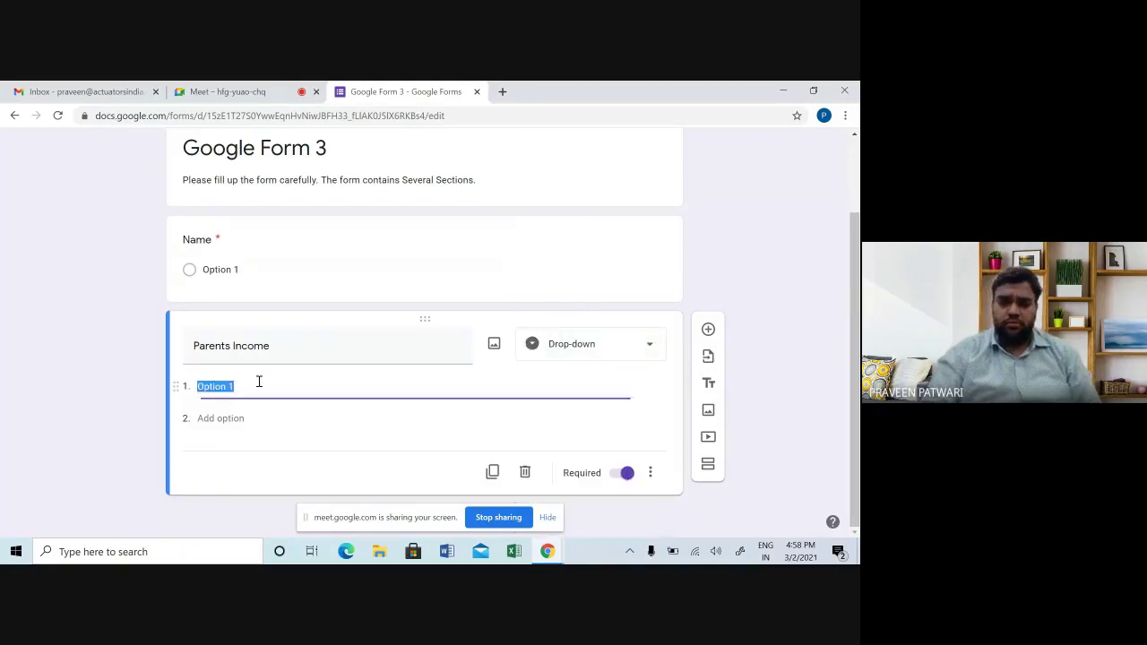
{"action": "type", "text": "0-5 lacs"}
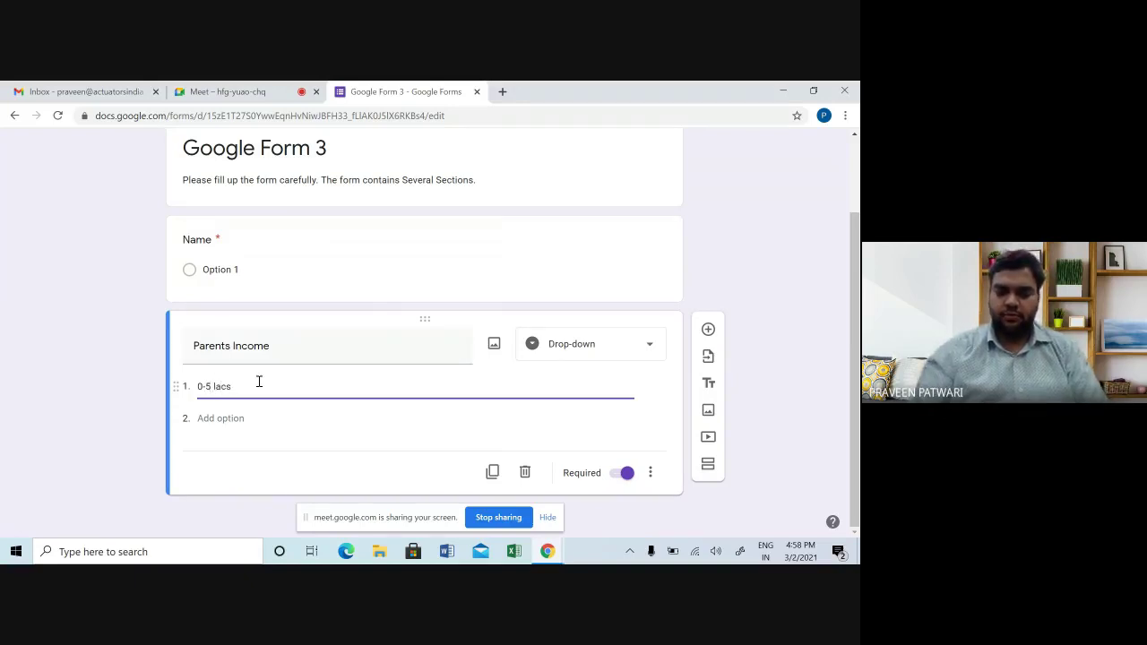
{"action": "key", "text": "Return"}
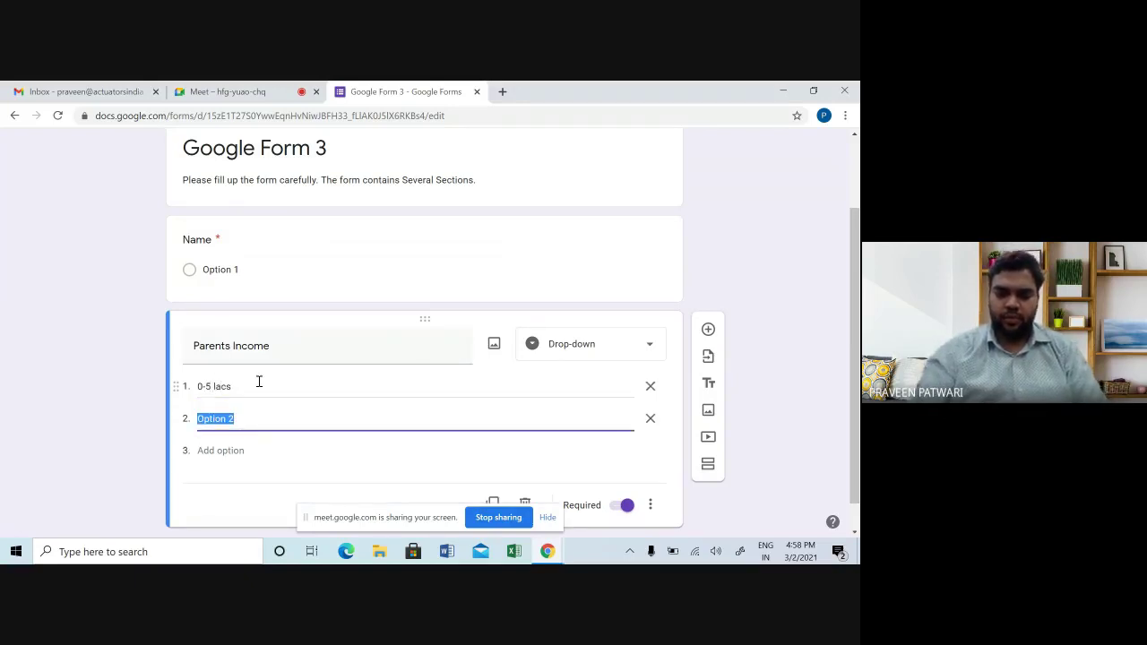
{"action": "type", "text": "5-1"}
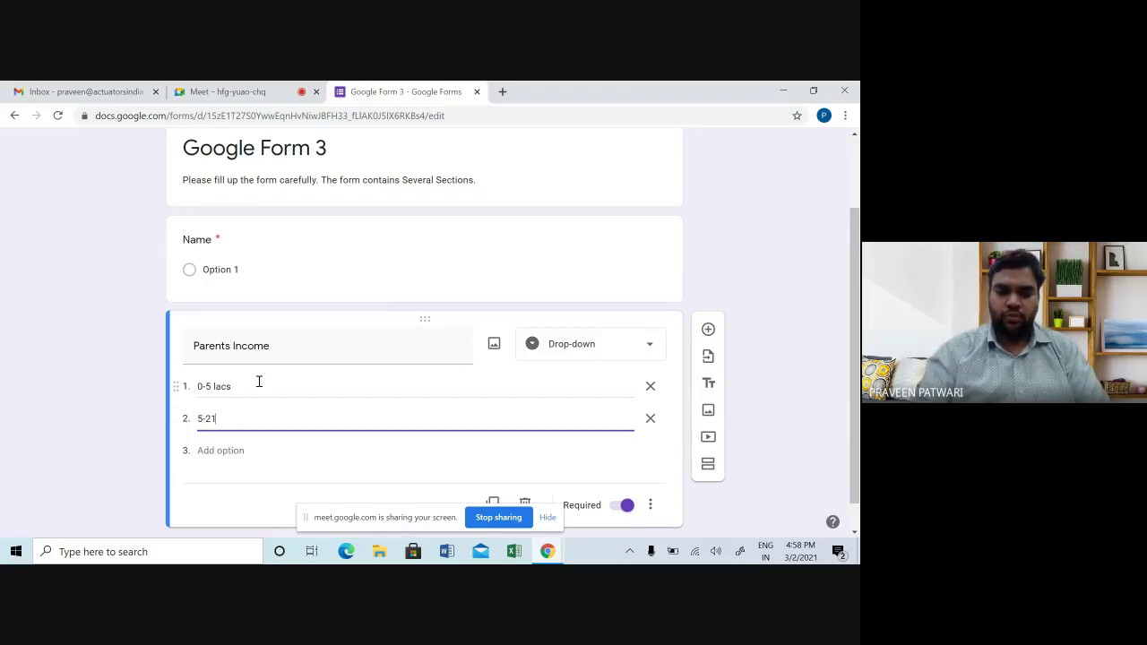
{"action": "type", "text": "0 lacs"}
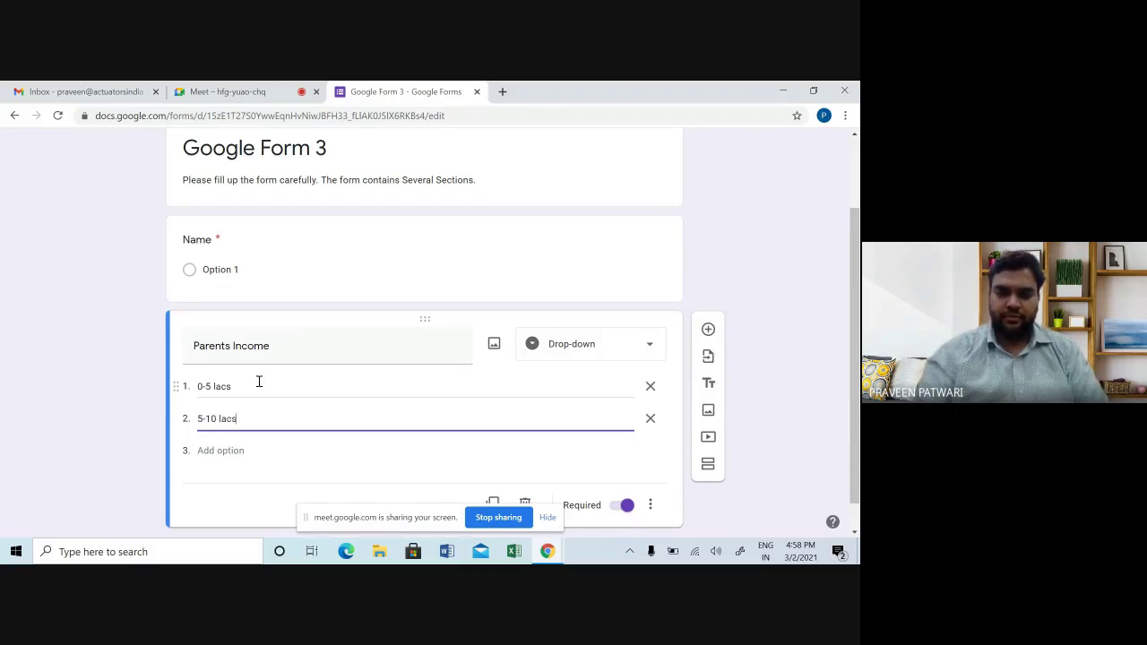
{"action": "key", "text": "Return"}
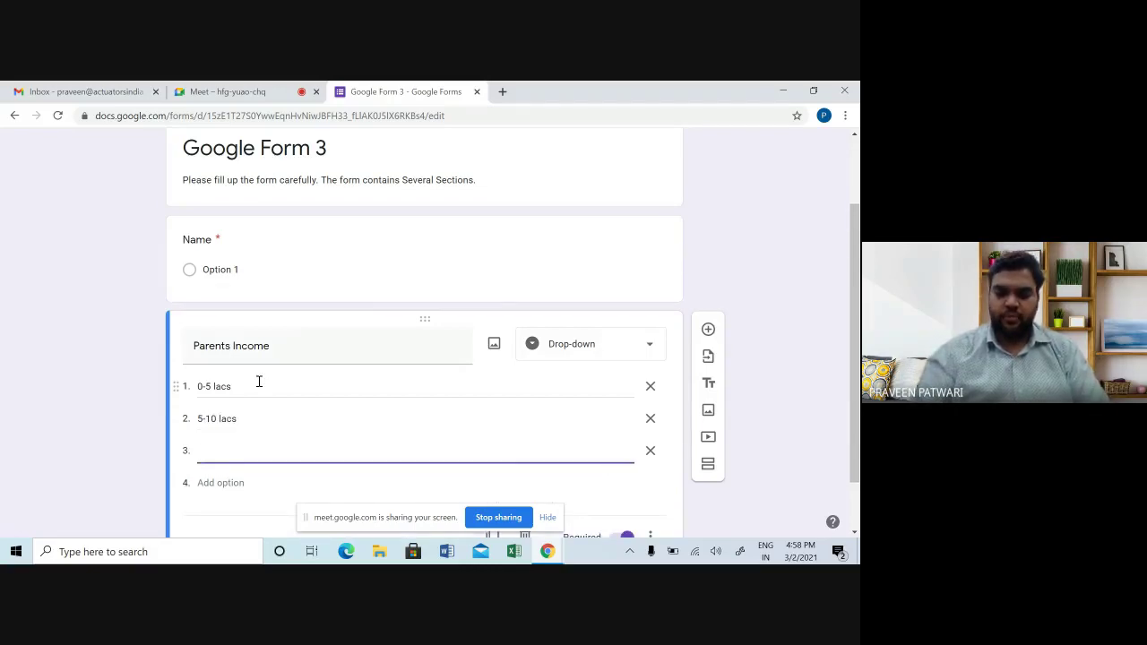
{"action": "type", "text": "10-2"}
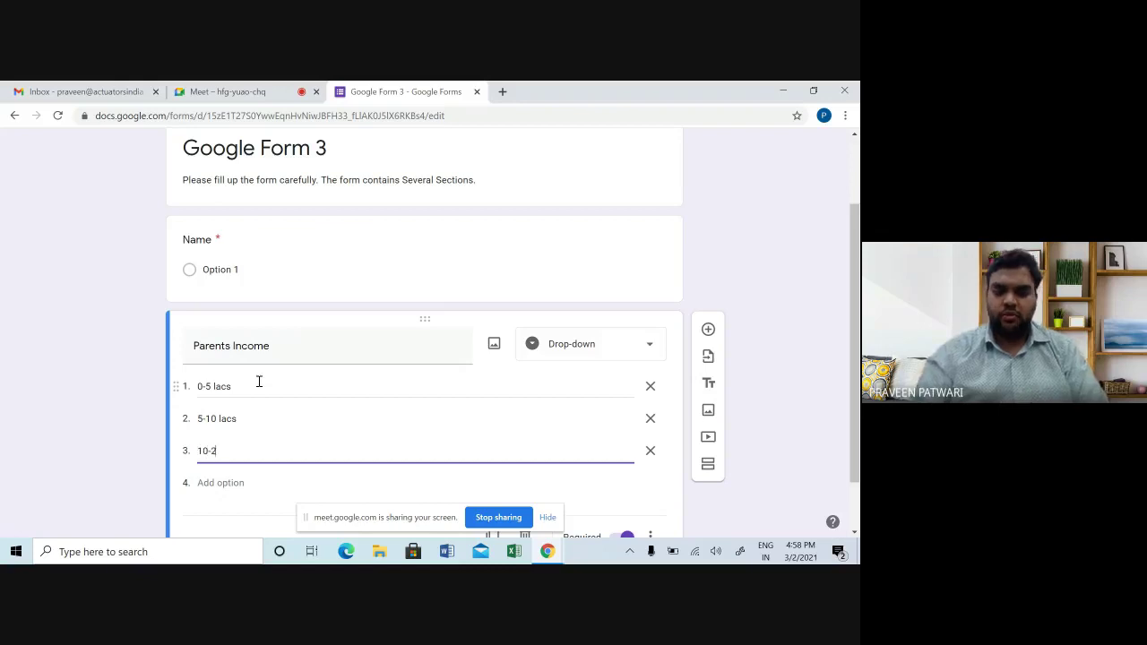
{"action": "type", "text": "0 lacs"}
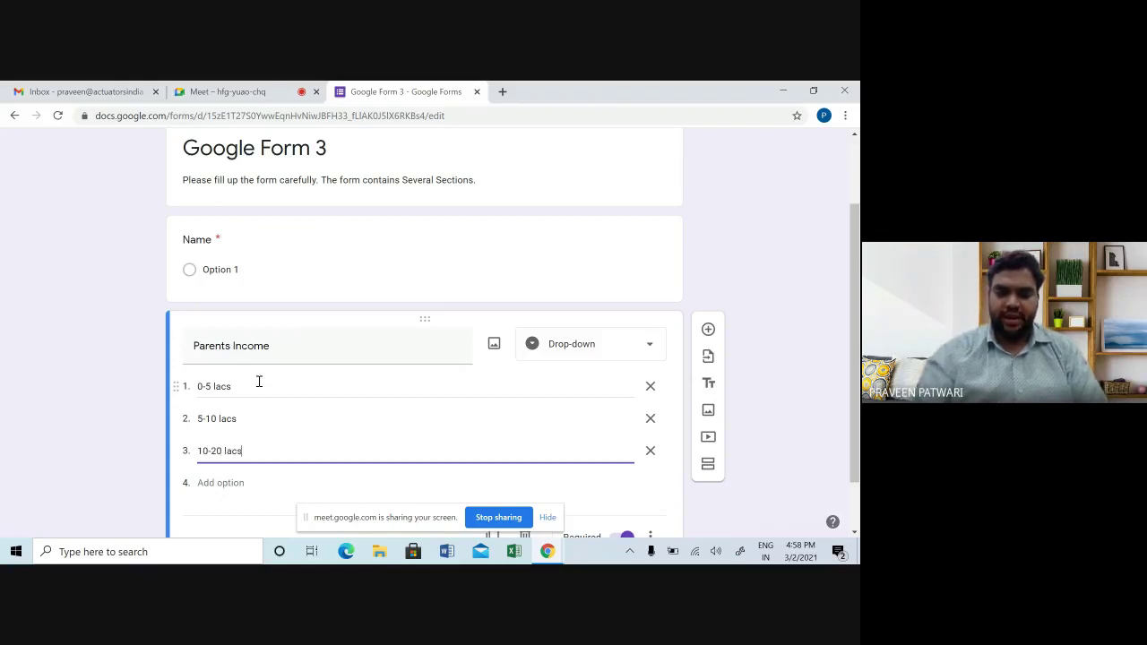
{"action": "key", "text": "Return"}
{"action": "type", "text": "a"}
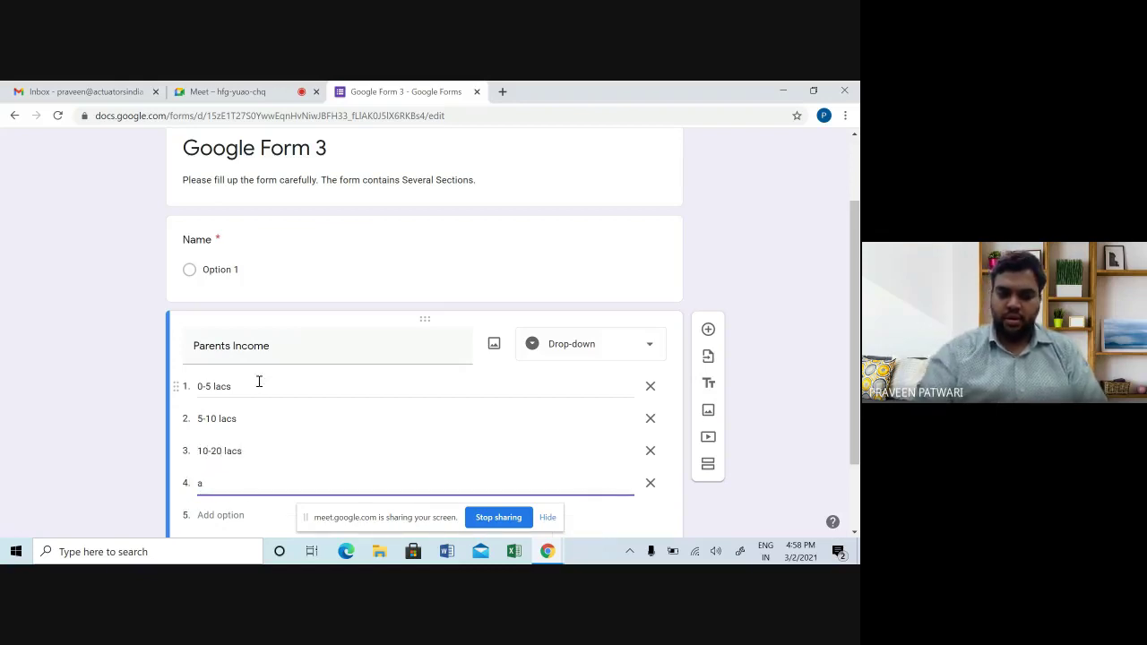
{"action": "key", "text": "BackSpace"}
{"action": "type", "text": "Above"}
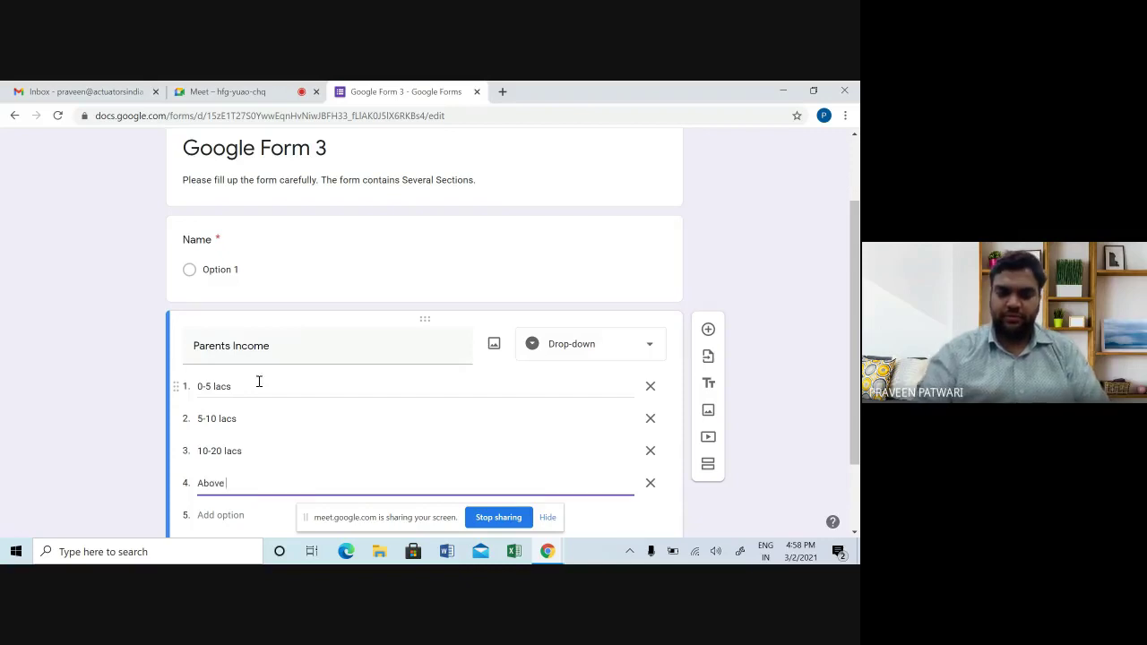
{"action": "type", "text": " 20 lacs"}
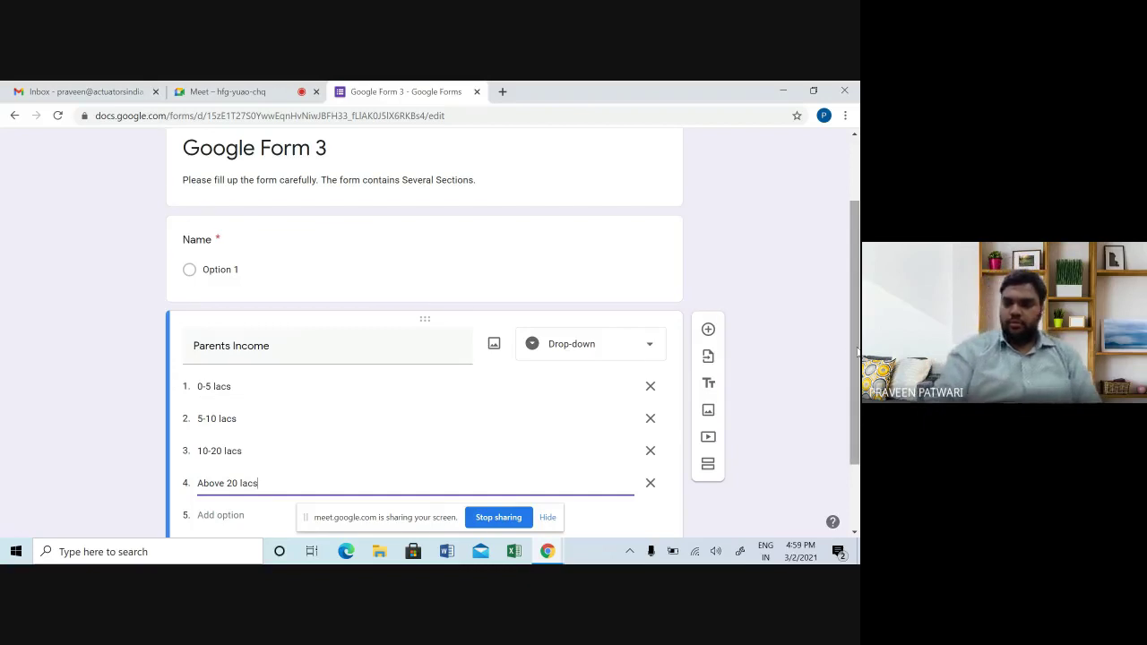
{"action": "scroll", "coordinate": [856, 410], "scroll_direction": "down", "scroll_amount": 1}
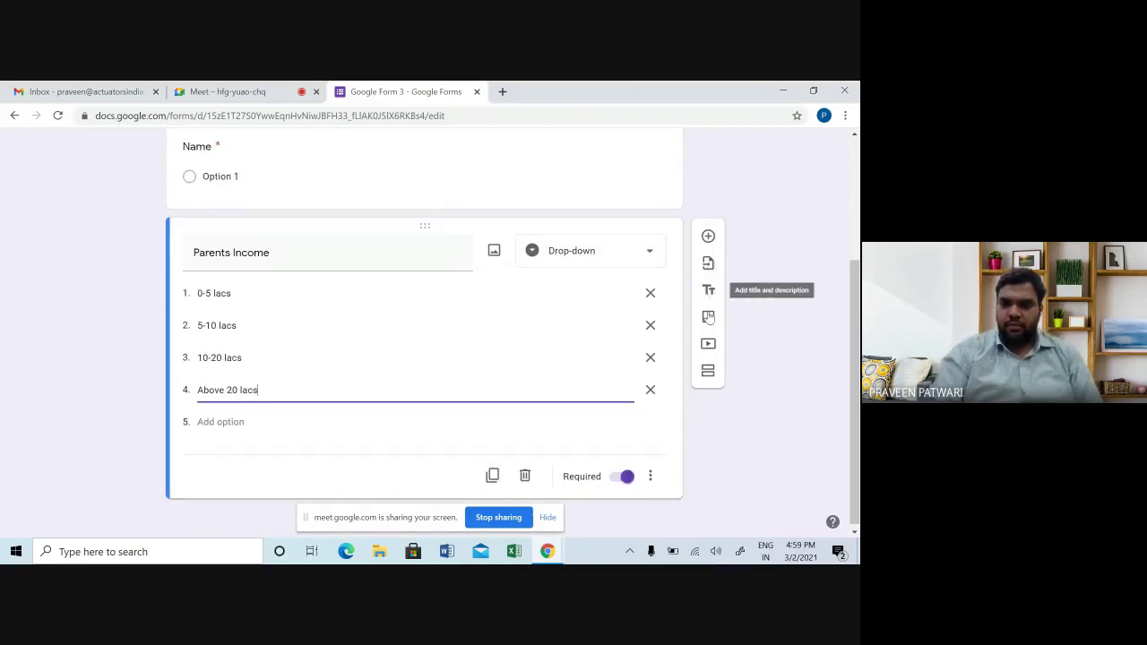
Step: Insert a new section after Parents Income and switch the Name question to Short answer
{"action": "left_click", "coordinate": [707, 371]}
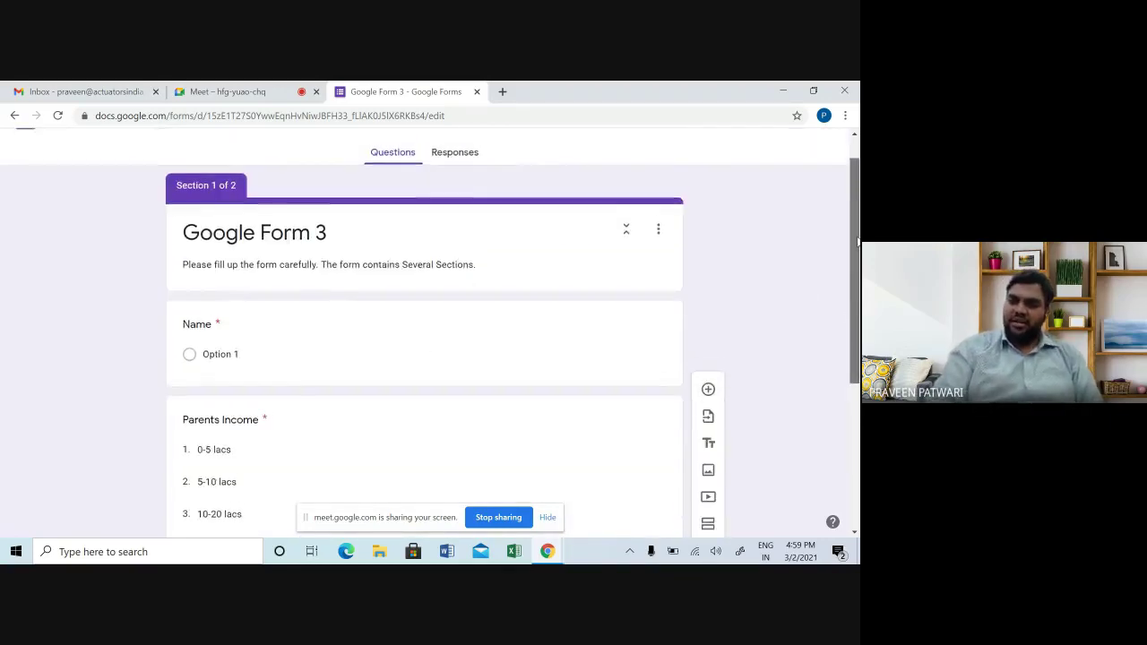
{"action": "scroll", "coordinate": [231, 269], "scroll_direction": "up", "scroll_amount": 2}
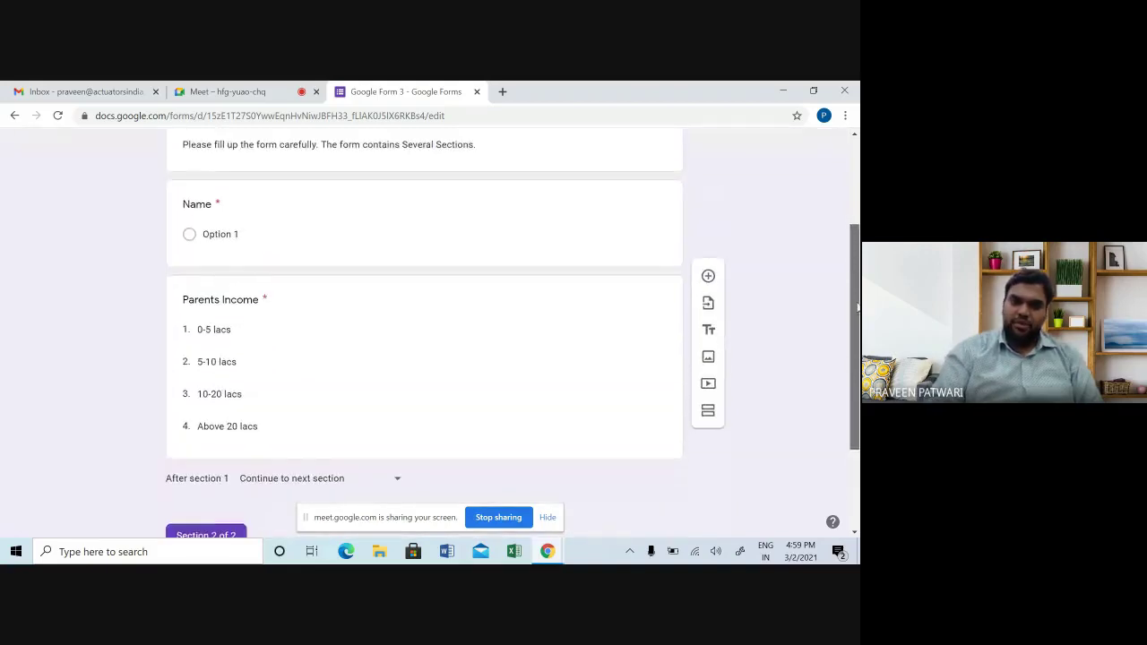
{"action": "left_click", "coordinate": [218, 227]}
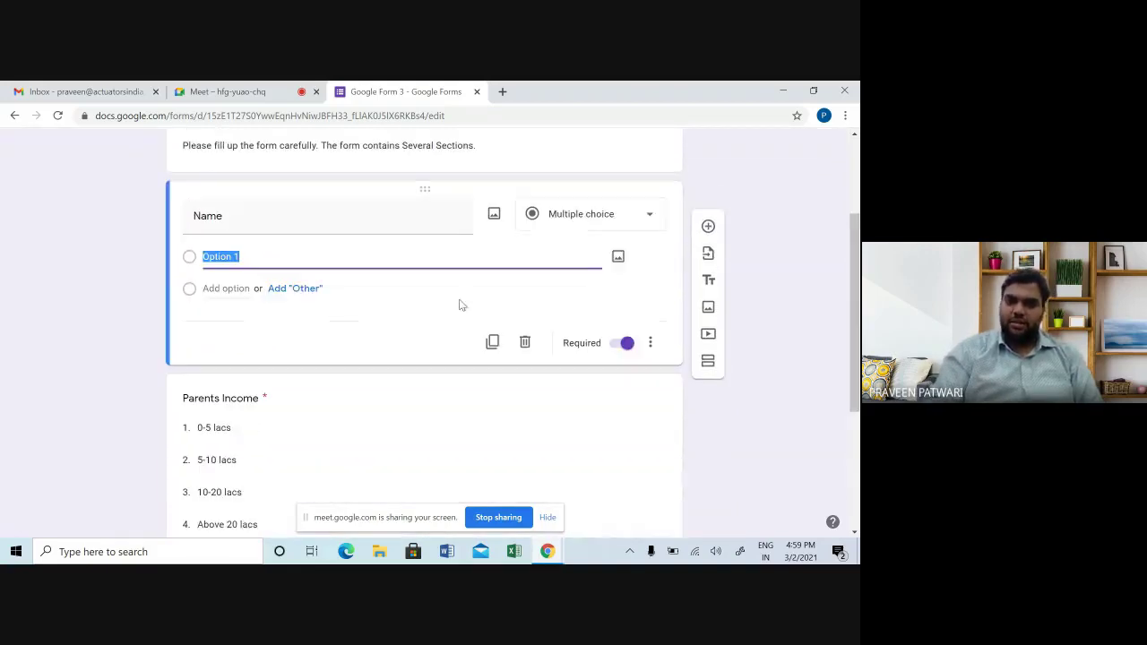
{"action": "left_click", "coordinate": [579, 215]}
{"action": "left_click", "coordinate": [574, 152]}
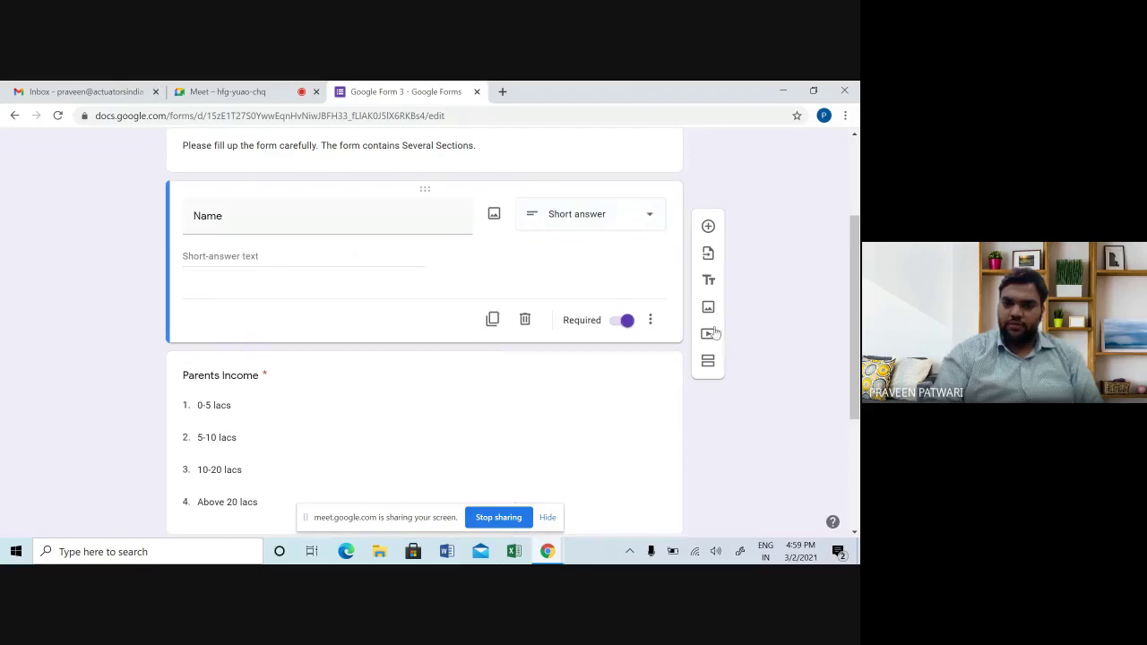
Step: Title the new second section 'Personal Details'
{"action": "scroll", "coordinate": [424, 341], "scroll_direction": "down", "scroll_amount": 4}
{"action": "scroll", "coordinate": [373, 463], "scroll_direction": "down", "scroll_amount": 1}
{"action": "scroll", "coordinate": [374, 463], "scroll_direction": "down", "scroll_amount": 1}
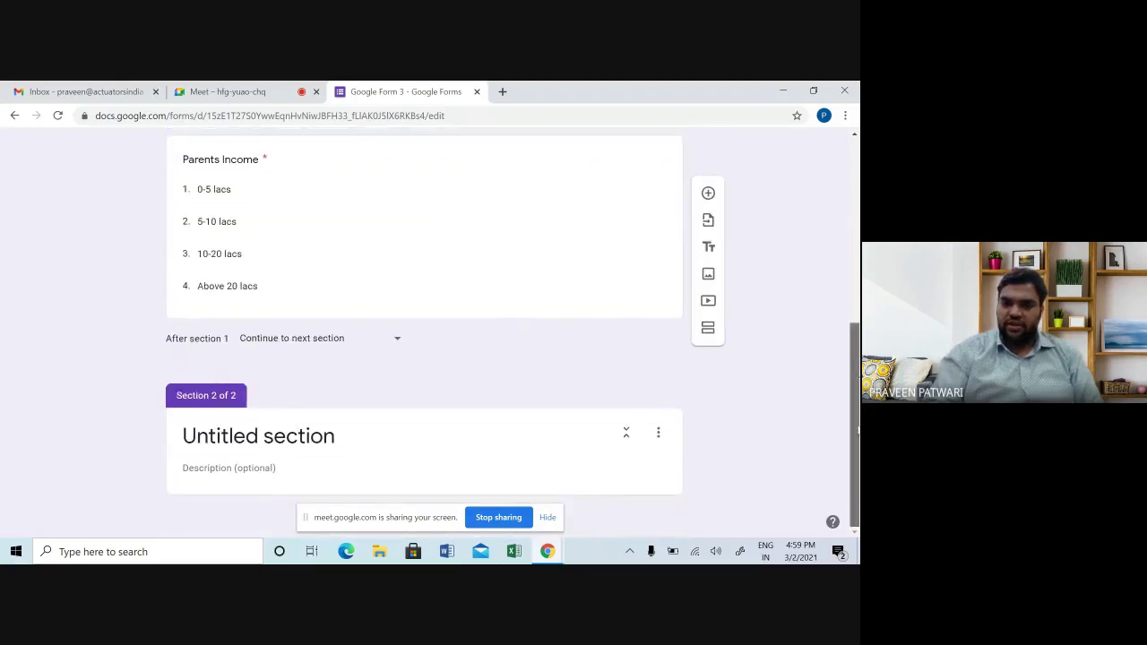
{"action": "left_click", "coordinate": [358, 442]}
{"action": "type", "text": "P"}
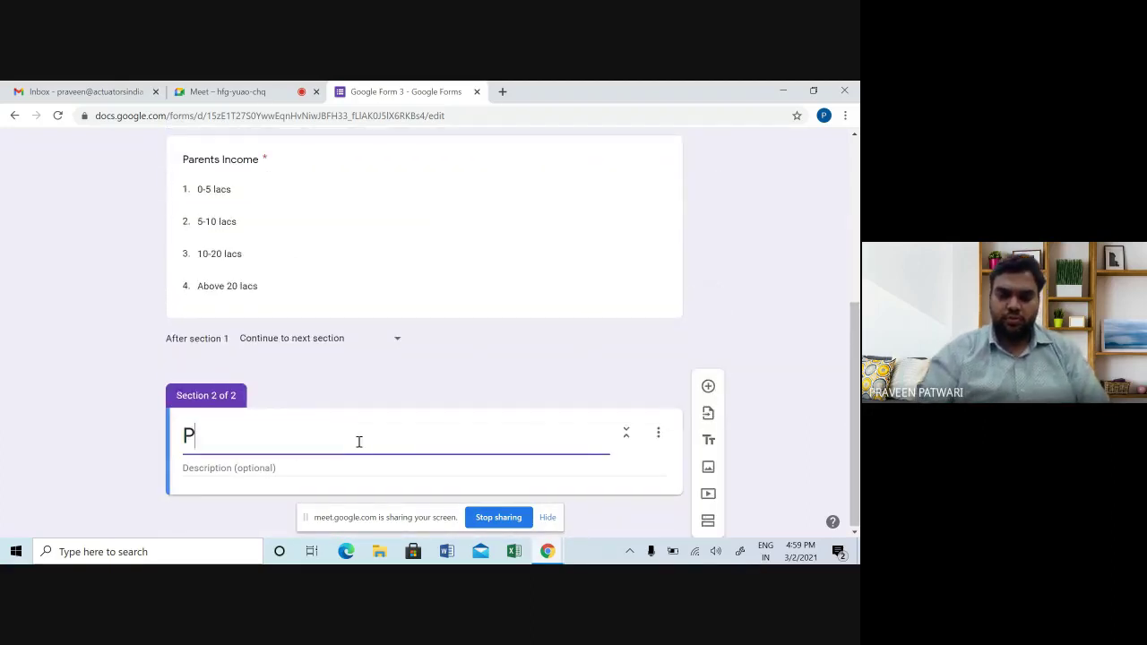
{"action": "type", "text": "ersonal"}
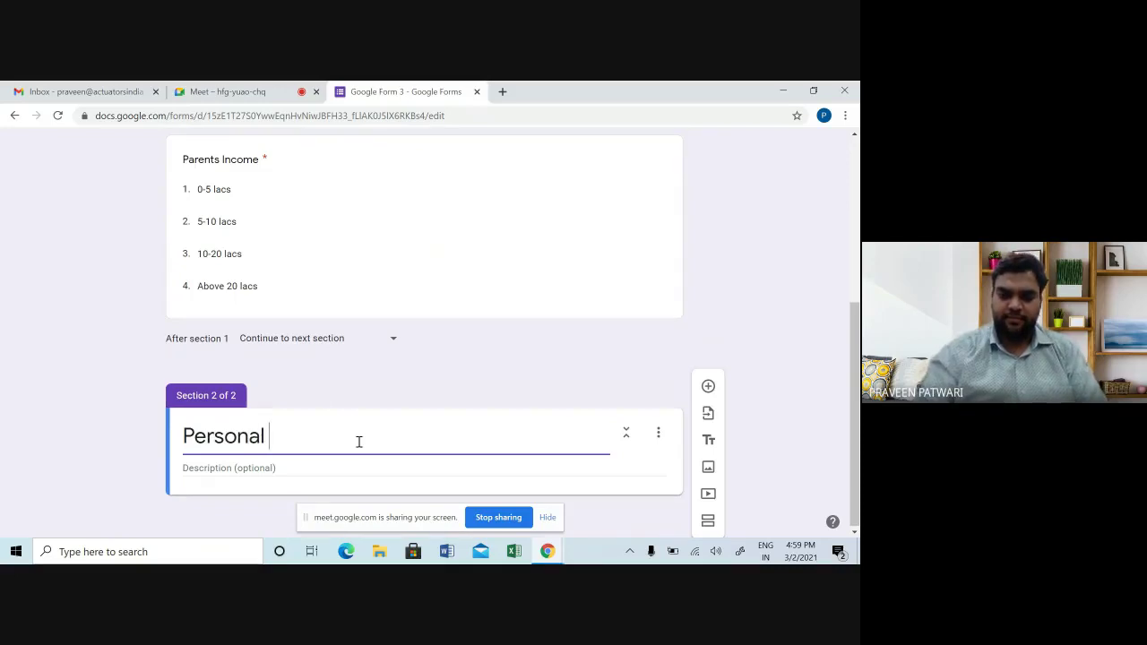
{"action": "type", "text": " Deat"}
{"action": "key", "text": "BackSpace"}
{"action": "key", "text": "BackSpace"}
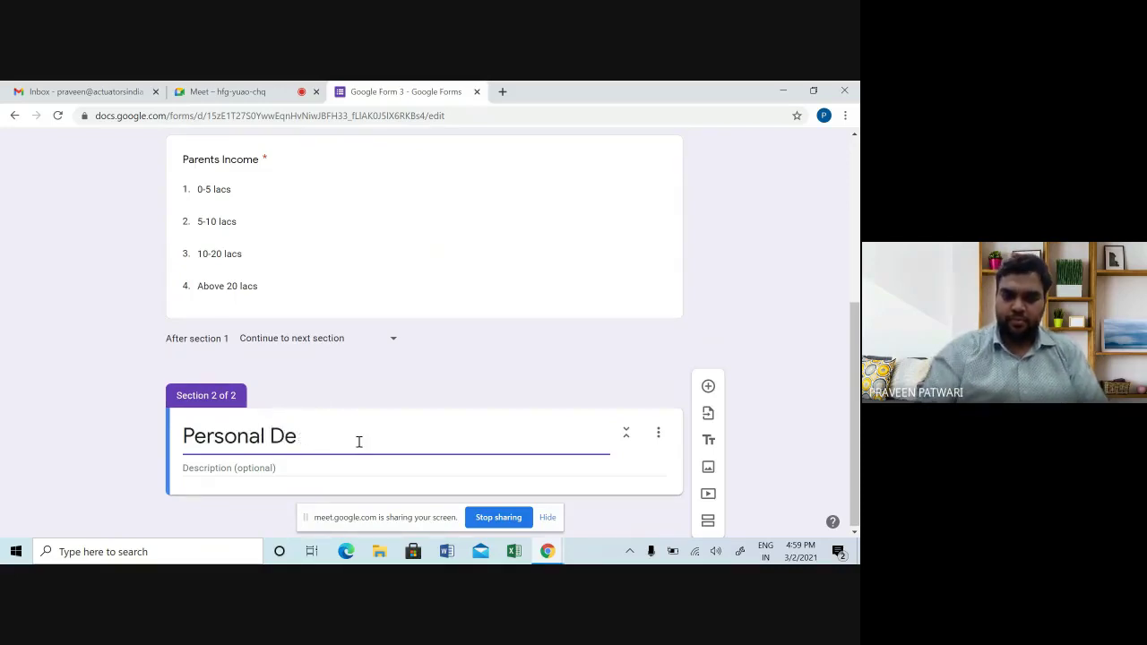
{"action": "type", "text": "tails"}
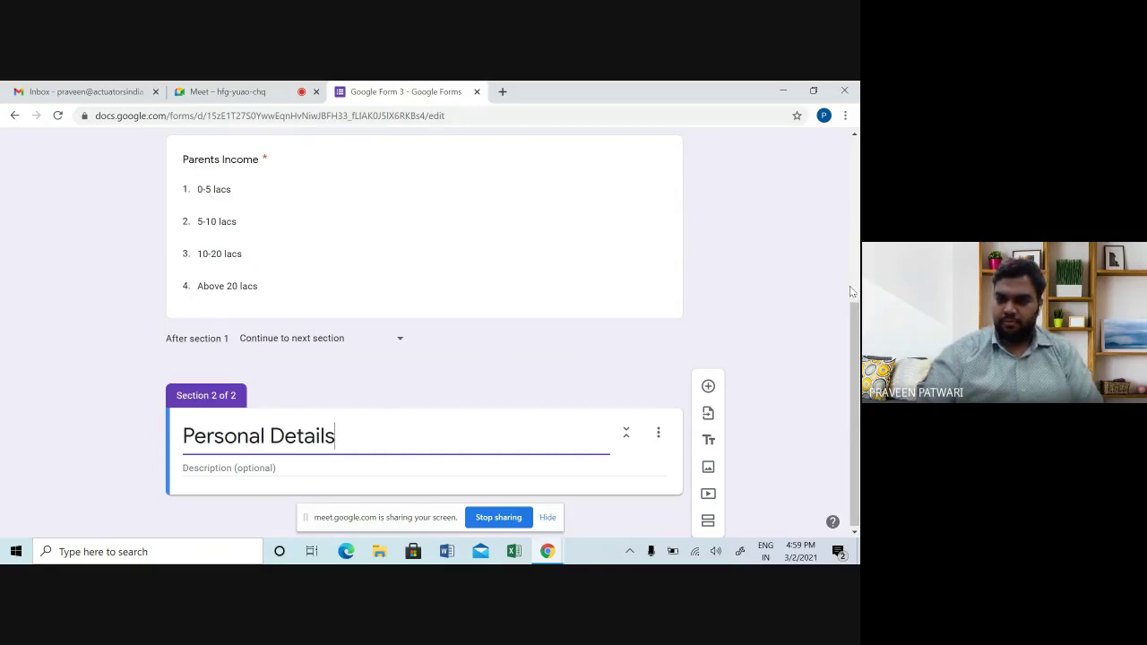
Step: Add a required 'College Name' question to Personal Details
{"action": "left_click", "coordinate": [708, 386]}
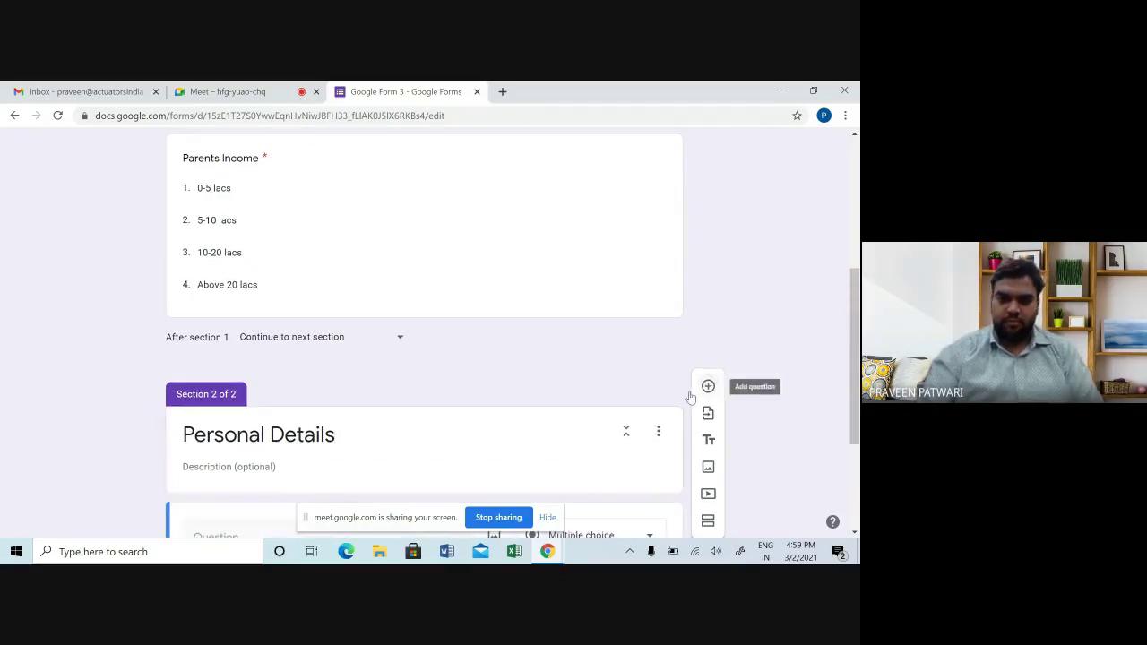
{"action": "type", "text": "Colleg"}
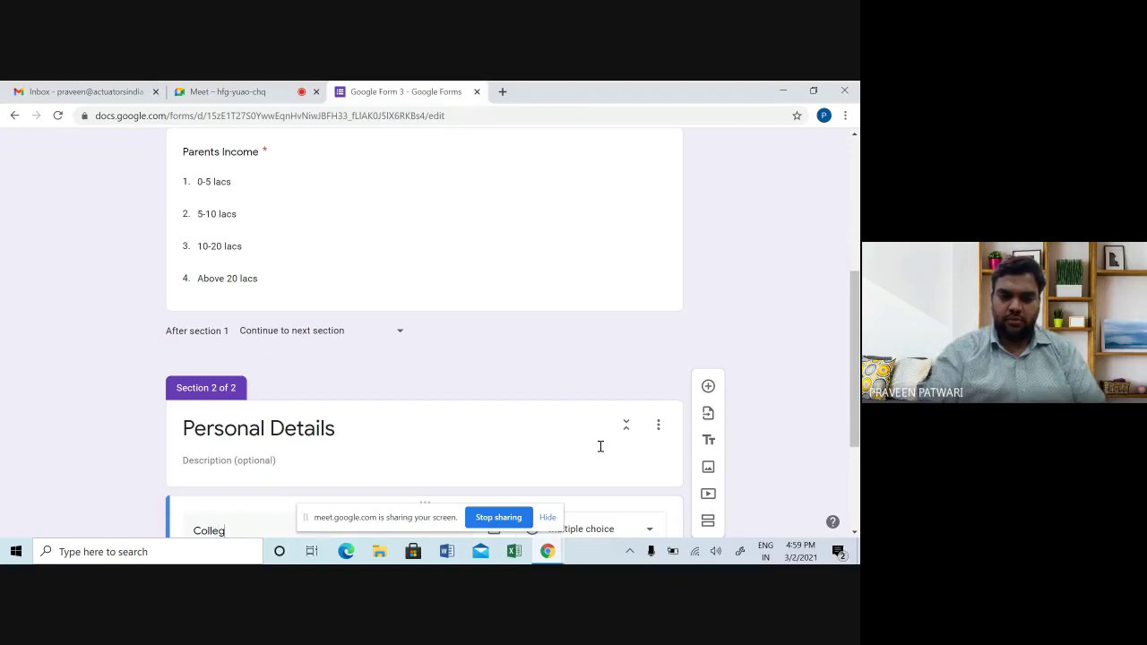
{"action": "type", "text": "e n"}
{"action": "key", "text": "BackSpace"}
{"action": "type", "text": "Name"}
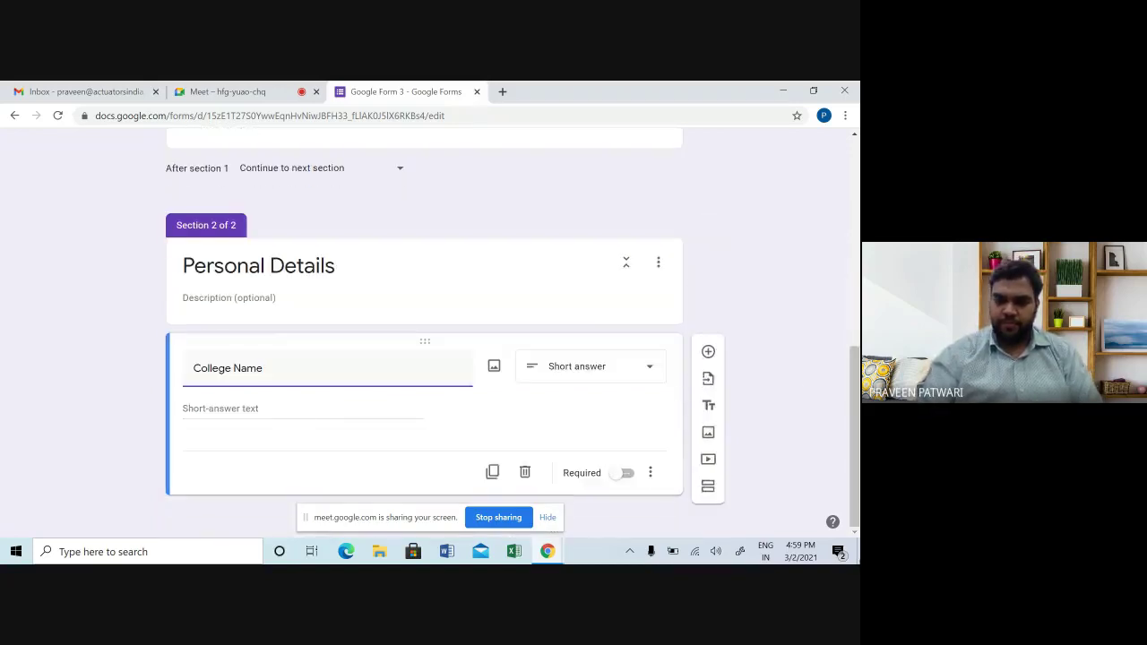
{"action": "left_click", "coordinate": [627, 473]}
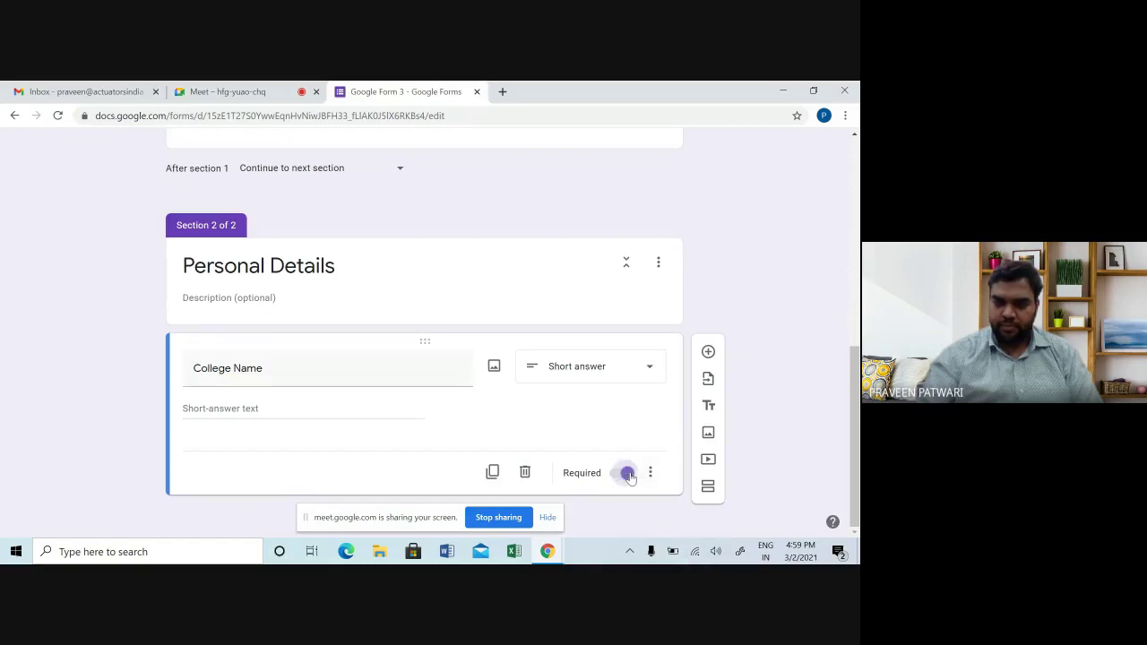
Step: Add a required 'School Name' question below College Name
{"action": "left_click", "coordinate": [706, 355]}
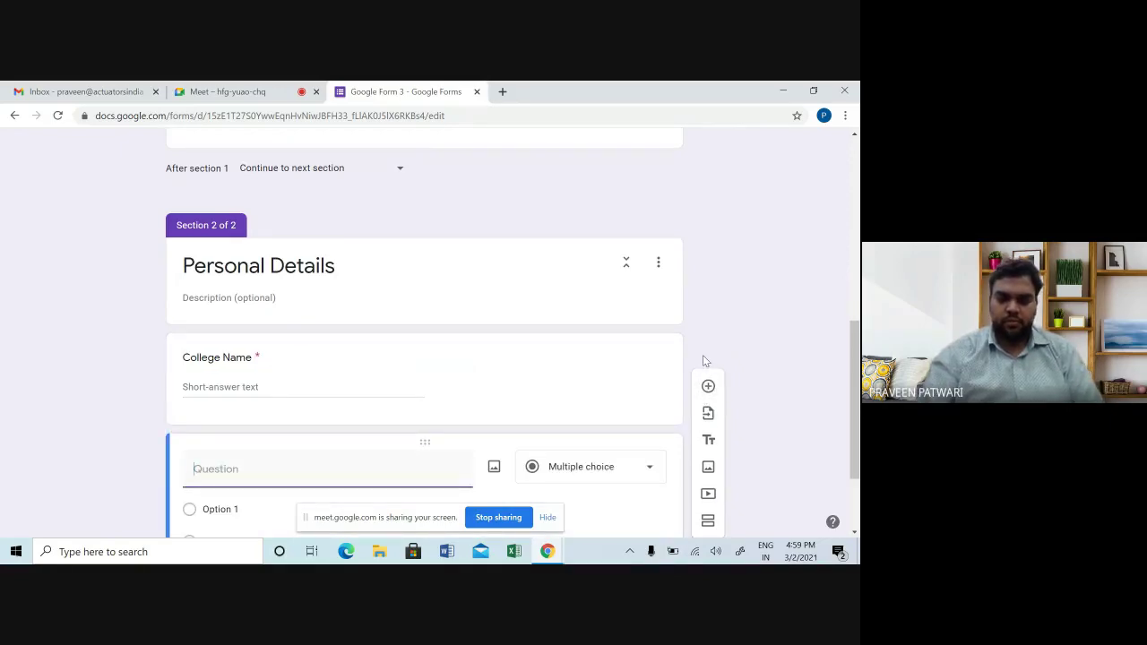
{"action": "type", "text": "School"}
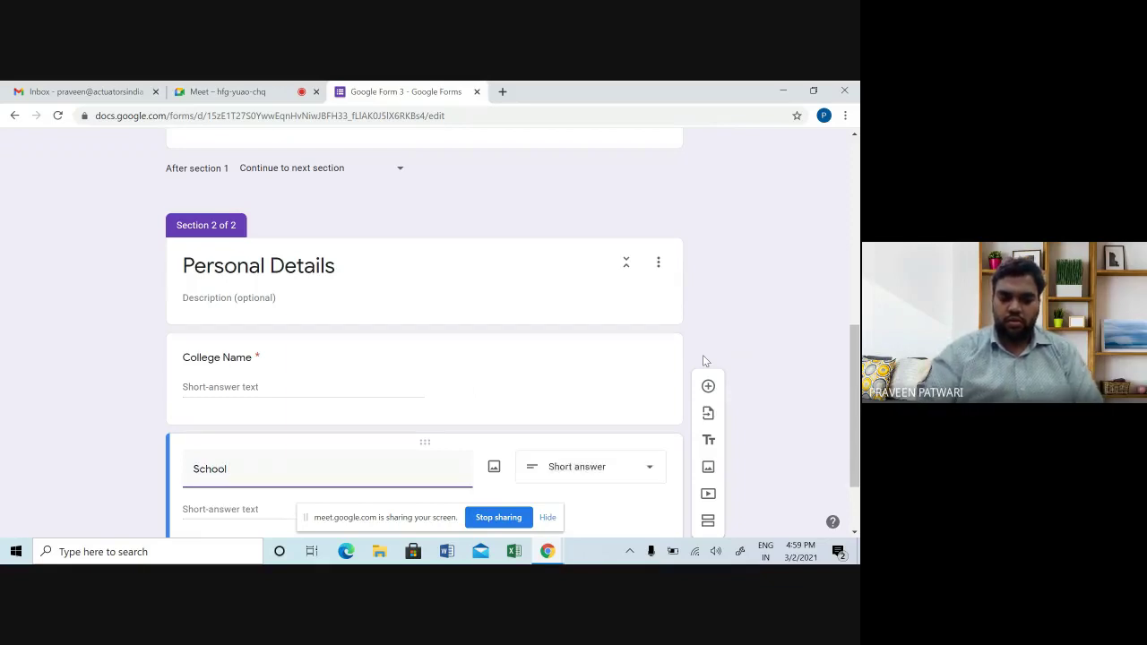
{"action": "type", "text": " Name"}
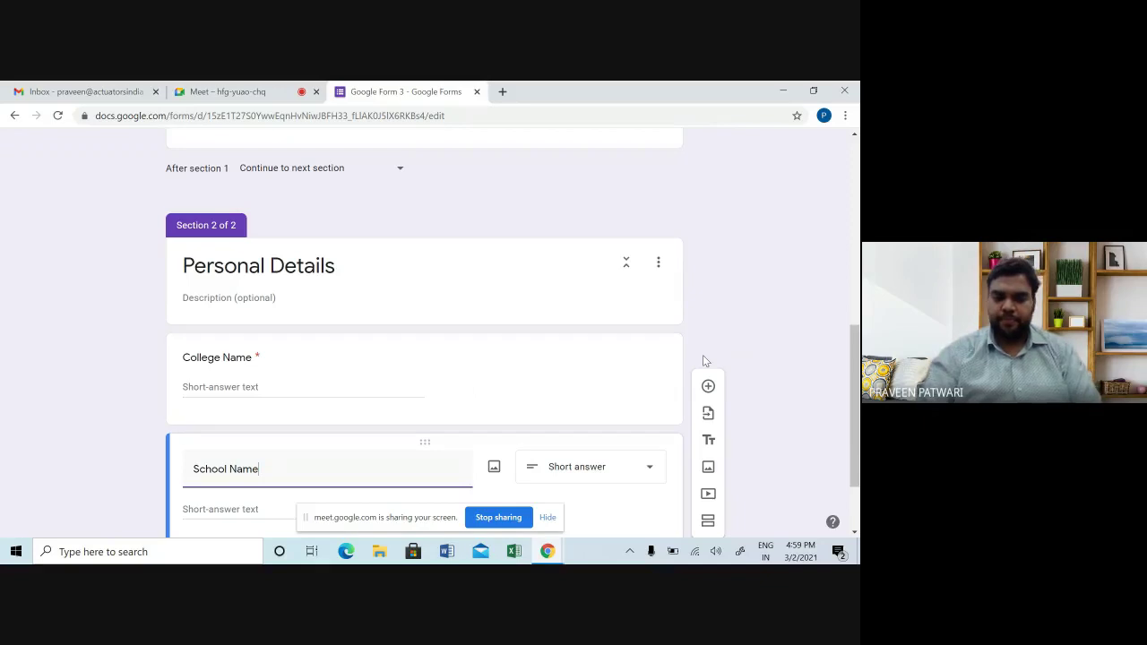
{"action": "scroll", "coordinate": [511, 331], "scroll_direction": "down", "scroll_amount": 1}
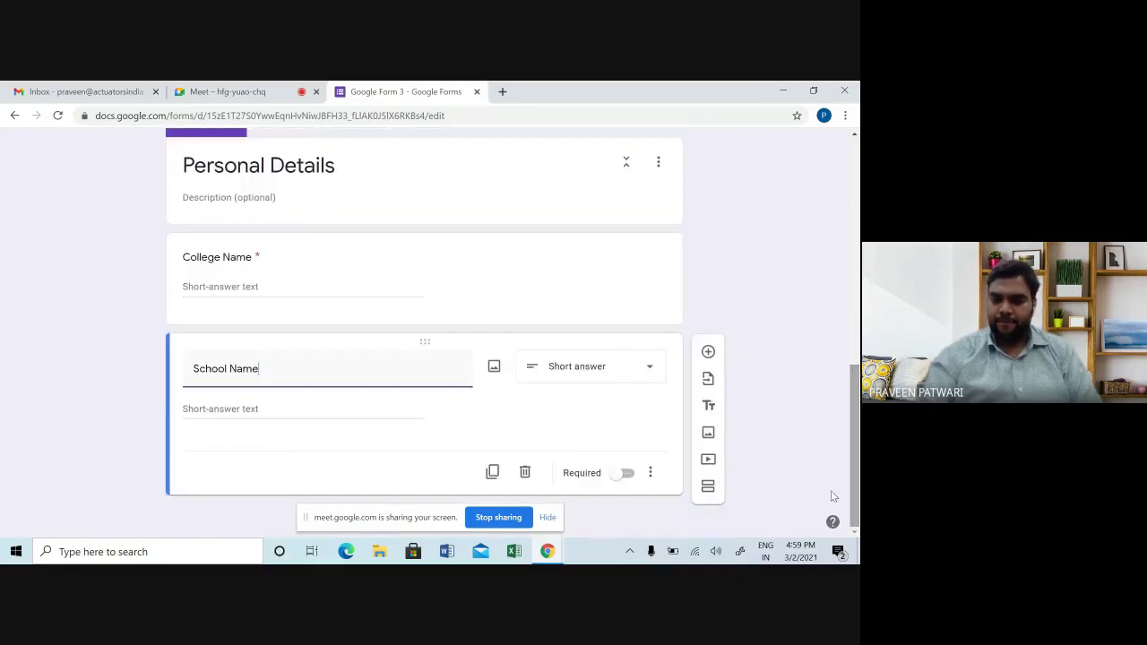
{"action": "left_click", "coordinate": [627, 473]}
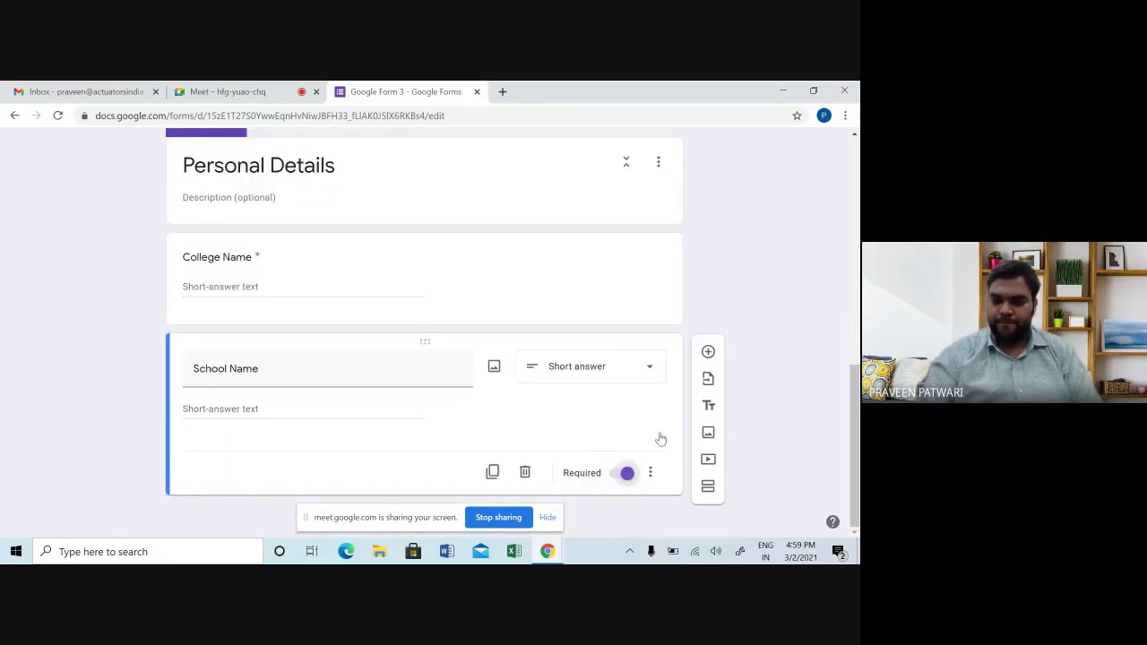
Step: Add a third section after School Name titled 'Career Details'
{"action": "left_click", "coordinate": [708, 486]}
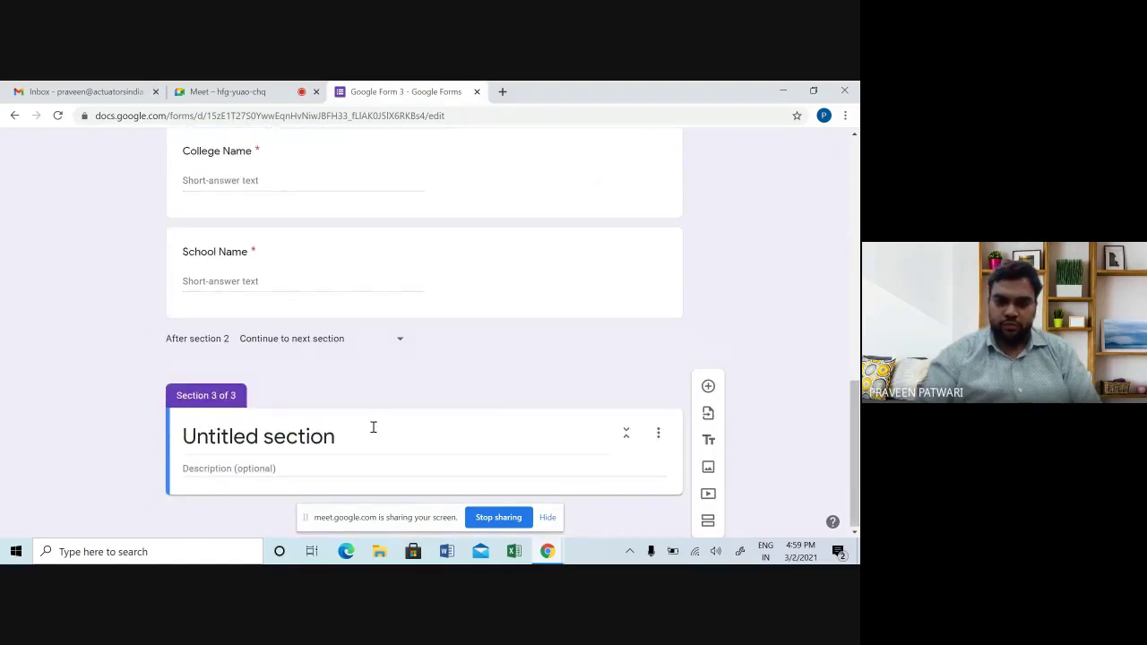
{"action": "left_click", "coordinate": [373, 427]}
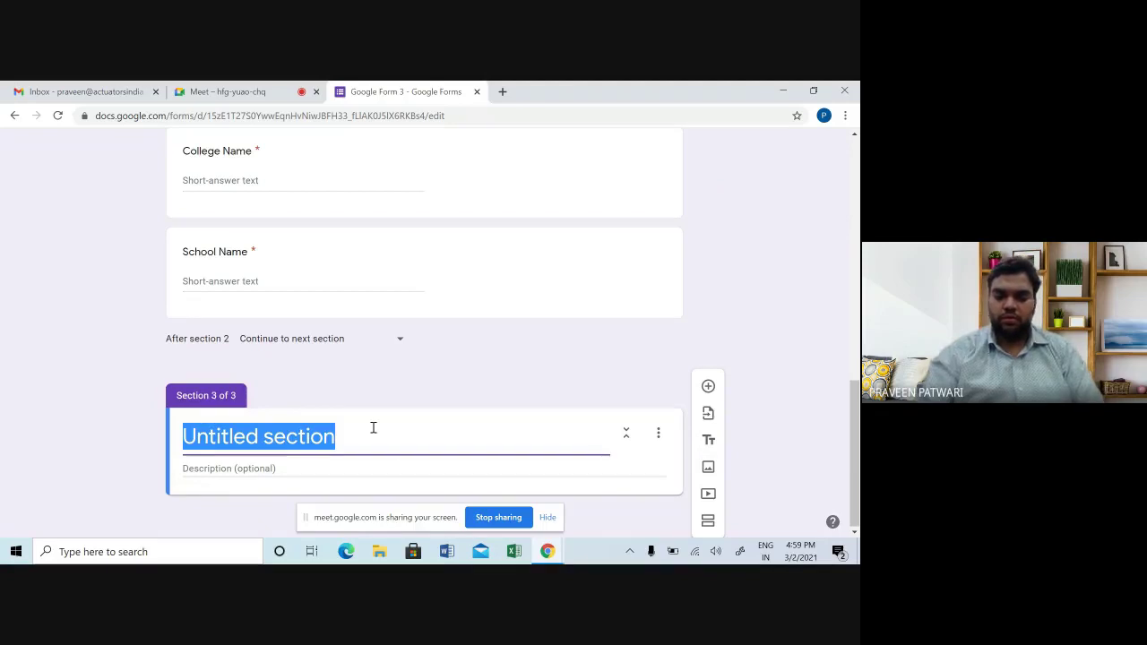
{"action": "type", "text": "Career "}
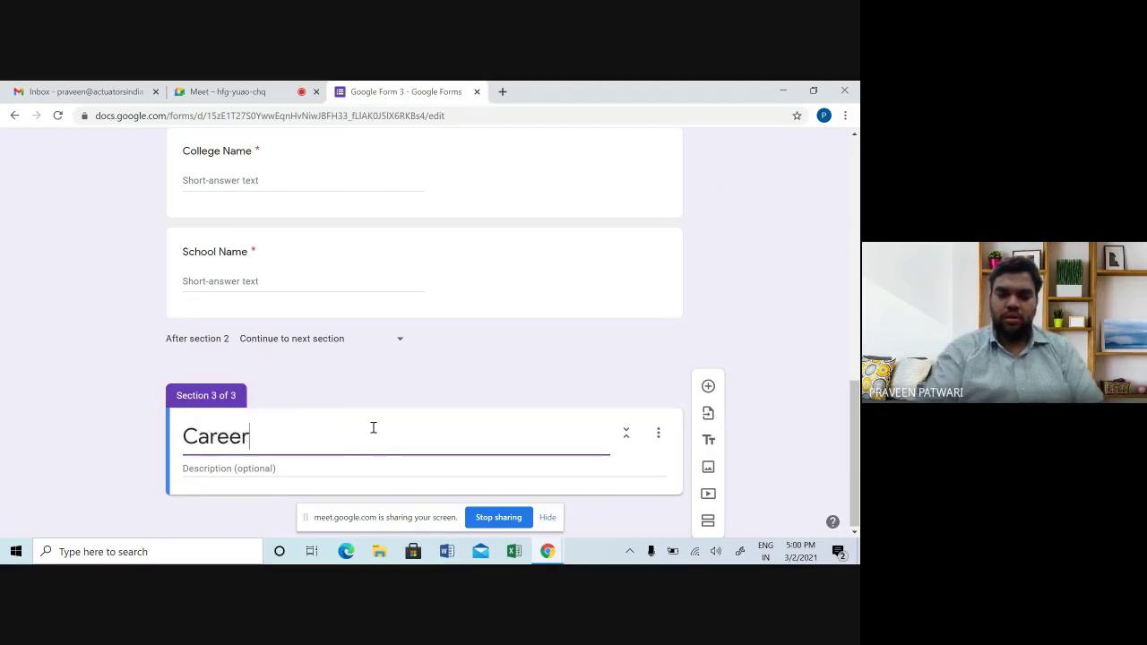
{"action": "type", "text": "De"}
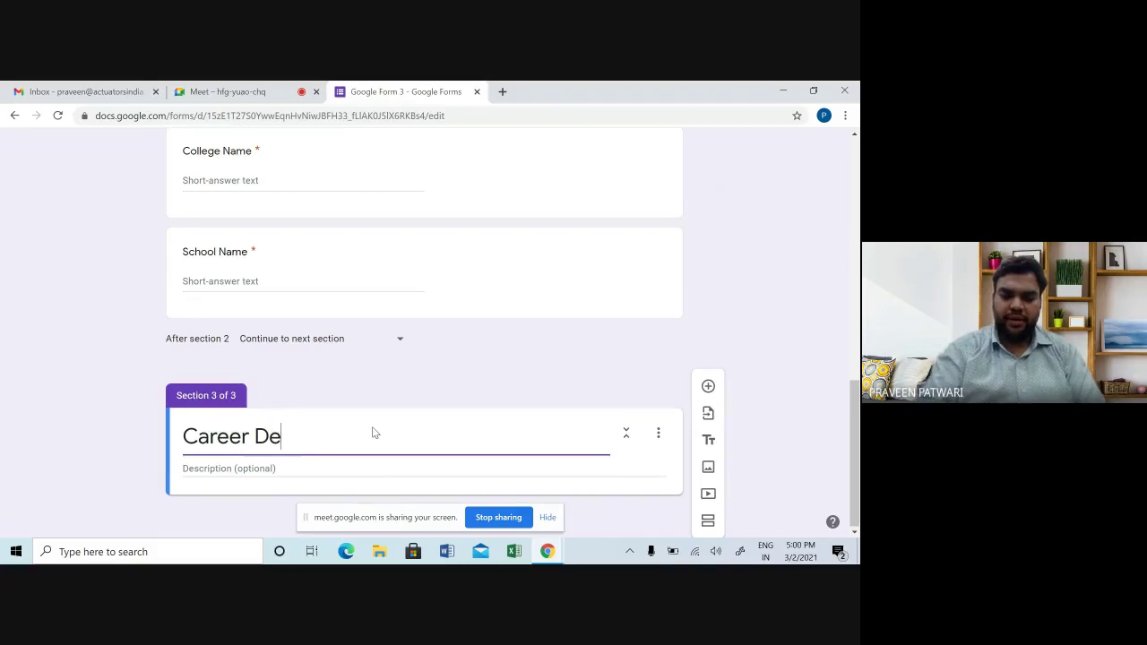
{"action": "type", "text": "tails"}
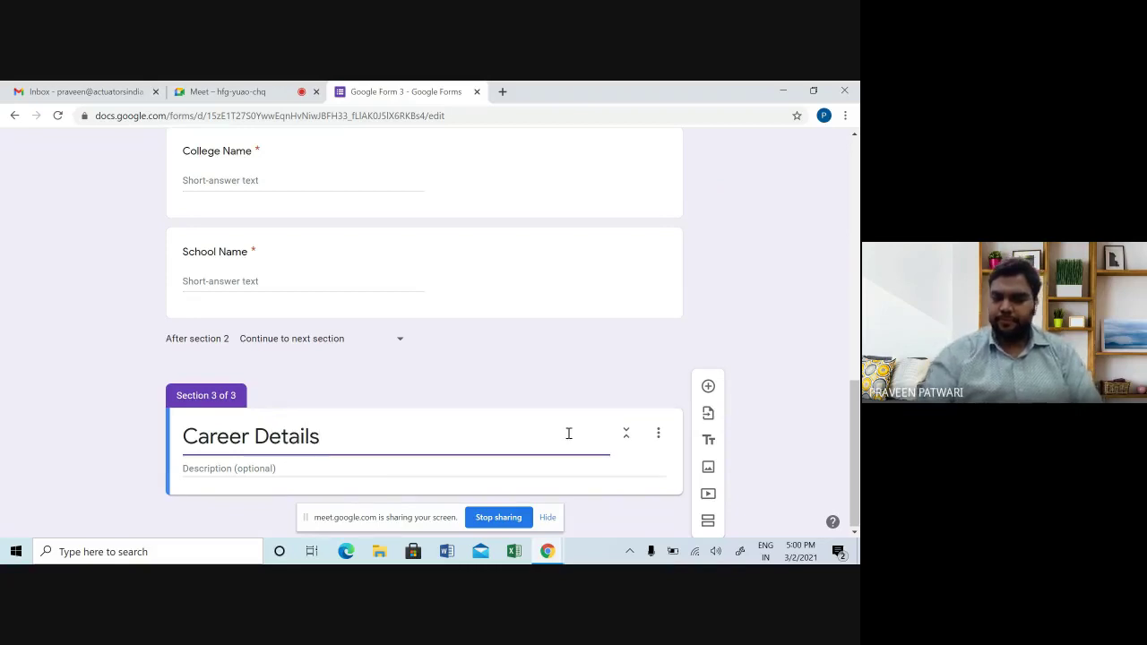
Step: Add a required 'Course Pursuing' question to Career Details
{"action": "left_click", "coordinate": [708, 386]}
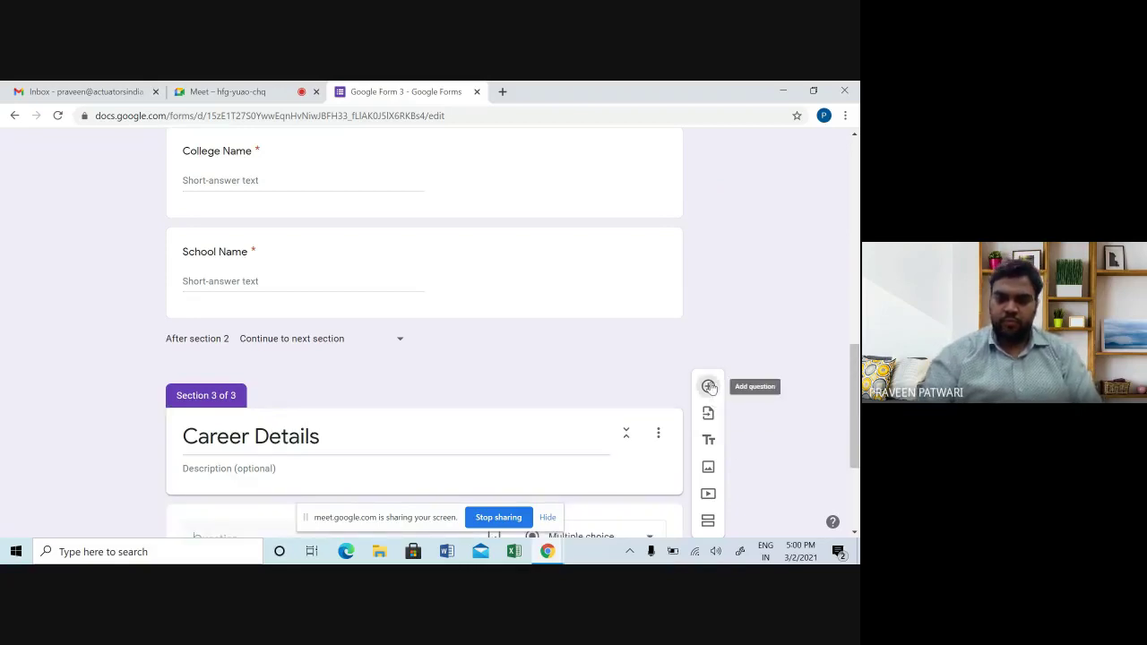
{"action": "scroll", "coordinate": [484, 431], "scroll_direction": "down", "scroll_amount": 3}
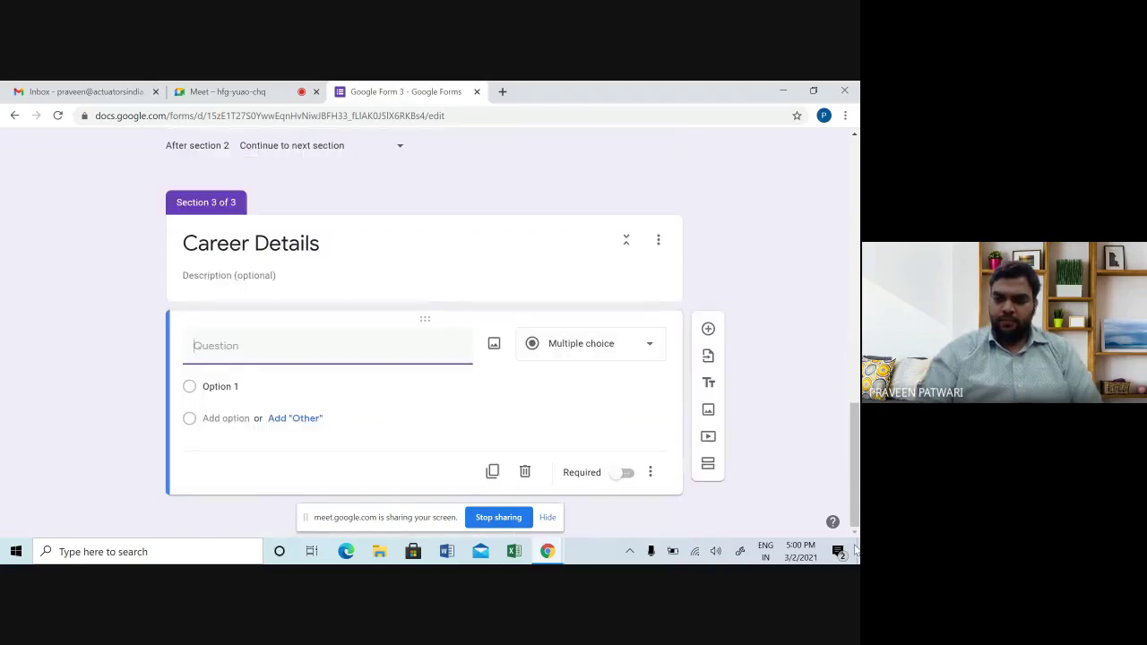
{"action": "type", "text": "Course Pursuing"}
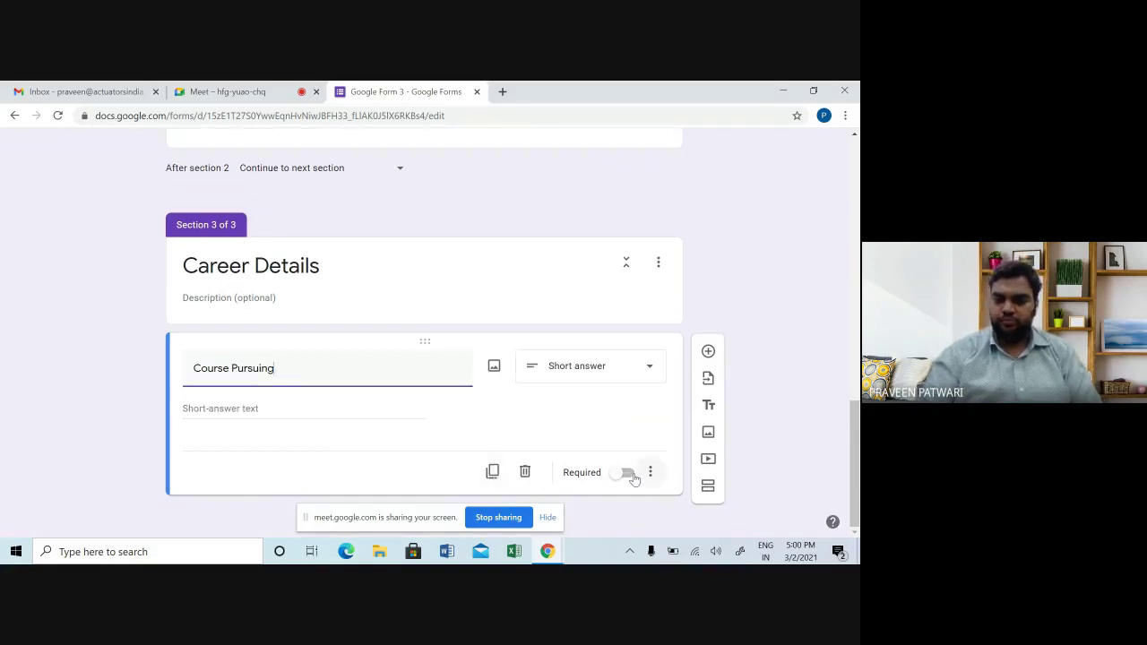
{"action": "left_click", "coordinate": [627, 472]}
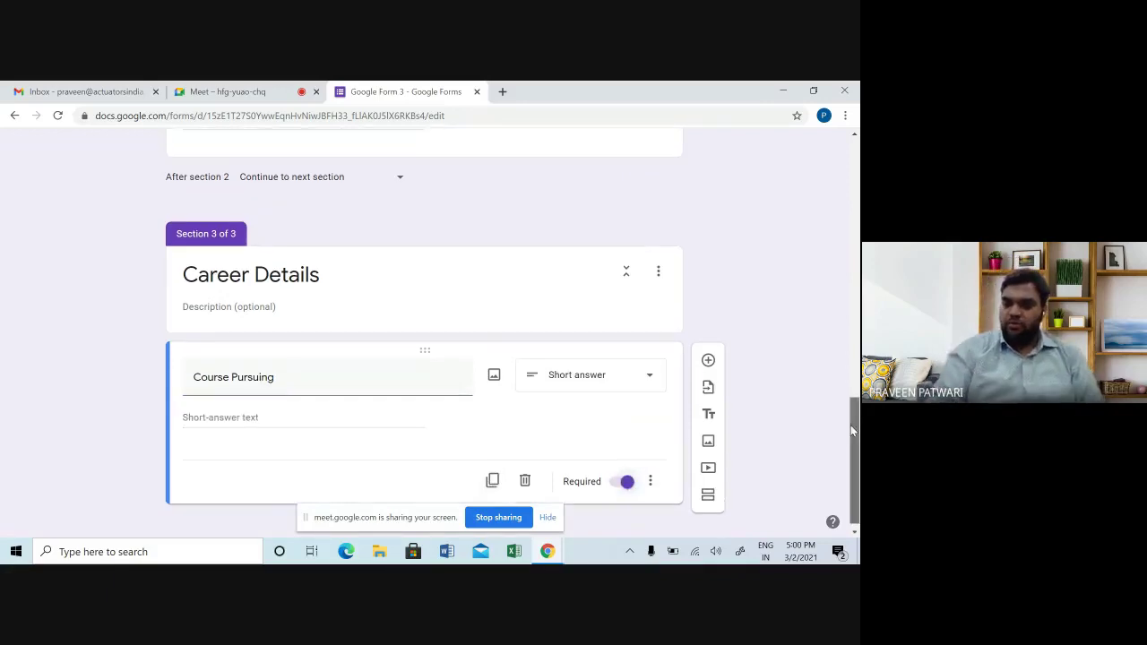
{"action": "left_click_drag", "start_coordinate": [850, 425], "coordinate": [844, 240]}
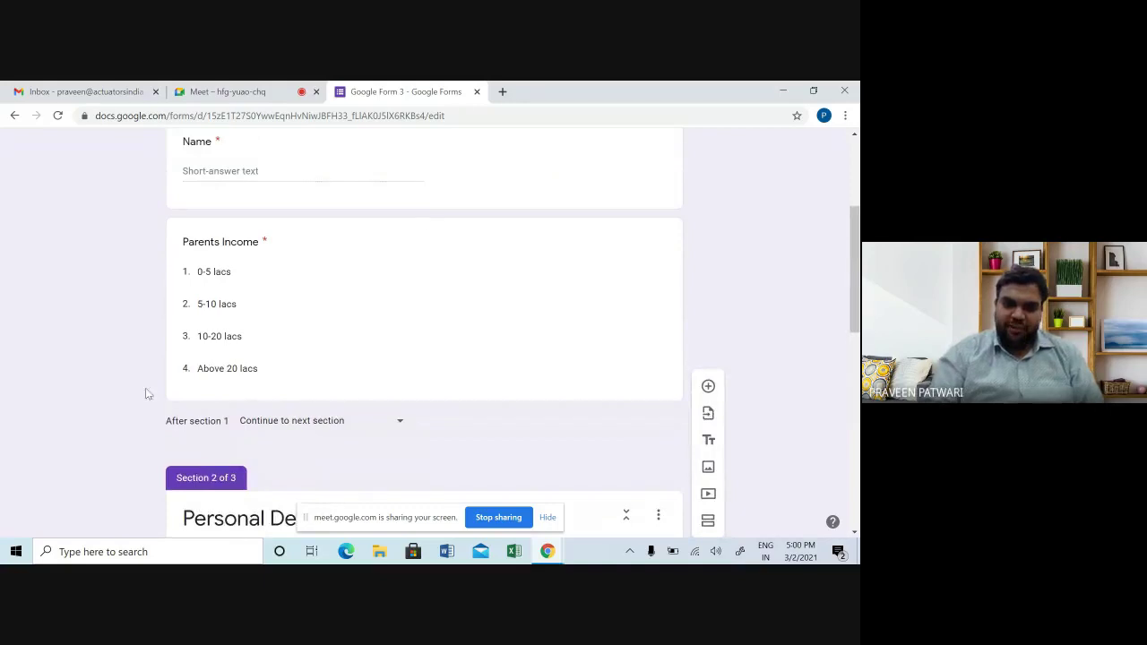
Step: Check where section 1 leads and look over the Parents Income question, changing nothing
{"action": "left_click", "coordinate": [315, 421]}
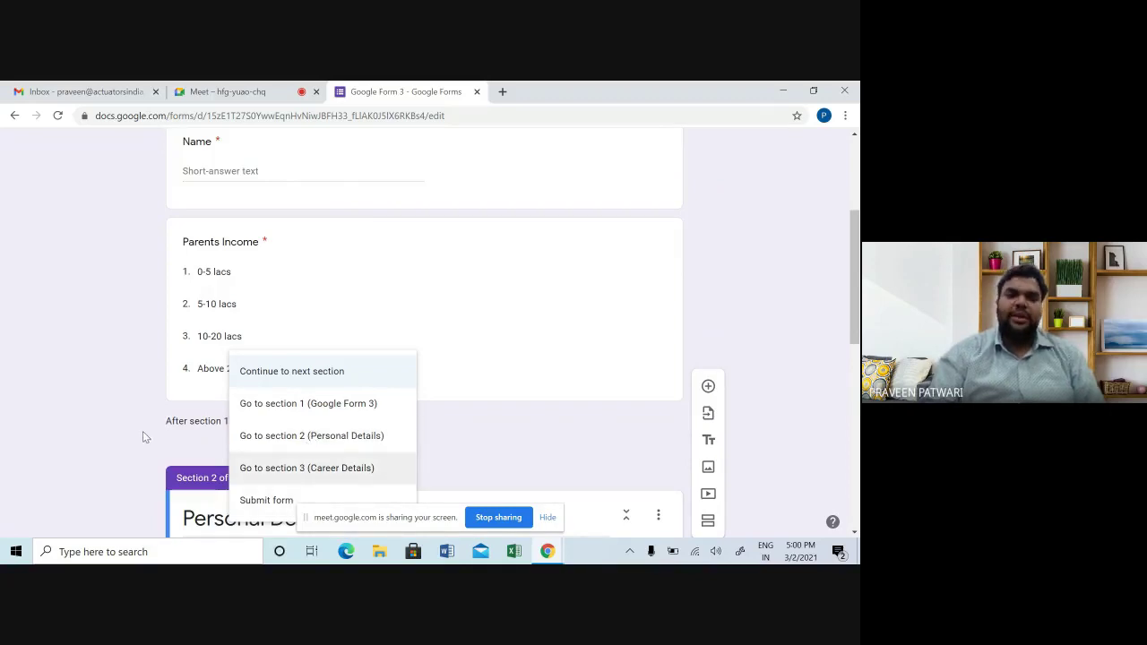
{"action": "left_click", "coordinate": [175, 432]}
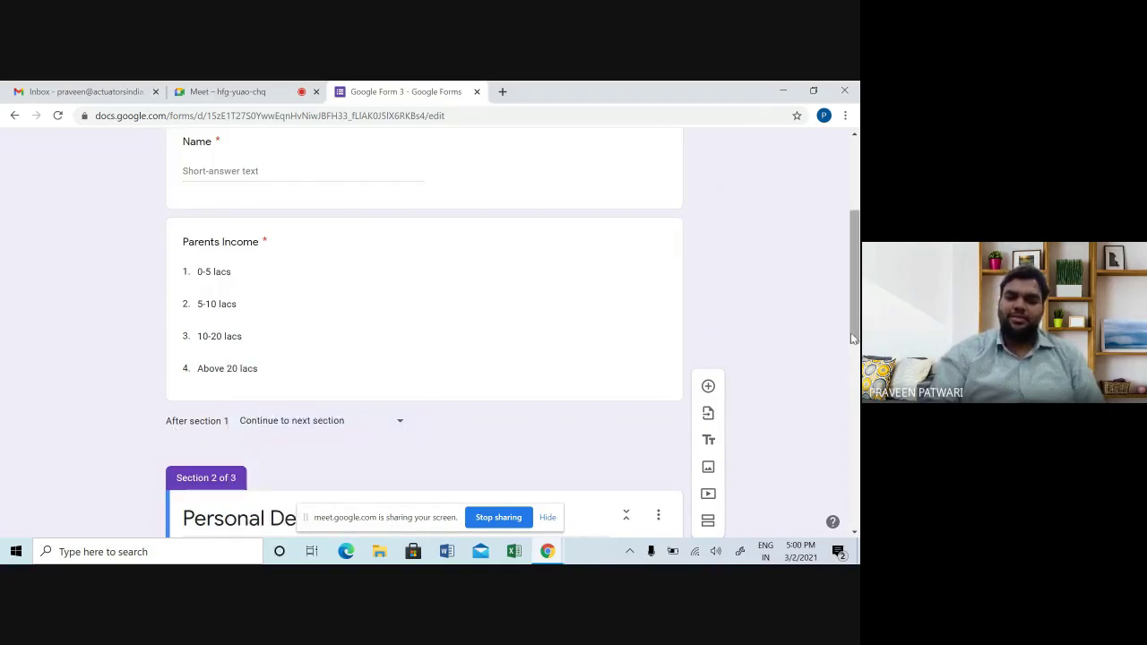
{"action": "left_click_drag", "start_coordinate": [850, 333], "coordinate": [852, 293]}
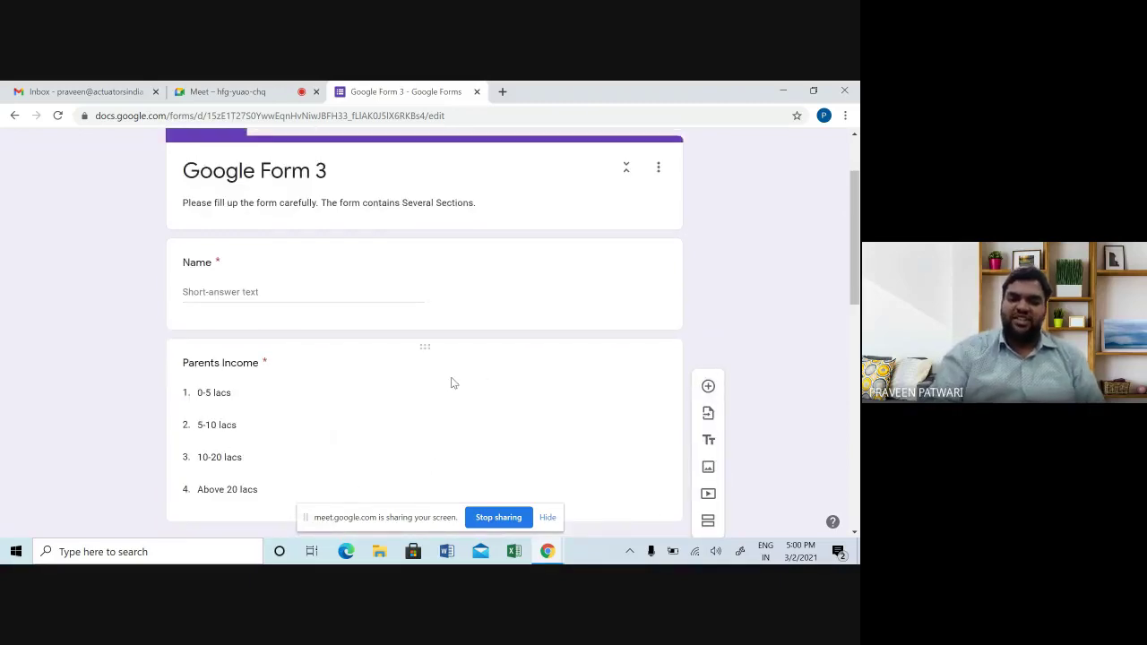
{"action": "left_click", "coordinate": [229, 395]}
{"action": "left_click_drag", "start_coordinate": [853, 238], "coordinate": [853, 282]}
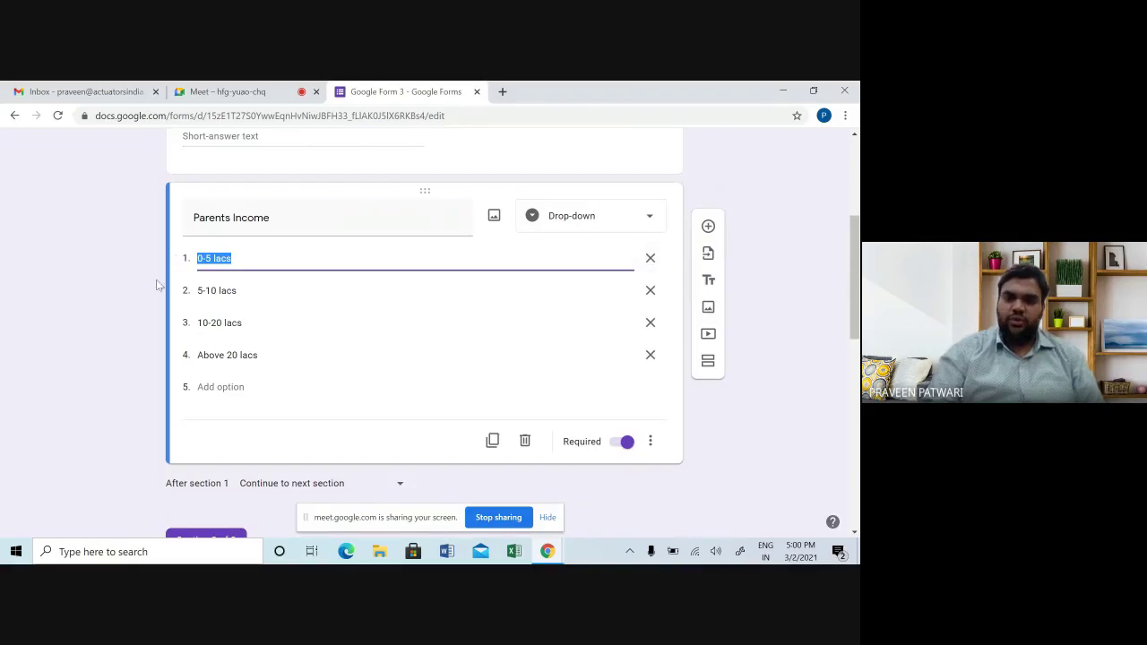
{"action": "right_click", "coordinate": [214, 256]}
{"action": "left_click", "coordinate": [58, 286]}
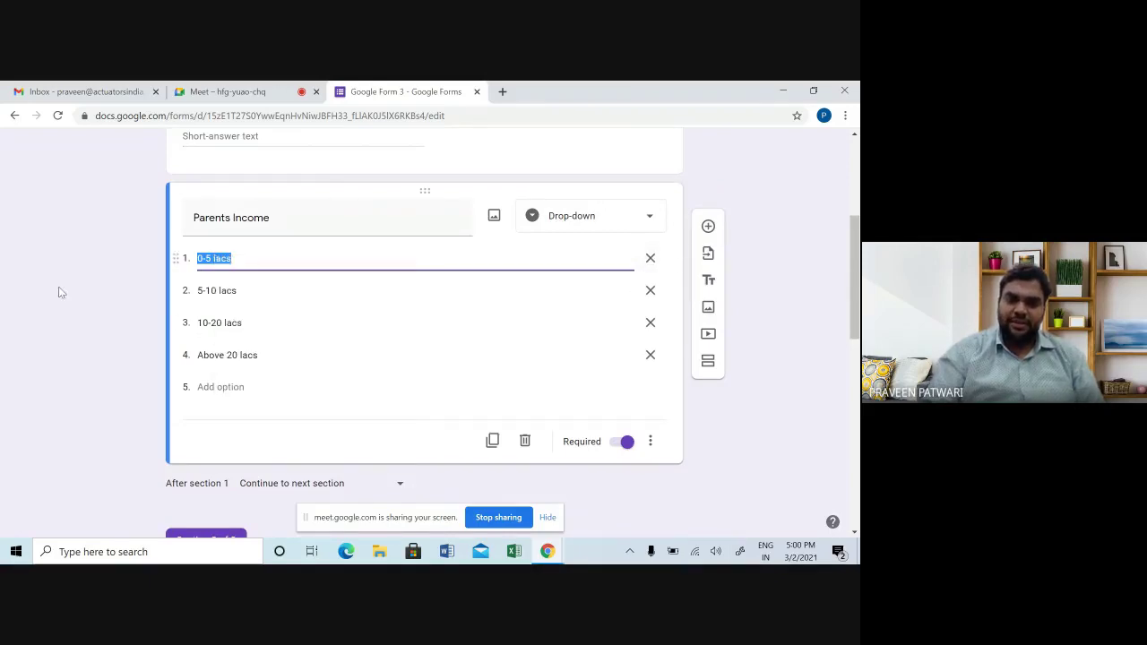
{"action": "left_click", "coordinate": [58, 285]}
{"action": "mouse_move", "coordinate": [857, 307]}
{"action": "left_mouse_down"}
{"action": "mouse_move", "coordinate": [857, 410]}
{"action": "mouse_move", "coordinate": [855, 379]}
{"action": "left_mouse_up"}
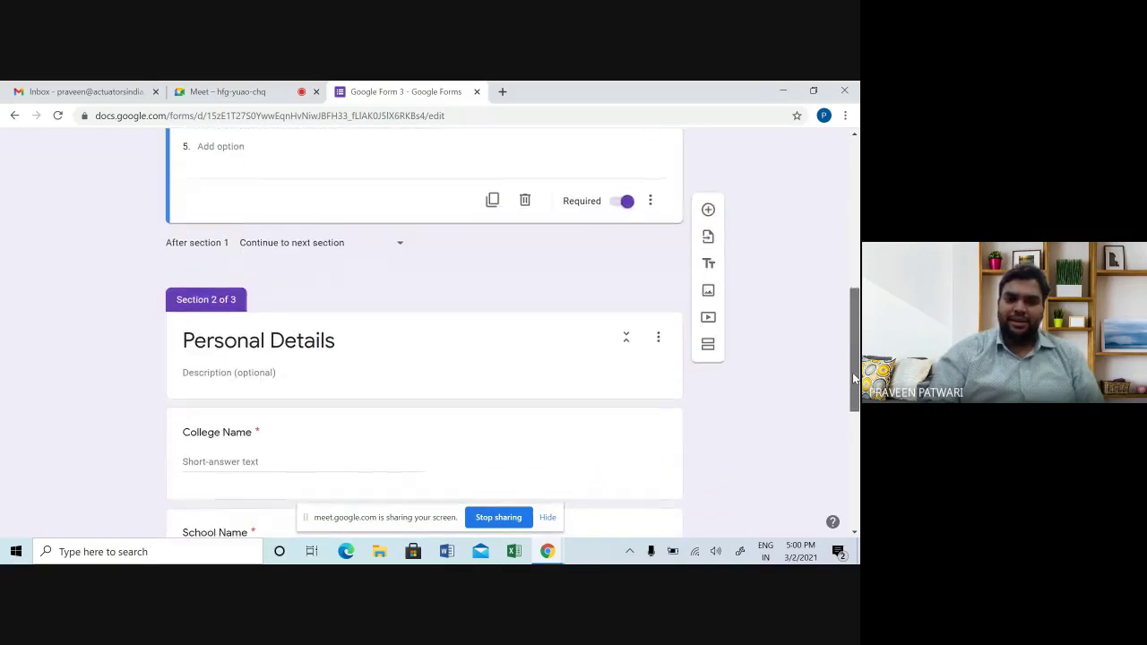
Step: Re-check section 1's next-section setting and leave it unchanged
{"action": "left_click", "coordinate": [275, 245]}
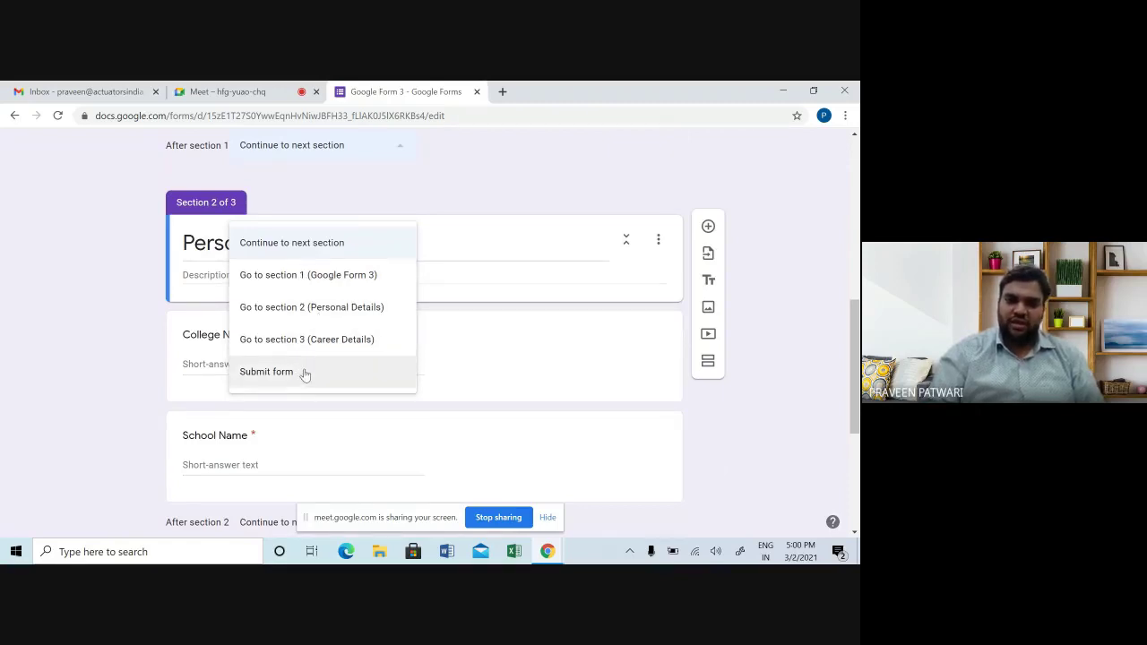
{"action": "left_click", "coordinate": [93, 291]}
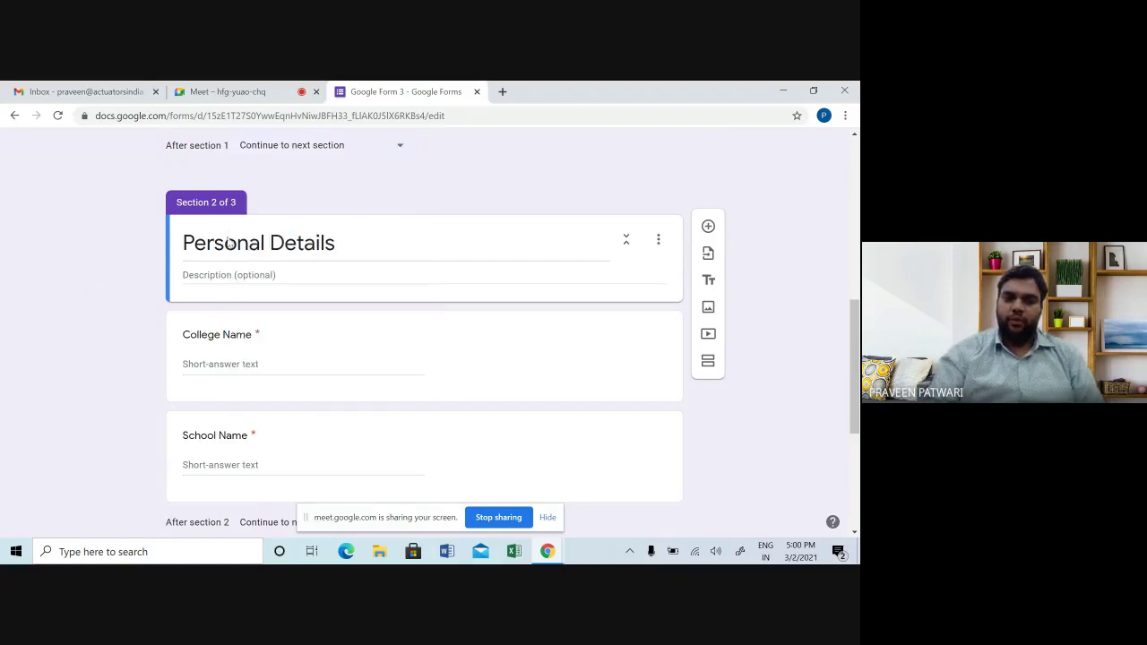
{"action": "scroll", "coordinate": [423, 336], "scroll_direction": "down", "scroll_amount": 3}
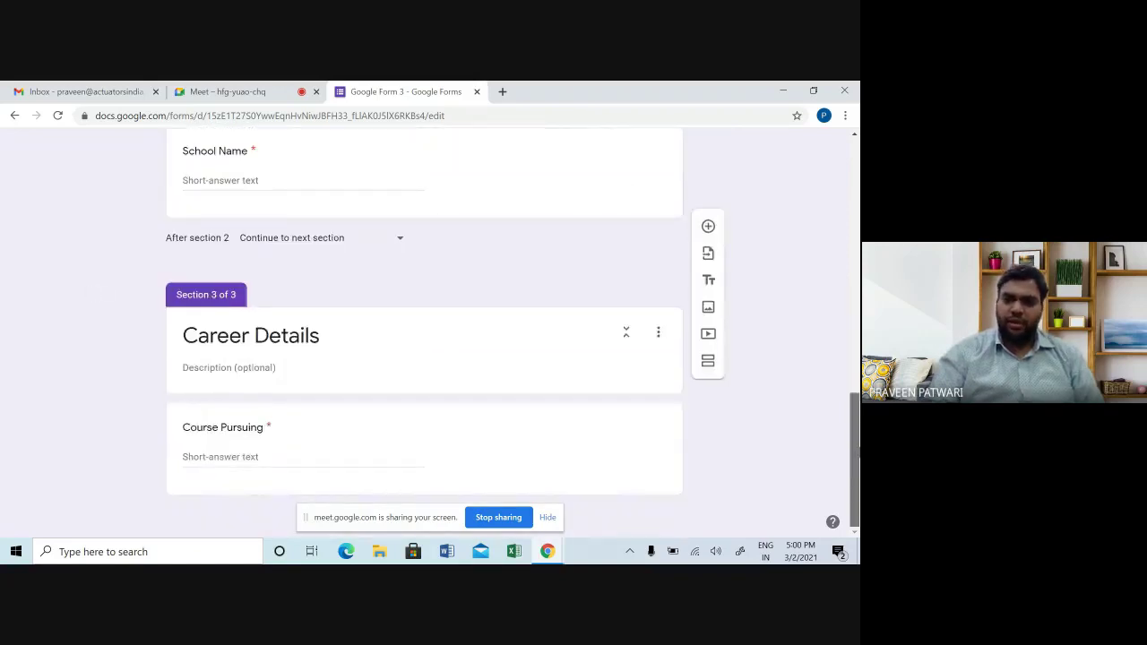
{"action": "scroll", "coordinate": [423, 336], "scroll_direction": "up", "scroll_amount": 2}
{"action": "scroll", "coordinate": [423, 336], "scroll_direction": "up", "scroll_amount": 10}
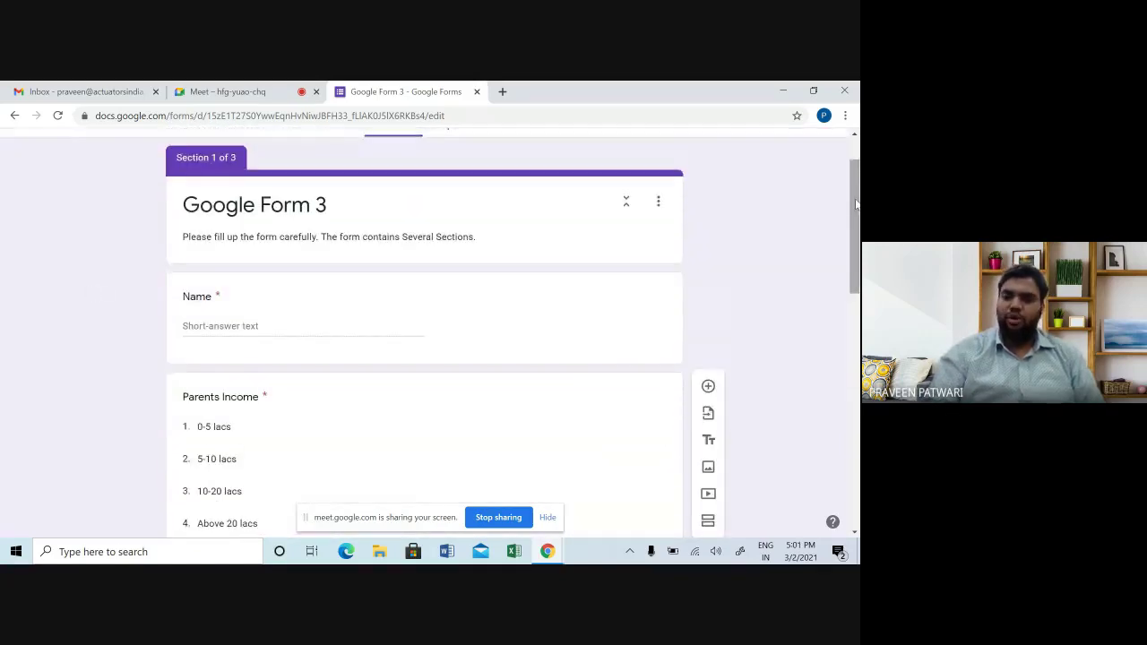
{"action": "scroll", "coordinate": [856, 204], "scroll_direction": "up", "scroll_amount": 3}
Step: In Settings, collect emails, always send receipts, allow outside users, and limit to 1 response
{"action": "left_click", "coordinate": [692, 148]}
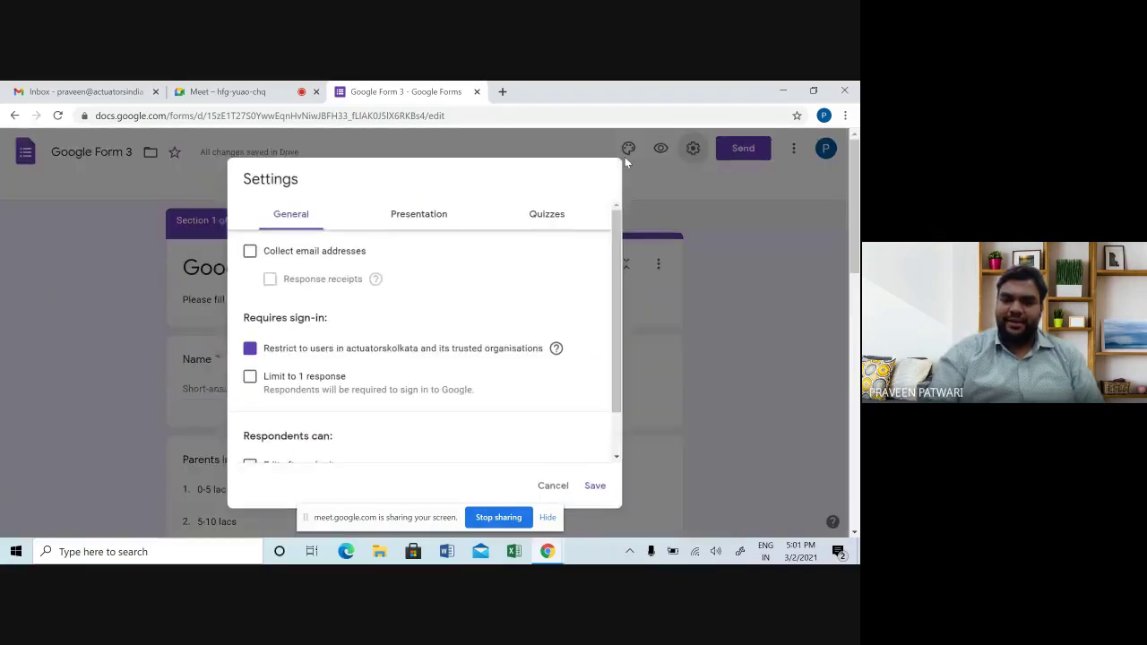
{"action": "left_click", "coordinate": [296, 251]}
{"action": "left_click", "coordinate": [295, 276]}
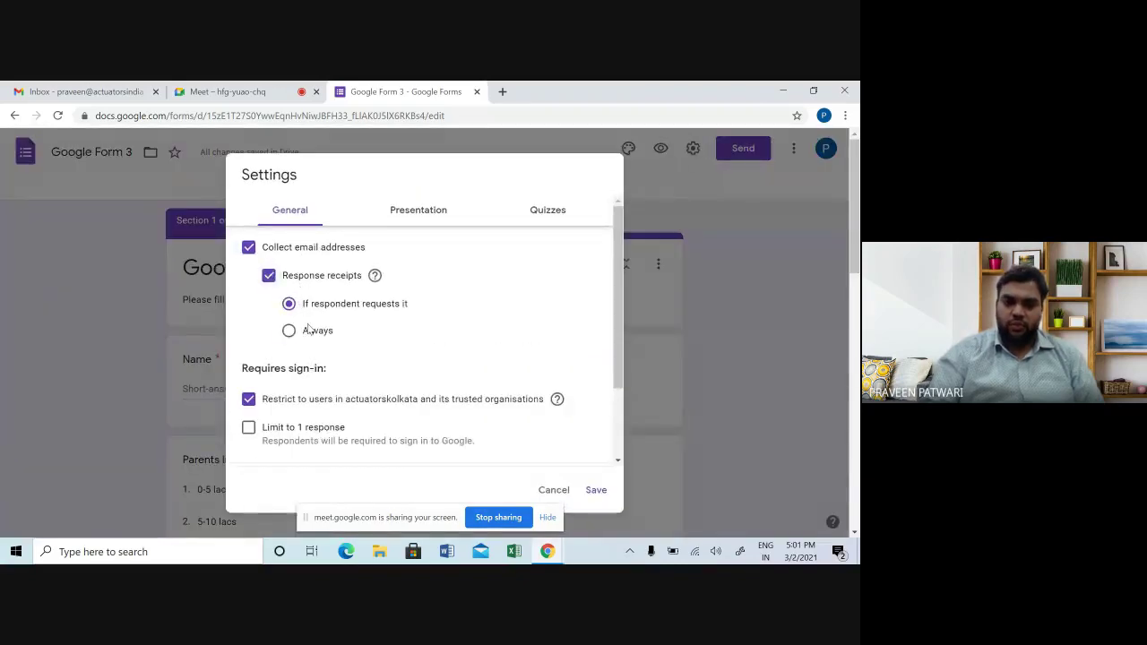
{"action": "left_click", "coordinate": [307, 330]}
{"action": "left_click", "coordinate": [248, 399]}
{"action": "left_click", "coordinate": [248, 427]}
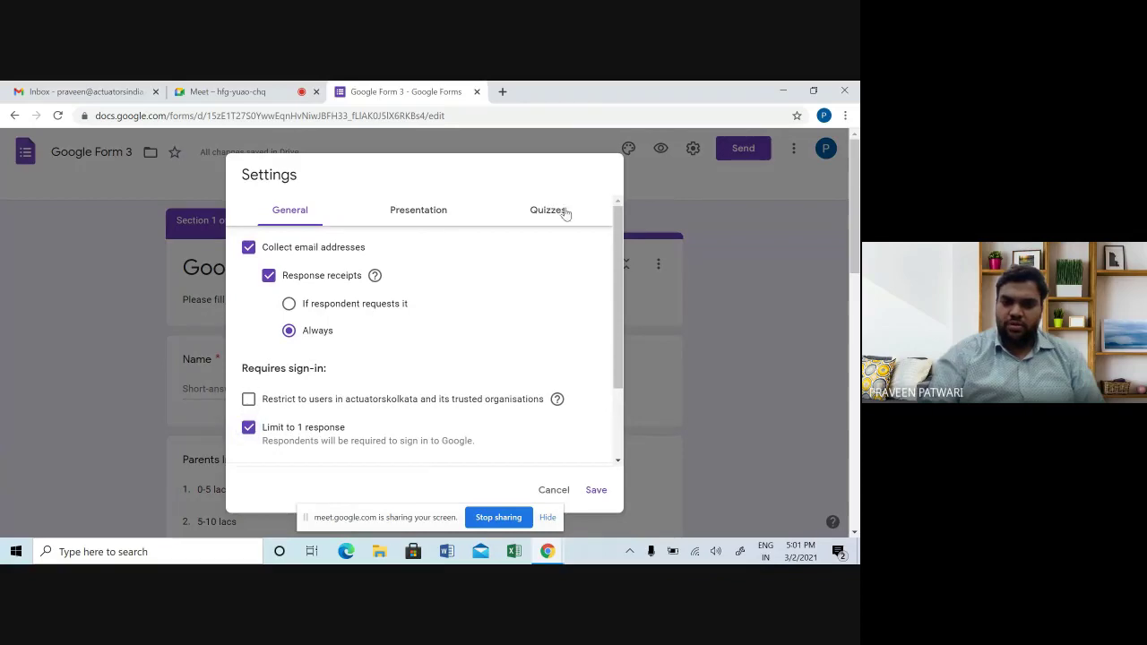
{"action": "left_click", "coordinate": [596, 490]}
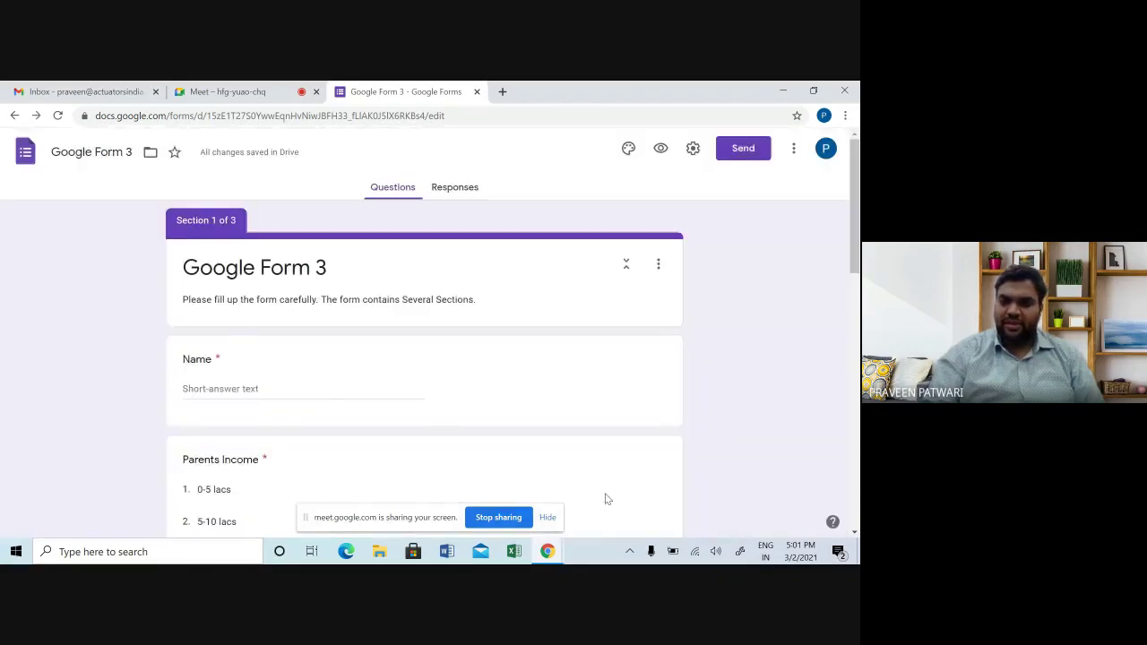
{"action": "left_click", "coordinate": [662, 147]}
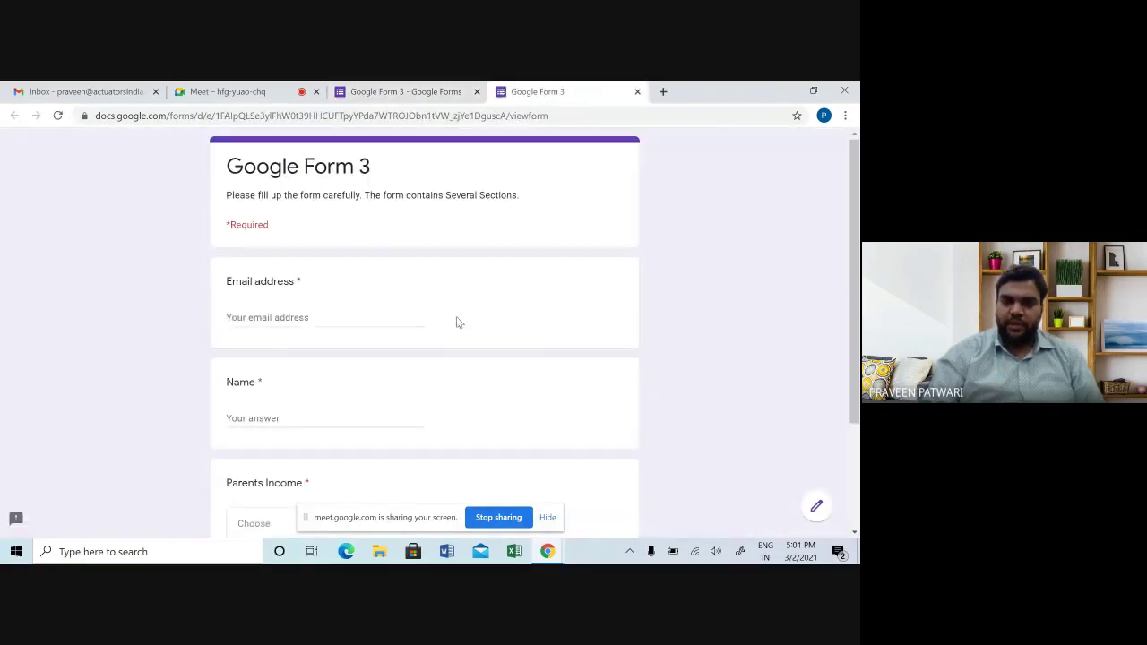
Step: Scroll through the respondent preview with its required Email address question, then close it
{"action": "scroll", "coordinate": [424, 331], "scroll_direction": "down", "scroll_amount": 3}
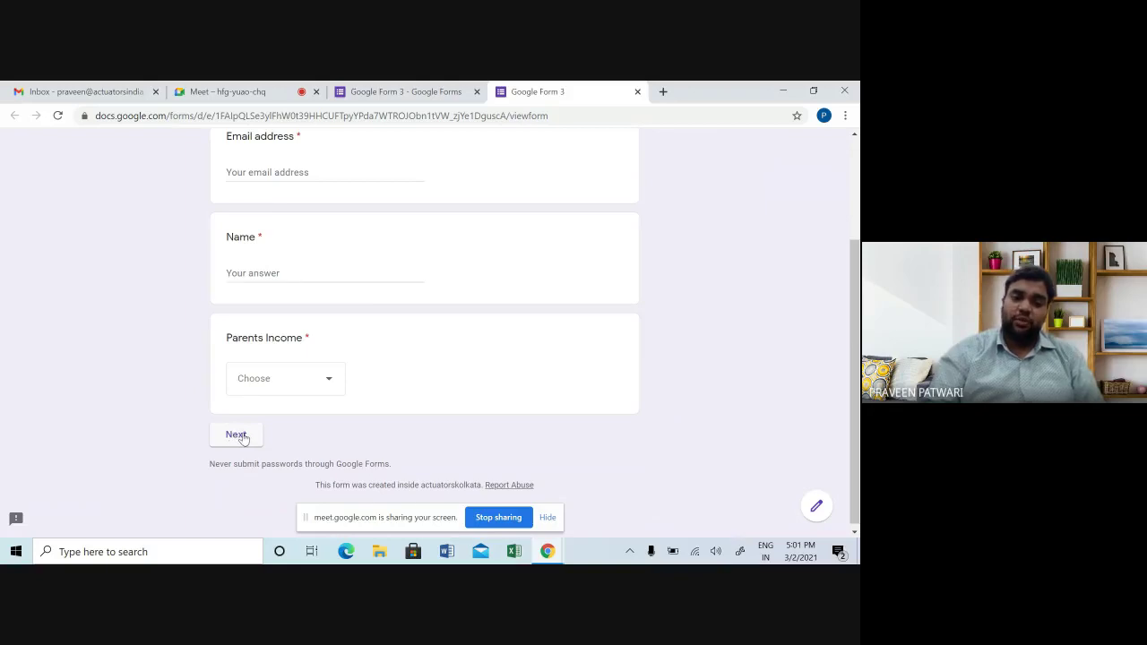
{"action": "scroll", "coordinate": [476, 397], "scroll_direction": "down", "scroll_amount": 1}
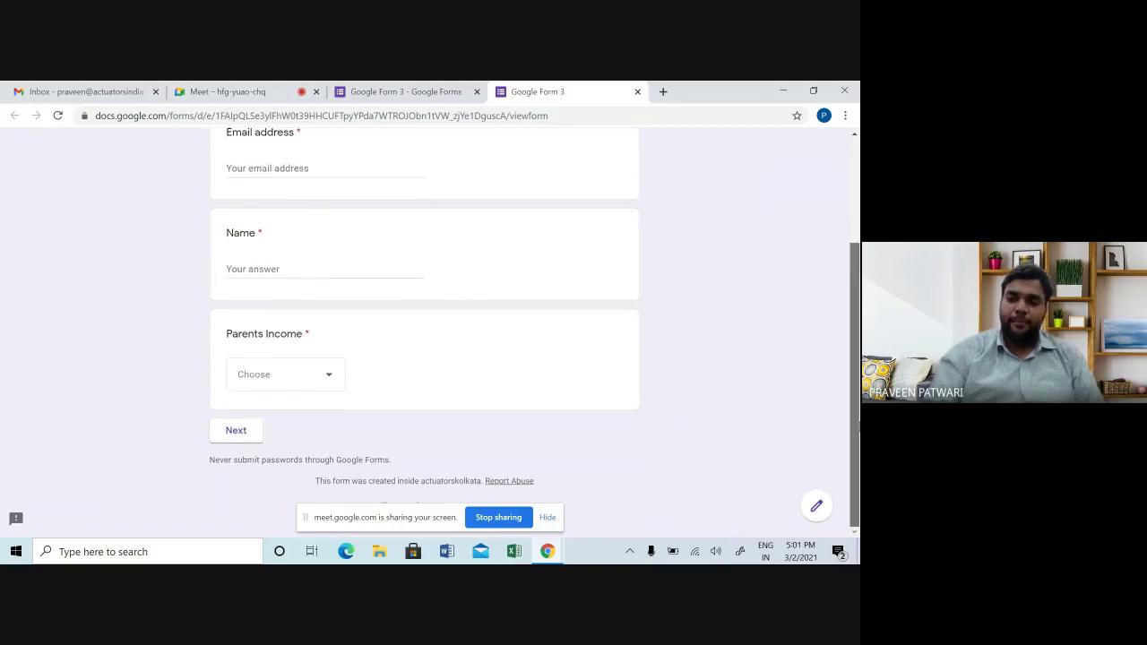
{"action": "scroll", "coordinate": [424, 332], "scroll_direction": "up", "scroll_amount": 3}
{"action": "scroll", "coordinate": [424, 331], "scroll_direction": "down", "scroll_amount": 3}
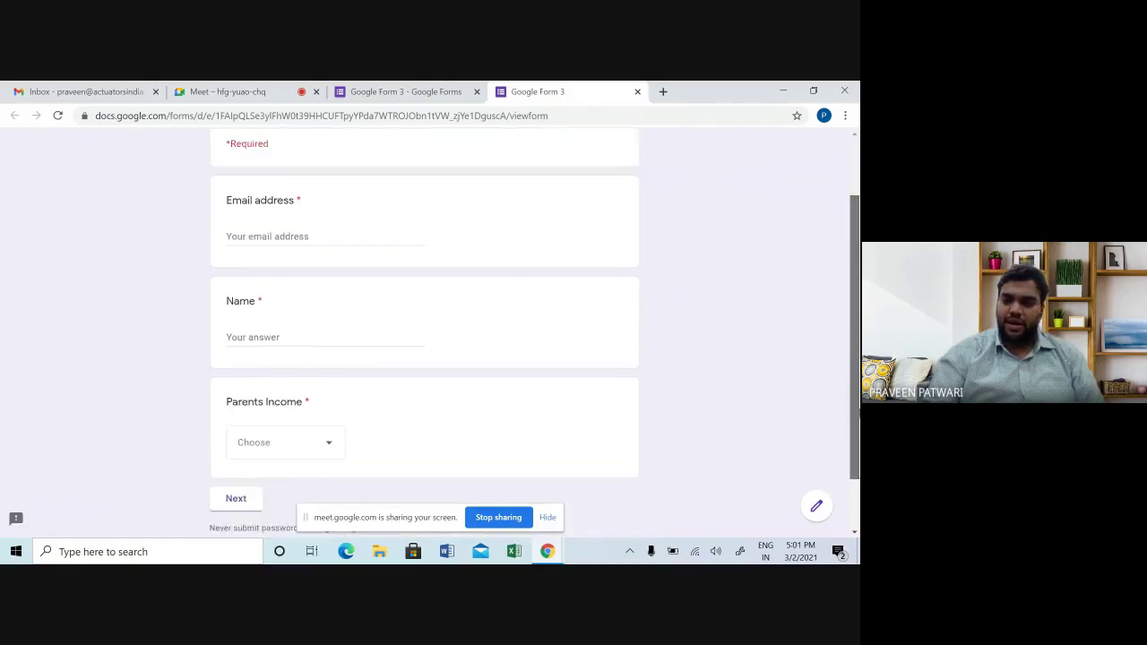
{"action": "scroll", "coordinate": [606, 218], "scroll_direction": "up", "scroll_amount": 3}
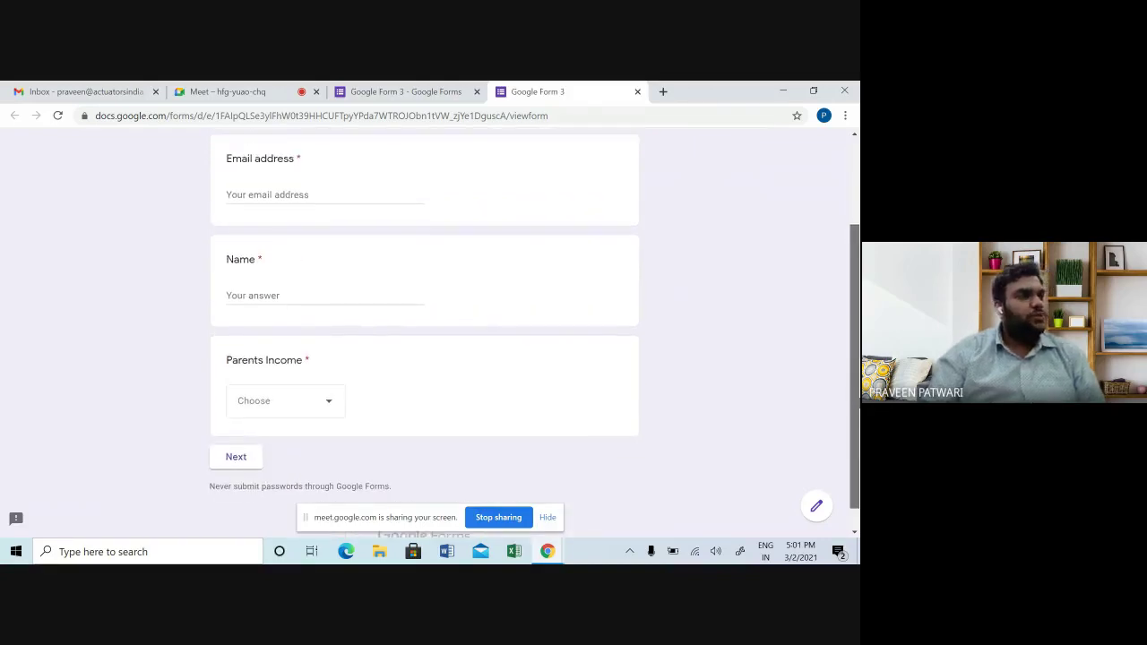
{"action": "left_click", "coordinate": [637, 91]}
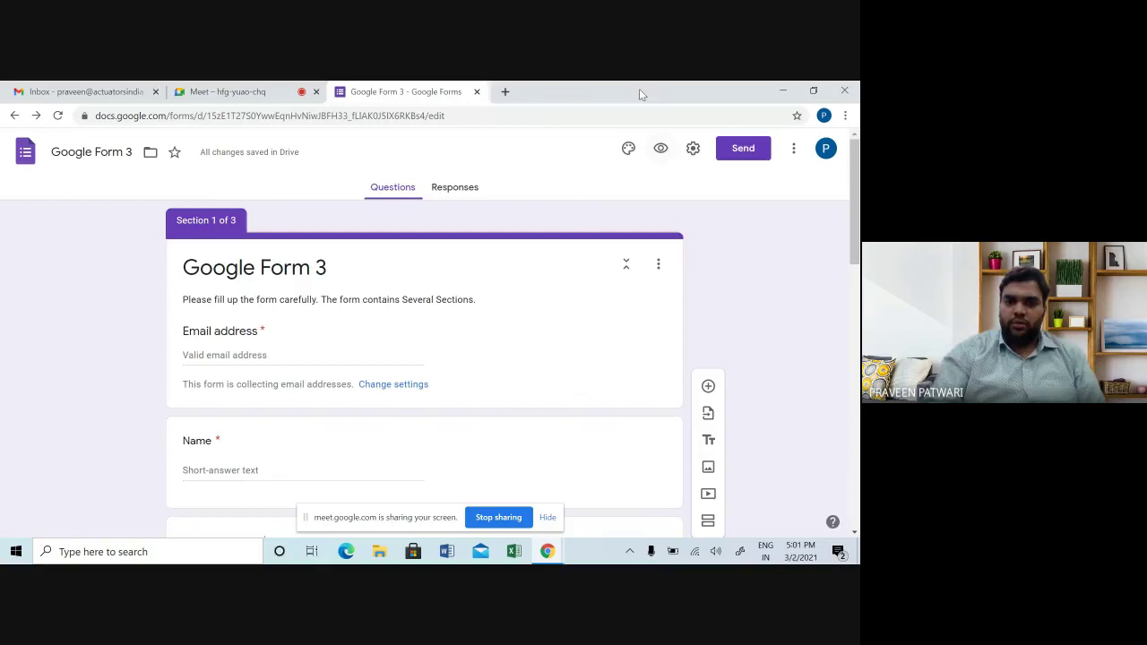
Step: Copy the form's shortened link from the Send dialog
{"action": "left_click", "coordinate": [727, 154]}
{"action": "left_click", "coordinate": [369, 250]}
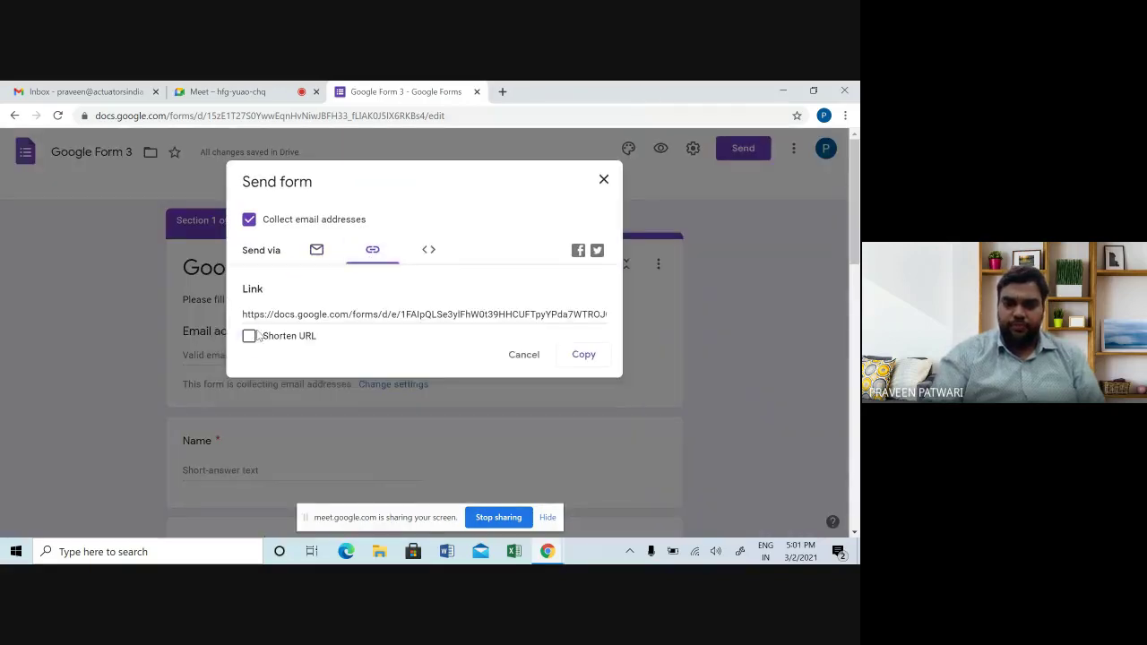
{"action": "left_click", "coordinate": [249, 336]}
{"action": "left_click", "coordinate": [583, 354]}
Step: Post the shortened link in the Meet call chat, then return to the form editor
{"action": "left_click", "coordinate": [228, 91]}
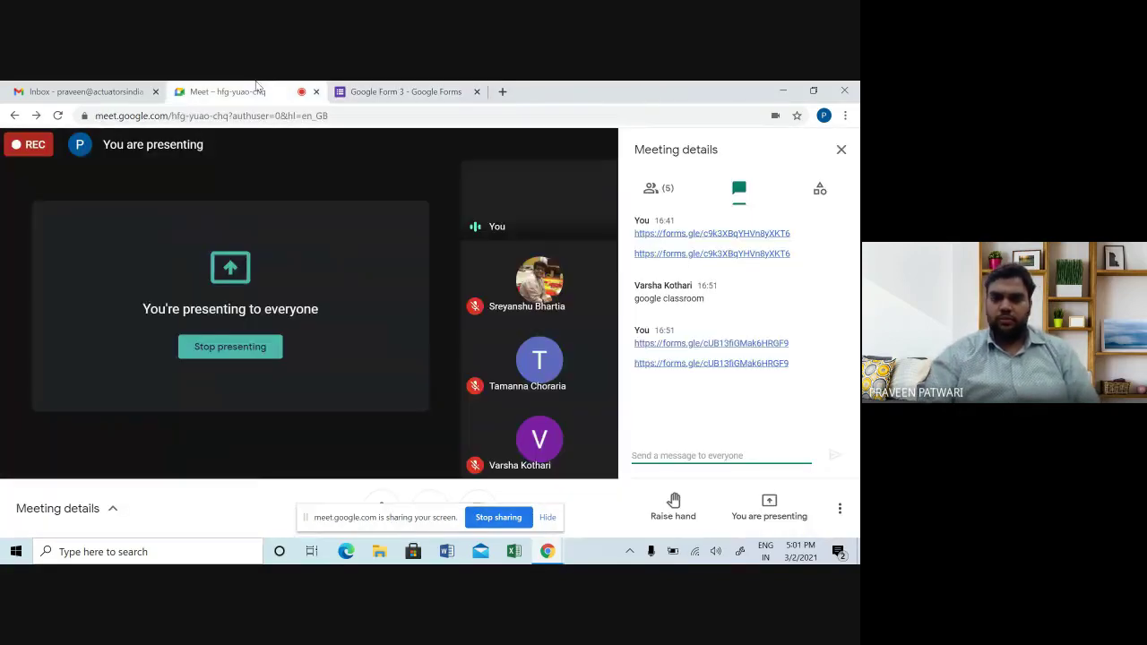
{"action": "key", "text": "ctrl+v"}
{"action": "key", "text": "Return"}
{"action": "key", "text": "ctrl+v"}
{"action": "key", "text": "Return"}
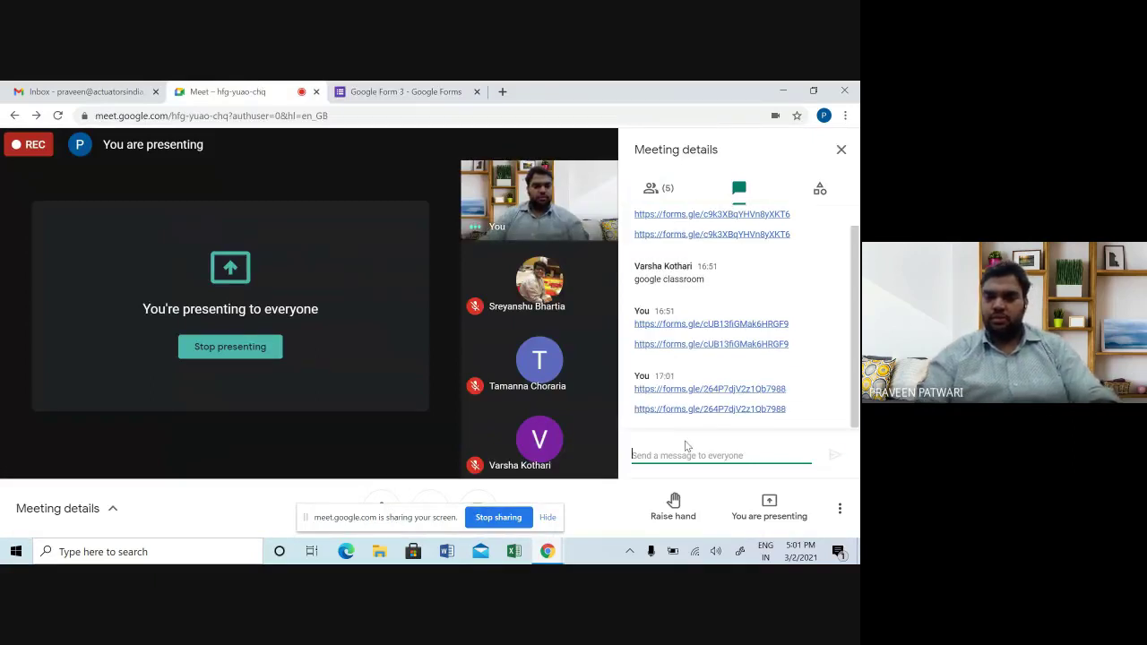
{"action": "key", "text": "ctrl+v"}
{"action": "key", "text": "Return"}
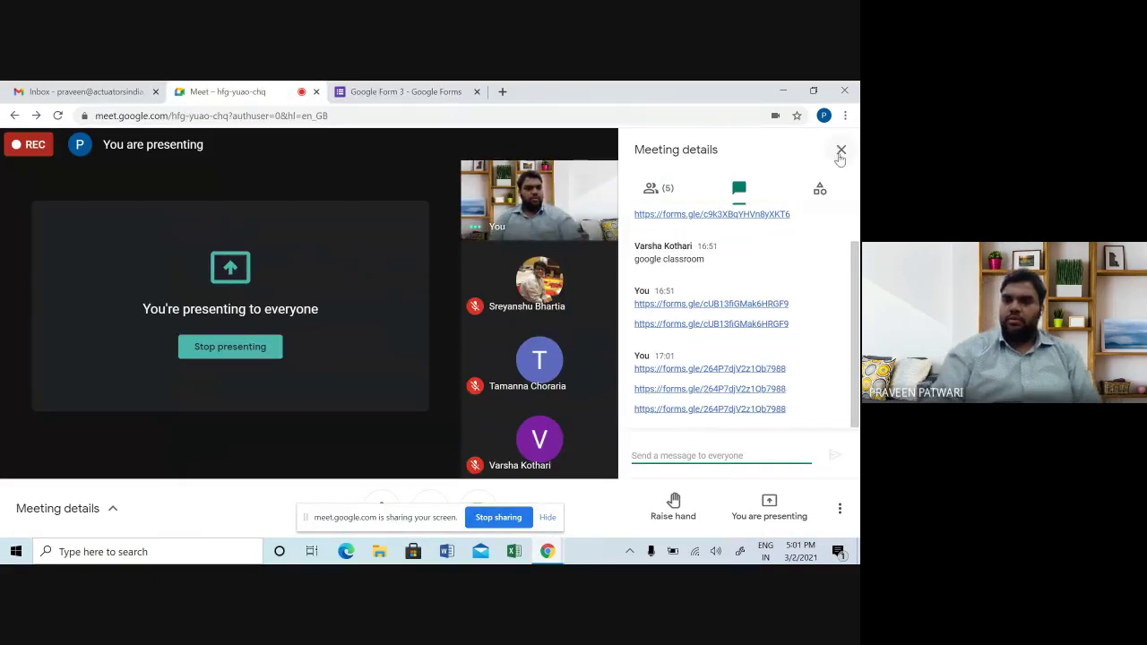
{"action": "left_click", "coordinate": [841, 150]}
{"action": "left_click", "coordinate": [385, 91]}
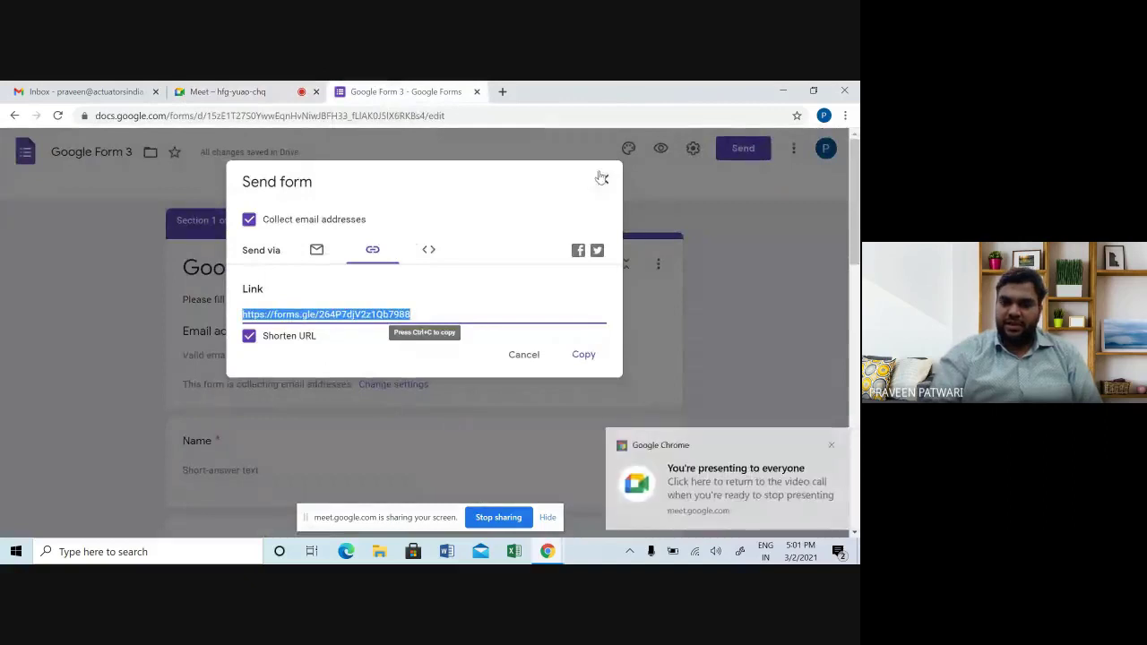
{"action": "left_click", "coordinate": [604, 179]}
{"action": "left_click", "coordinate": [455, 187]}
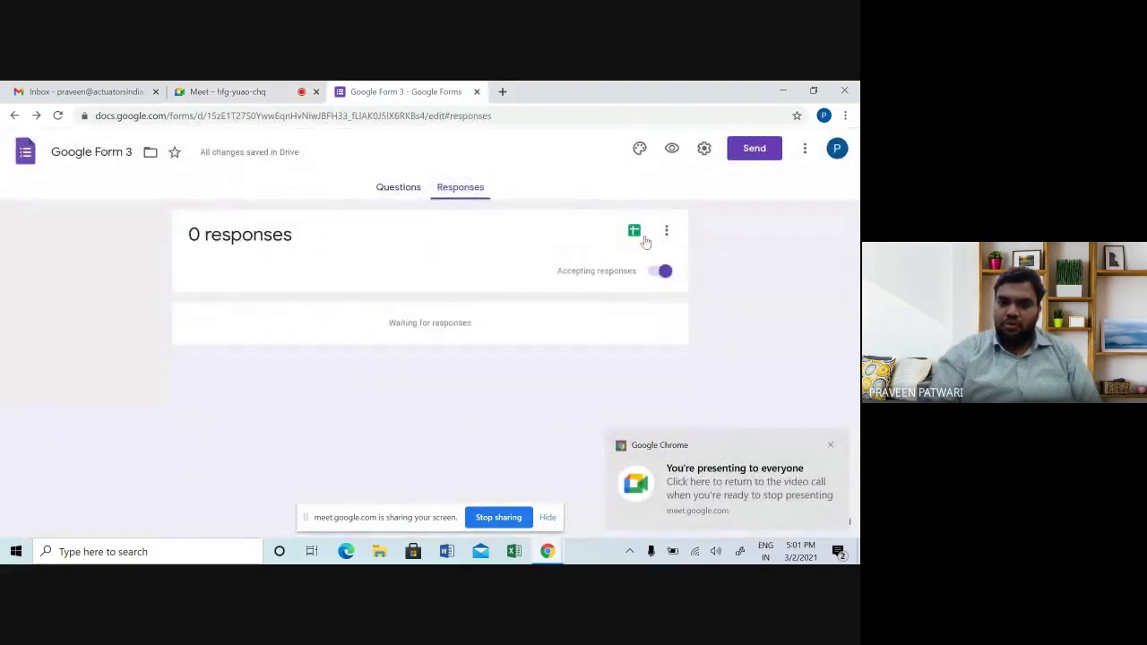
{"action": "left_click", "coordinate": [633, 231]}
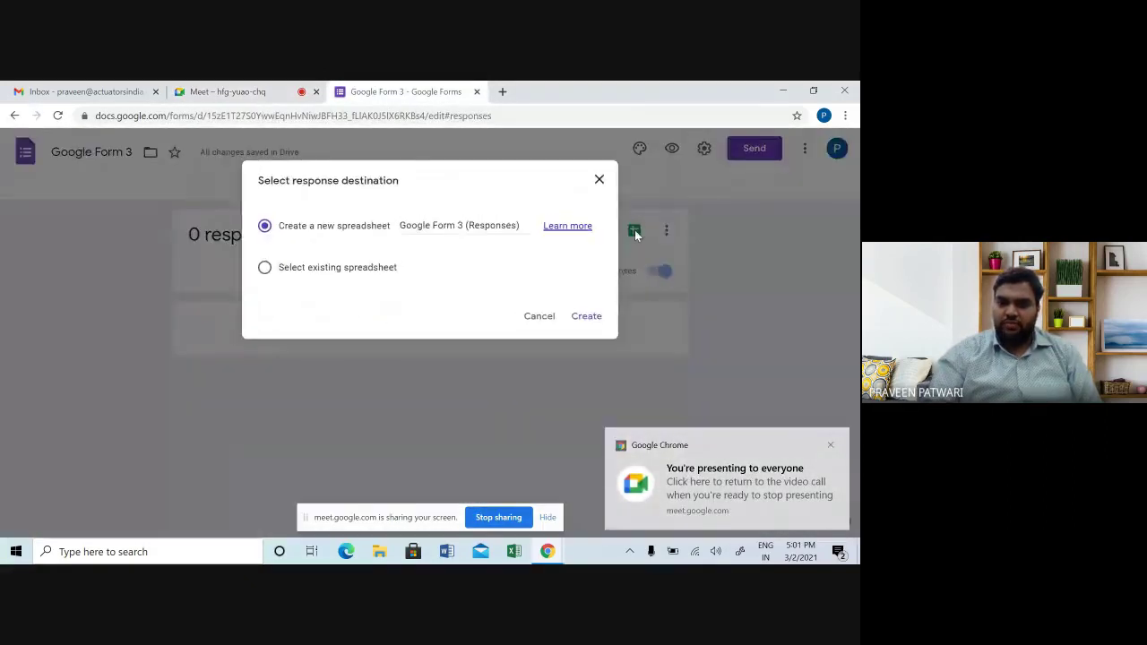
{"action": "left_click", "coordinate": [585, 319]}
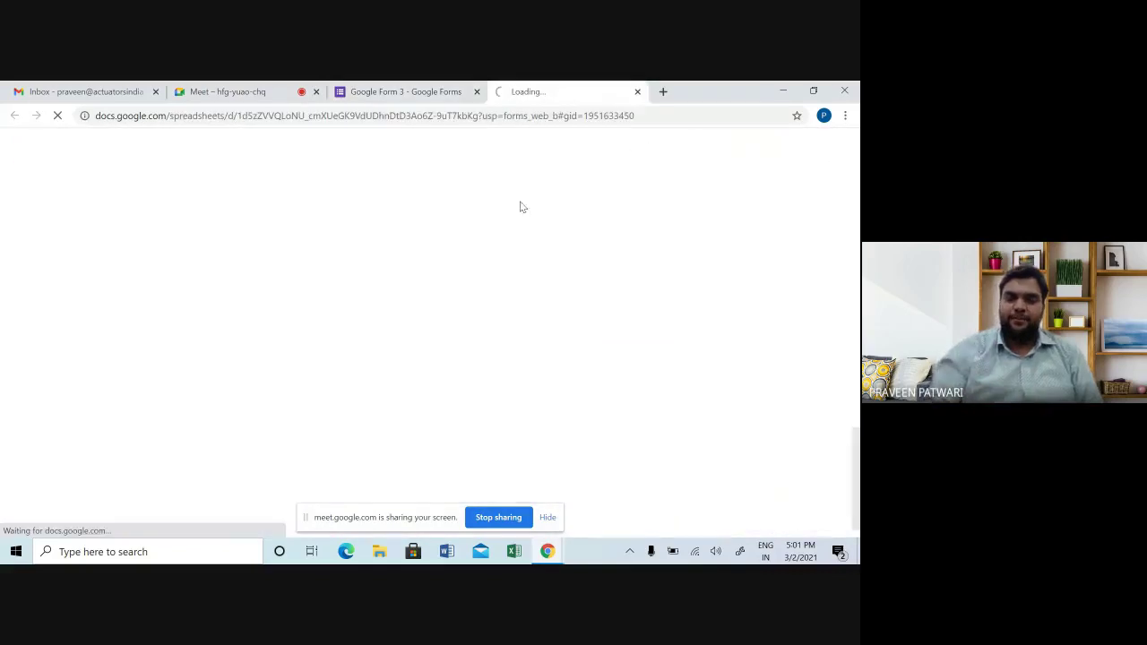
{"action": "left_click", "coordinate": [421, 92]}
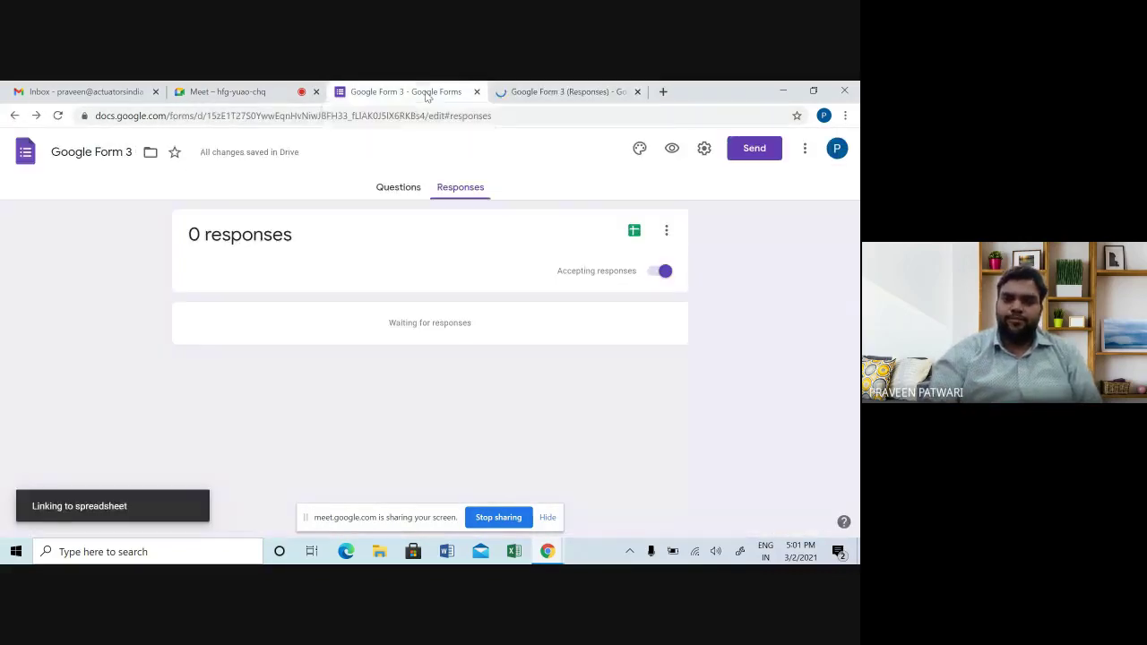
{"action": "left_click", "coordinate": [414, 197]}
{"action": "left_click", "coordinate": [439, 199]}
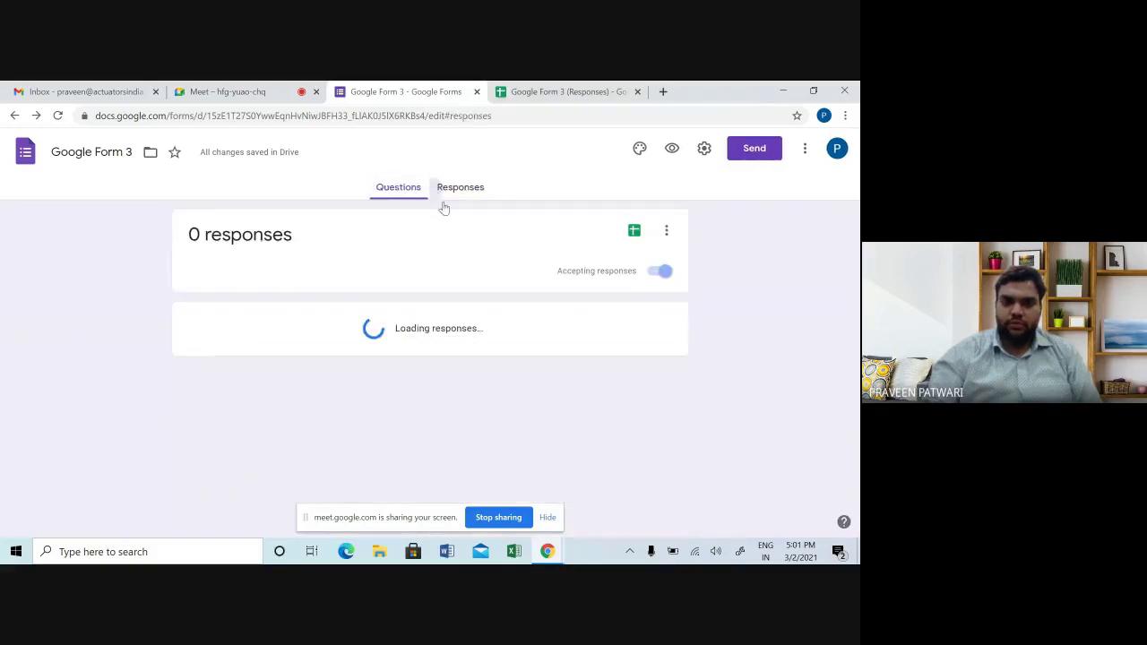
{"action": "left_click", "coordinate": [450, 195]}
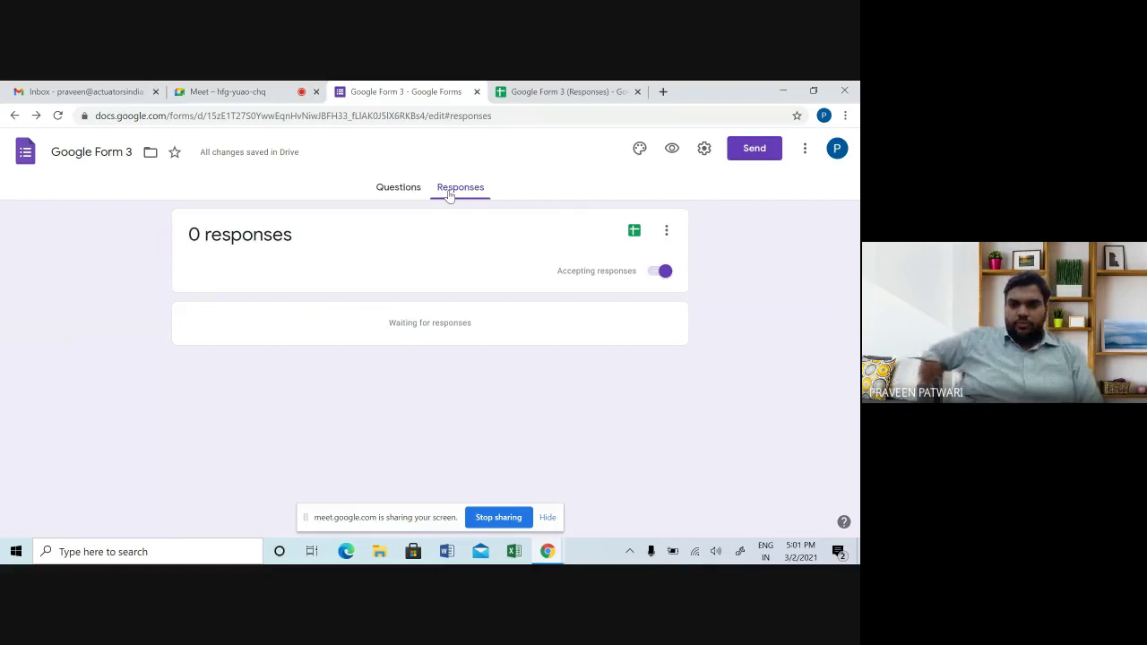
Step: Confirm the Responses tab shows 1 response and open the 'Google Form 3 (Responses)' sheet
{"action": "left_click", "coordinate": [384, 195]}
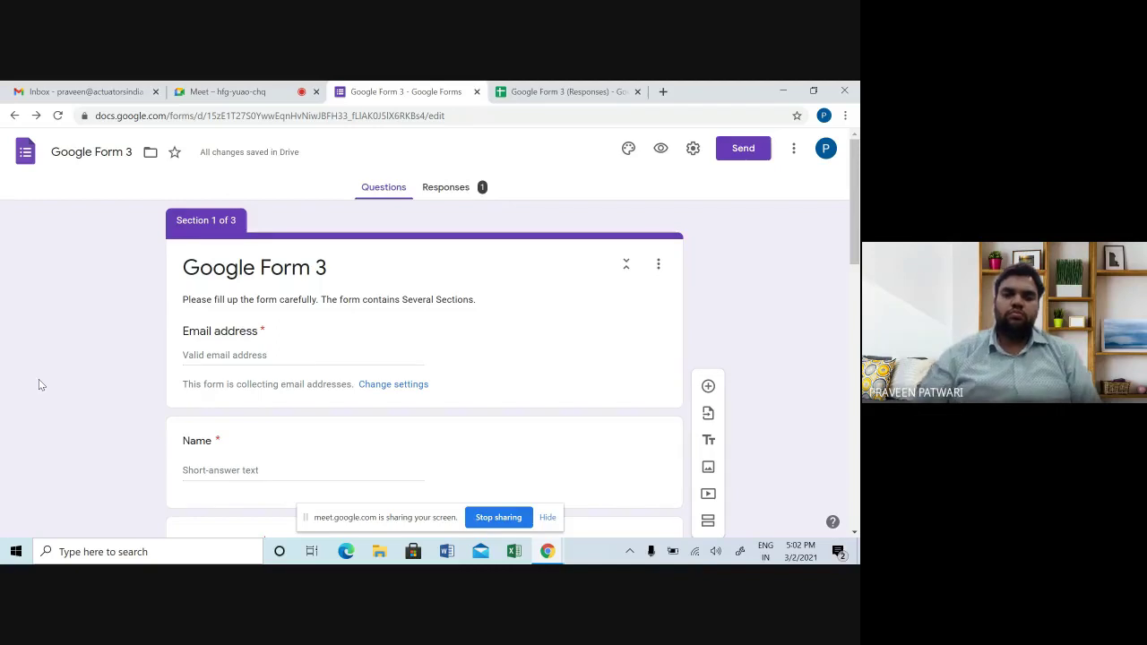
{"action": "left_click", "coordinate": [429, 195]}
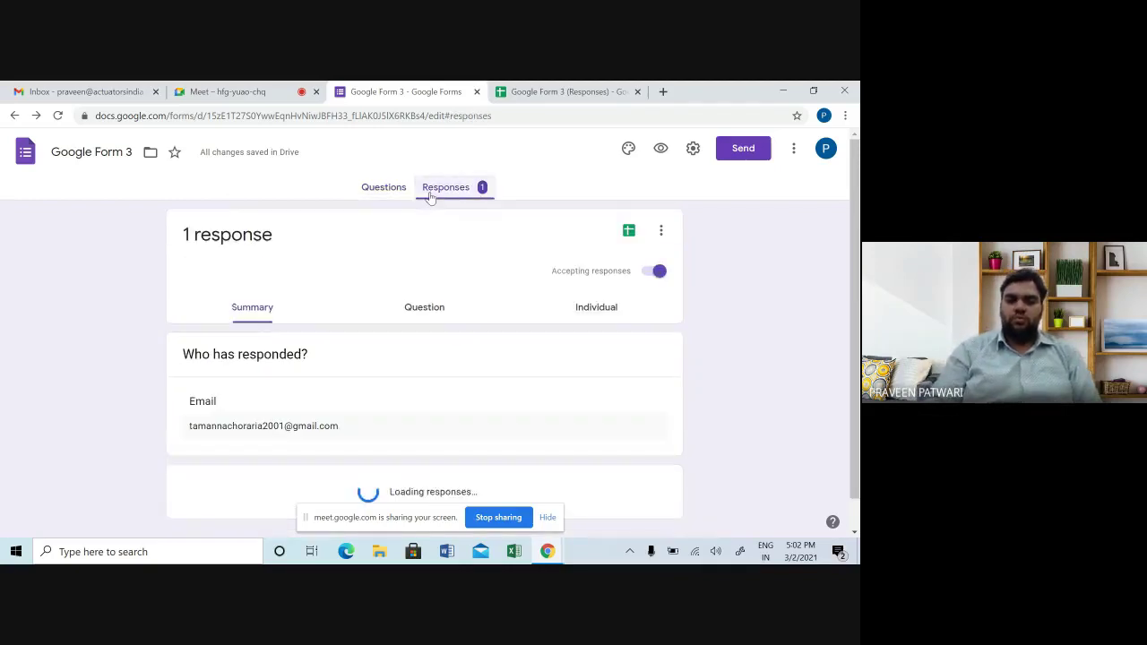
{"action": "left_click", "coordinate": [538, 93]}
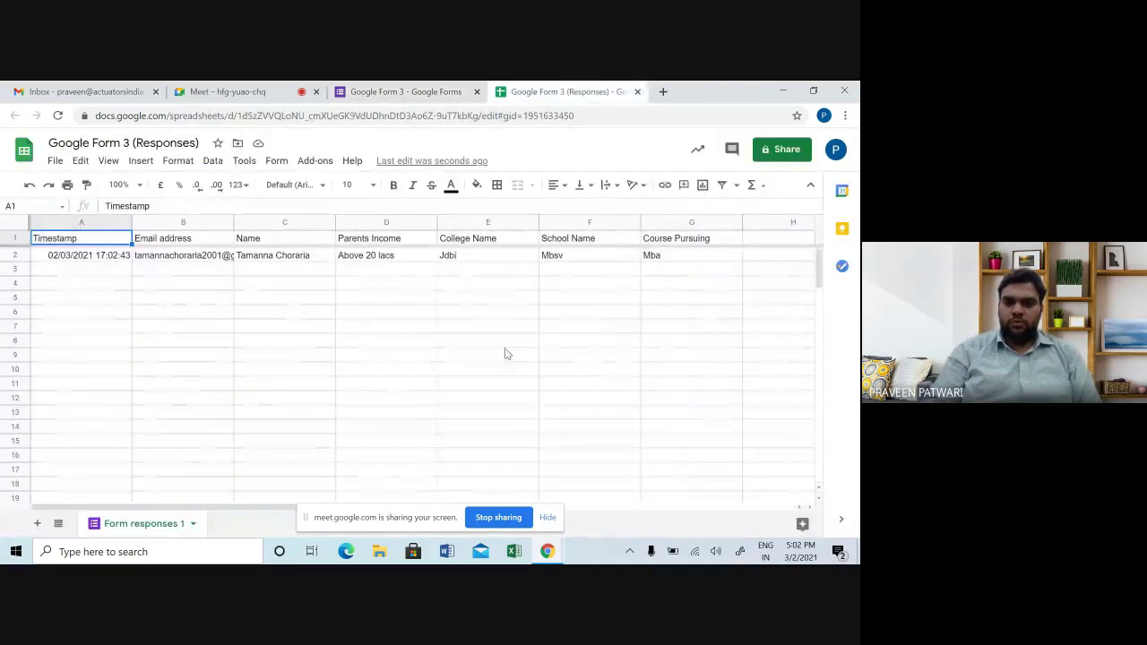
Step: Read across the first response's answers in row 2, from timestamp to Course Pursuing
{"action": "left_click", "coordinate": [471, 356]}
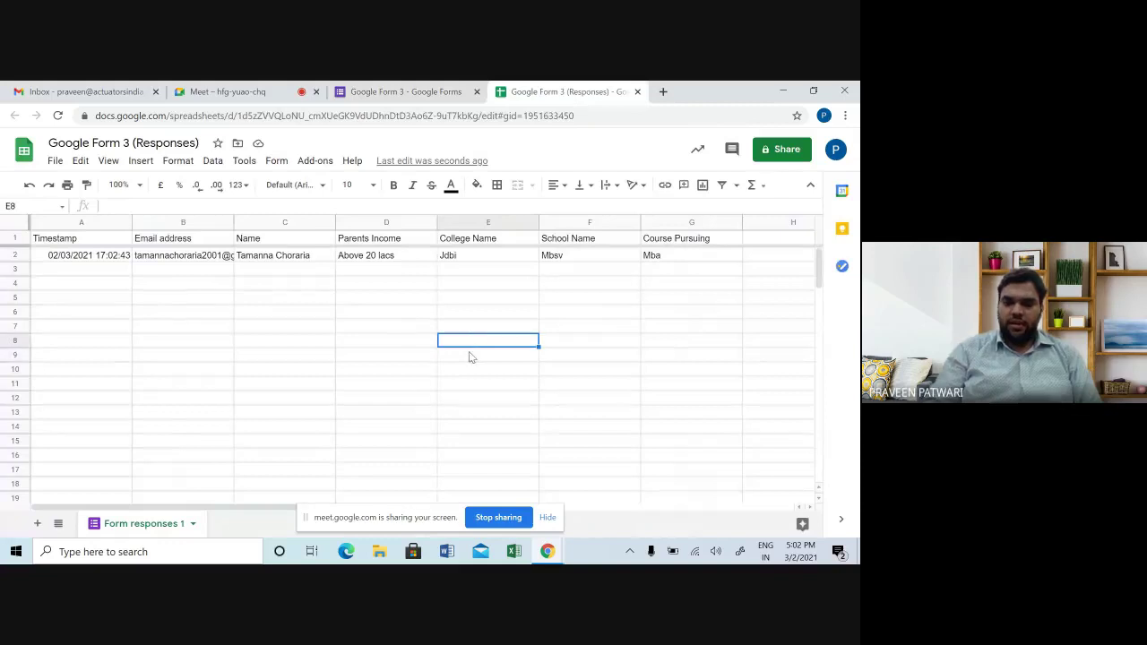
{"action": "key", "text": "ctrl+Up"}
{"action": "key", "text": "ctrl+Up"}
{"action": "key", "text": "Left"}
{"action": "key", "text": "ctrl+Left"}
{"action": "key", "text": "Down"}
{"action": "key", "text": "Right"}
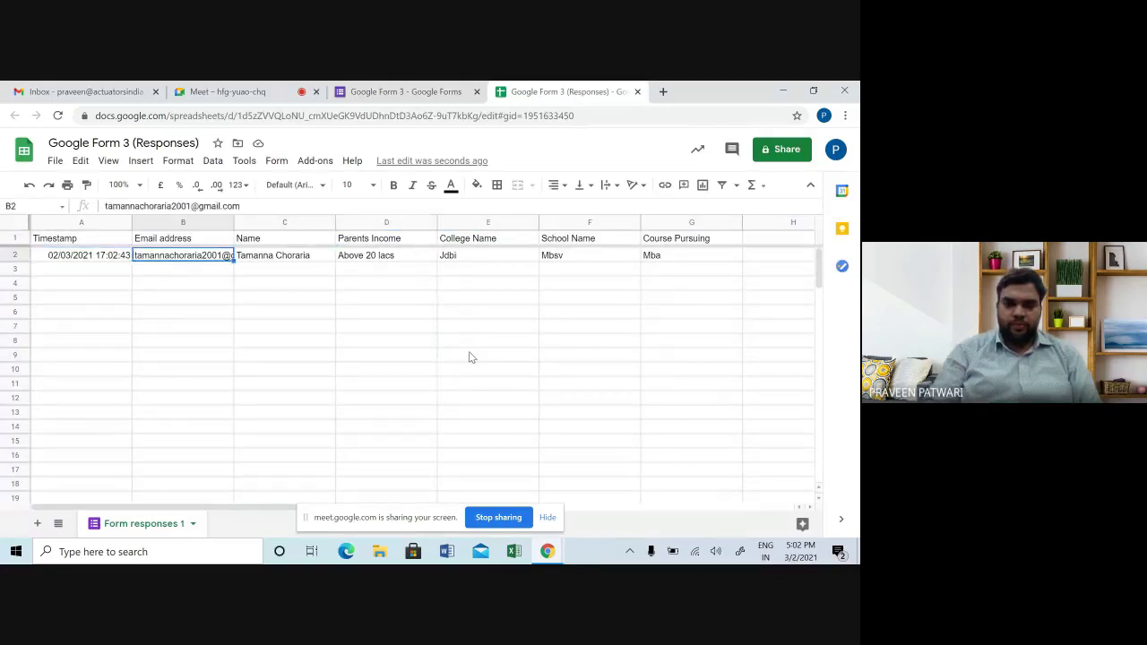
{"action": "key", "text": "Right"}
{"action": "key", "text": "Right"}
{"action": "key", "text": "Right"}
{"action": "key", "text": "Right"}
{"action": "key", "text": "Right"}
{"action": "key", "text": "Right"}
{"action": "key", "text": "Left"}
{"action": "key", "text": "Home"}
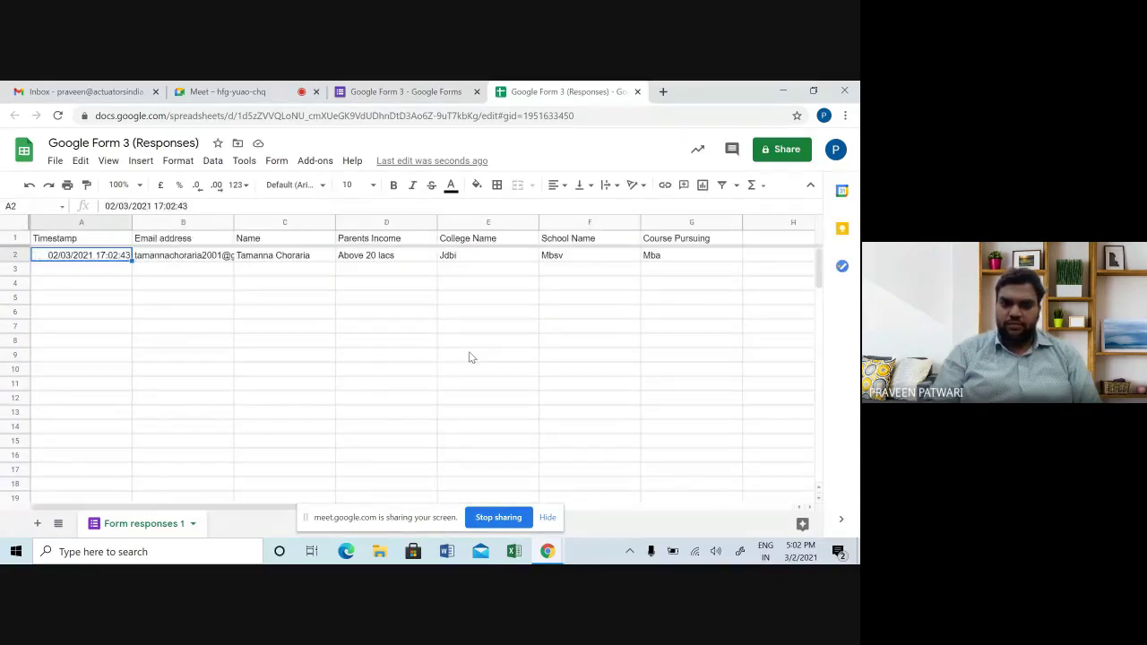
{"action": "key", "text": "Right"}
{"action": "key", "text": "Right"}
{"action": "key", "text": "Right"}
{"action": "key", "text": "Right"}
{"action": "key", "text": "Left"}
{"action": "key", "text": "Home"}
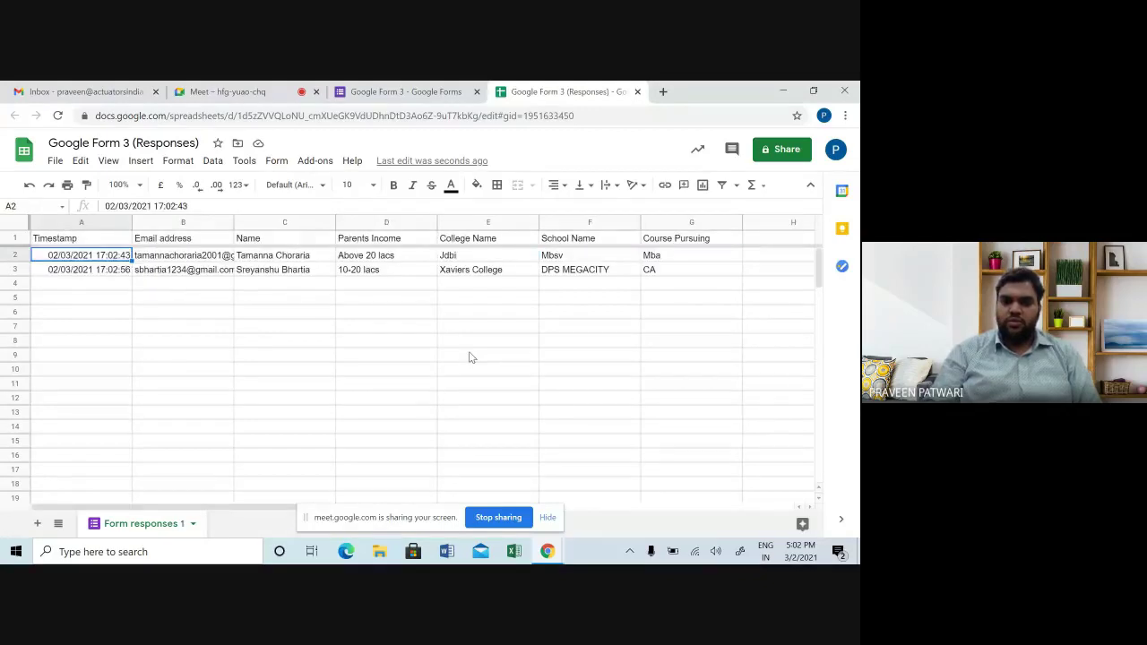
{"action": "key", "text": "Right"}
{"action": "key", "text": "Right"}
{"action": "key", "text": "Right"}
{"action": "key", "text": "Right"}
{"action": "key", "text": "Right"}
{"action": "key", "text": "Left"}
{"action": "key", "text": "Left"}
{"action": "key", "text": "Left"}
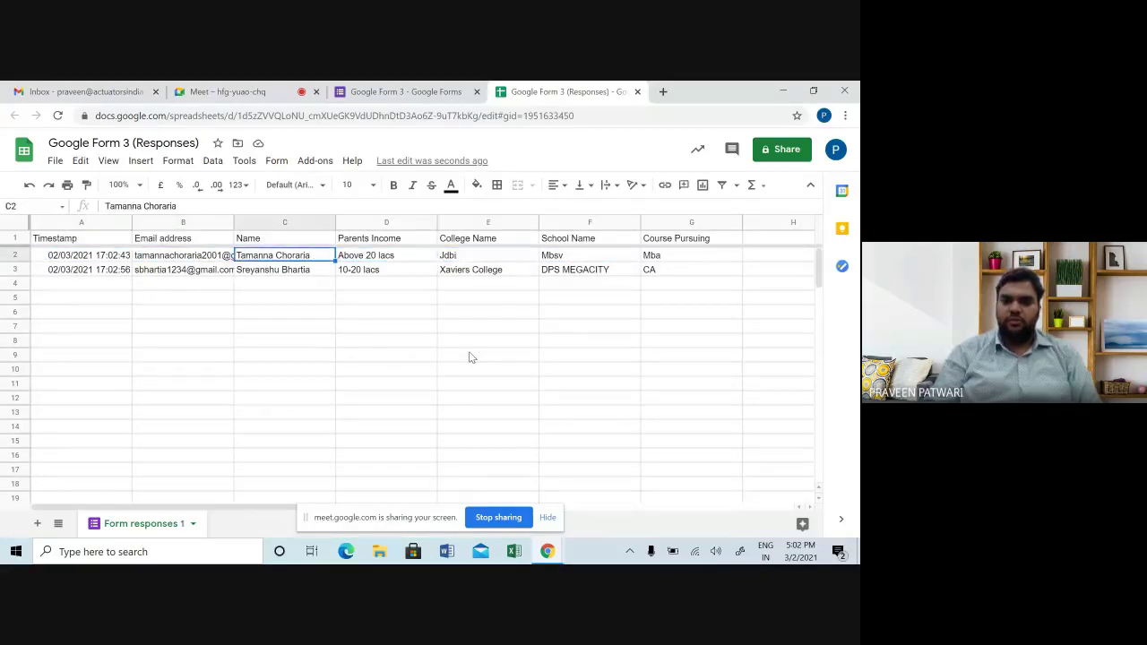
{"action": "key", "text": "Left"}
{"action": "key", "text": "Left"}
Step: Read the second response (10-20 lacs, Xaviers College, DPS MEGACITY, CA), then recheck row 2
{"action": "key", "text": "Right"}
{"action": "key", "text": "Right"}
{"action": "key", "text": "Right"}
{"action": "key", "text": "Right"}
{"action": "key", "text": "Right"}
{"action": "key", "text": "Right"}
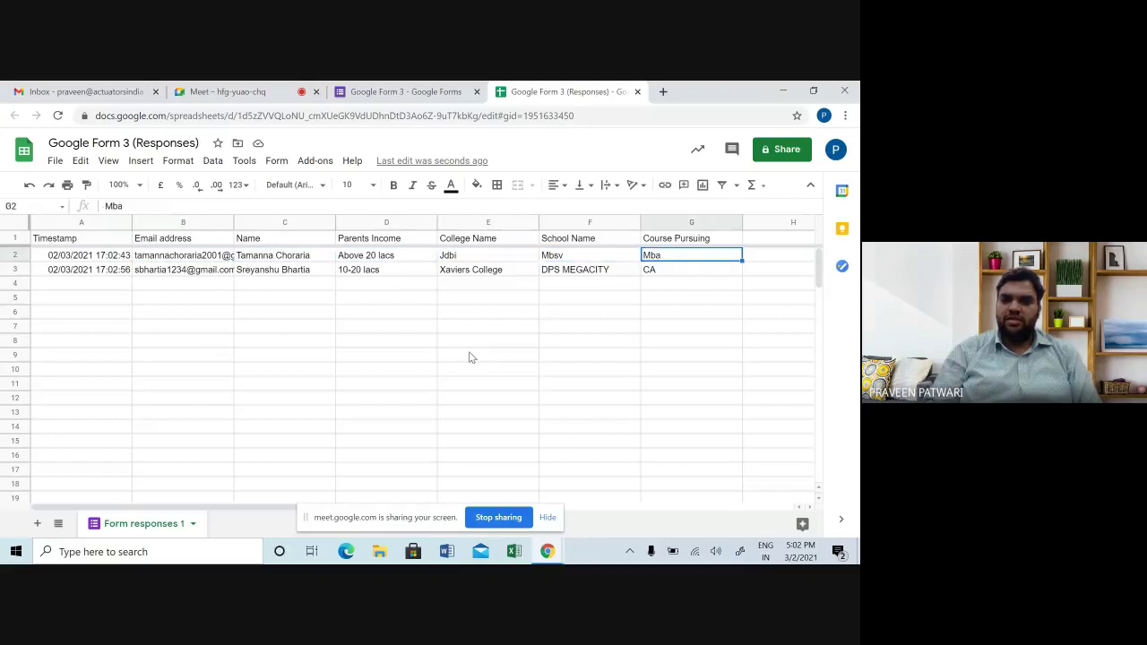
{"action": "key", "text": "Down"}
{"action": "key", "text": "Left"}
{"action": "key", "text": "Home"}
{"action": "key", "text": "Right"}
{"action": "key", "text": "Right"}
{"action": "key", "text": "Right"}
{"action": "key", "text": "Right"}
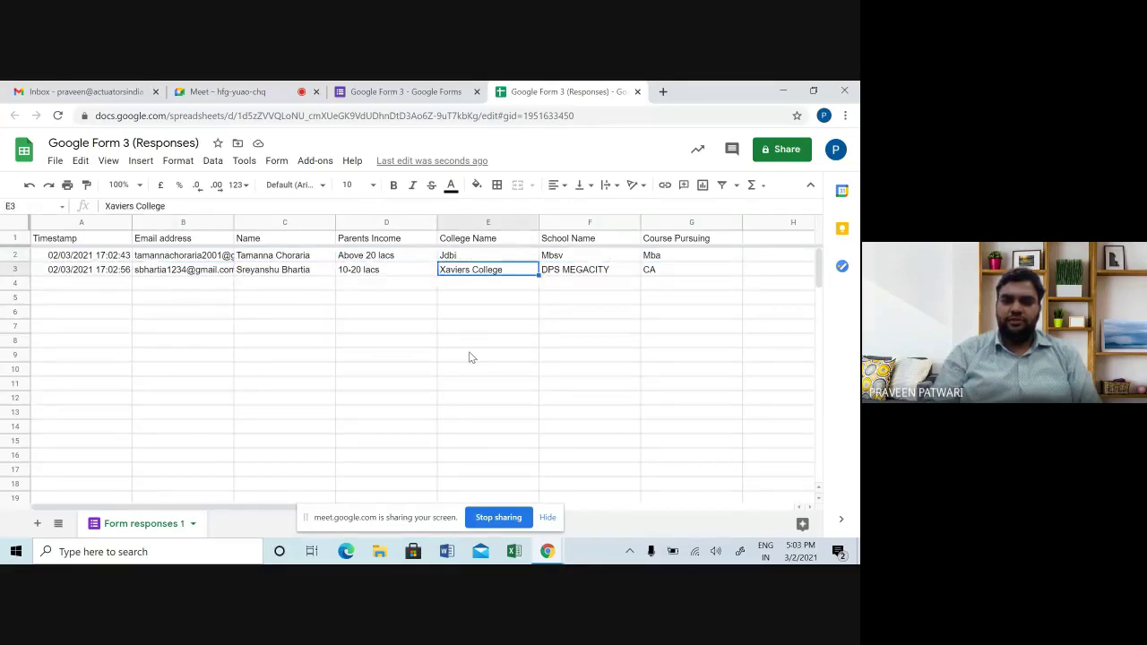
{"action": "key", "text": "Right"}
{"action": "key", "text": "Right"}
{"action": "key", "text": "Right"}
{"action": "key", "text": "Left"}
{"action": "key", "text": "Left"}
{"action": "key", "text": "Left"}
{"action": "key", "text": "Left"}
{"action": "key", "text": "Left"}
{"action": "key", "text": "Left"}
{"action": "key", "text": "Up"}
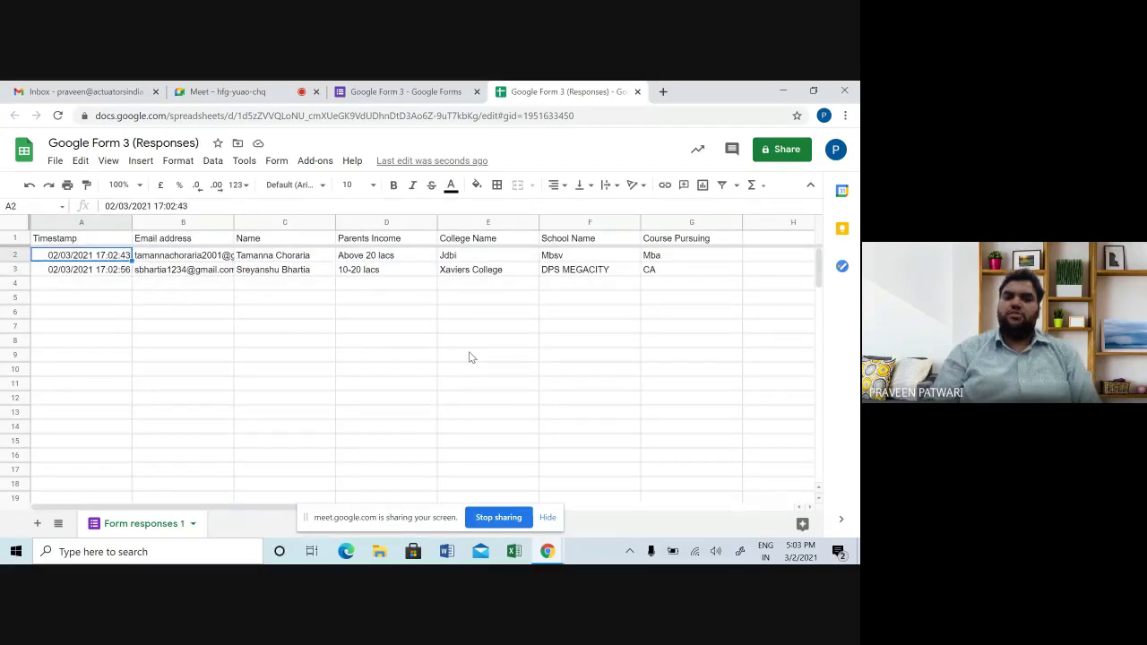
{"action": "key", "text": "Right"}
{"action": "key", "text": "Right"}
{"action": "key", "text": "Right"}
{"action": "key", "text": "Right"}
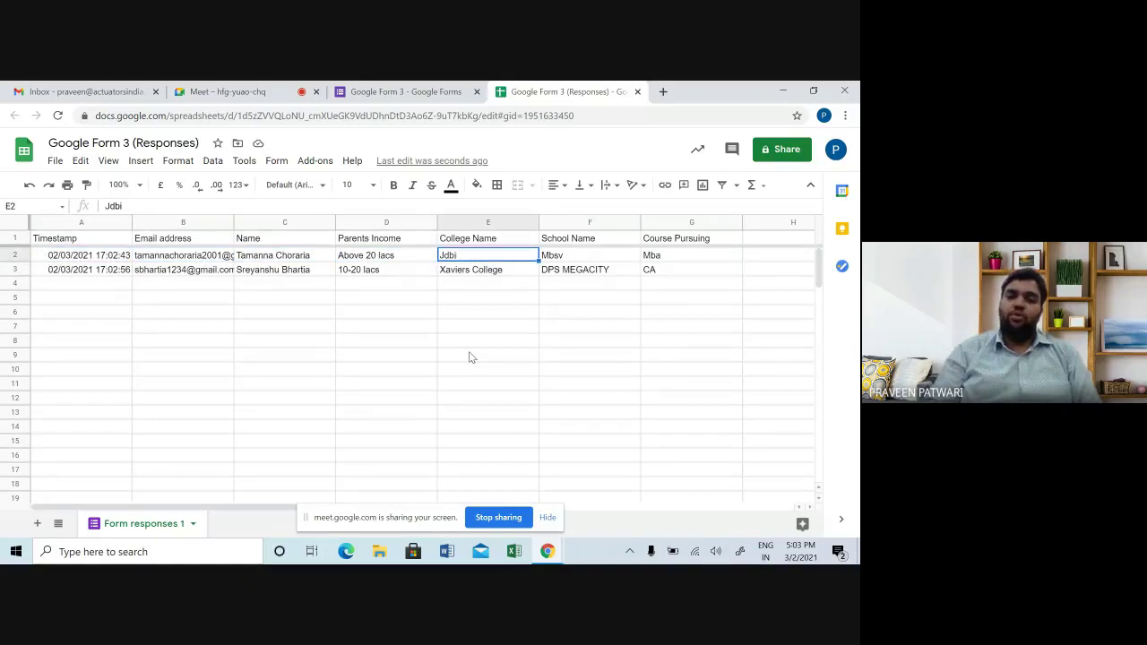
{"action": "key", "text": "Right"}
{"action": "key", "text": "Left"}
{"action": "key", "text": "Left"}
{"action": "key", "text": "Left"}
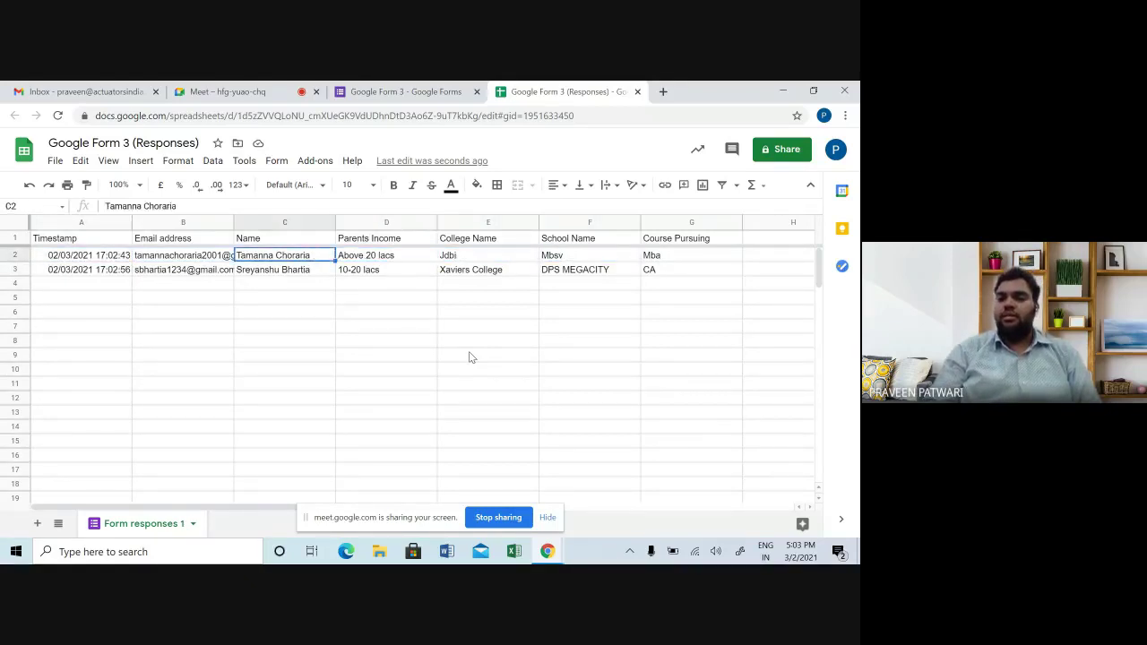
{"action": "key", "text": "Left"}
{"action": "key", "text": "Left"}
{"action": "key", "text": "Right"}
{"action": "key", "text": "Right"}
{"action": "key", "text": "Right"}
{"action": "key", "text": "Right"}
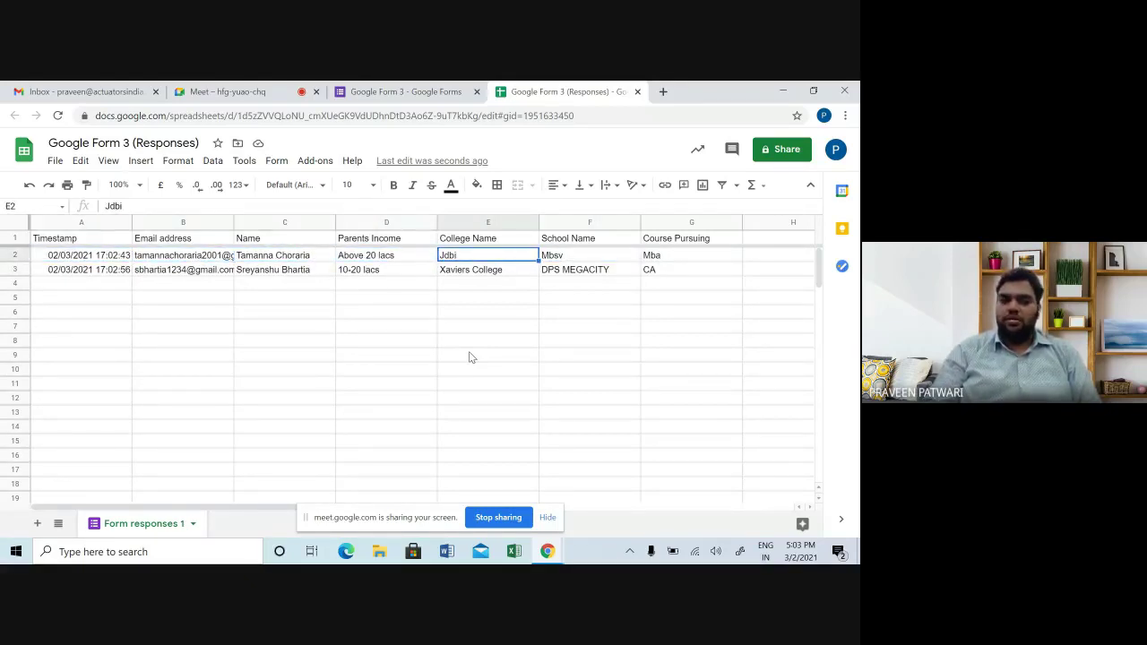
{"action": "key", "text": "Right"}
{"action": "key", "text": "Right"}
{"action": "key", "text": "Left"}
{"action": "key", "text": "Left"}
{"action": "key", "text": "Left"}
{"action": "key", "text": "Left"}
{"action": "key", "text": "Left"}
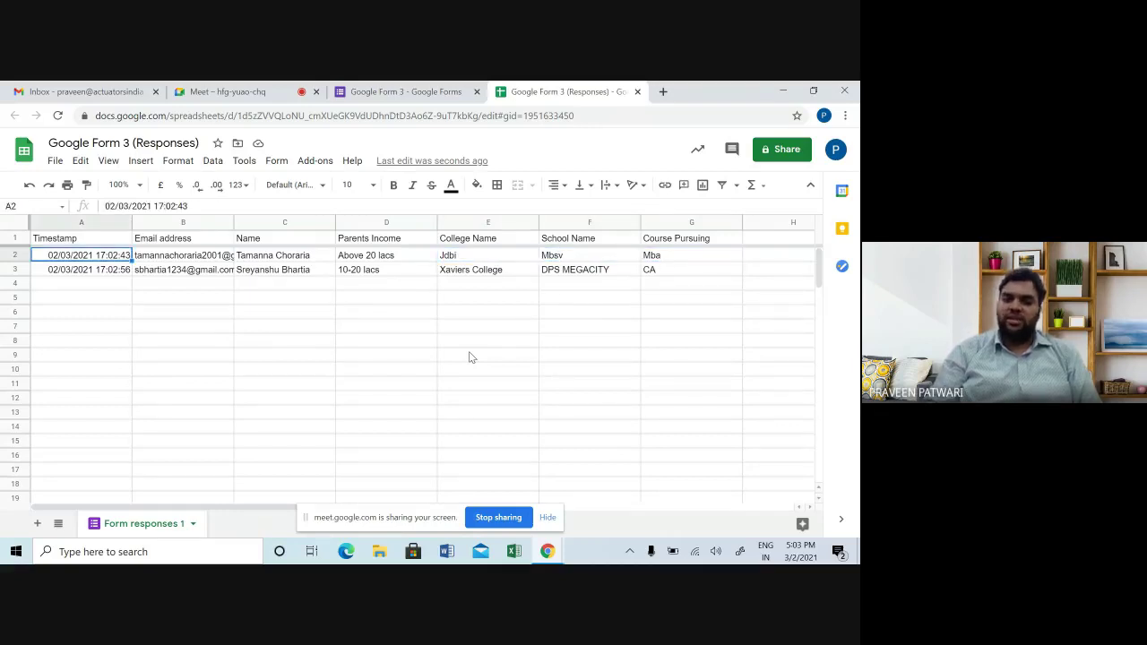
{"action": "key", "text": "Right"}
{"action": "key", "text": "Right"}
{"action": "key", "text": "Right"}
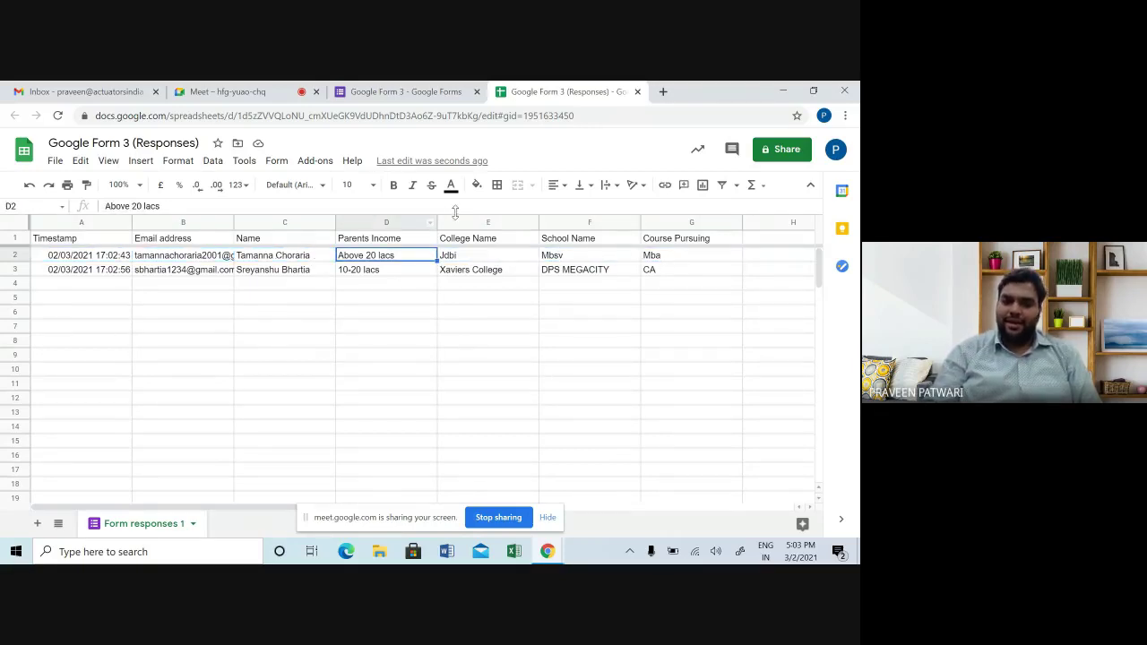
Step: Insert blank columns before the College Name and Course Pursuing columns
{"action": "left_click", "coordinate": [455, 219]}
{"action": "right_click", "coordinate": [455, 219]}
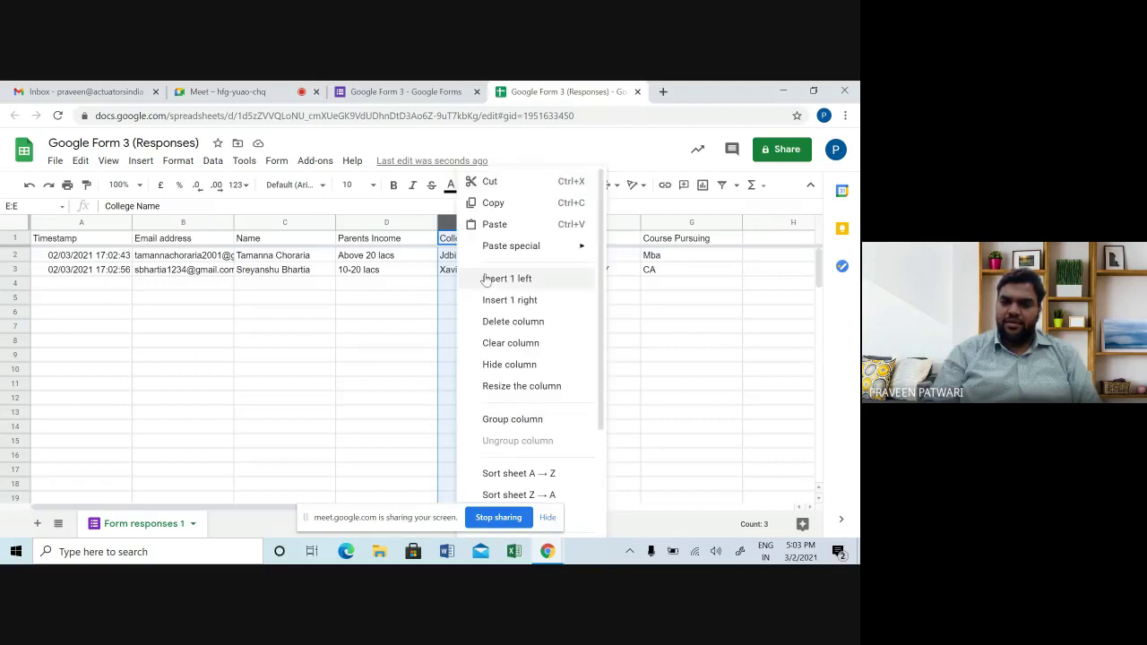
{"action": "left_click", "coordinate": [488, 279]}
{"action": "left_click", "coordinate": [601, 259]}
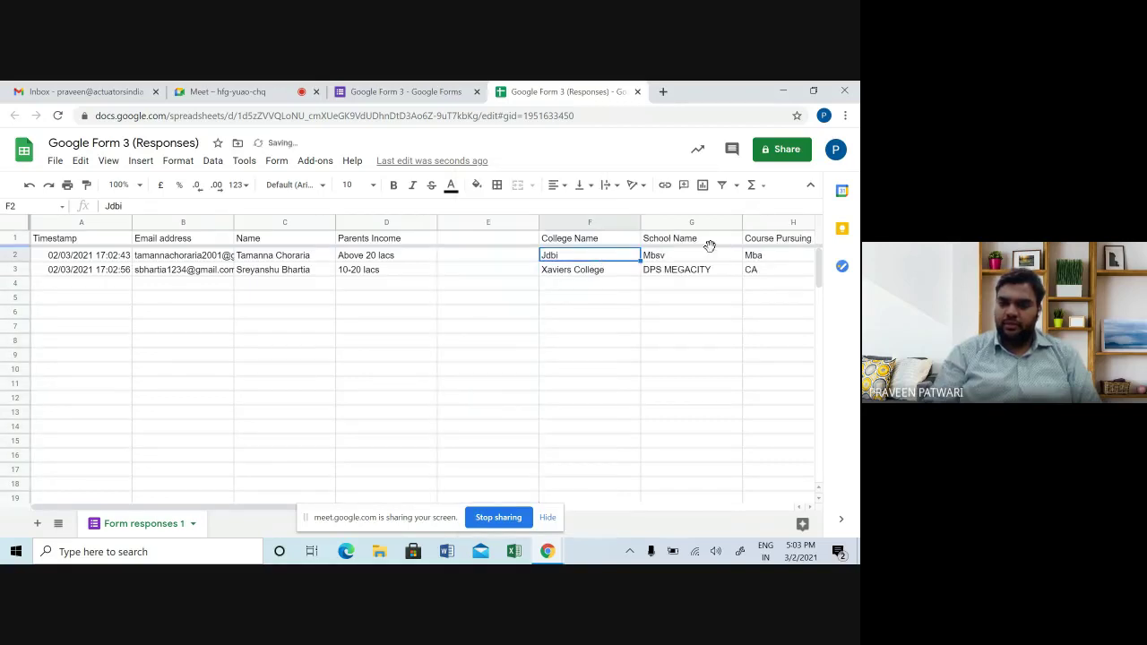
{"action": "left_click", "coordinate": [788, 224]}
{"action": "right_click", "coordinate": [788, 224]}
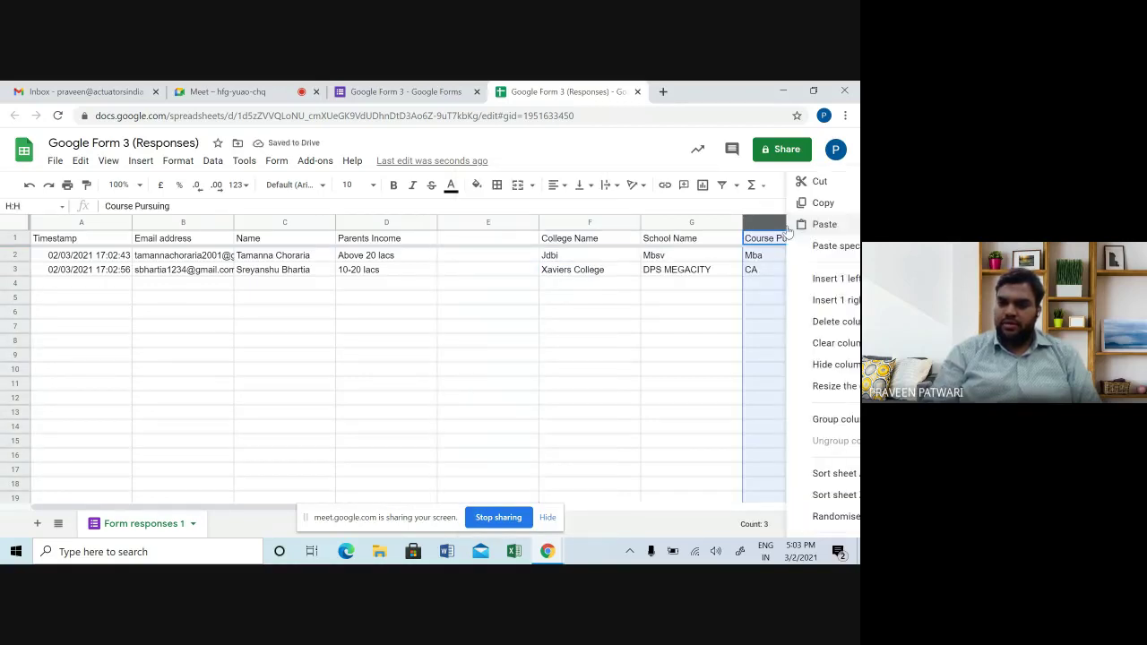
{"action": "left_click", "coordinate": [811, 277]}
Step: Merge the empty cells in column E and label them Section 2
{"action": "left_click", "coordinate": [477, 244]}
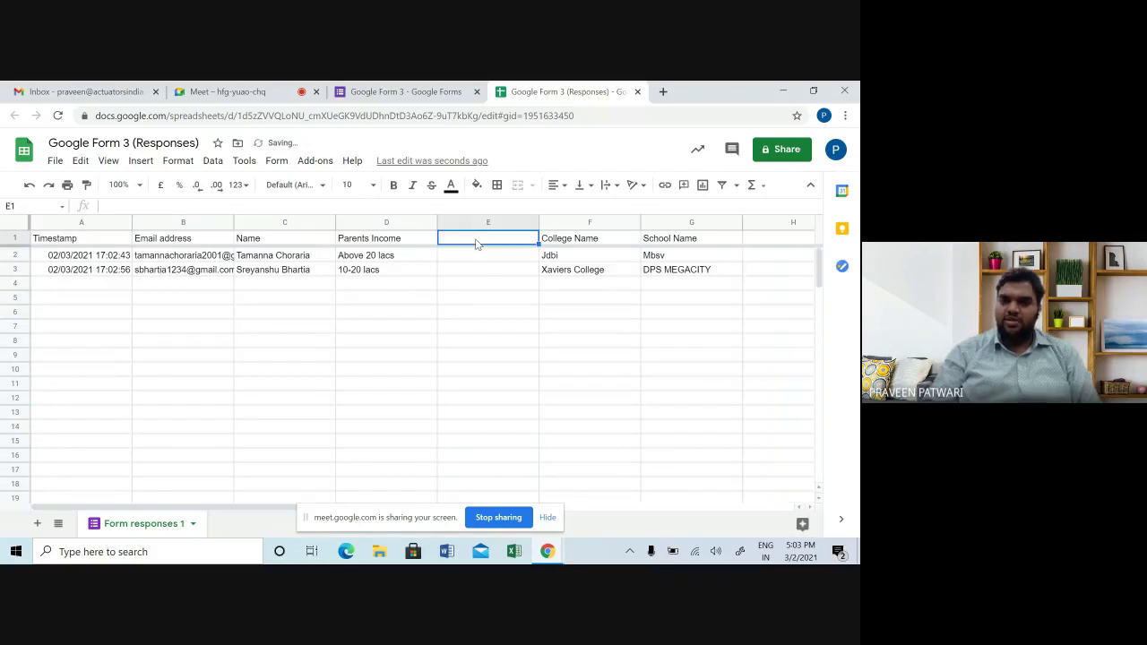
{"action": "type", "text": "Se"}
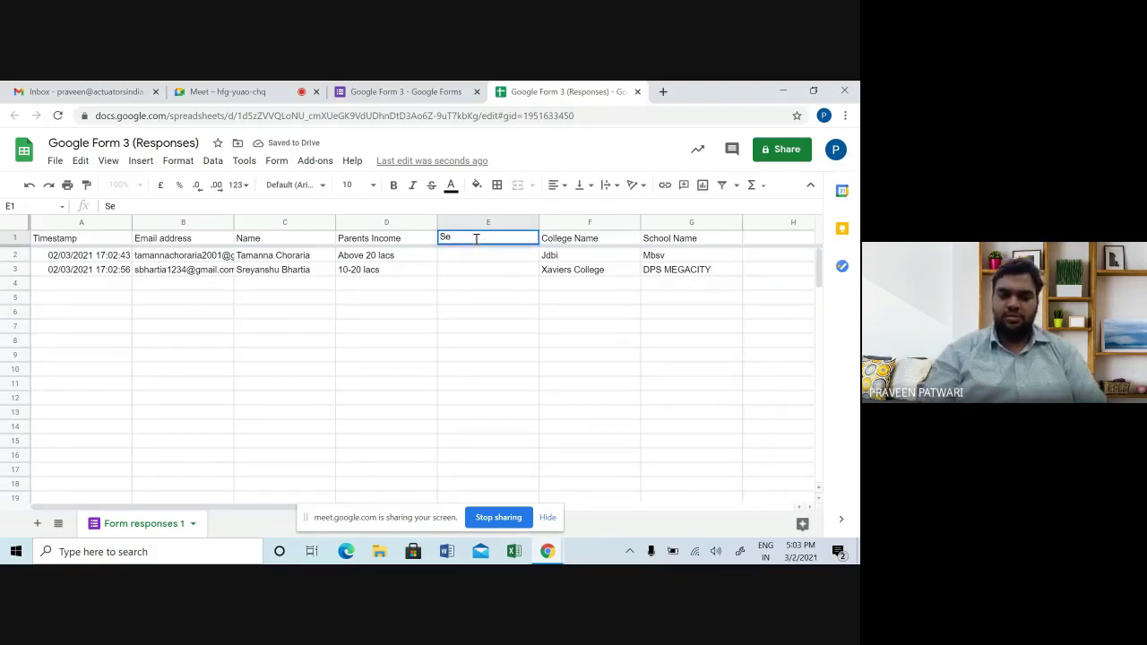
{"action": "key", "text": "BackSpace"}
{"action": "key", "text": "BackSpace"}
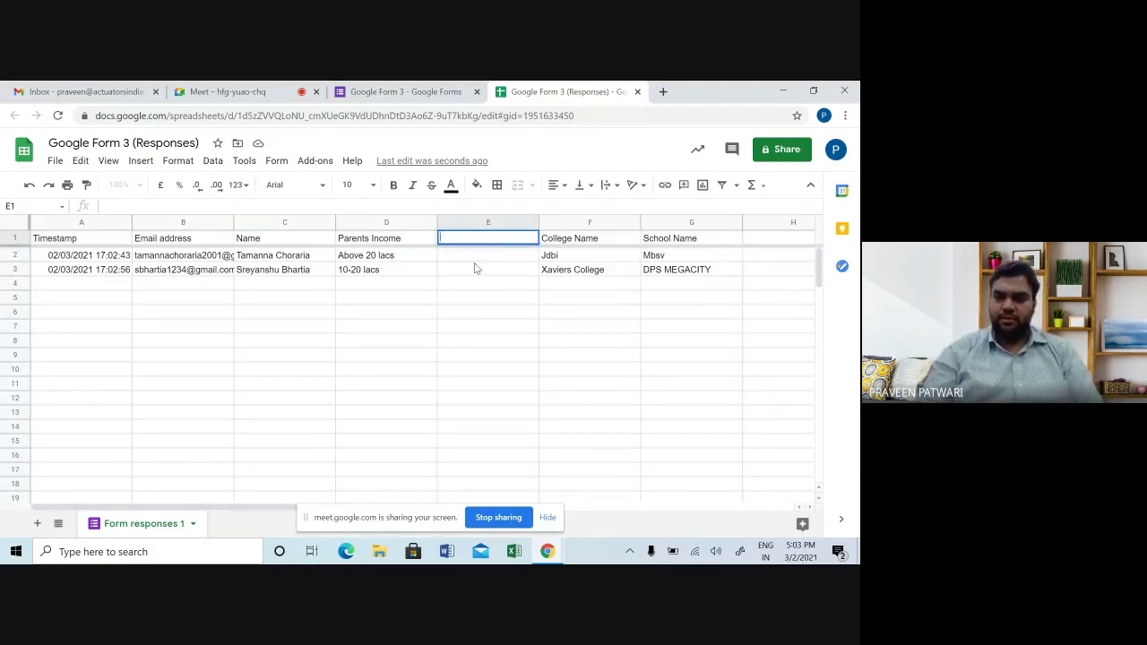
{"action": "left_click", "coordinate": [474, 260]}
{"action": "key", "text": "shift+Down"}
{"action": "key", "text": "shift+Down"}
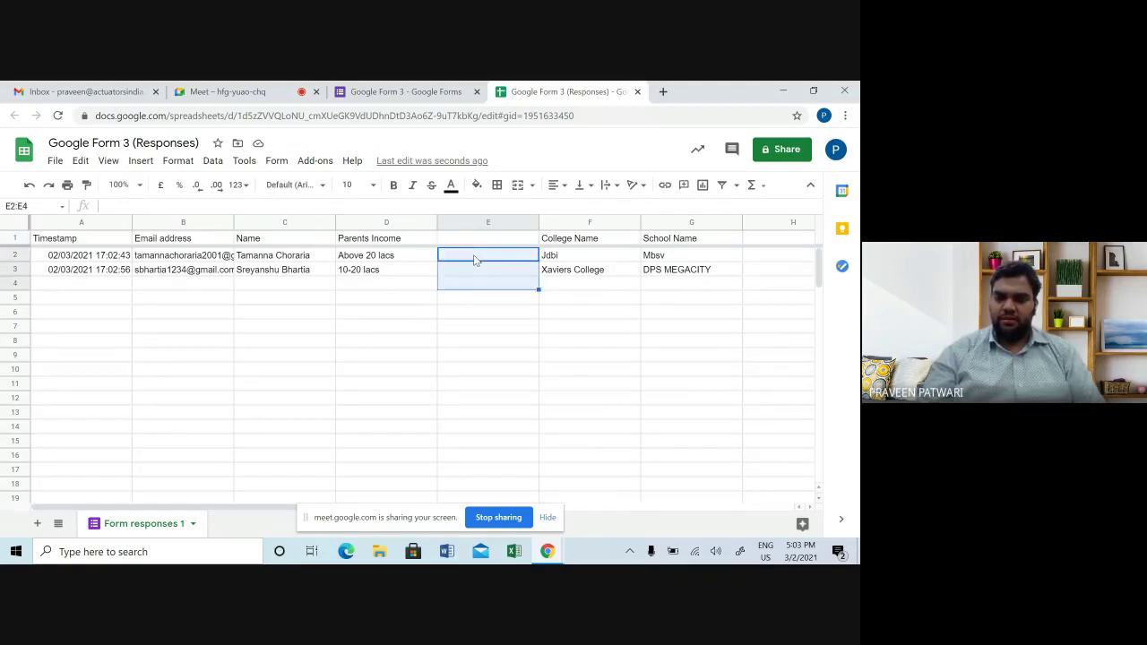
{"action": "left_click", "coordinate": [518, 184]}
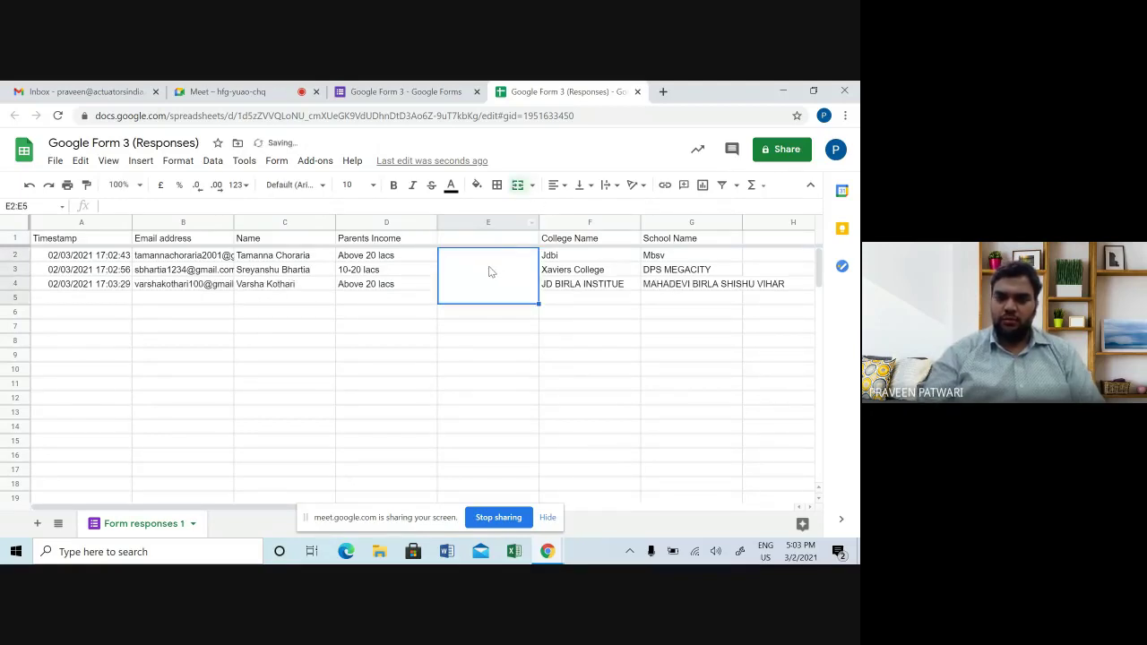
{"action": "type", "text": "Sec"}
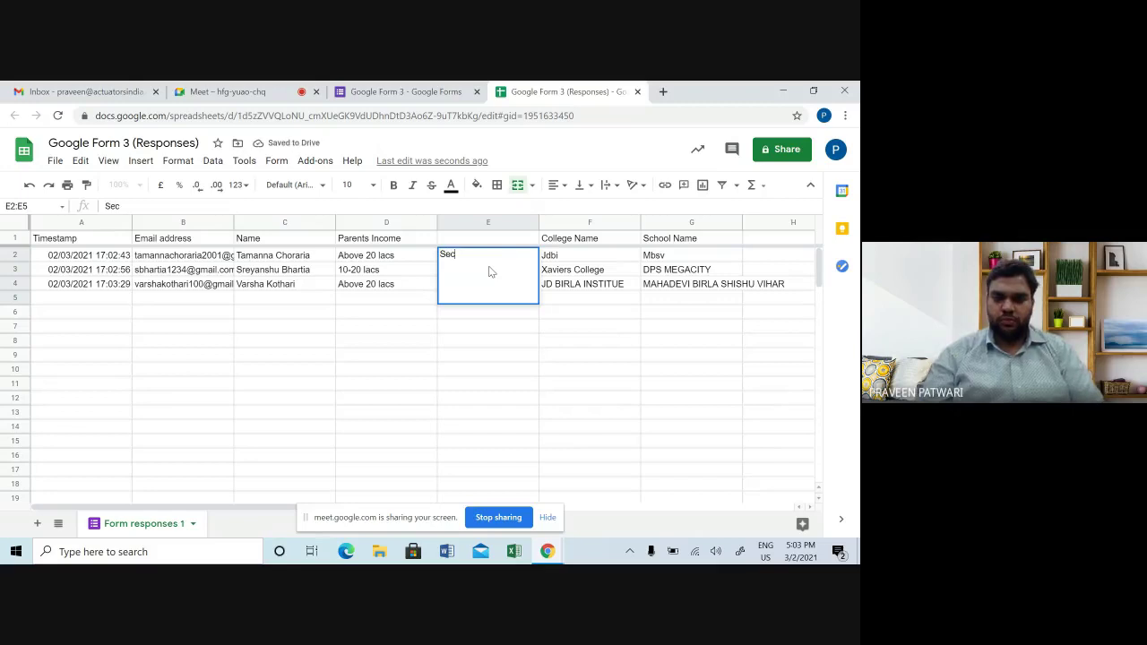
{"action": "type", "text": "tion 2"}
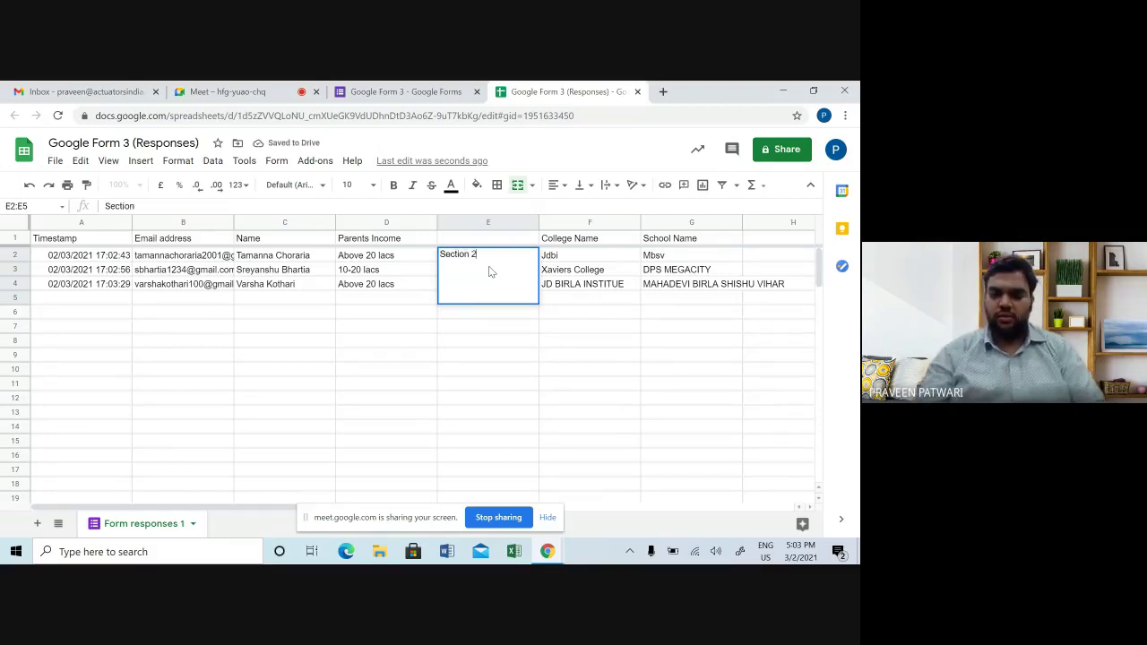
{"action": "key", "text": "Return"}
Step: Copy the Section 2 merged cell into column H and change it to Section 3
{"action": "key", "text": "ctrl+c"}
{"action": "key", "text": "Right"}
{"action": "key", "text": "Right"}
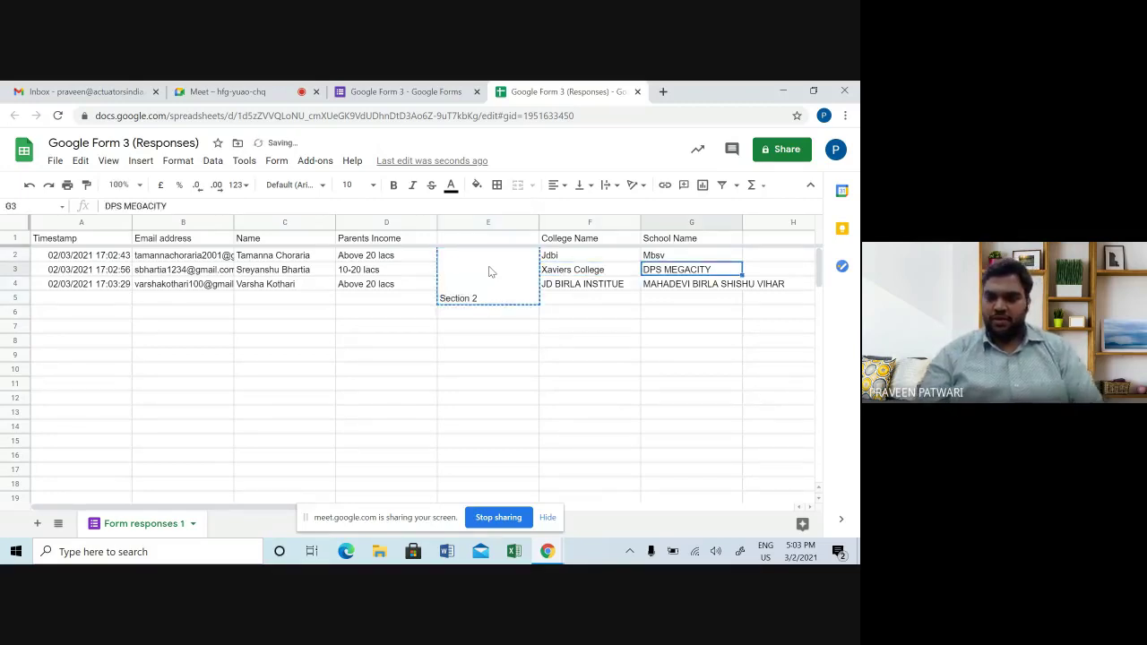
{"action": "key", "text": "Right"}
{"action": "key", "text": "ctrl+v"}
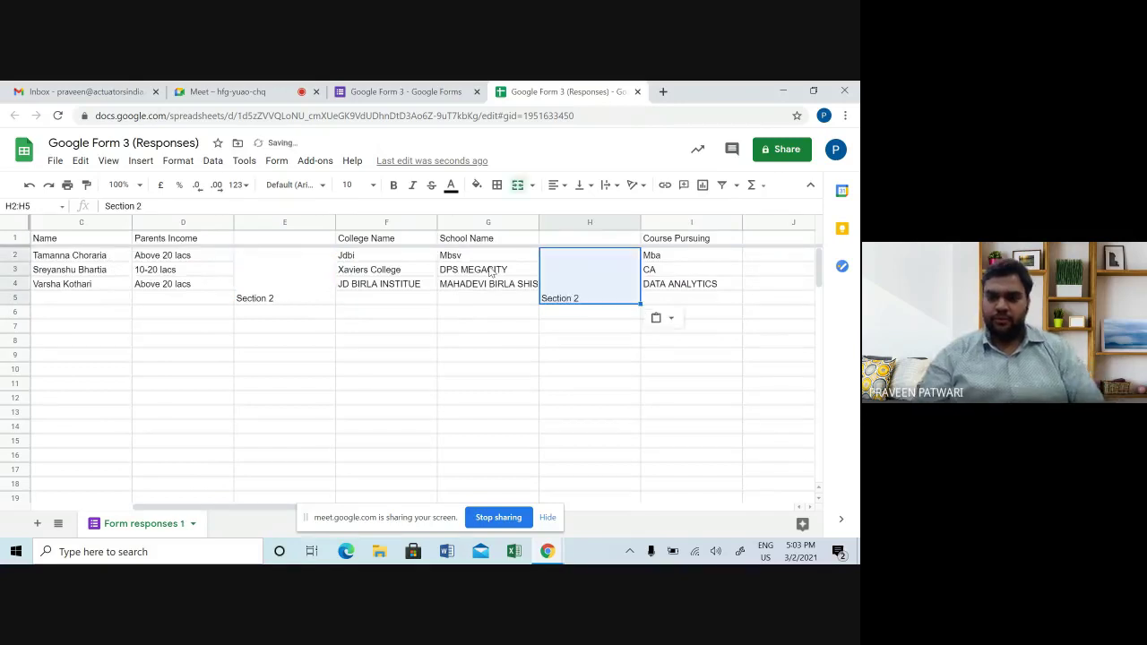
{"action": "left_click", "coordinate": [211, 205]}
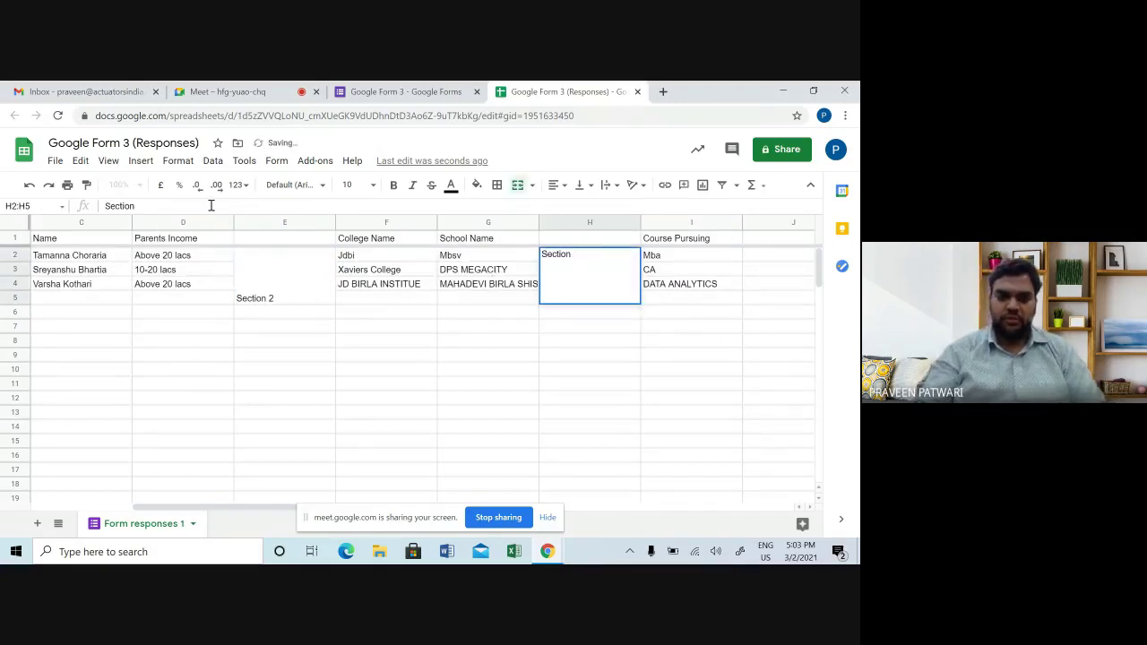
{"action": "type", "text": "3"}
{"action": "key", "text": "Return"}
{"action": "key", "text": "Left"}
{"action": "key", "text": "Left"}
{"action": "key", "text": "Left"}
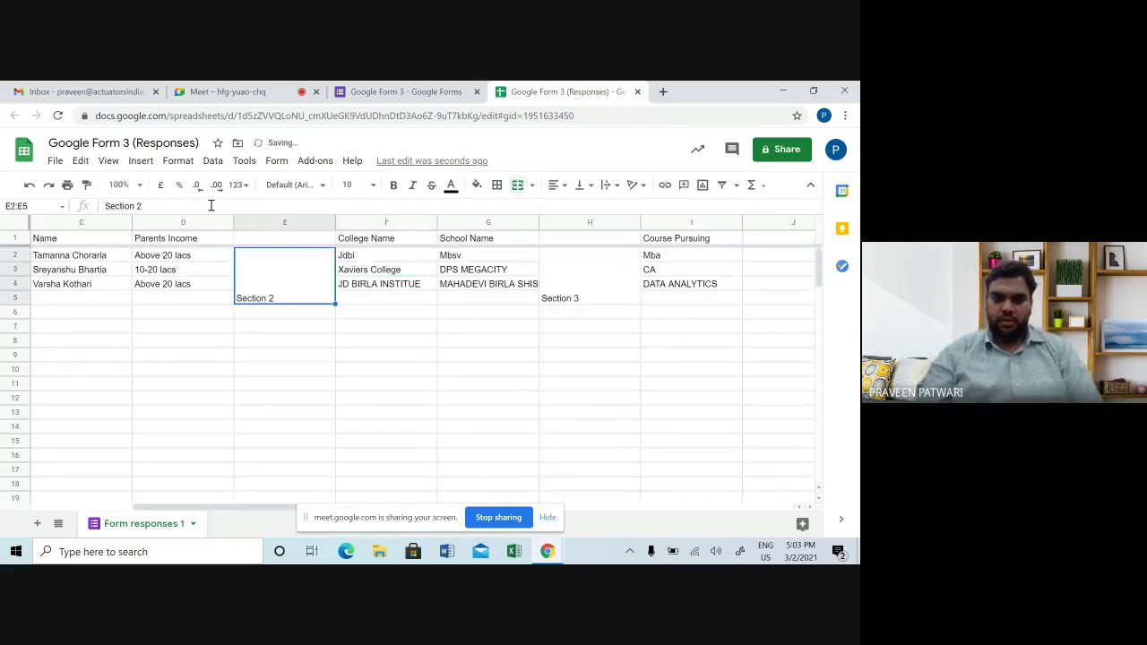
Step: Insert a column before Name, paste the label into C2:C5, and change it to Section 1
{"action": "left_click", "coordinate": [85, 224]}
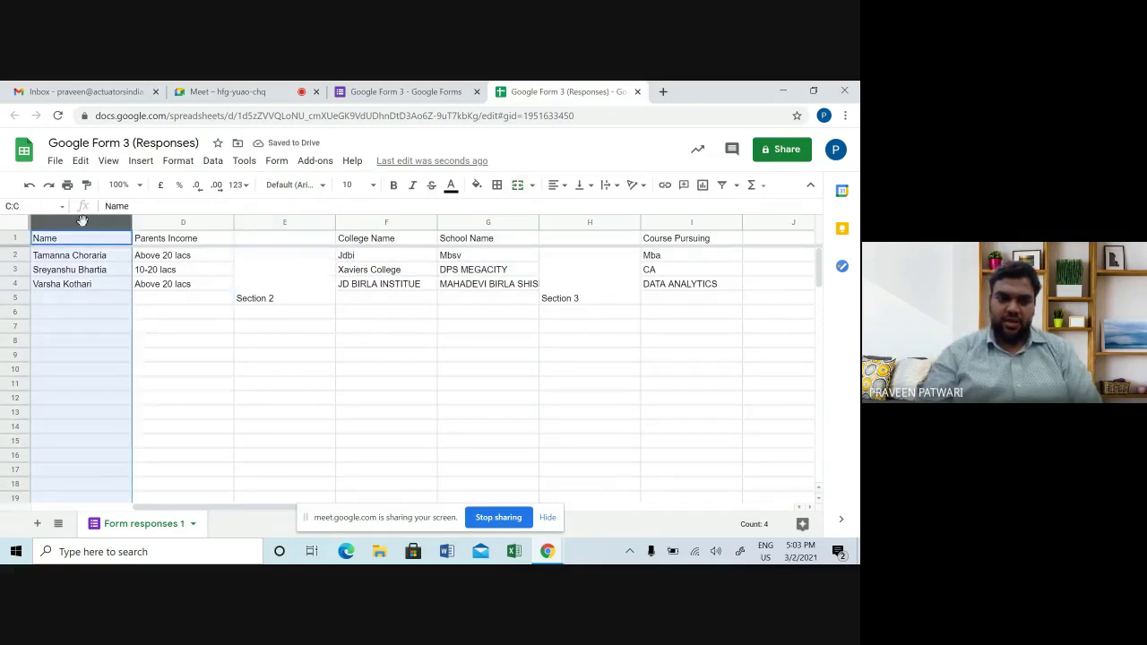
{"action": "right_click", "coordinate": [85, 224]}
{"action": "left_click", "coordinate": [122, 284]}
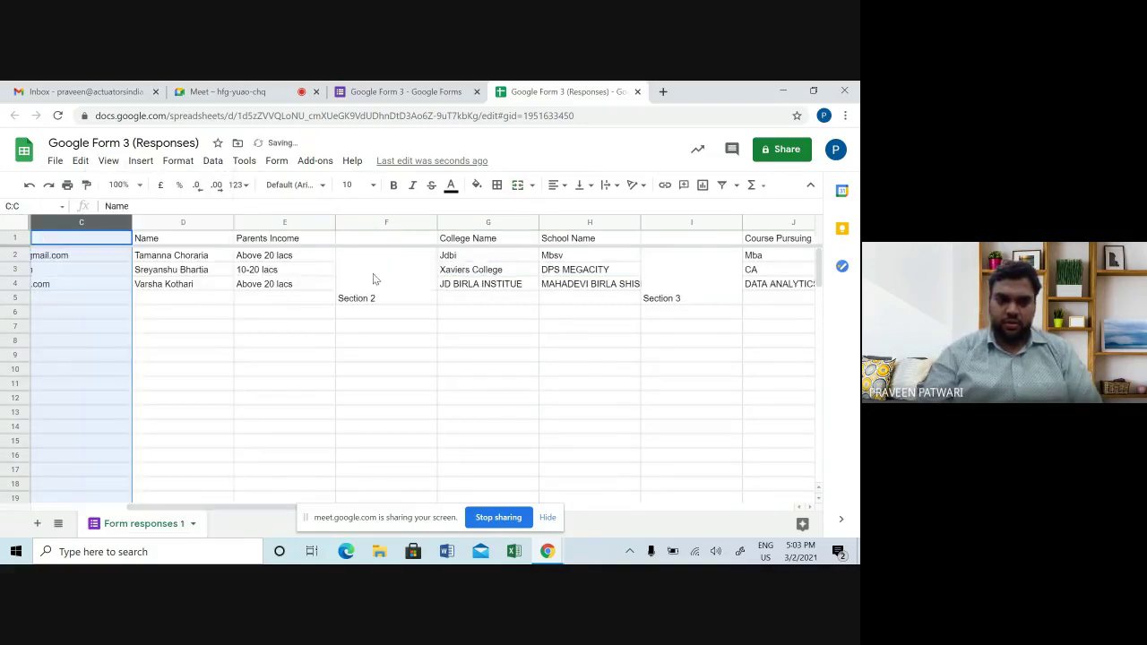
{"action": "left_click", "coordinate": [375, 278]}
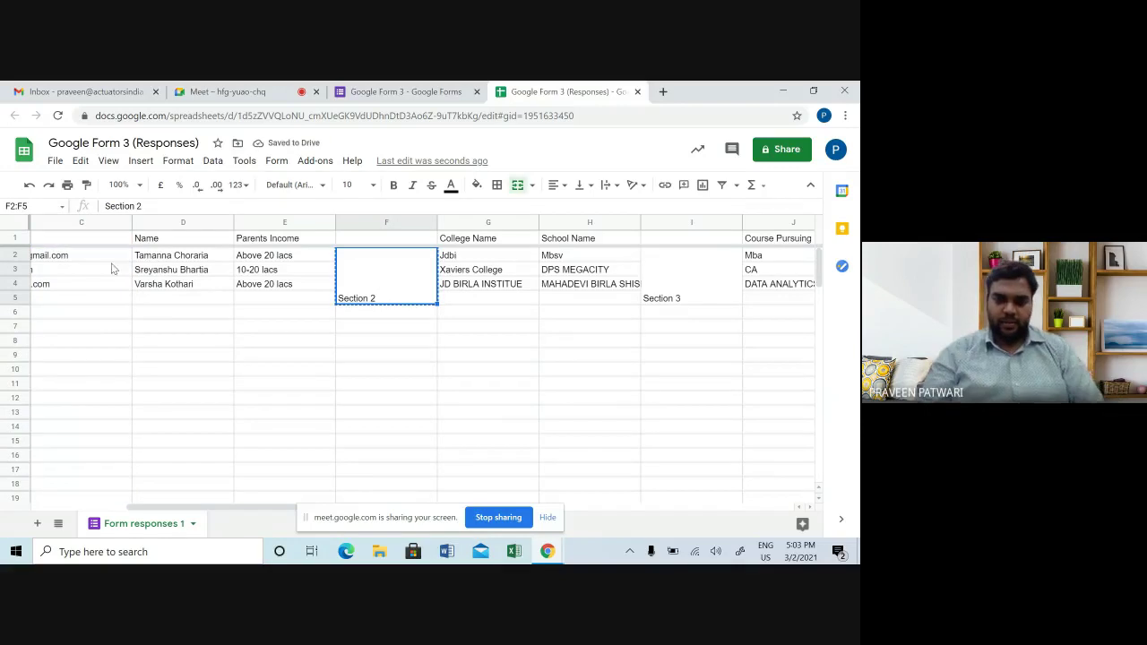
{"action": "left_click", "coordinate": [108, 258]}
{"action": "key", "text": "ctrl+v"}
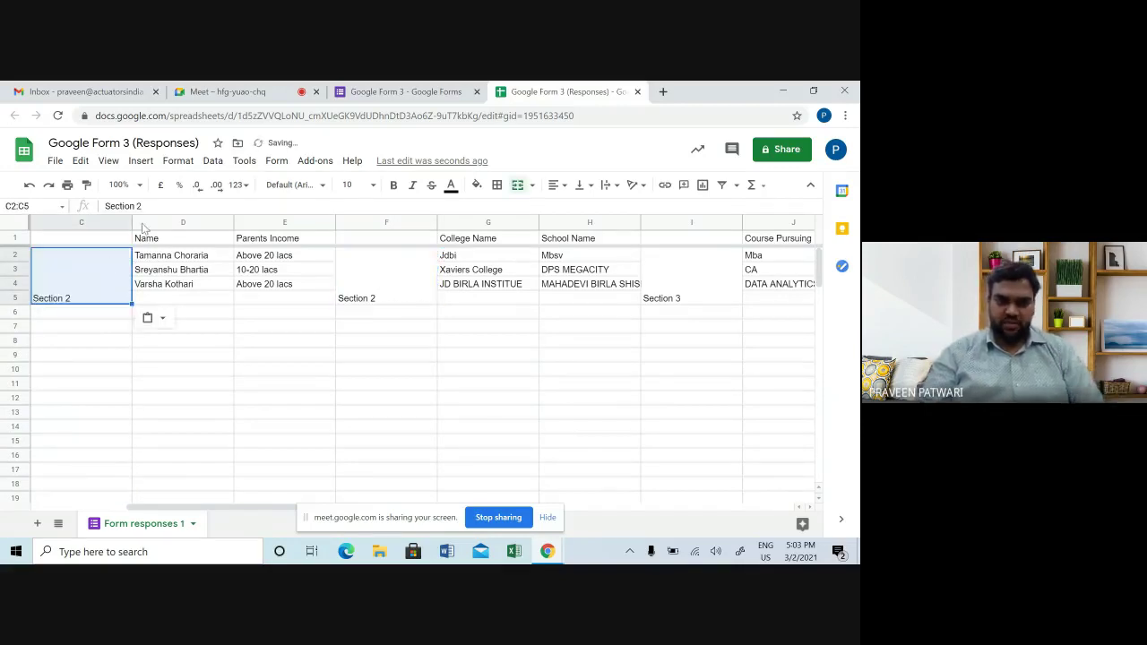
{"action": "left_click", "coordinate": [173, 208]}
{"action": "key", "text": "BackSpace"}
{"action": "key", "text": "BackSpace"}
{"action": "type", "text": "1"}
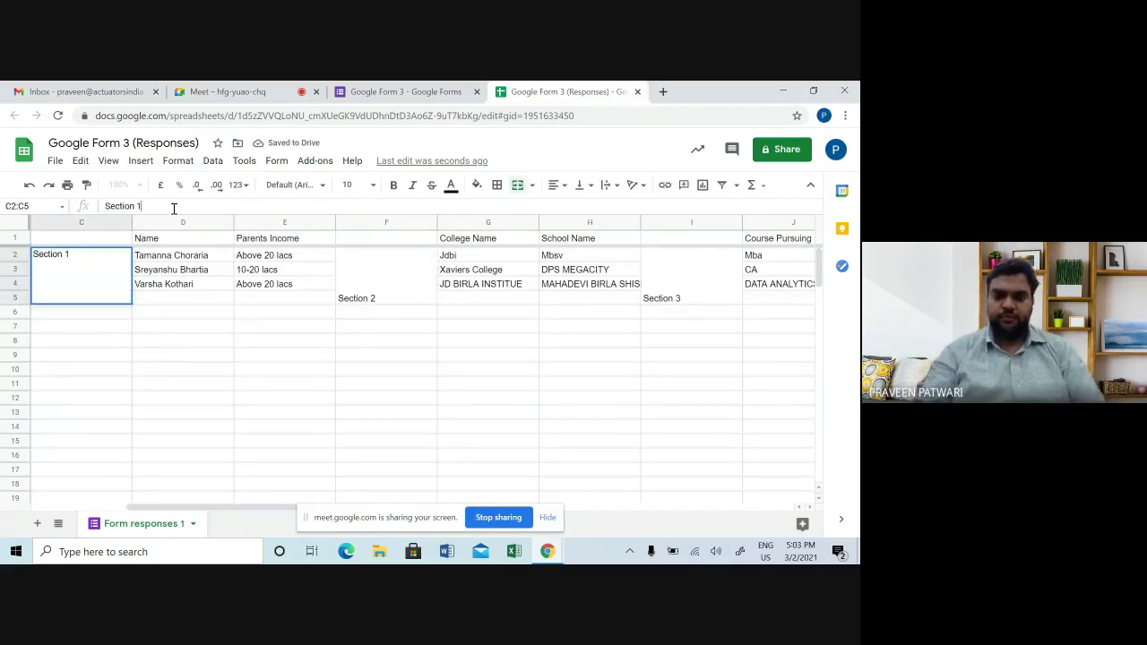
{"action": "key", "text": "Return"}
Step: Move around the sheet to check the Section 1, 2 and 3 labels
{"action": "key", "text": "Left"}
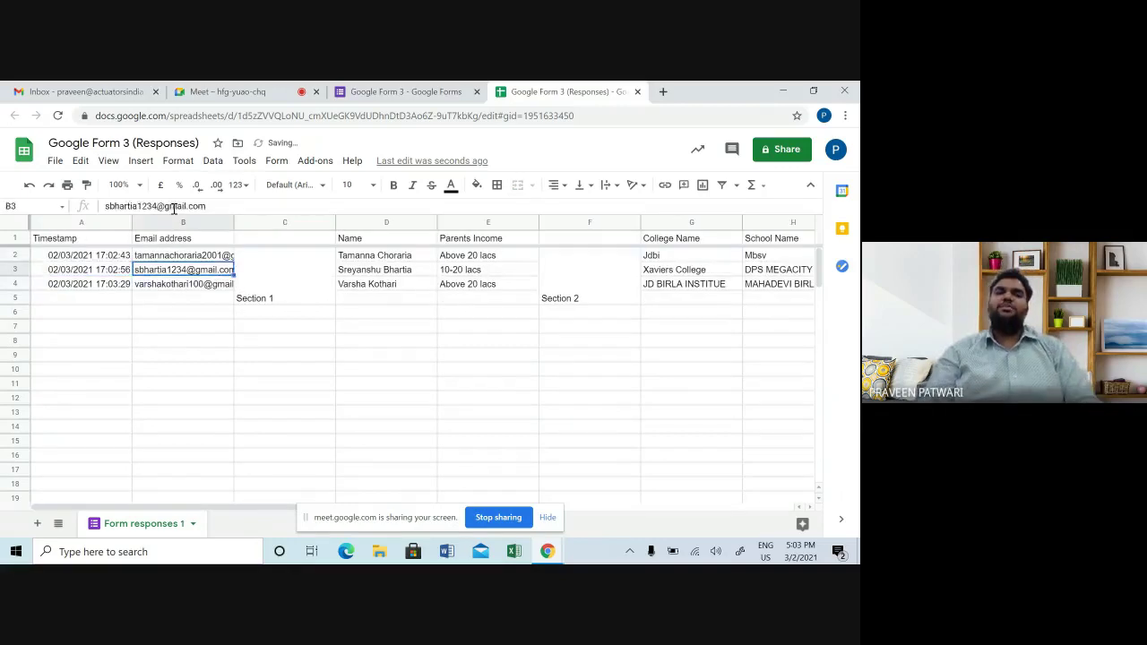
{"action": "key", "text": "Right"}
{"action": "key", "text": "Right"}
{"action": "key", "text": "Right"}
{"action": "key", "text": "Right"}
{"action": "key", "text": "Right"}
{"action": "key", "text": "Right"}
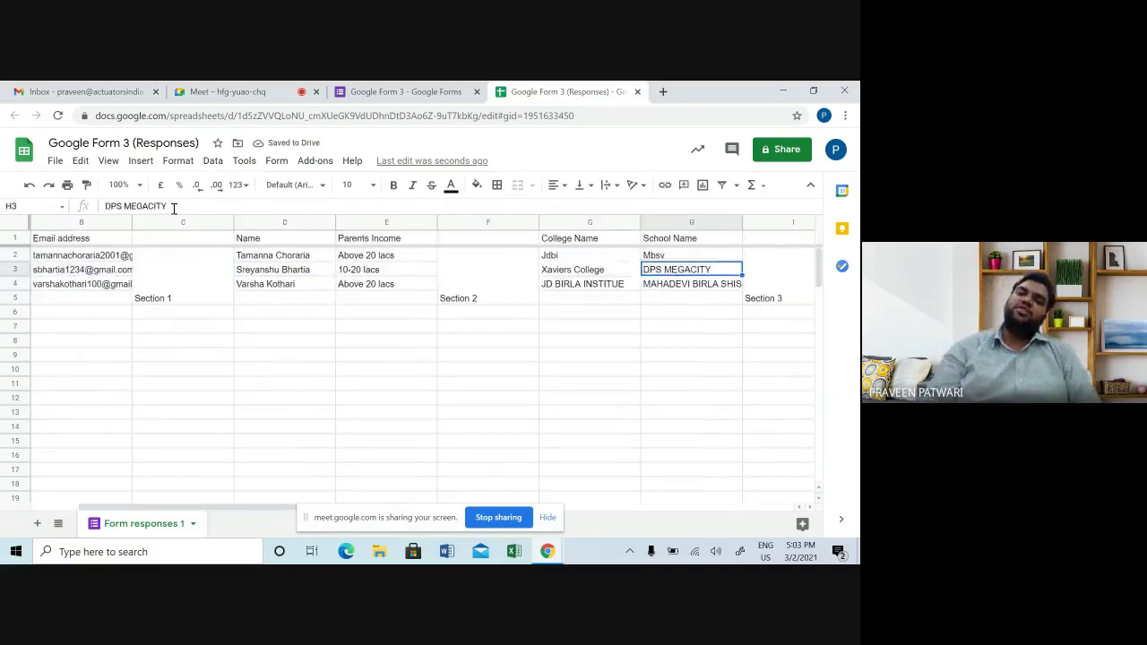
{"action": "key", "text": "Right"}
{"action": "key", "text": "Right"}
{"action": "key", "text": "Right"}
{"action": "key", "text": "Left"}
{"action": "key", "text": "Down"}
{"action": "key", "text": "Up"}
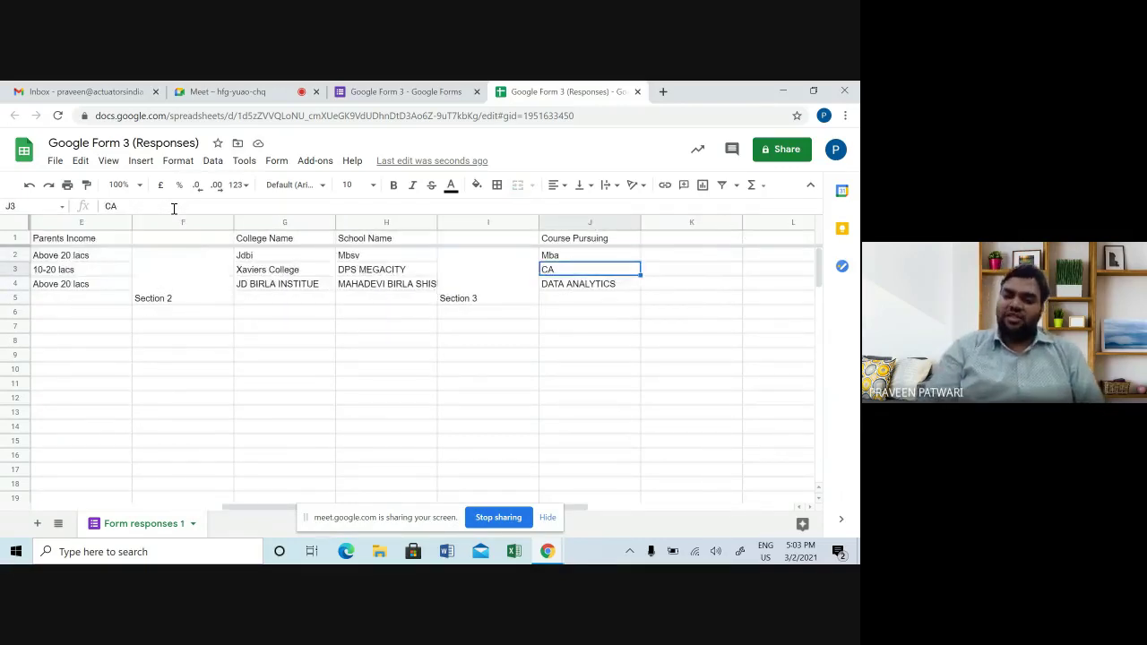
{"action": "key", "text": "Up"}
{"action": "key", "text": "Down"}
{"action": "key", "text": "Down"}
{"action": "key", "text": "Down"}
{"action": "key", "text": "Left"}
{"action": "key", "text": "Left"}
{"action": "key", "text": "Left"}
{"action": "key", "text": "Left"}
{"action": "key", "text": "Left"}
{"action": "key", "text": "Left"}
{"action": "key", "text": "Left"}
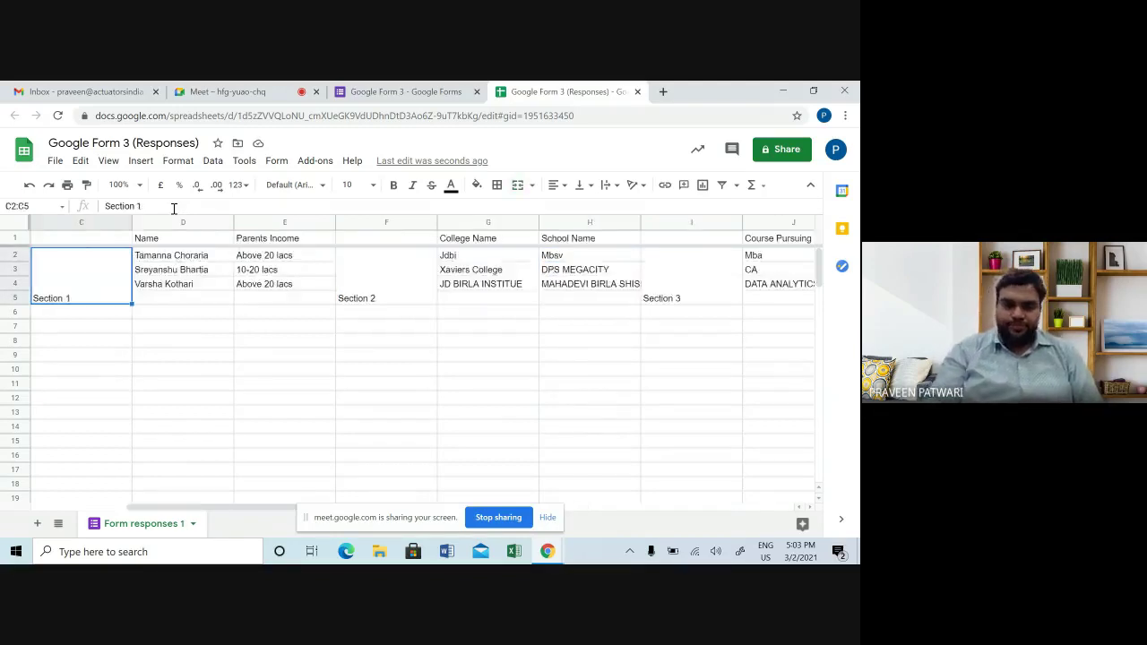
{"action": "key", "text": "Left"}
{"action": "key", "text": "Right"}
{"action": "key", "text": "Right"}
{"action": "key", "text": "Left"}
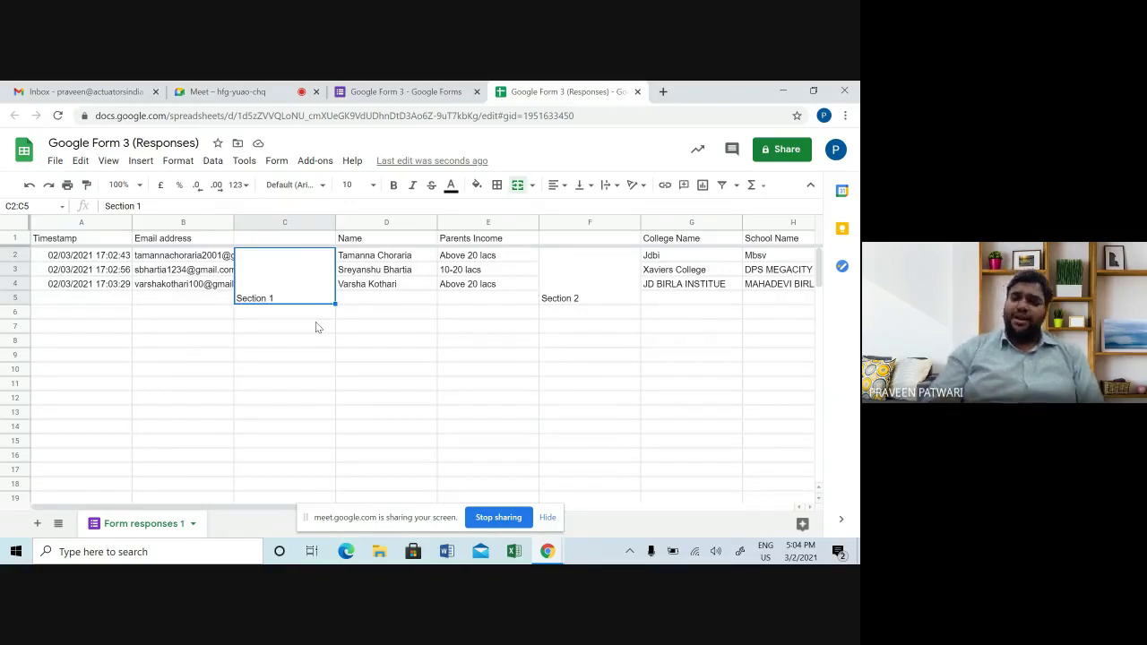
{"action": "left_click", "coordinate": [403, 91]}
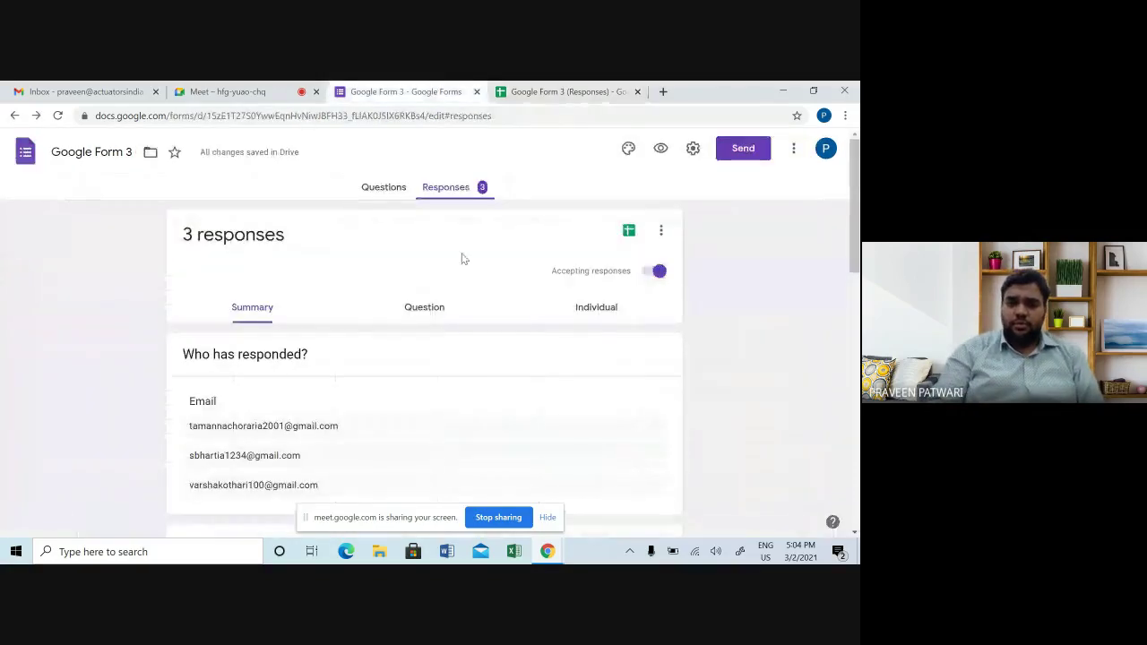
{"action": "mouse_move", "coordinate": [853, 195]}
{"action": "left_mouse_down"}
{"action": "mouse_move", "coordinate": [853, 322]}
{"action": "mouse_move", "coordinate": [833, 396]}
{"action": "mouse_move", "coordinate": [829, 367]}
{"action": "left_mouse_up"}
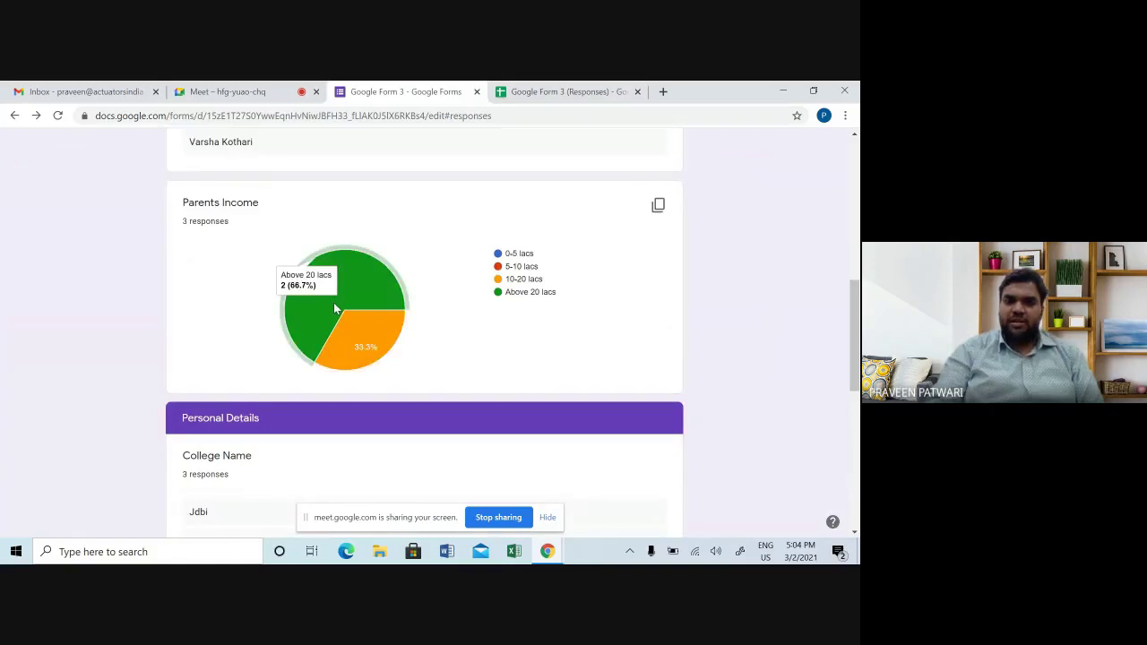
{"action": "mouse_move", "coordinate": [358, 345]}
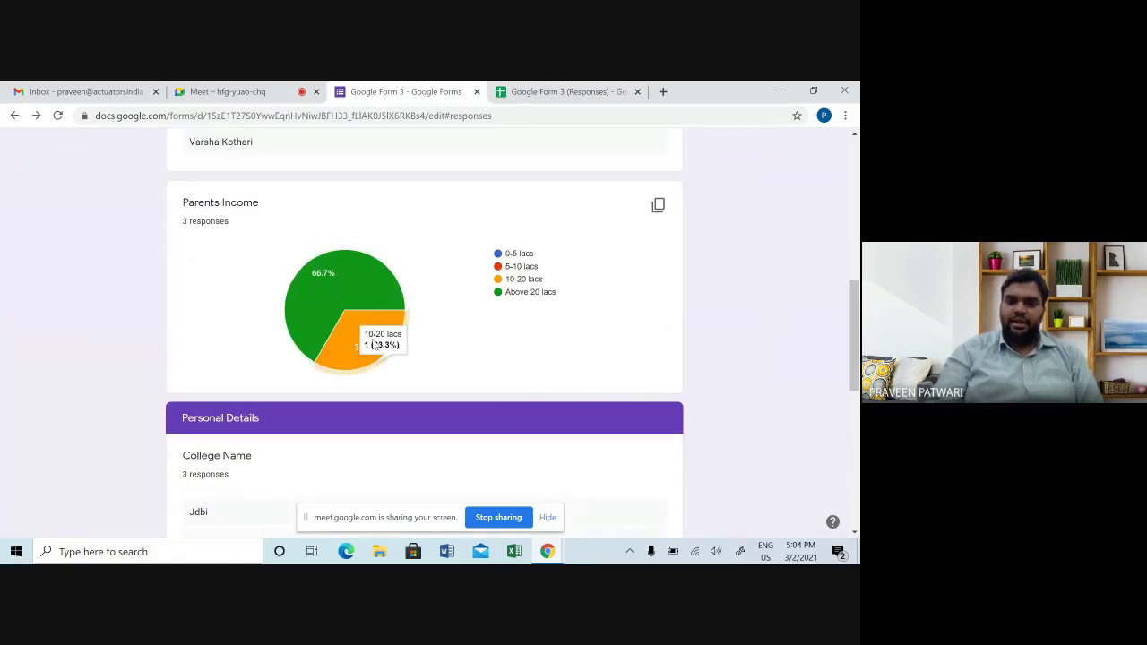
{"action": "left_click_drag", "start_coordinate": [854, 333], "coordinate": [854, 418]}
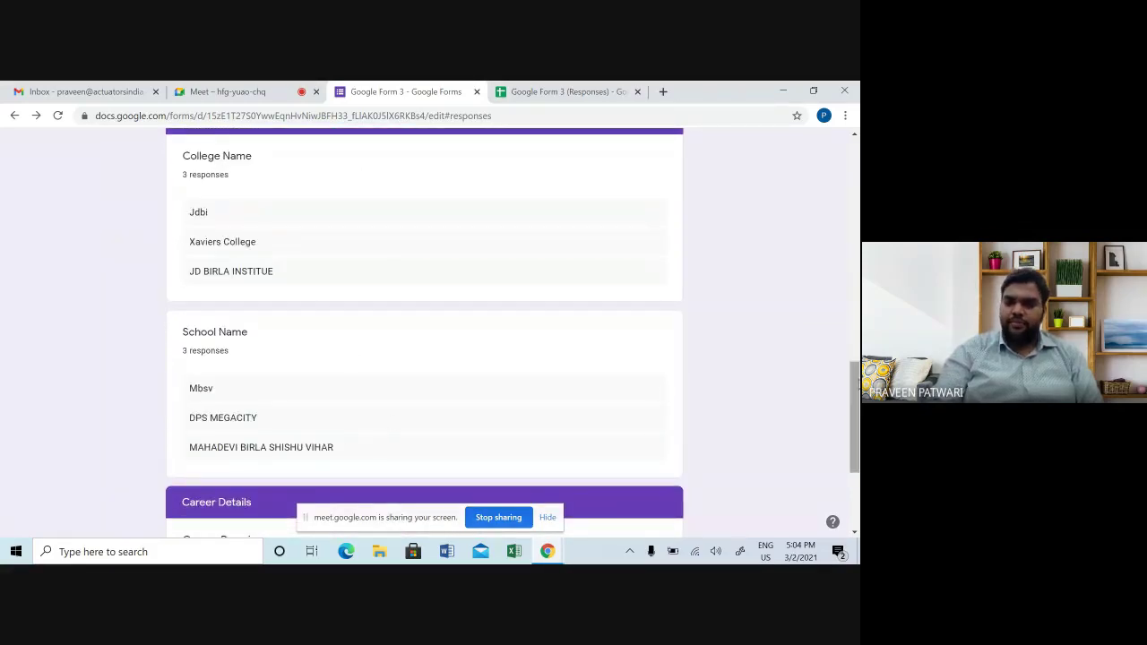
{"action": "mouse_move", "coordinate": [853, 395]}
{"action": "left_mouse_down"}
{"action": "mouse_move", "coordinate": [854, 450]}
{"action": "mouse_move", "coordinate": [854, 258]}
{"action": "left_mouse_up"}
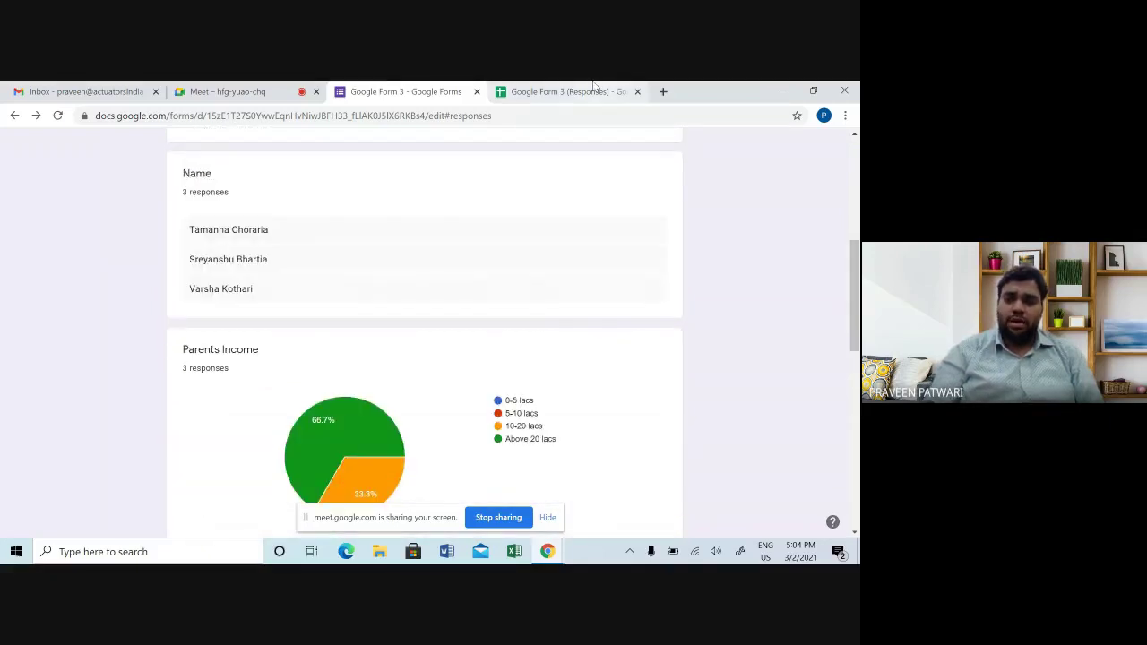
{"action": "left_click", "coordinate": [592, 85]}
Step: Step through column J's Course Pursuing cells: Mba, CA and DATA ANALYTICS
{"action": "left_click", "coordinate": [628, 391]}
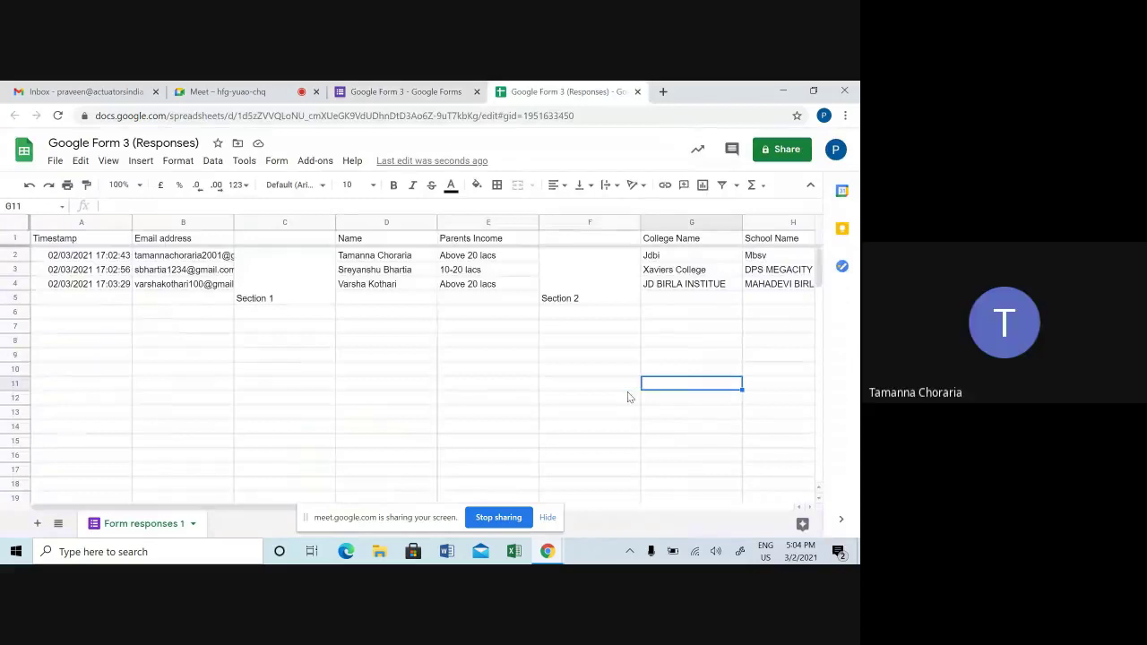
{"action": "key", "text": "Right"}
{"action": "key", "text": "Right"}
{"action": "key", "text": "Right"}
{"action": "key", "text": "Left"}
{"action": "key", "text": "Left"}
{"action": "key", "text": "Left"}
{"action": "key", "text": "Left"}
{"action": "key", "text": "Up"}
{"action": "key", "text": "Up"}
{"action": "key", "text": "Up"}
{"action": "key", "text": "Up"}
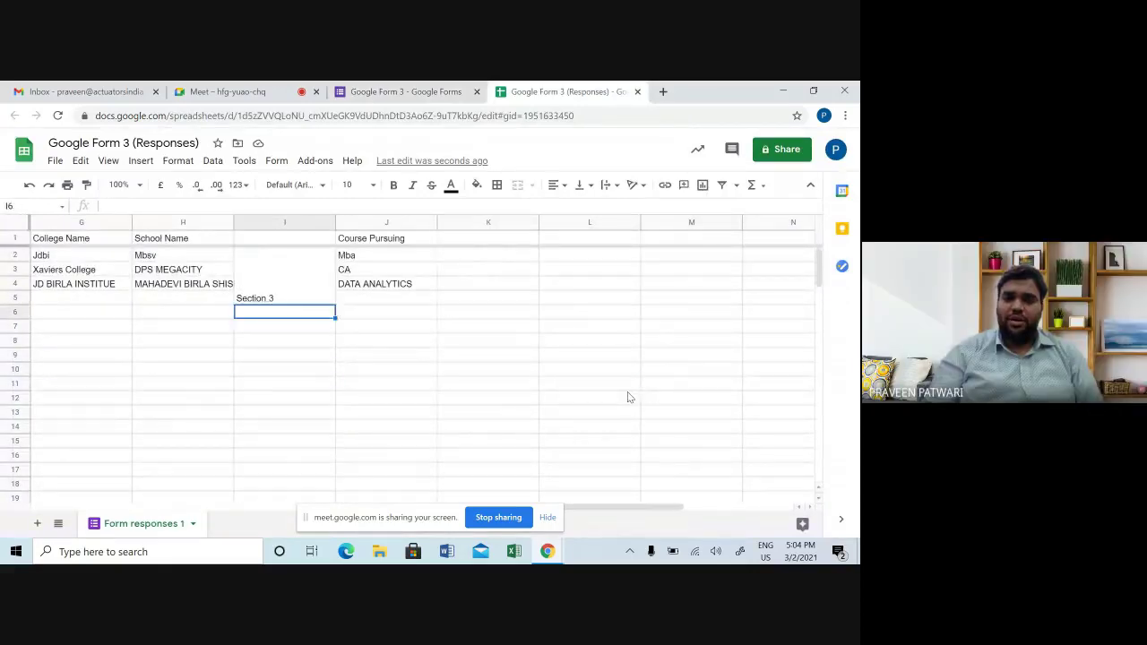
{"action": "key", "text": "Up"}
{"action": "key", "text": "Up"}
{"action": "key", "text": "Up"}
{"action": "key", "text": "Right"}
{"action": "key", "text": "Down"}
{"action": "key", "text": "Down"}
{"action": "key", "text": "Down"}
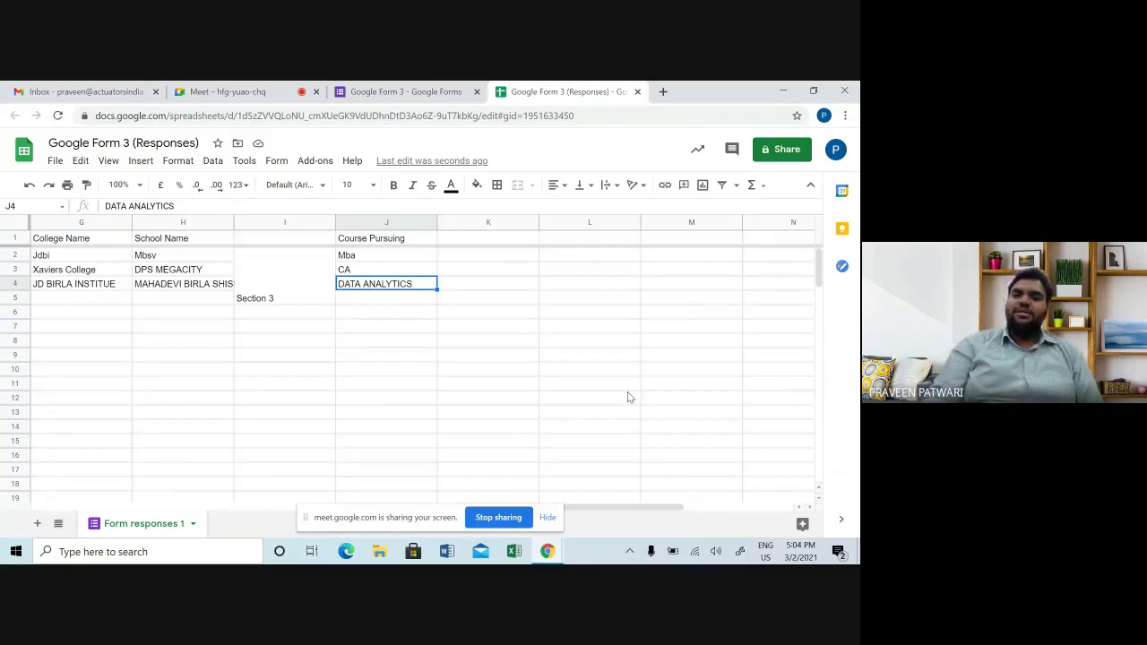
{"action": "key", "text": "Up"}
{"action": "key", "text": "Up"}
{"action": "key", "text": "Down"}
{"action": "key", "text": "Down"}
{"action": "key", "text": "Up"}
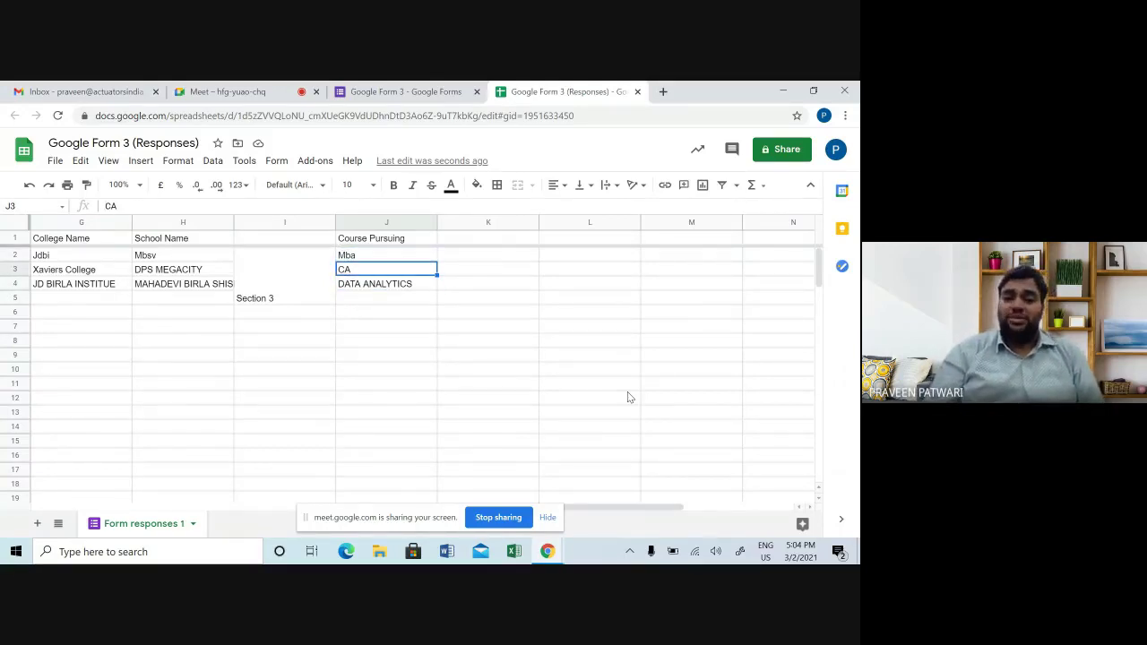
{"action": "key", "text": "Up"}
{"action": "key", "text": "Down"}
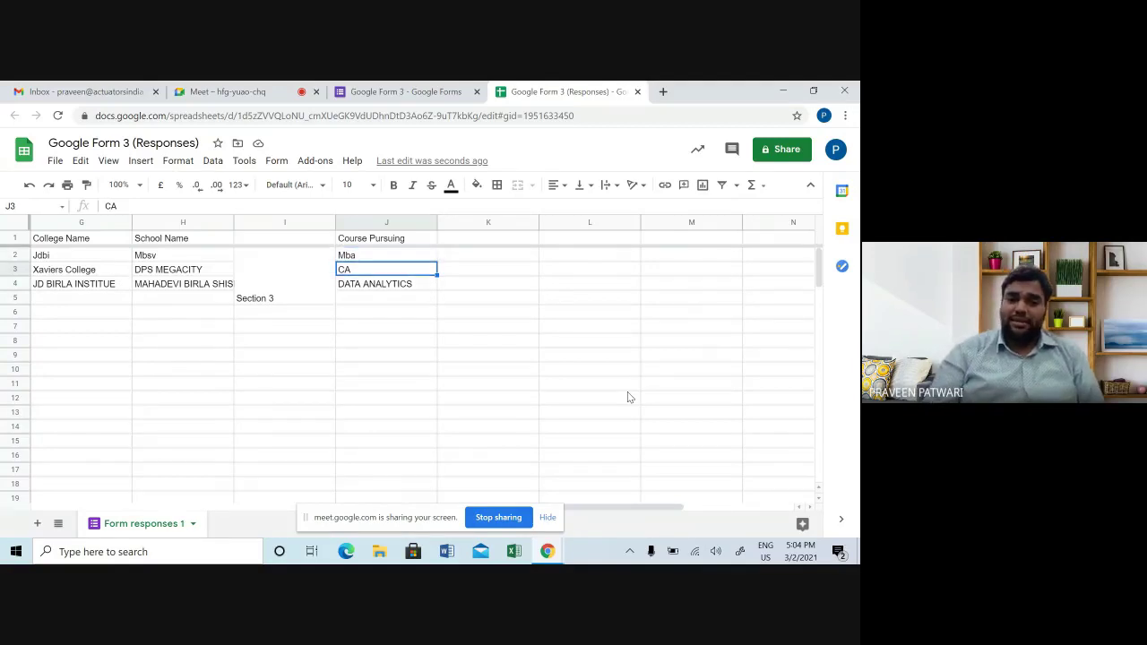
{"action": "key", "text": "Right"}
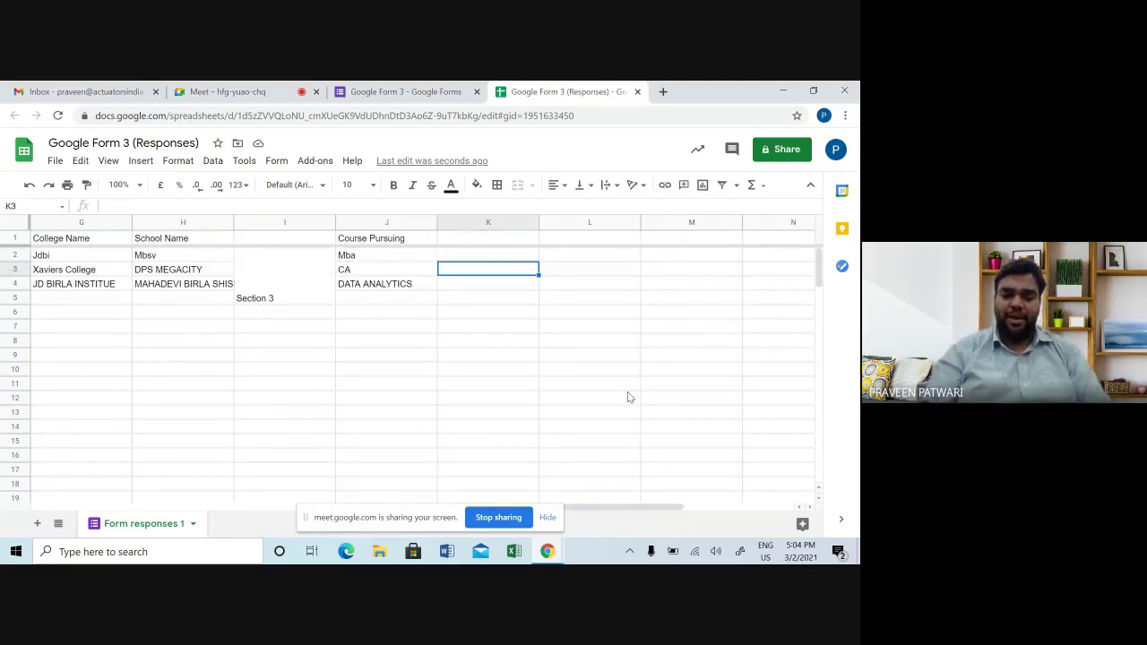
{"action": "type", "text": "MBA"}
{"action": "key", "text": "Return"}
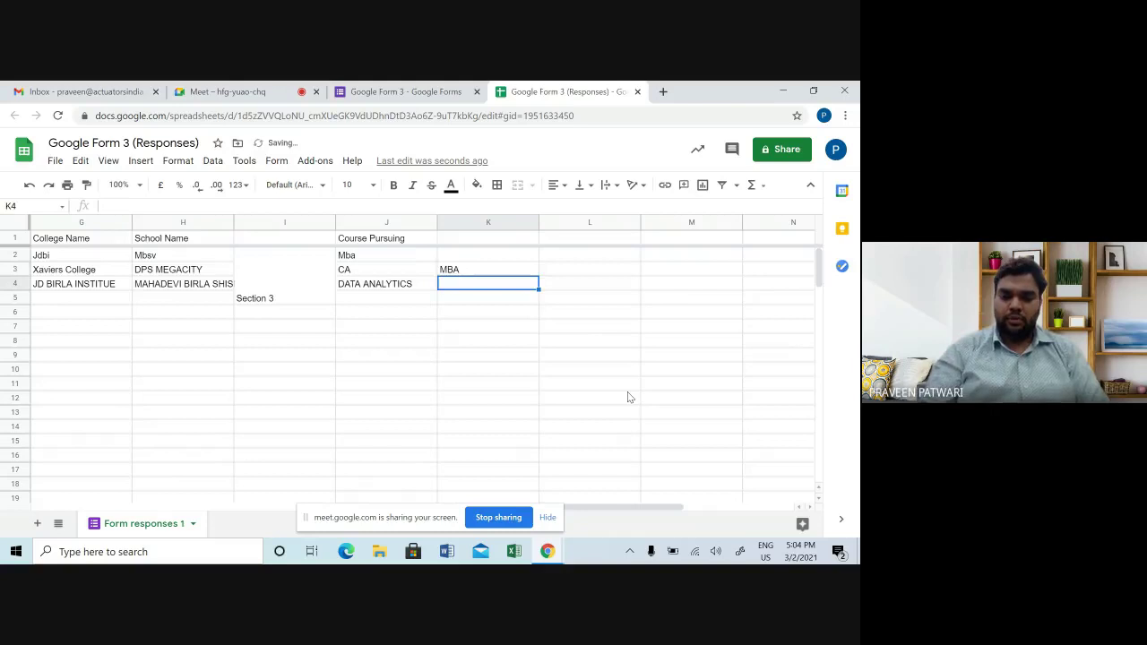
{"action": "type", "text": "mba"}
{"action": "key", "text": "Return"}
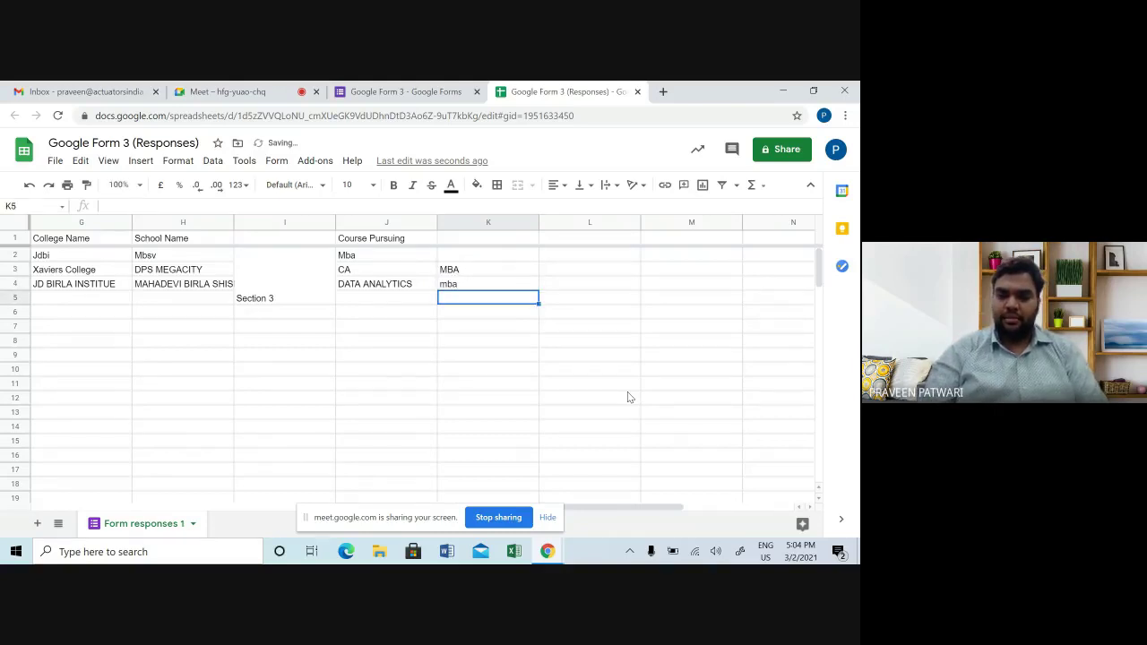
{"action": "type", "text": "mBA"}
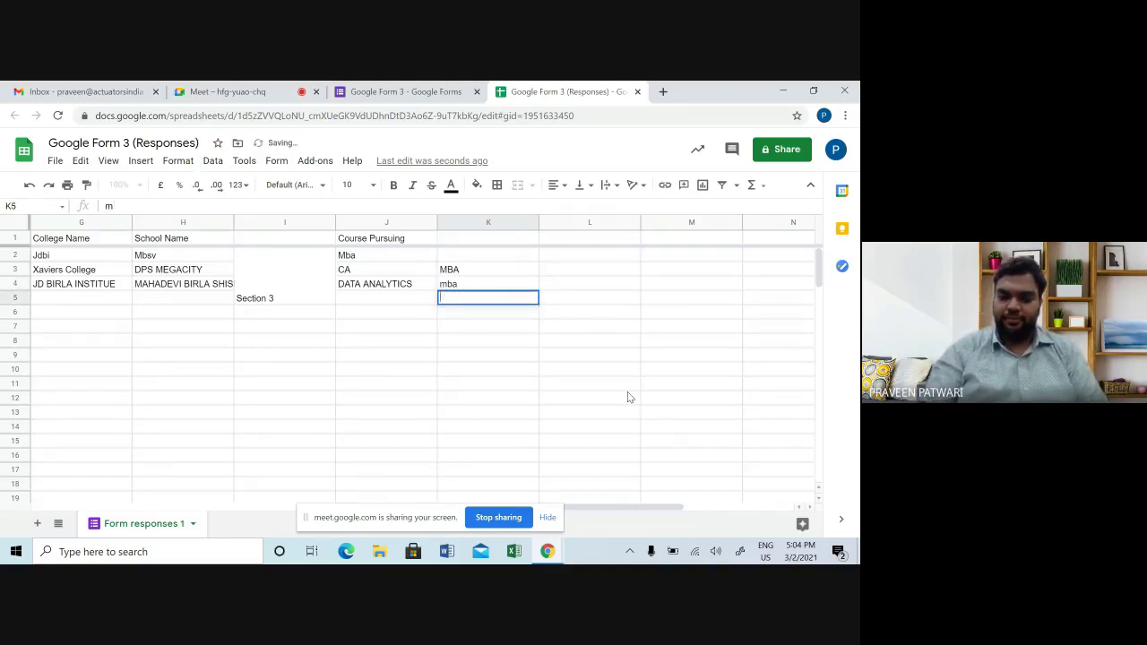
{"action": "key", "text": "Return"}
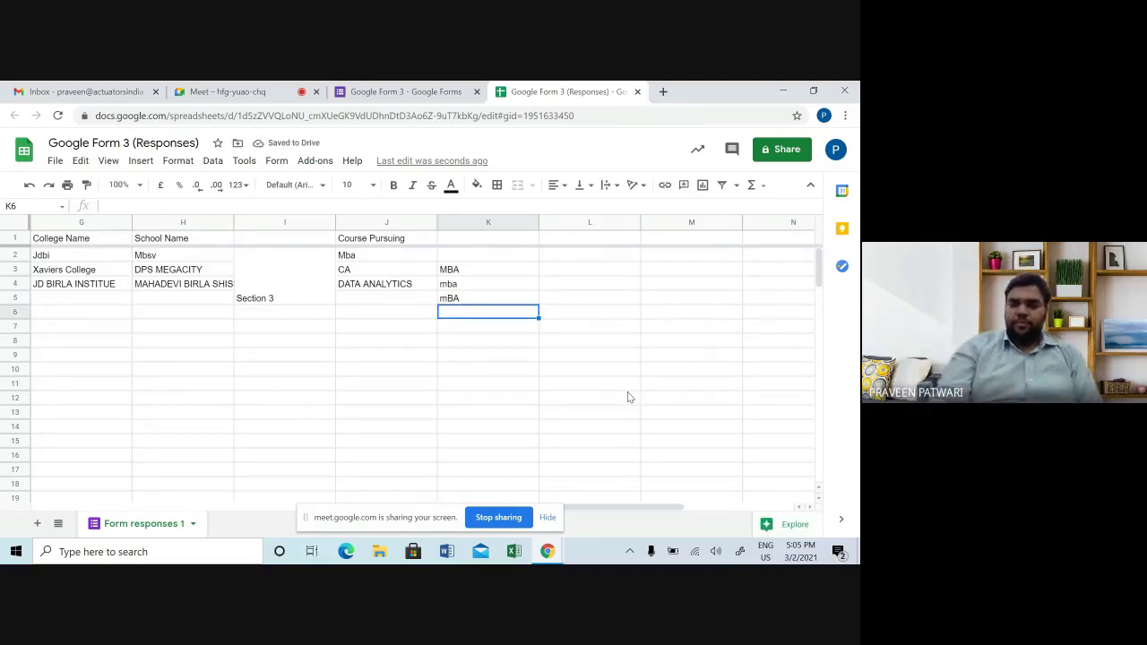
{"action": "key", "text": "Up"}
{"action": "key", "text": "Up"}
{"action": "key", "text": "Up"}
{"action": "key", "text": "shift+Down"}
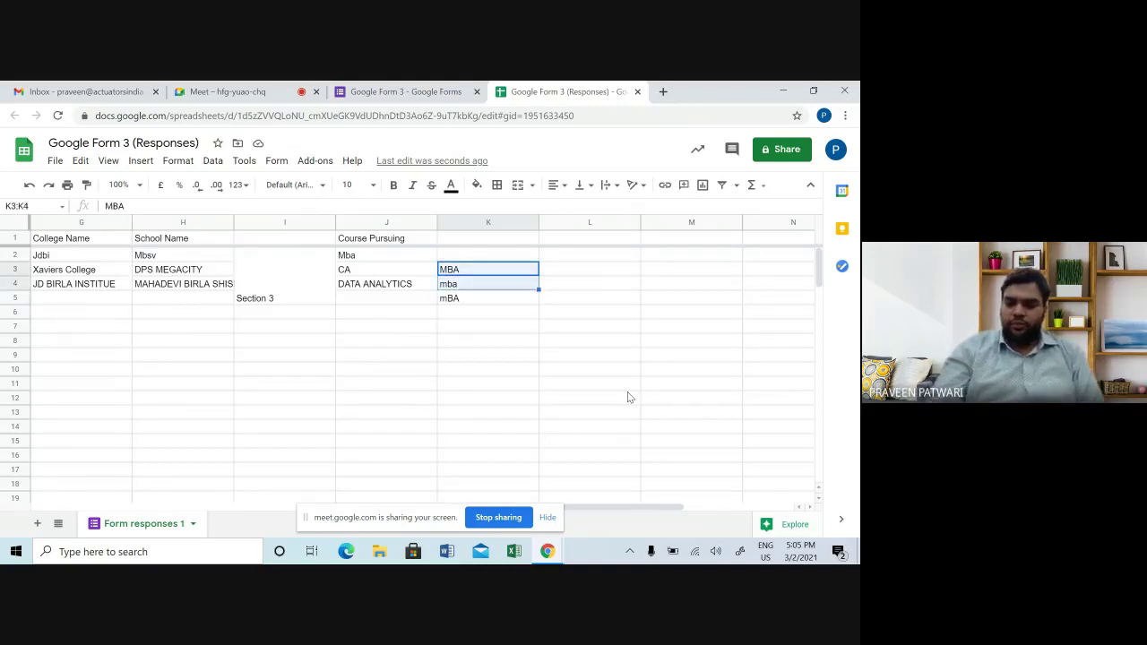
{"action": "key", "text": "shift+Down"}
{"action": "key", "text": "Delete"}
{"action": "key", "text": "Home"}
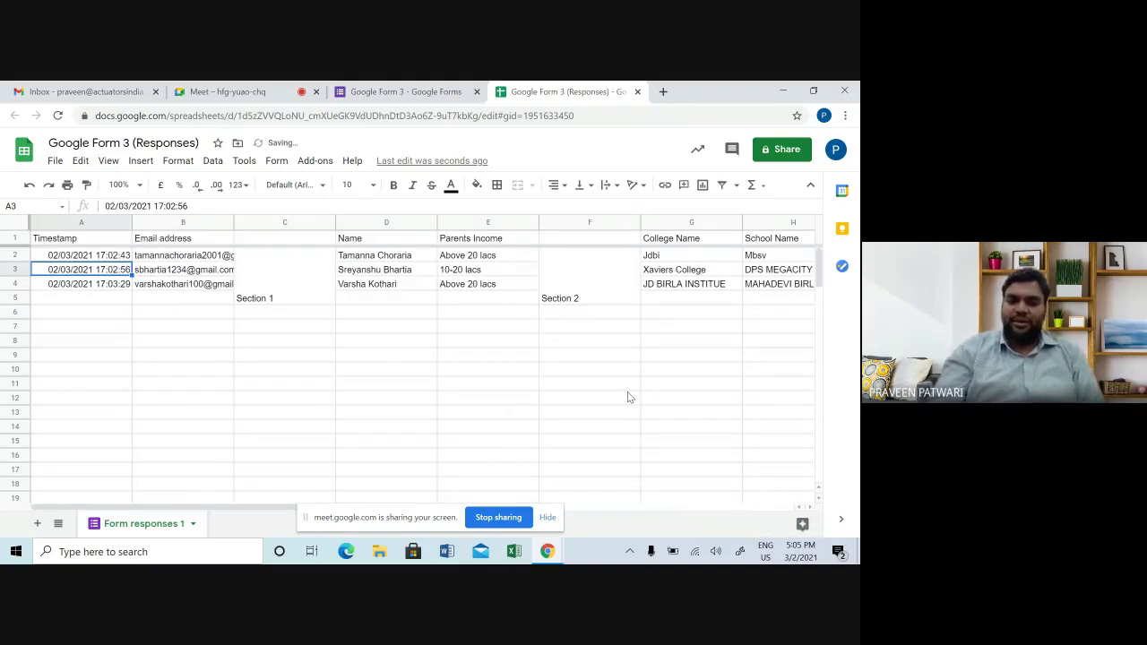
{"action": "key", "text": "Right"}
{"action": "key", "text": "Right"}
{"action": "key", "text": "Right"}
{"action": "key", "text": "Right"}
{"action": "key", "text": "Right"}
{"action": "key", "text": "Right"}
{"action": "key", "text": "Left"}
{"action": "key", "text": "Left"}
{"action": "key", "text": "Left"}
{"action": "key", "text": "Left"}
{"action": "key", "text": "Left"}
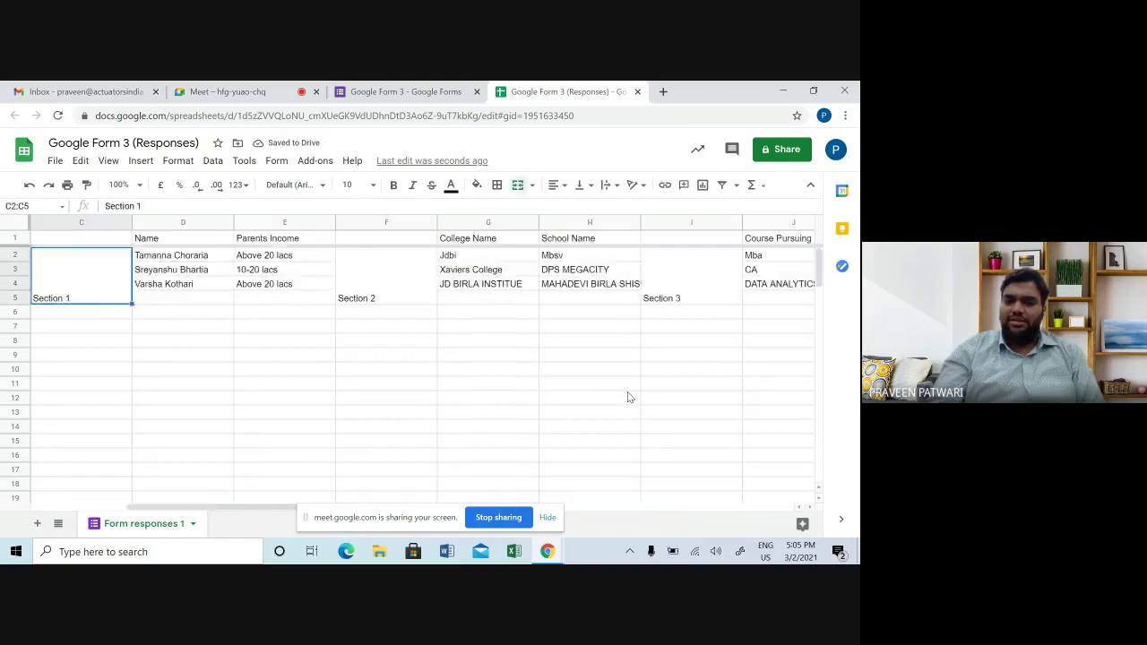
{"action": "key", "text": "Home"}
{"action": "key", "text": "Right"}
{"action": "key", "text": "Right"}
{"action": "key", "text": "Right"}
{"action": "key", "text": "Right"}
{"action": "key", "text": "Right"}
{"action": "key", "text": "Right"}
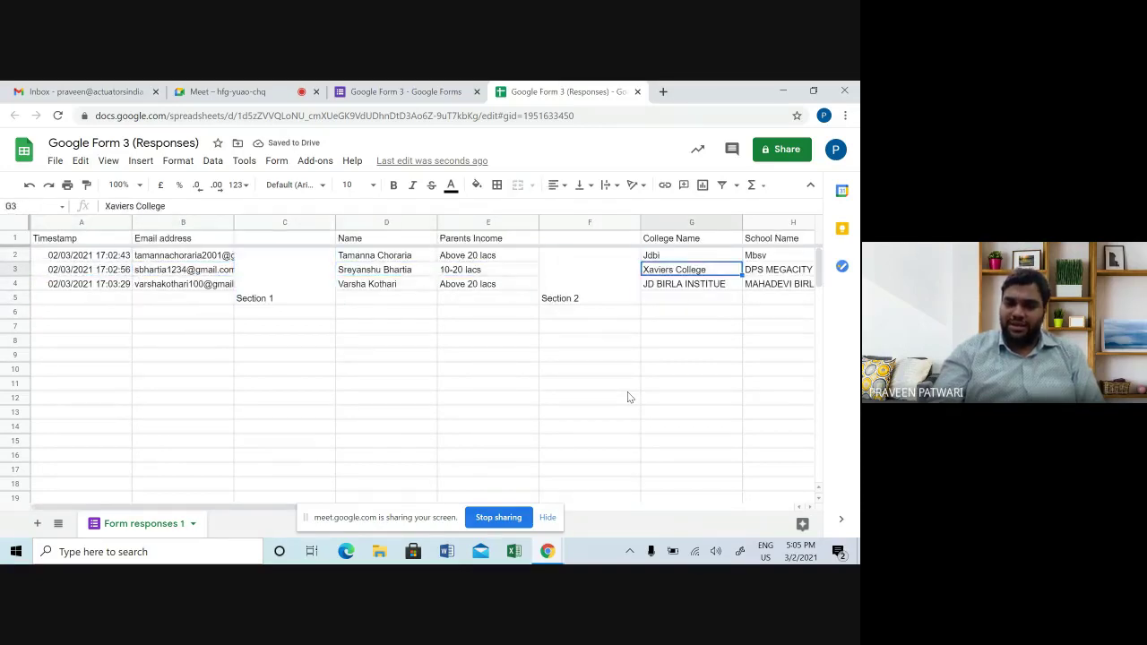
{"action": "key", "text": "Right"}
{"action": "key", "text": "Right"}
{"action": "key", "text": "Right"}
{"action": "key", "text": "Right"}
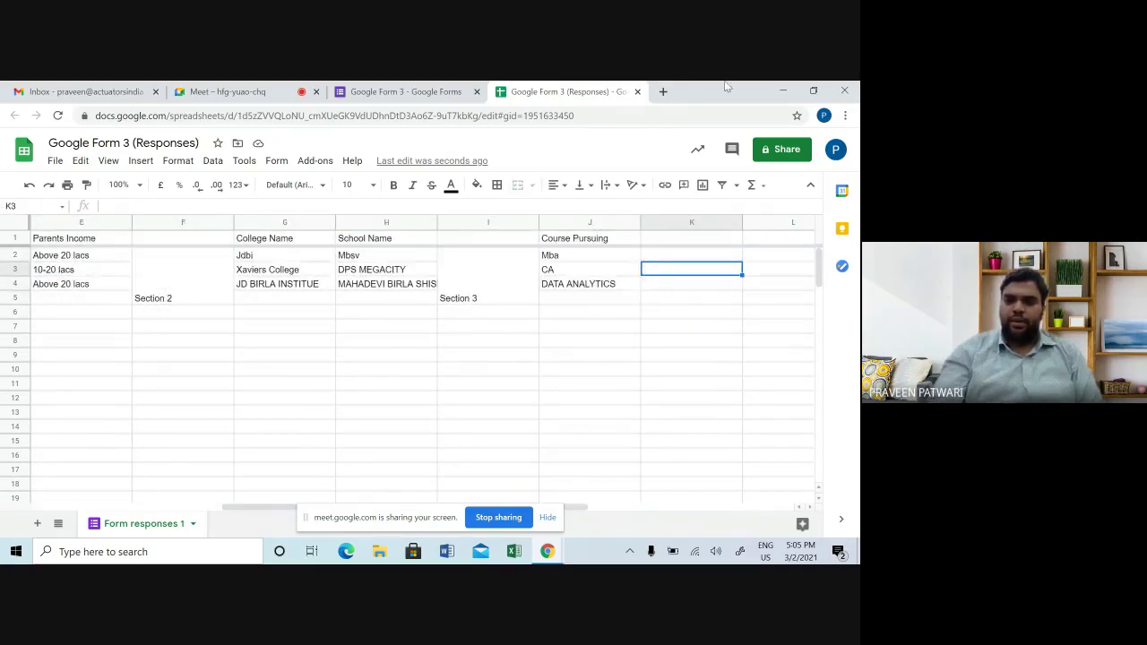
Step: Show Google Form 3's questions and collapse and expand Section 1 several times
{"action": "left_click", "coordinate": [473, 90]}
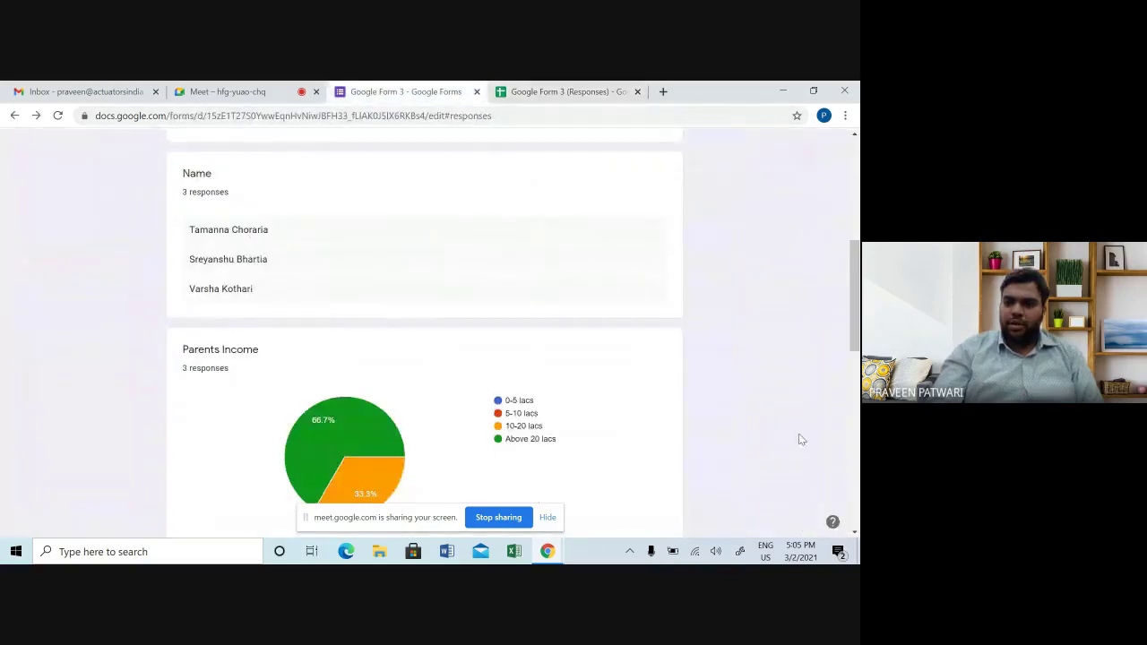
{"action": "scroll", "coordinate": [372, 204], "scroll_direction": "up", "scroll_amount": 5}
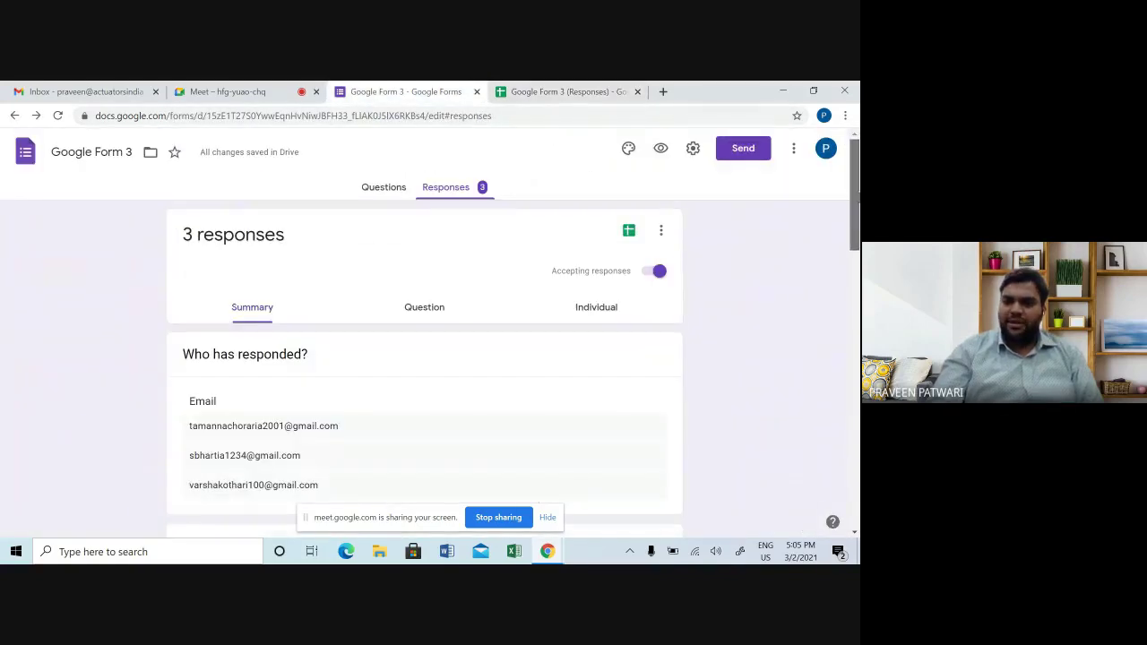
{"action": "left_click", "coordinate": [380, 189]}
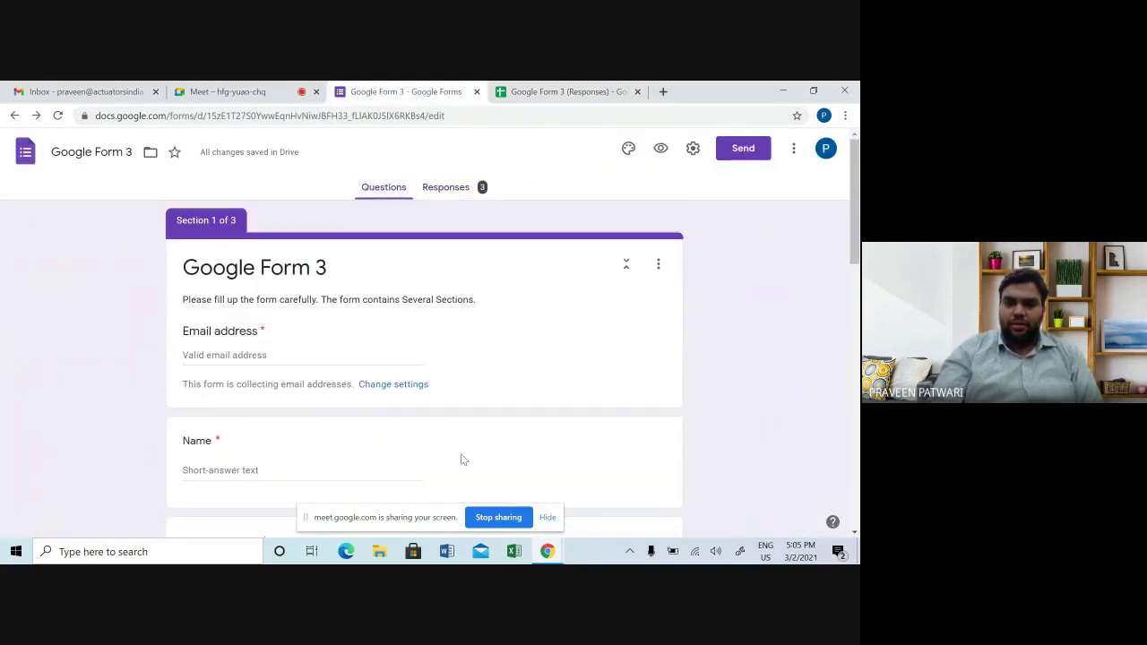
{"action": "left_click", "coordinate": [626, 265]}
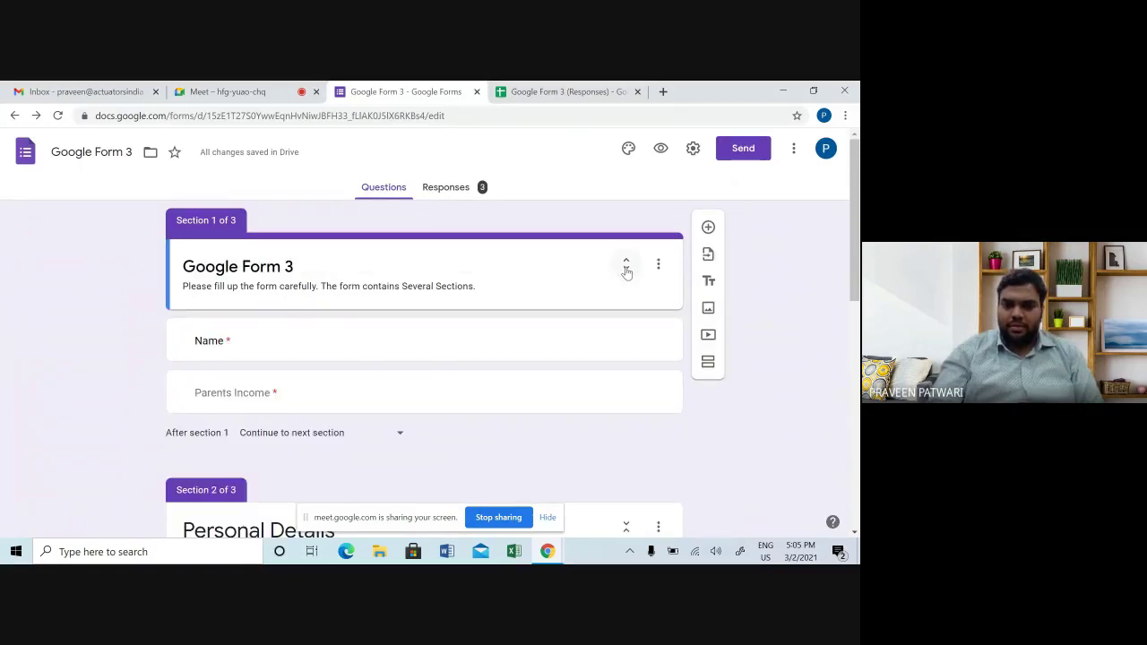
{"action": "left_click", "coordinate": [626, 265]}
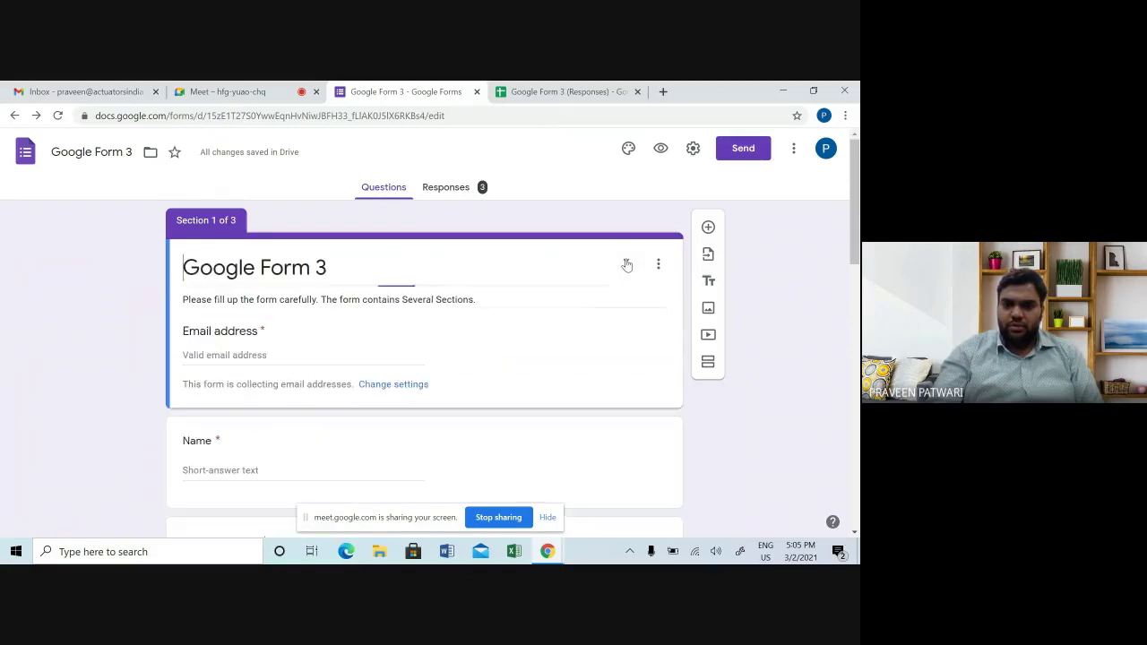
{"action": "left_click", "coordinate": [626, 265]}
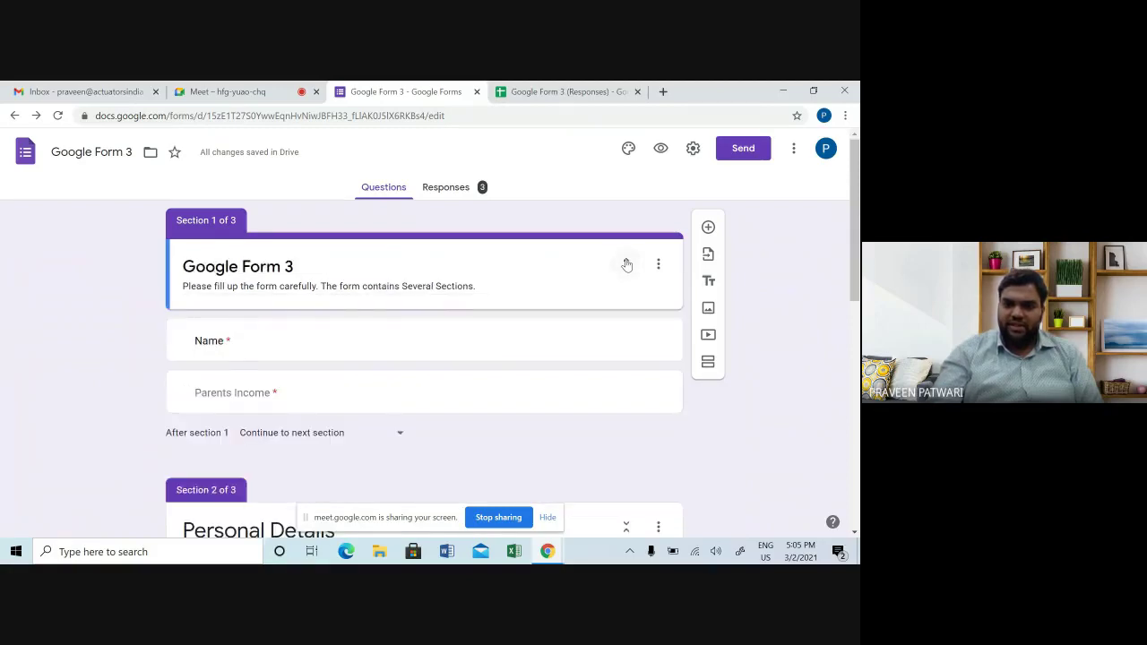
{"action": "left_click", "coordinate": [626, 266]}
{"action": "left_click", "coordinate": [626, 265]}
{"action": "left_click", "coordinate": [626, 265]}
Step: Open Section 1's options menu, scroll through the form, then dismiss the menu
{"action": "left_click", "coordinate": [658, 263]}
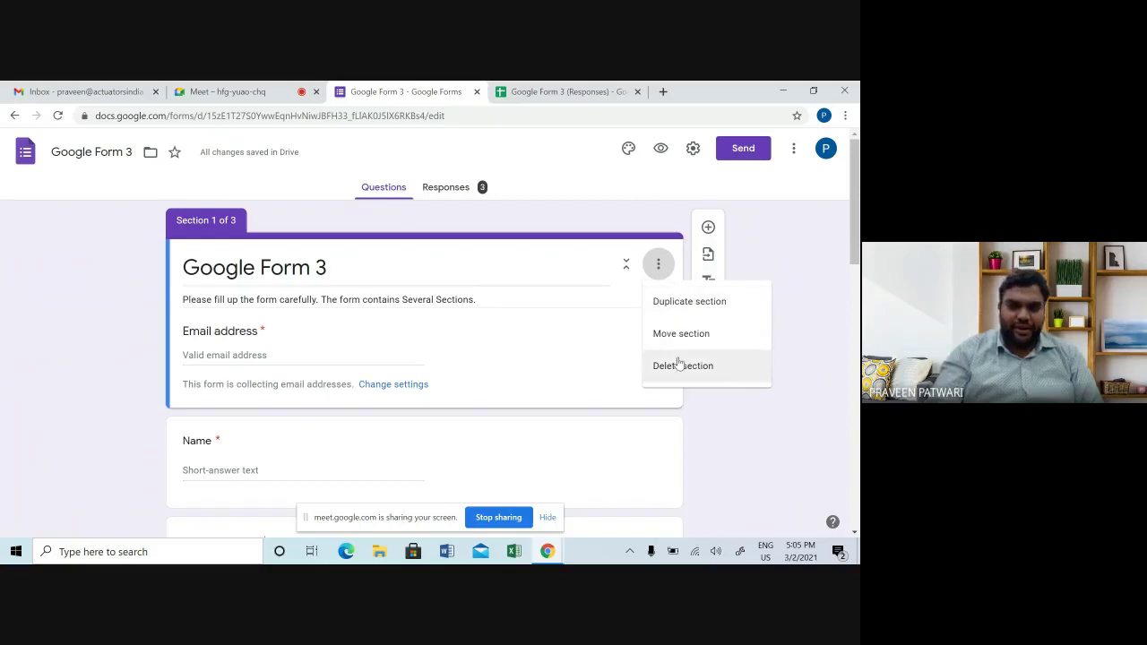
{"action": "scroll", "coordinate": [765, 322], "scroll_direction": "down", "scroll_amount": 4}
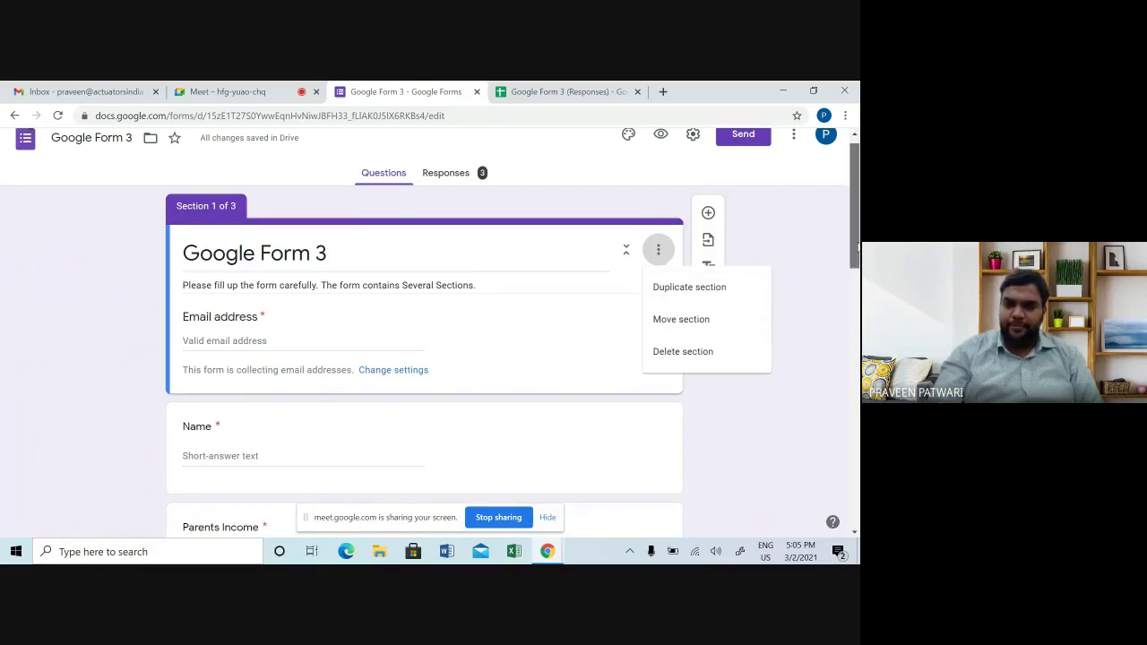
{"action": "scroll", "coordinate": [423, 331], "scroll_direction": "down", "scroll_amount": 2}
{"action": "scroll", "coordinate": [424, 332], "scroll_direction": "down", "scroll_amount": 3}
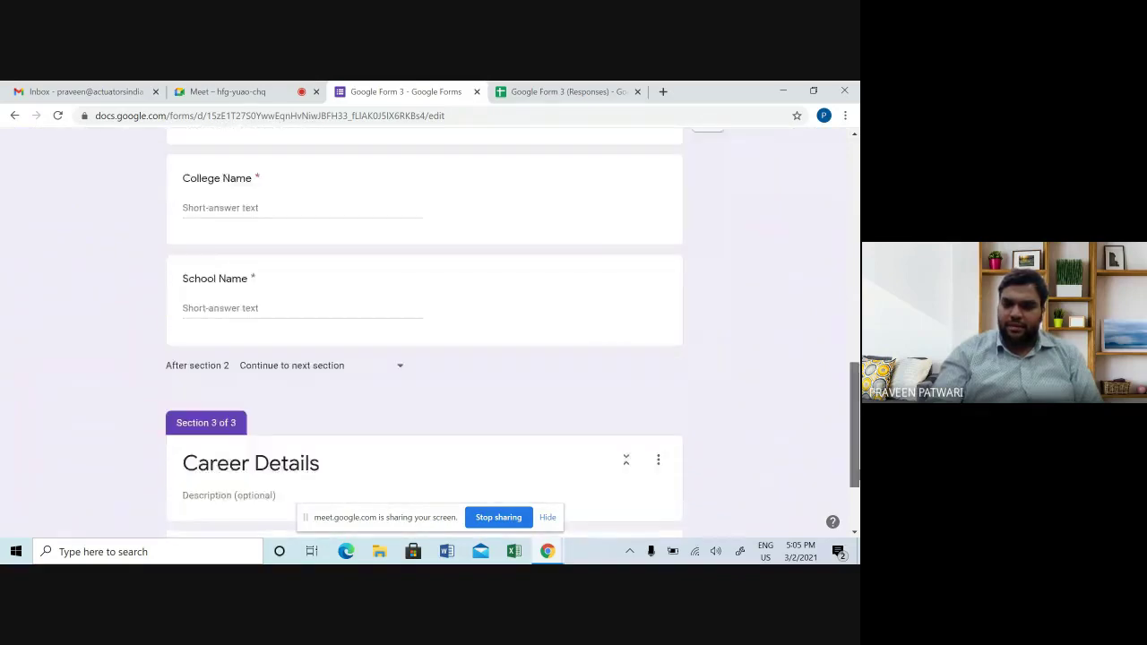
{"action": "left_click_drag", "start_coordinate": [854, 484], "coordinate": [842, 203]}
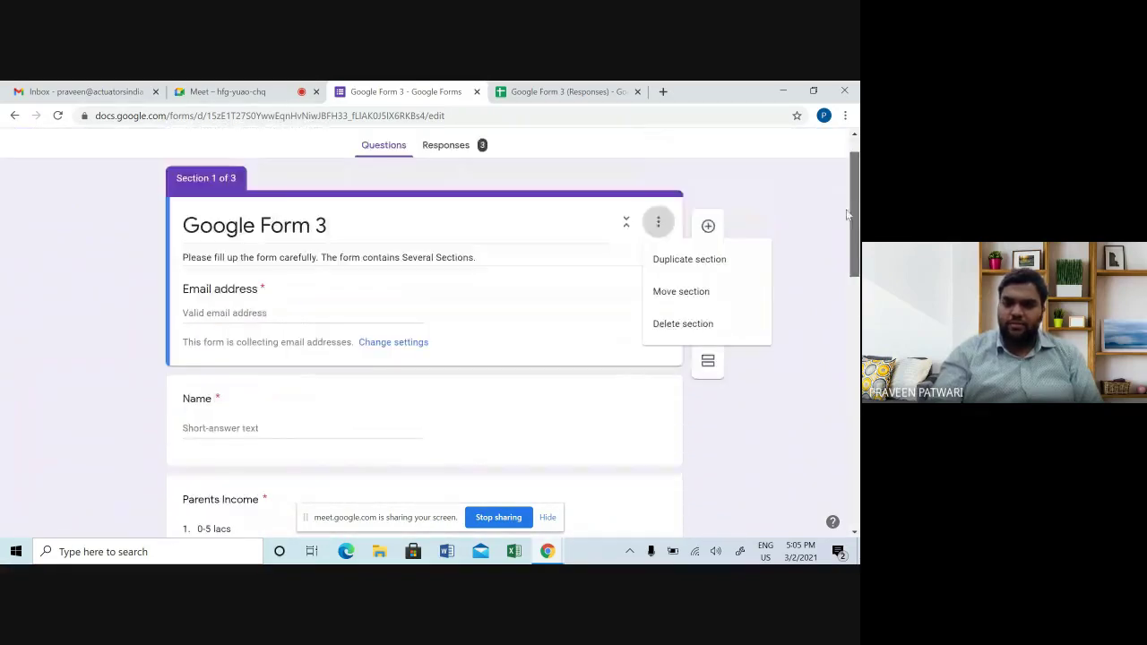
{"action": "left_click", "coordinate": [444, 215]}
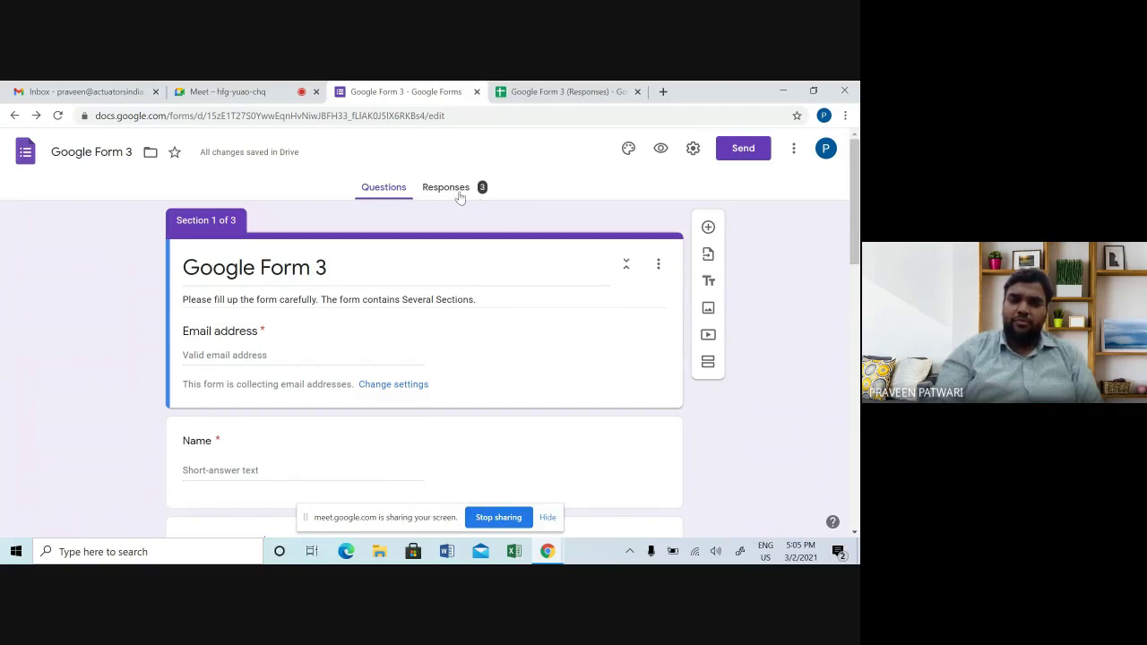
Step: Close the form and responses tabs and go to the Google Forms home page
{"action": "left_click", "coordinate": [477, 92]}
{"action": "left_click", "coordinate": [476, 91]}
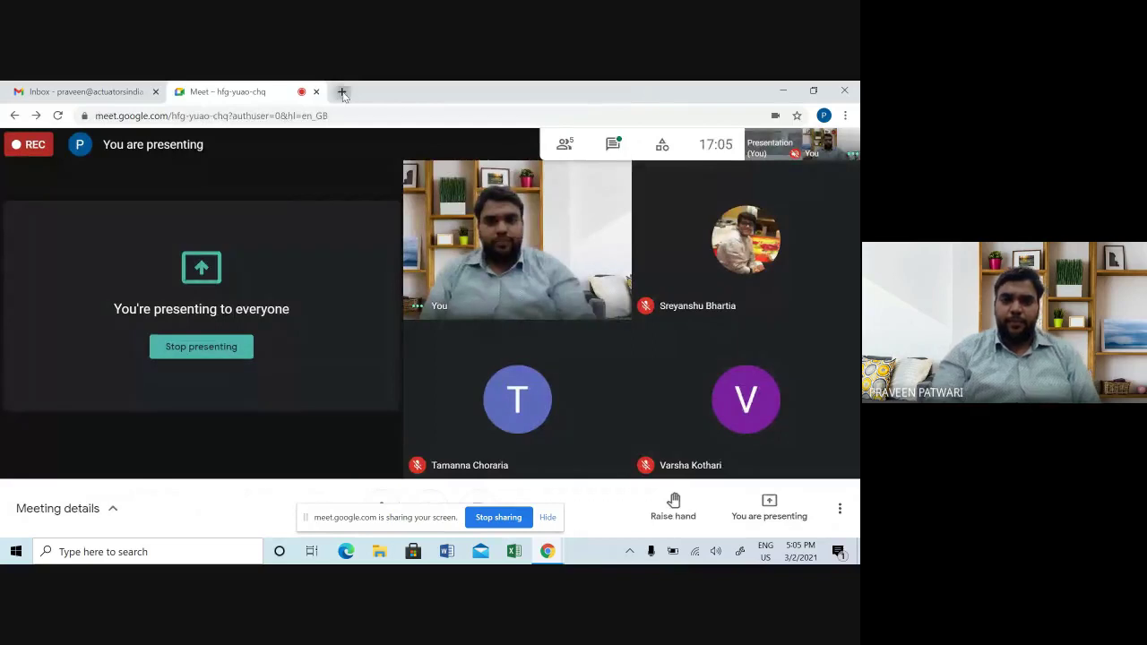
{"action": "left_click", "coordinate": [344, 92]}
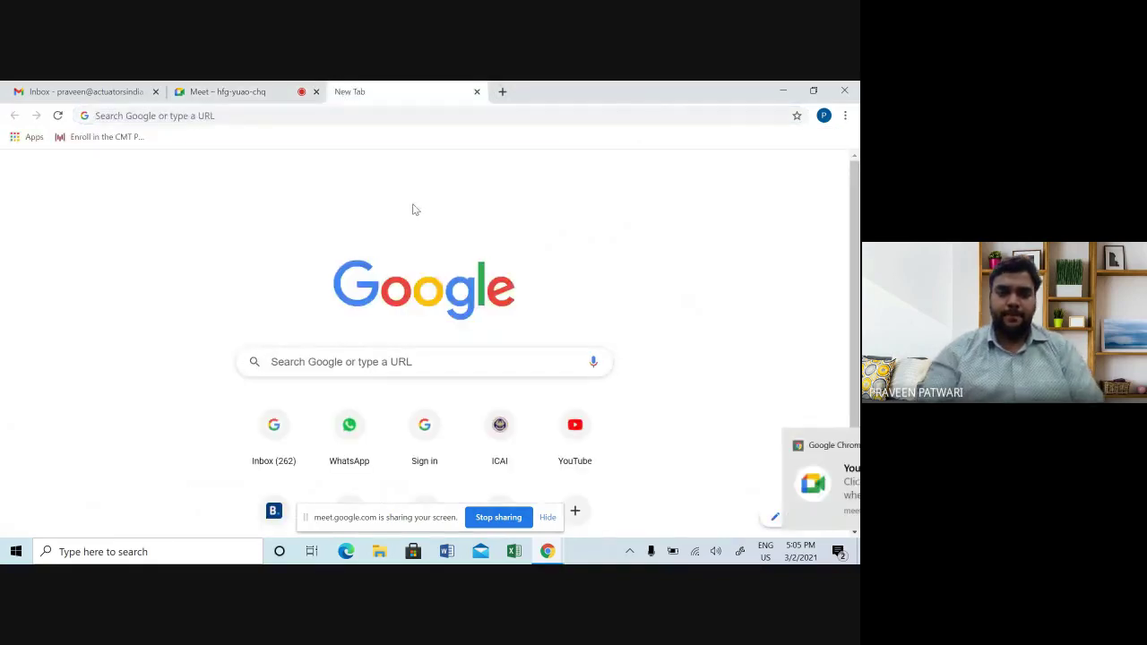
{"action": "left_click", "coordinate": [368, 115]}
{"action": "type", "text": "F"}
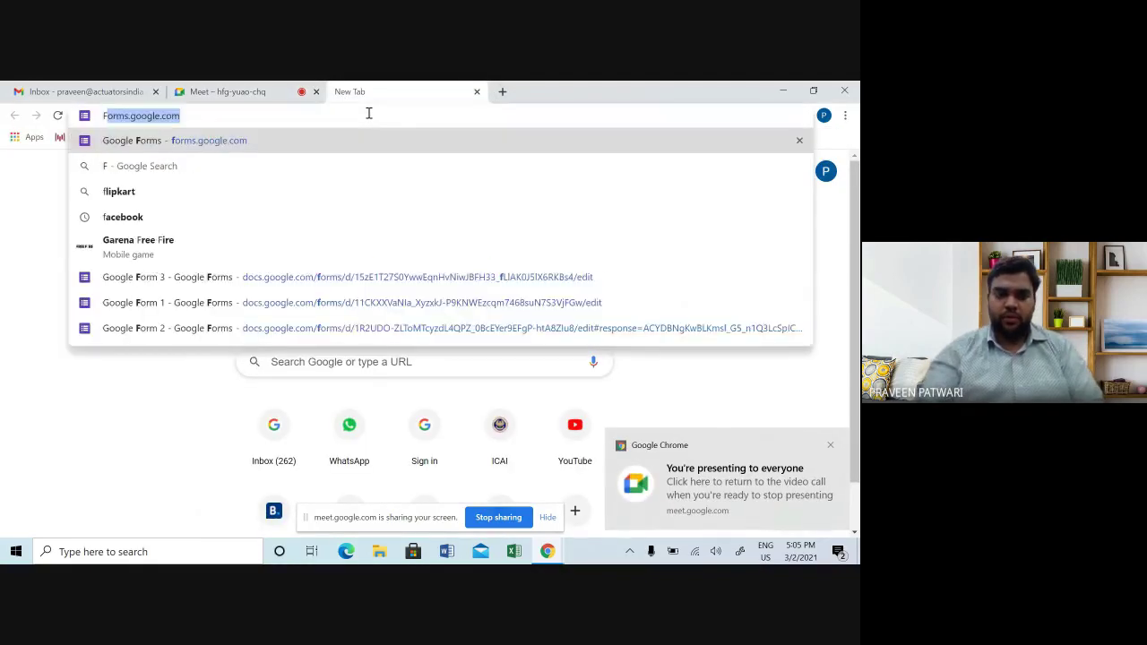
{"action": "type", "text": "ORM"}
{"action": "key", "text": "Return"}
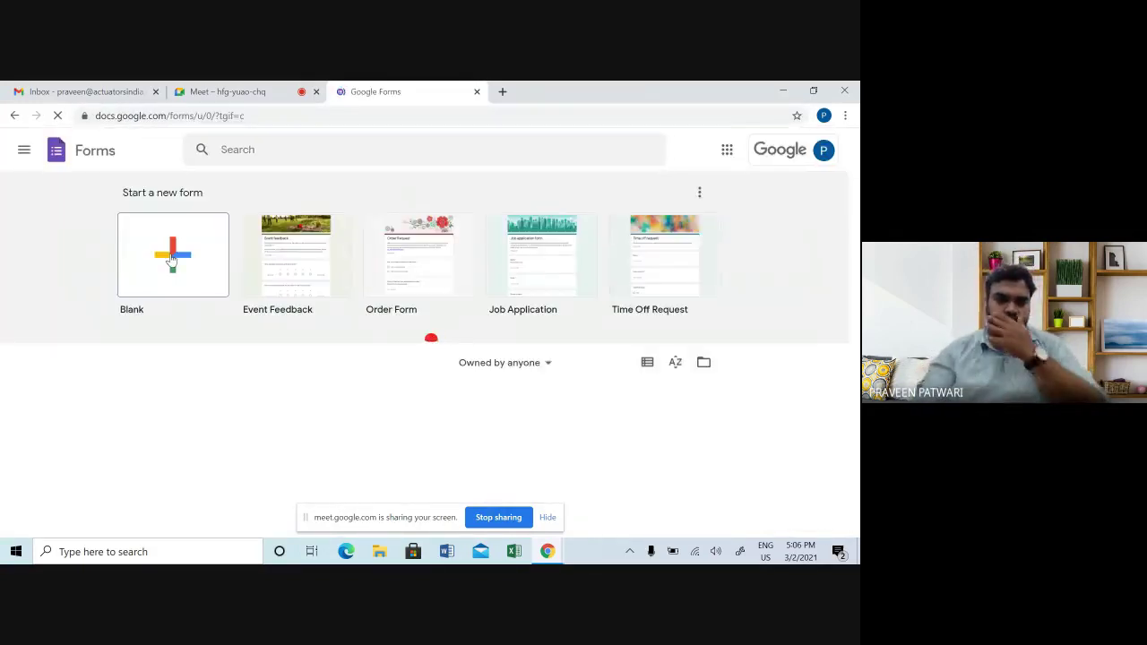
Step: Create a blank form and name it 'Google Forms 4'
{"action": "left_click", "coordinate": [173, 258]}
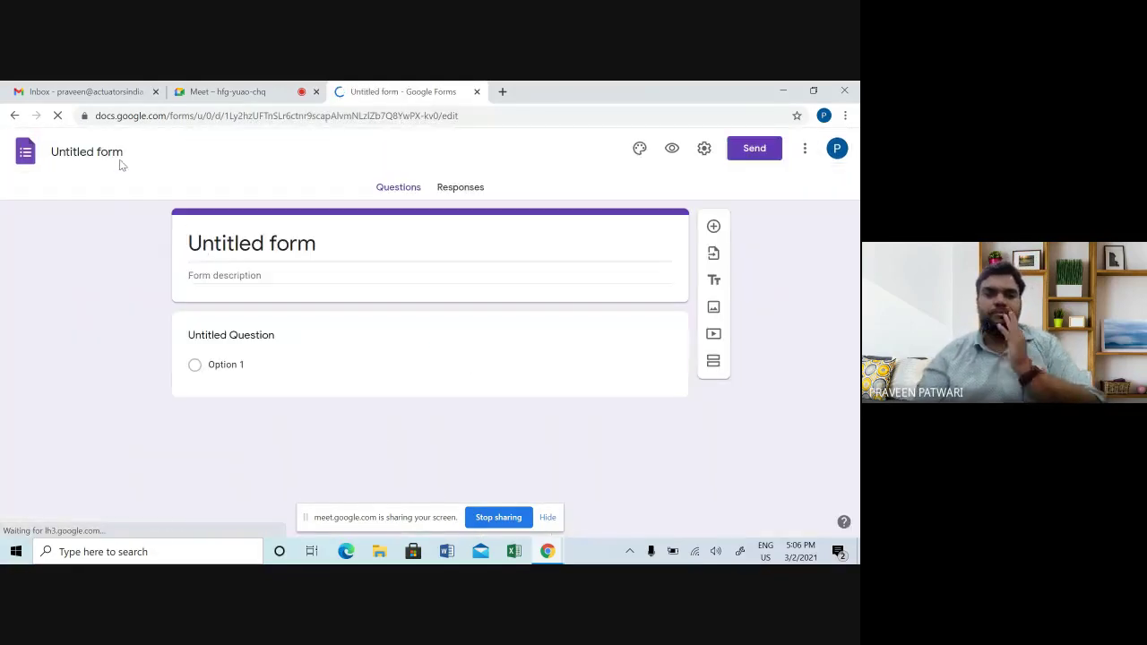
{"action": "left_click", "coordinate": [122, 148]}
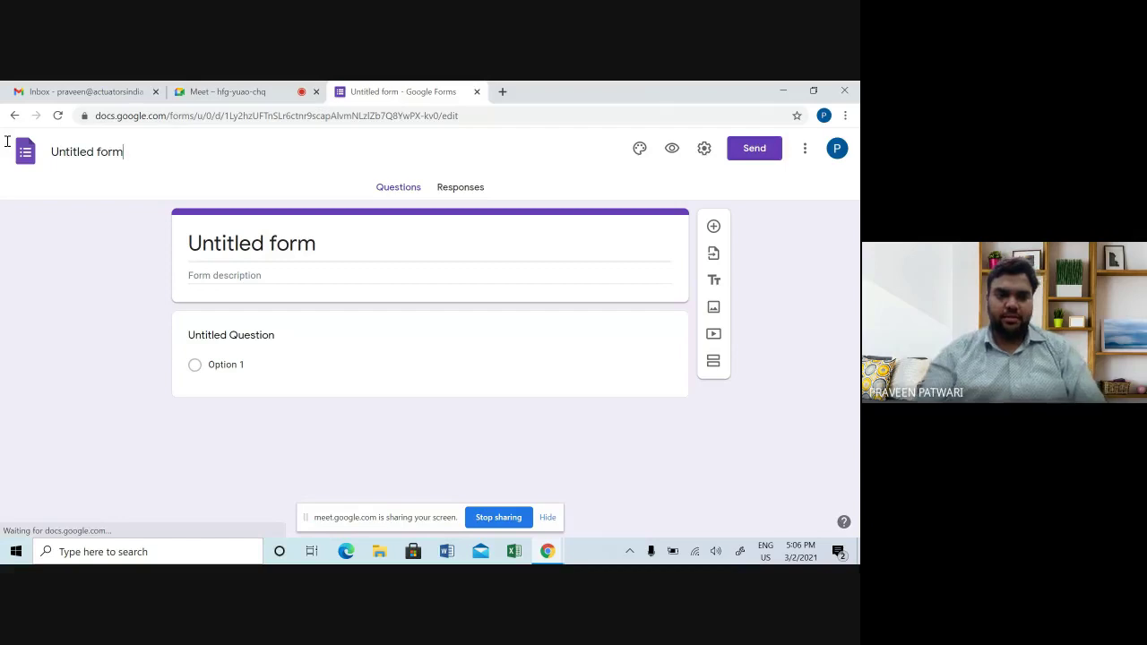
{"action": "type", "text": "gOO"}
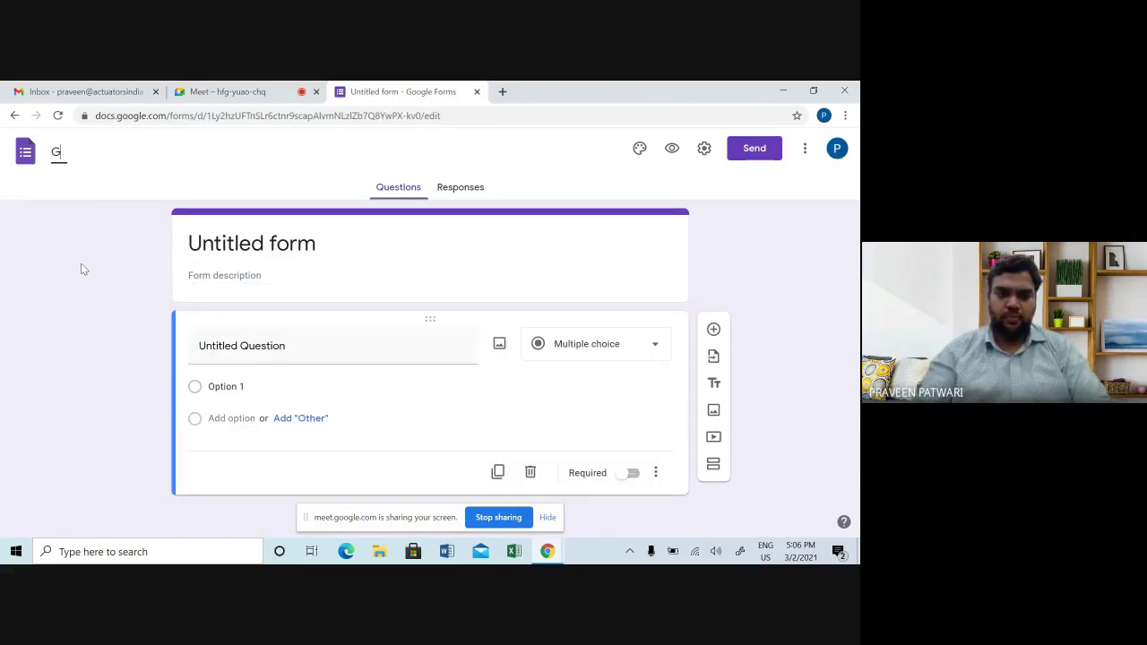
{"action": "type", "text": "ogle"}
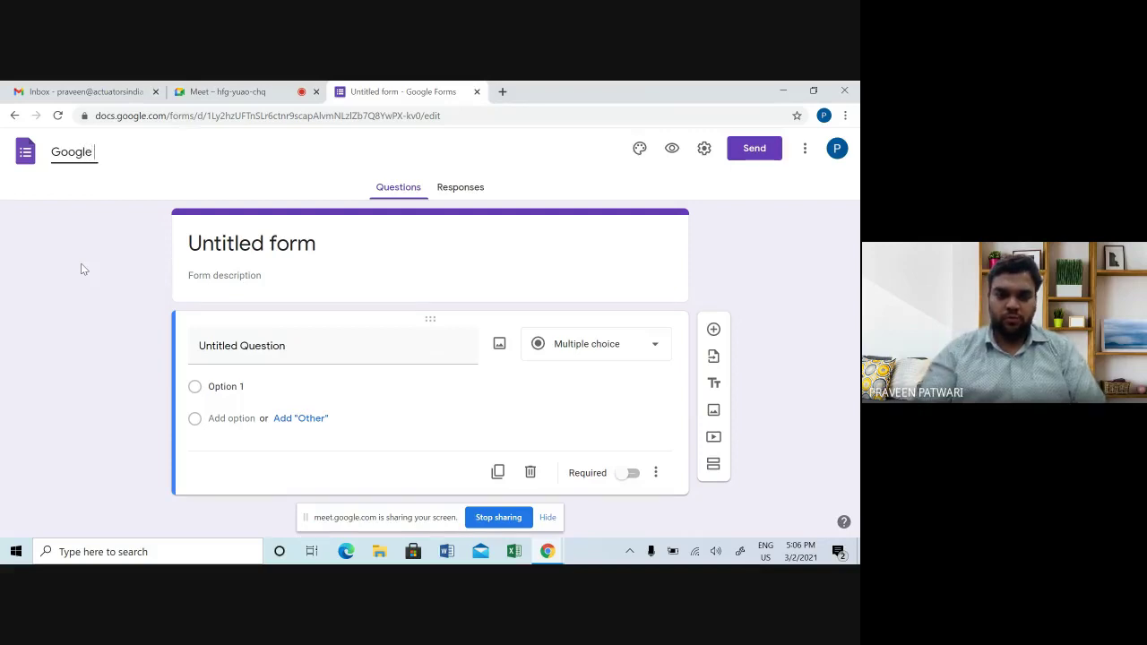
{"action": "type", "text": " Forms 4"}
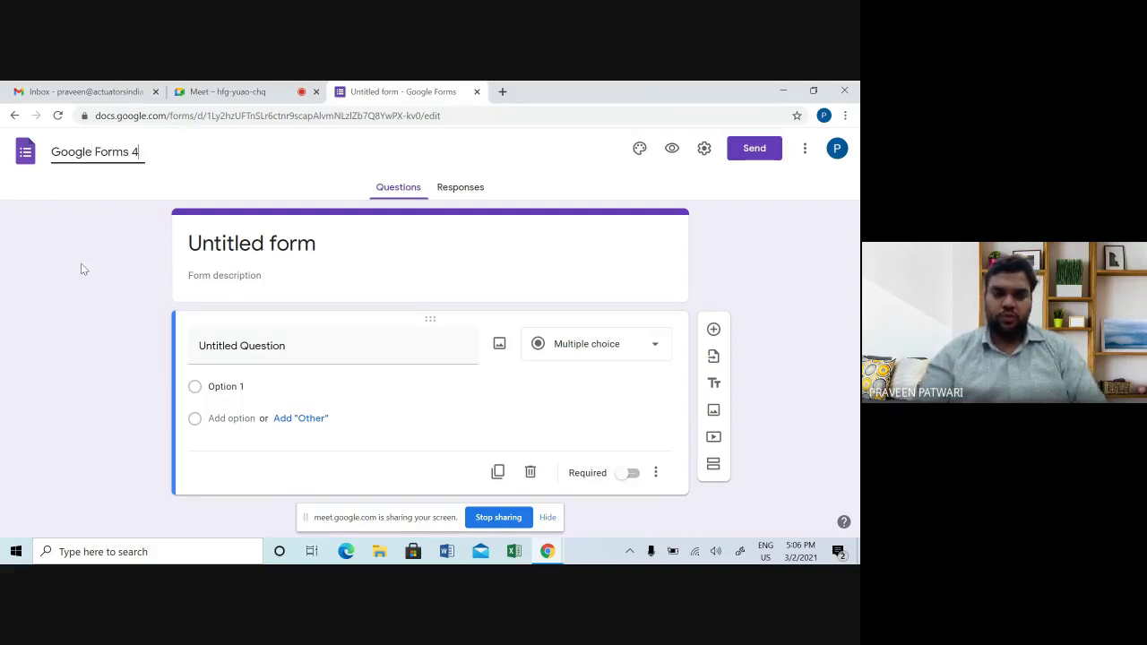
{"action": "left_click", "coordinate": [88, 317]}
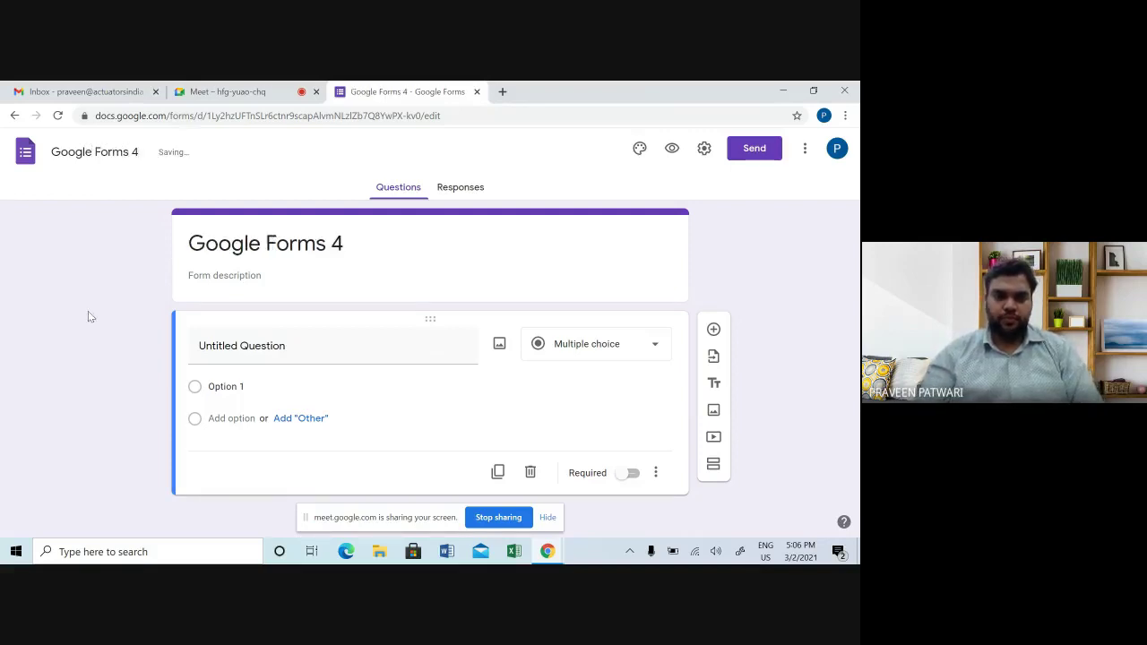
{"action": "left_click", "coordinate": [246, 345]}
Step: Search the web for 'virat' and insert a Virat Kohli photo into the first question
{"action": "left_click", "coordinate": [499, 345]}
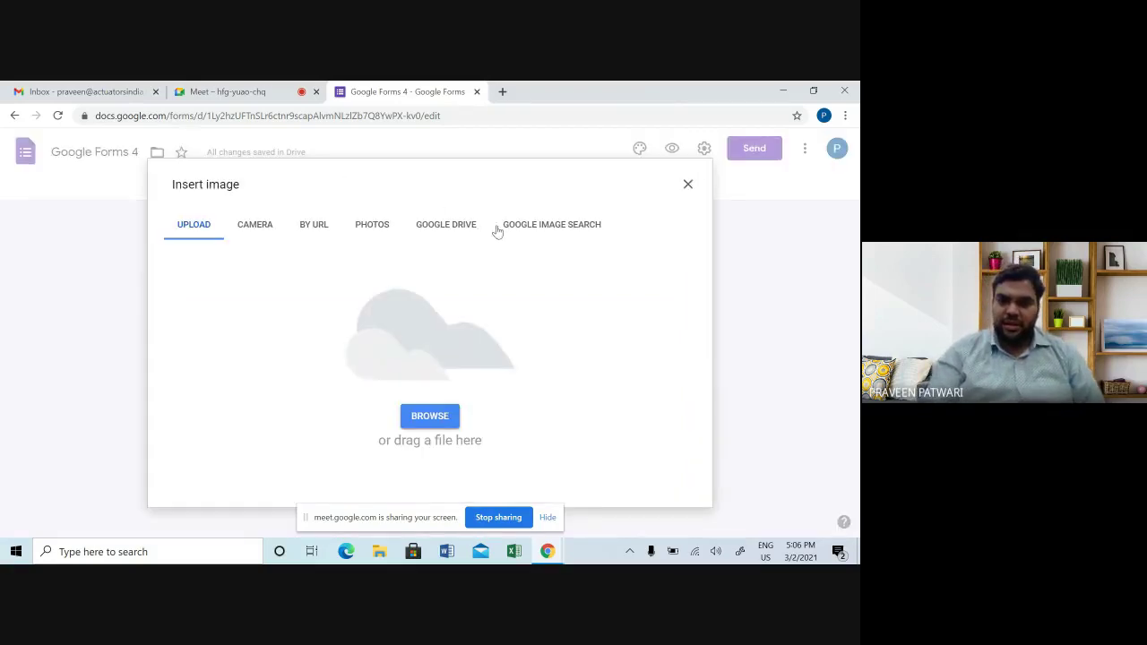
{"action": "left_click", "coordinate": [504, 227]}
{"action": "type", "text": "vi"}
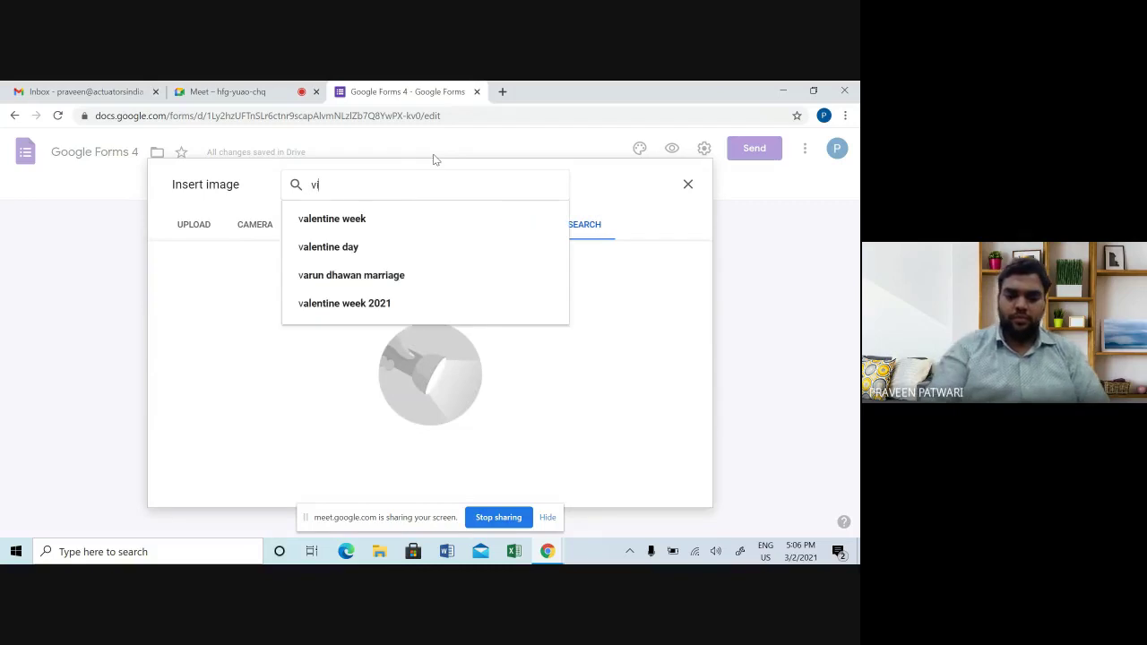
{"action": "type", "text": "rat"}
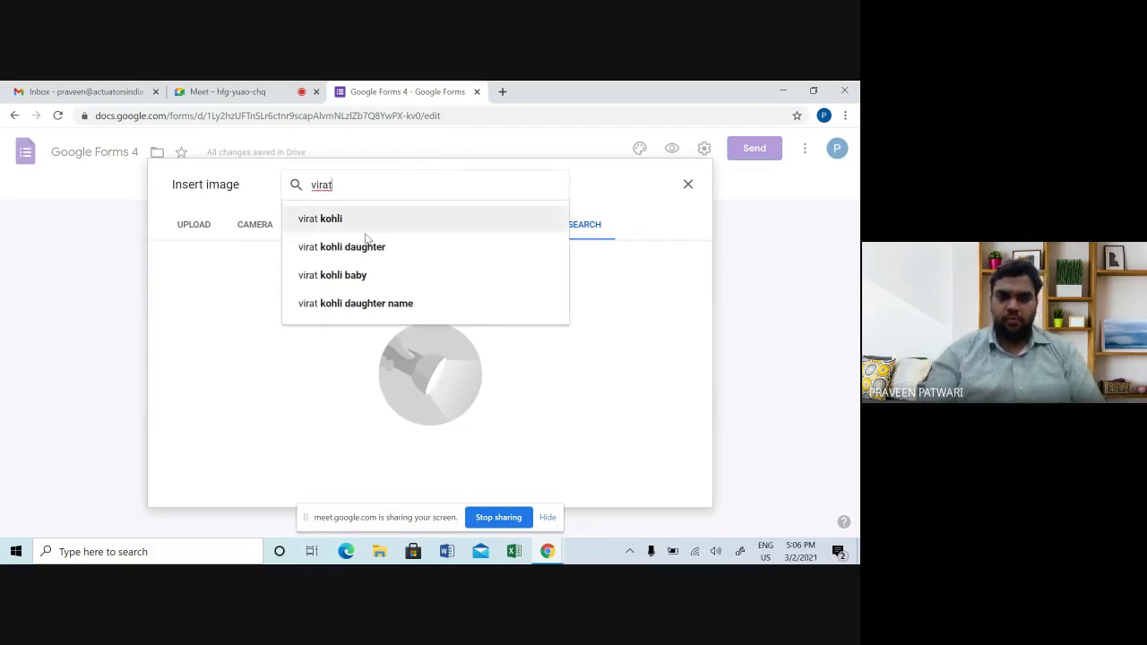
{"action": "left_click", "coordinate": [362, 221]}
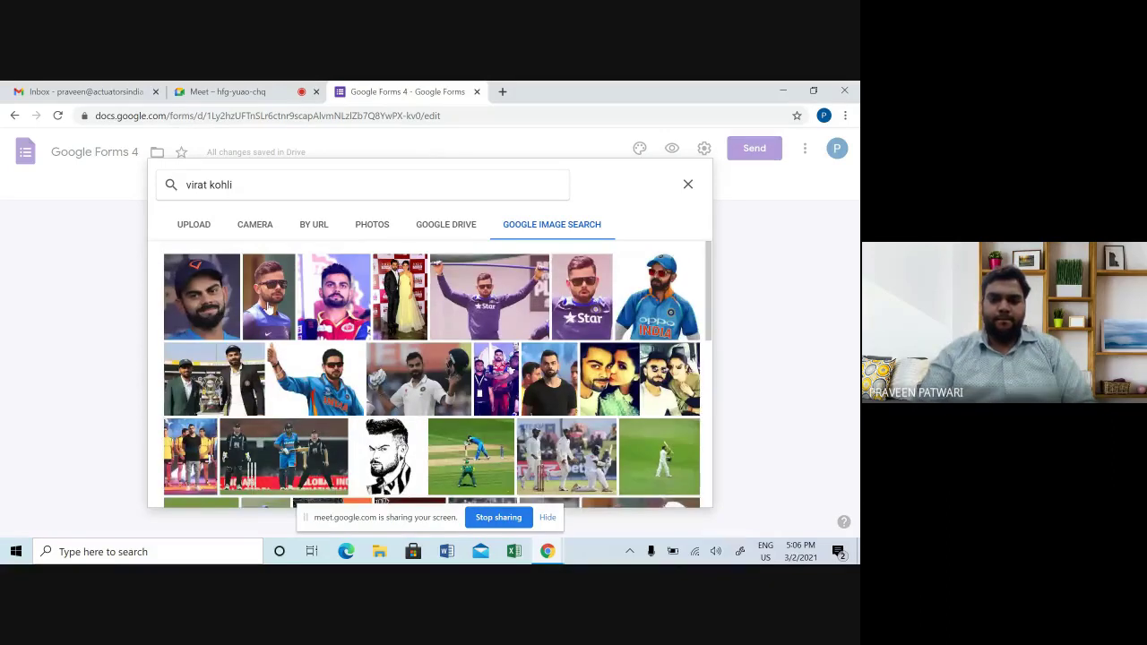
{"action": "left_click", "coordinate": [269, 308]}
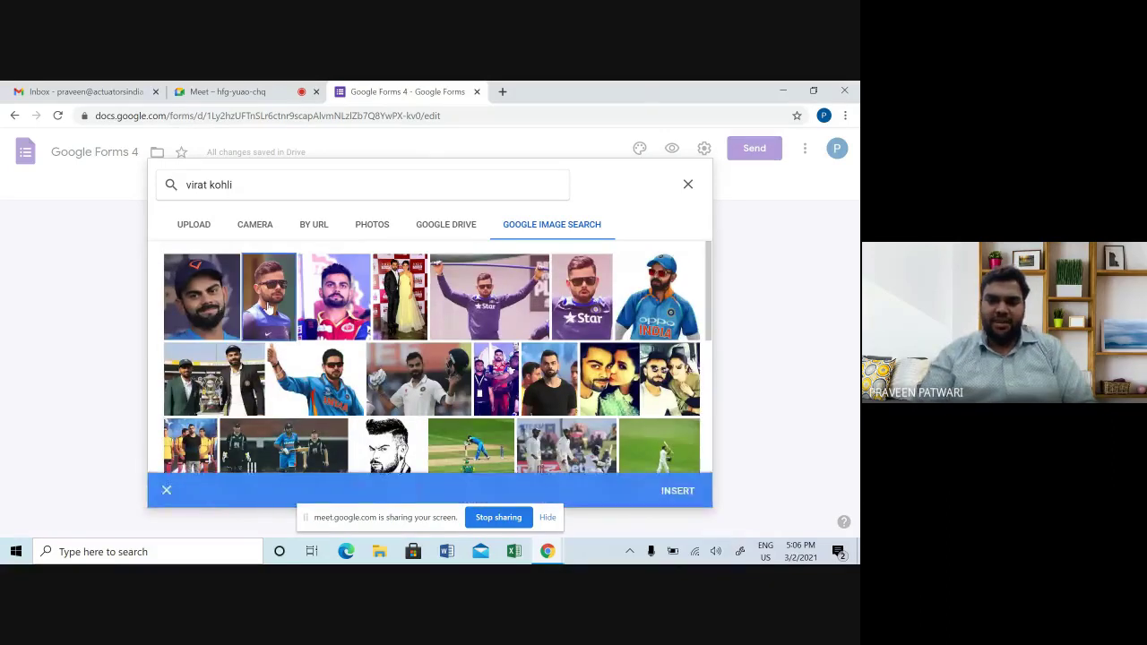
{"action": "left_click", "coordinate": [677, 491]}
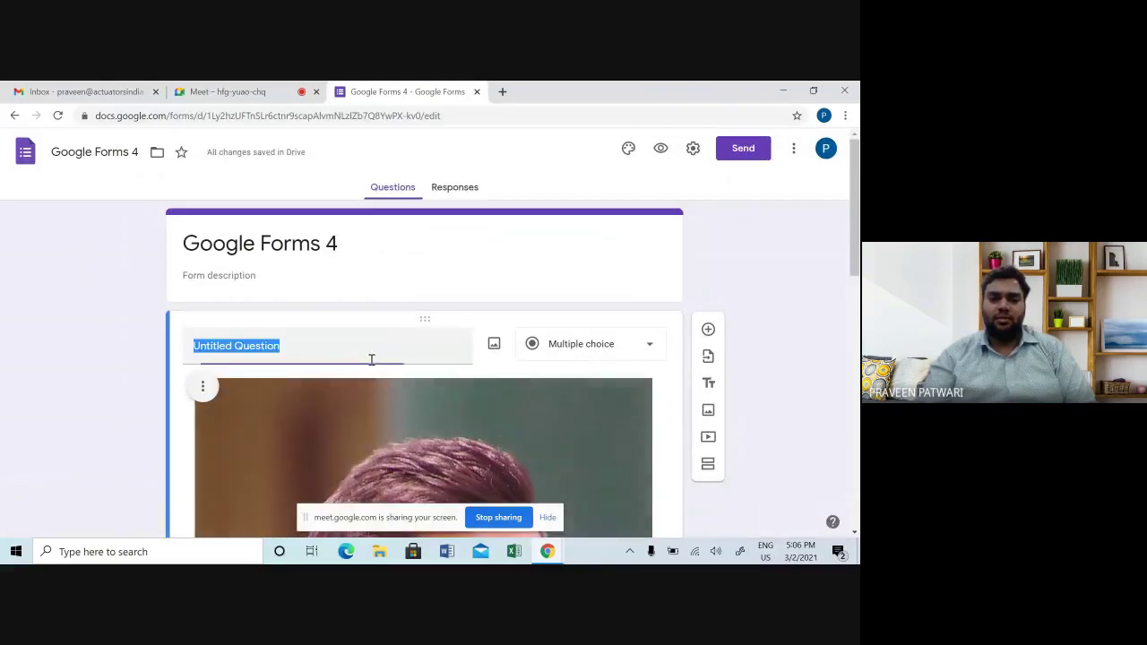
Step: Title the question 'Name The Personality'
{"action": "type", "text": "Namw"}
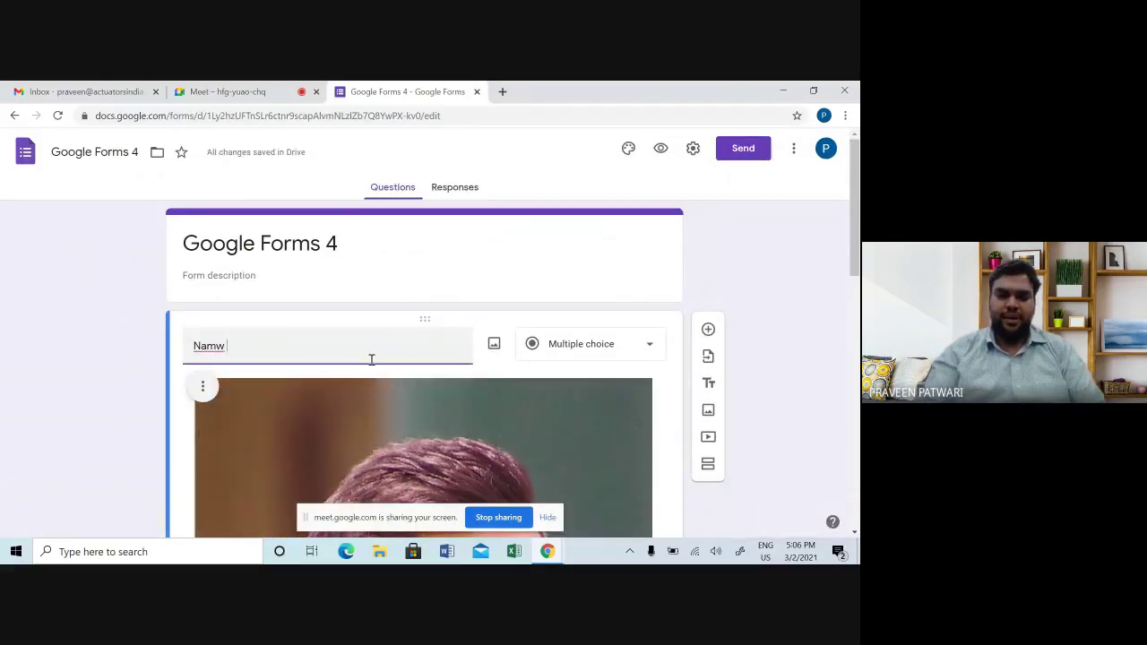
{"action": "key", "text": "BackSpace"}
{"action": "type", "text": "e TH"}
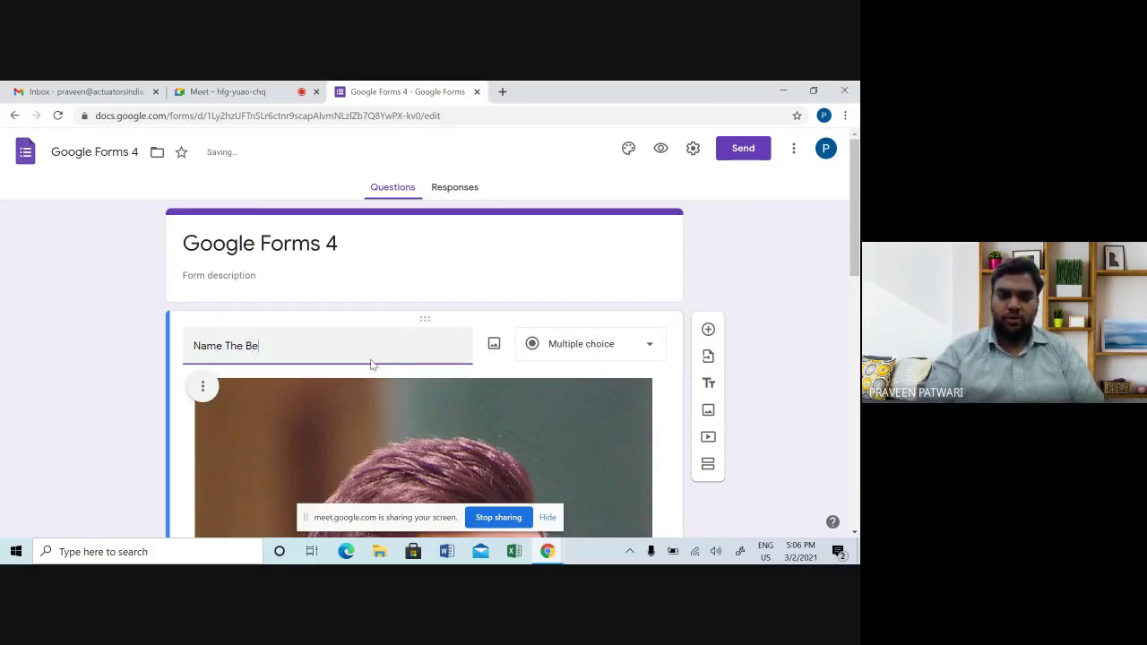
{"action": "type", "text": "low"}
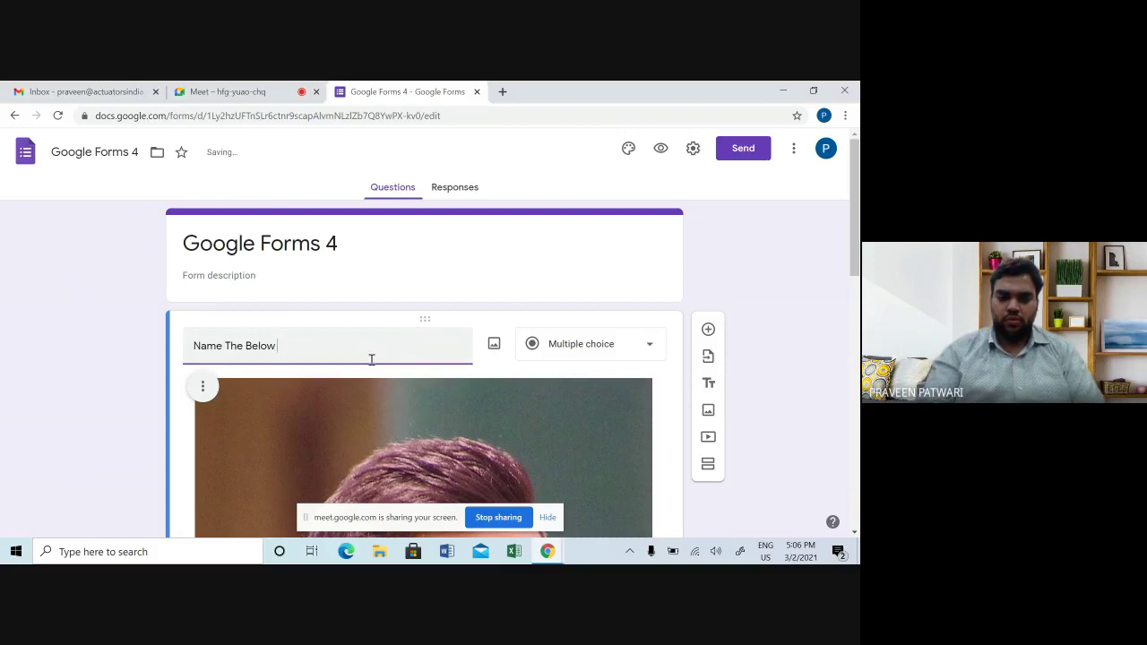
{"action": "key", "text": "BackSpace"}
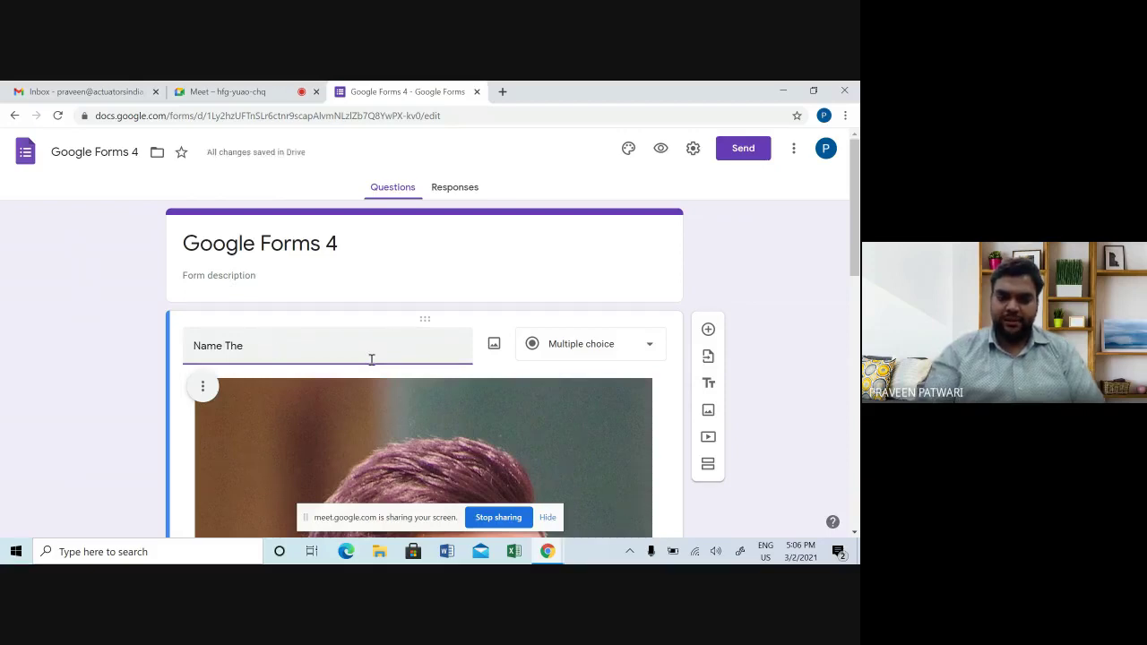
{"action": "type", "text": "Perso"}
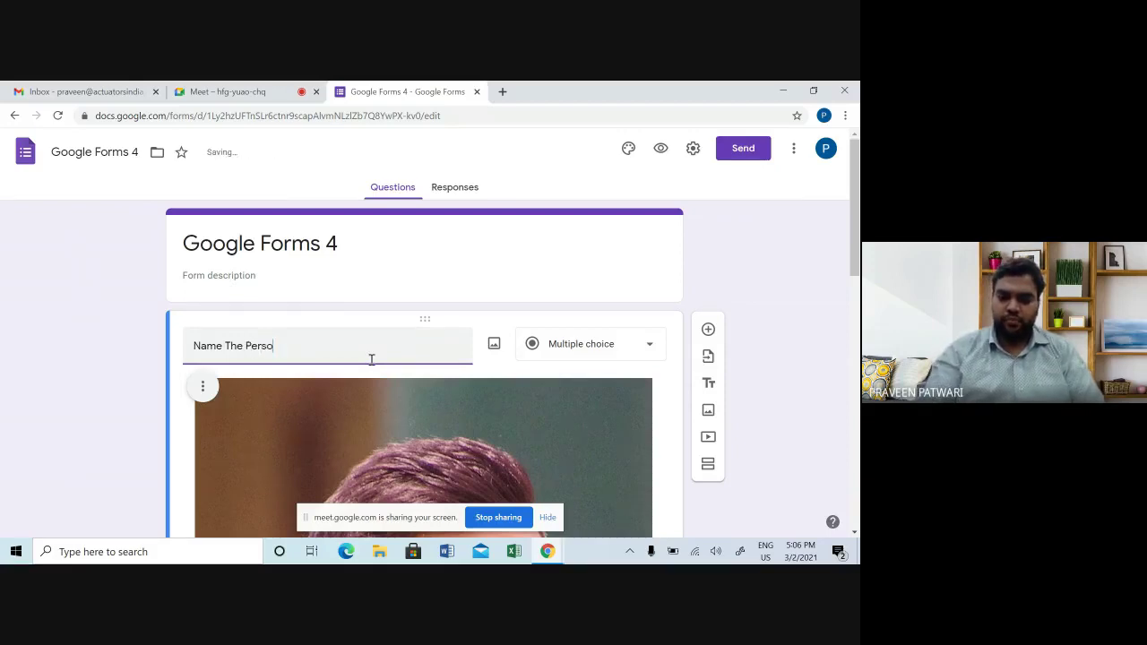
{"action": "type", "text": "nality"}
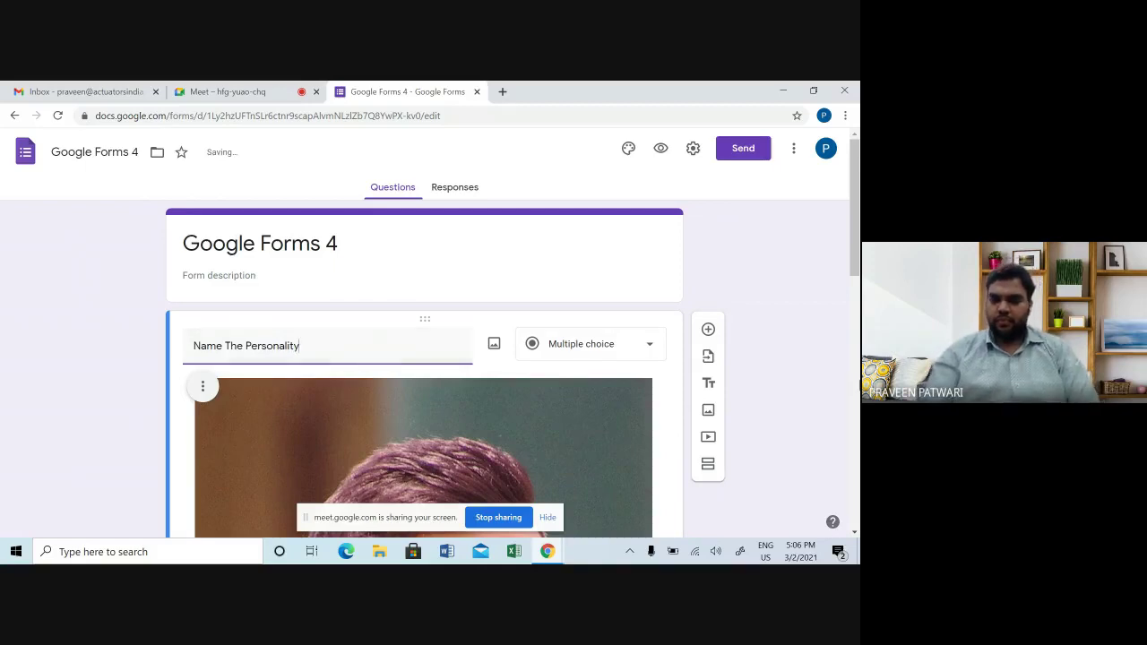
{"action": "scroll", "coordinate": [857, 293], "scroll_direction": "down", "scroll_amount": 1}
{"action": "scroll", "coordinate": [857, 293], "scroll_direction": "down", "scroll_amount": 3}
{"action": "scroll", "coordinate": [857, 293], "scroll_direction": "down", "scroll_amount": 1}
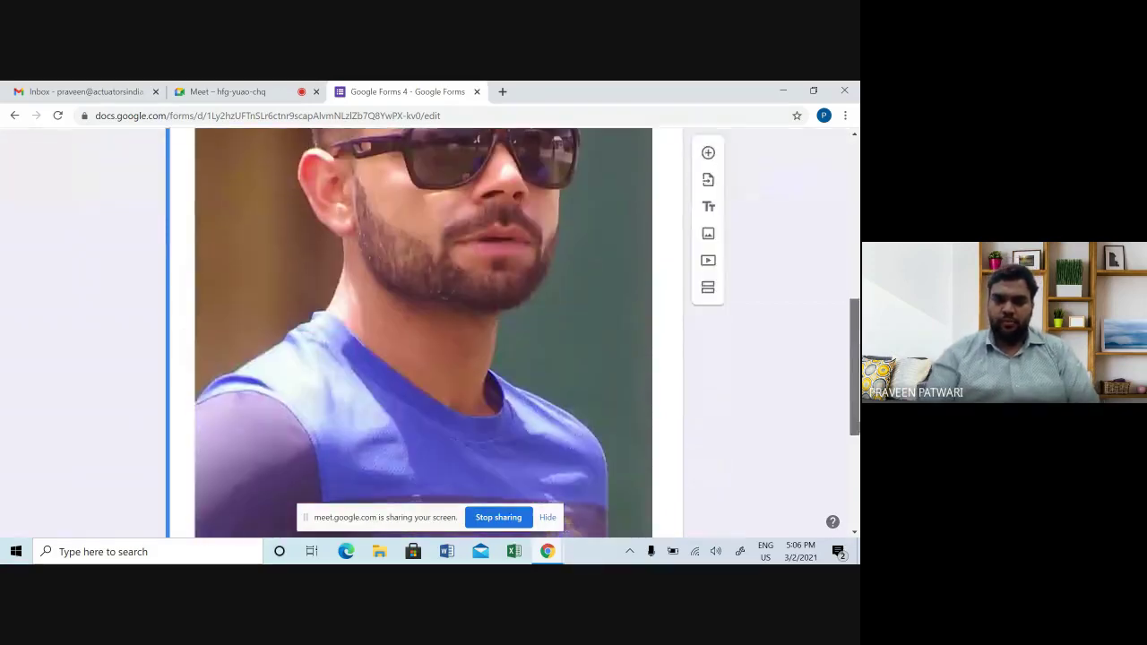
{"action": "scroll", "coordinate": [857, 293], "scroll_direction": "down", "scroll_amount": 3}
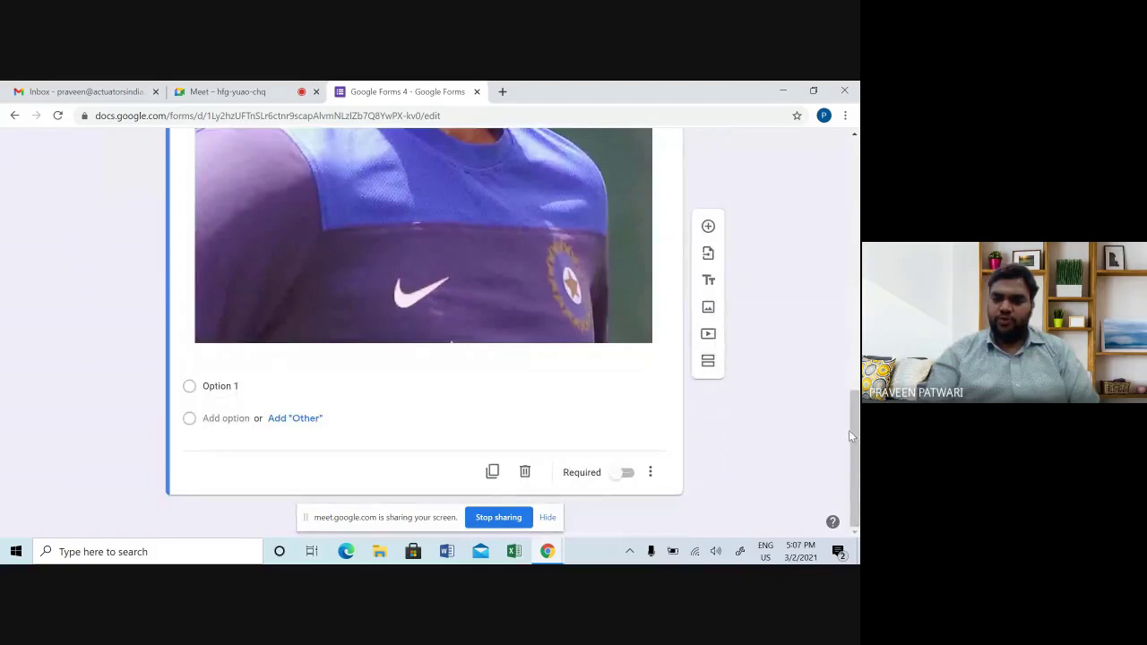
{"action": "scroll", "coordinate": [854, 356], "scroll_direction": "up", "scroll_amount": 1}
{"action": "scroll", "coordinate": [854, 355], "scroll_direction": "up", "scroll_amount": 5}
{"action": "scroll", "coordinate": [606, 224], "scroll_direction": "up", "scroll_amount": 1}
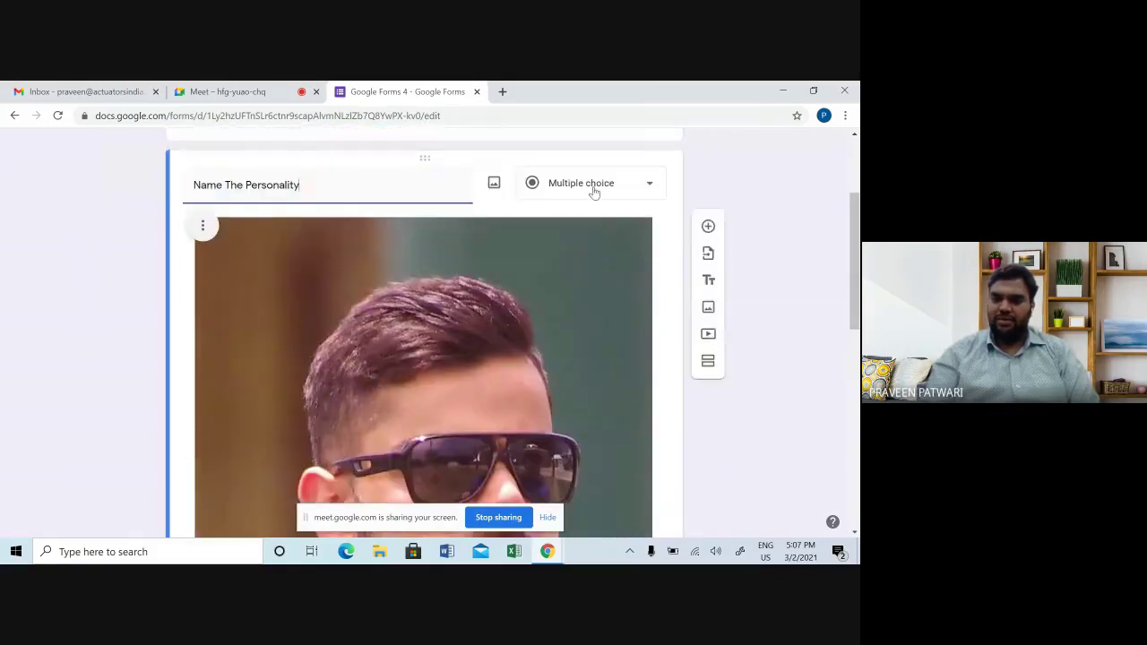
Step: Make the question a required Short answer question
{"action": "left_click", "coordinate": [593, 192]}
{"action": "left_click", "coordinate": [581, 154]}
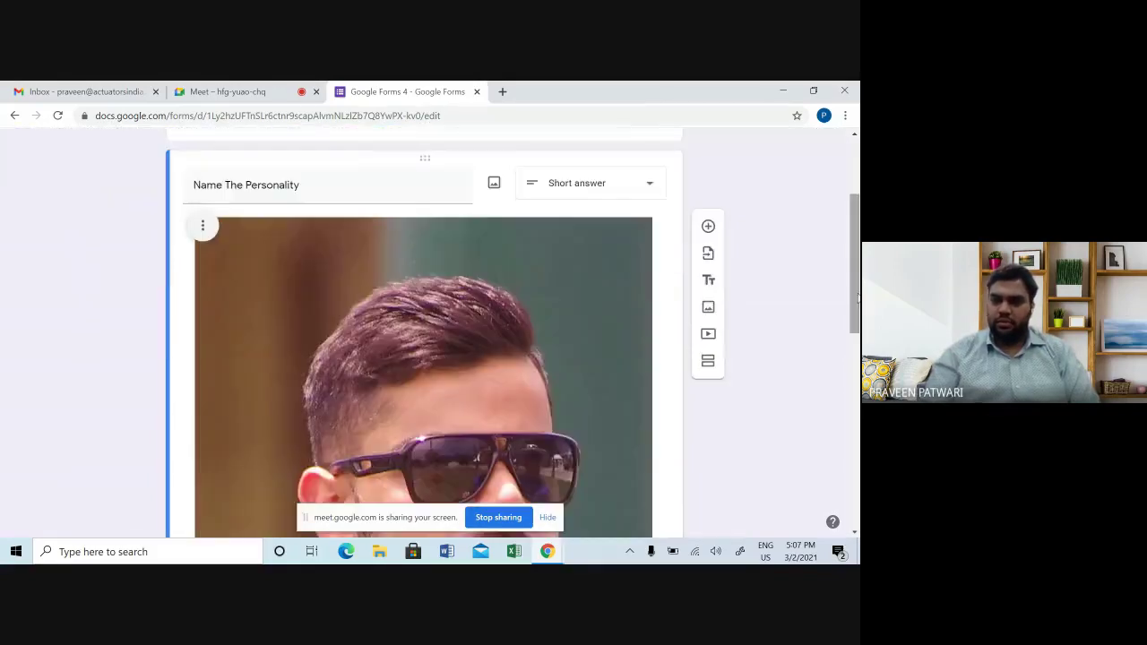
{"action": "scroll", "coordinate": [718, 478], "scroll_direction": "down", "scroll_amount": 5}
{"action": "scroll", "coordinate": [718, 478], "scroll_direction": "down", "scroll_amount": 2}
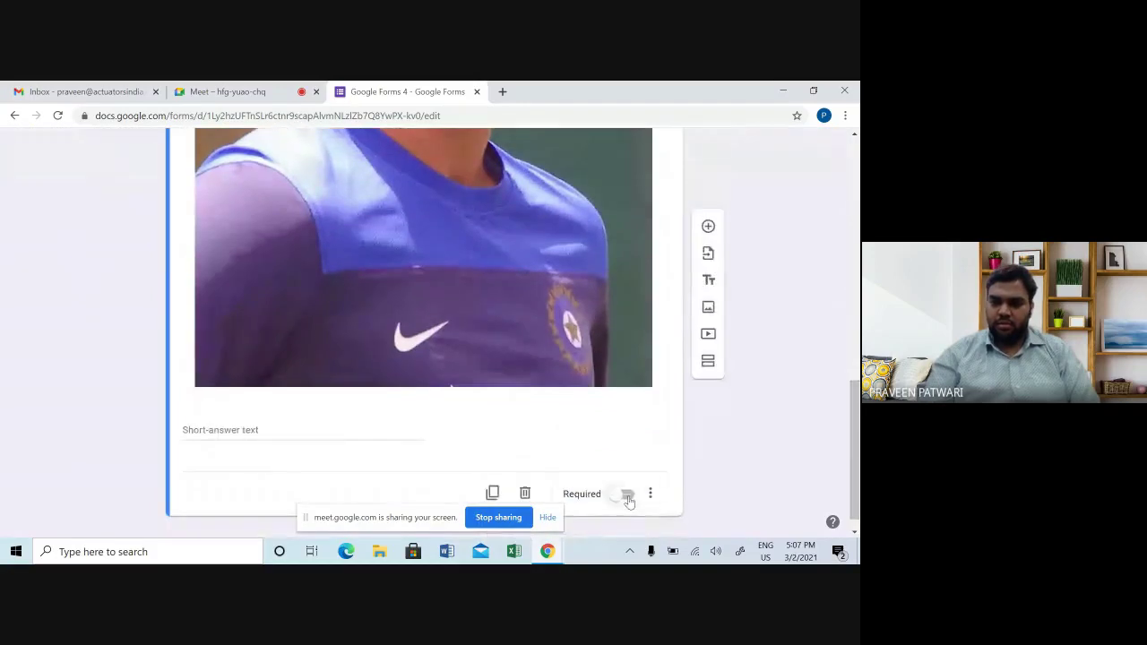
{"action": "left_click", "coordinate": [627, 495]}
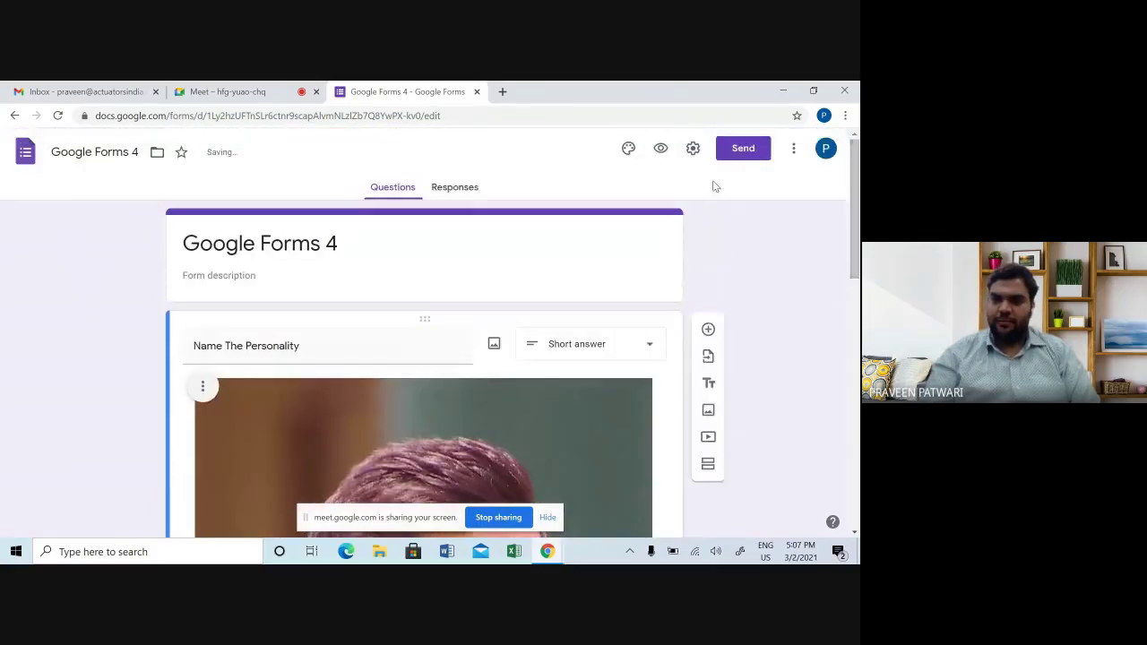
Step: Collect email addresses, always send response receipts, allow outside respondents, and limit to one response
{"action": "left_click", "coordinate": [692, 148]}
{"action": "left_click", "coordinate": [327, 251]}
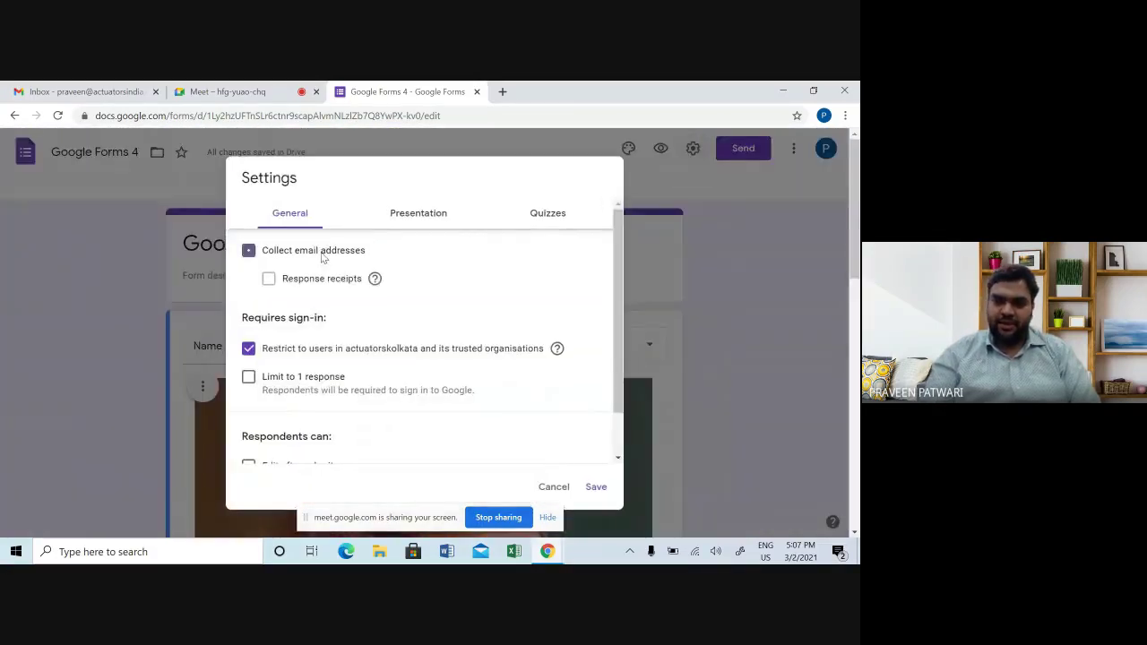
{"action": "left_click", "coordinate": [318, 278]}
{"action": "left_click", "coordinate": [315, 330]}
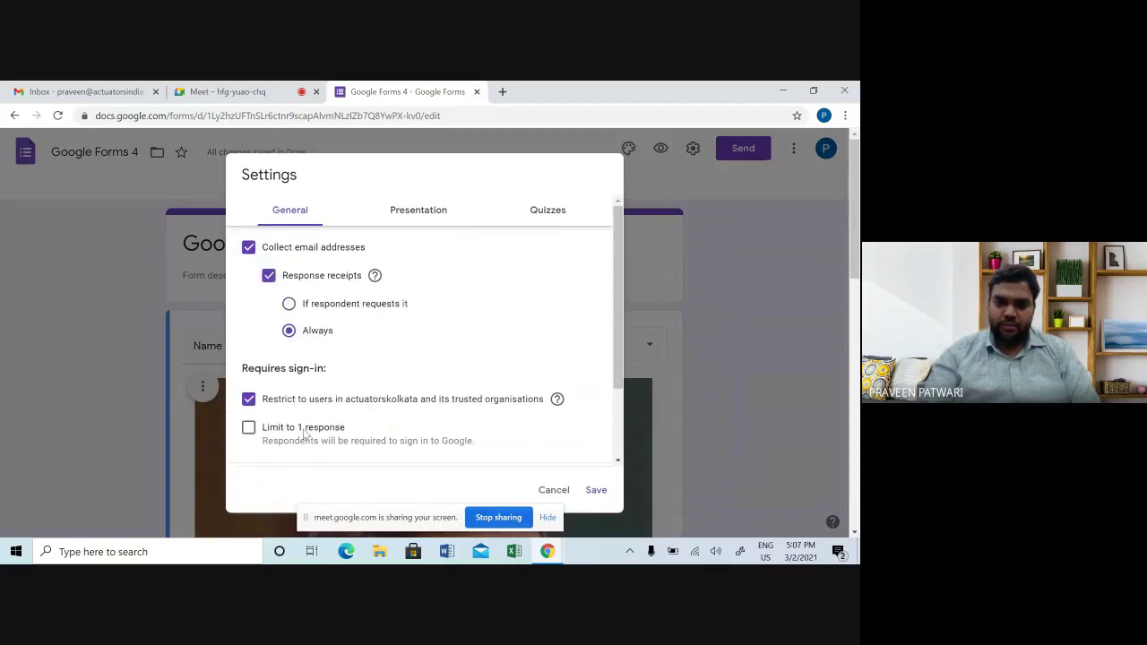
{"action": "left_click", "coordinate": [307, 430]}
{"action": "left_click", "coordinate": [307, 403]}
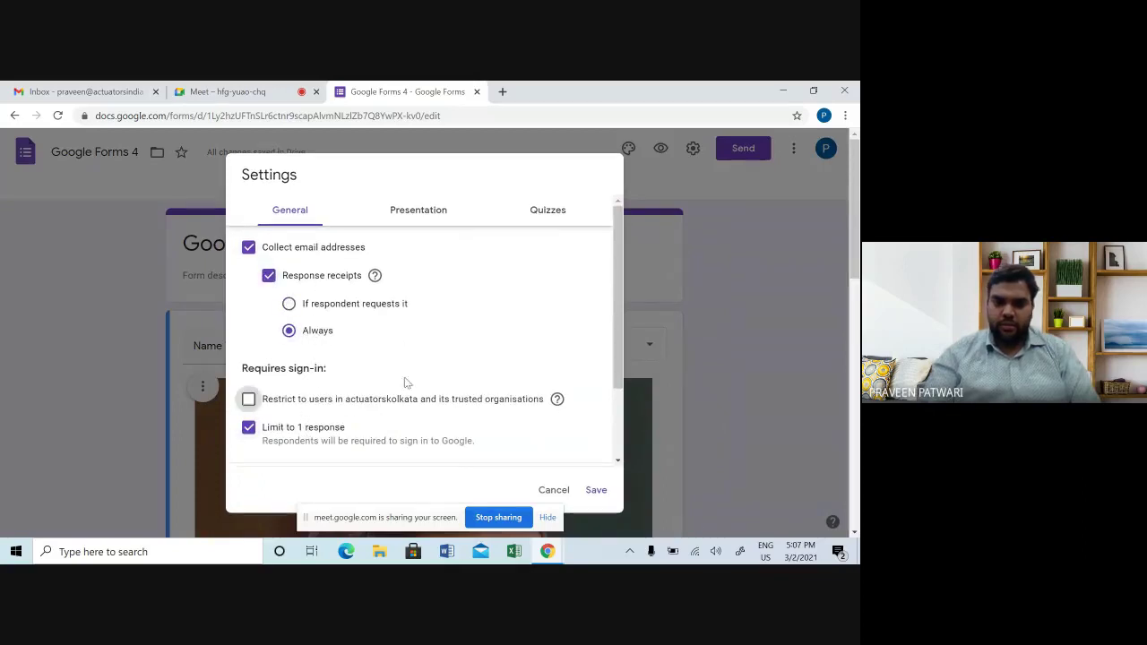
{"action": "left_click", "coordinate": [596, 490]}
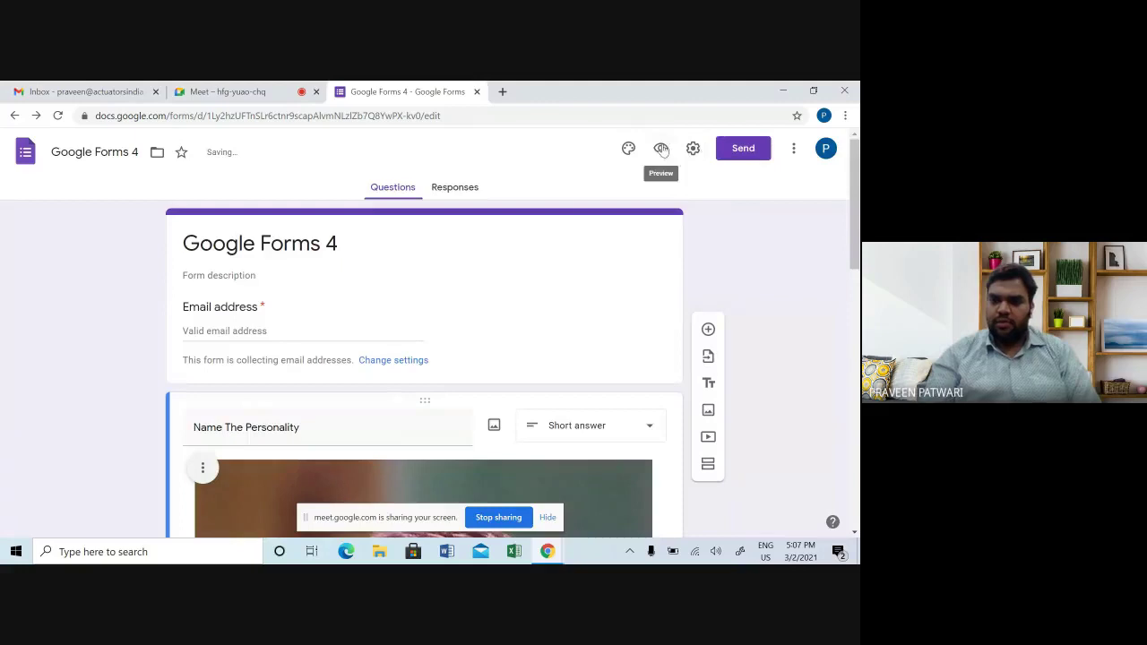
Step: Preview the form as a respondent sees it, then return to the editor
{"action": "left_click", "coordinate": [662, 149]}
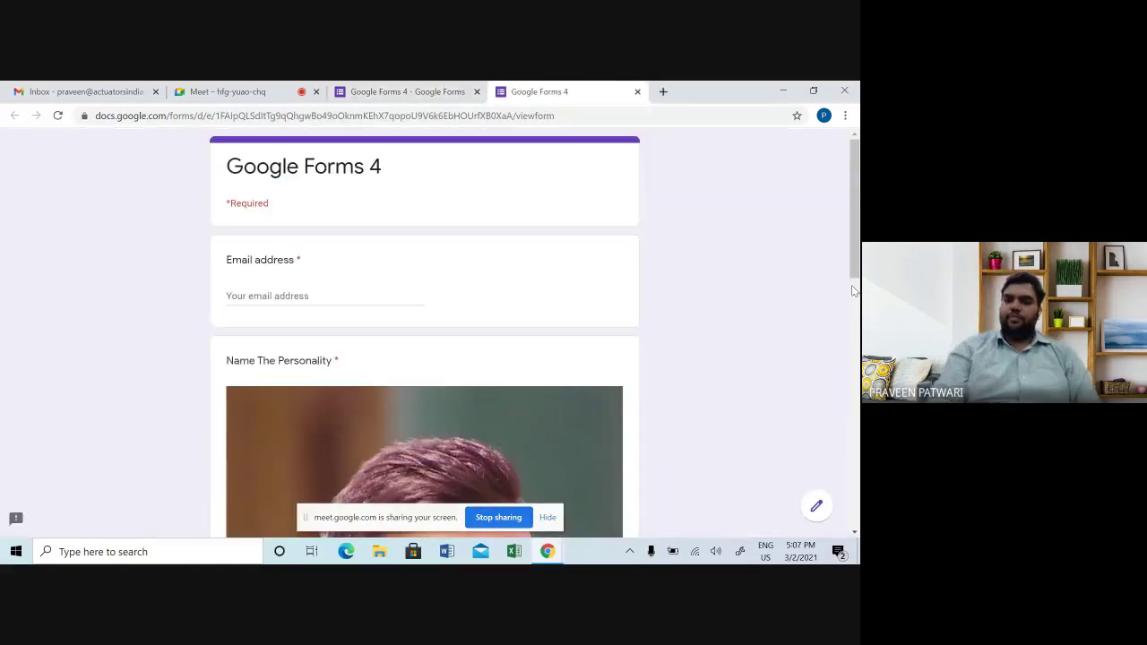
{"action": "scroll", "coordinate": [423, 332], "scroll_direction": "down", "scroll_amount": 1}
{"action": "scroll", "coordinate": [423, 331], "scroll_direction": "down", "scroll_amount": 4}
{"action": "mouse_move", "coordinate": [854, 373]}
{"action": "left_mouse_down"}
{"action": "mouse_move", "coordinate": [857, 215]}
{"action": "mouse_move", "coordinate": [855, 432]}
{"action": "mouse_move", "coordinate": [847, 231]}
{"action": "left_mouse_up"}
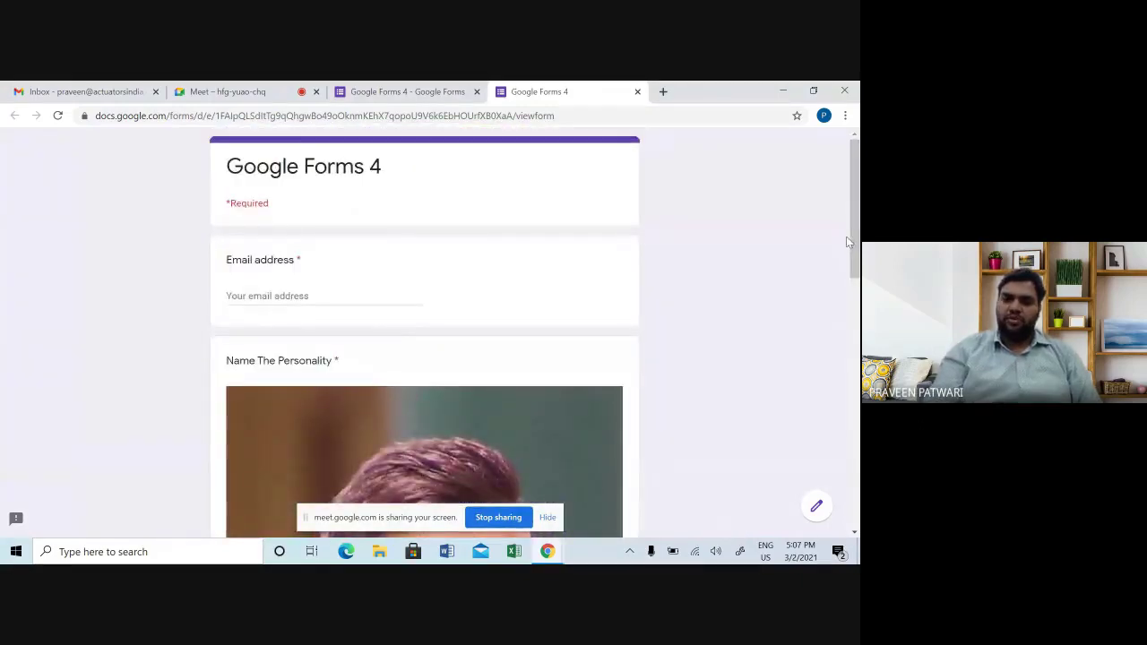
{"action": "left_click", "coordinate": [395, 89]}
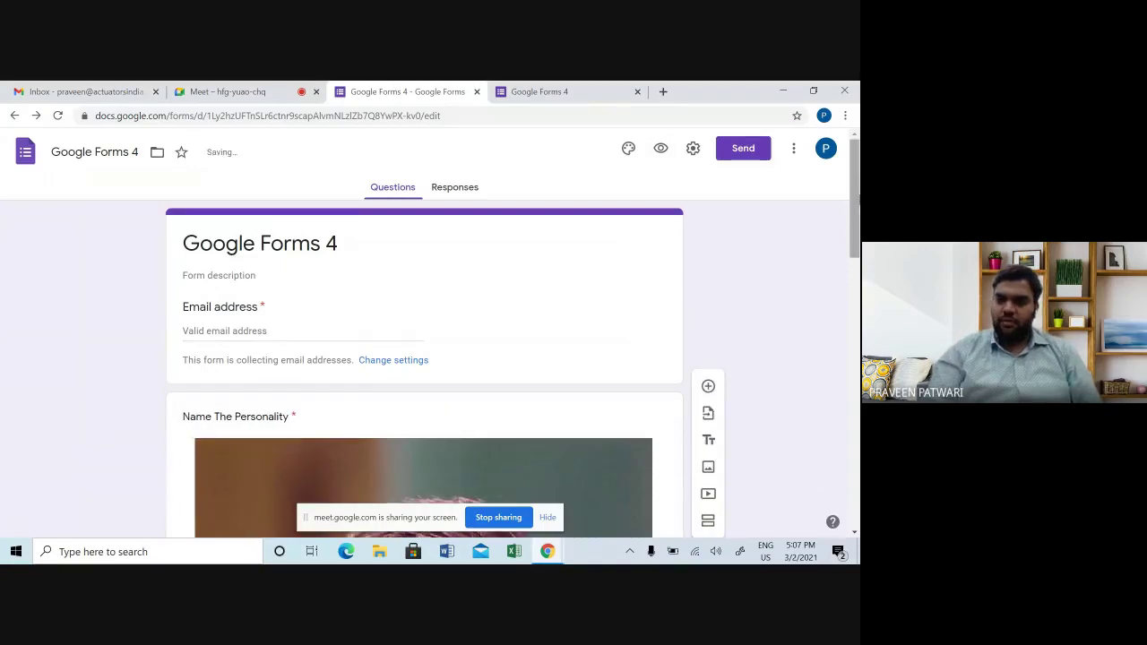
Step: Make 'Upload the image of M.s. Dhoni' a file upload question, allowing Drive uploads
{"action": "left_click_drag", "start_coordinate": [854, 201], "coordinate": [854, 448]}
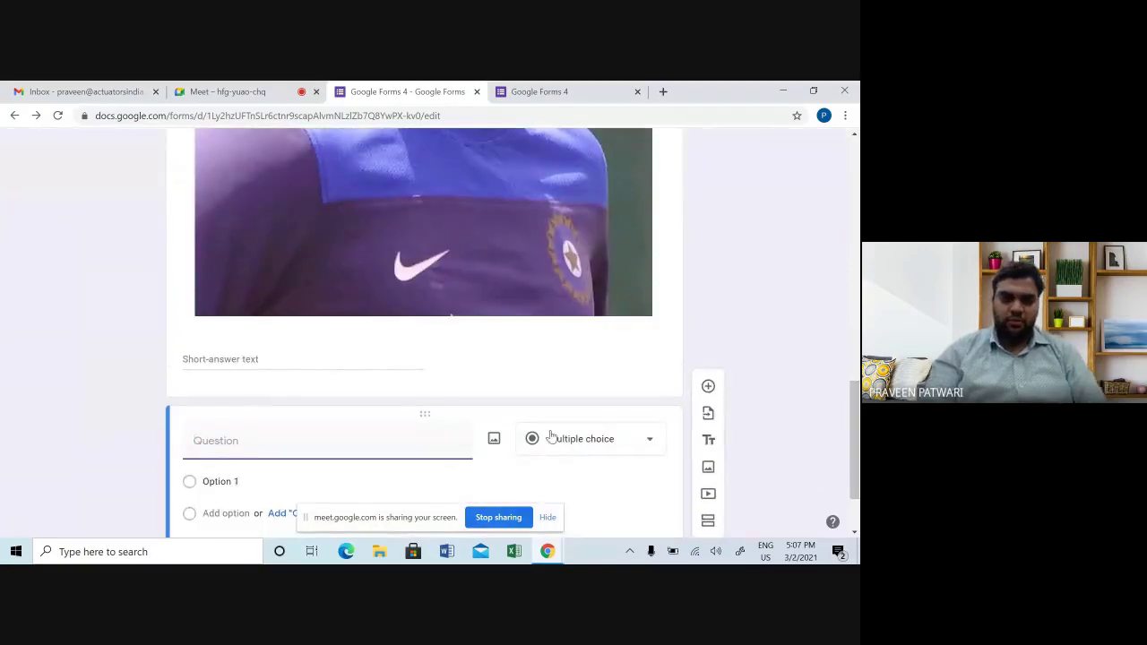
{"action": "type", "text": "Upload"}
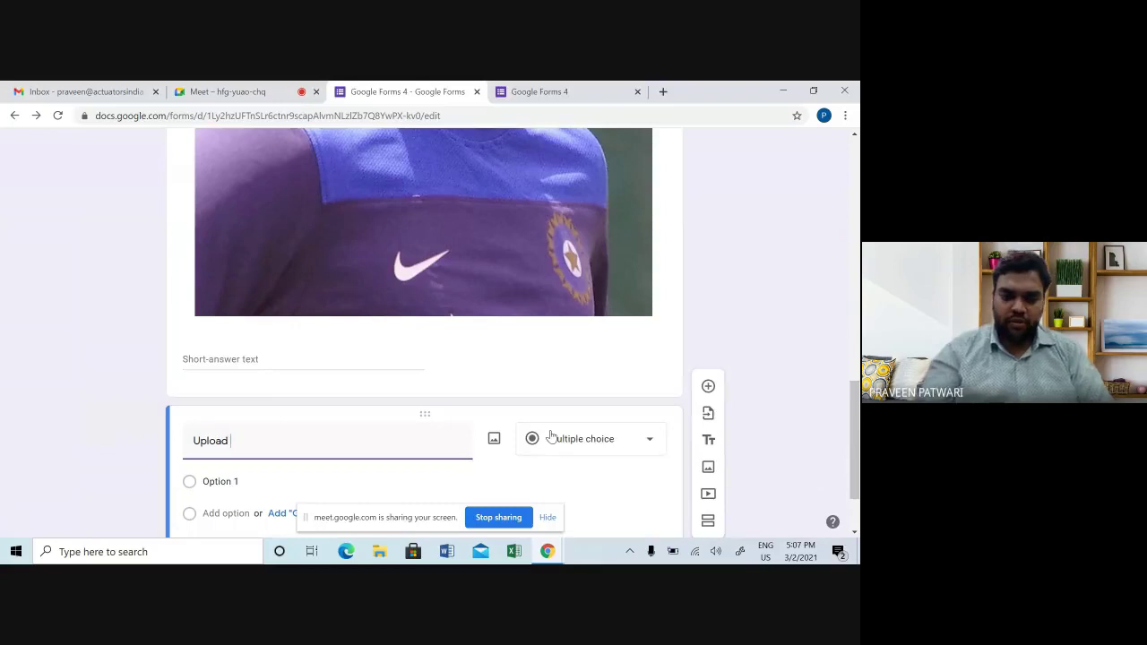
{"action": "type", "text": " the image "}
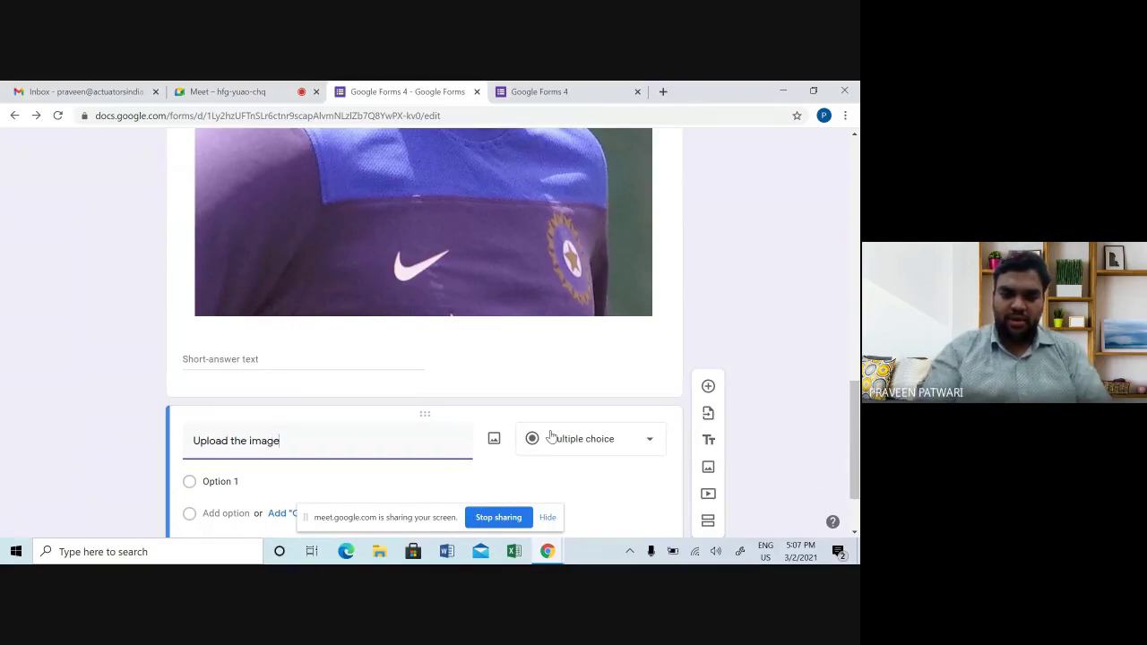
{"action": "type", "text": "of M"}
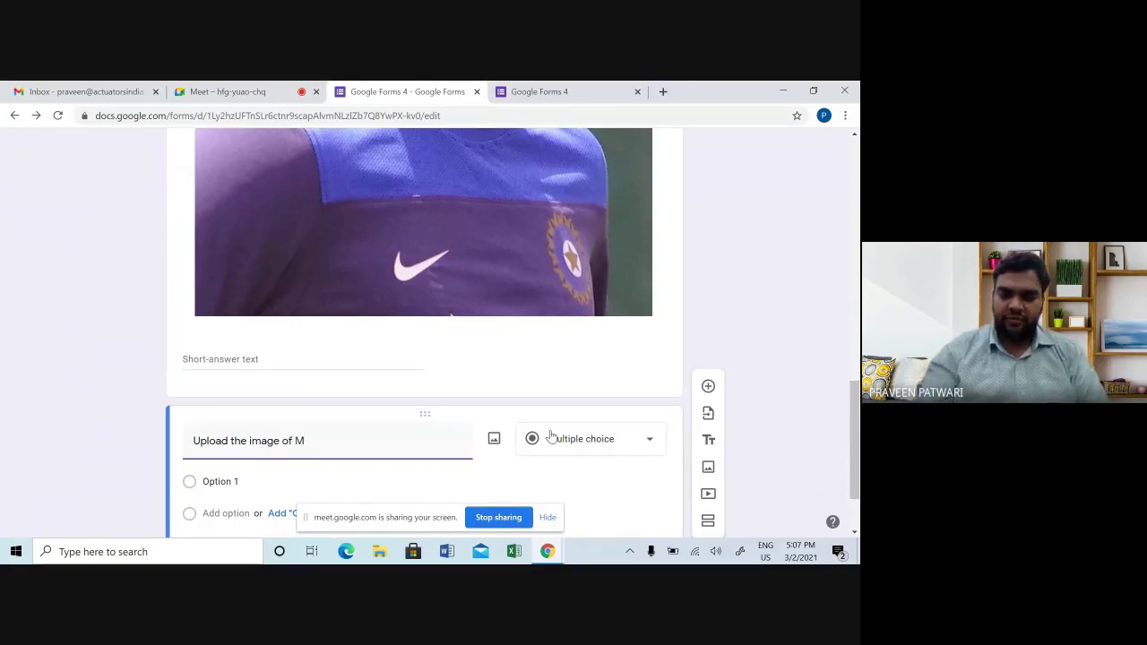
{"action": "type", "text": ".s. Dhon"}
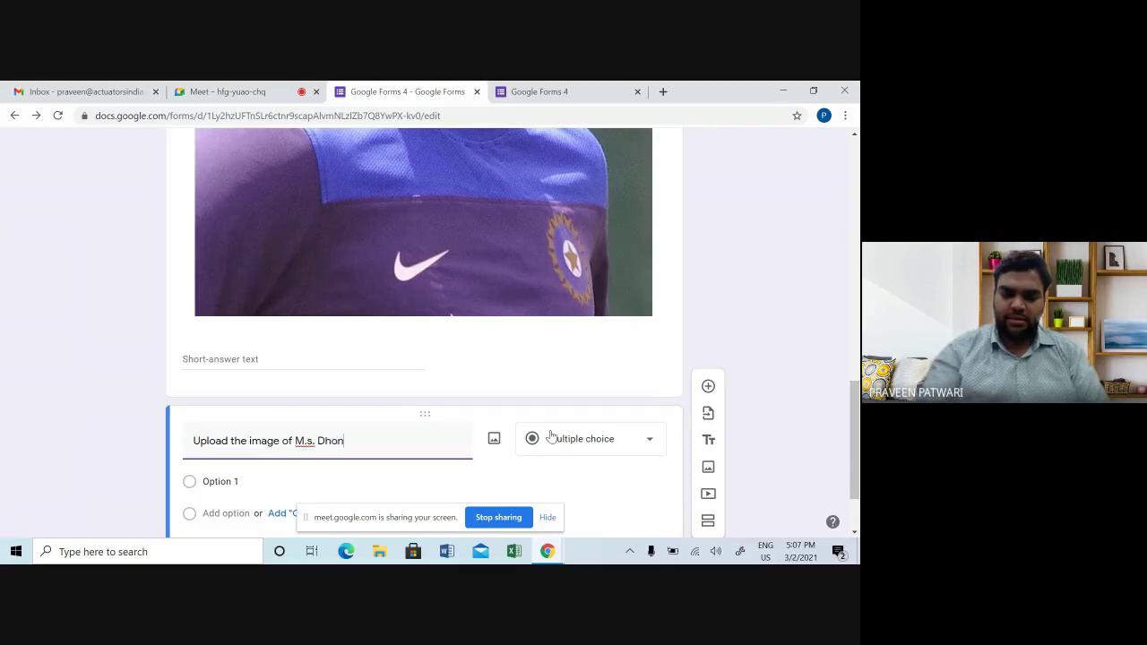
{"action": "type", "text": "i"}
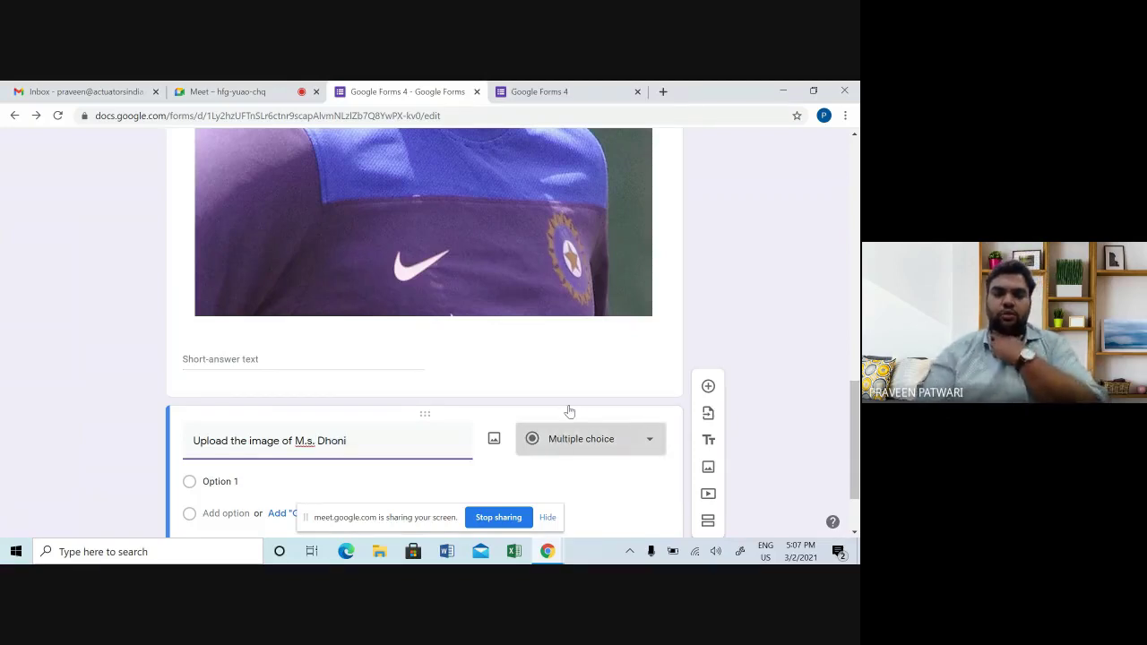
{"action": "left_click", "coordinate": [570, 439]}
{"action": "left_click", "coordinate": [568, 439]}
{"action": "left_click", "coordinate": [572, 436]}
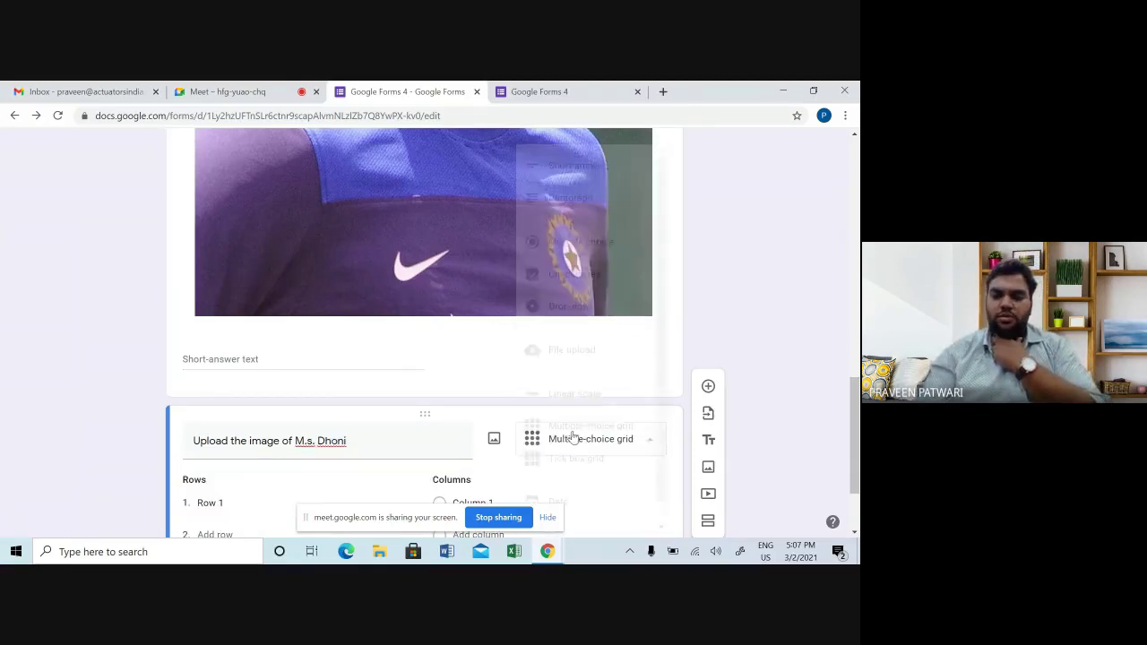
{"action": "left_click", "coordinate": [571, 351]}
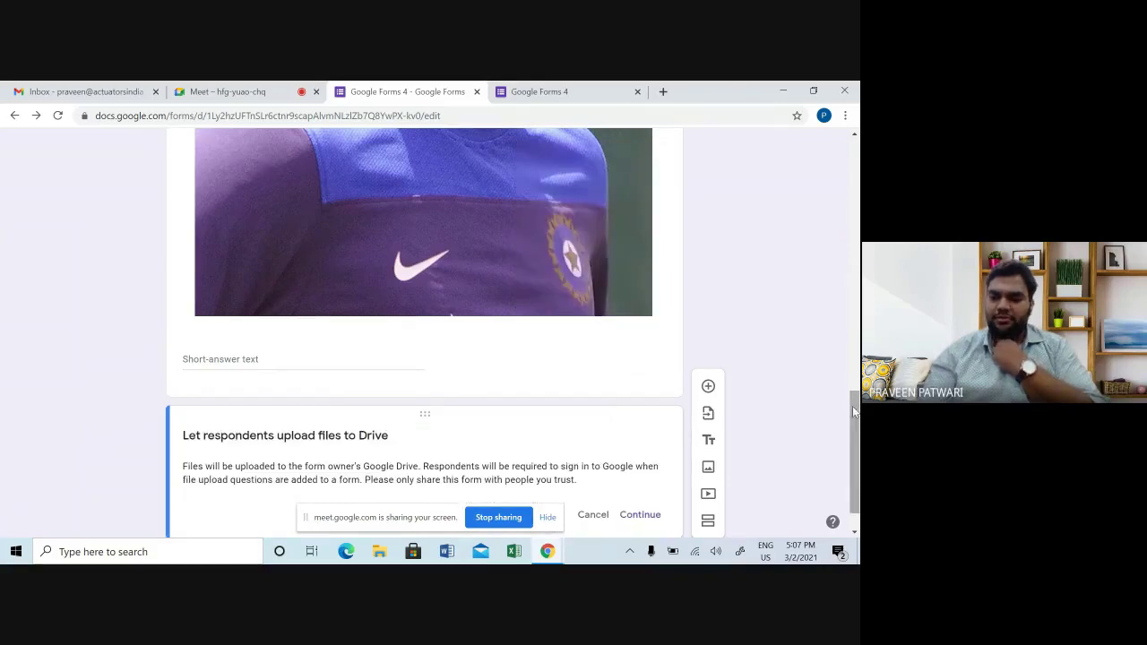
{"action": "scroll", "coordinate": [852, 406], "scroll_direction": "down", "scroll_amount": 1}
{"action": "left_click", "coordinate": [645, 473]}
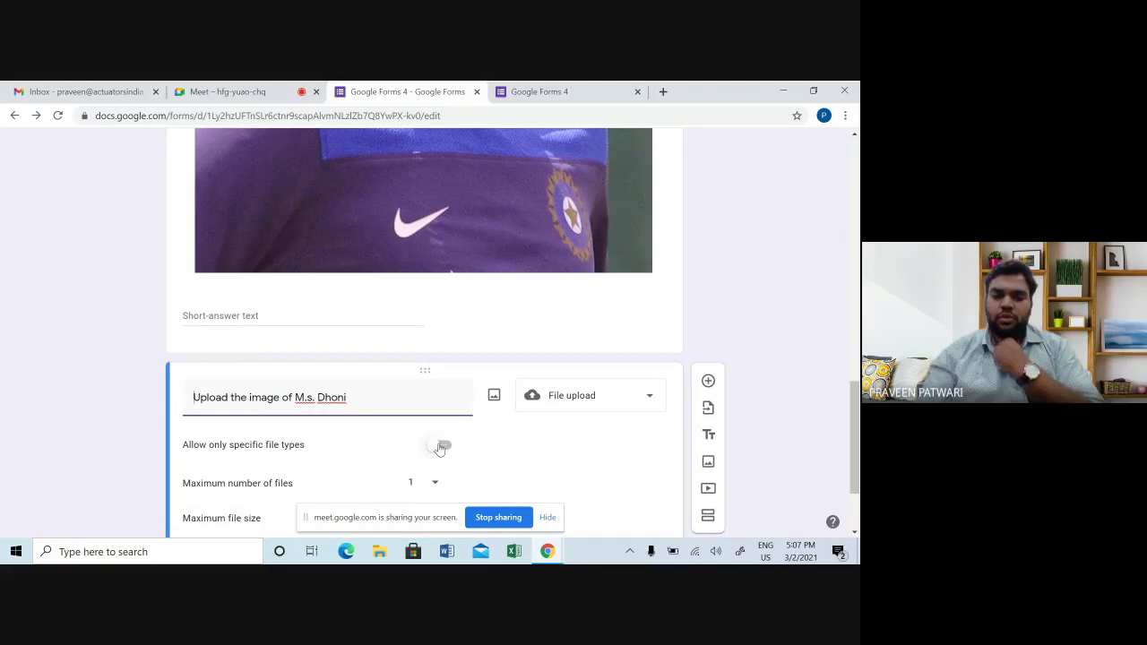
Step: Restrict uploads to Image files with a 10 MB maximum and mark the question required
{"action": "left_click", "coordinate": [439, 447]}
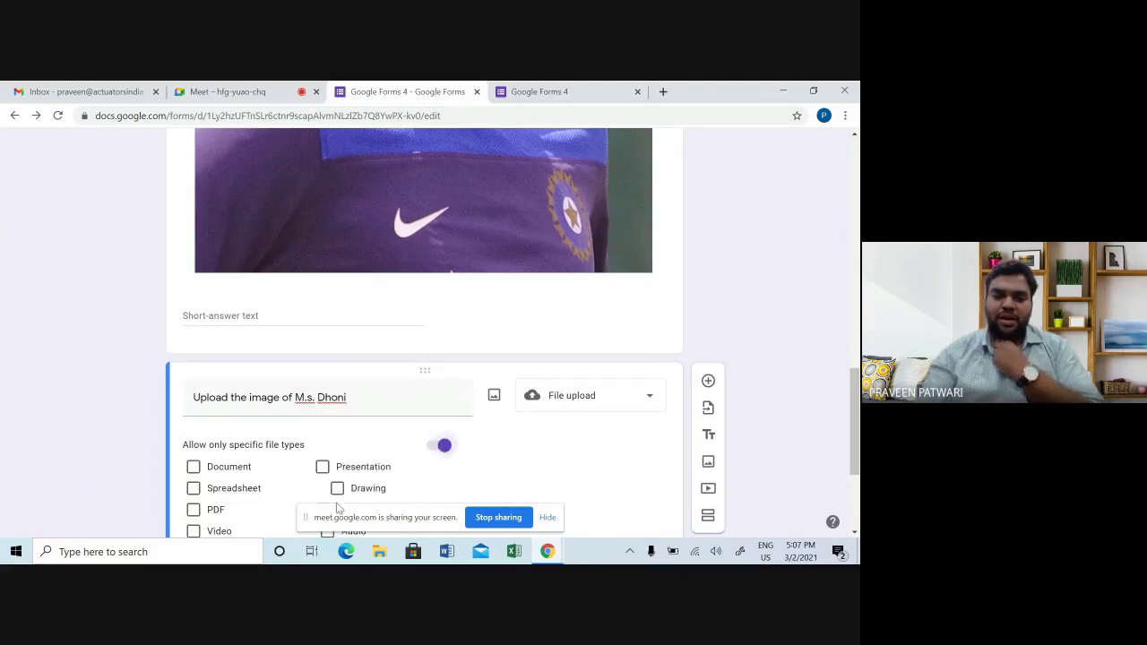
{"action": "scroll", "coordinate": [842, 413], "scroll_direction": "down", "scroll_amount": 3}
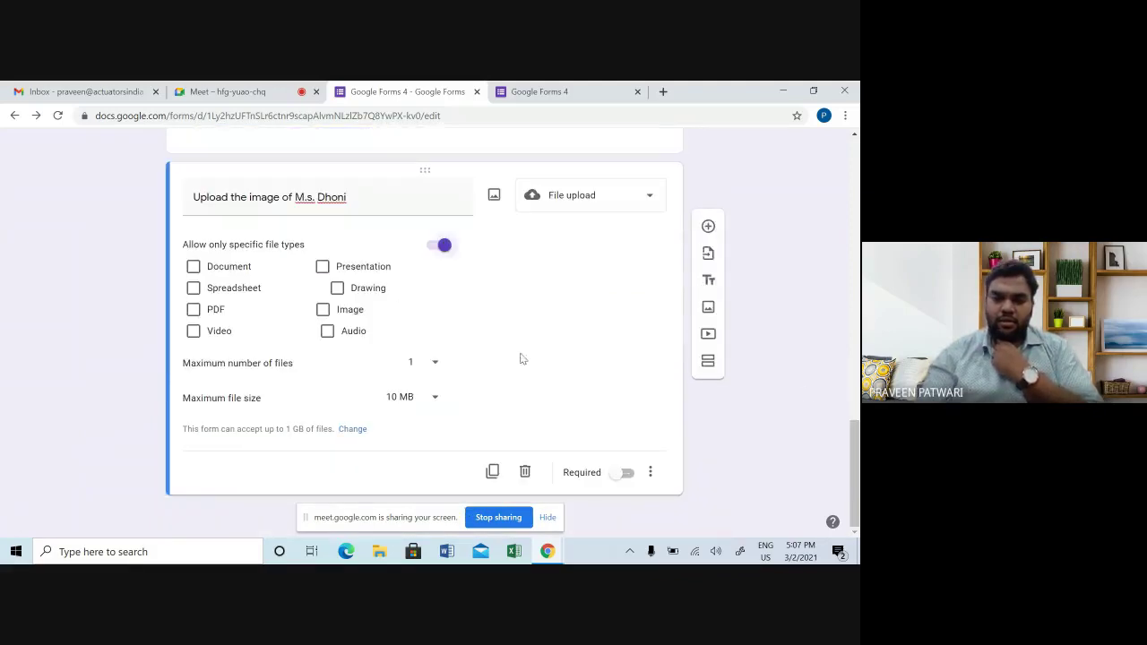
{"action": "left_click", "coordinate": [357, 312]}
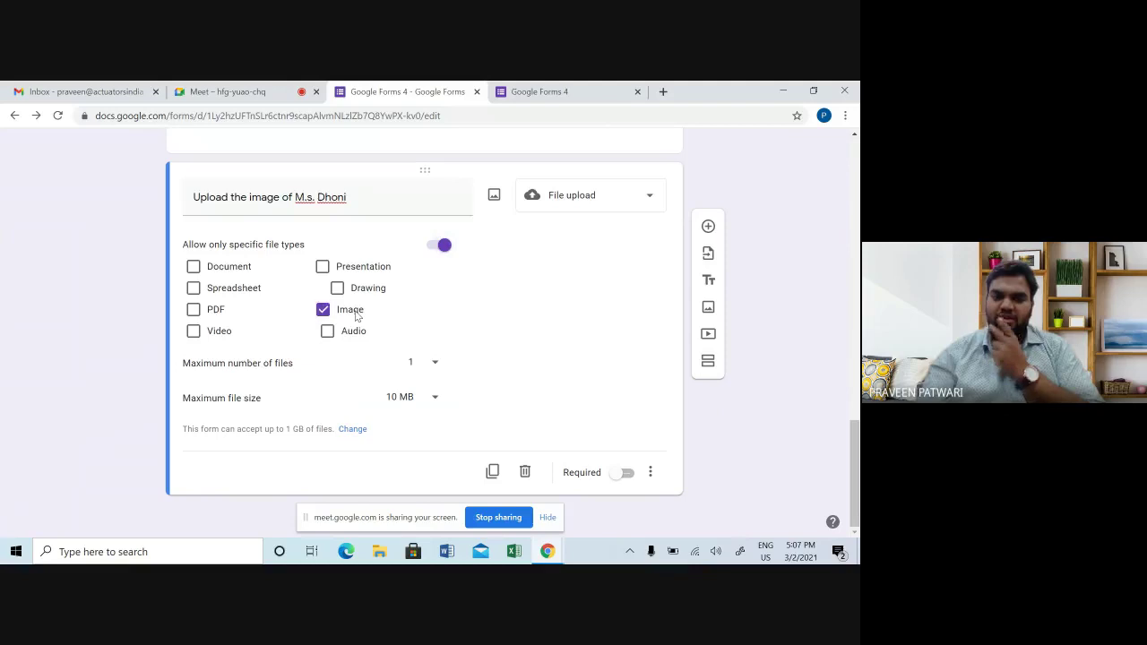
{"action": "left_click", "coordinate": [403, 401]}
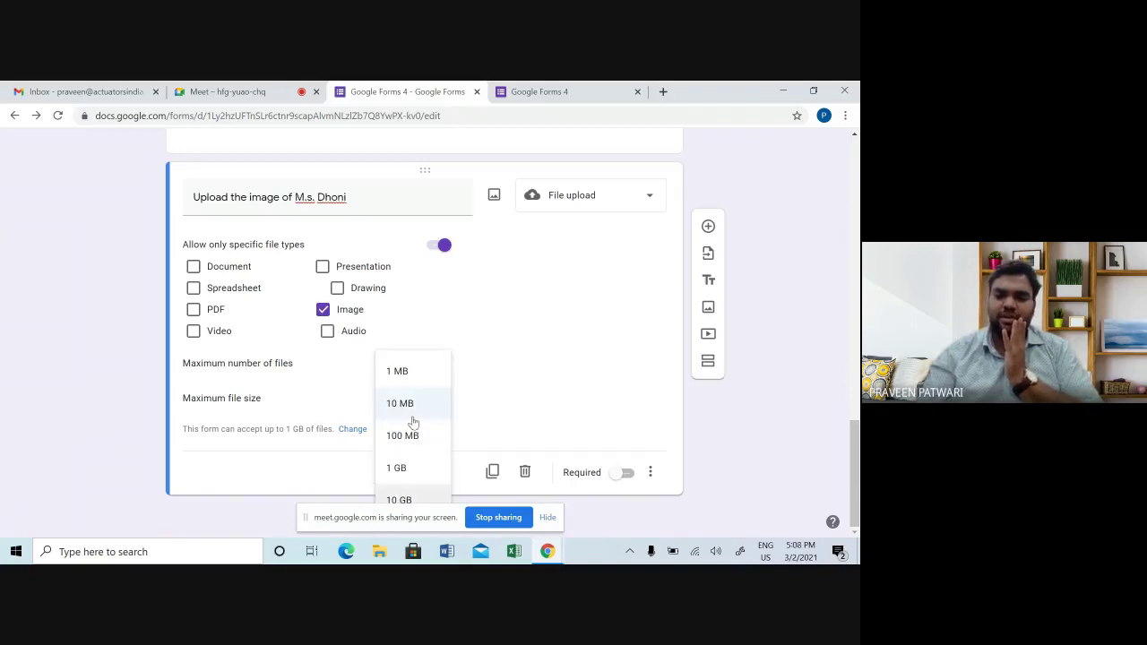
{"action": "left_click", "coordinate": [411, 414]}
{"action": "left_click", "coordinate": [621, 473]}
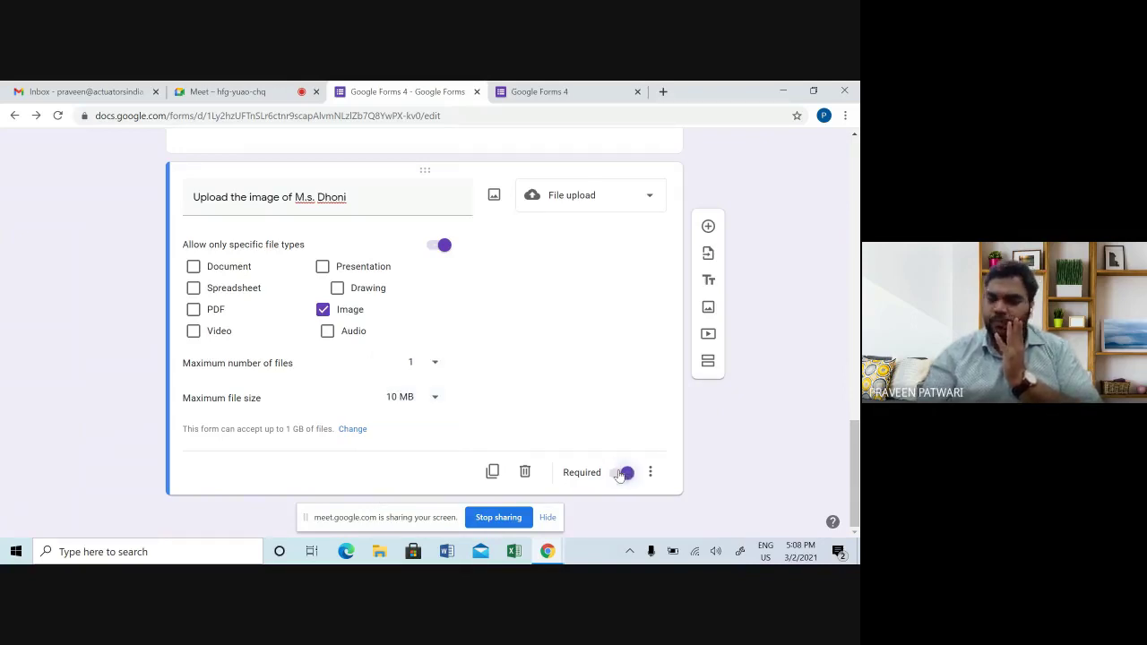
{"action": "left_click_drag", "start_coordinate": [853, 473], "coordinate": [853, 191]}
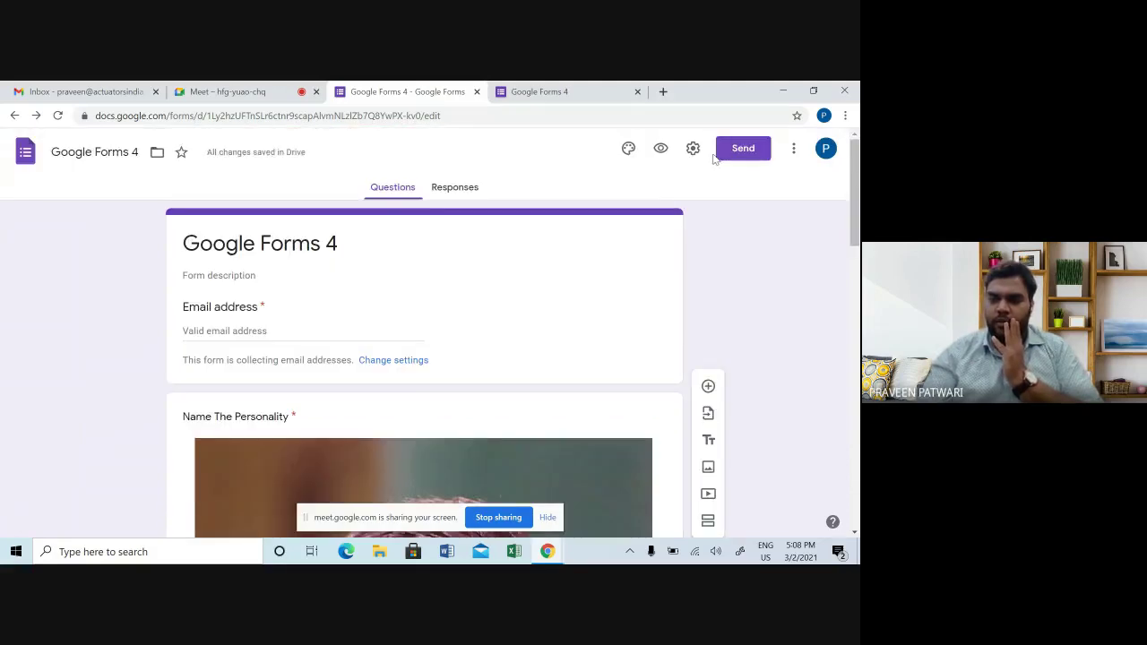
Step: Insert the fireworks image from the Party collection as the form's header
{"action": "left_click", "coordinate": [628, 148]}
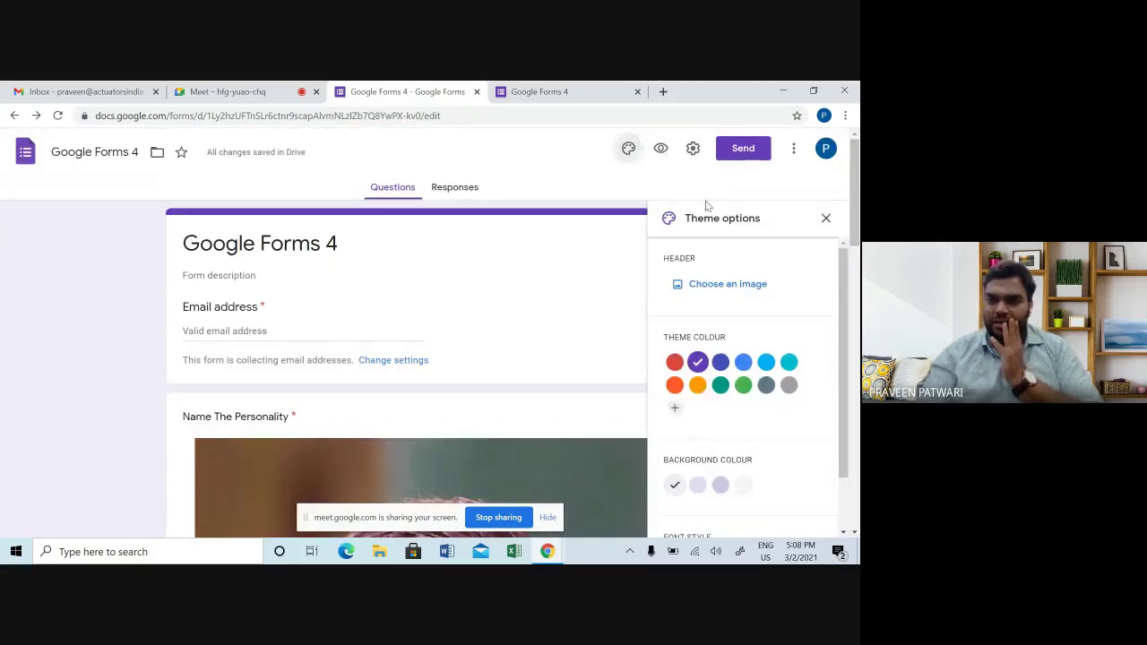
{"action": "left_click", "coordinate": [716, 283]}
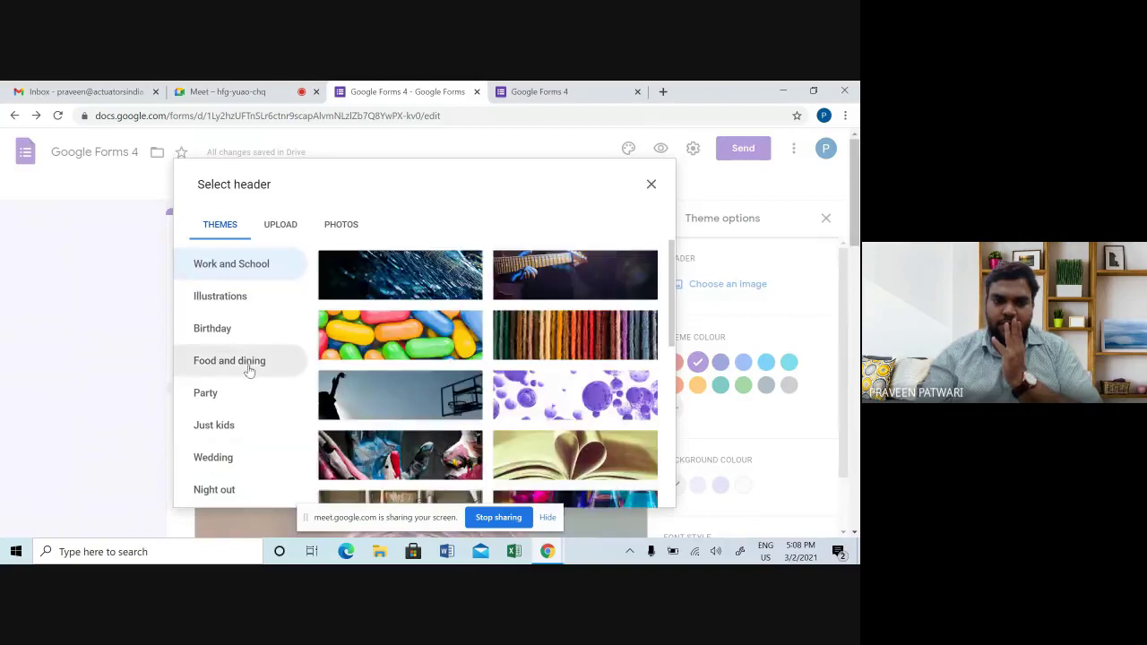
{"action": "left_click", "coordinate": [259, 393]}
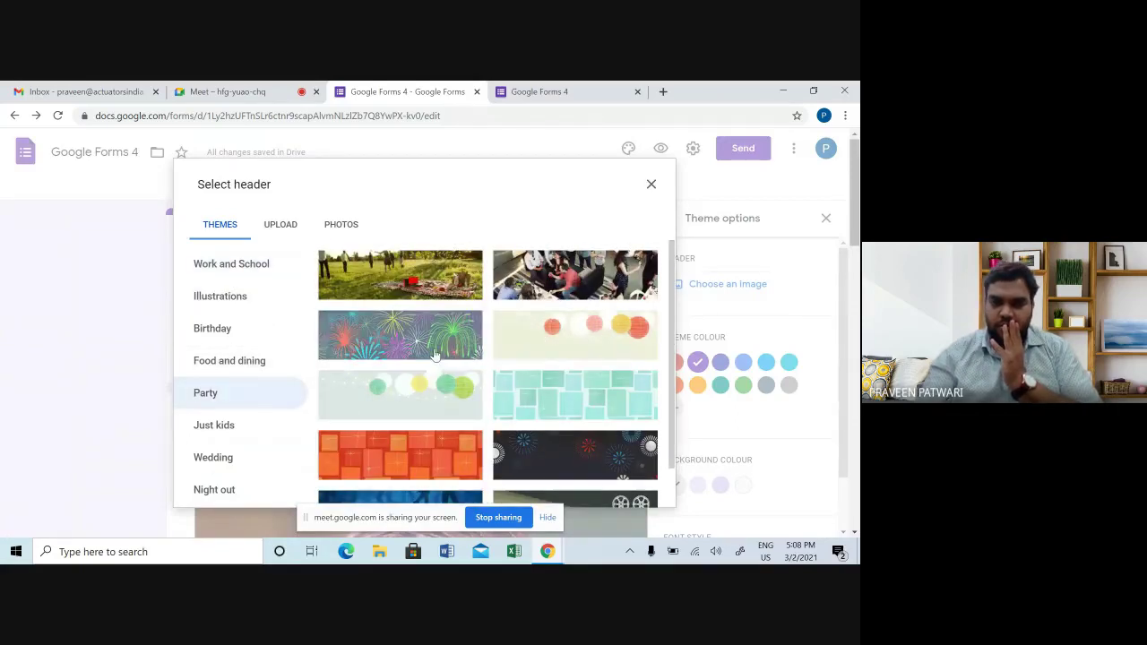
{"action": "left_click", "coordinate": [434, 356]}
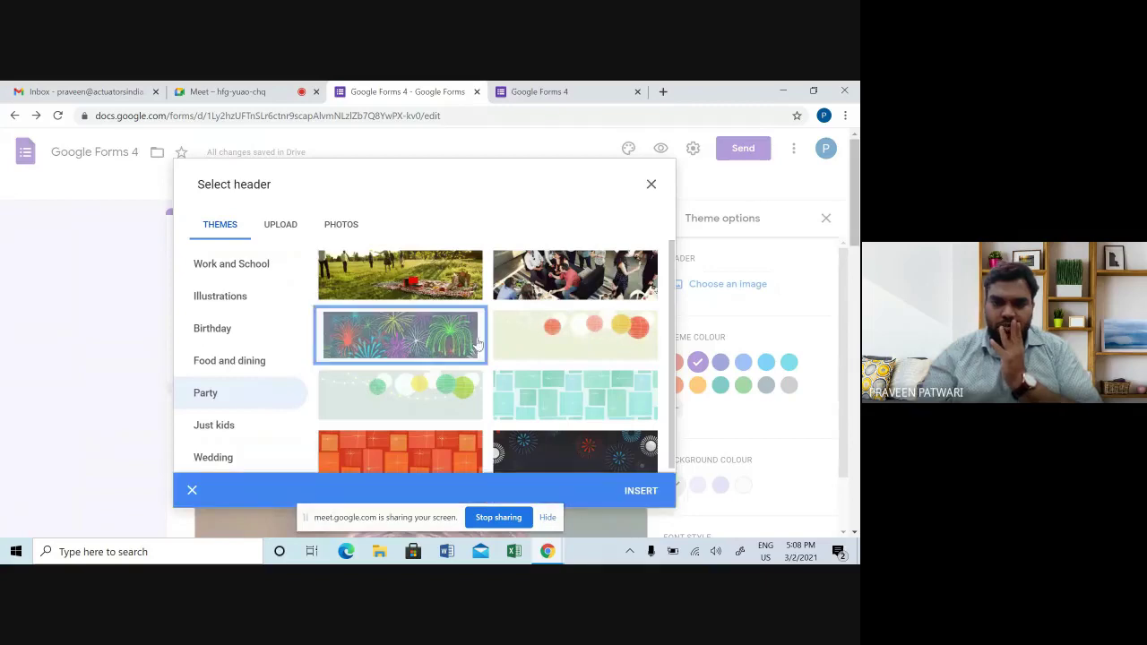
{"action": "left_click", "coordinate": [639, 493]}
{"action": "left_click", "coordinate": [720, 483]}
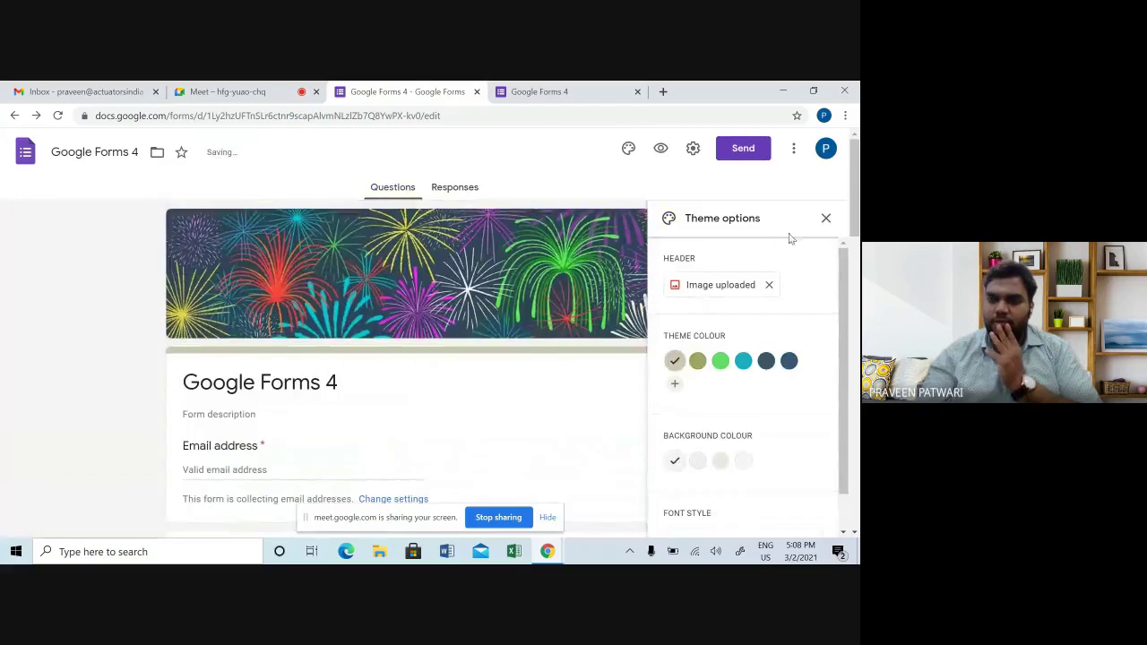
{"action": "left_click", "coordinate": [825, 218]}
Step: Copy the form's shortened forms.gle link from the Send form link options
{"action": "left_click", "coordinate": [755, 153]}
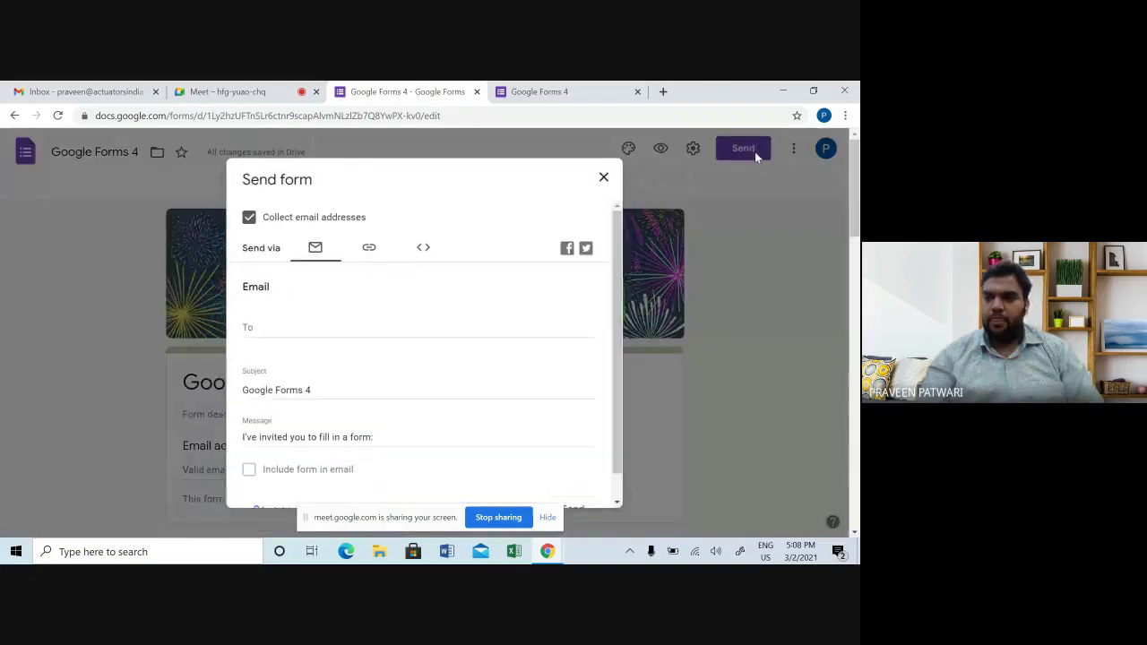
{"action": "left_click", "coordinate": [372, 254]}
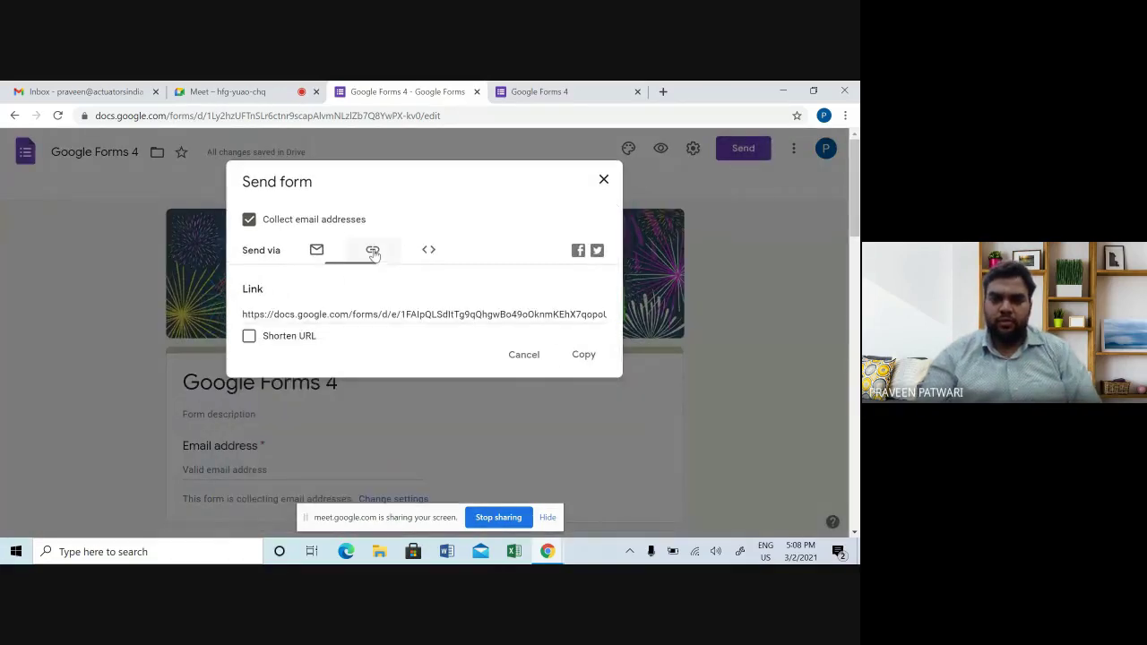
{"action": "left_click", "coordinate": [285, 336]}
{"action": "left_click", "coordinate": [581, 356]}
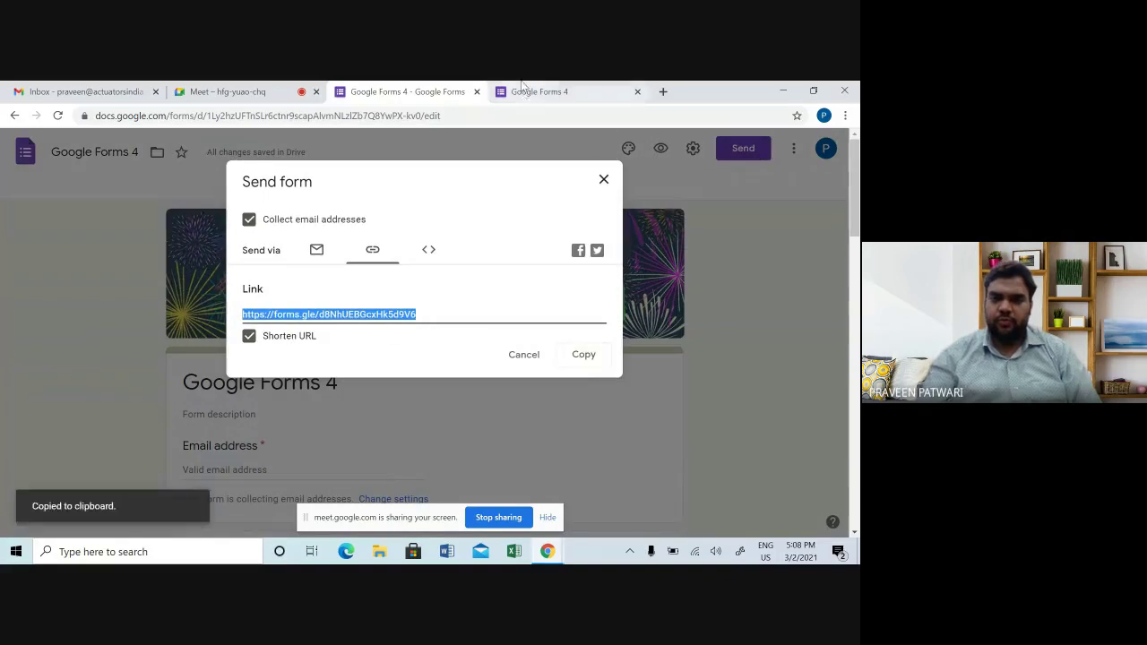
Step: Post the shortened form link to everyone in the Google Meet chat
{"action": "left_click", "coordinate": [528, 91]}
{"action": "left_click", "coordinate": [636, 93]}
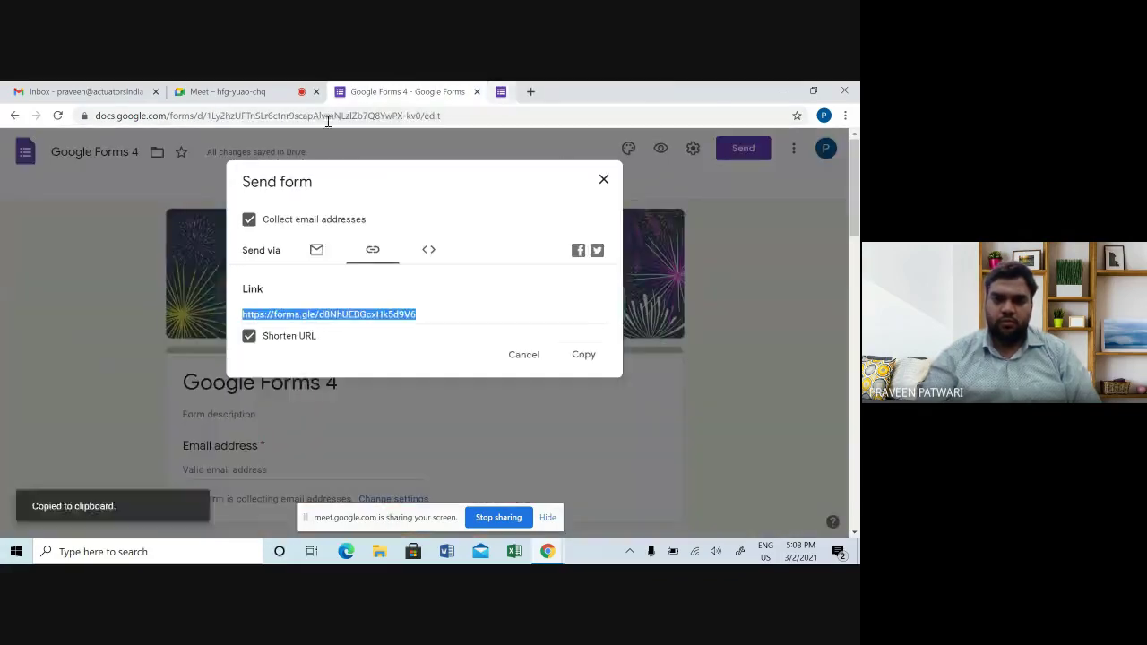
{"action": "left_click", "coordinate": [228, 91]}
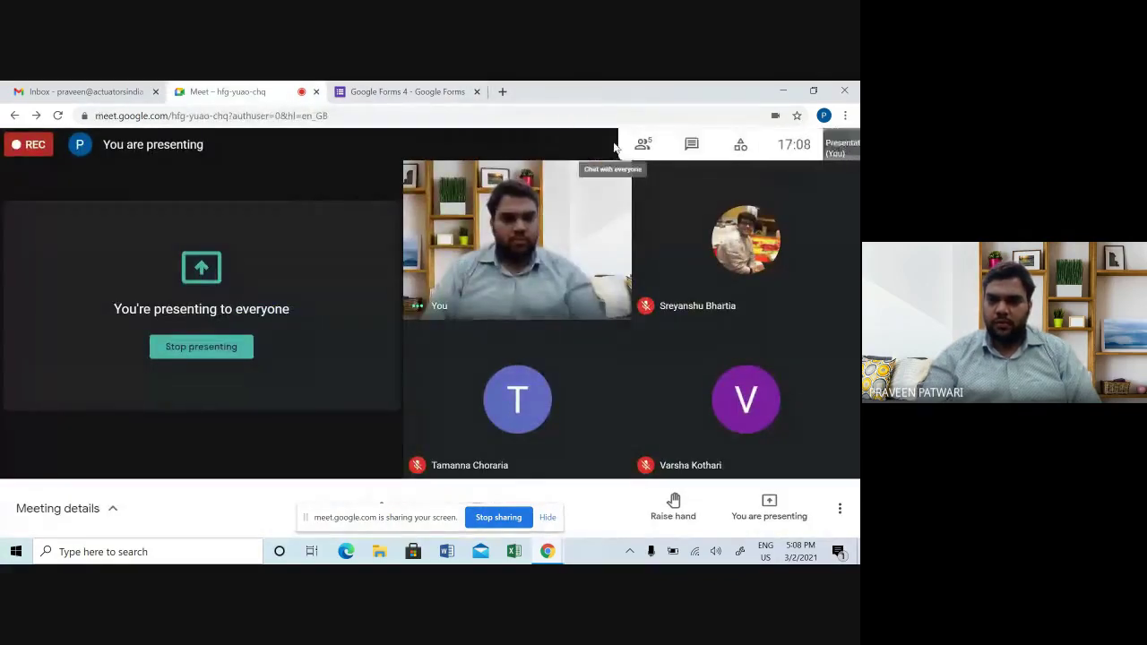
{"action": "left_click", "coordinate": [613, 145]}
{"action": "key", "text": "ctrl+v"}
{"action": "key", "text": "Return"}
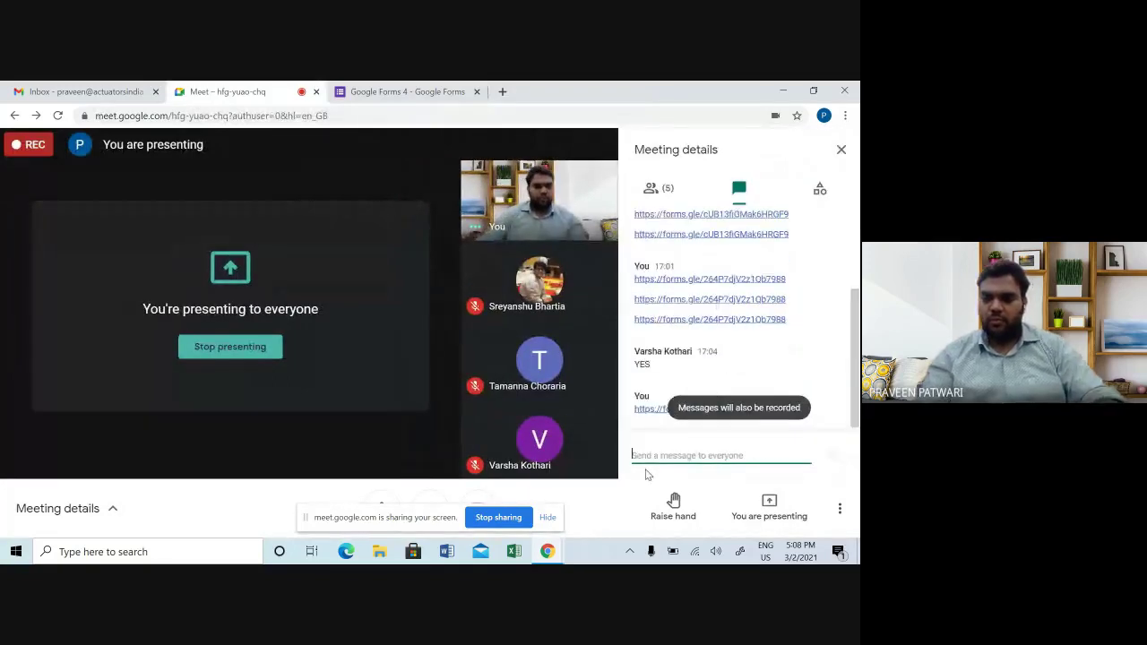
{"action": "key", "text": "ctrl+v"}
{"action": "key", "text": "Return"}
{"action": "key", "text": "ctrl+v"}
{"action": "key", "text": "Return"}
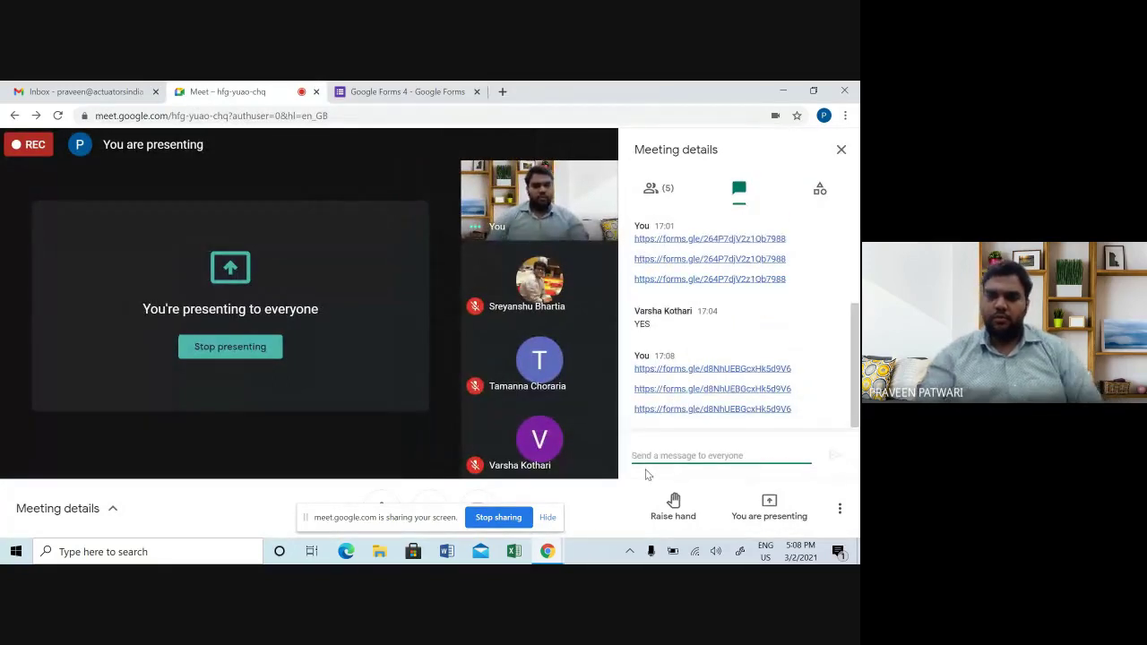
{"action": "left_click", "coordinate": [415, 88]}
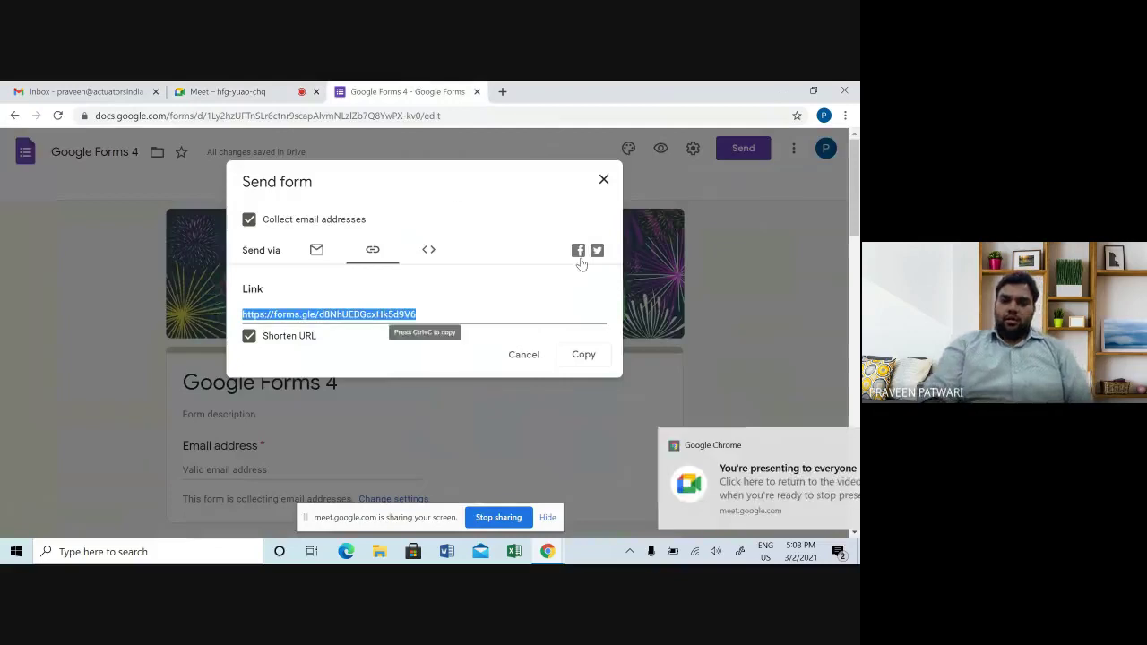
Step: Close Send form, dismiss the Chrome notification, and scroll through the fireworks-headed form
{"action": "left_click", "coordinate": [603, 179]}
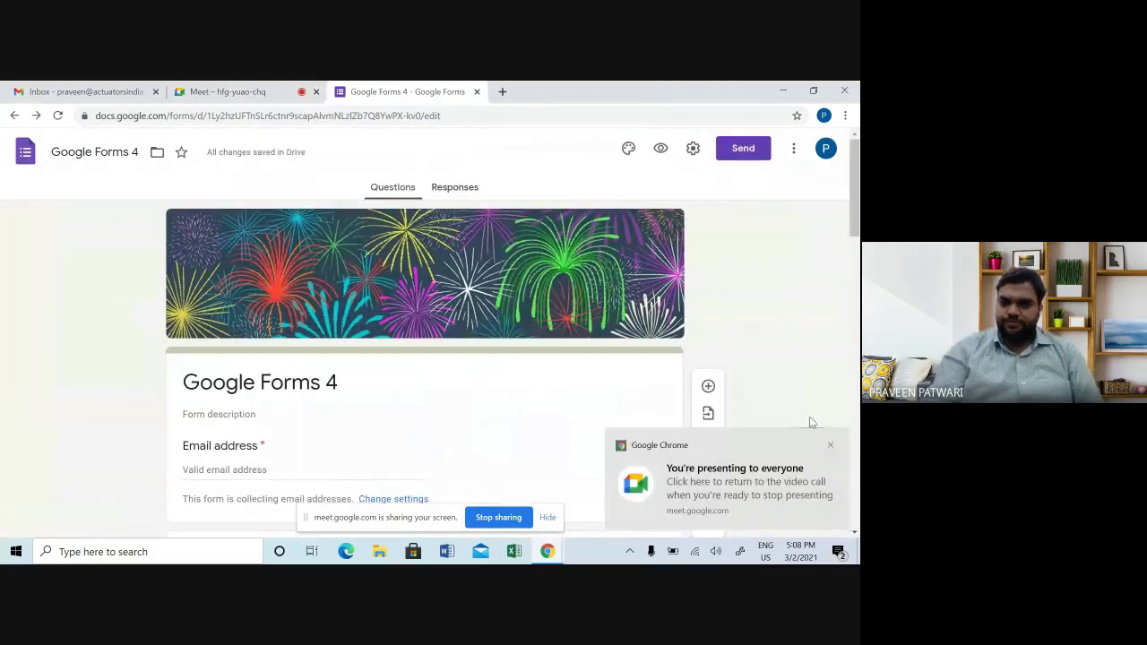
{"action": "left_click", "coordinate": [829, 444]}
{"action": "left_click_drag", "start_coordinate": [855, 208], "coordinate": [855, 502]}
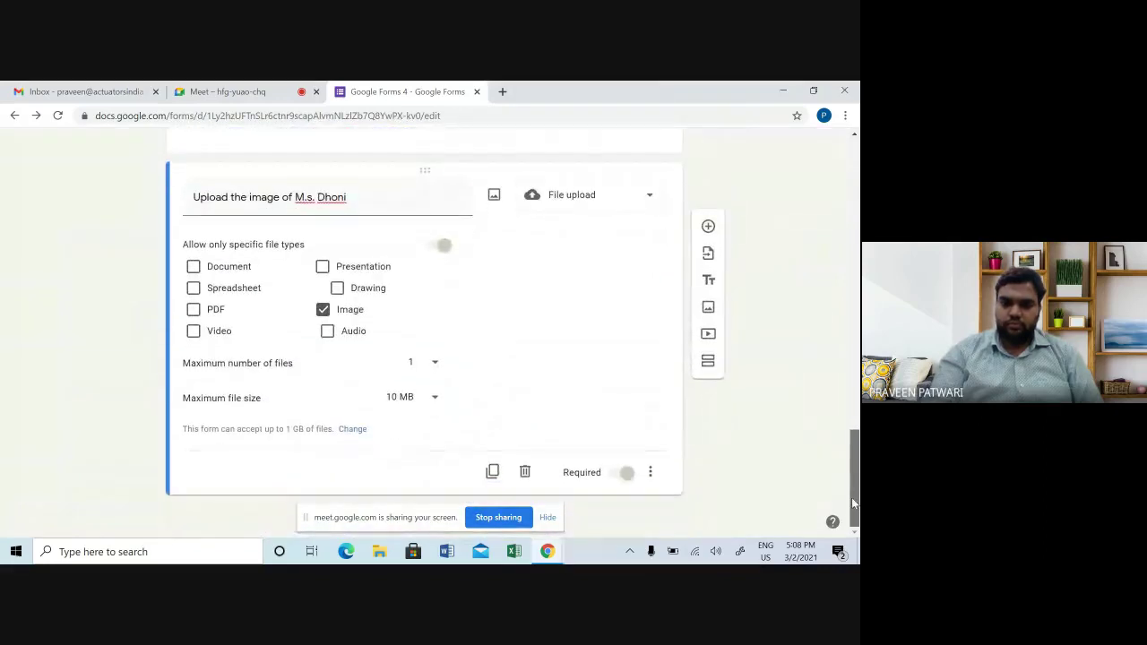
{"action": "left_click_drag", "start_coordinate": [853, 500], "coordinate": [854, 215]}
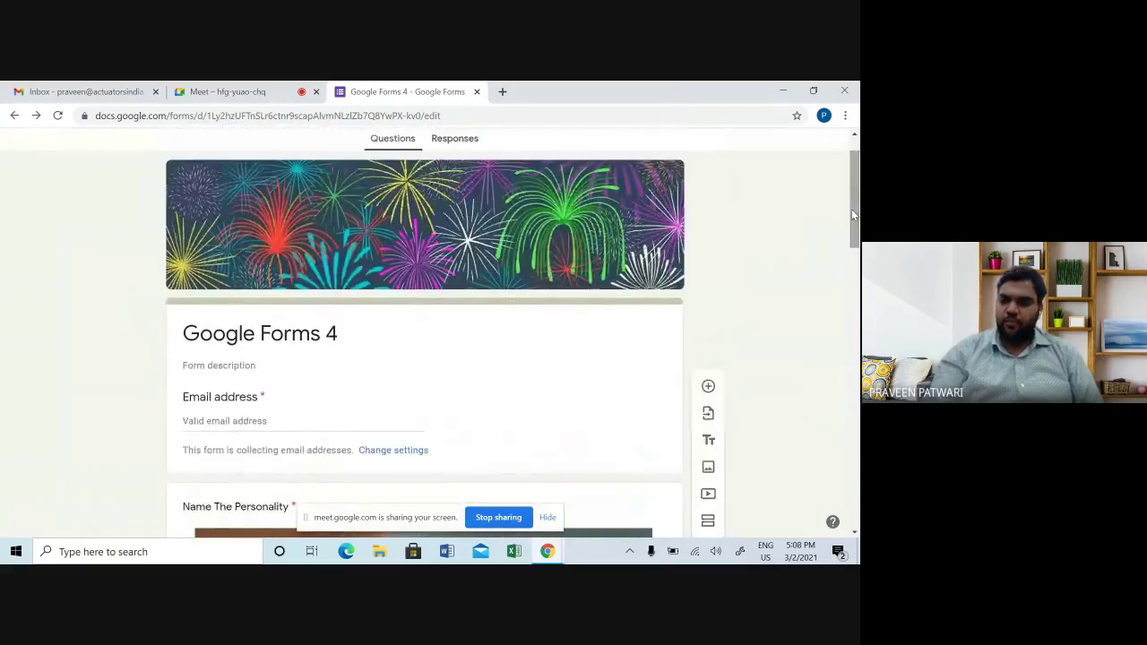
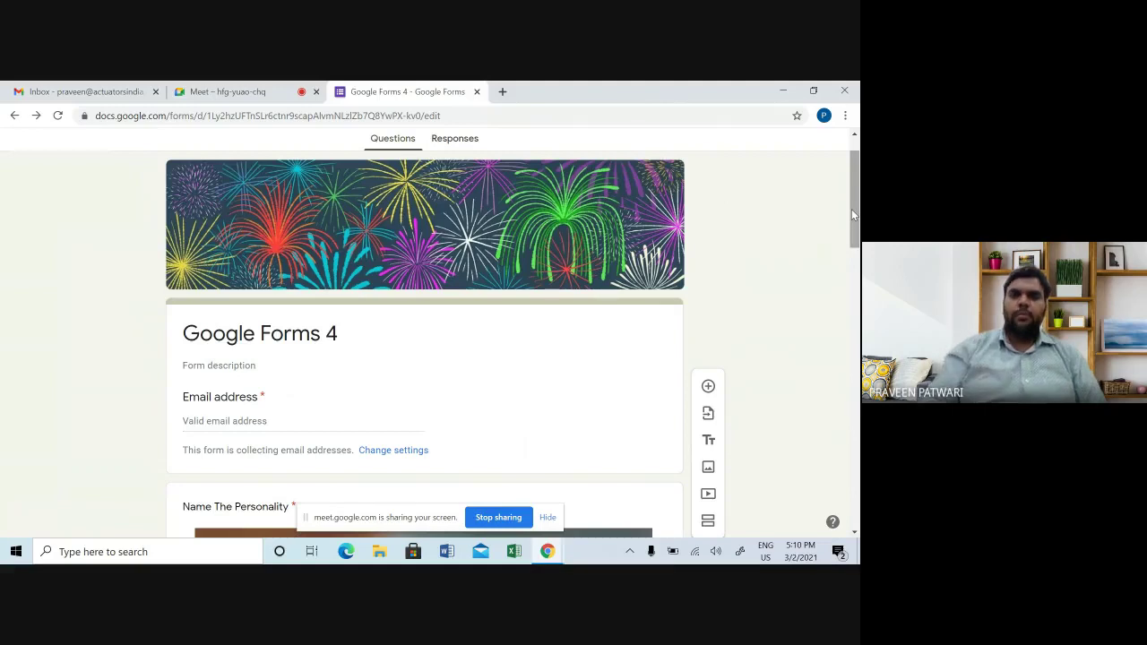
Step: Show the form's Responses and scroll through the two submitted responses
{"action": "left_click", "coordinate": [457, 138]}
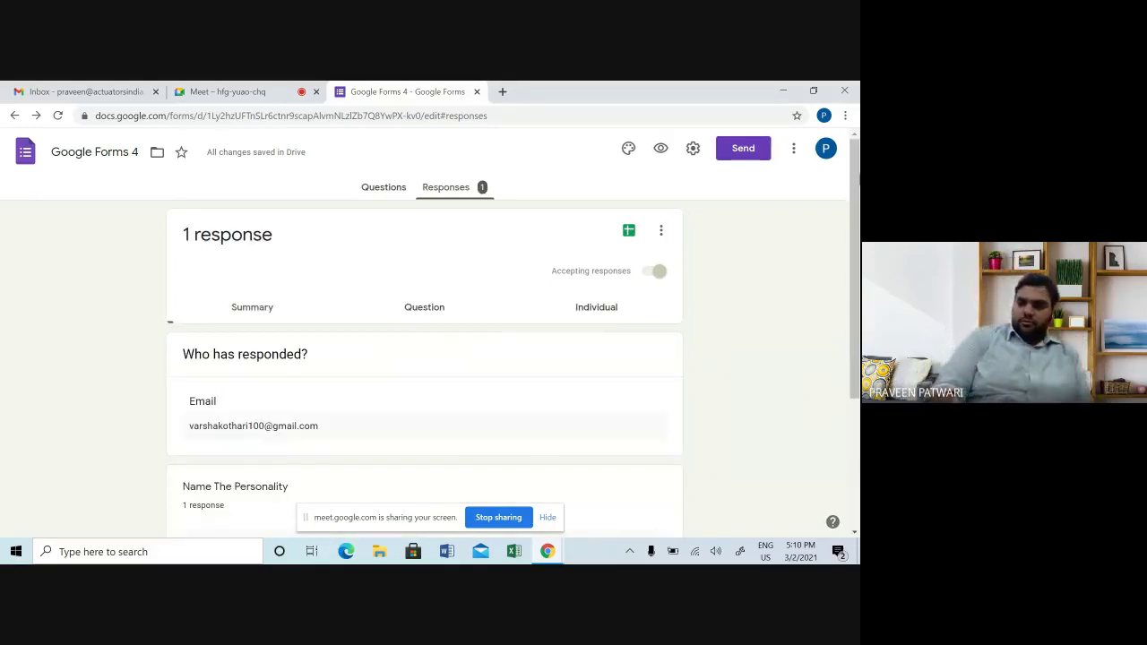
{"action": "scroll", "coordinate": [423, 331], "scroll_direction": "down", "scroll_amount": 2}
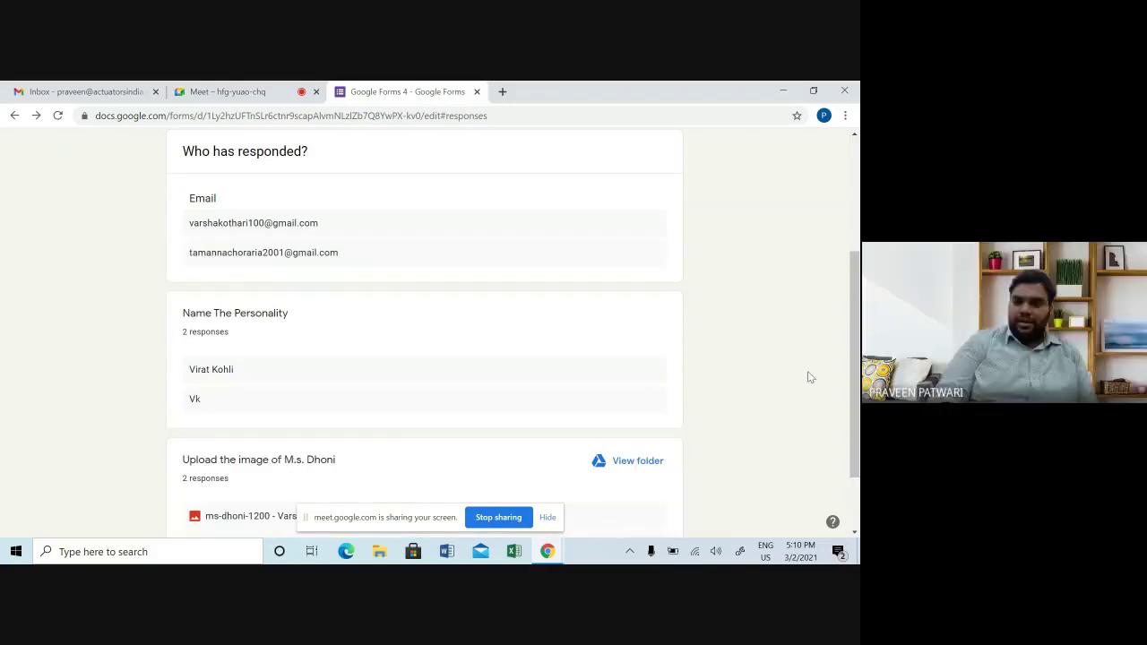
{"action": "scroll", "coordinate": [484, 502], "scroll_direction": "down", "scroll_amount": 1}
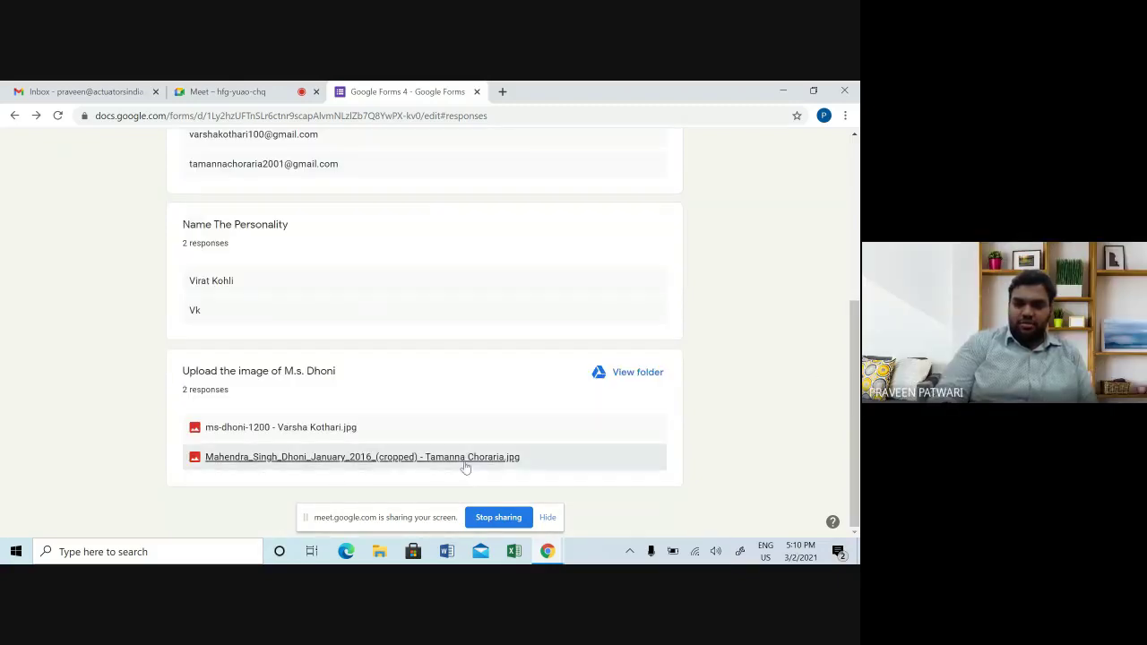
{"action": "left_click_drag", "start_coordinate": [856, 448], "coordinate": [855, 269]}
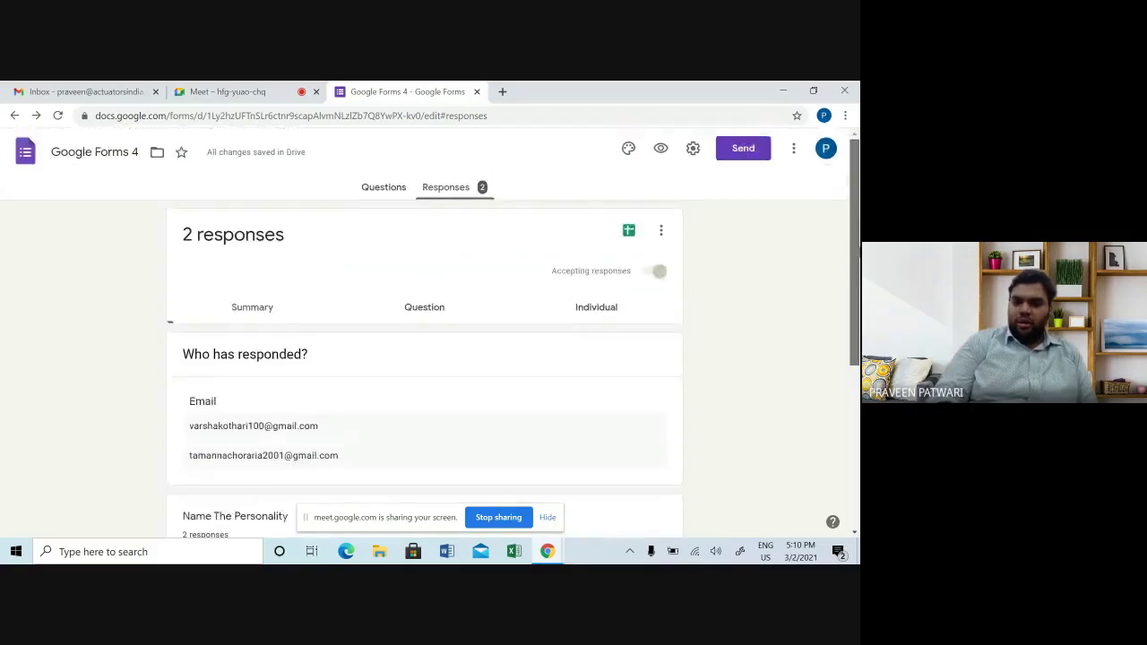
{"action": "scroll", "coordinate": [318, 430], "scroll_direction": "down", "scroll_amount": 3}
Step: View the first uploaded Dhoni image, then close it and scroll back up the summary
{"action": "left_click", "coordinate": [318, 433]}
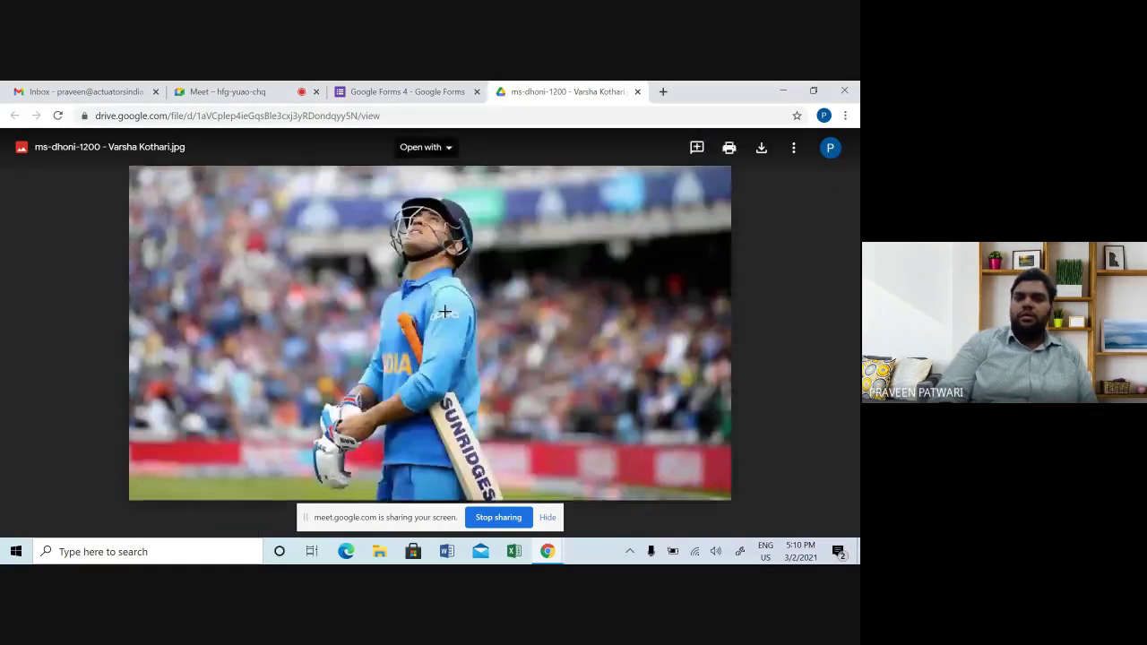
{"action": "left_click", "coordinate": [637, 92]}
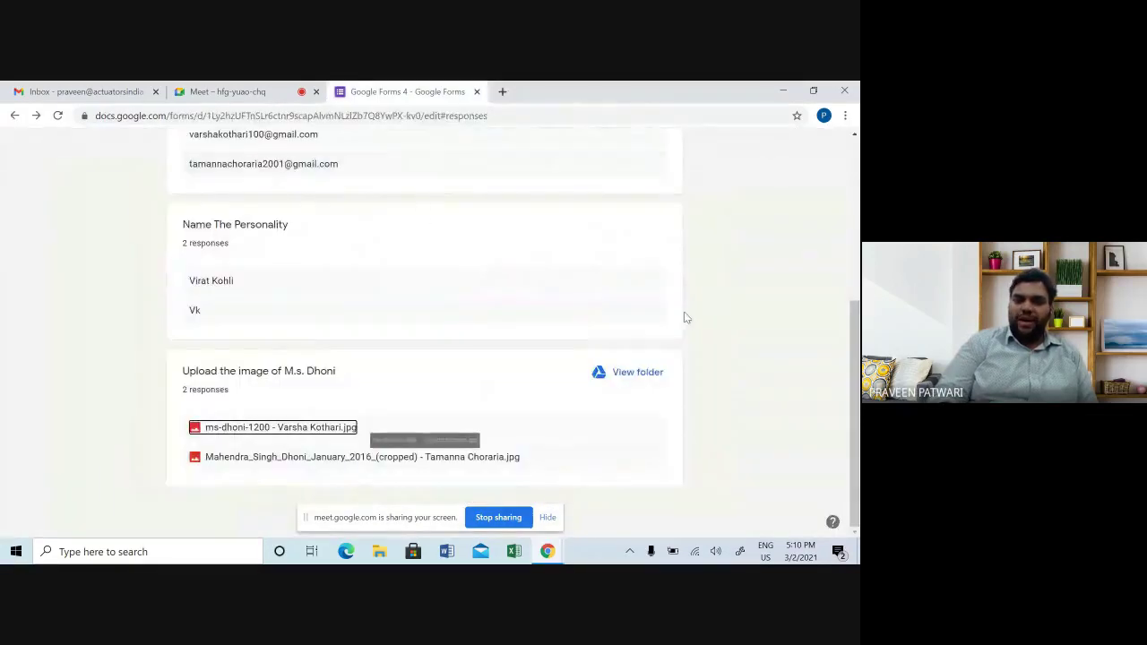
{"action": "left_click_drag", "start_coordinate": [855, 332], "coordinate": [855, 255]}
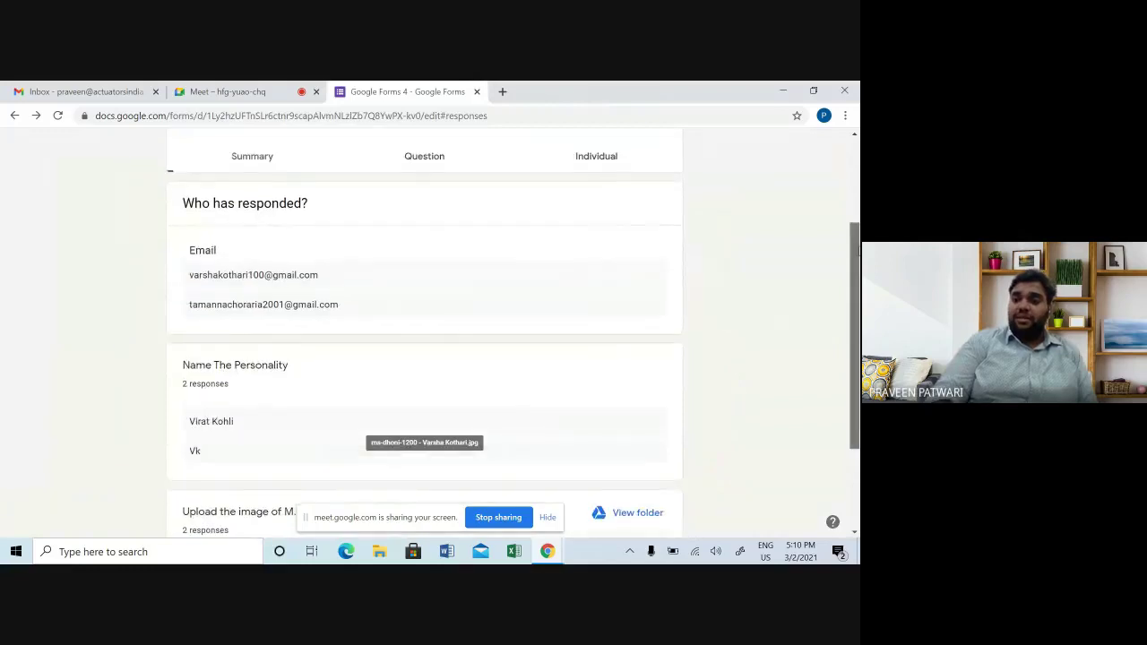
{"action": "scroll", "coordinate": [424, 421], "scroll_direction": "up", "scroll_amount": 2}
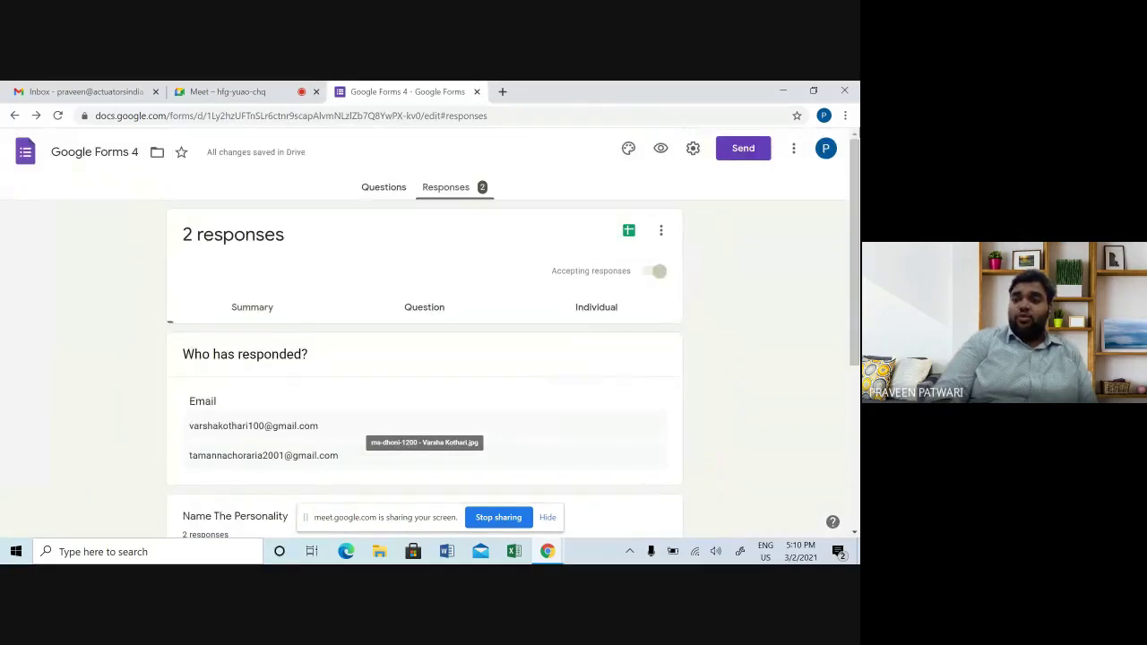
Step: Create the new responses spreadsheet and view the first uploaded image linked in cell D2
{"action": "left_click", "coordinate": [630, 235]}
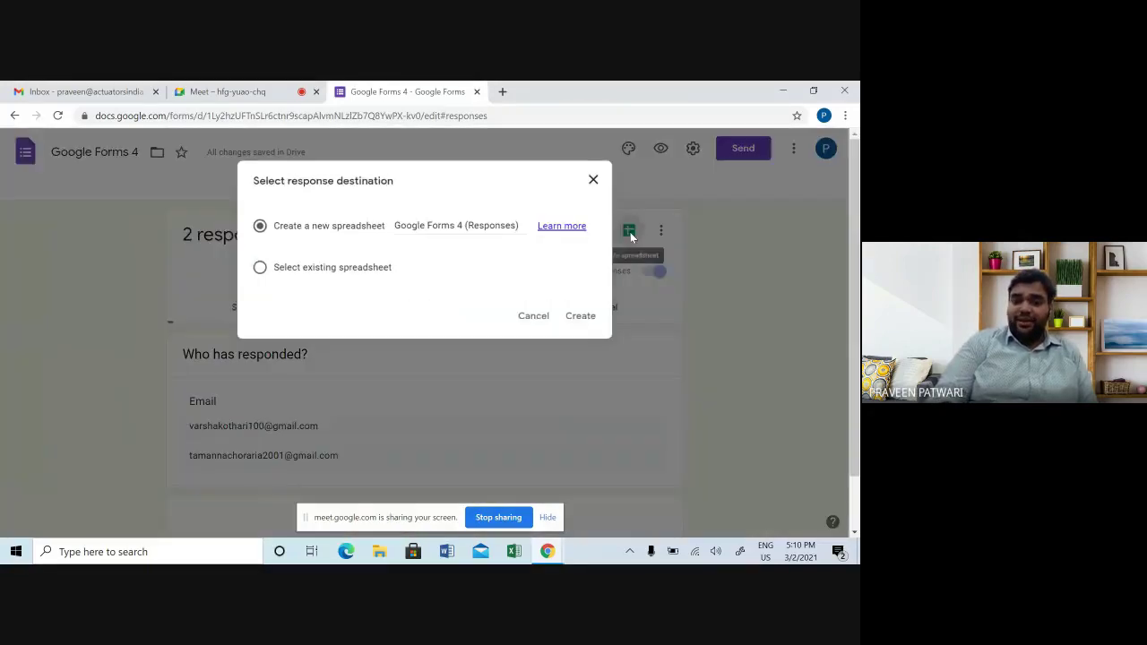
{"action": "left_click", "coordinate": [582, 325]}
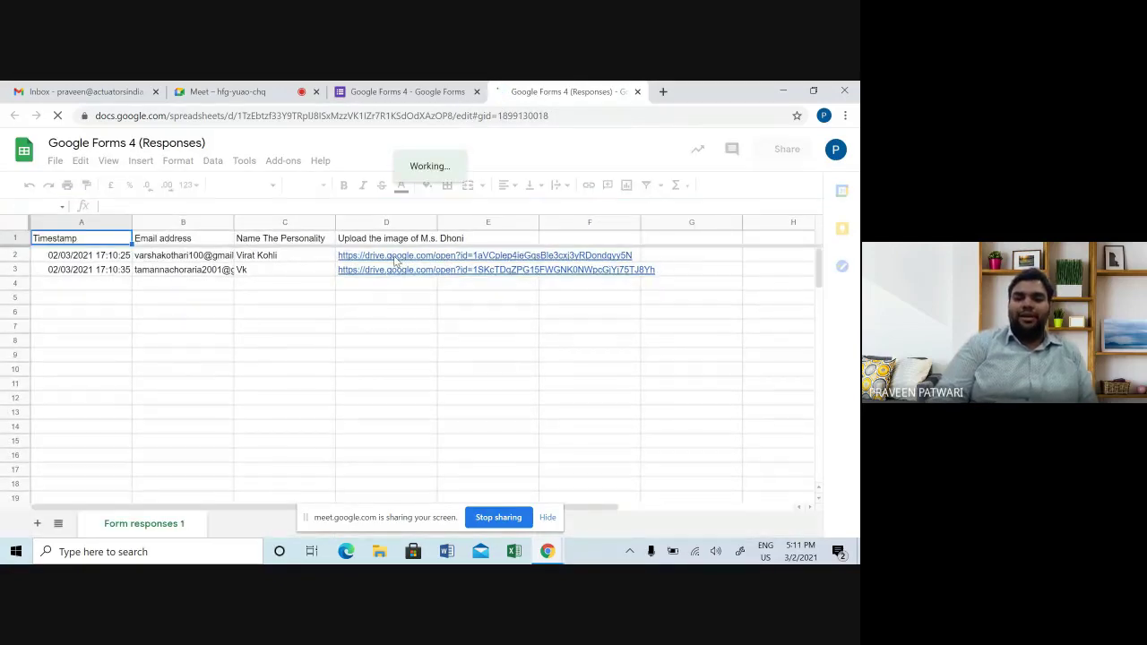
{"action": "left_click", "coordinate": [374, 257]}
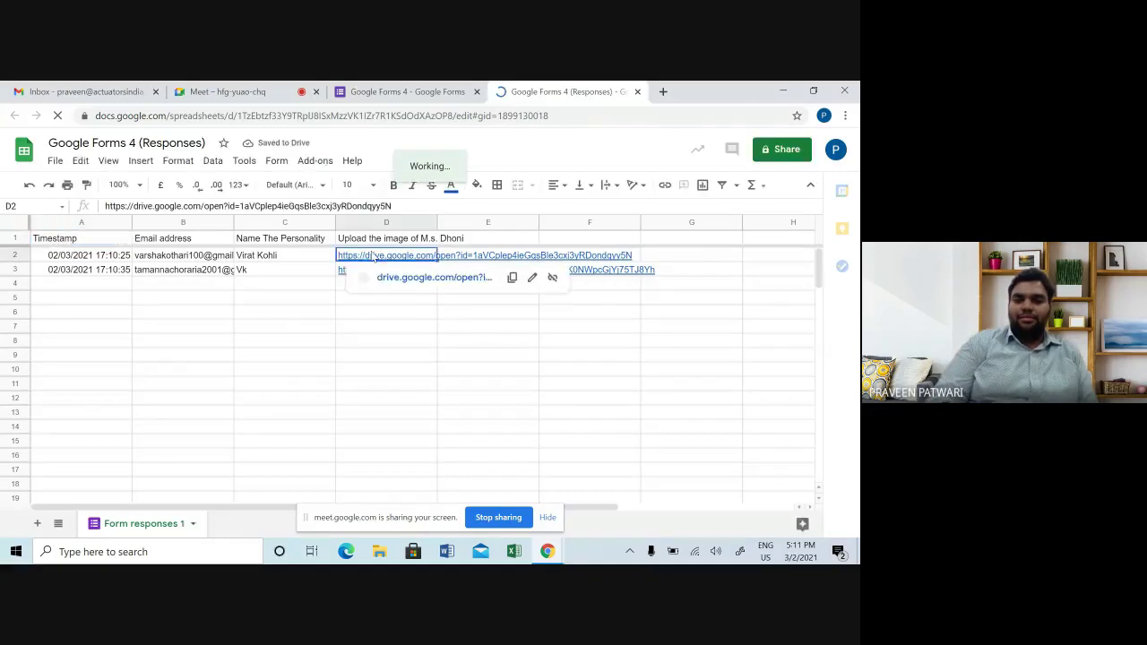
{"action": "left_click", "coordinate": [386, 279]}
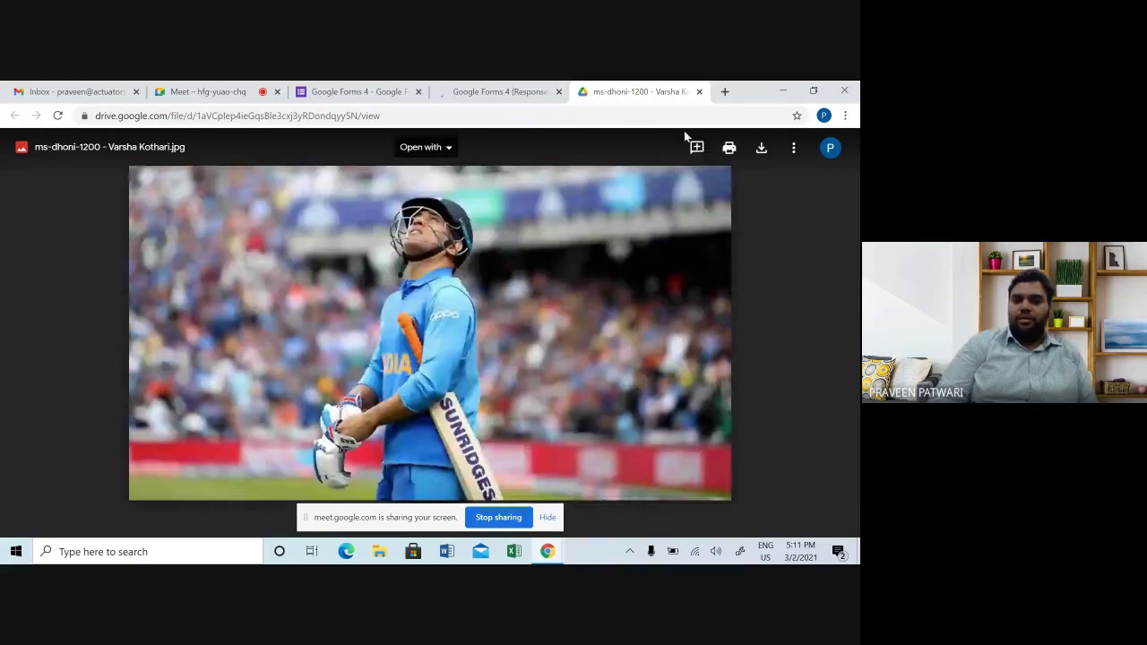
{"action": "left_click", "coordinate": [700, 92]}
{"action": "mouse_move", "coordinate": [387, 270]}
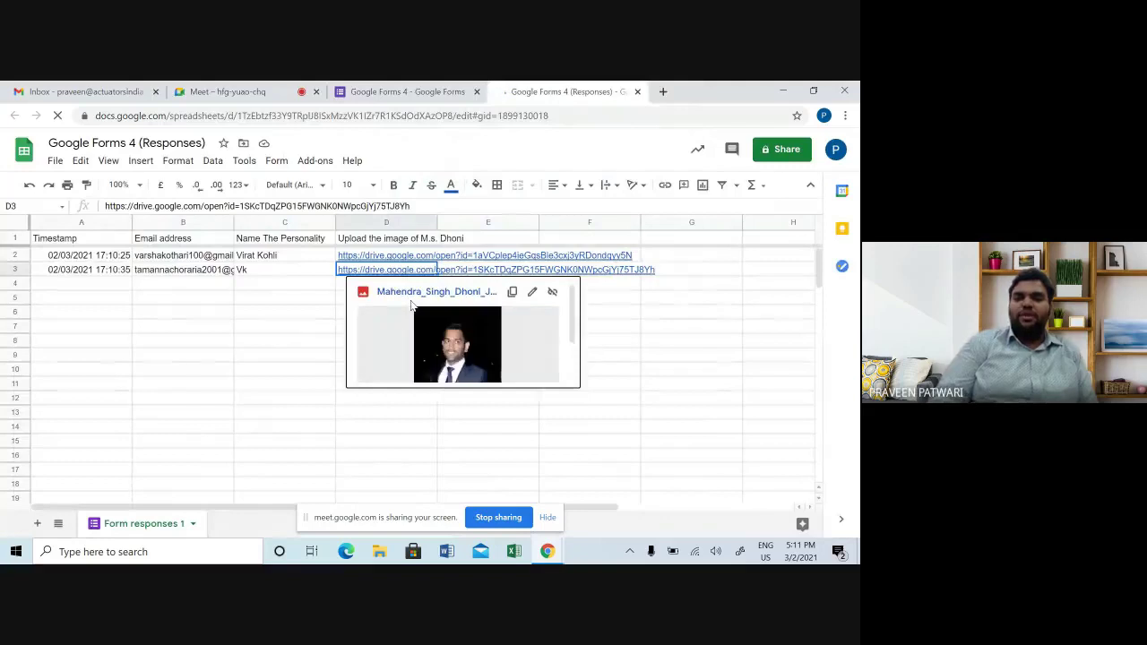
Step: View the second uploaded image from cell D3, then go back to the form
{"action": "left_click", "coordinate": [415, 320]}
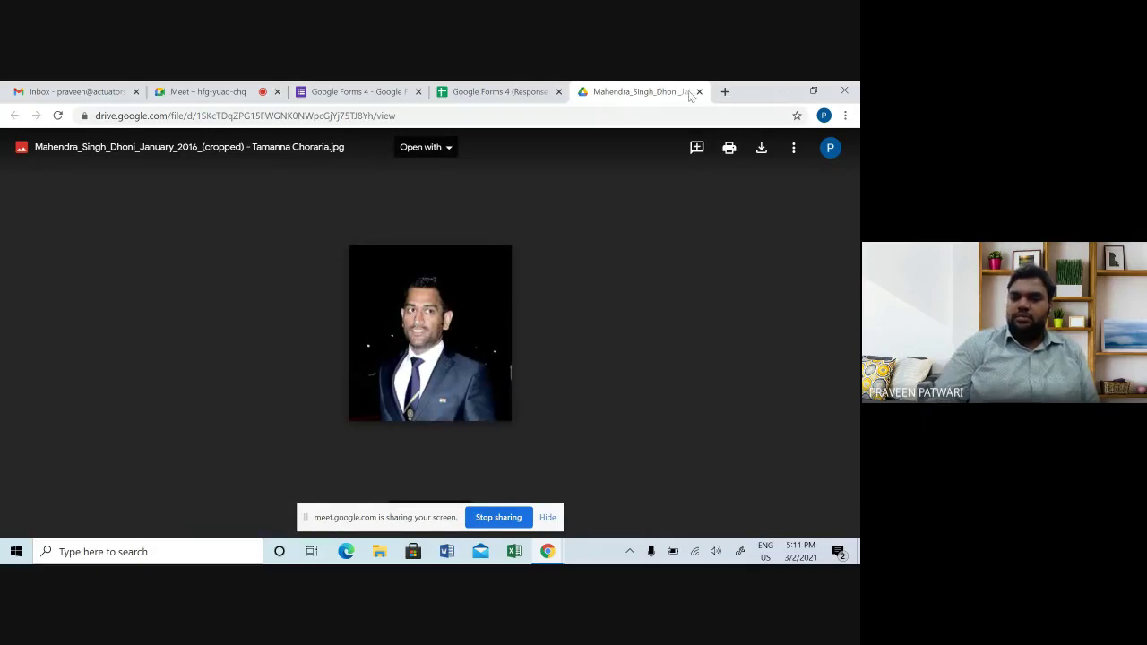
{"action": "left_click", "coordinate": [699, 91]}
{"action": "left_click", "coordinate": [395, 327]}
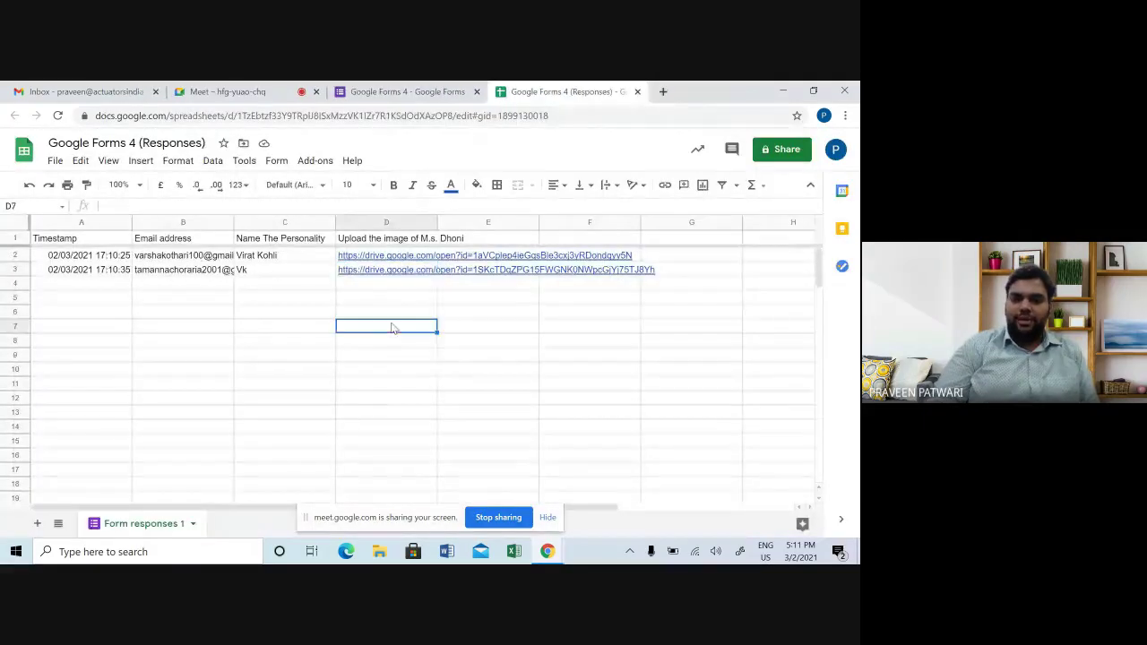
{"action": "left_click", "coordinate": [399, 89]}
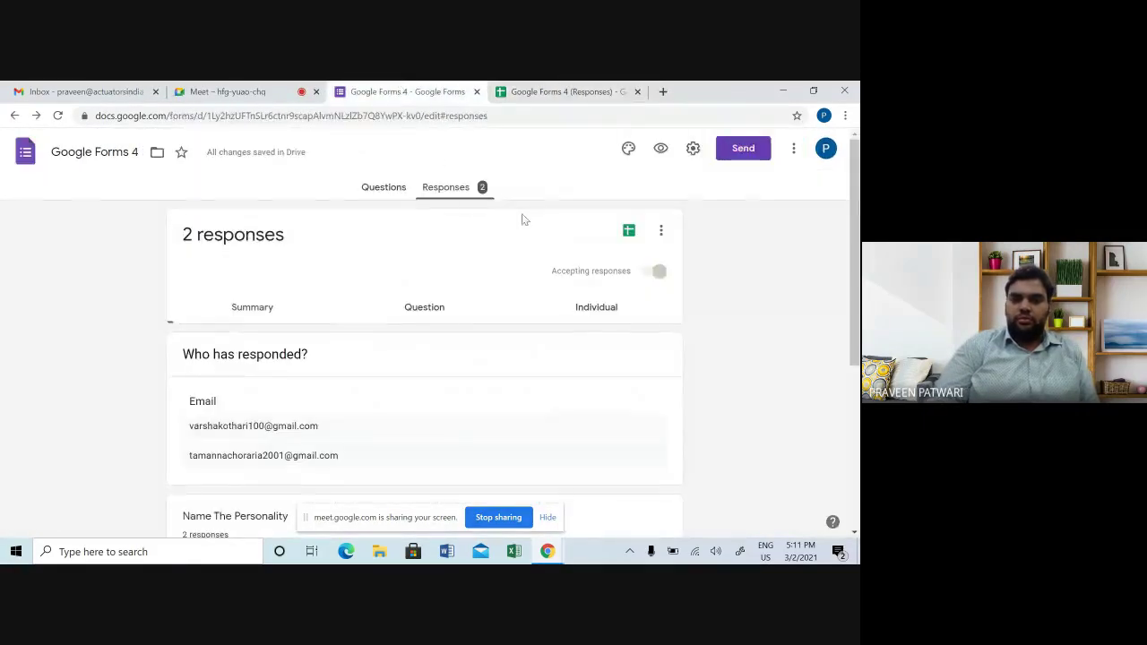
Step: Close the spreadsheet, refresh Responses to show 3 responses, and close the form
{"action": "left_click", "coordinate": [638, 92]}
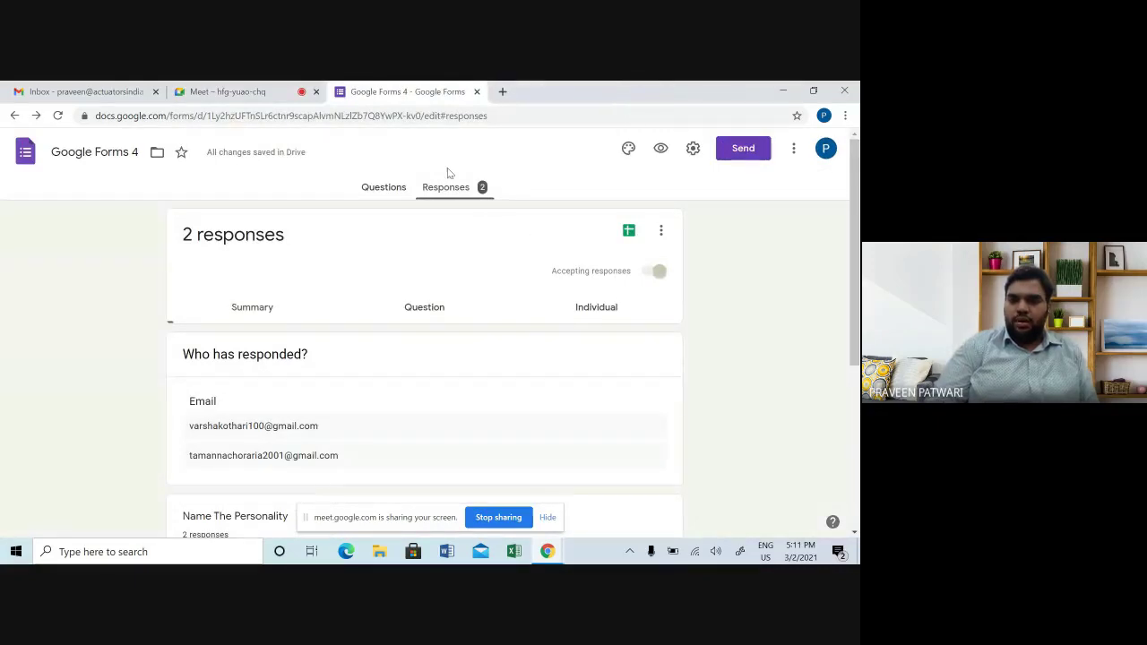
{"action": "left_click", "coordinate": [385, 188]}
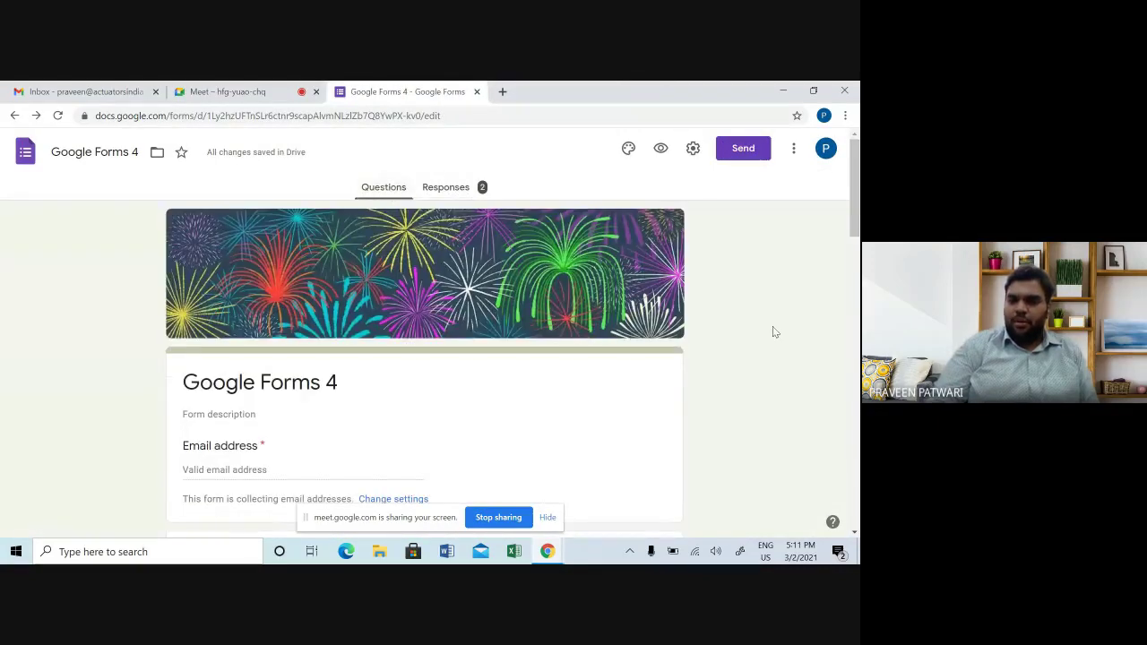
{"action": "left_click", "coordinate": [448, 190]}
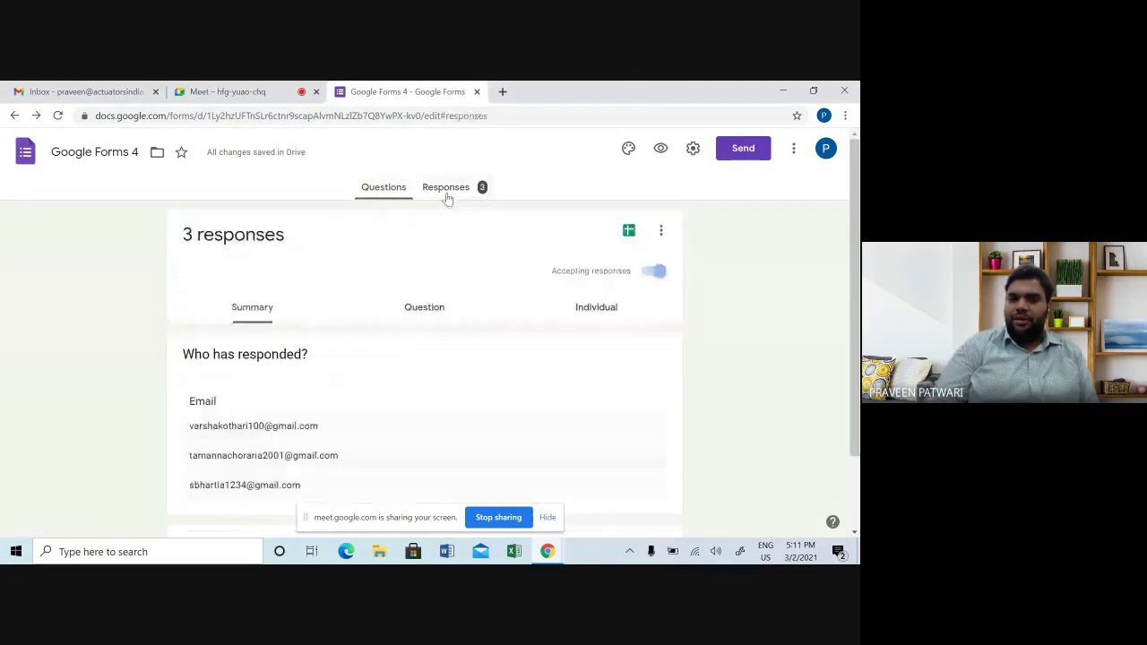
{"action": "left_click", "coordinate": [478, 92]}
Step: Browse the Google apps list on a new page, then return to the Meet call
{"action": "left_click", "coordinate": [342, 92]}
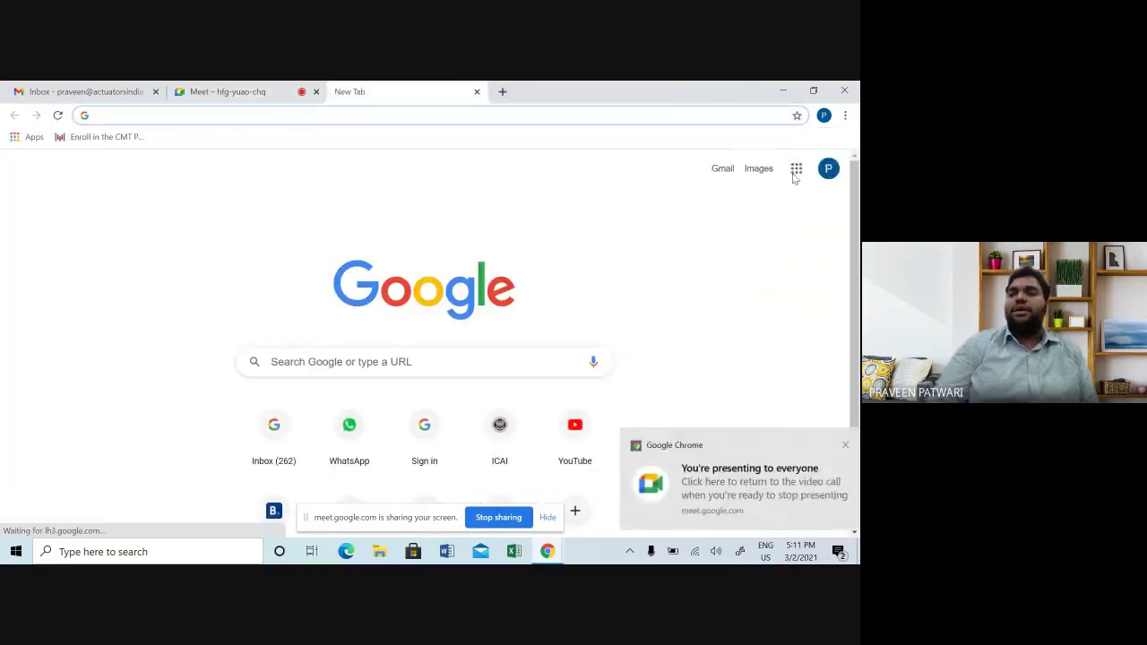
{"action": "left_click", "coordinate": [792, 172]}
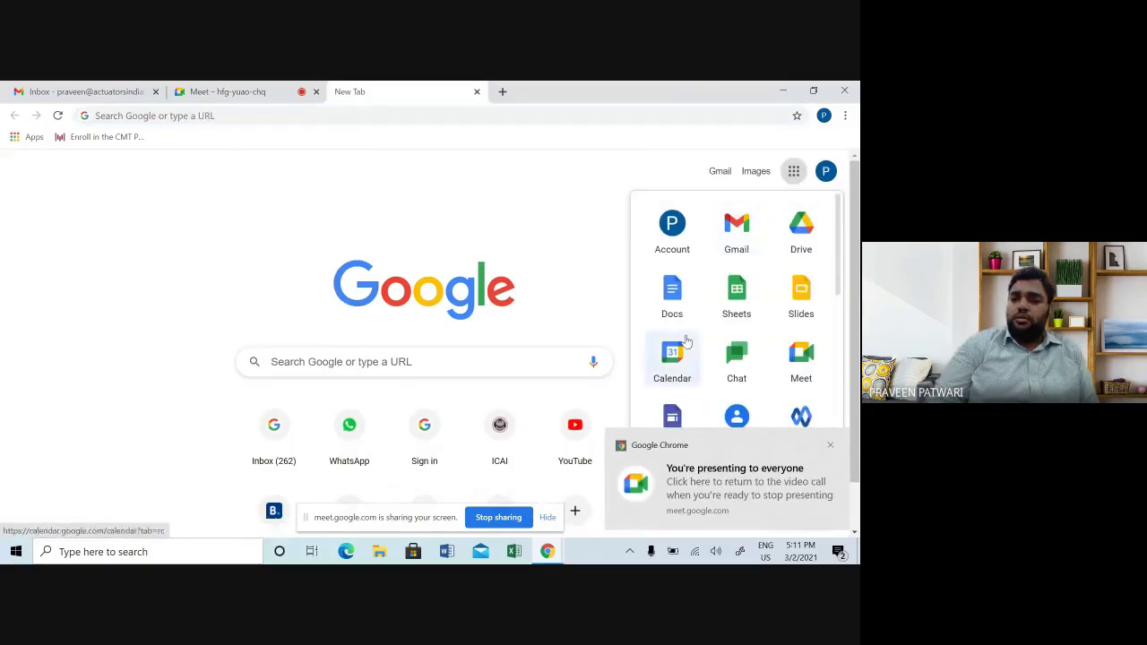
{"action": "left_click_drag", "start_coordinate": [836, 240], "coordinate": [849, 324]}
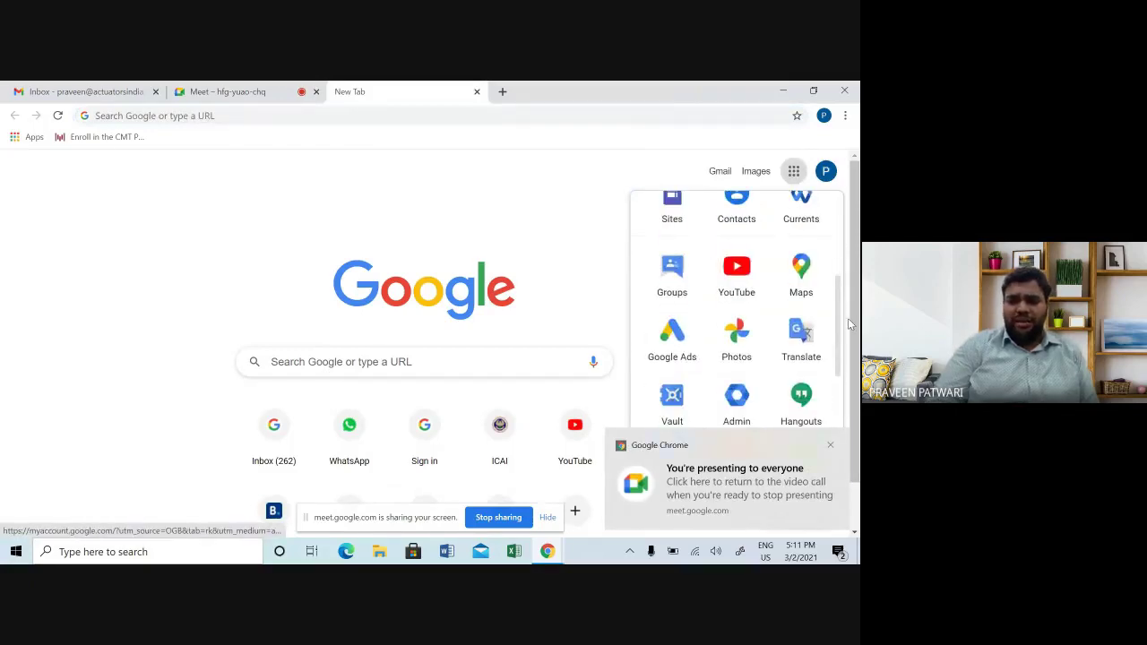
{"action": "left_click", "coordinate": [850, 324]}
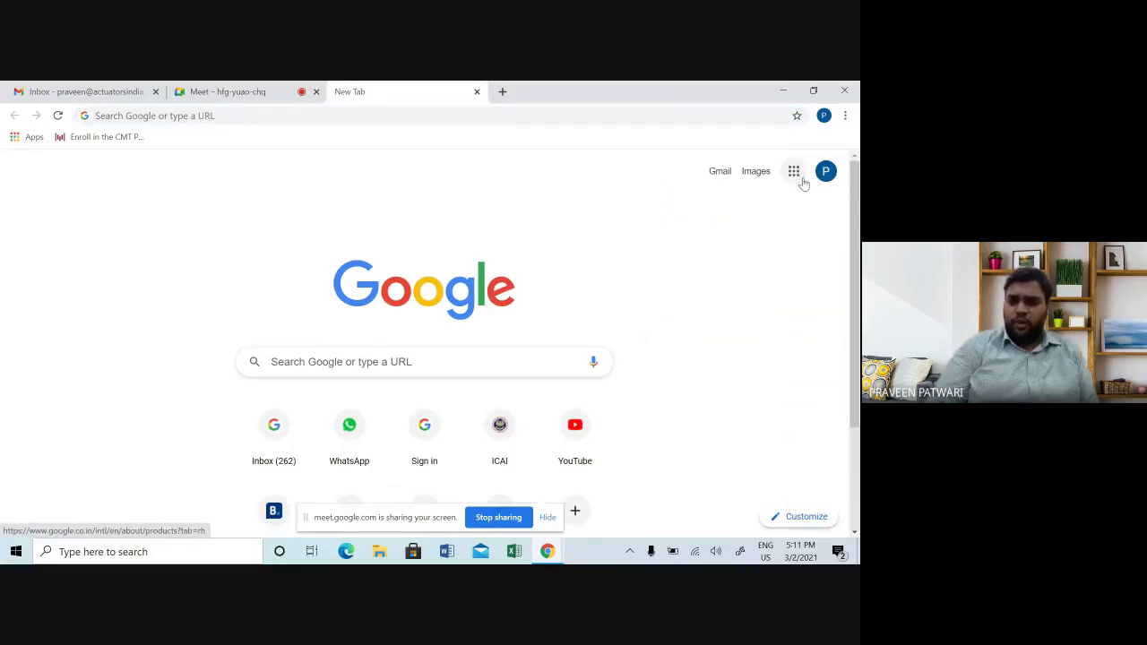
{"action": "left_click", "coordinate": [250, 95]}
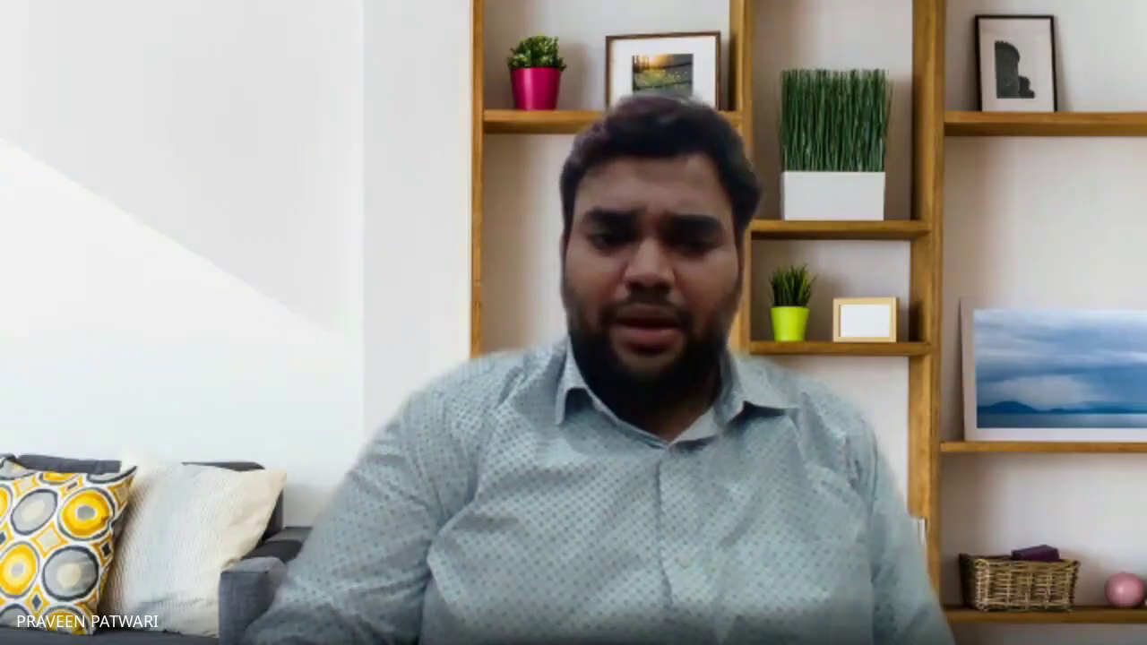
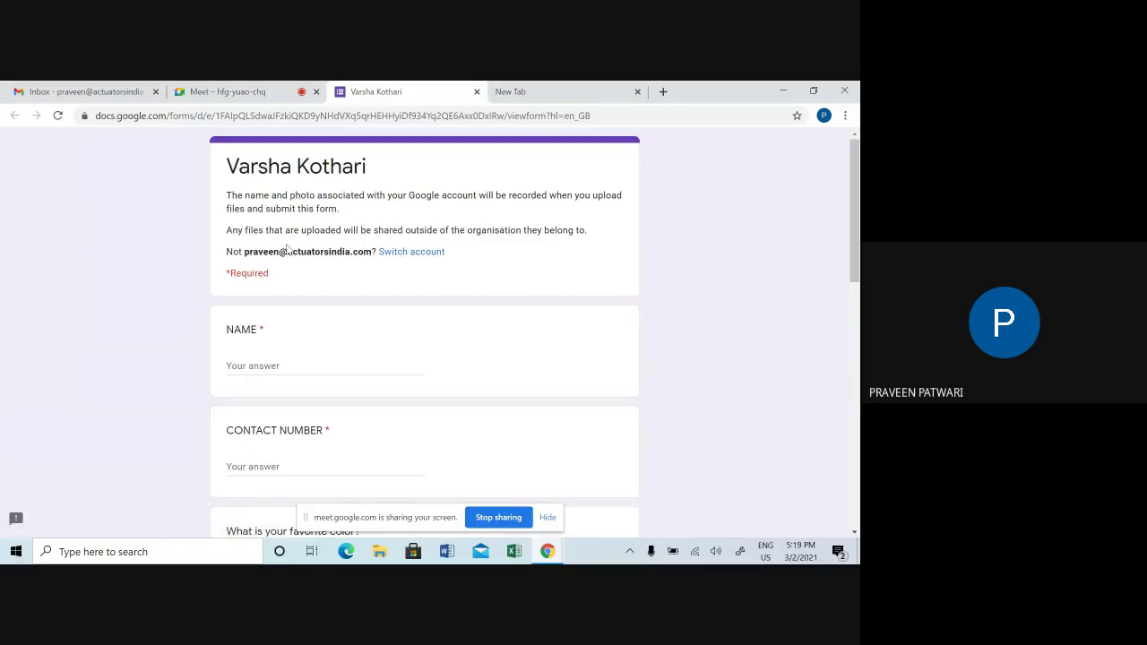
Step: Fill in the NAME question with the participant's name and the contact number with a phone number
{"action": "left_click", "coordinate": [293, 369]}
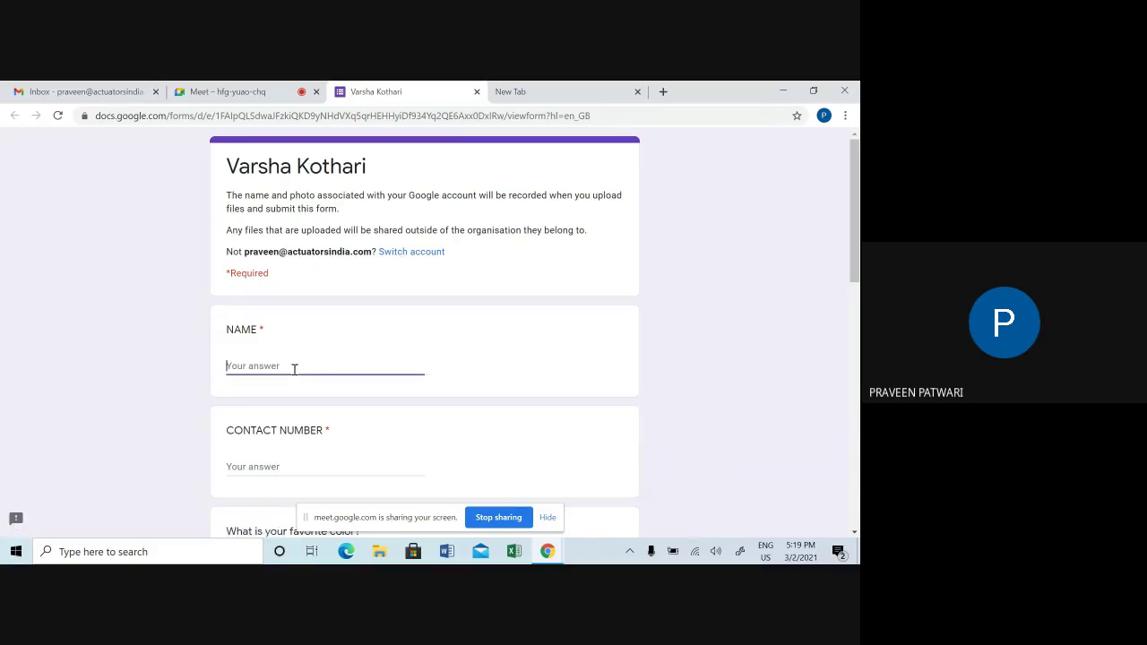
{"action": "key", "text": "Tab"}
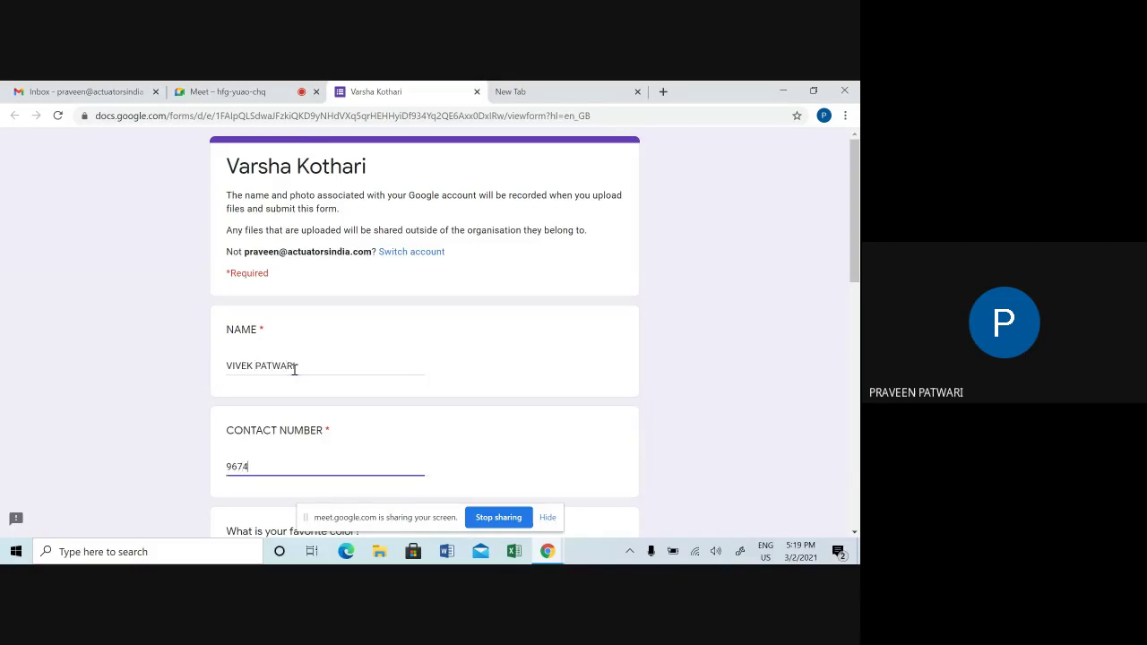
Step: Choose White as the favourite colour and switch to a new browser tab
{"action": "key", "text": "Tab"}
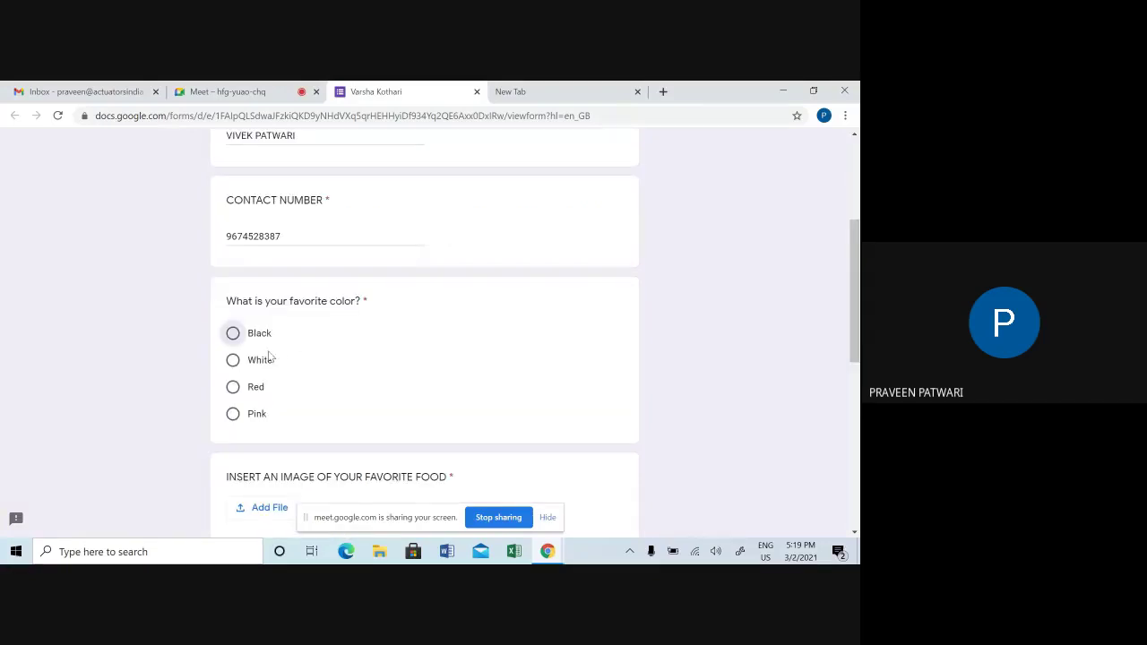
{"action": "left_click", "coordinate": [259, 362]}
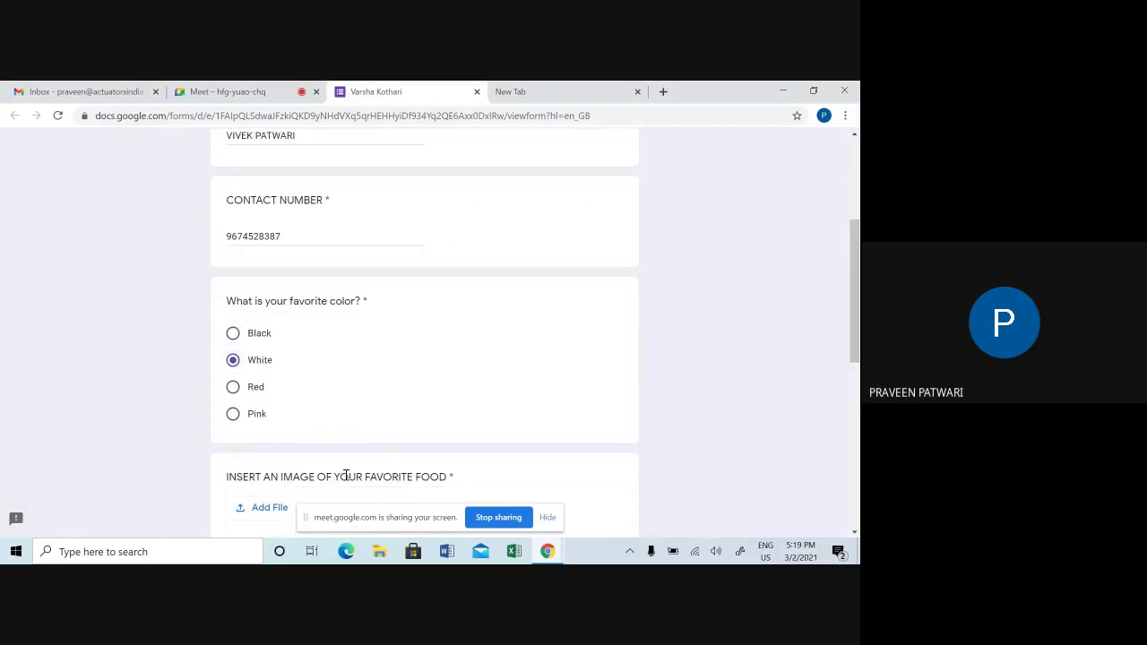
{"action": "left_click", "coordinate": [524, 91]}
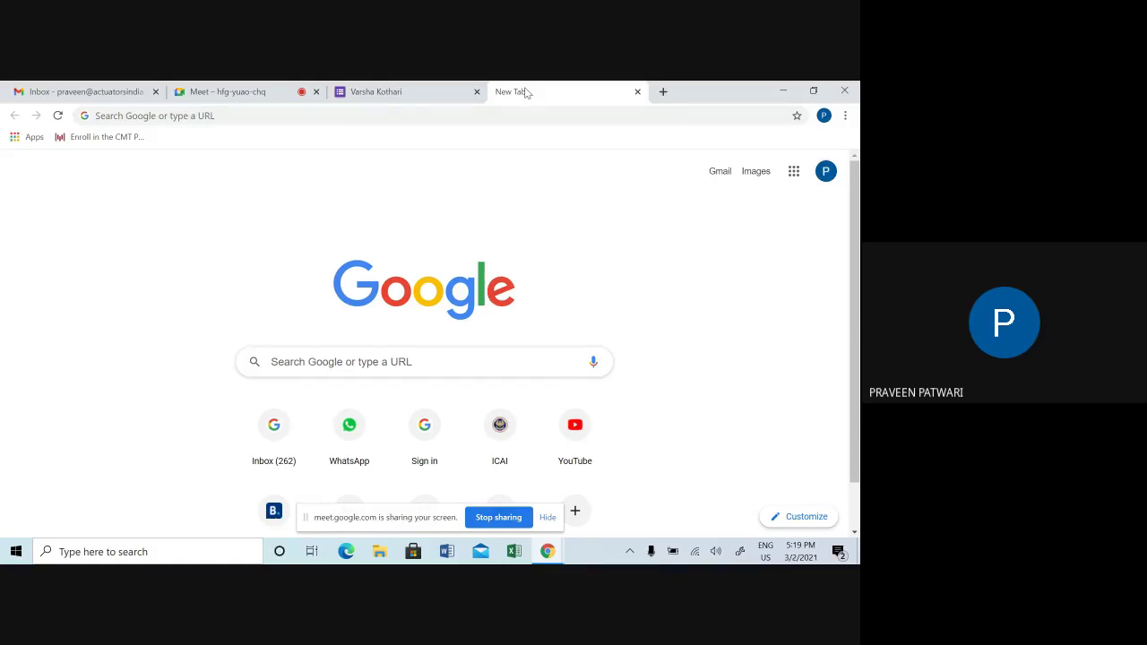
Step: Search Google for 'mcd burger' and show the image results
{"action": "left_click", "coordinate": [474, 122]}
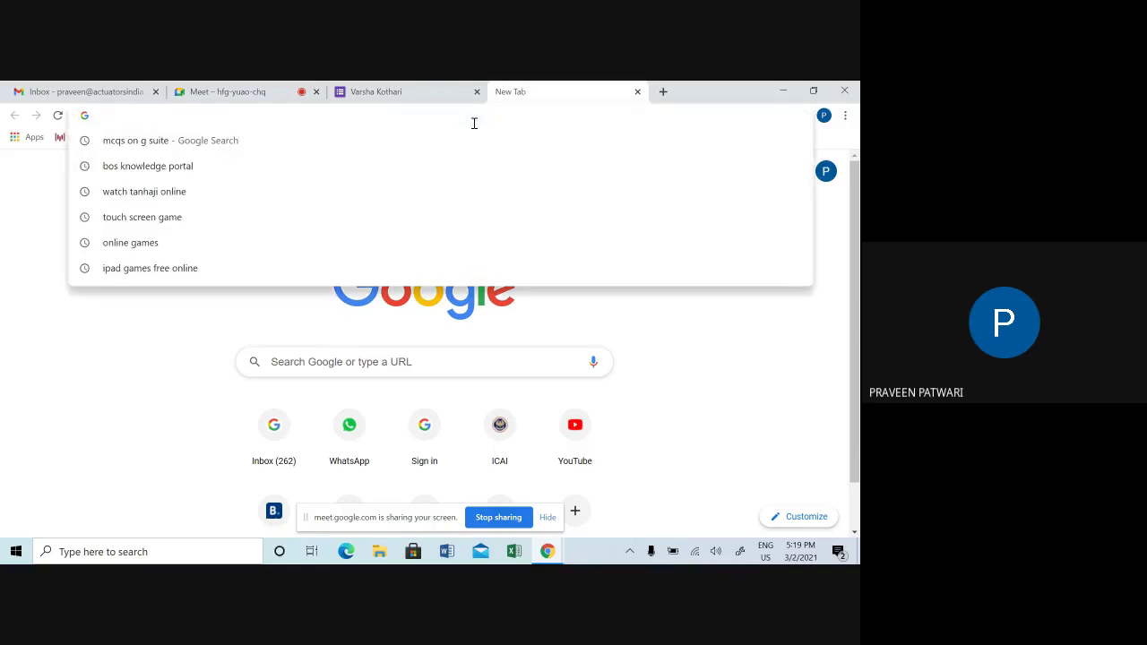
{"action": "type", "text": "MCD "}
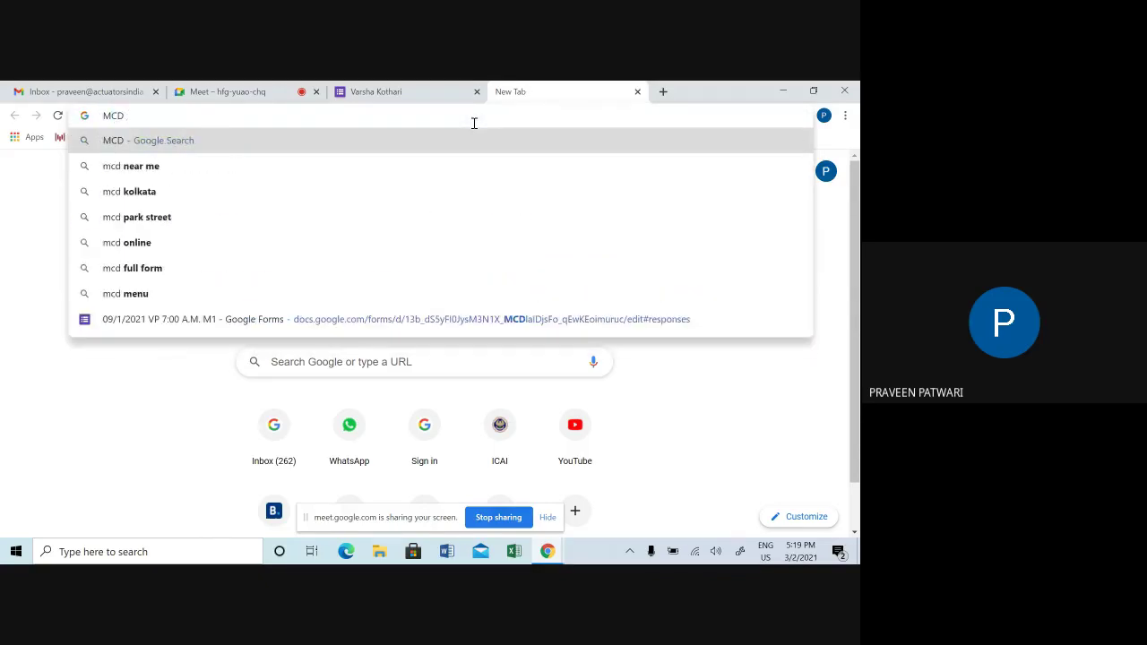
{"action": "type", "text": "CUR"}
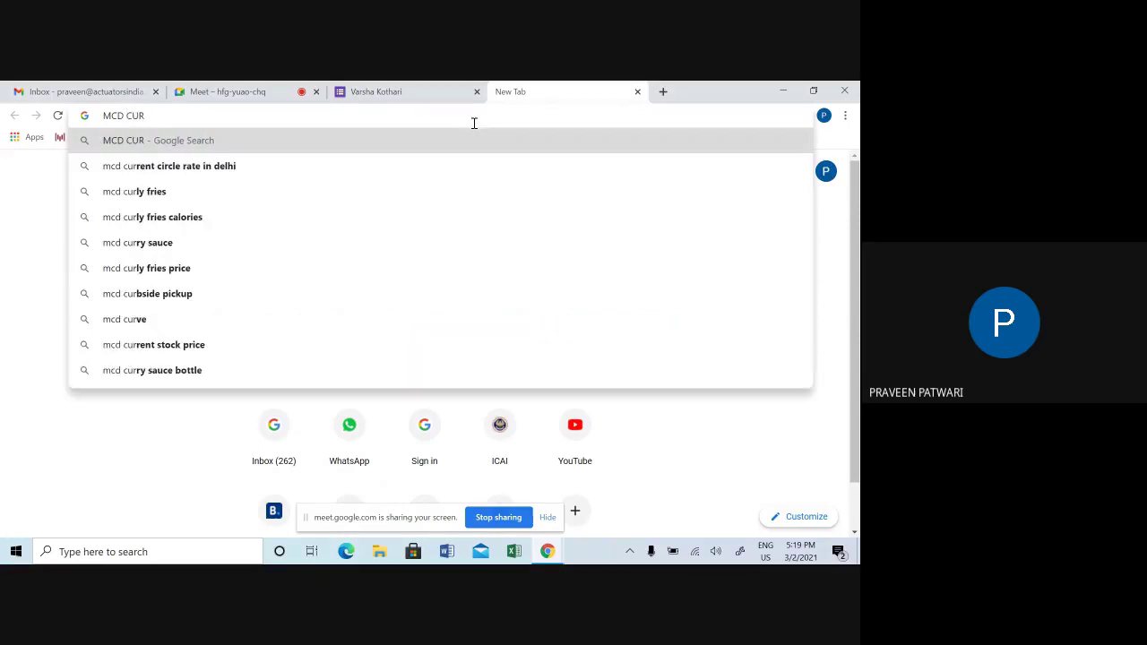
{"action": "key", "text": "BackSpace"}
{"action": "key", "text": "BackSpace"}
{"action": "key", "text": "BackSpace"}
{"action": "type", "text": "BUR"}
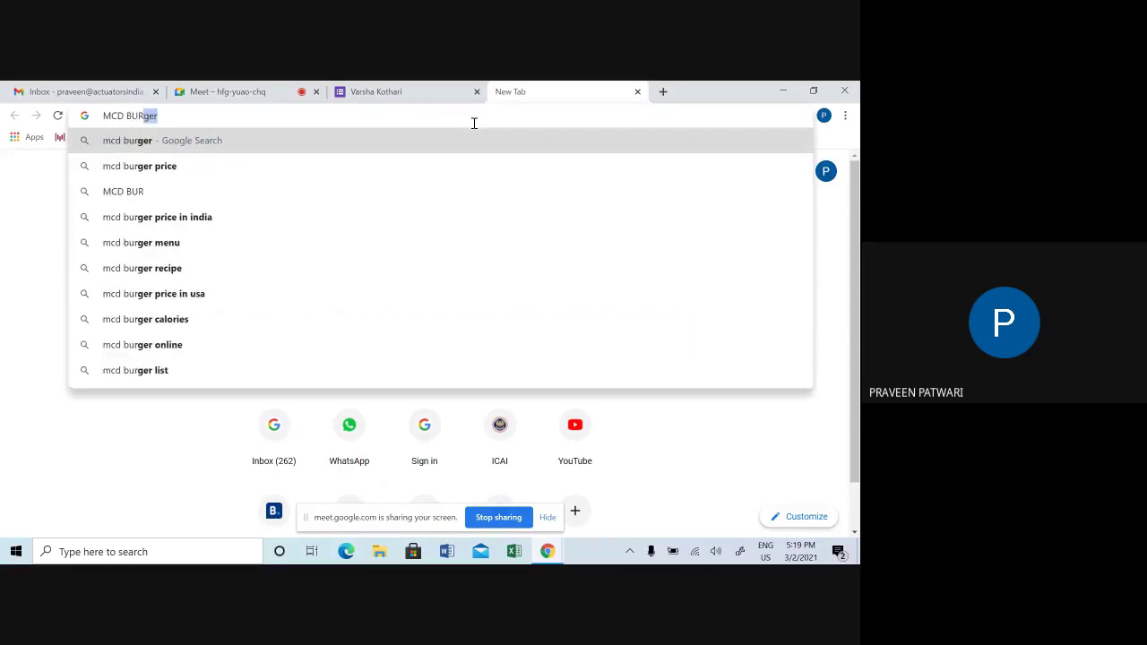
{"action": "type", "text": "G"}
{"action": "left_click", "coordinate": [324, 146]}
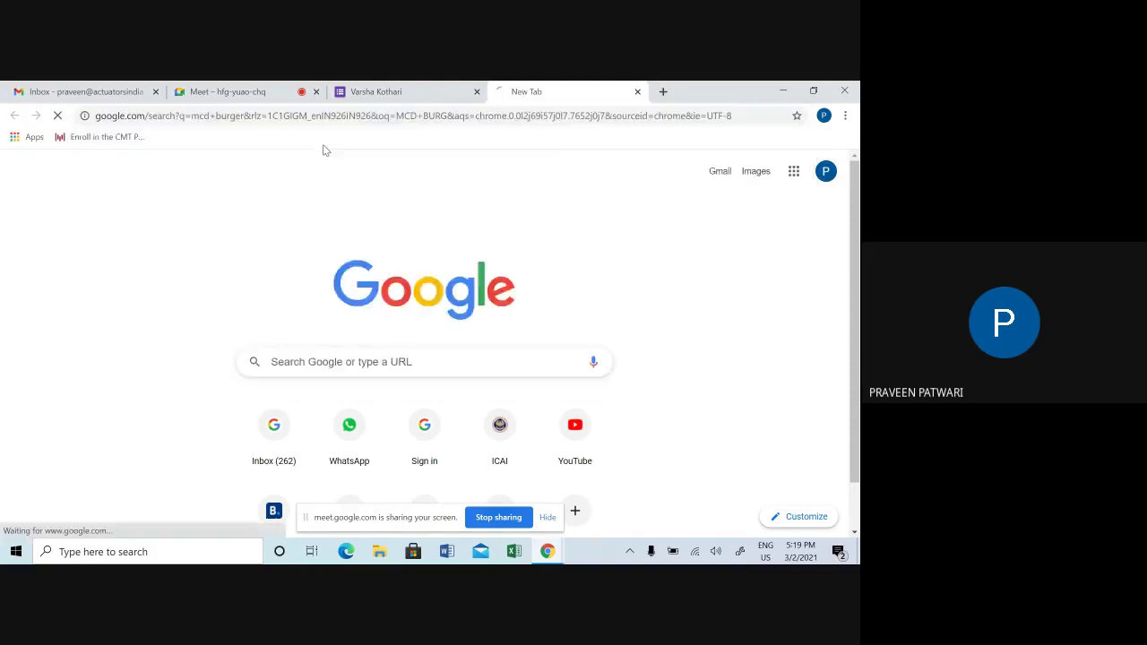
{"action": "left_click", "coordinate": [190, 207]}
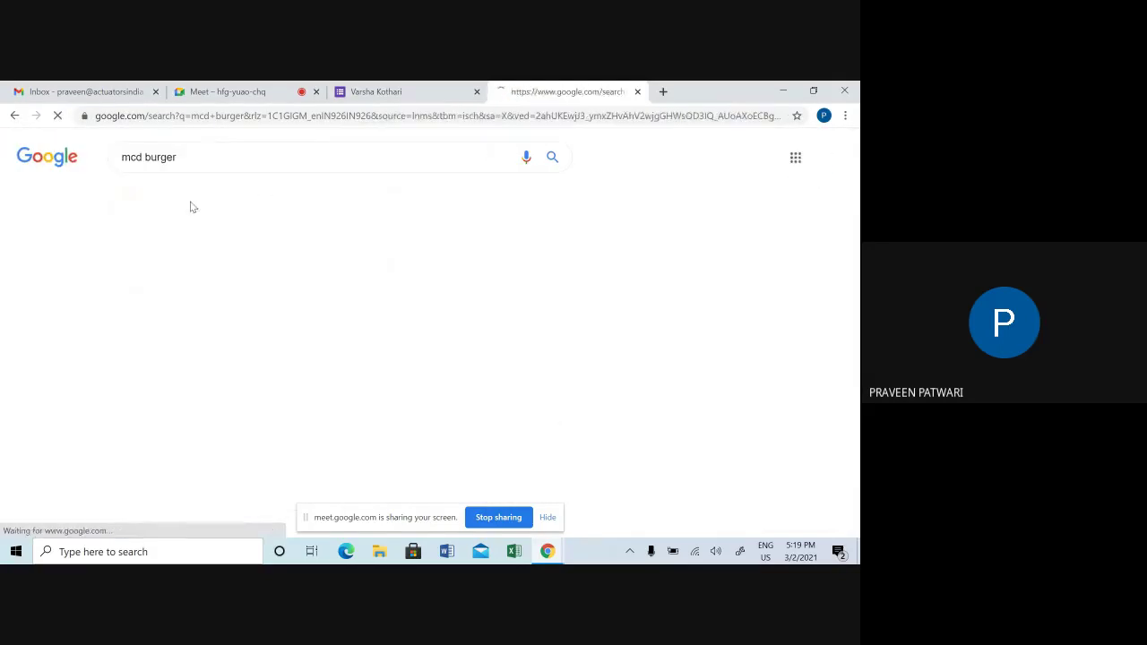
Step: Preview the first burger image and open its source page, then return to the image results
{"action": "right_click", "coordinate": [148, 336]}
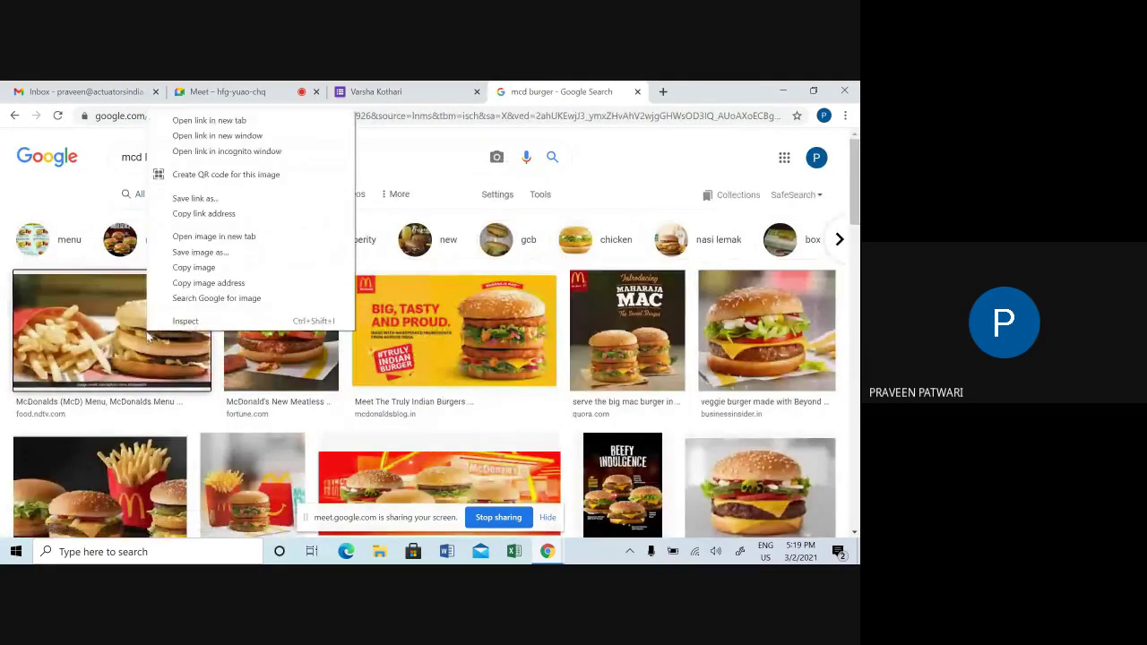
{"action": "left_click", "coordinate": [116, 333]}
{"action": "right_click", "coordinate": [153, 231]}
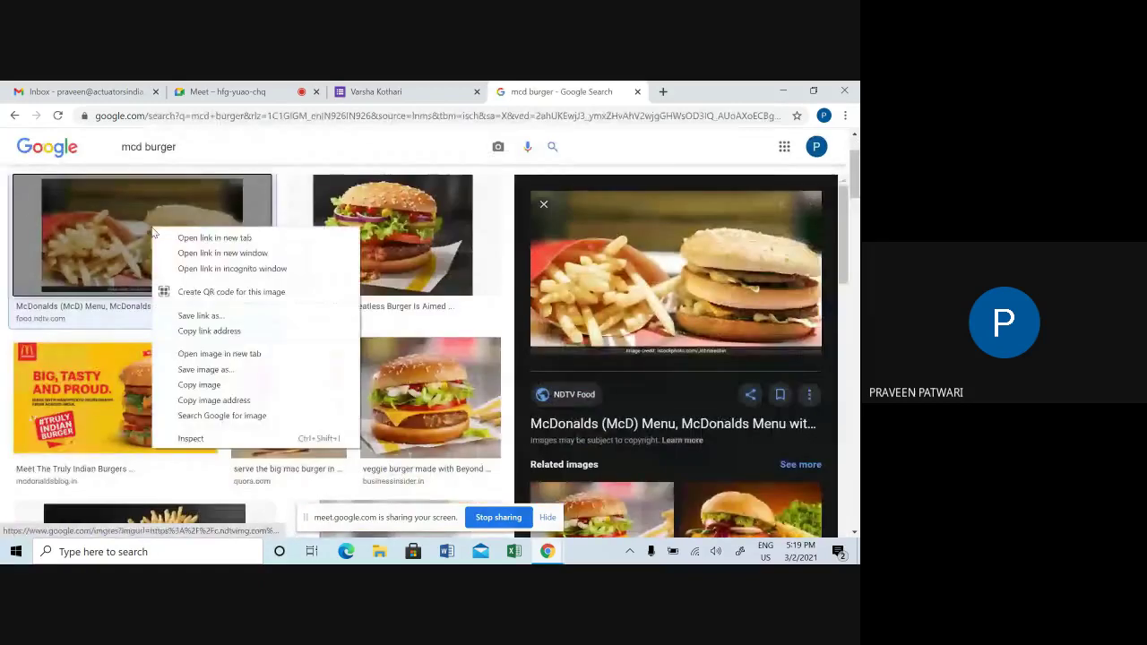
{"action": "left_click", "coordinate": [643, 294]}
{"action": "right_click", "coordinate": [644, 292]}
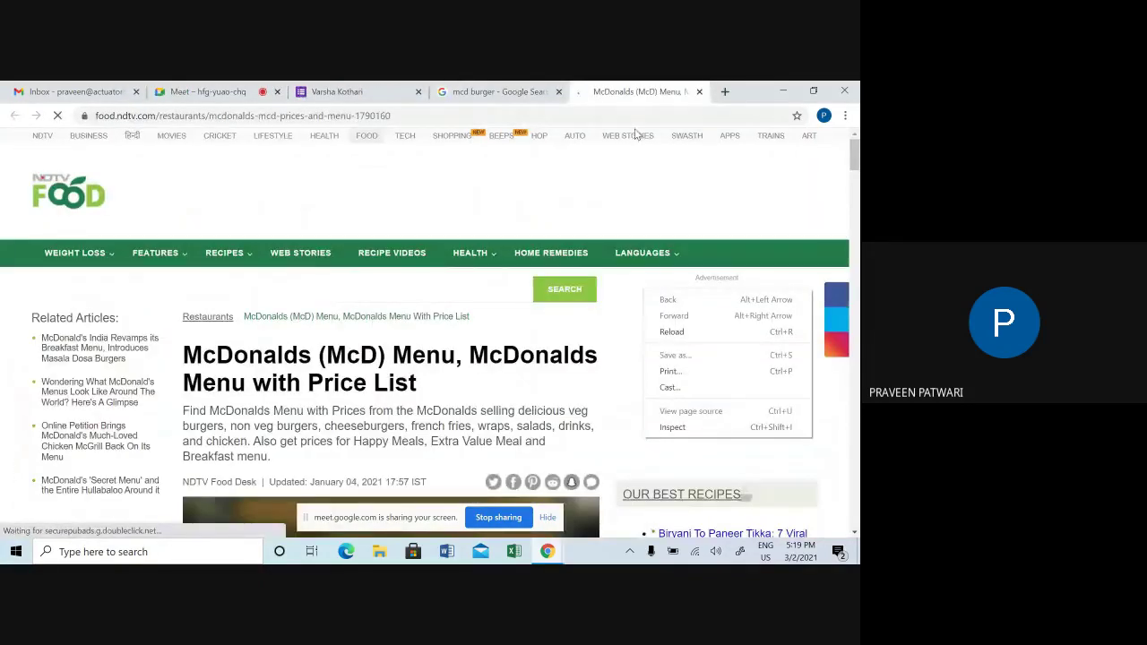
{"action": "left_click", "coordinate": [496, 86]}
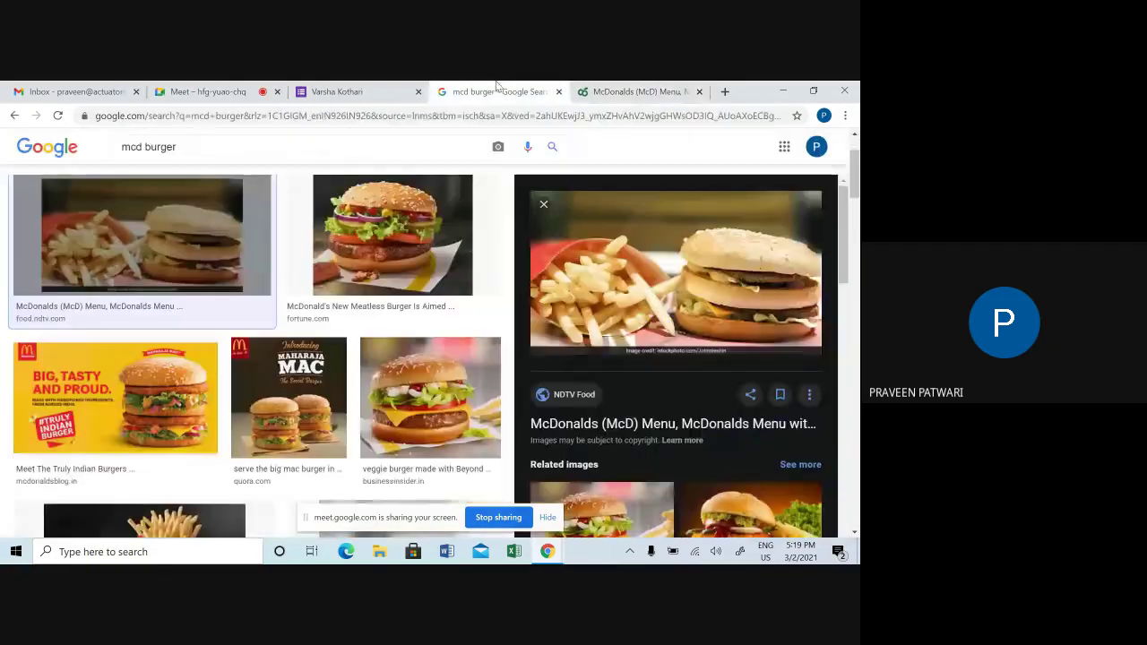
Step: Save the previewed burger image into the Downloads folder and go back to the form
{"action": "right_click", "coordinate": [658, 260]}
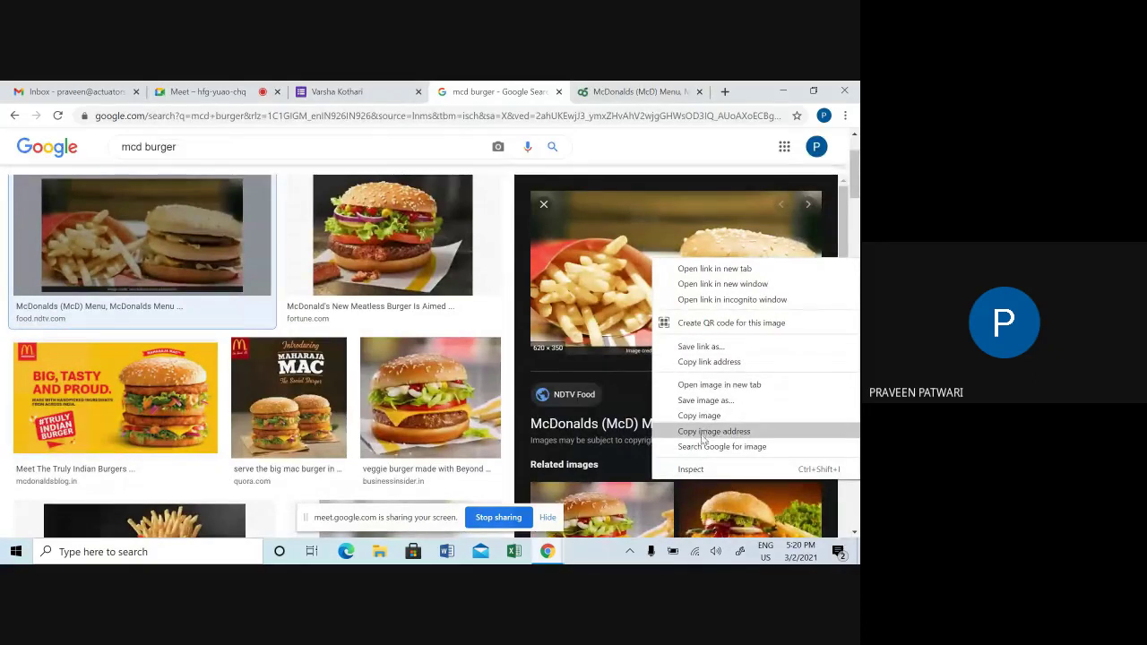
{"action": "left_click", "coordinate": [703, 400]}
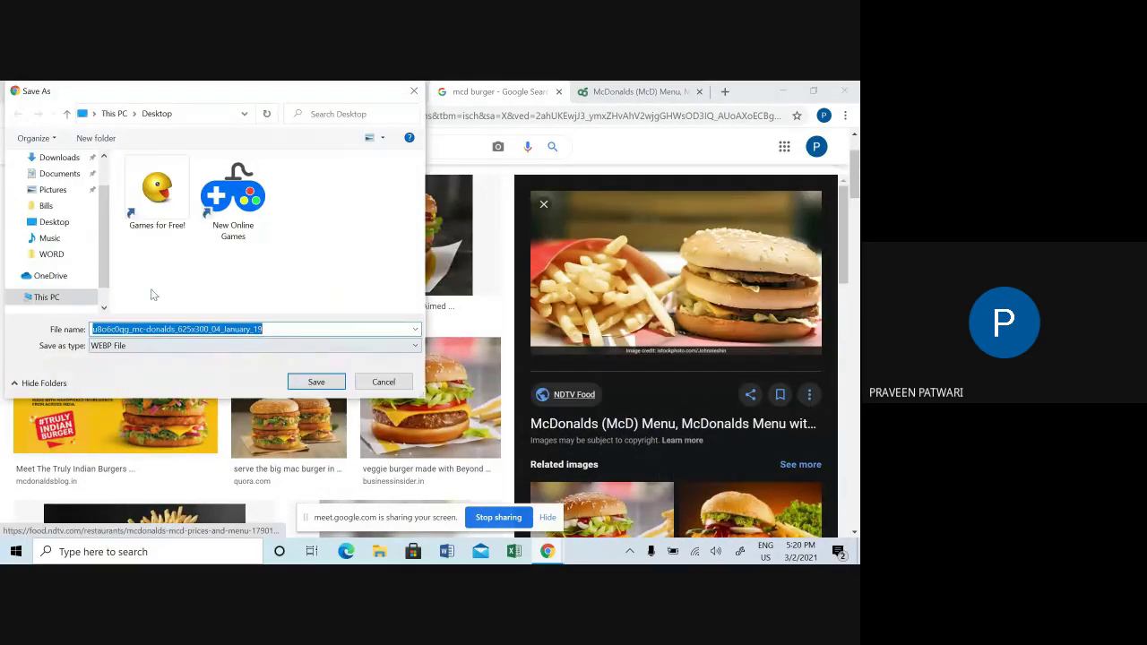
{"action": "left_click", "coordinate": [50, 176]}
{"action": "left_click", "coordinate": [59, 157]}
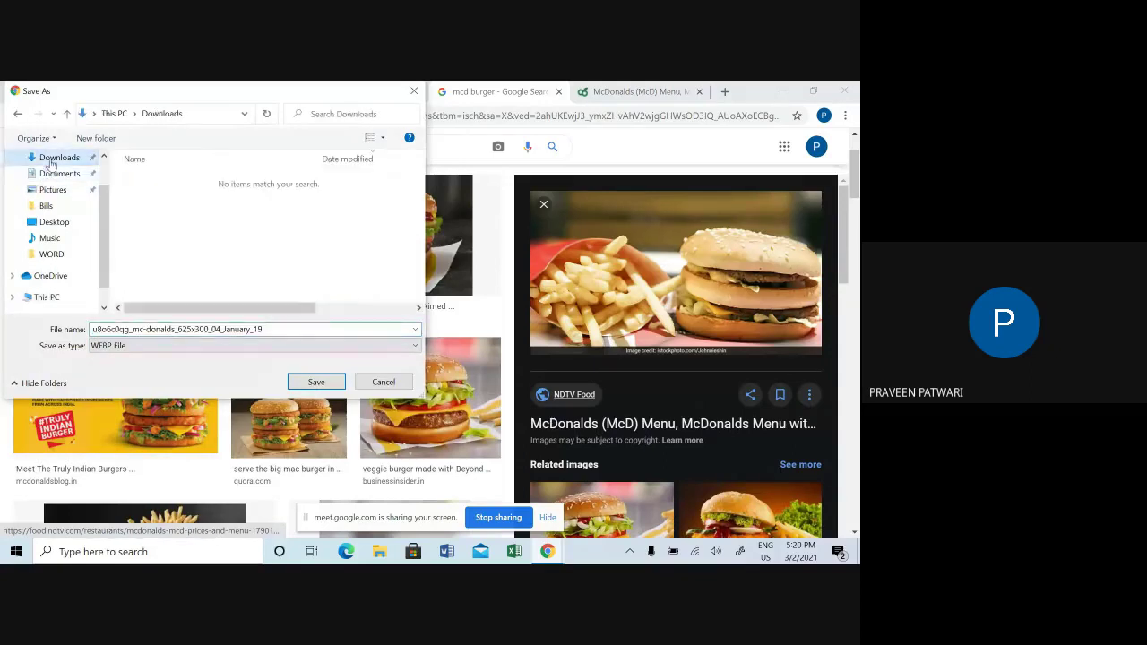
{"action": "left_click", "coordinate": [316, 382]}
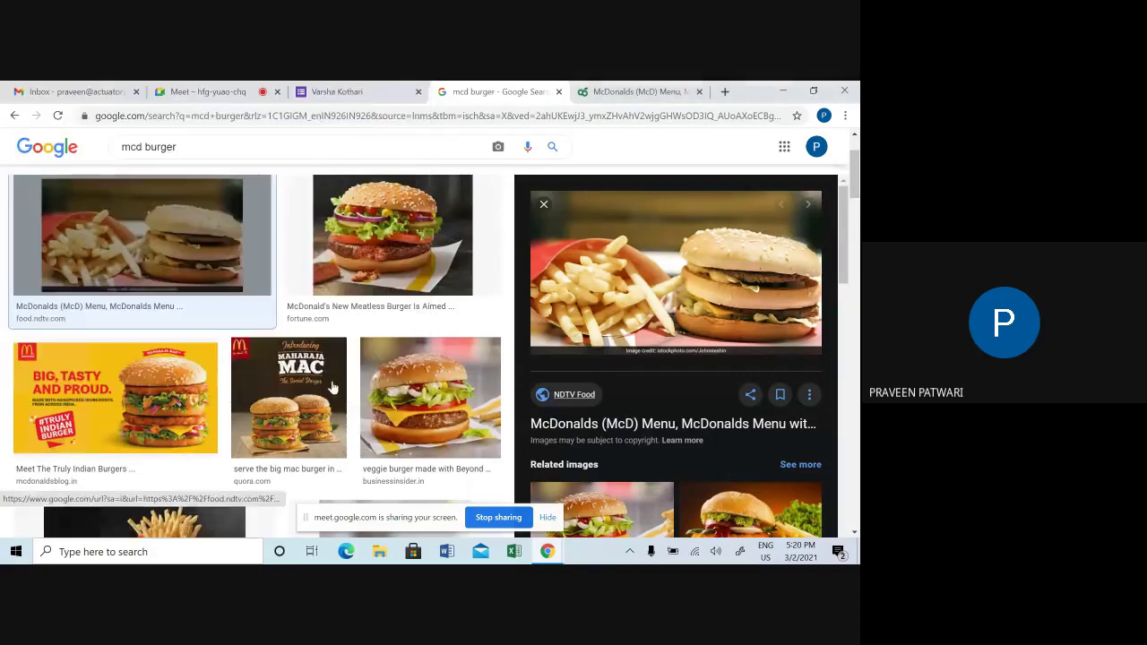
{"action": "left_click", "coordinate": [337, 91]}
Step: Attach the downloaded burger image to the favourite food question
{"action": "scroll", "coordinate": [424, 313], "scroll_direction": "down", "scroll_amount": 2}
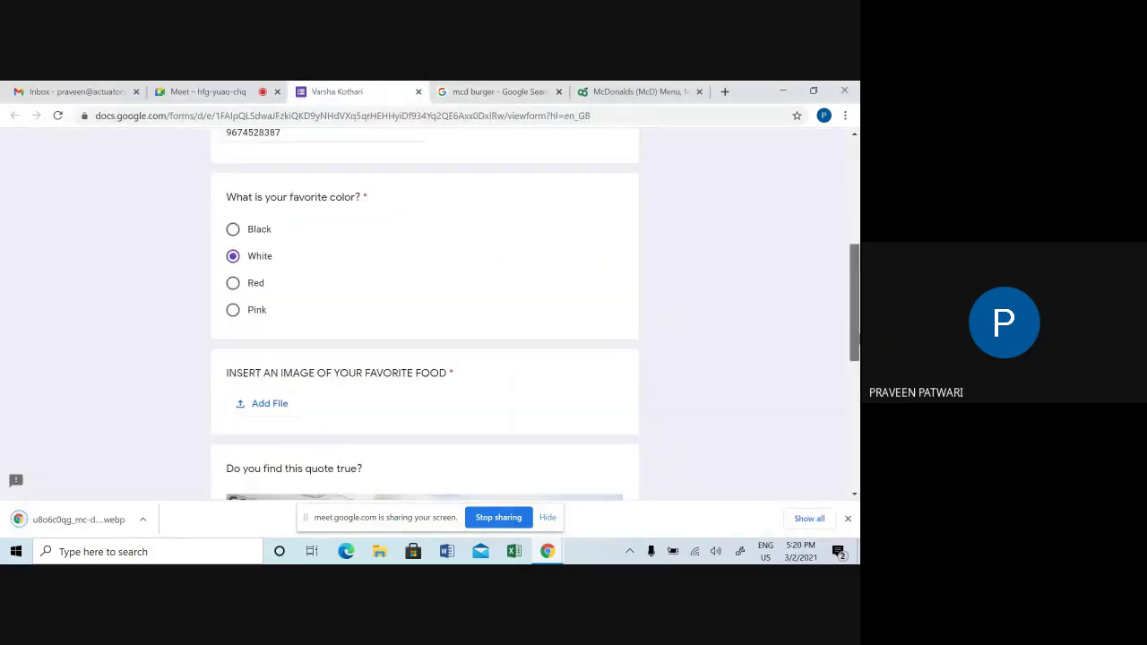
{"action": "scroll", "coordinate": [424, 313], "scroll_direction": "down", "scroll_amount": 2}
{"action": "left_click", "coordinate": [269, 285]}
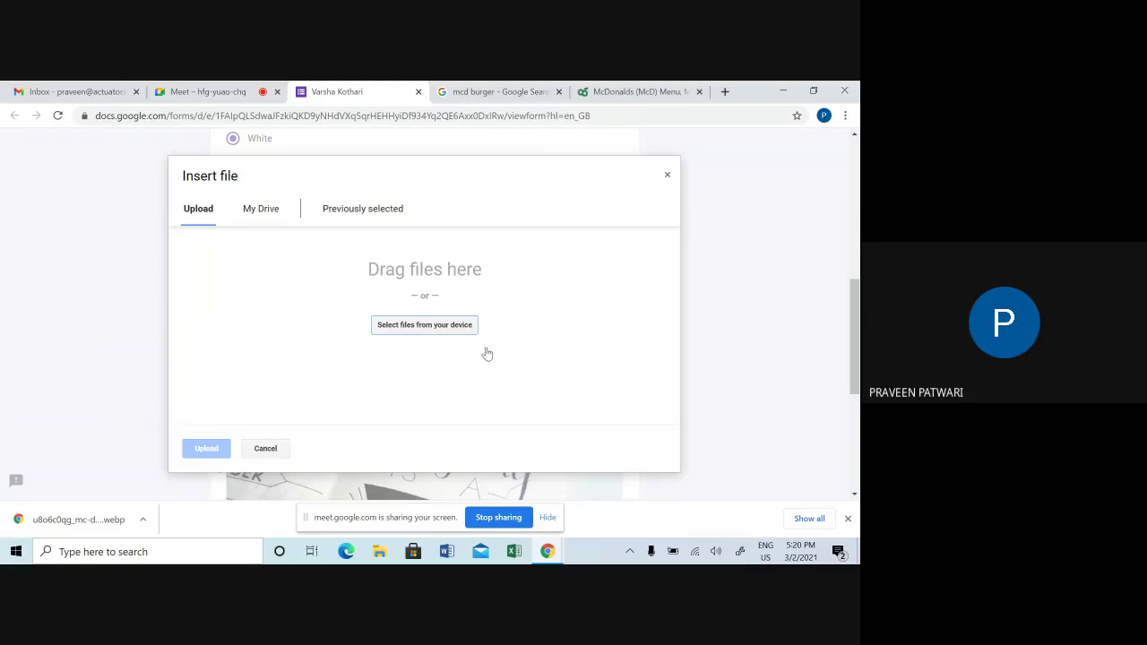
{"action": "left_click", "coordinate": [453, 328]}
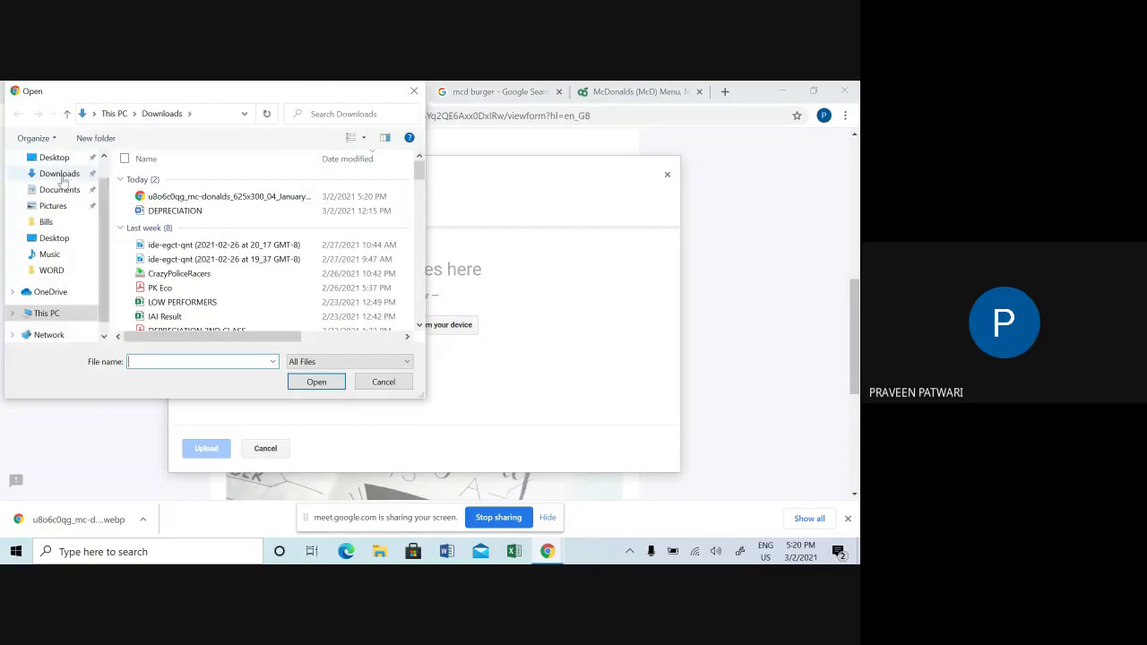
{"action": "left_click", "coordinate": [213, 196]}
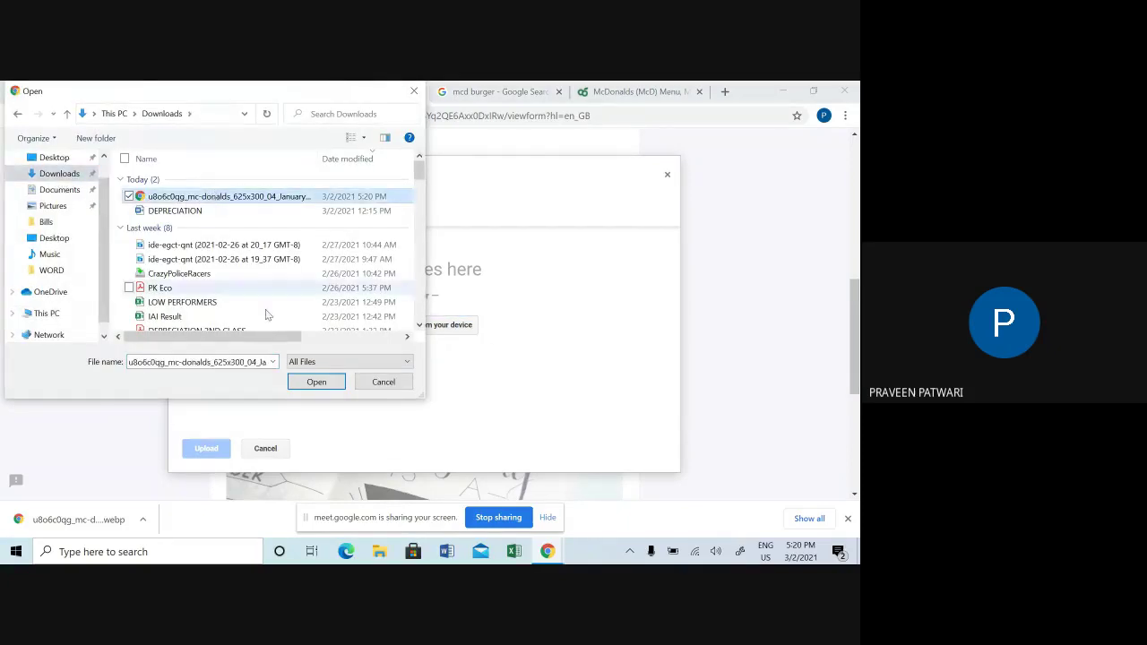
{"action": "left_click", "coordinate": [313, 382]}
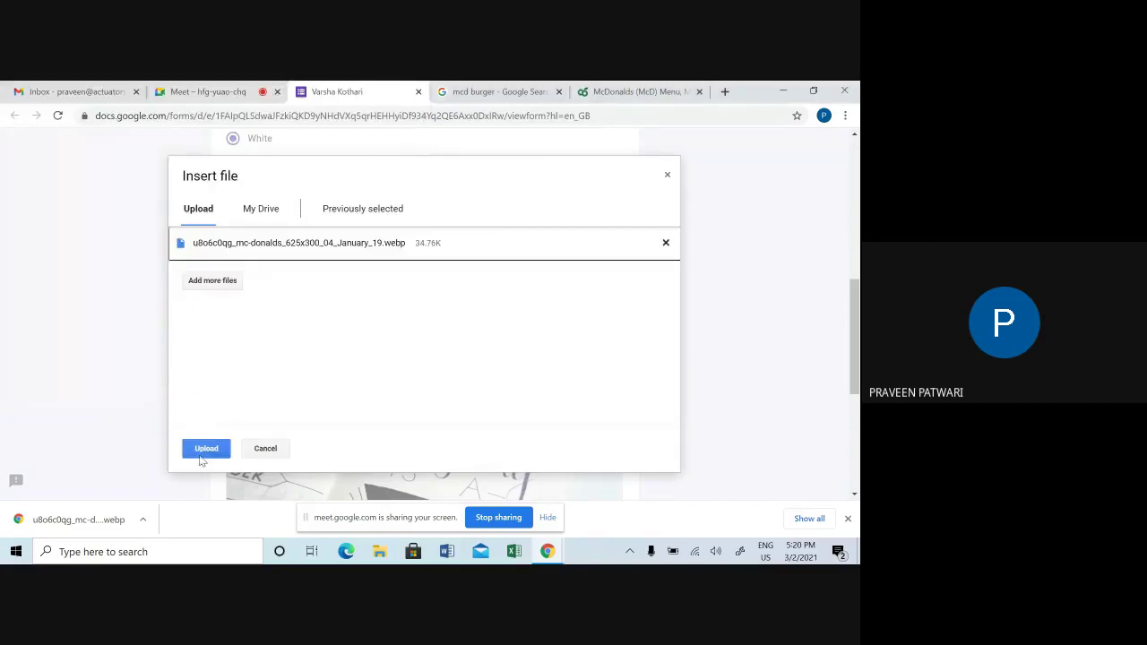
{"action": "left_click", "coordinate": [210, 452]}
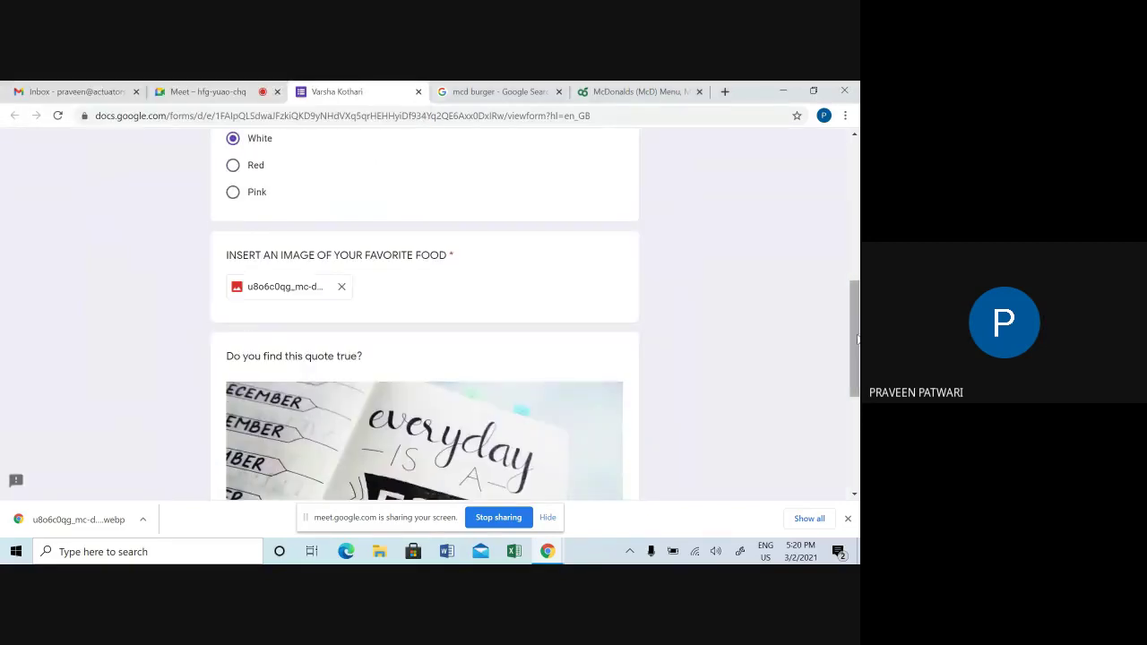
Step: Close the participant's form without submitting, leaving the site, and return to the Meet tab
{"action": "left_click_drag", "start_coordinate": [855, 338], "coordinate": [857, 403]}
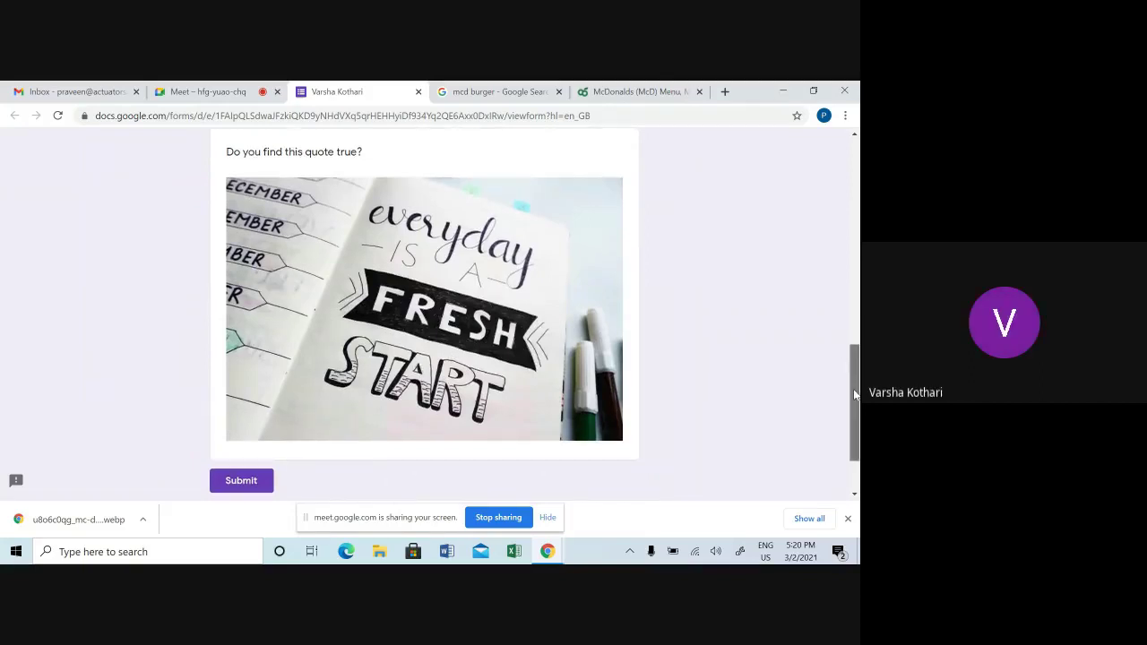
{"action": "left_click_drag", "start_coordinate": [853, 383], "coordinate": [858, 367]}
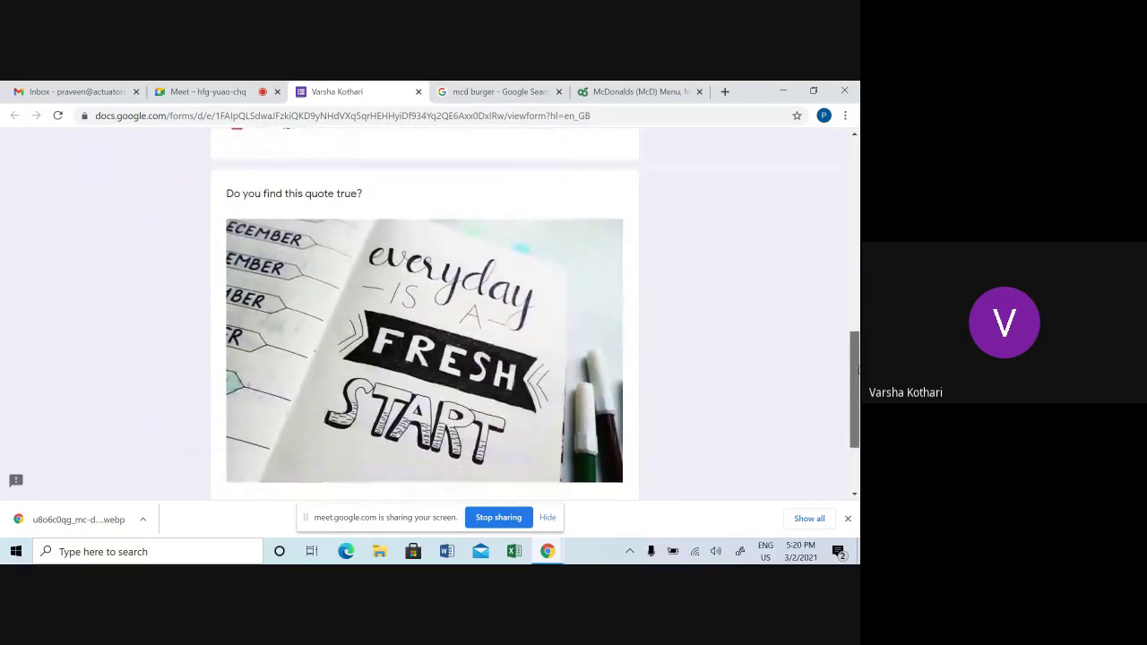
{"action": "left_click_drag", "start_coordinate": [857, 368], "coordinate": [857, 203]}
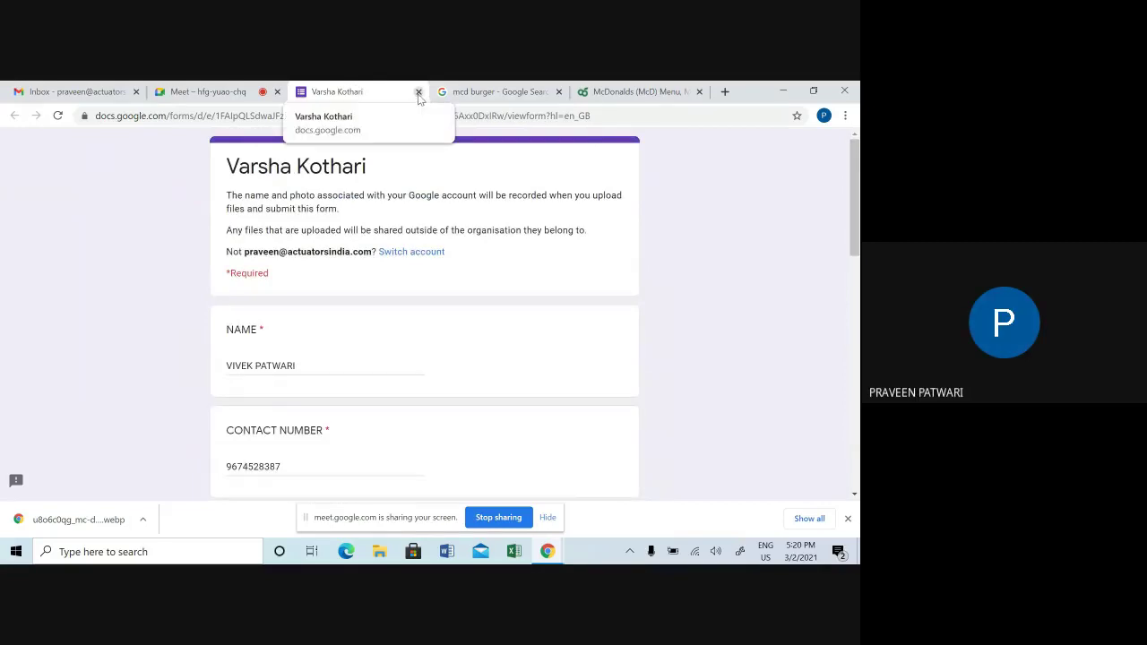
{"action": "left_click", "coordinate": [418, 93]}
{"action": "left_click", "coordinate": [506, 191]}
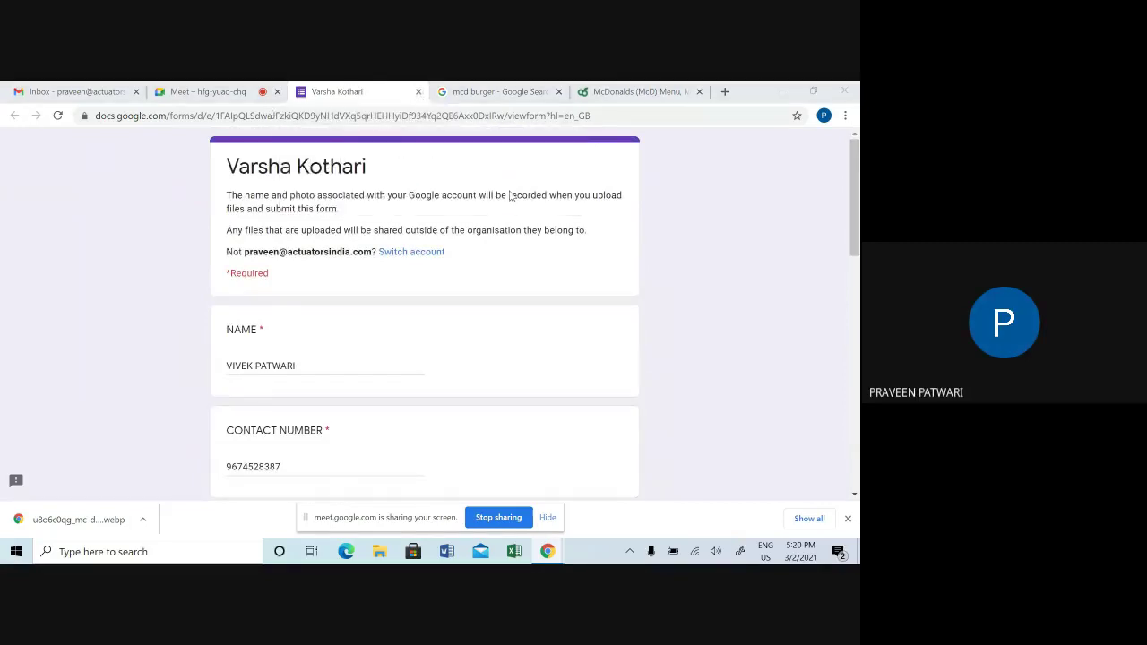
{"action": "left_click", "coordinate": [226, 90]}
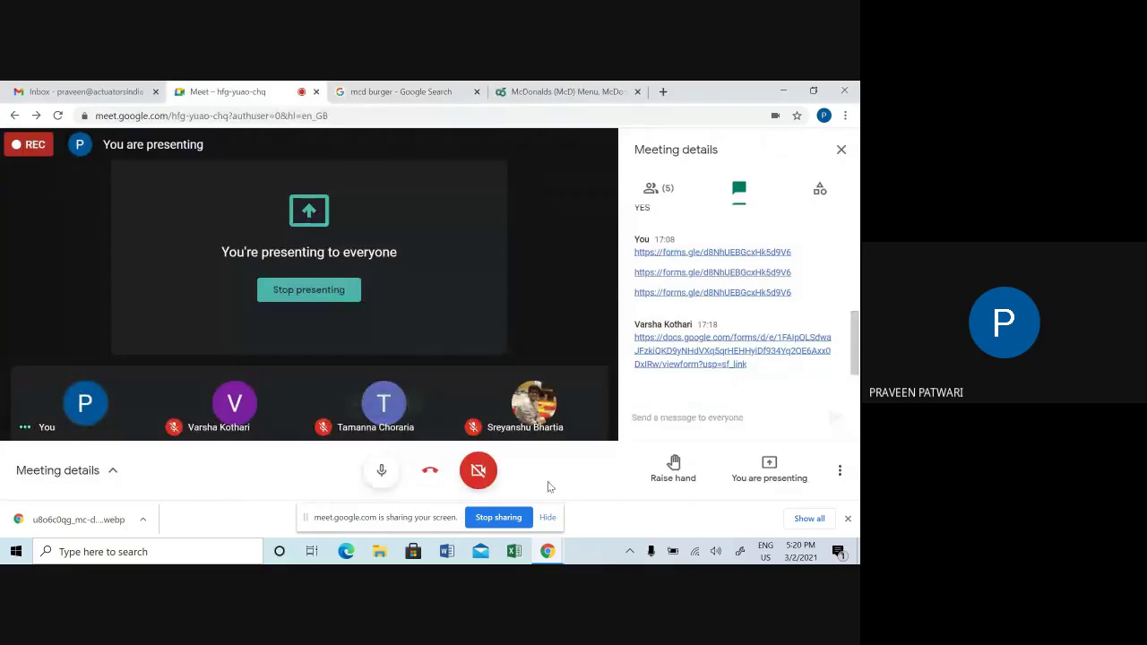
Step: Stop presenting the screen in the Google Meet call
{"action": "left_click", "coordinate": [332, 287]}
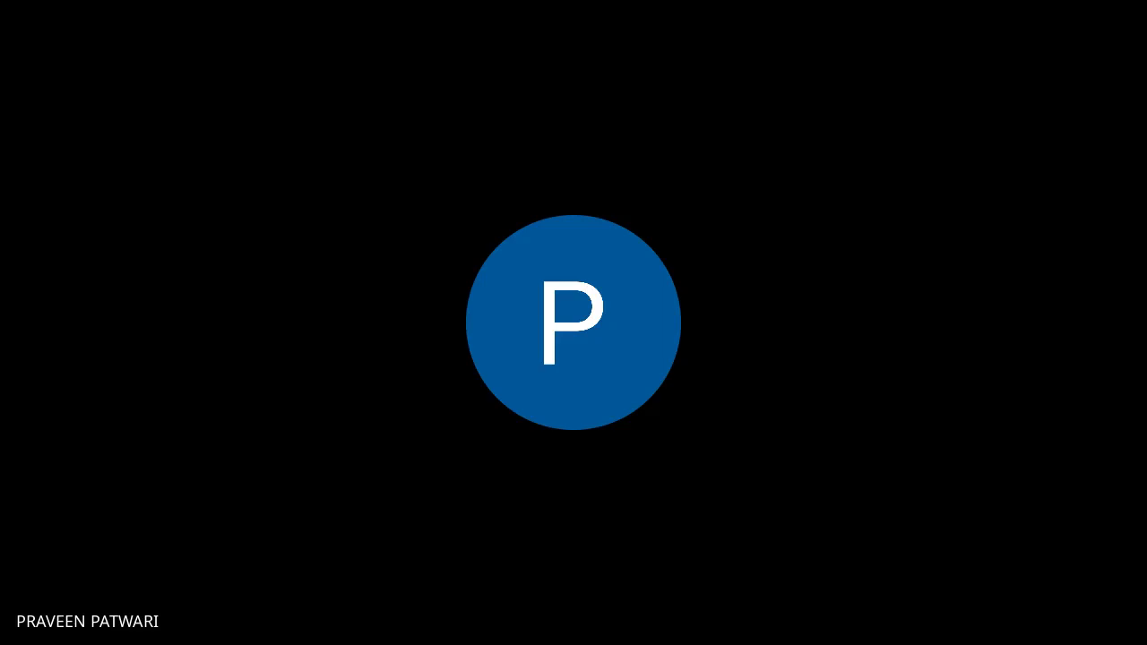
Step: Create a new blank form from the Google Forms home page in a new tab
{"action": "key", "text": "ctrl+t"}
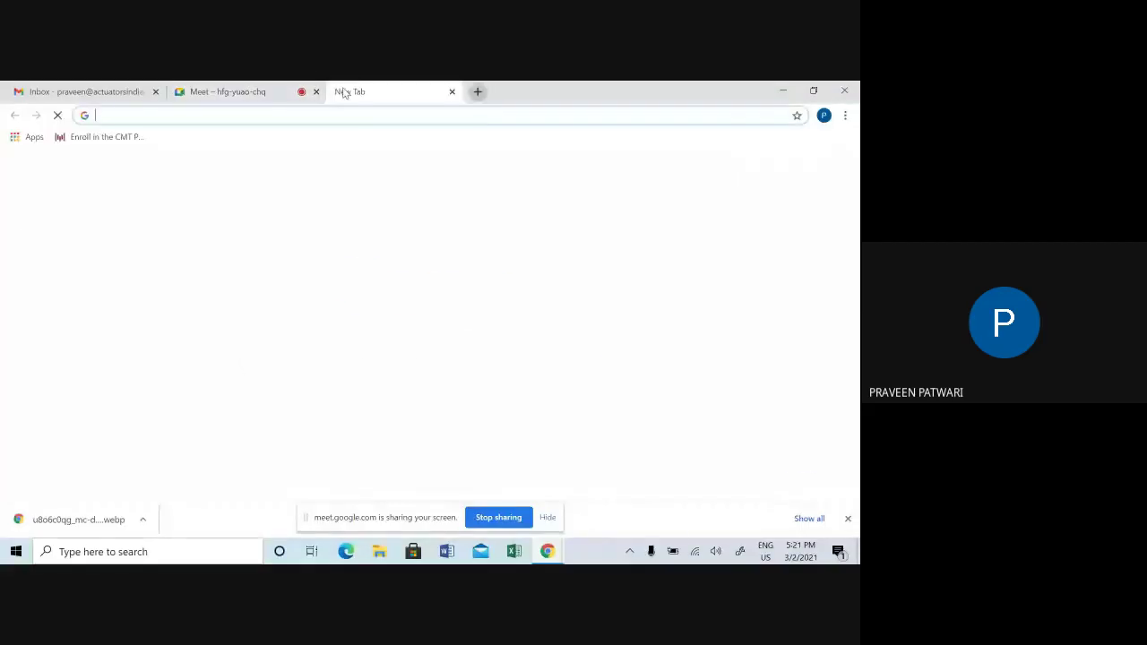
{"action": "type", "text": "fo"}
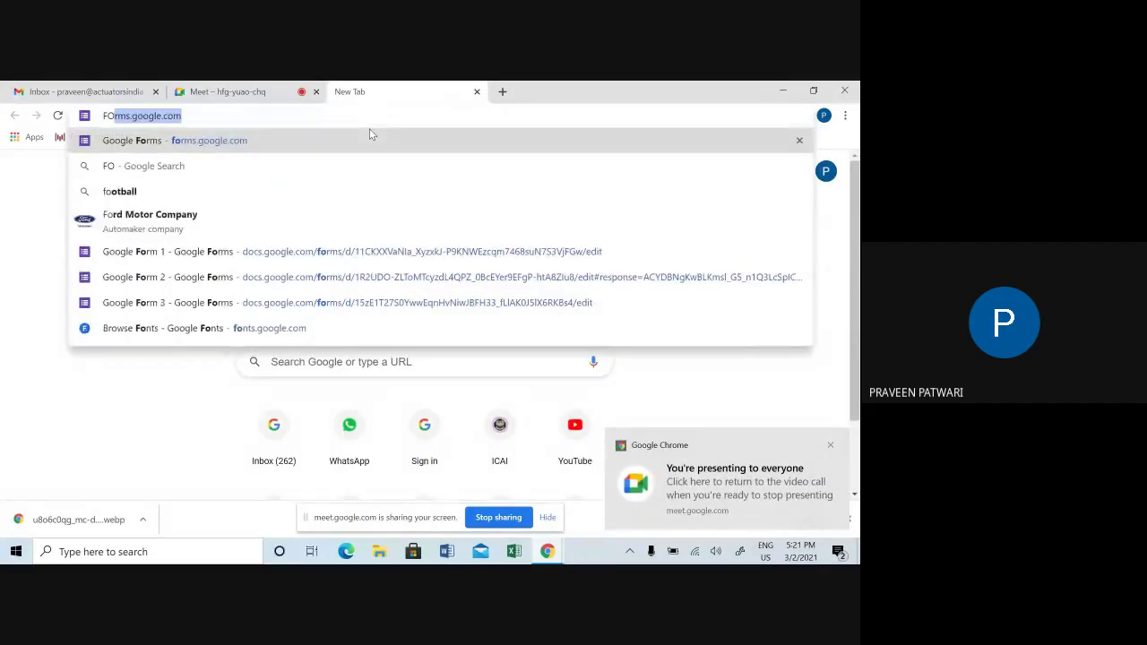
{"action": "key", "text": "Return"}
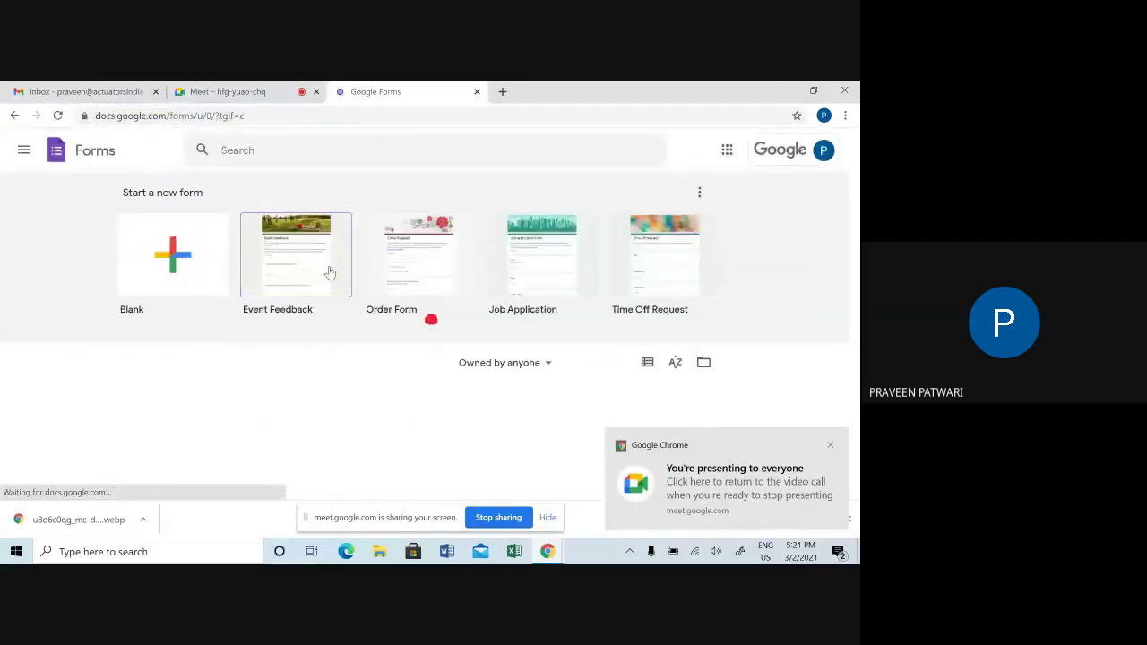
{"action": "left_click", "coordinate": [173, 255]}
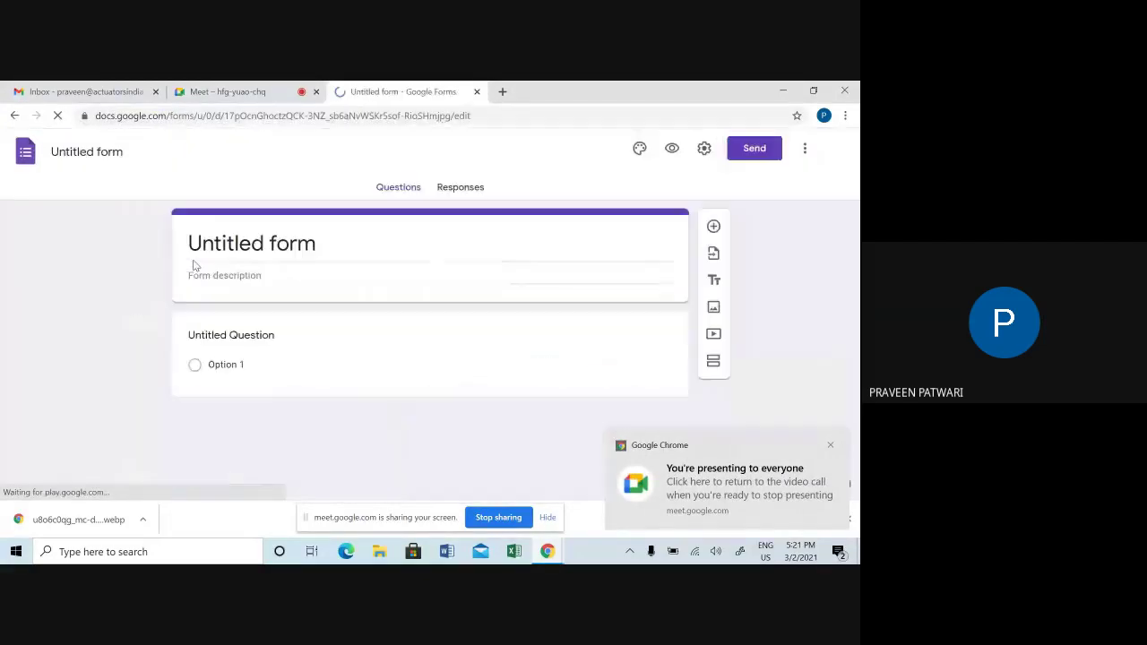
Step: Check the form's Add collaborators editor settings and close them with Done
{"action": "left_click", "coordinate": [794, 153]}
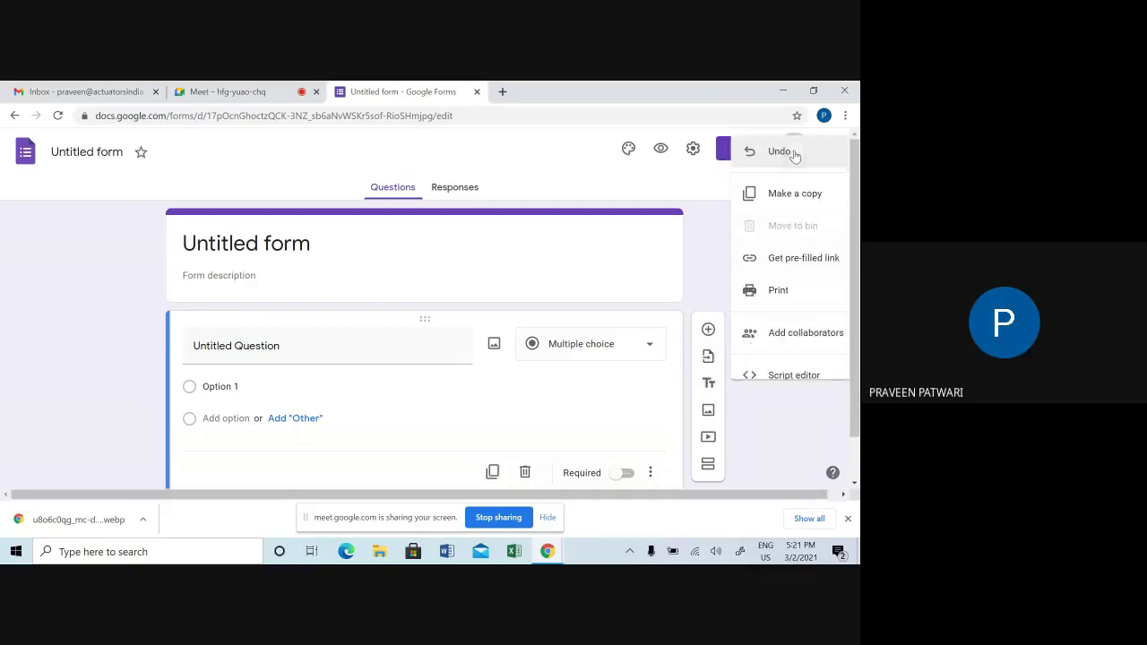
{"action": "left_click", "coordinate": [764, 340]}
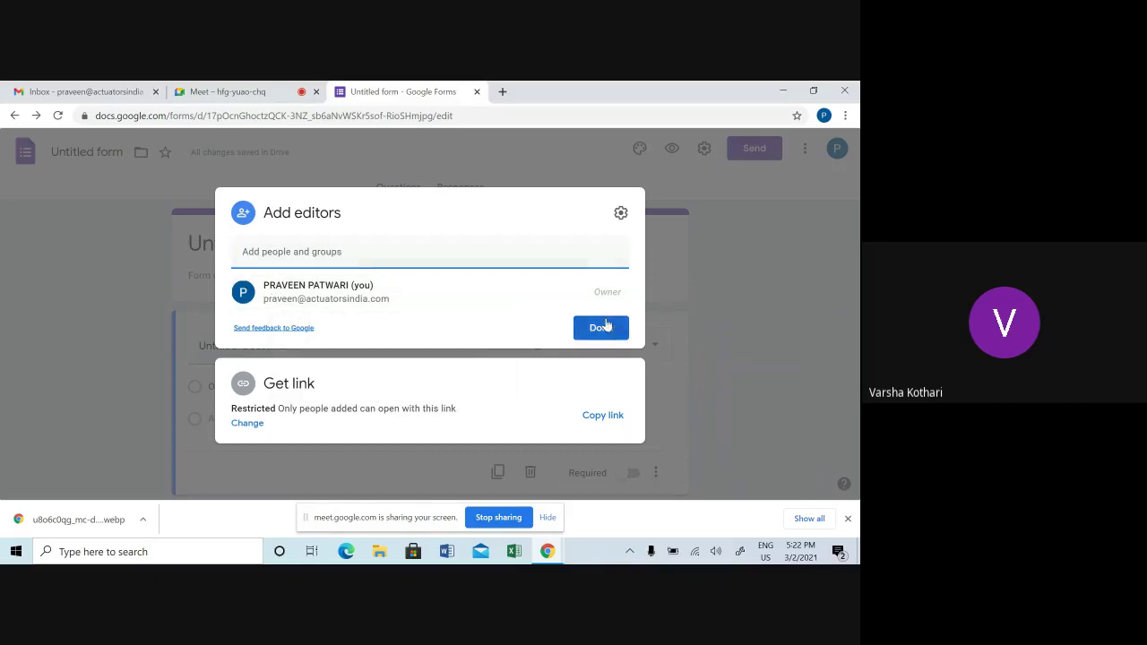
{"action": "left_click", "coordinate": [778, 236]}
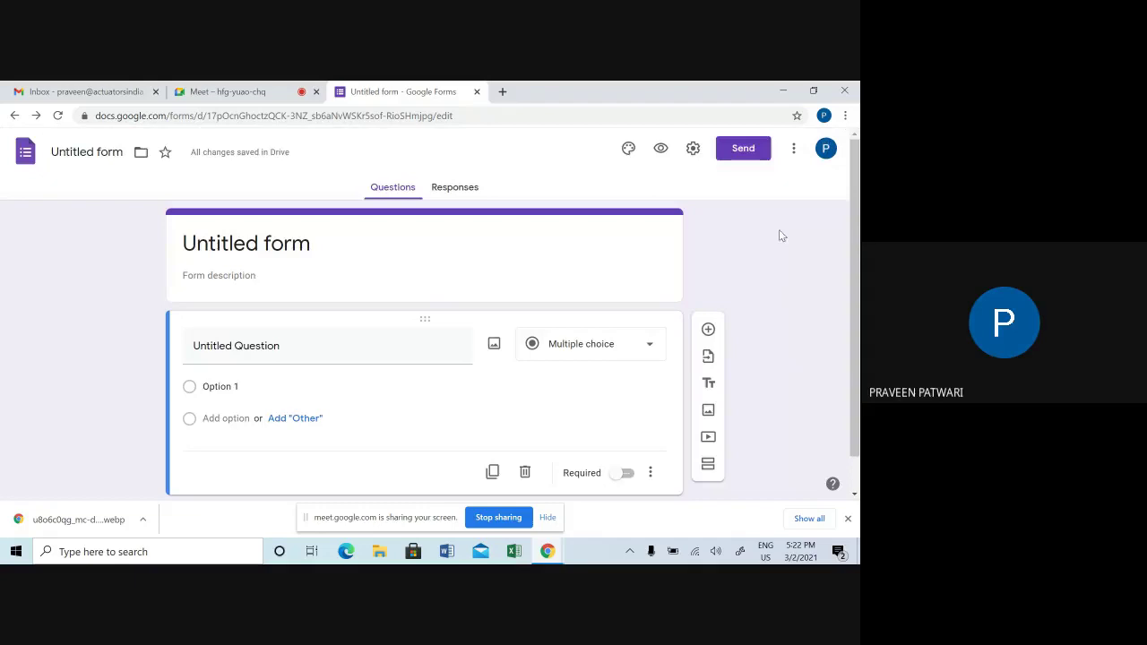
Step: Review the Add collaborators settings once more, dismiss them, and close the blank form tab
{"action": "left_click", "coordinate": [805, 148]}
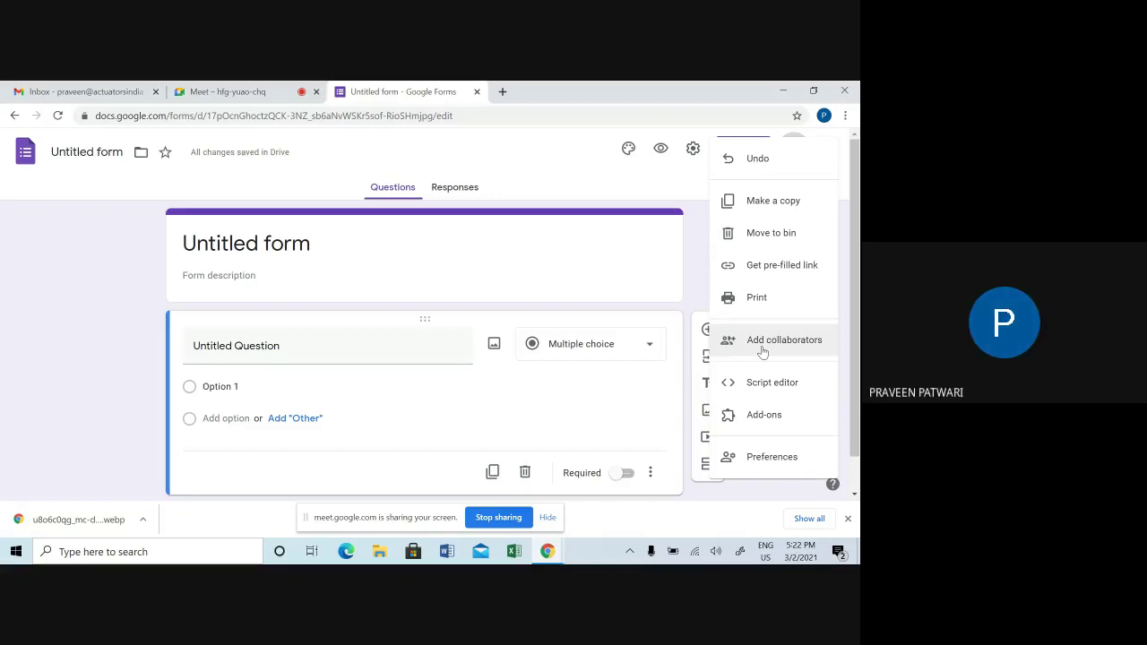
{"action": "left_click", "coordinate": [761, 349]}
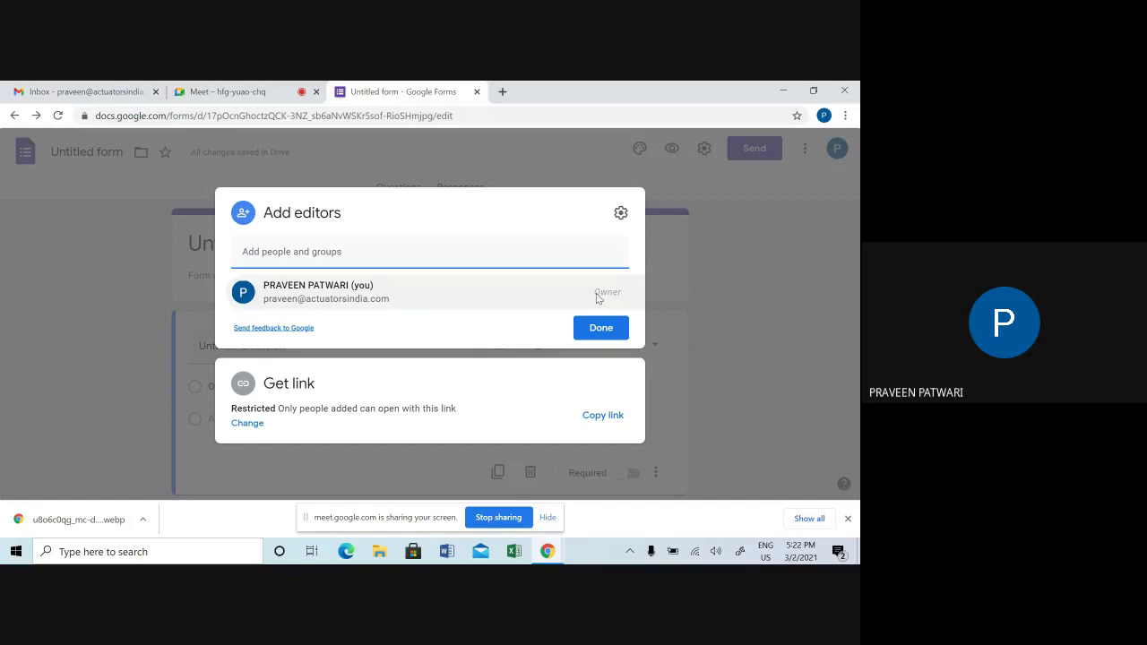
{"action": "left_click", "coordinate": [122, 305]}
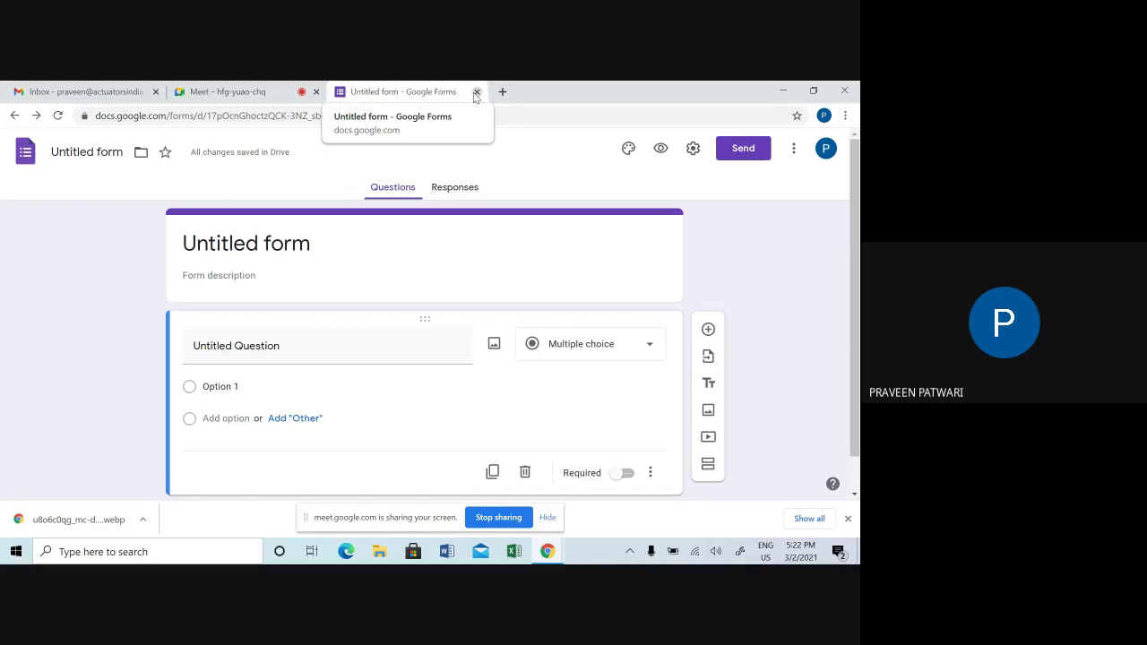
{"action": "left_click", "coordinate": [476, 93]}
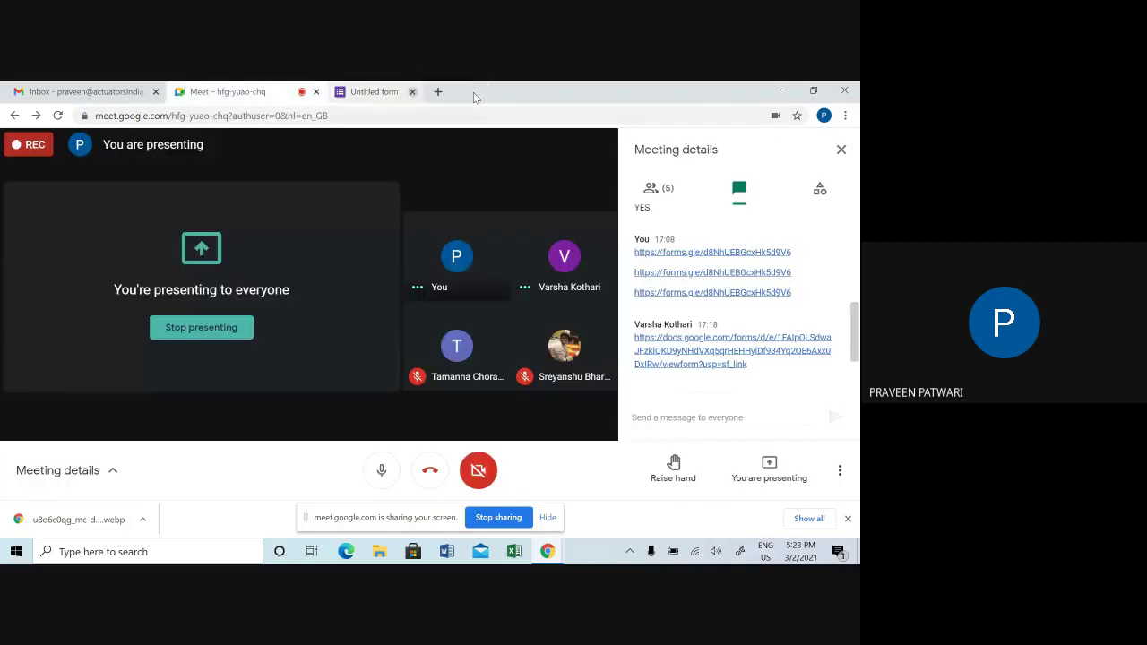
{"action": "left_click", "coordinate": [233, 334]}
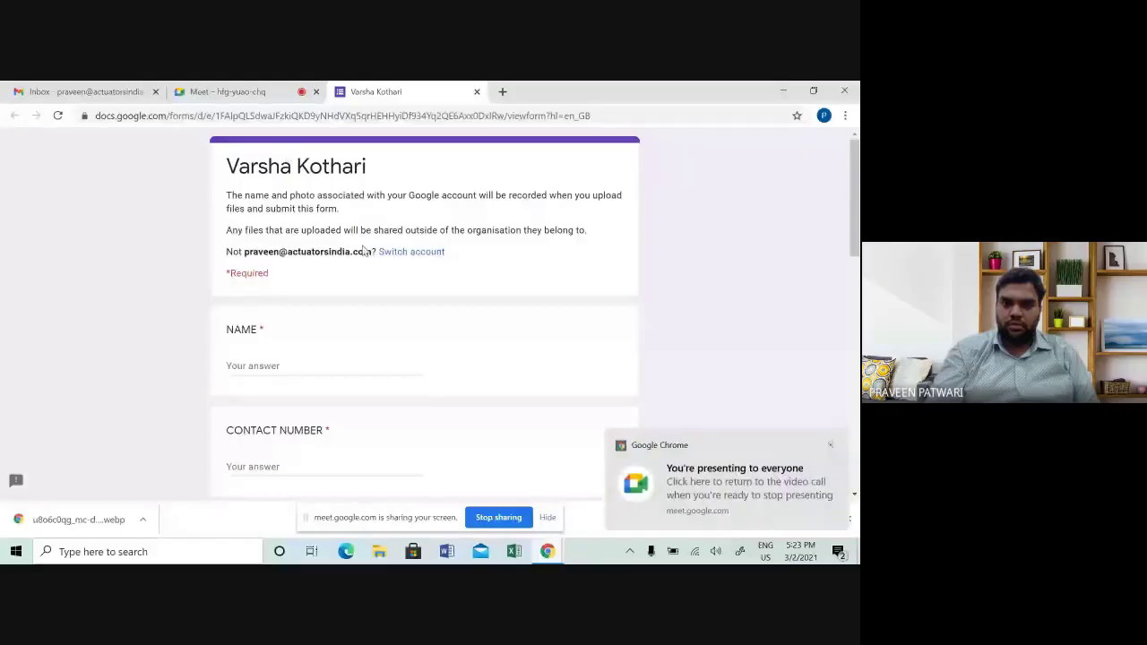
{"action": "mouse_move", "coordinate": [851, 222]}
{"action": "left_mouse_down"}
{"action": "mouse_move", "coordinate": [854, 456]}
{"action": "mouse_move", "coordinate": [834, 282]}
{"action": "left_mouse_up"}
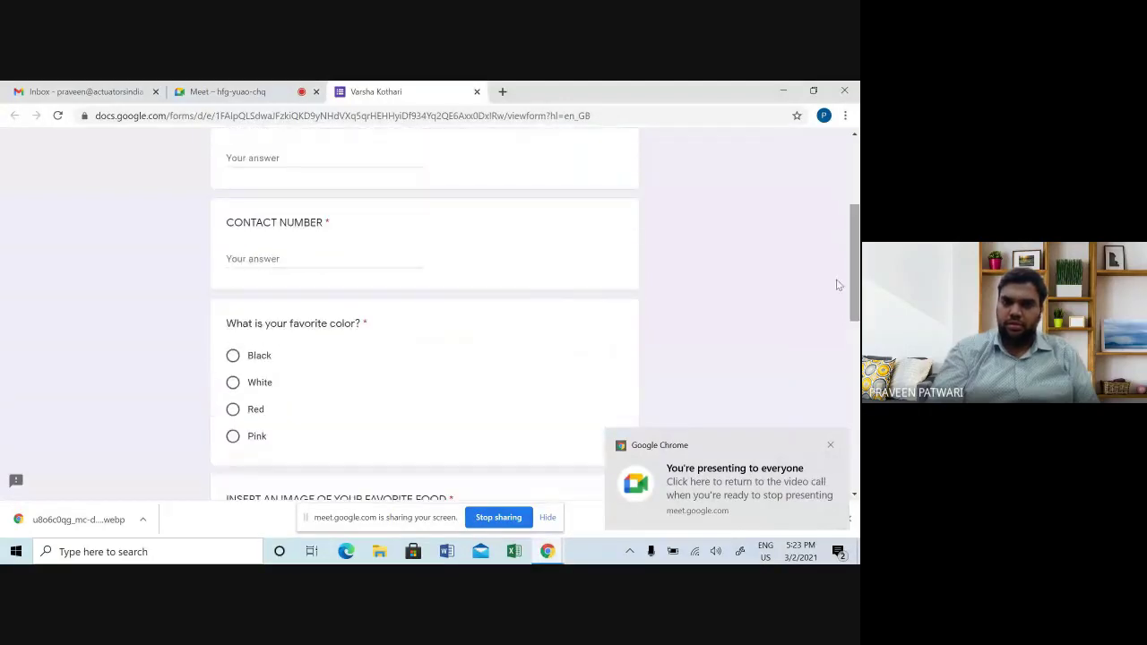
{"action": "left_click", "coordinate": [477, 91]}
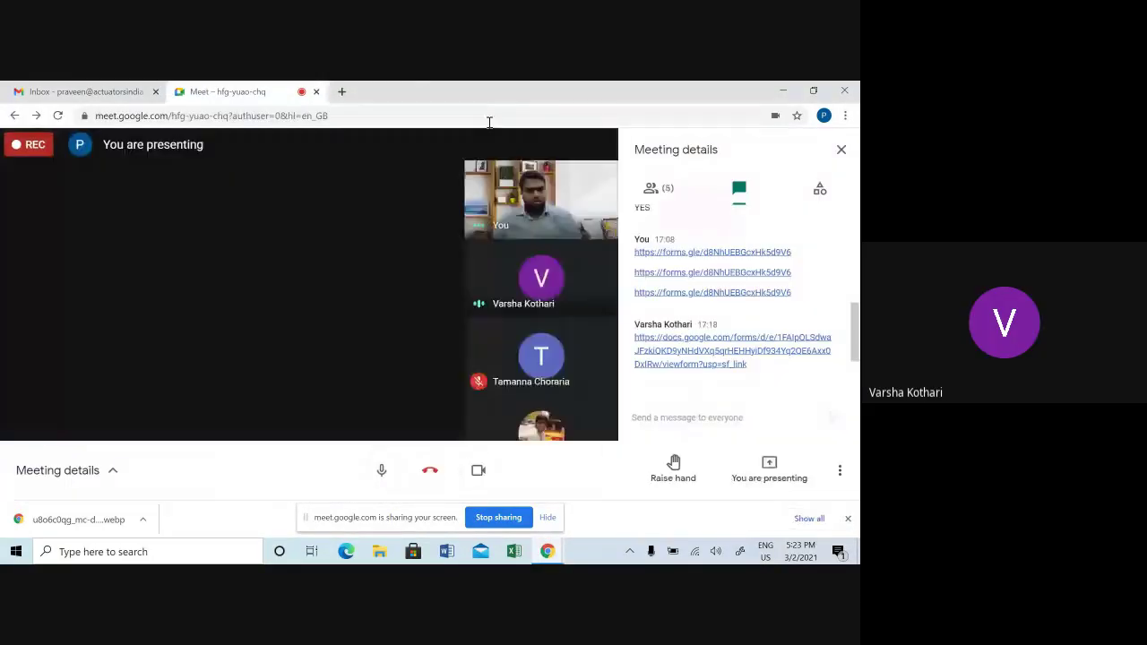
{"action": "left_click", "coordinate": [695, 365]}
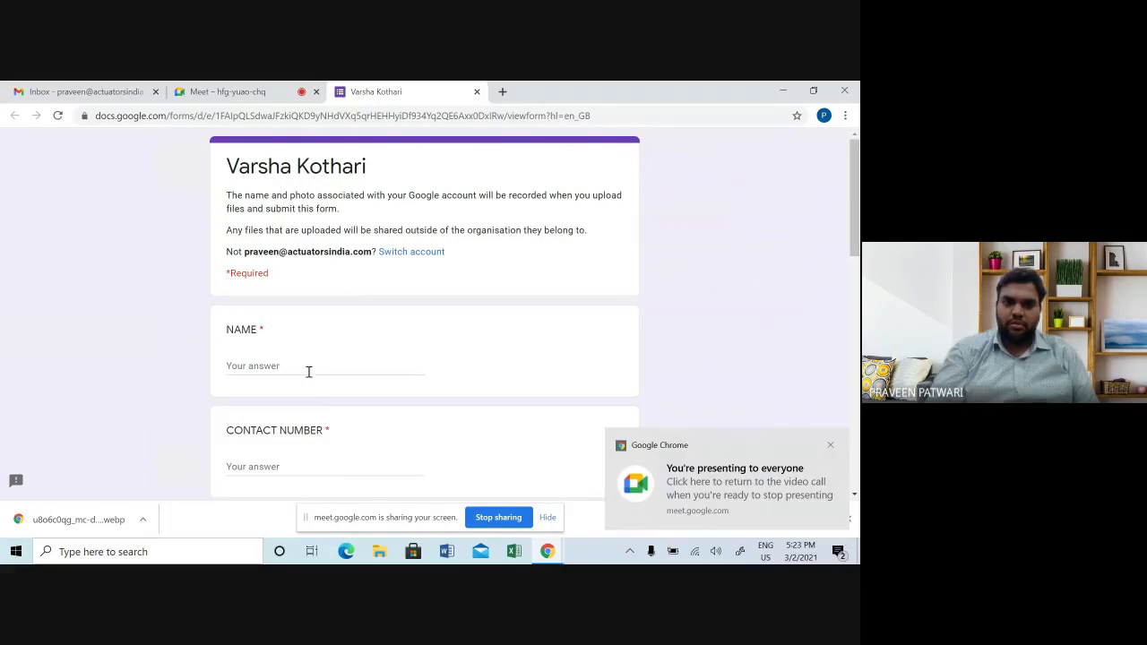
{"action": "left_click", "coordinate": [306, 369]}
{"action": "left_click", "coordinate": [304, 250]}
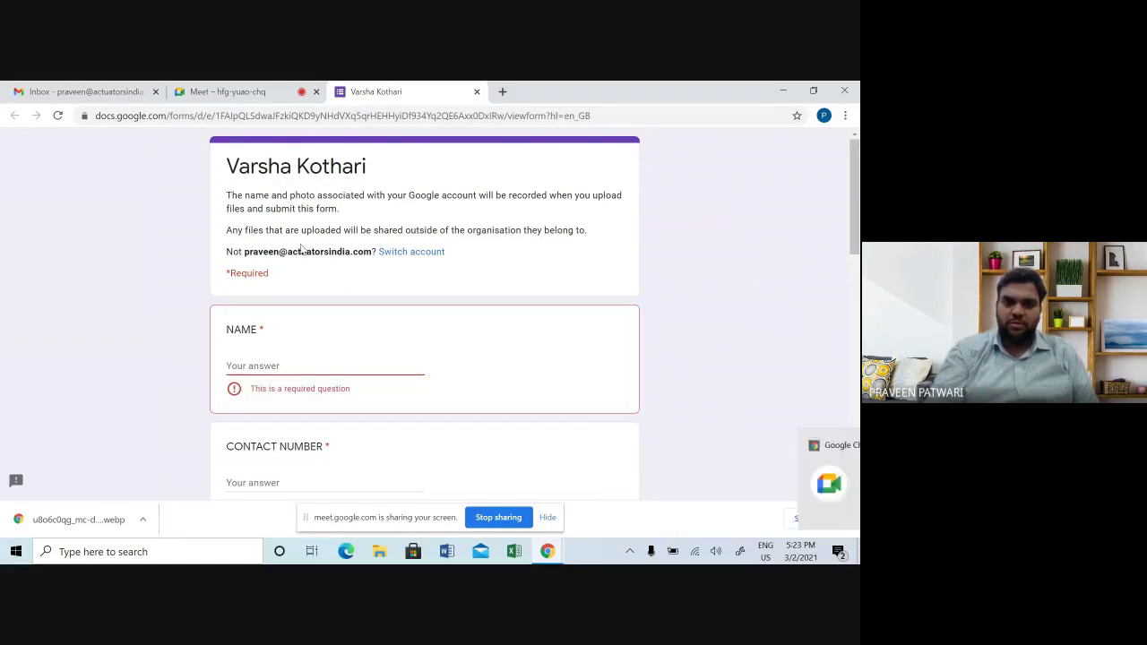
{"action": "left_click", "coordinate": [476, 91]}
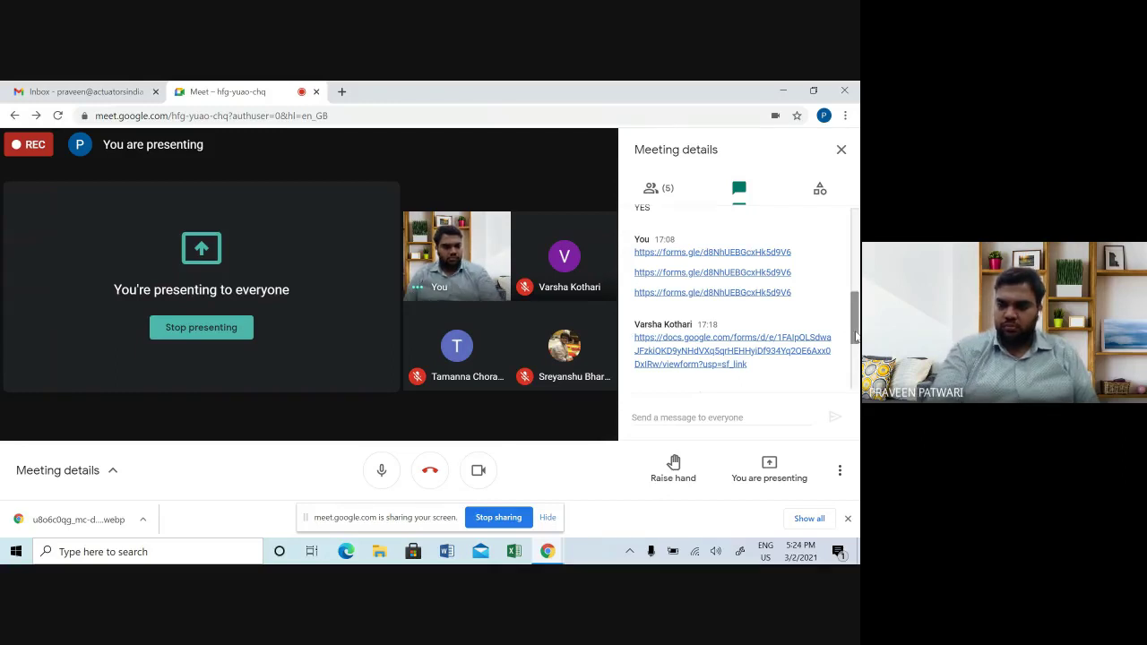
{"action": "left_click_drag", "start_coordinate": [849, 334], "coordinate": [849, 386]}
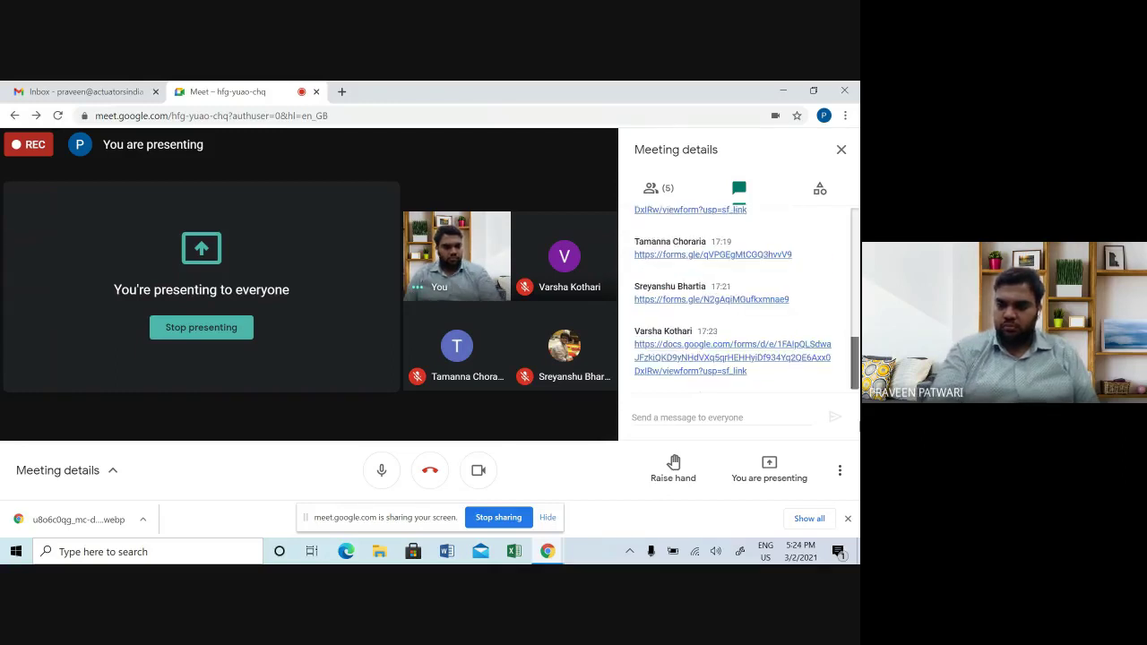
{"action": "left_click", "coordinate": [685, 353]}
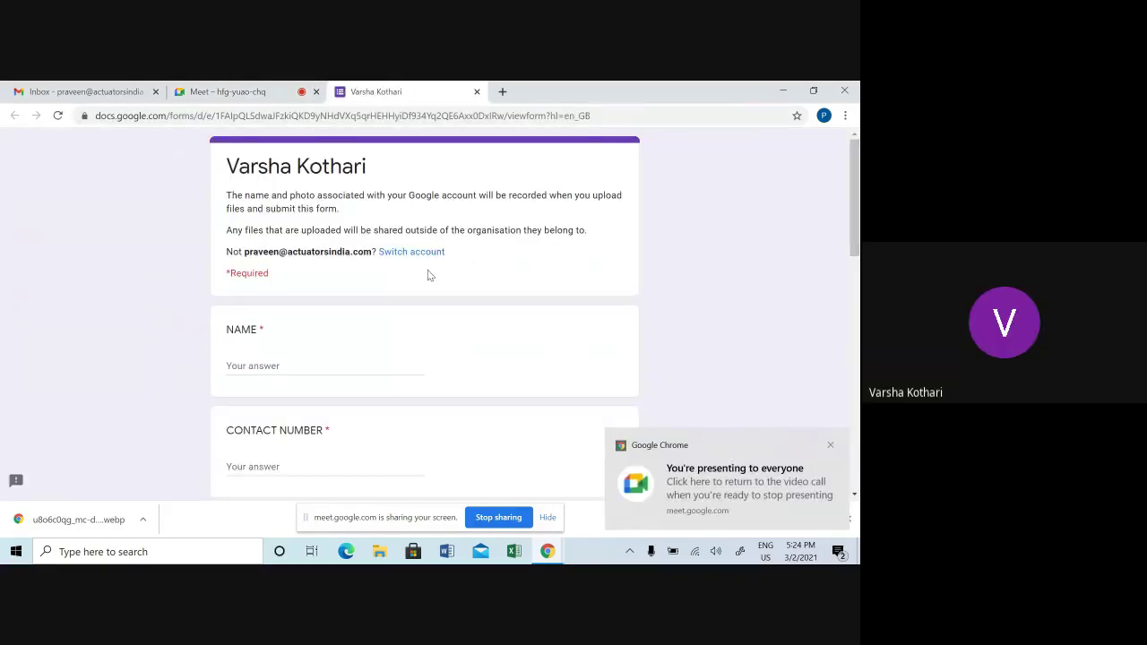
{"action": "scroll", "coordinate": [838, 299], "scroll_direction": "down", "scroll_amount": 5}
{"action": "scroll", "coordinate": [837, 299], "scroll_direction": "down", "scroll_amount": 5}
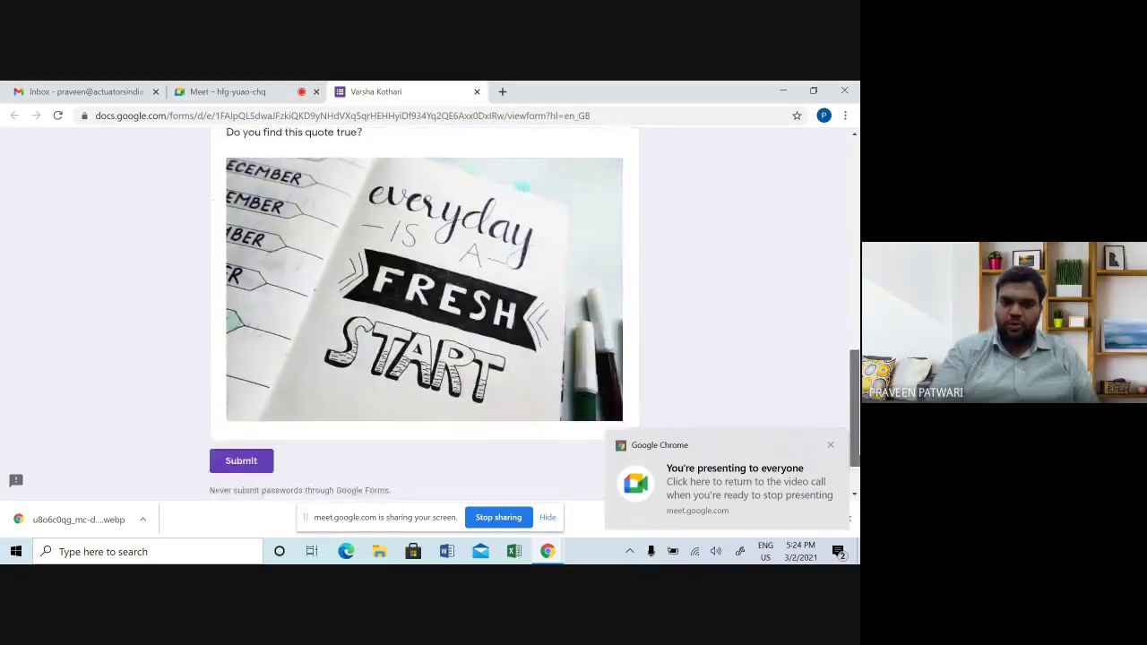
{"action": "scroll", "coordinate": [838, 299], "scroll_direction": "down", "scroll_amount": 2}
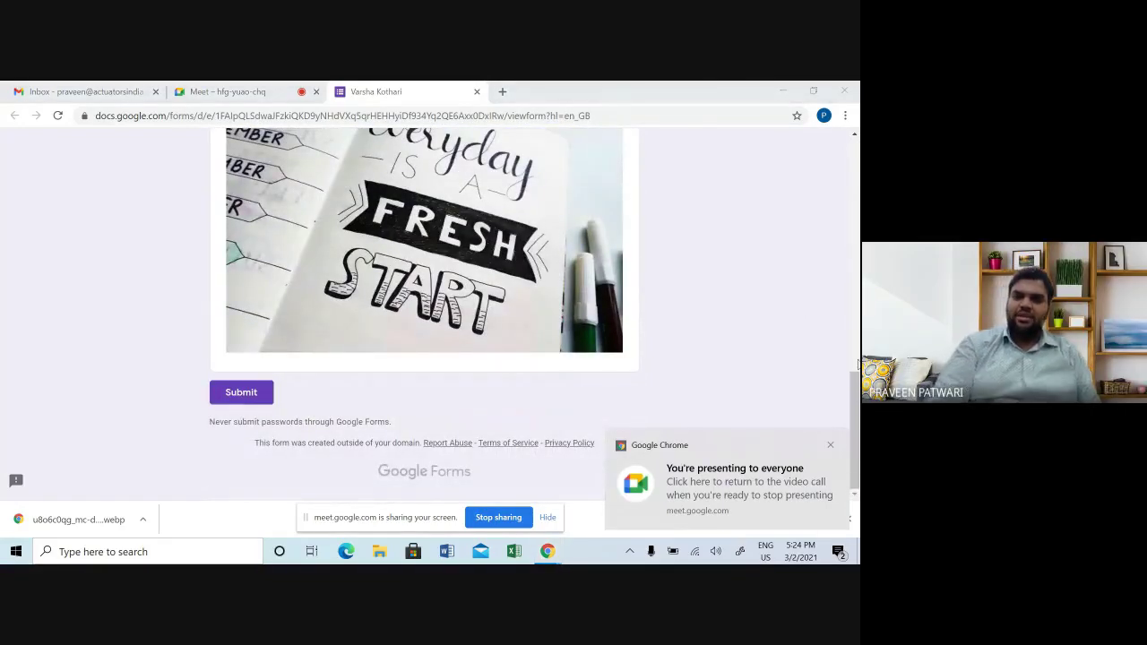
{"action": "left_click_drag", "start_coordinate": [855, 376], "coordinate": [856, 323]}
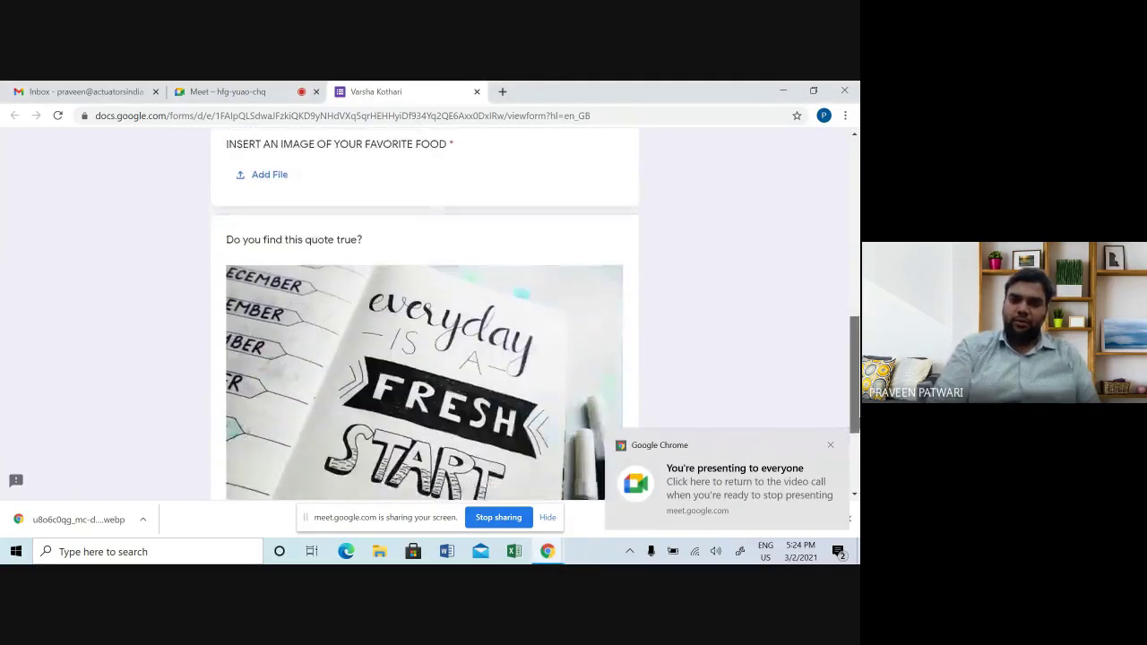
{"action": "left_click_drag", "start_coordinate": [855, 371], "coordinate": [855, 305]}
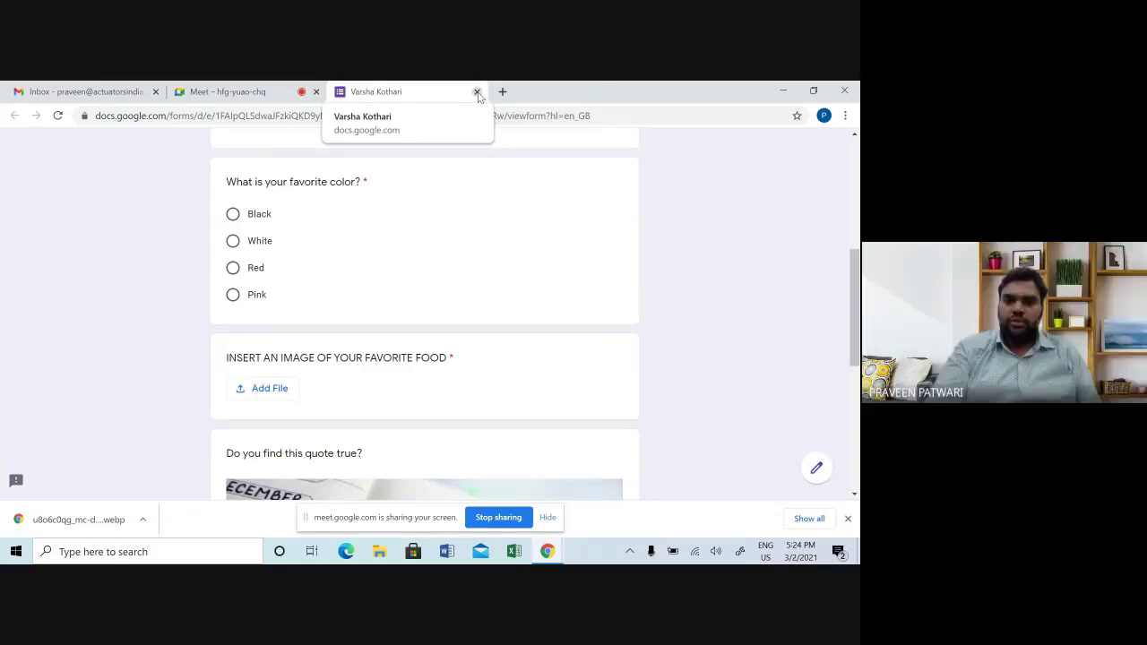
{"action": "left_click", "coordinate": [478, 92]}
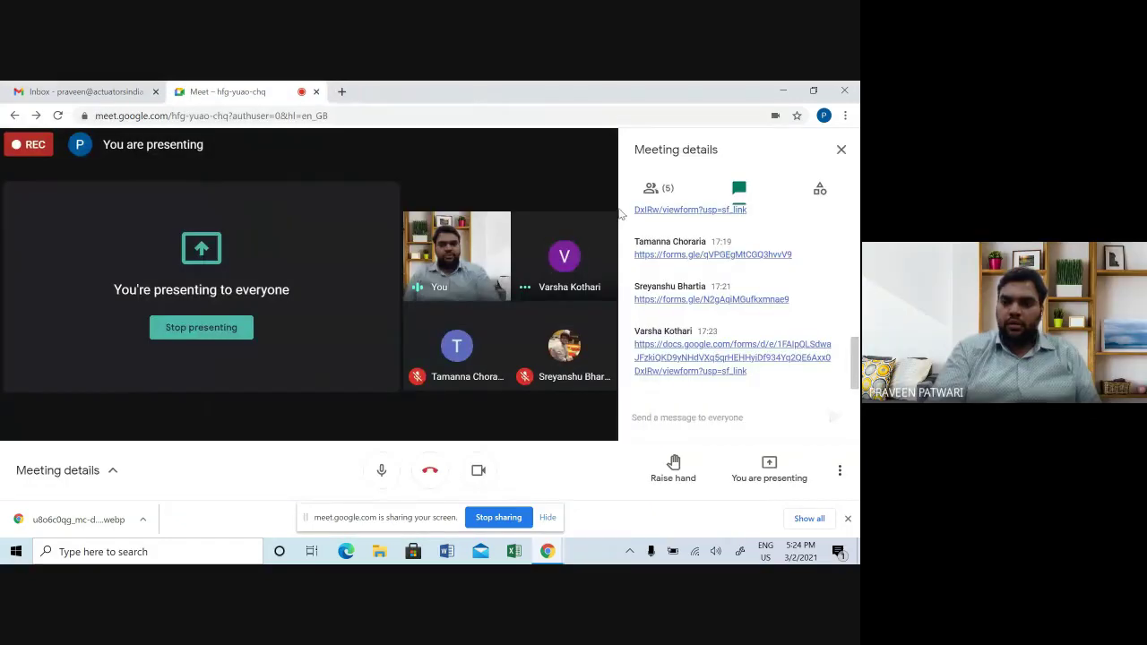
Step: Open Form 1 from the Meet chat, scroll through it, and close it
{"action": "left_click", "coordinate": [683, 256]}
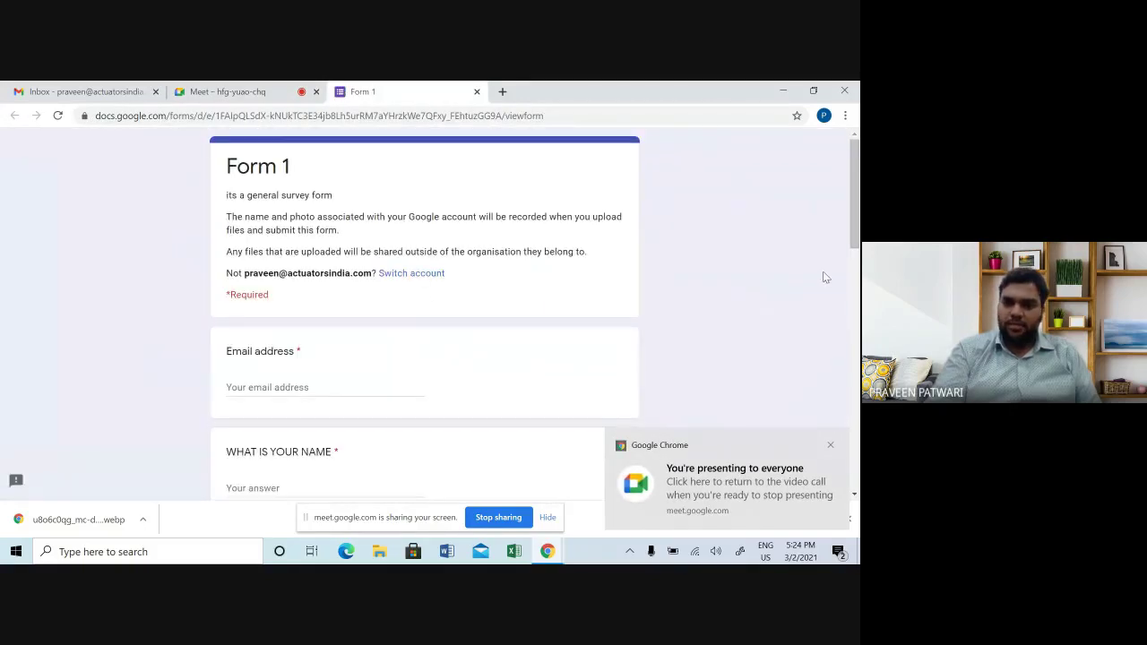
{"action": "mouse_move", "coordinate": [851, 229]}
{"action": "left_mouse_down"}
{"action": "mouse_move", "coordinate": [854, 445]}
{"action": "mouse_move", "coordinate": [850, 409]}
{"action": "left_mouse_up"}
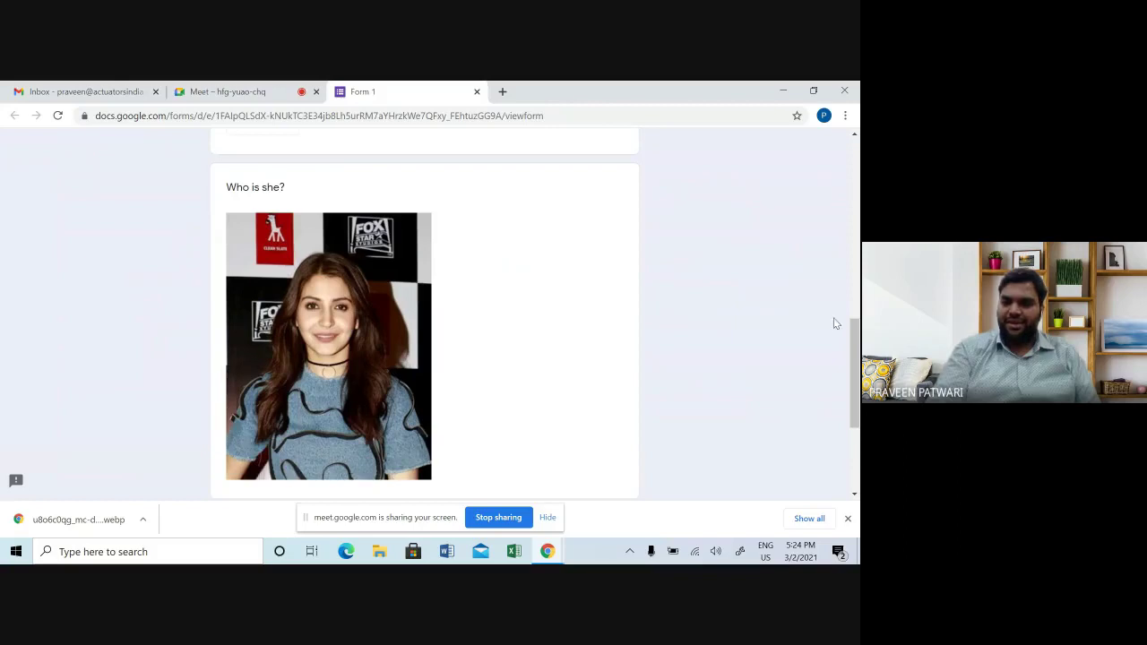
{"action": "left_click_drag", "start_coordinate": [853, 324], "coordinate": [853, 386]}
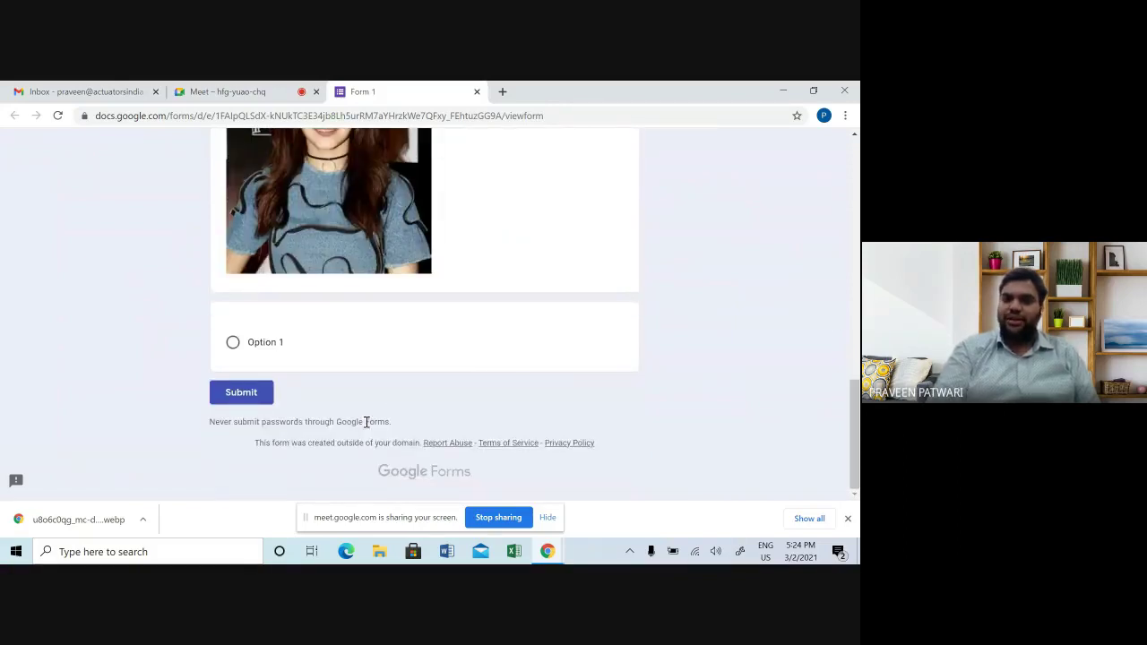
{"action": "left_click", "coordinate": [476, 91]}
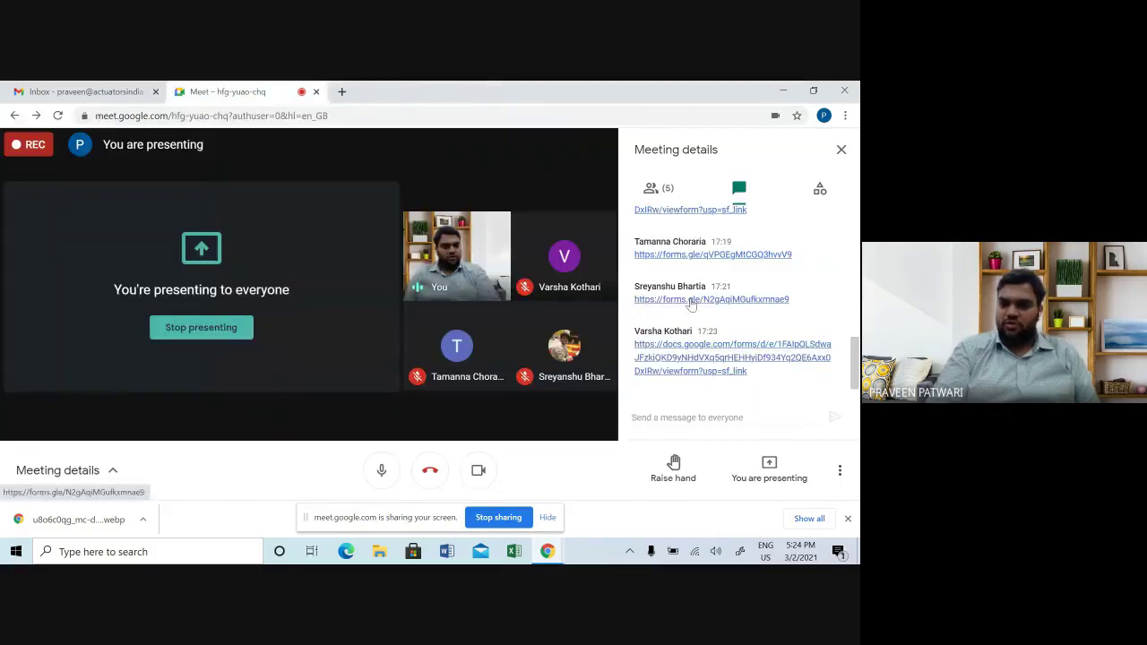
Step: Open the next participant's 'google form 1' link, scroll to the date of birth question, and close it
{"action": "left_click", "coordinate": [690, 301]}
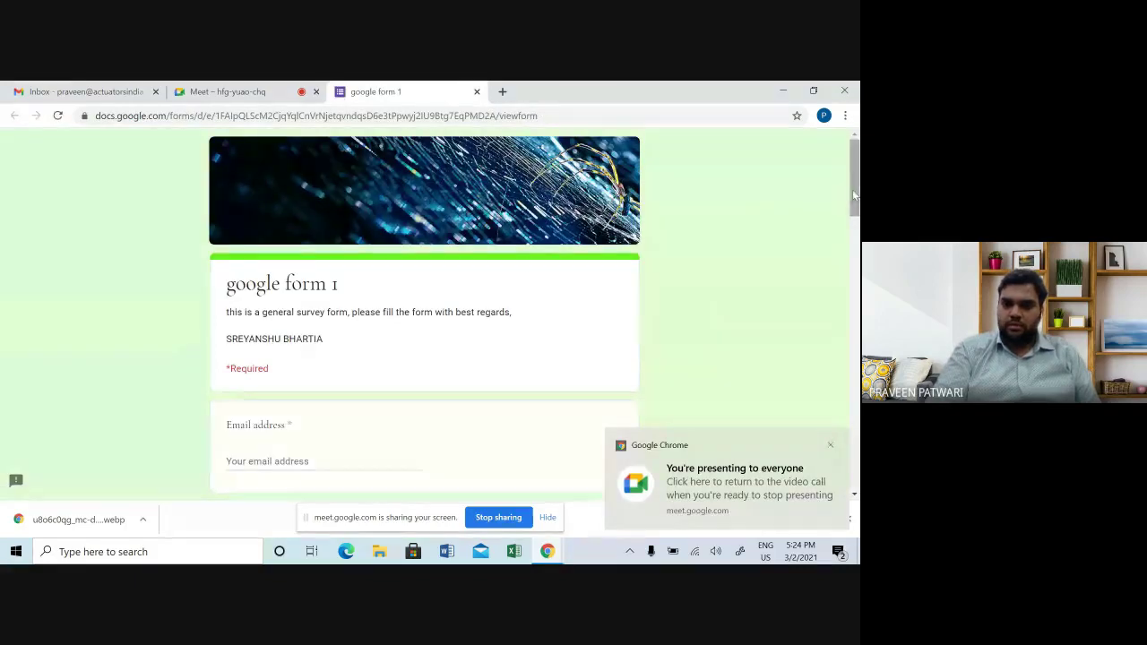
{"action": "mouse_move", "coordinate": [853, 195]}
{"action": "left_mouse_down"}
{"action": "mouse_move", "coordinate": [856, 461]}
{"action": "mouse_move", "coordinate": [831, 326]}
{"action": "mouse_move", "coordinate": [825, 127]}
{"action": "left_mouse_up"}
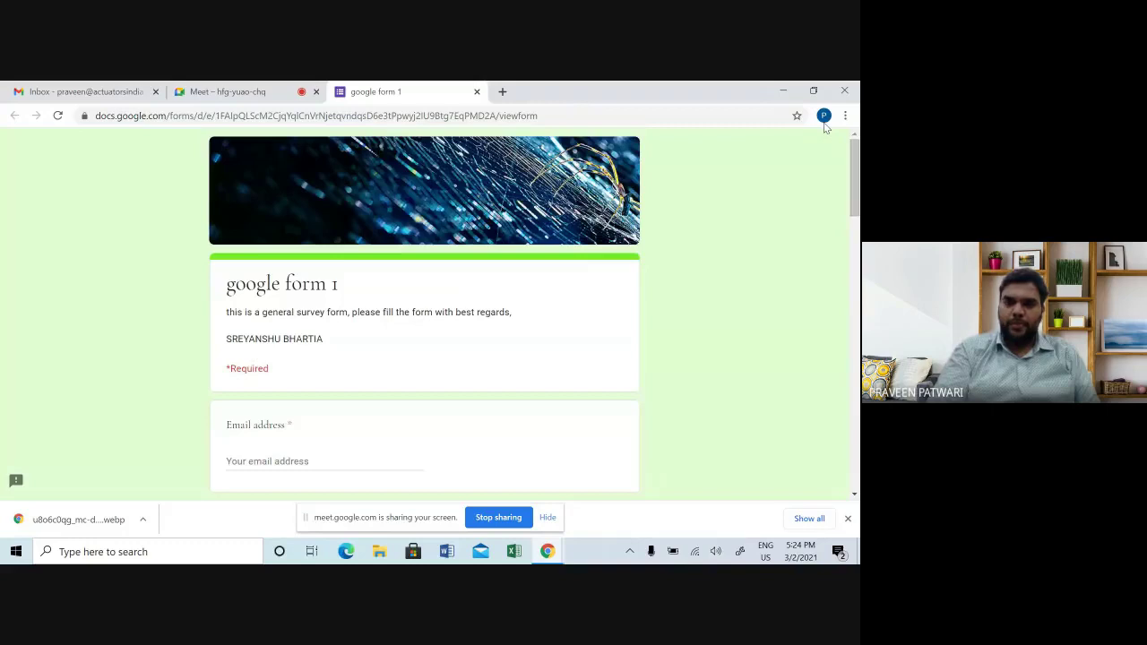
{"action": "left_click", "coordinate": [477, 91]}
Step: Open Google Forms in a new tab and create a blank form
{"action": "left_click", "coordinate": [334, 91]}
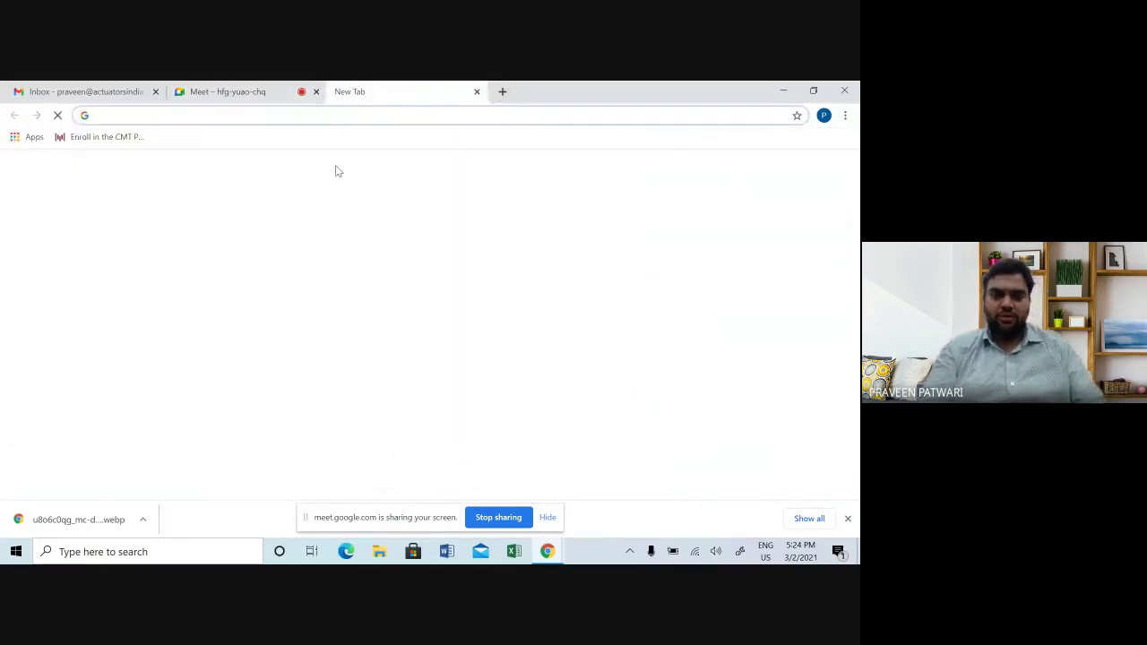
{"action": "type", "text": "for"}
{"action": "key", "text": "Return"}
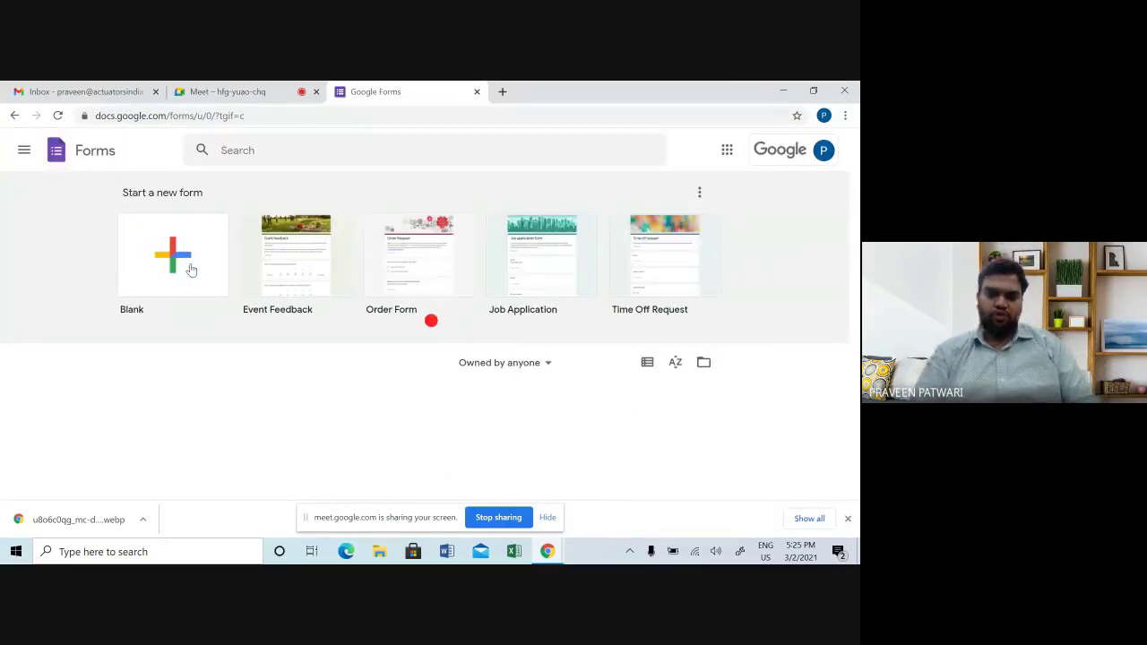
{"action": "left_click", "coordinate": [191, 269]}
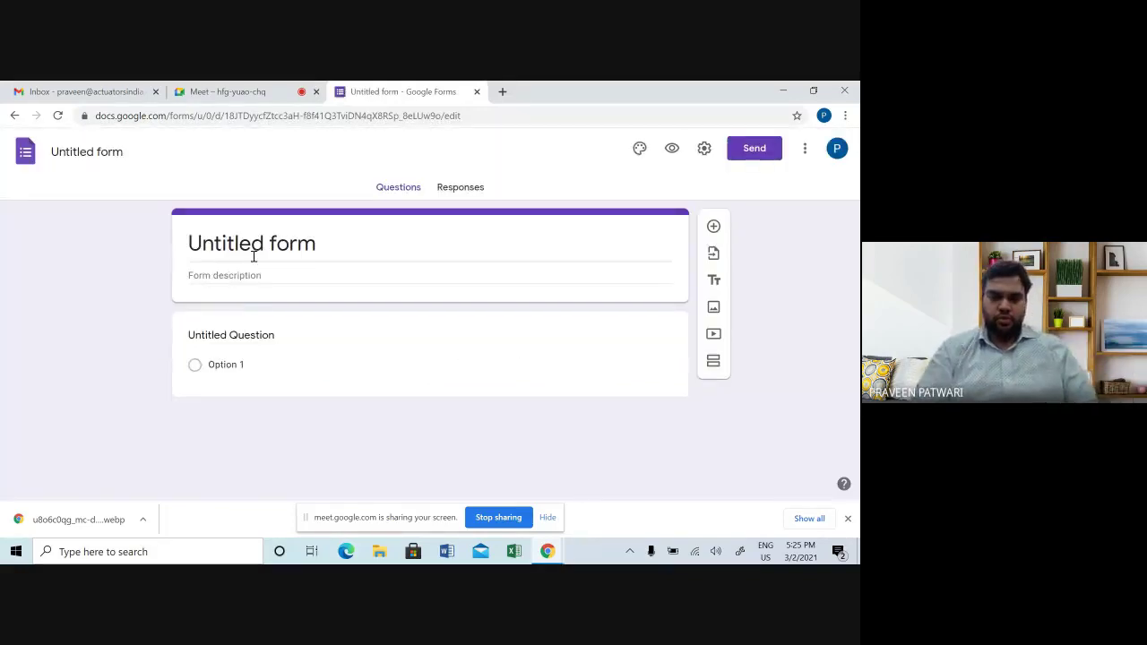
Step: Try to upload the downloaded webp picture to the default question, abandoning the failed upload
{"action": "left_click", "coordinate": [251, 335]}
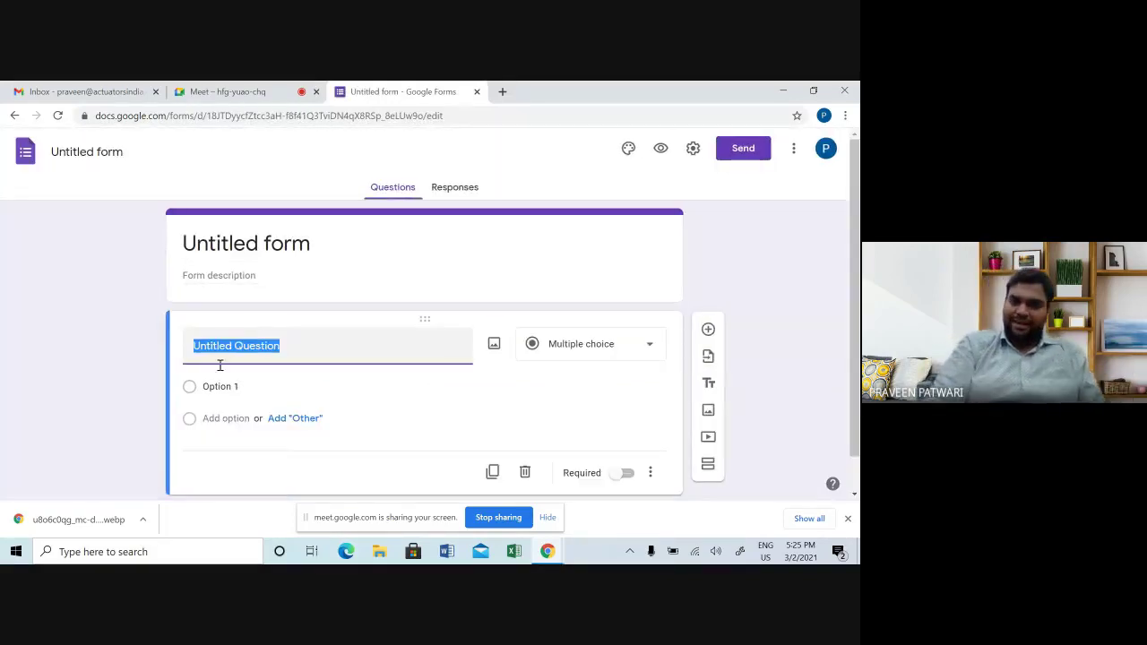
{"action": "left_click", "coordinate": [495, 343]}
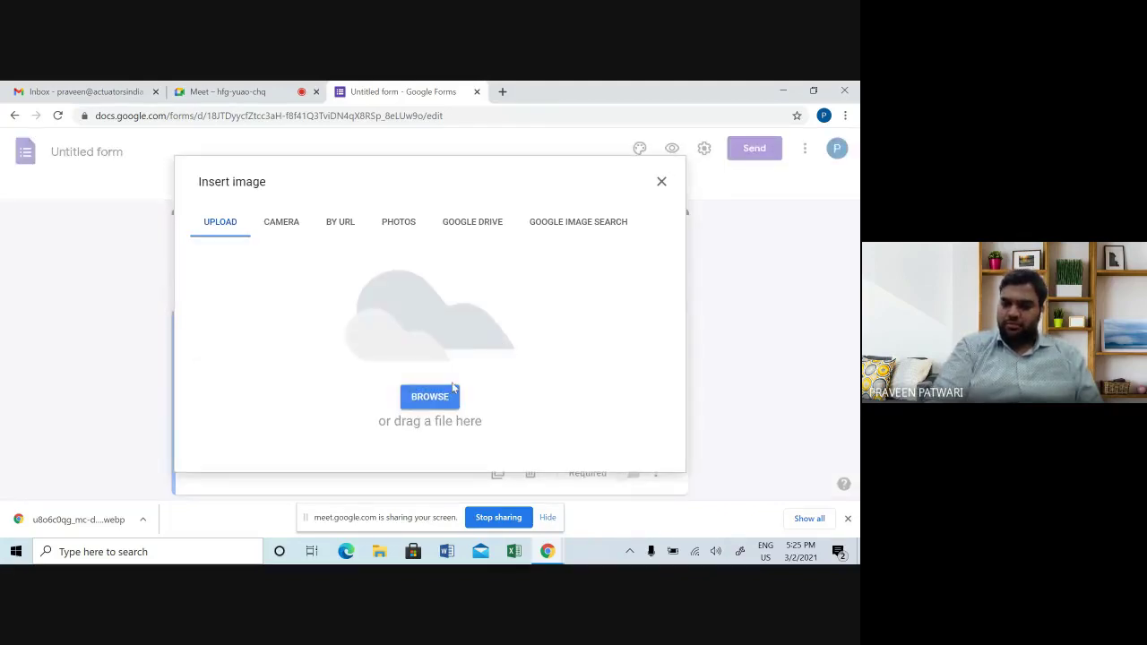
{"action": "left_click", "coordinate": [452, 387]}
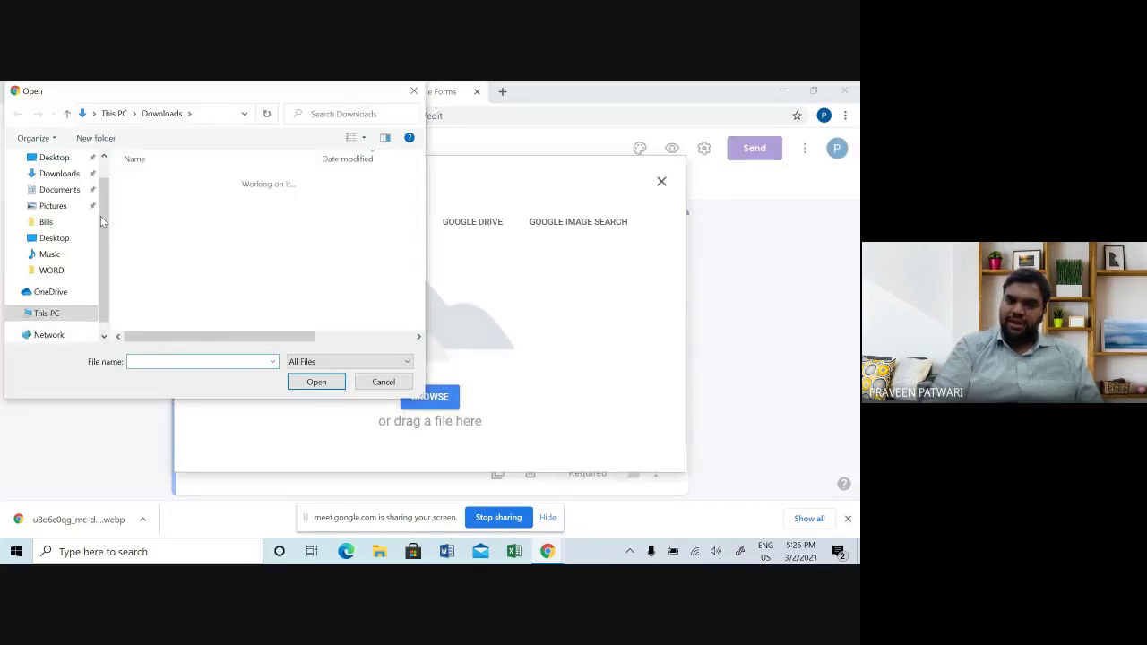
{"action": "left_click", "coordinate": [206, 196]}
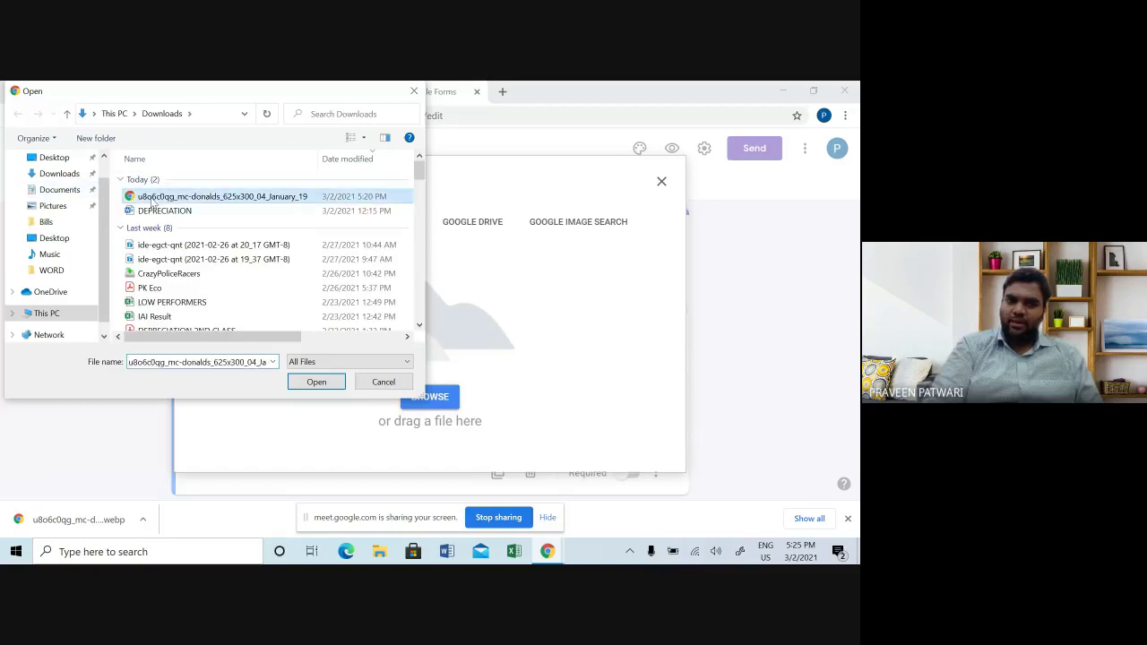
{"action": "left_click", "coordinate": [316, 381]}
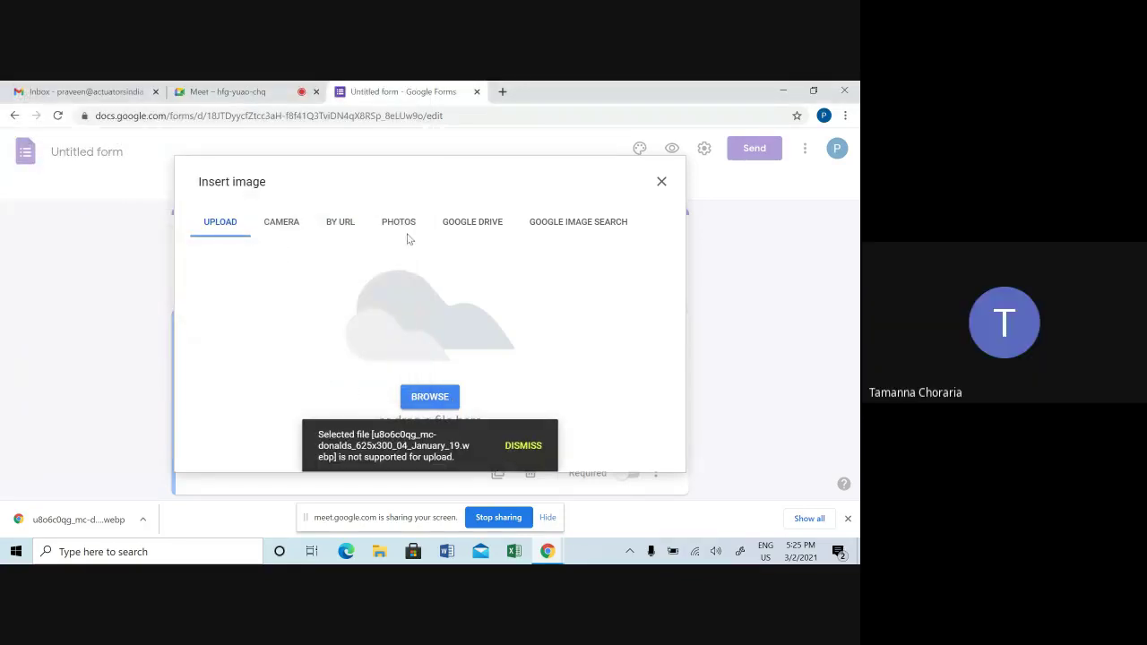
{"action": "left_click", "coordinate": [661, 182]}
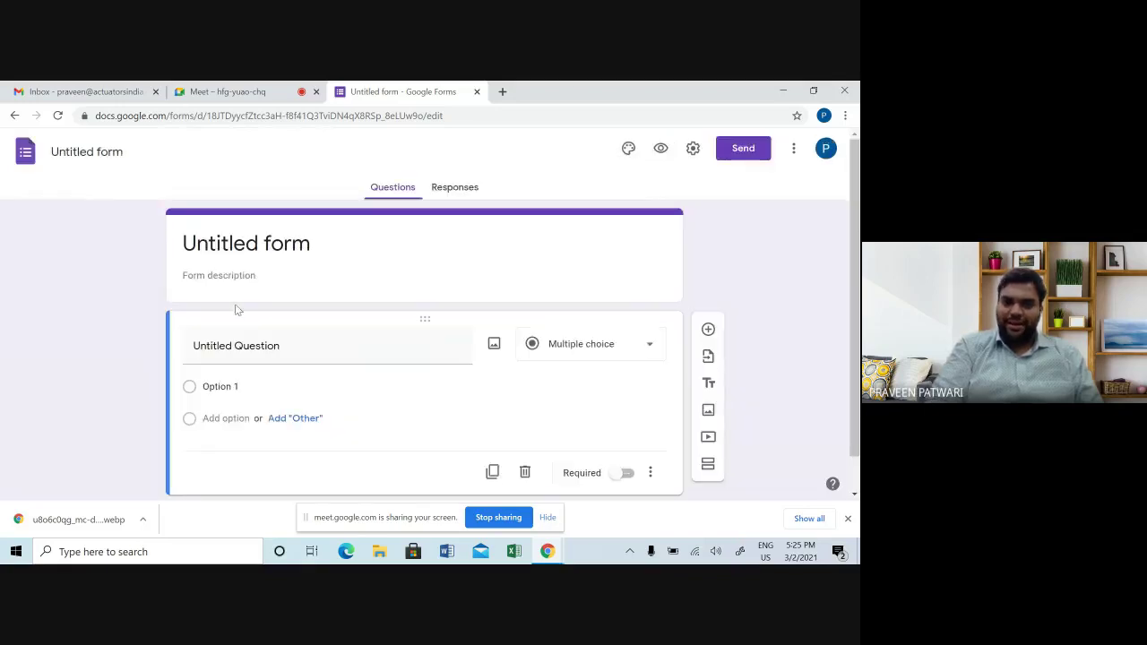
Step: Reopen the Insert image dialog for the question twice and close it without adding anything
{"action": "left_click", "coordinate": [708, 410]}
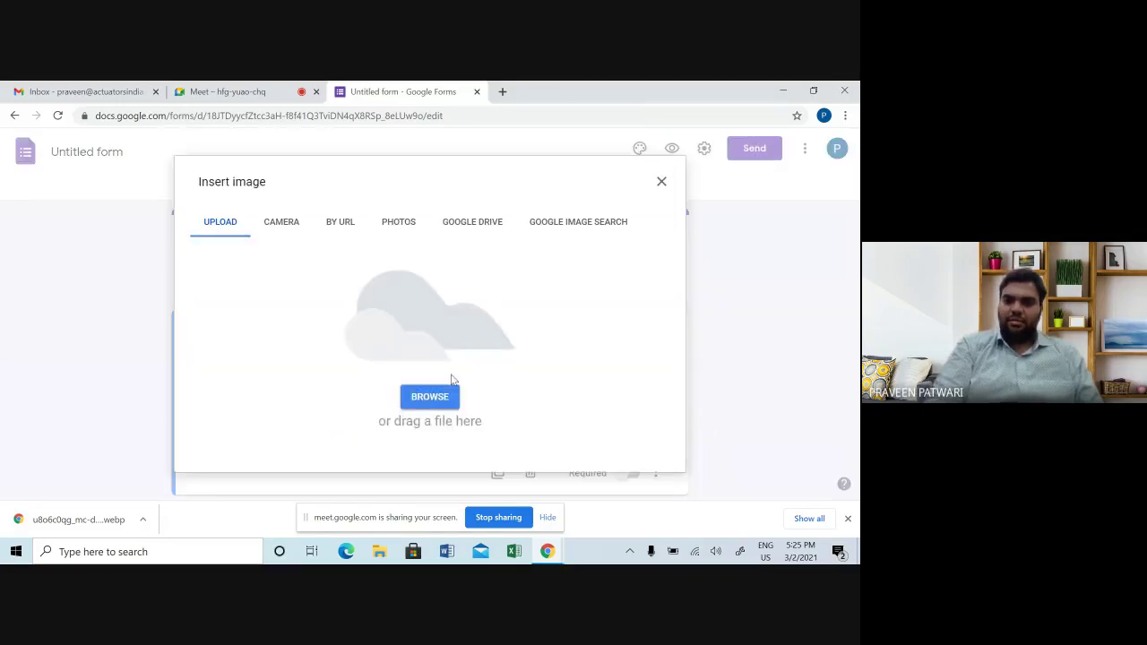
{"action": "left_click", "coordinate": [661, 183]}
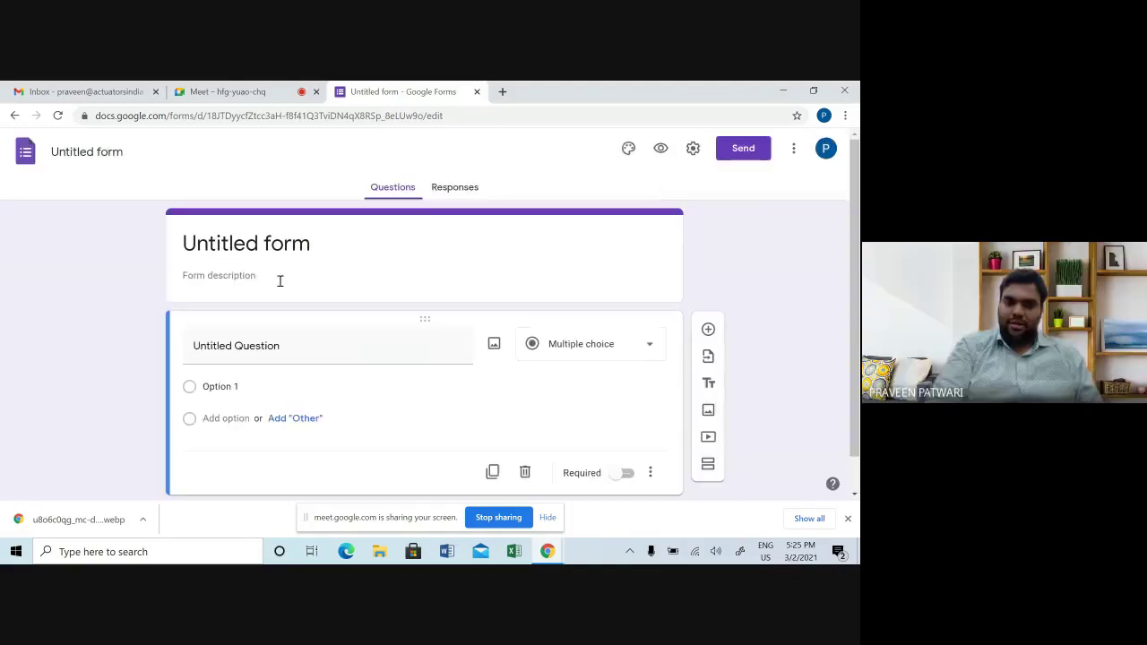
{"action": "left_click", "coordinate": [271, 344]}
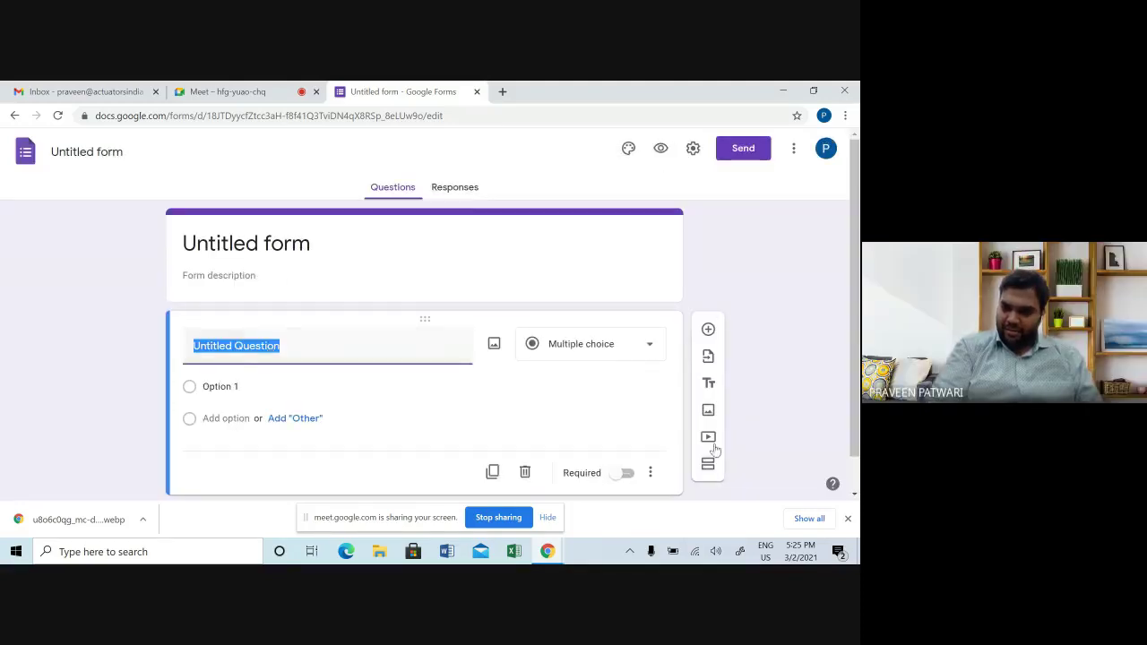
{"action": "left_click", "coordinate": [707, 410]}
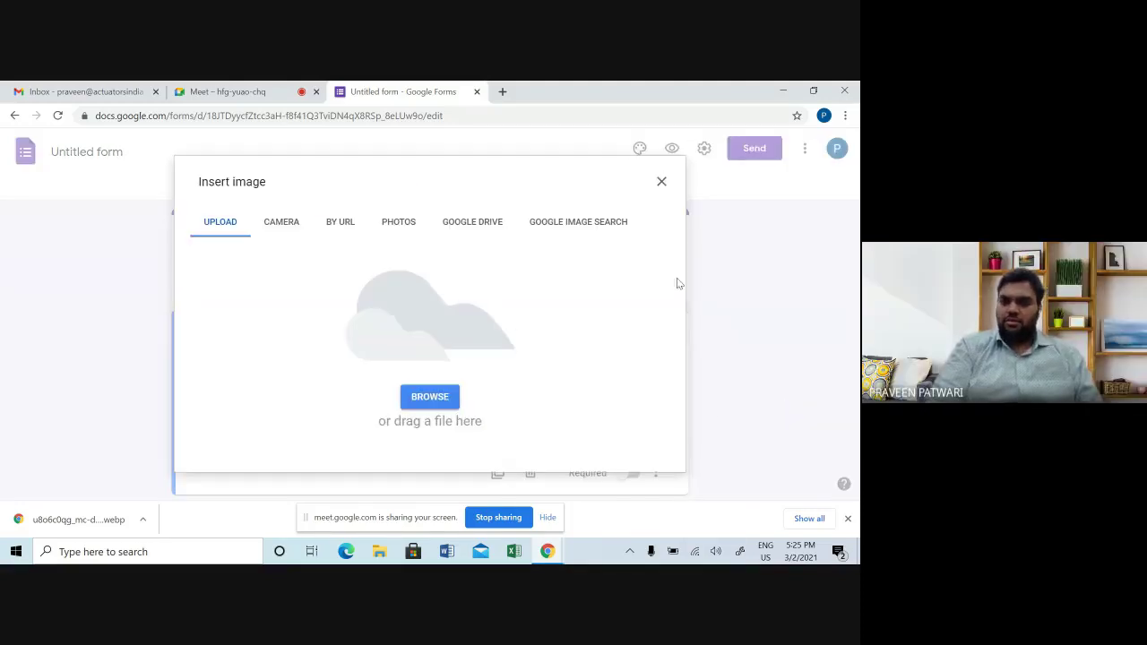
{"action": "left_click", "coordinate": [661, 182]}
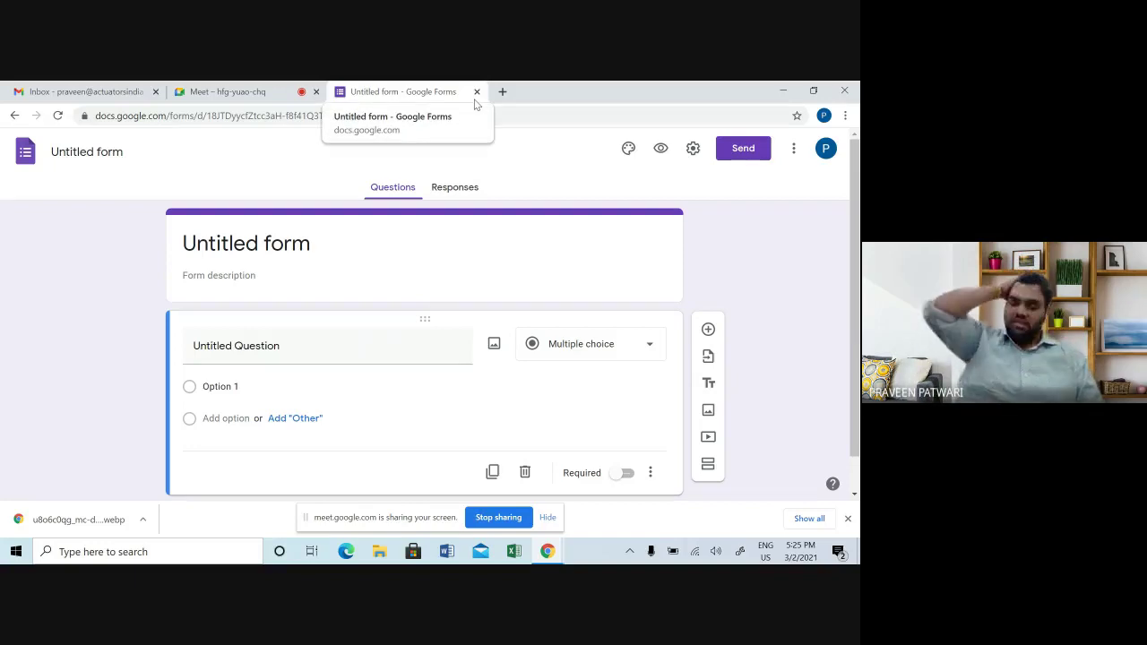
Step: Close the untitled form and create another blank form from Google Forms in a new tab
{"action": "left_click", "coordinate": [477, 93]}
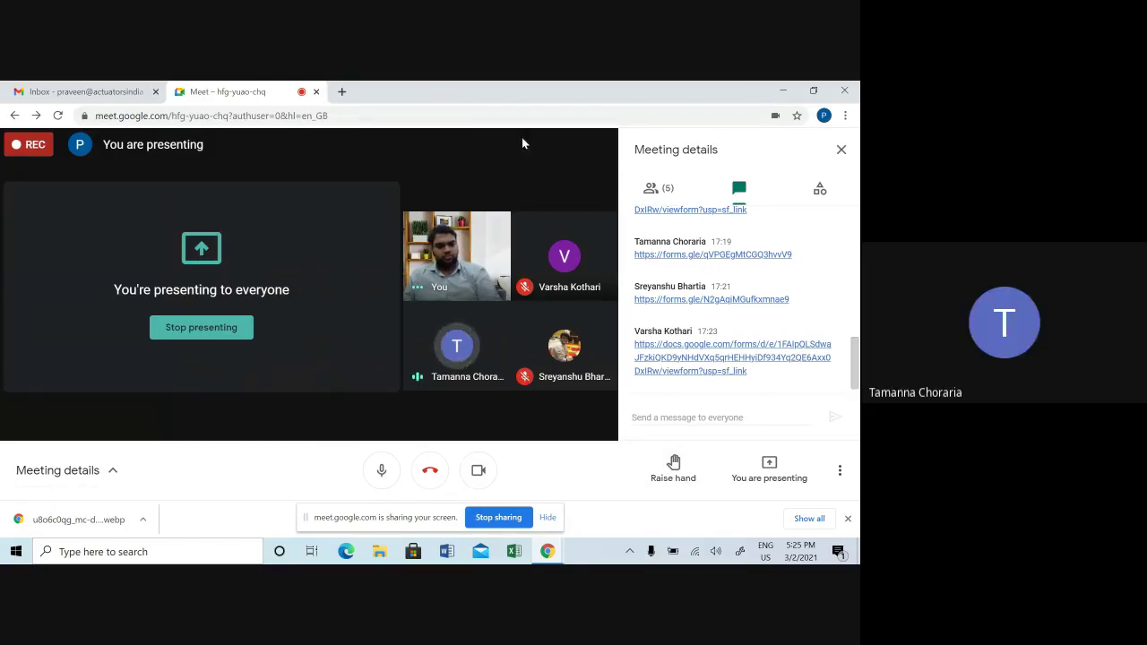
{"action": "left_click", "coordinate": [341, 90]}
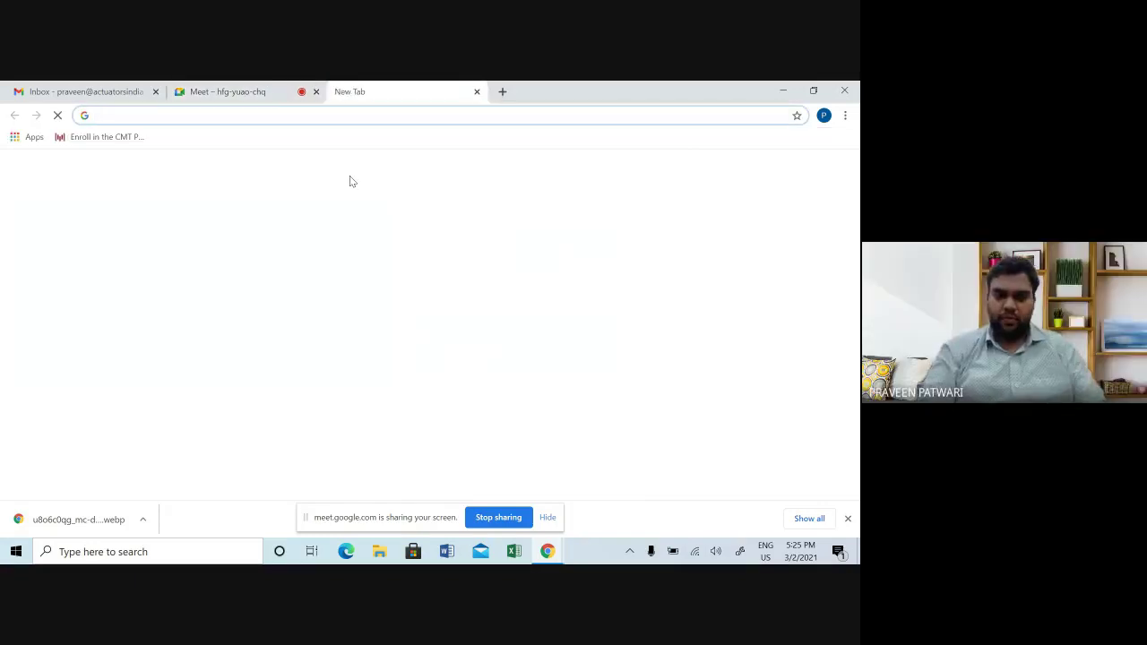
{"action": "type", "text": "FOR"}
{"action": "left_click", "coordinate": [343, 144]}
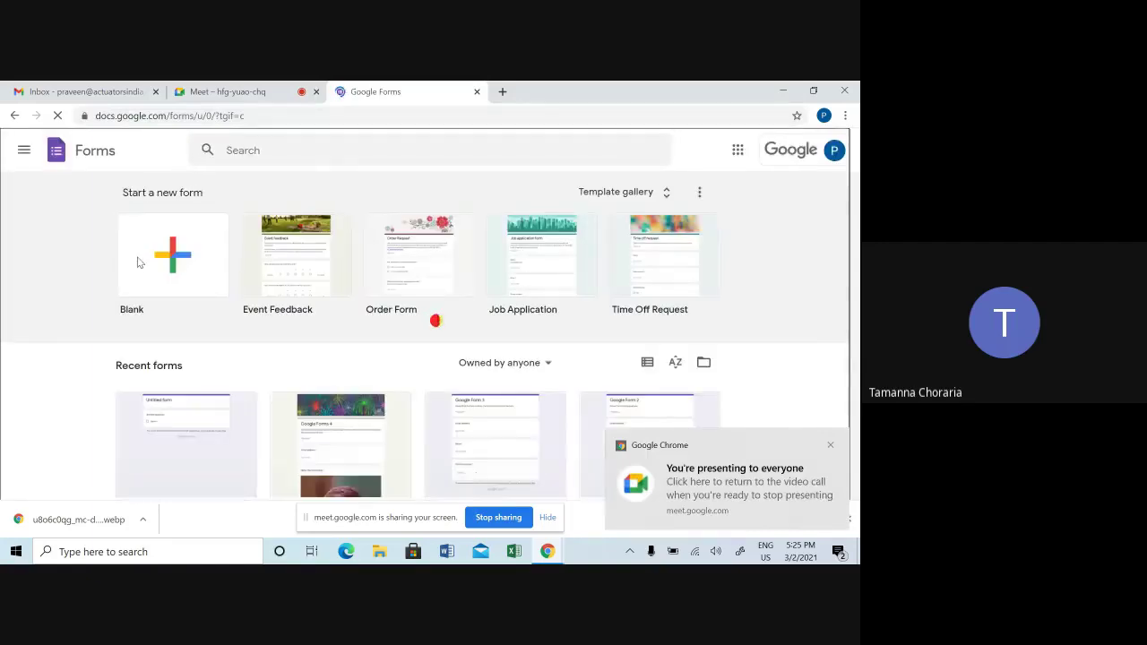
{"action": "left_click", "coordinate": [139, 261]}
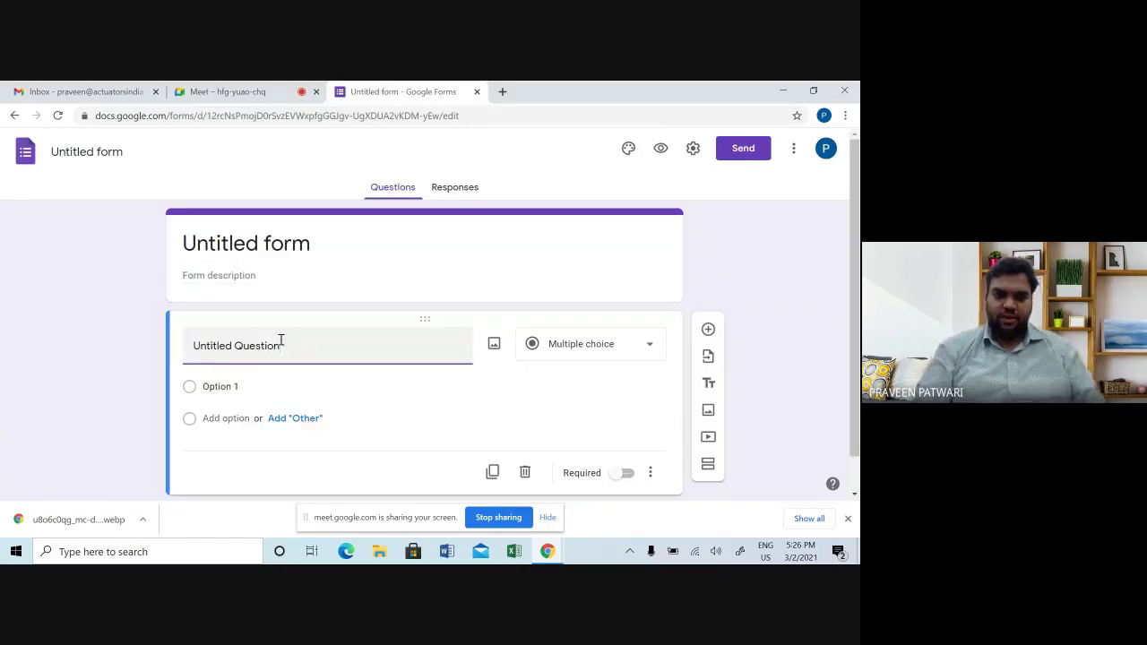
Step: Rename the first question to 'WHO IS SHE' and browse the computer for its image
{"action": "left_click_drag", "start_coordinate": [280, 345], "coordinate": [192, 344]}
{"action": "type", "text": "WHO"}
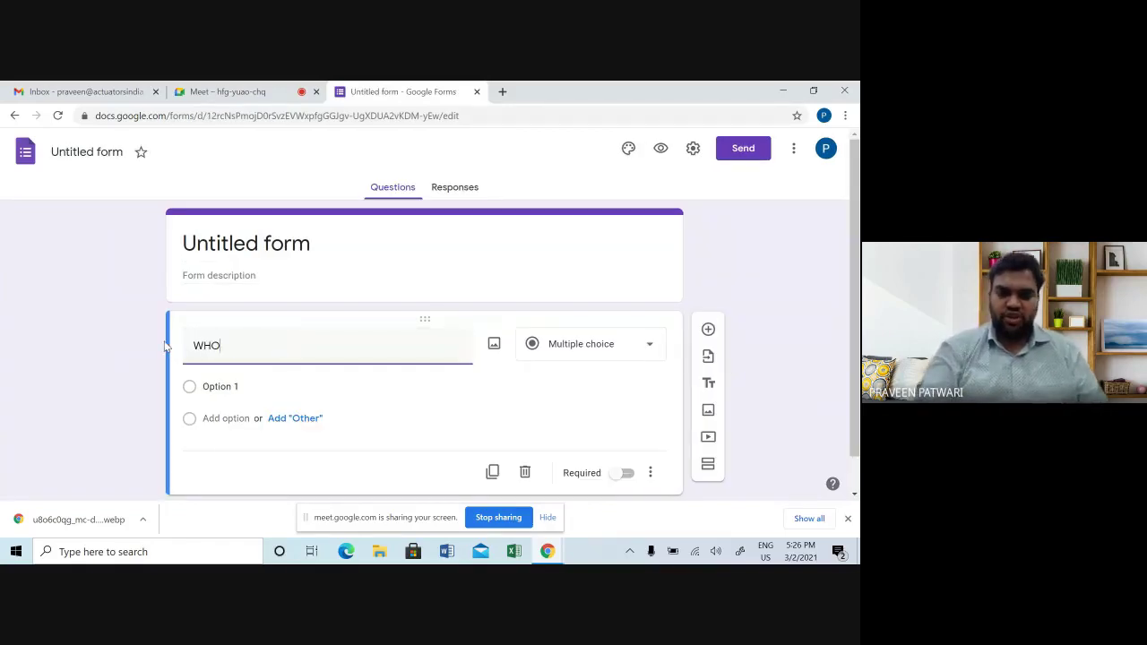
{"action": "type", "text": " IS SHE"}
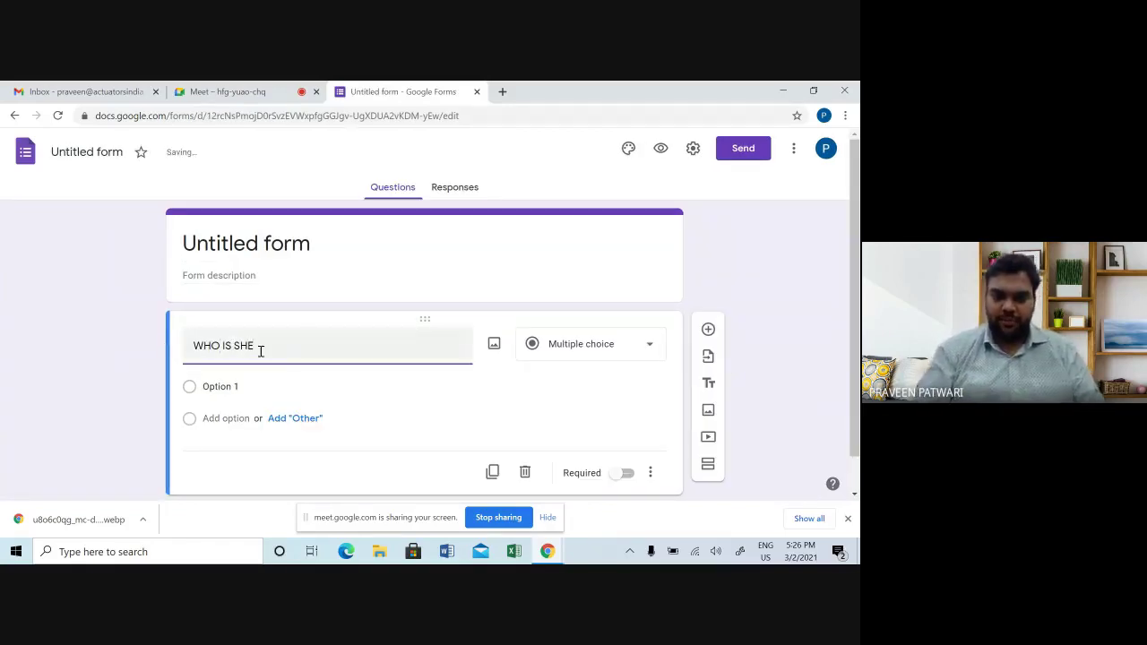
{"action": "left_click", "coordinate": [492, 345]}
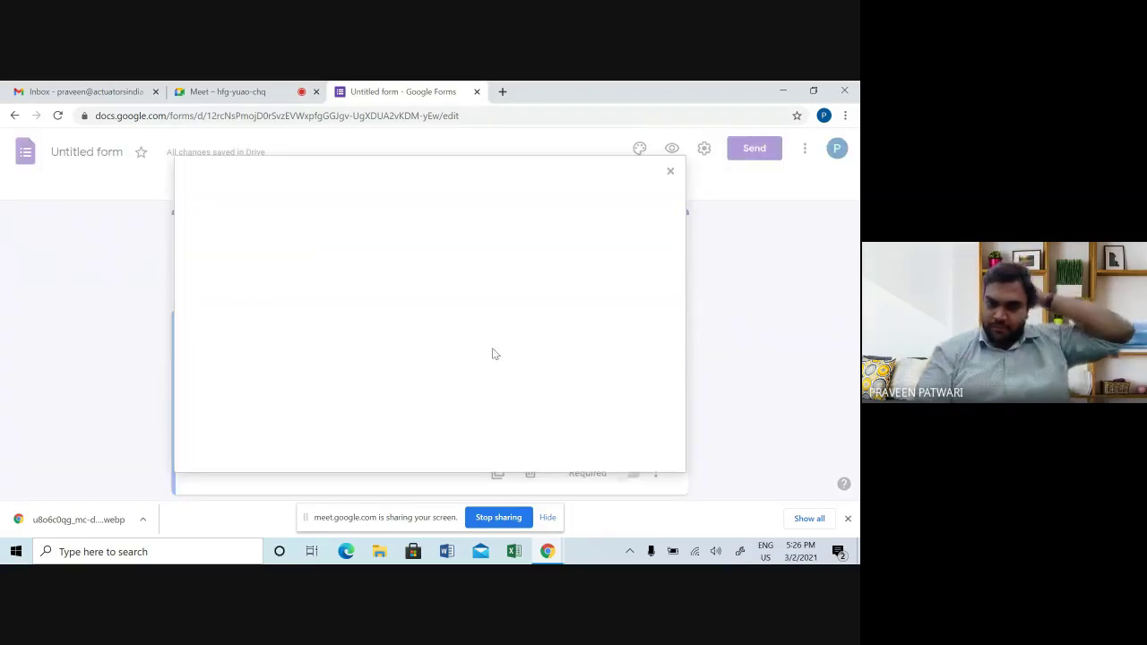
{"action": "left_click", "coordinate": [427, 401]}
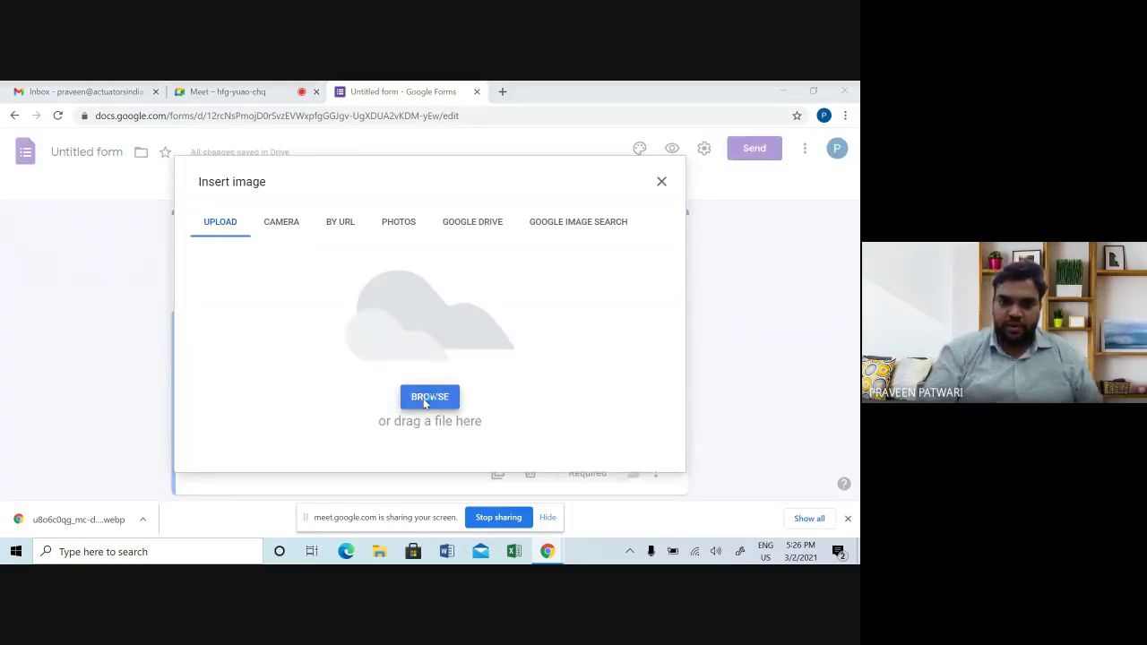
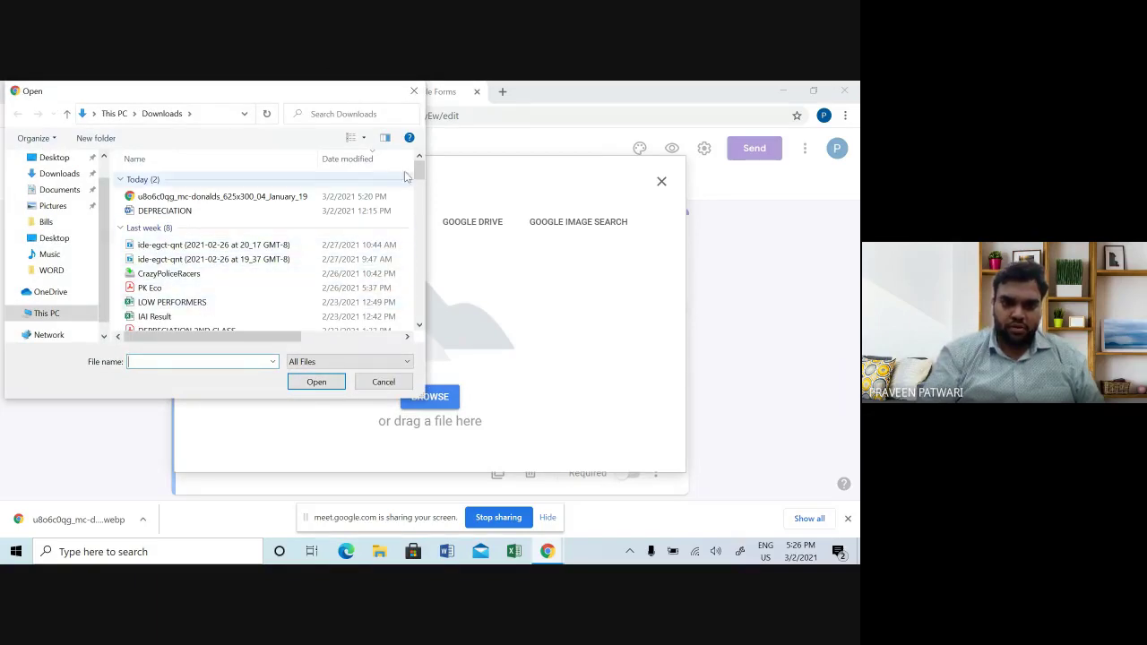
Step: Cancel the picture file picker and close Insert image without adding an image
{"action": "mouse_move", "coordinate": [419, 172]}
{"action": "left_mouse_down"}
{"action": "mouse_move", "coordinate": [423, 295]}
{"action": "mouse_move", "coordinate": [424, 280]}
{"action": "left_mouse_up"}
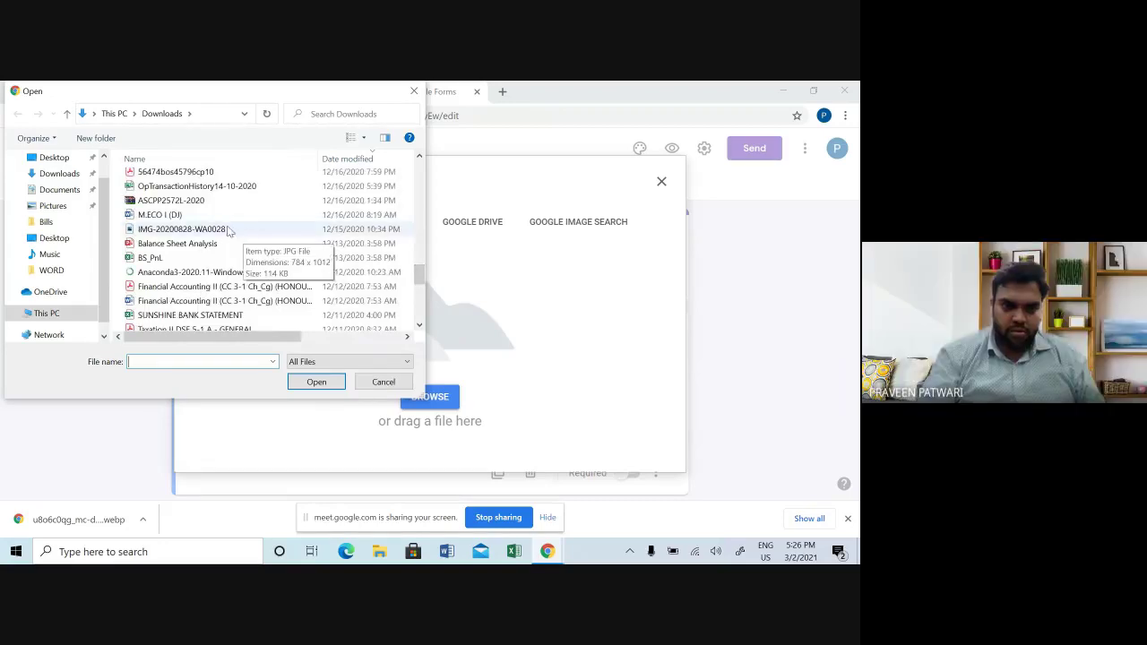
{"action": "left_click", "coordinate": [384, 382]}
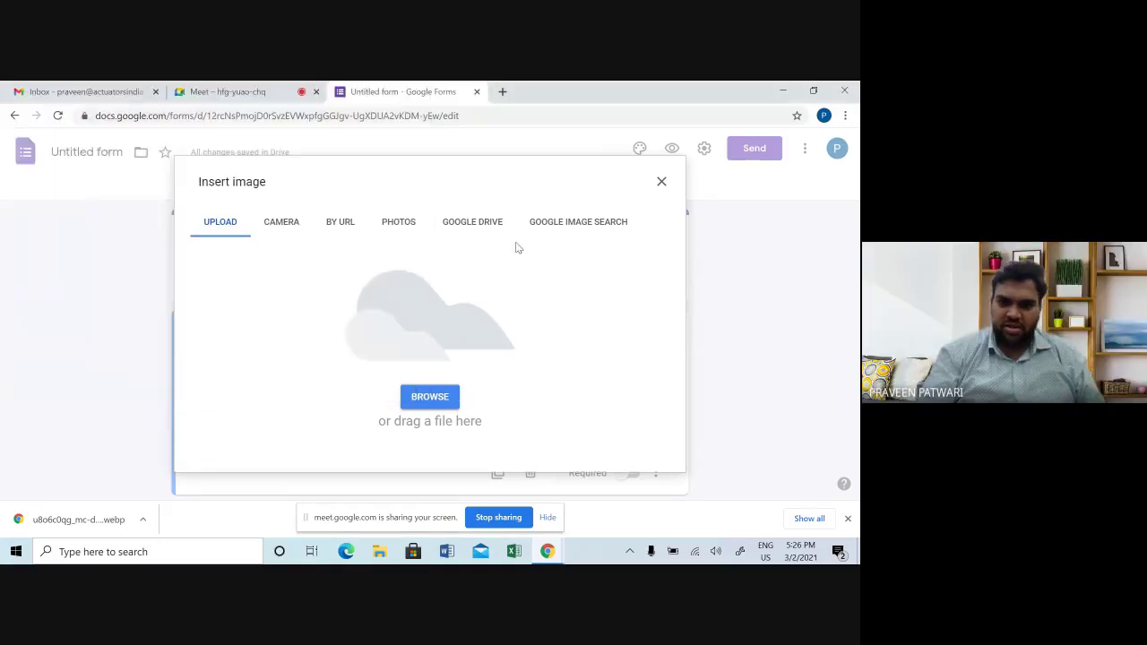
{"action": "left_click", "coordinate": [660, 182]}
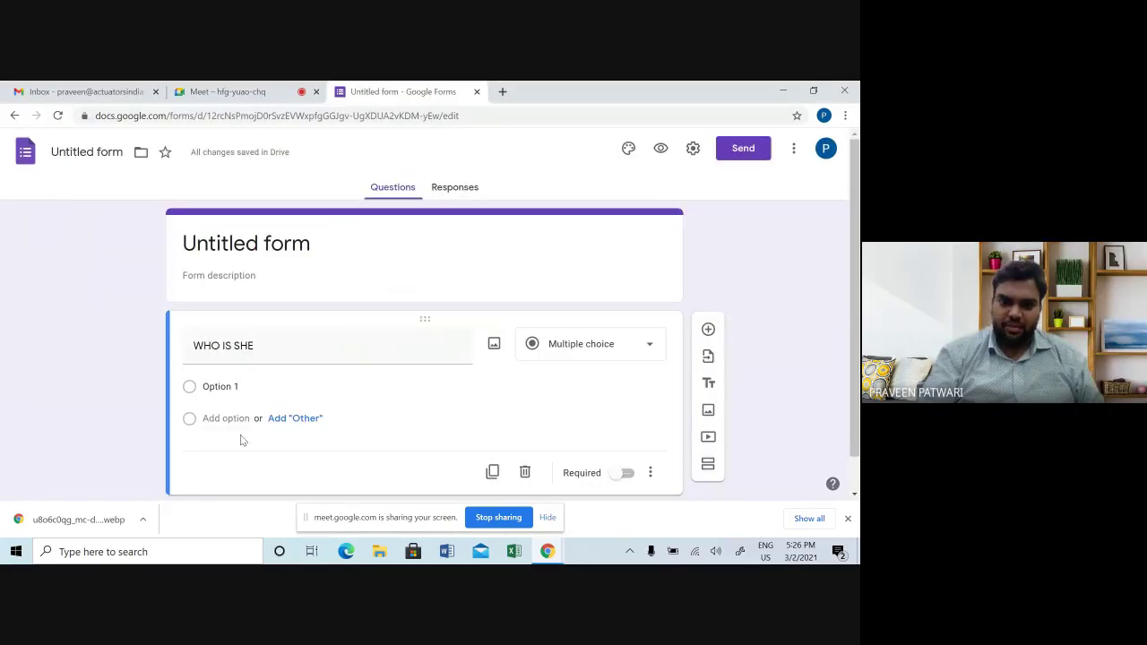
Step: Make WHO IS SHE a required Short answer question, then return to the meeting
{"action": "left_click", "coordinate": [564, 349]}
{"action": "left_click", "coordinate": [582, 165]}
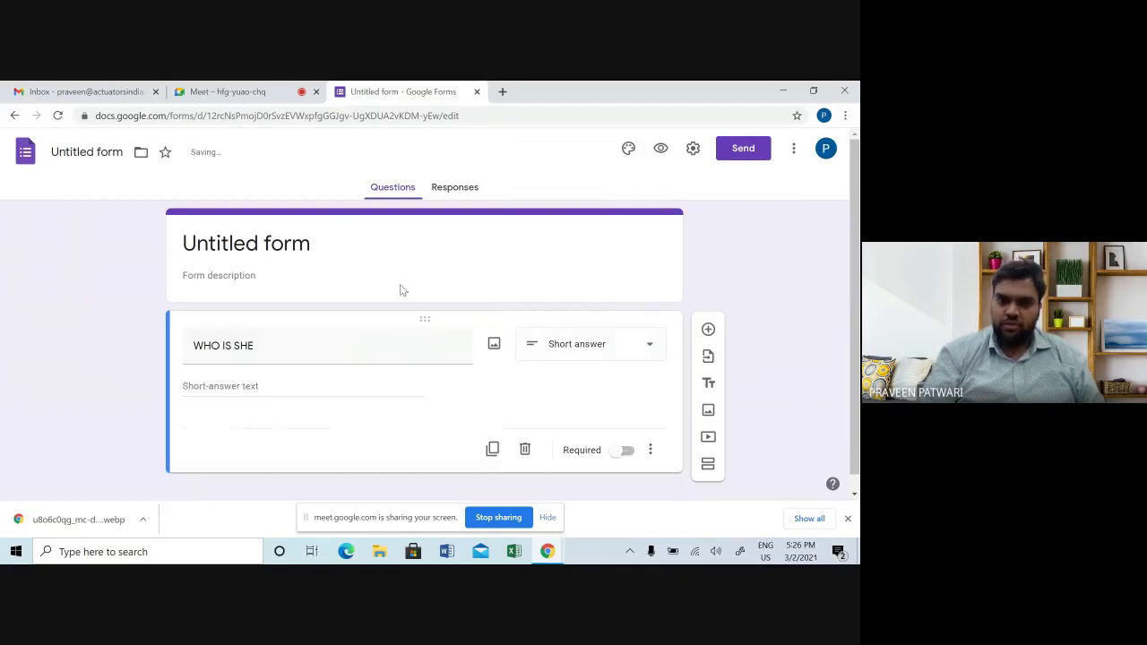
{"action": "left_click", "coordinate": [621, 449]}
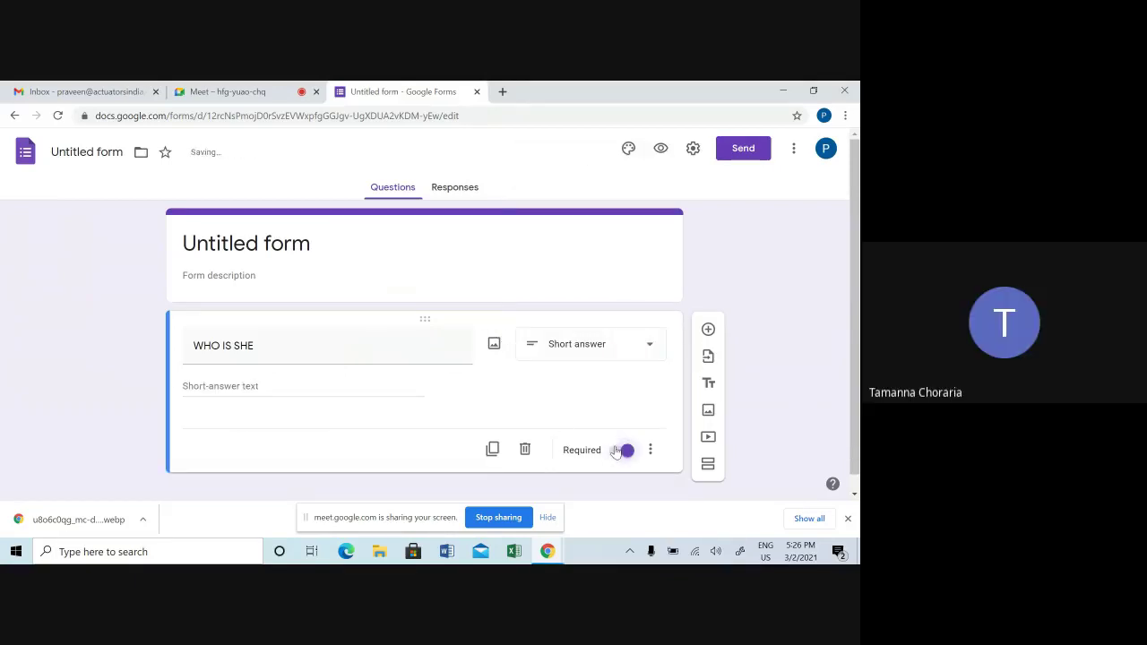
{"action": "left_click", "coordinate": [266, 86]}
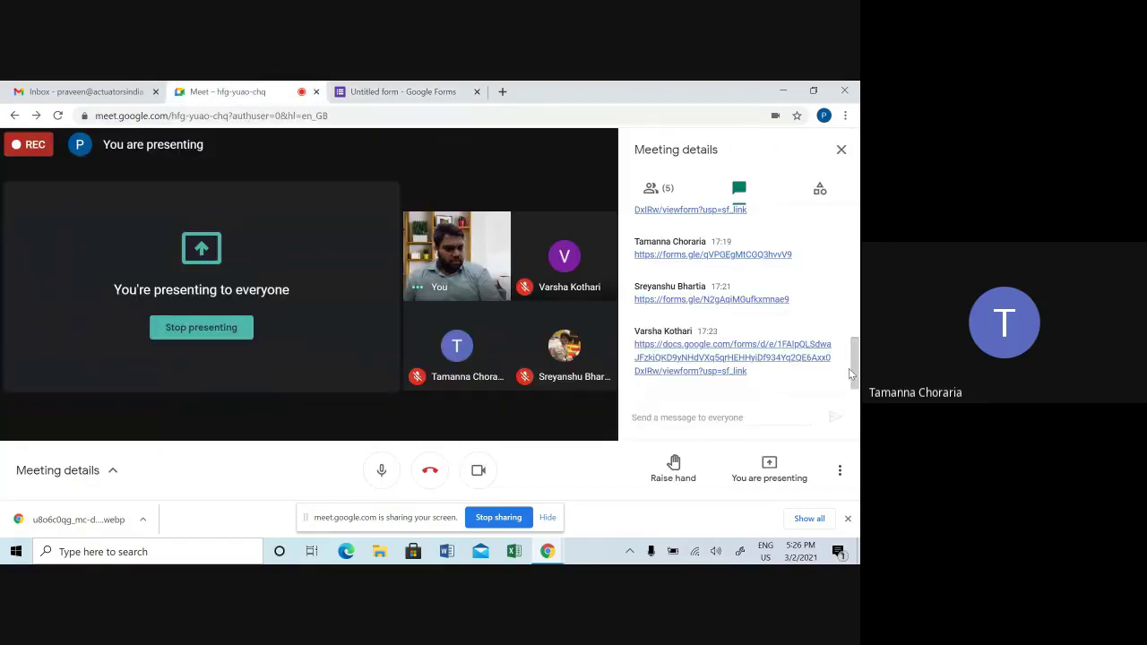
{"action": "left_click", "coordinate": [399, 86]}
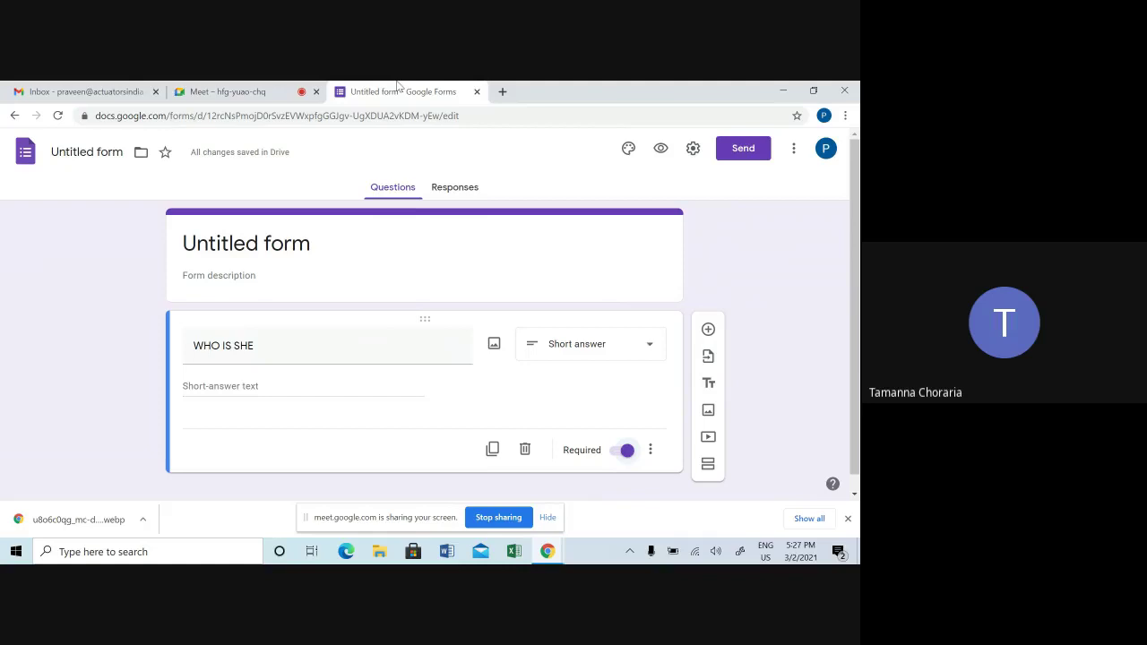
{"action": "left_click", "coordinate": [211, 93]}
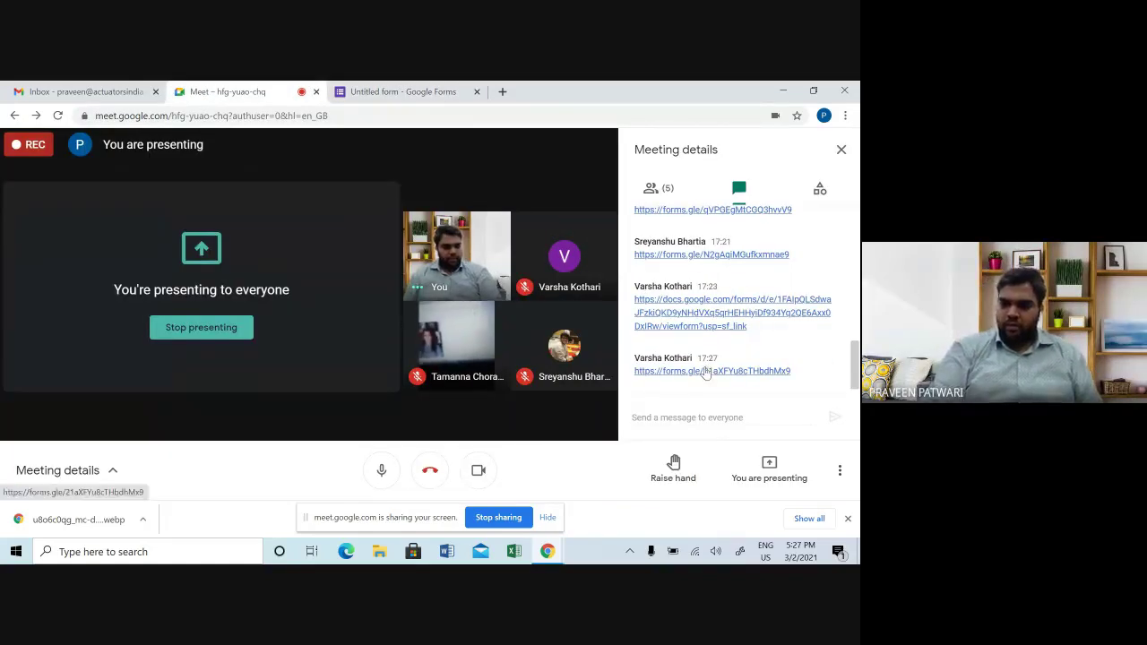
Step: Open and scroll through the newest forms.gle form from chat, then close it and the Untitled form
{"action": "left_click", "coordinate": [706, 371]}
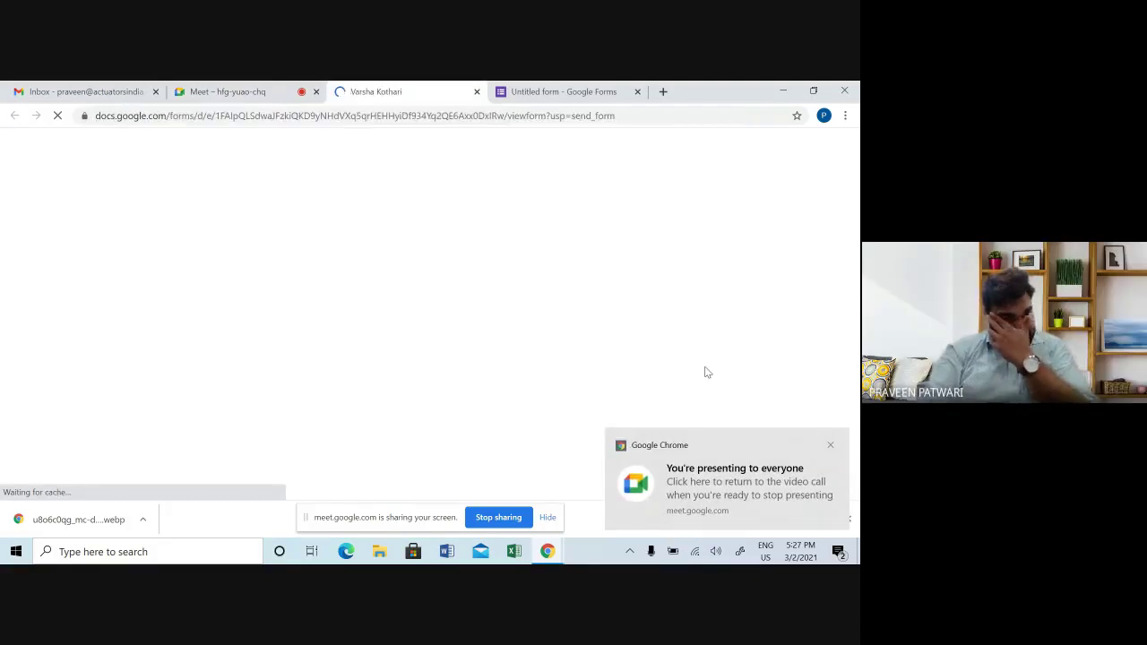
{"action": "left_click", "coordinate": [831, 445]}
{"action": "left_click_drag", "start_coordinate": [854, 197], "coordinate": [856, 441]}
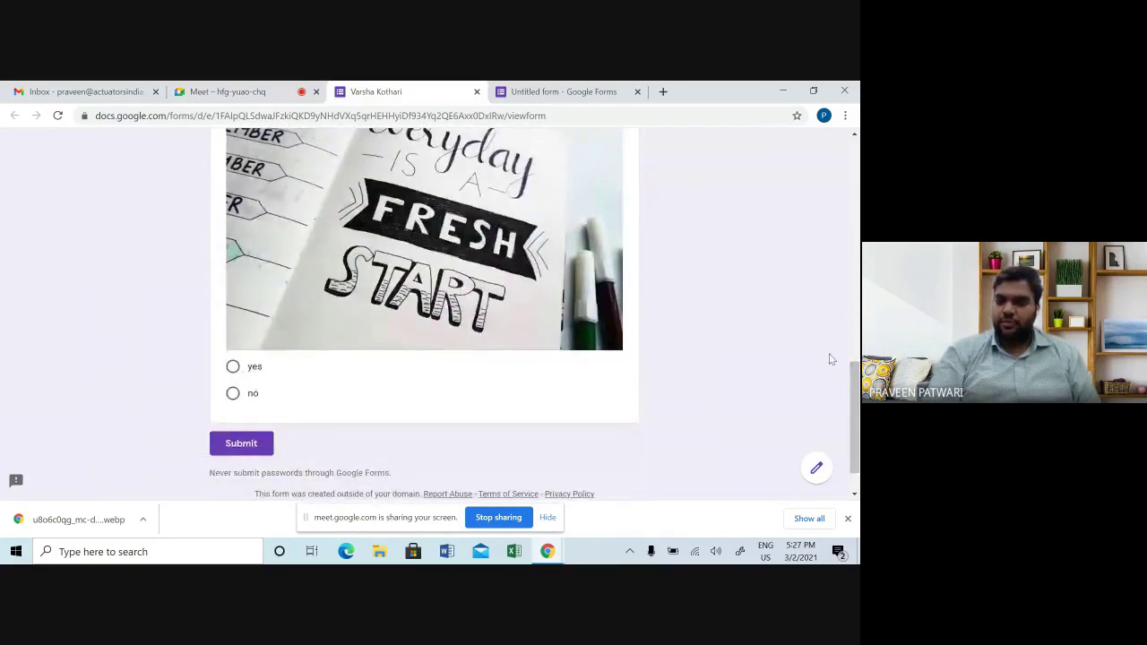
{"action": "left_click_drag", "start_coordinate": [855, 382], "coordinate": [856, 210]}
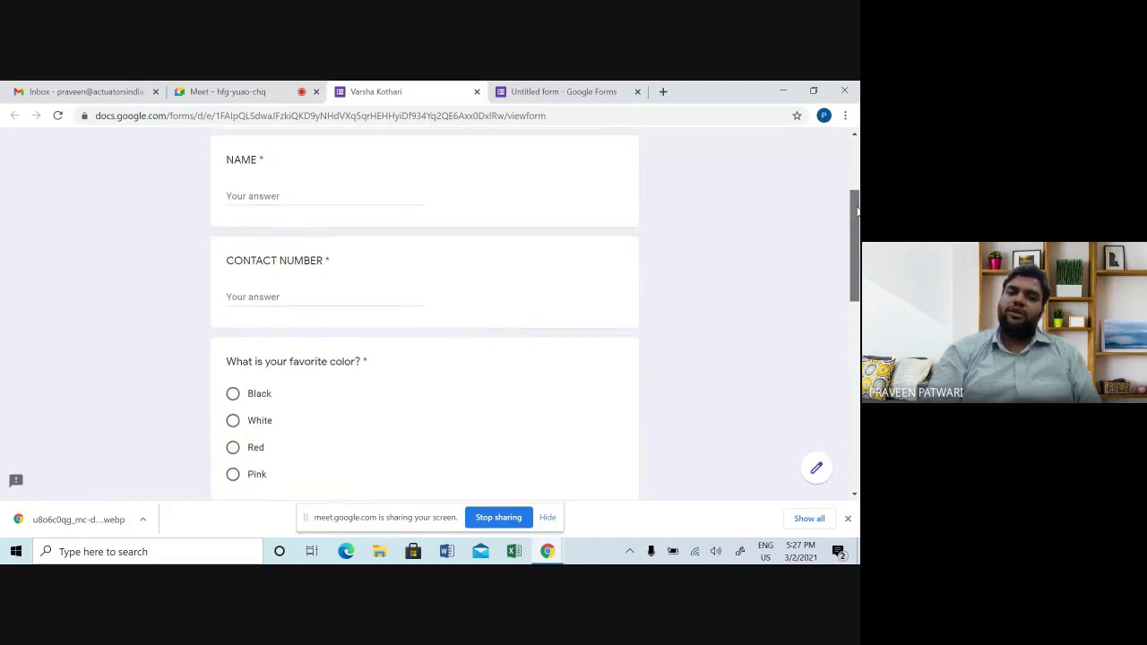
{"action": "left_click_drag", "start_coordinate": [856, 211], "coordinate": [856, 405]}
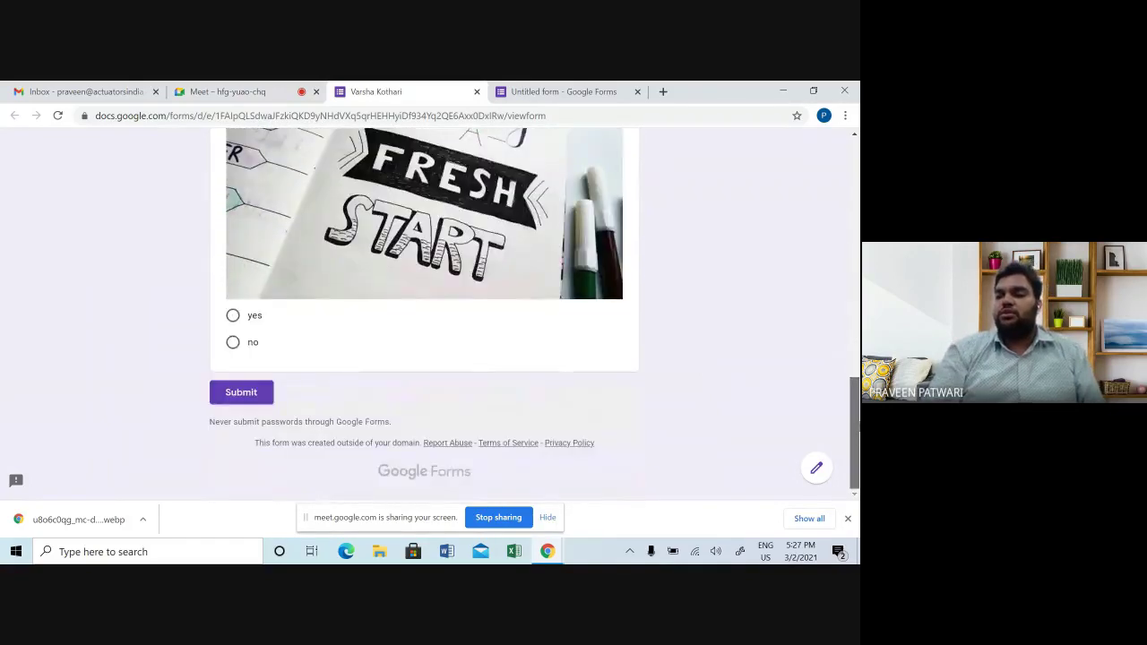
{"action": "scroll", "coordinate": [354, 372], "scroll_direction": "down", "scroll_amount": 1}
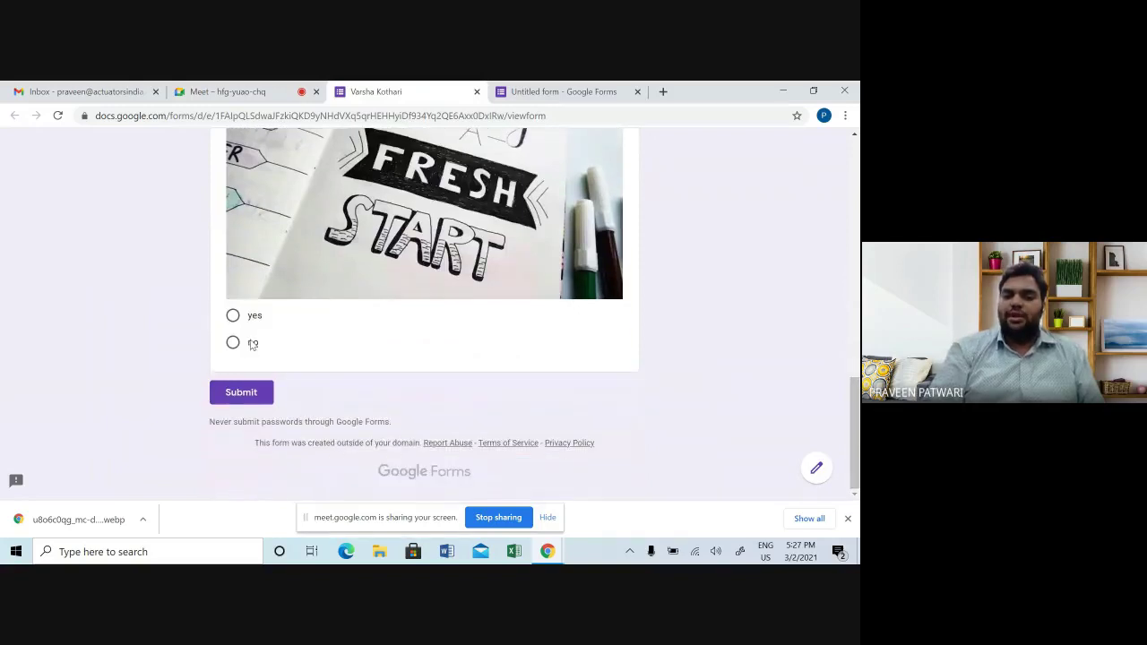
{"action": "left_click_drag", "start_coordinate": [855, 428], "coordinate": [855, 204]}
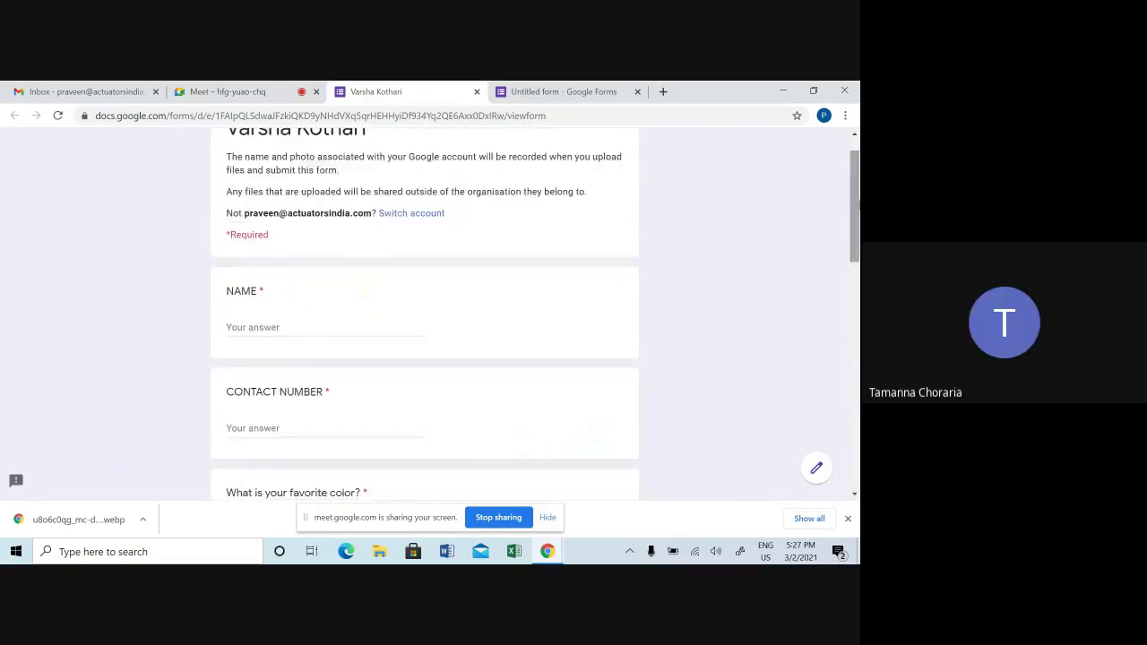
{"action": "left_click", "coordinate": [637, 94]}
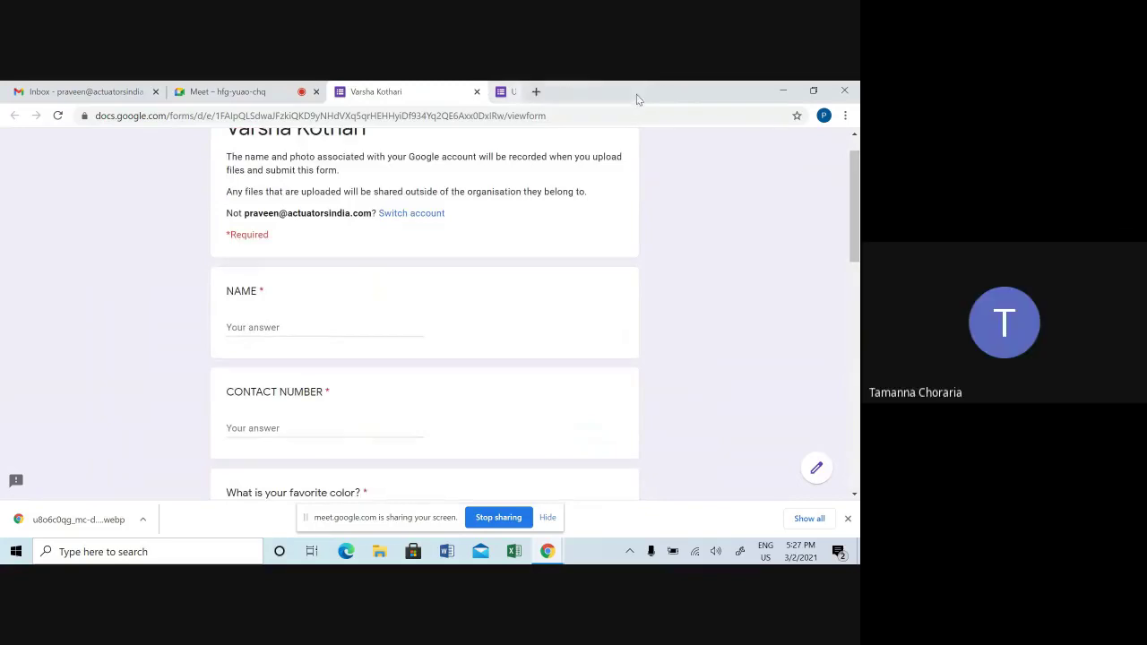
{"action": "left_click", "coordinate": [477, 92]}
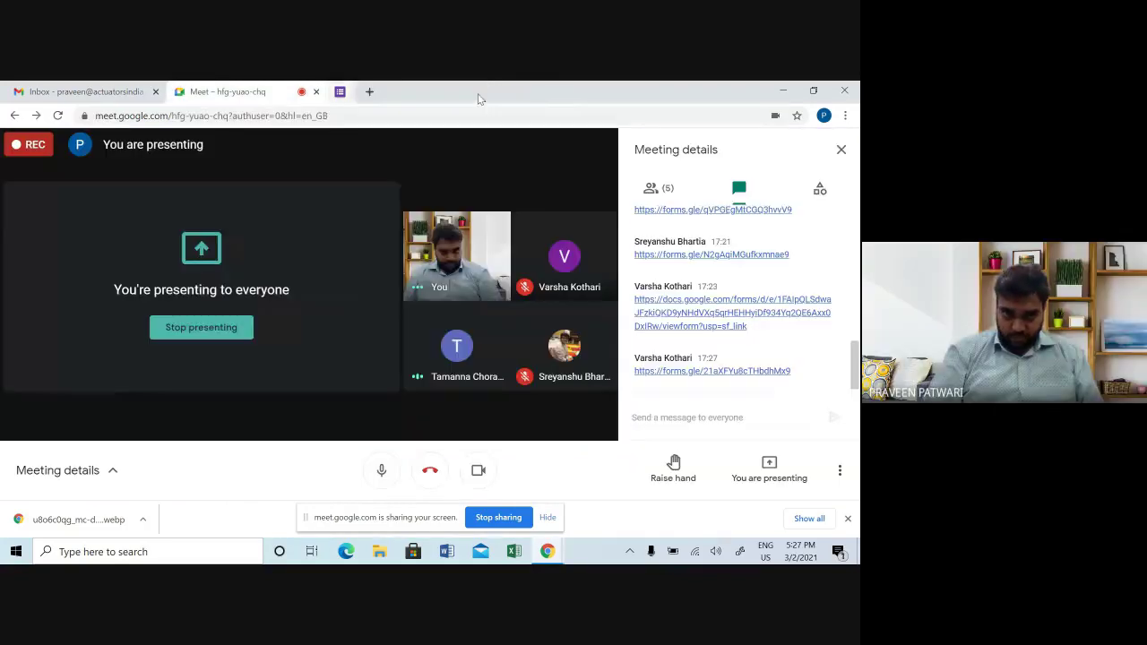
Step: Stop presenting the screen to everyone in the meeting
{"action": "left_click", "coordinate": [207, 333]}
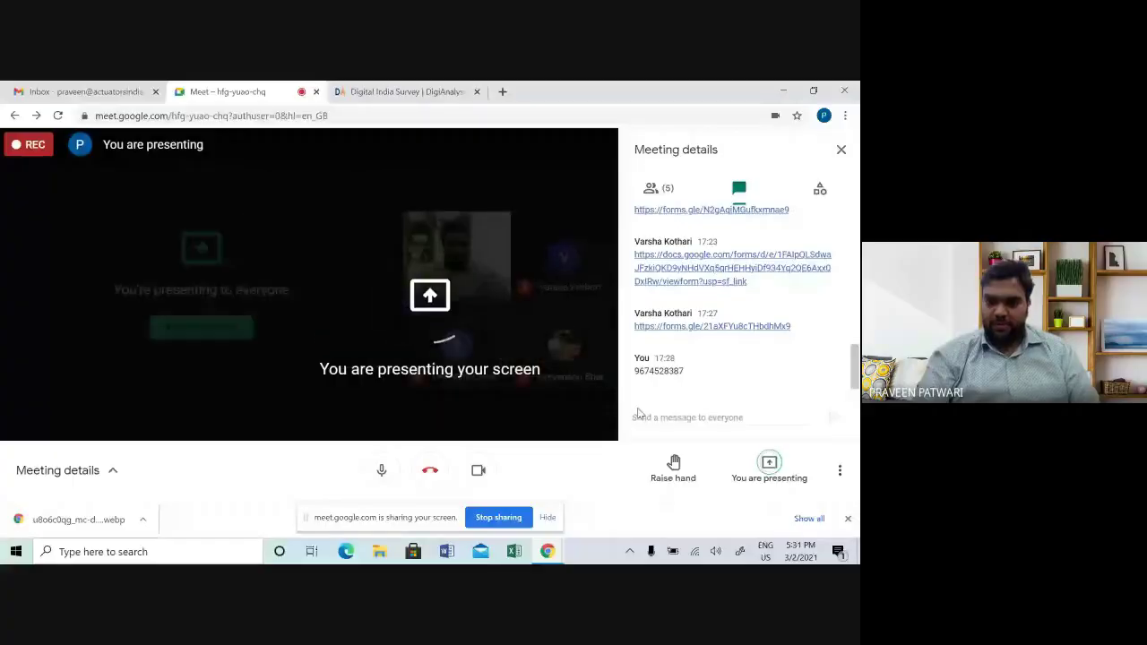
Step: Paste and send the Digital India survey link in the meeting chat
{"action": "left_click", "coordinate": [639, 417]}
{"action": "type", "text": "https://www.digianalysys.com/digital-india-survey/"}
{"action": "key", "text": "Return"}
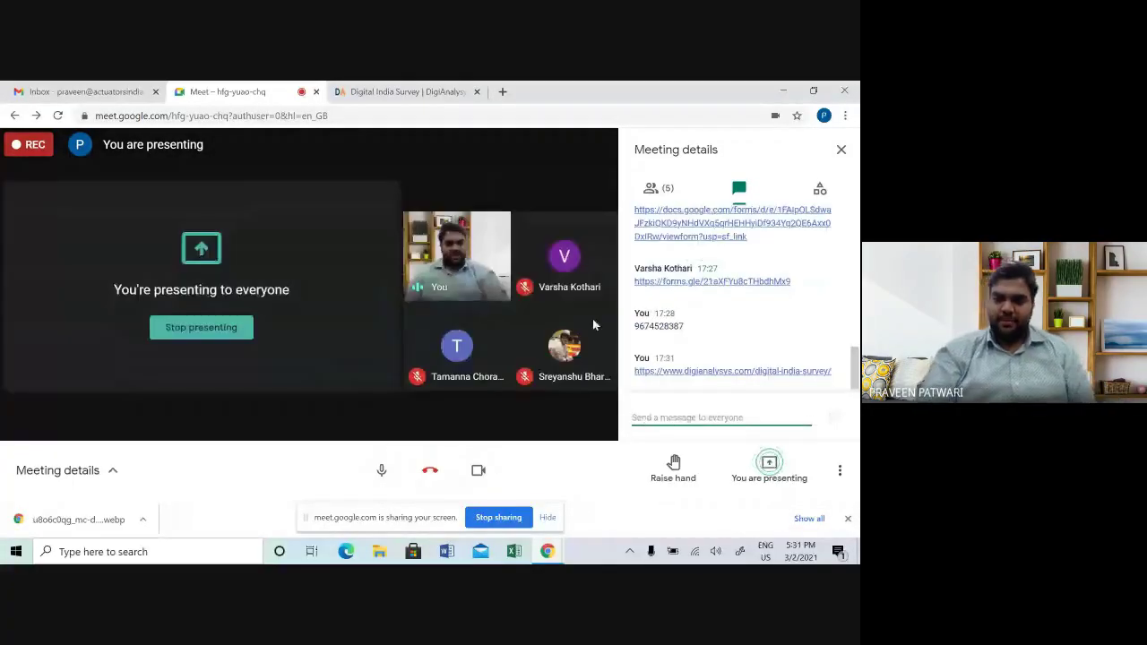
Step: Scroll through the Digital India – Way Forward survey from its rating questions back to its title
{"action": "left_click", "coordinate": [405, 91]}
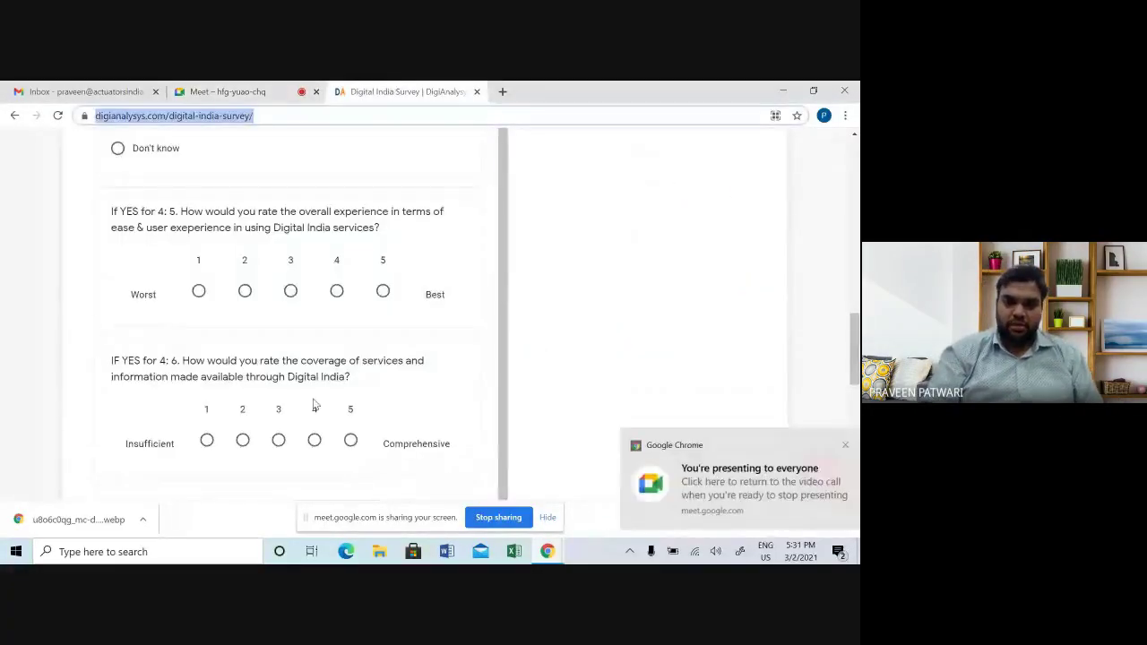
{"action": "left_click", "coordinate": [830, 445]}
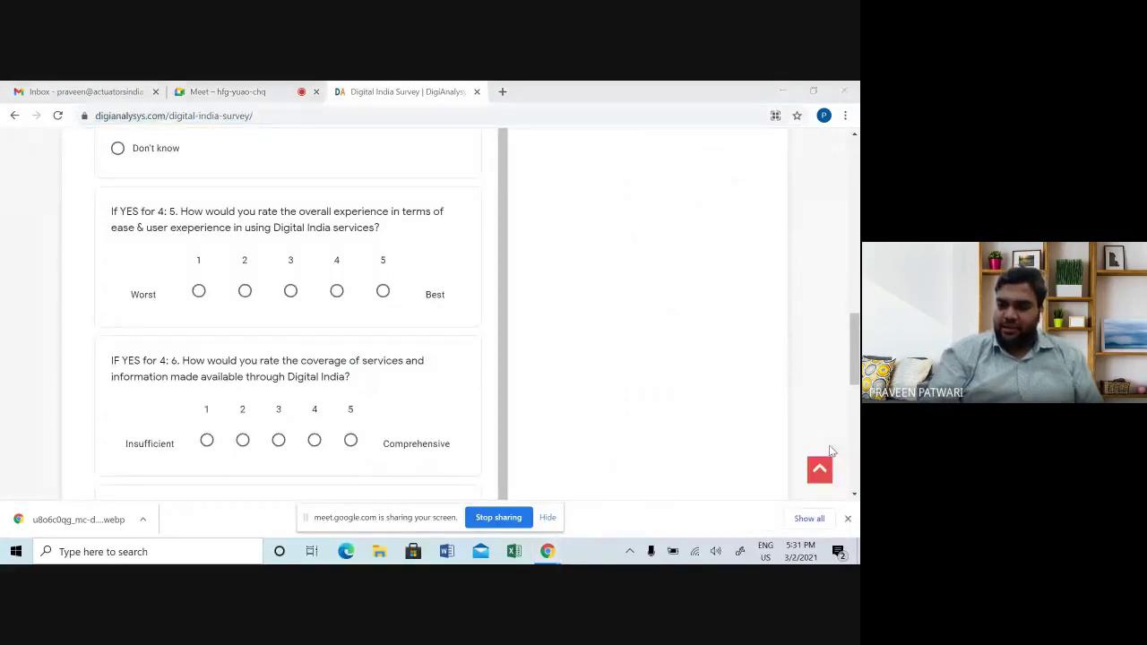
{"action": "scroll", "coordinate": [287, 314], "scroll_direction": "down", "scroll_amount": 5}
{"action": "scroll", "coordinate": [286, 314], "scroll_direction": "down", "scroll_amount": 2}
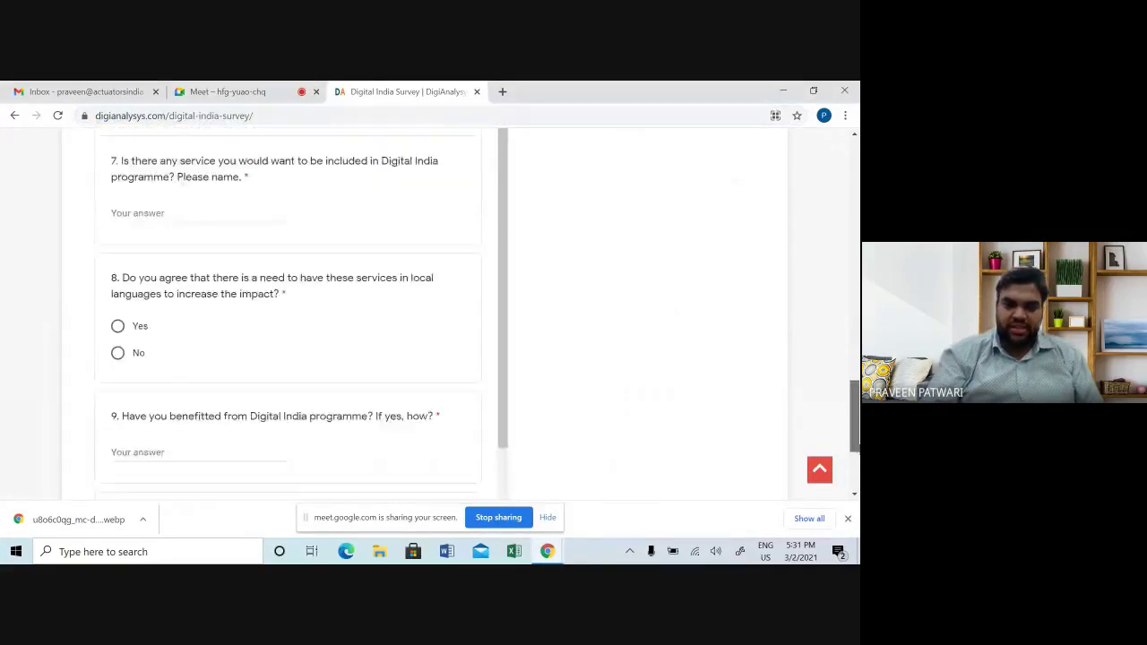
{"action": "scroll", "coordinate": [287, 314], "scroll_direction": "down", "scroll_amount": 2}
{"action": "scroll", "coordinate": [286, 314], "scroll_direction": "down", "scroll_amount": 2}
{"action": "scroll", "coordinate": [286, 314], "scroll_direction": "down", "scroll_amount": 2}
{"action": "left_click_drag", "start_coordinate": [856, 479], "coordinate": [847, 309]}
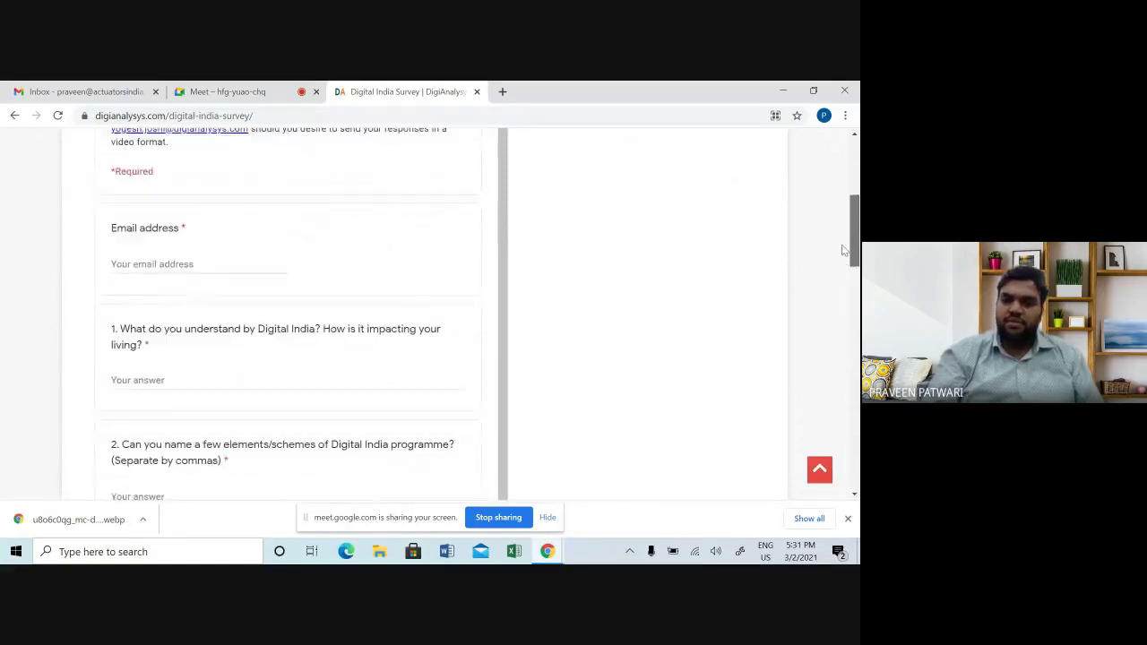
{"action": "mouse_move", "coordinate": [848, 309]}
{"action": "left_mouse_down"}
{"action": "mouse_move", "coordinate": [834, 276]}
{"action": "mouse_move", "coordinate": [825, 421]}
{"action": "mouse_move", "coordinate": [807, 465]}
{"action": "mouse_move", "coordinate": [801, 273]}
{"action": "mouse_move", "coordinate": [782, 234]}
{"action": "left_mouse_up"}
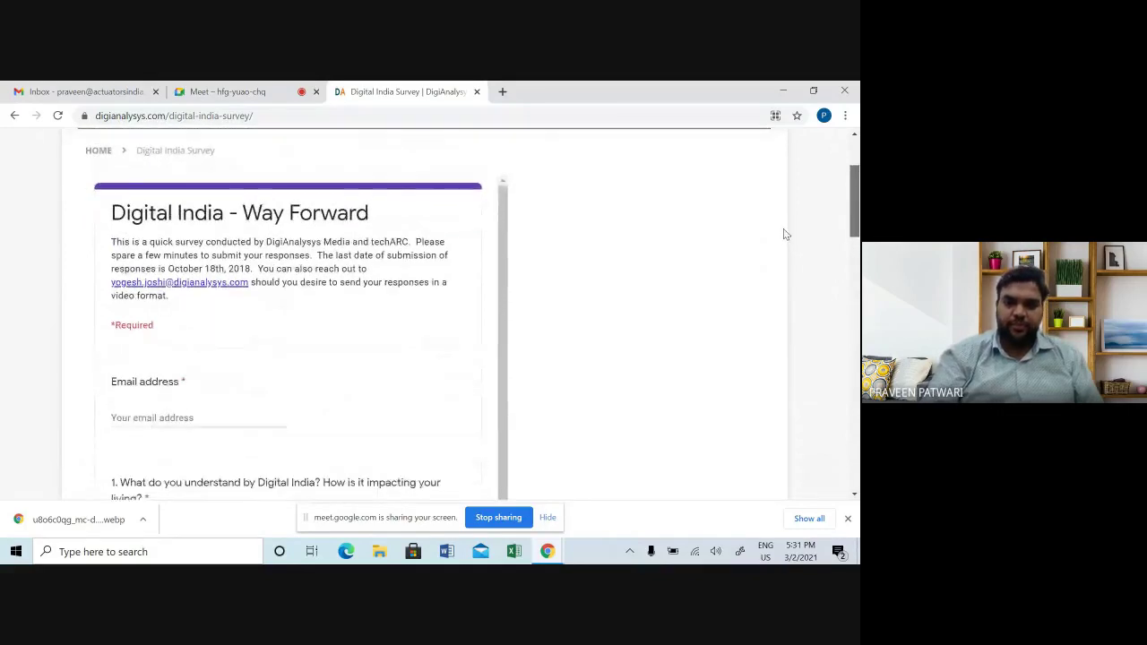
{"action": "left_click_drag", "start_coordinate": [782, 234], "coordinate": [786, 431]}
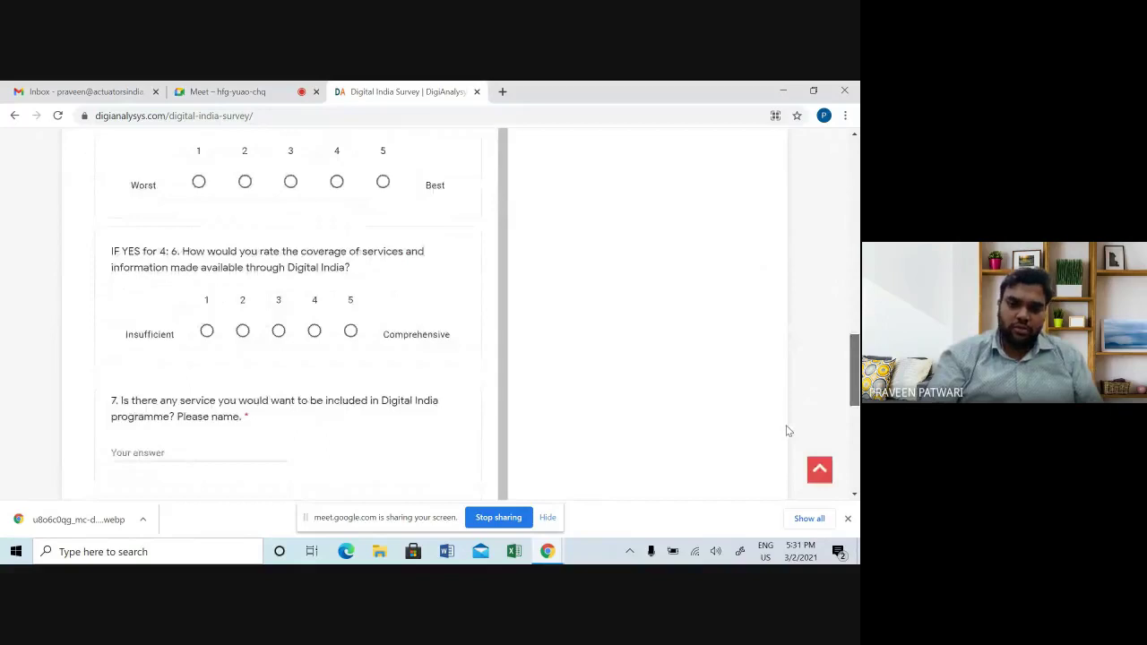
{"action": "mouse_move", "coordinate": [786, 431]}
{"action": "left_mouse_down"}
{"action": "mouse_move", "coordinate": [791, 288]}
{"action": "mouse_move", "coordinate": [766, 239]}
{"action": "left_mouse_up"}
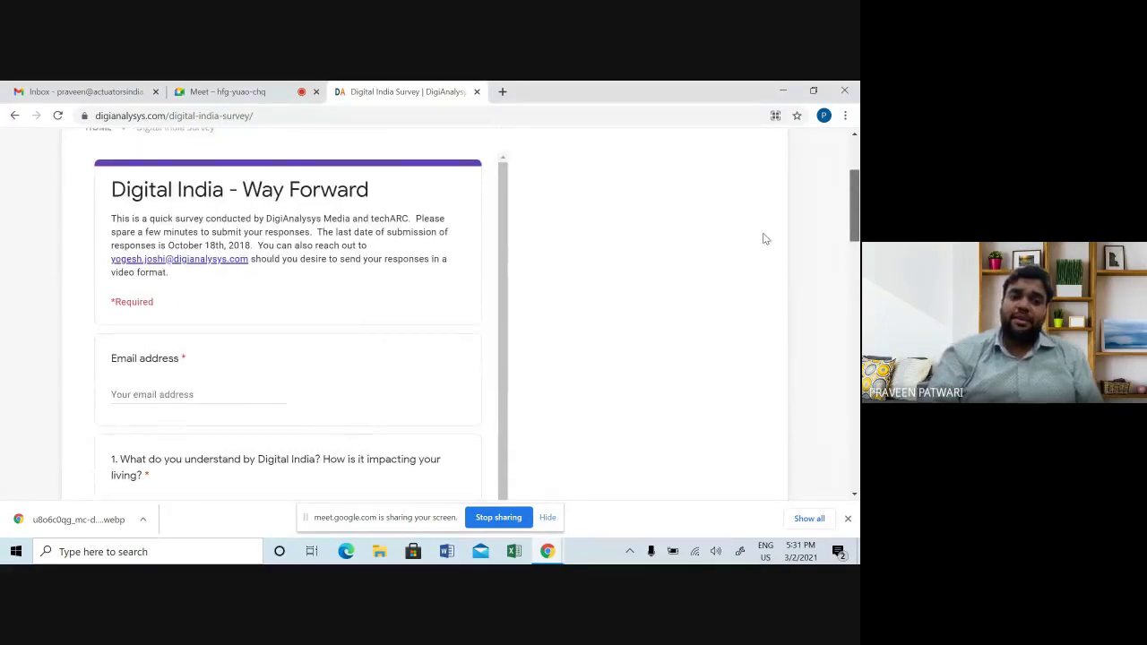
{"action": "scroll", "coordinate": [764, 238], "scroll_direction": "down", "scroll_amount": 1}
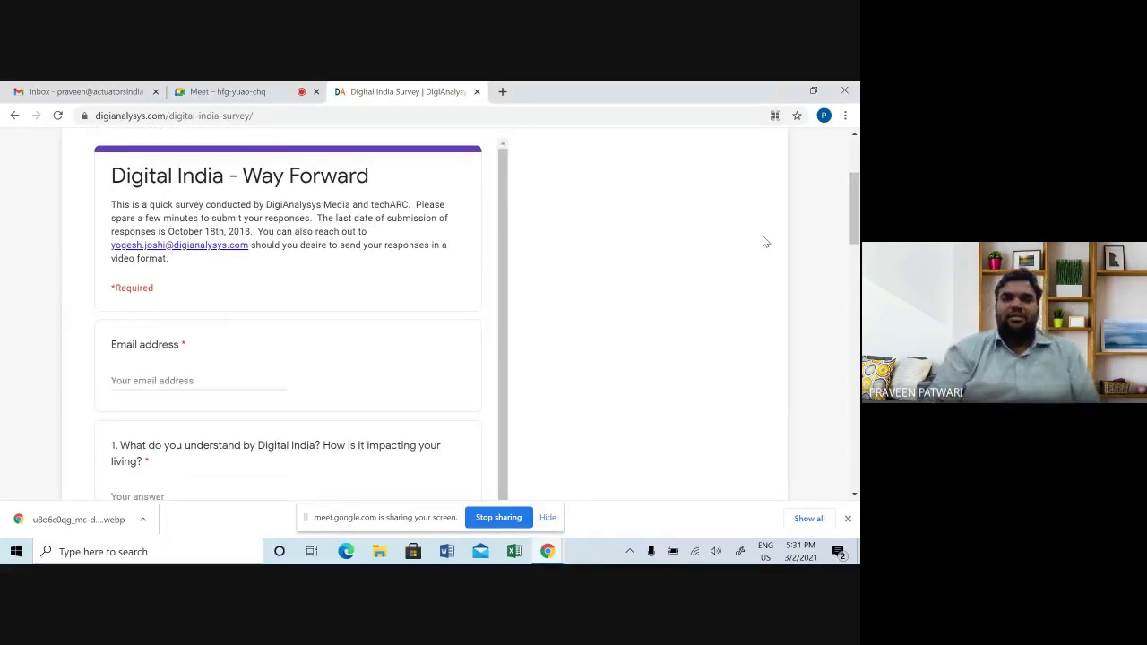
Step: Search 'surveys on coca-cola' in a new tab and open the Questionnaire of Coca-Cola result
{"action": "left_click", "coordinate": [502, 92]}
{"action": "type", "text": "SU"}
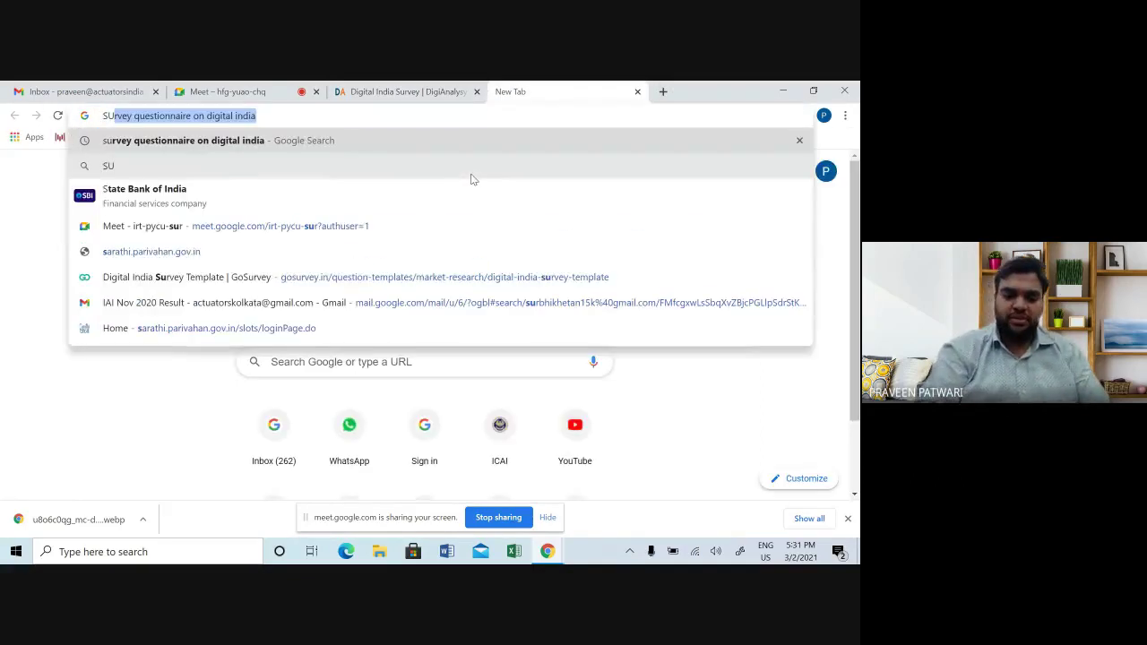
{"action": "type", "text": "RVEYS O"}
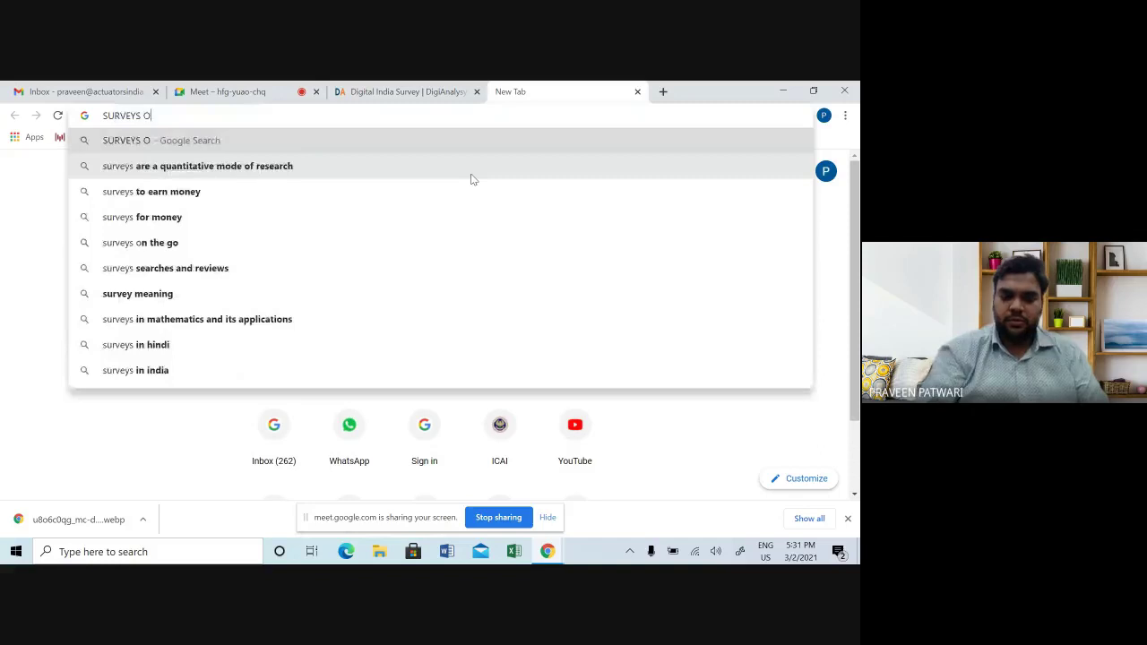
{"action": "type", "text": "N COCA"}
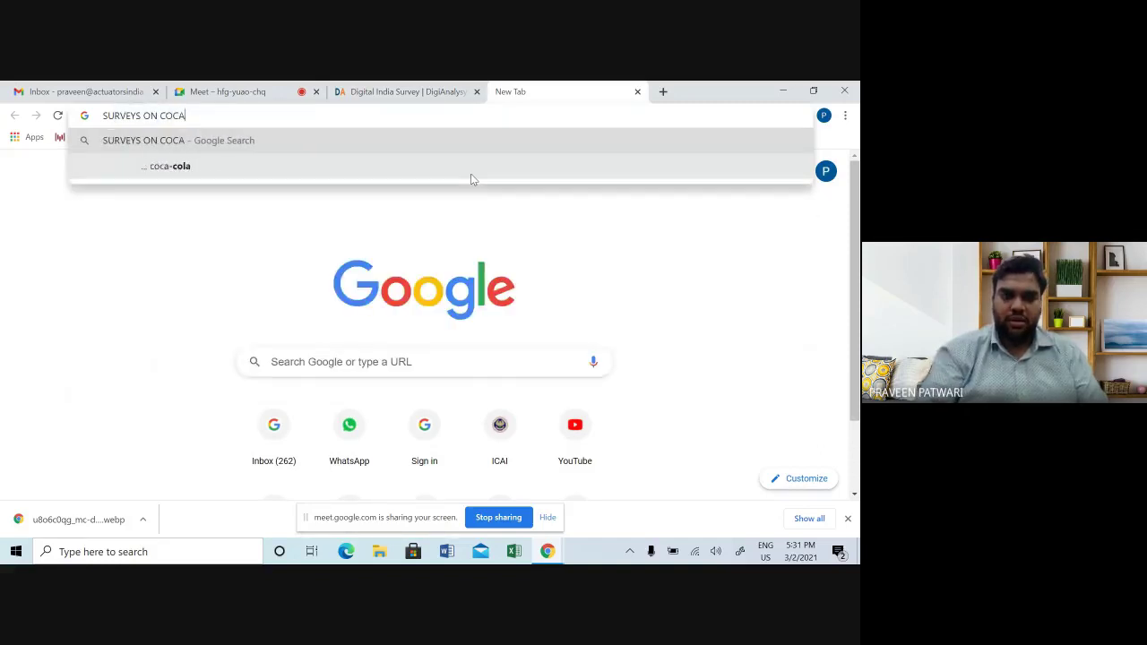
{"action": "key", "text": "Down"}
{"action": "key", "text": "Return"}
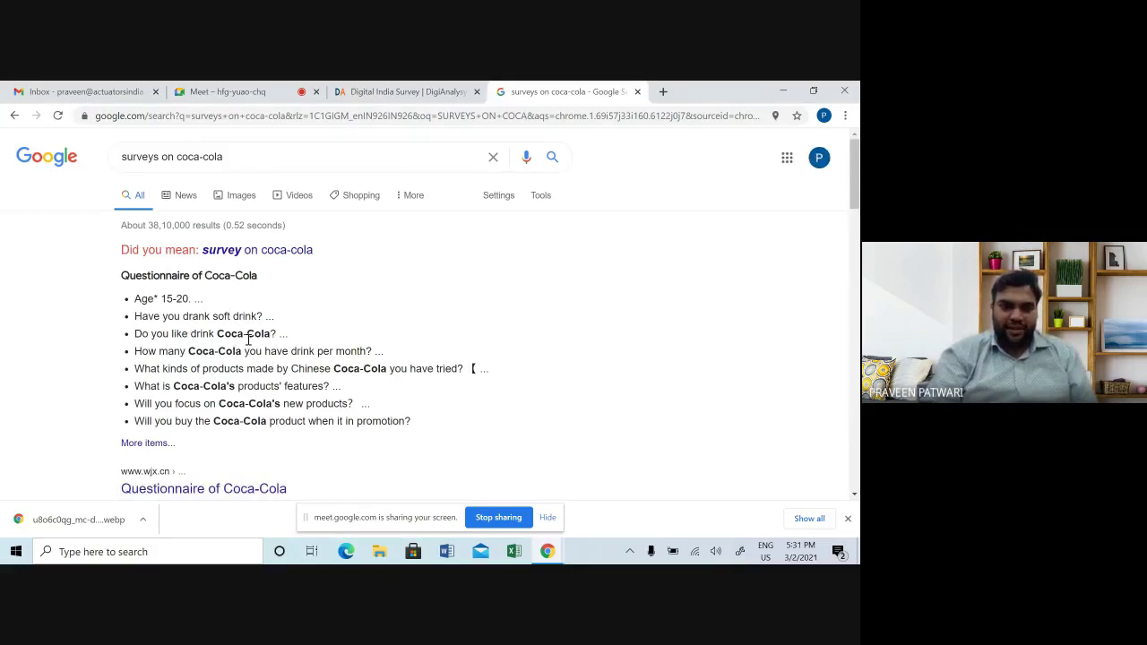
{"action": "left_click", "coordinate": [258, 489]}
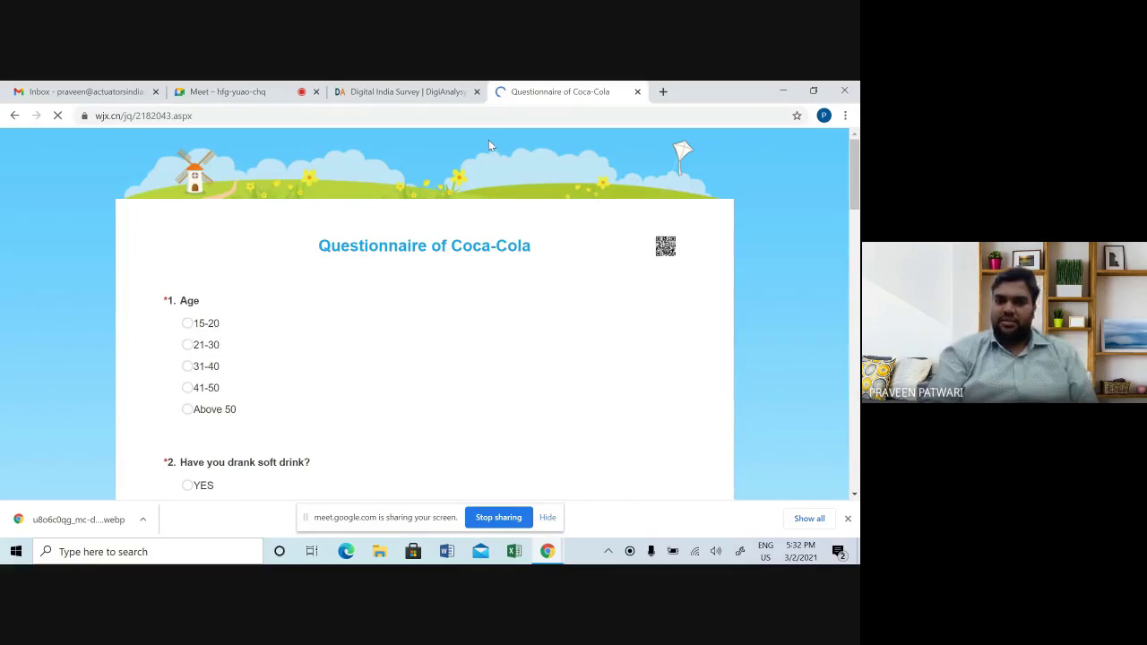
Step: Share the wjx.cn questionnaire link in the meeting chat and return to the questionnaire
{"action": "left_click", "coordinate": [478, 115]}
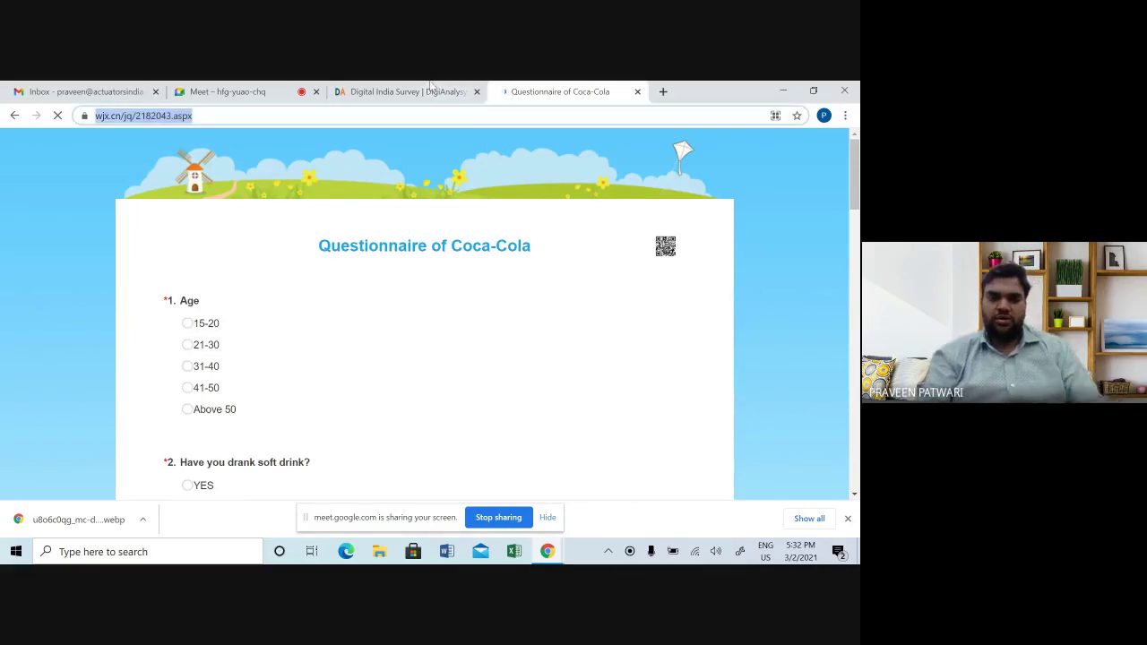
{"action": "left_click", "coordinate": [259, 87]}
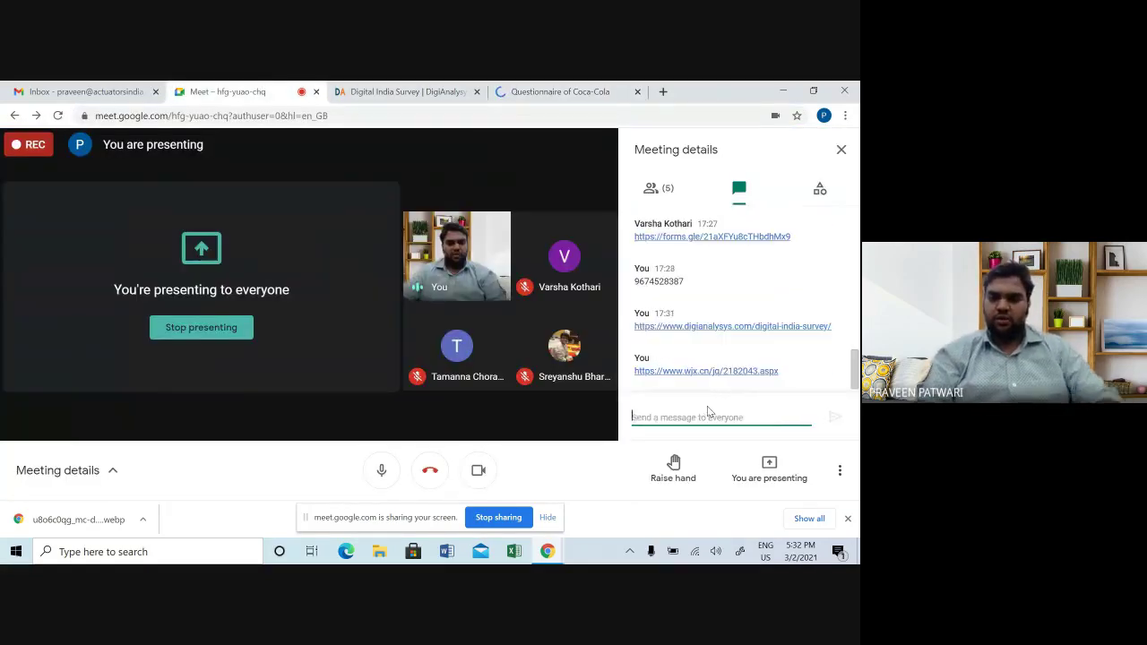
{"action": "left_click", "coordinate": [515, 87]}
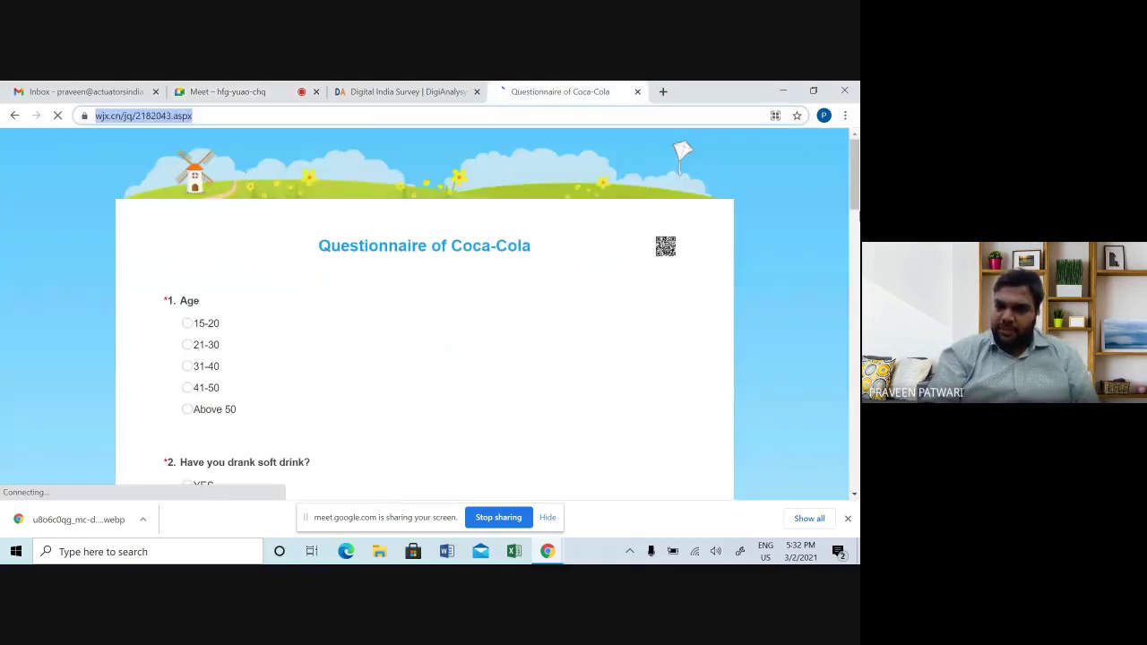
Step: Scroll the Coca-Cola questionnaire from Age down to Submit and back, then return to Meet
{"action": "scroll", "coordinate": [430, 314], "scroll_direction": "down", "scroll_amount": 3}
{"action": "scroll", "coordinate": [424, 314], "scroll_direction": "down", "scroll_amount": 3}
{"action": "scroll", "coordinate": [423, 313], "scroll_direction": "down", "scroll_amount": 5}
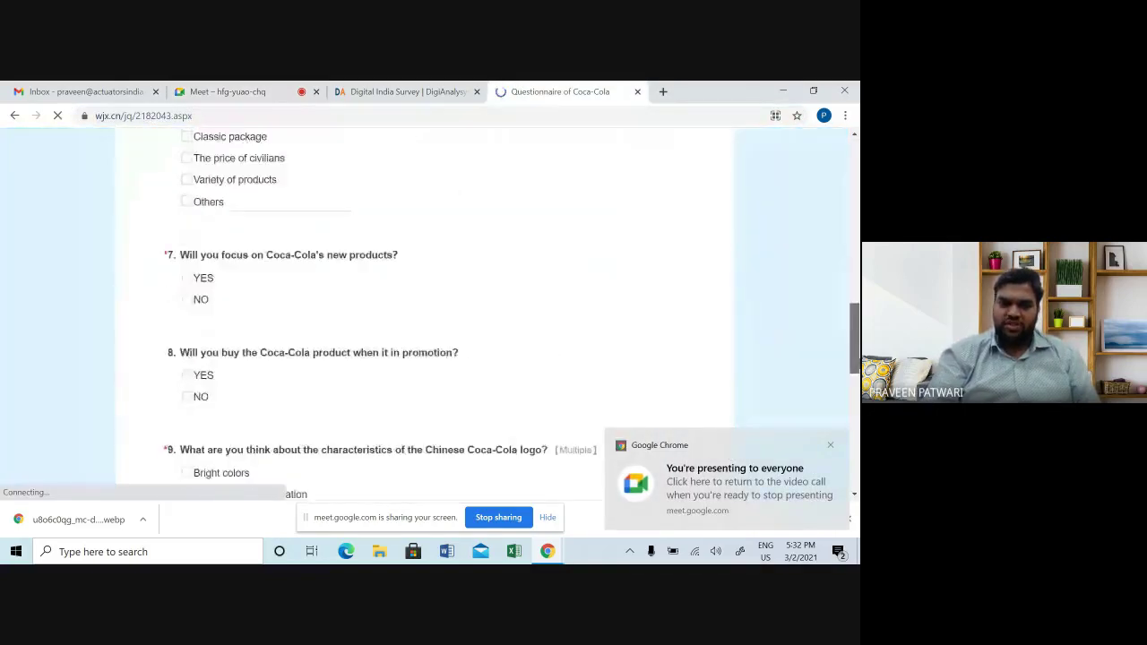
{"action": "scroll", "coordinate": [423, 313], "scroll_direction": "down", "scroll_amount": 2}
{"action": "scroll", "coordinate": [424, 314], "scroll_direction": "down", "scroll_amount": 3}
{"action": "scroll", "coordinate": [852, 436], "scroll_direction": "down", "scroll_amount": 2}
{"action": "scroll", "coordinate": [852, 436], "scroll_direction": "up", "scroll_amount": 1}
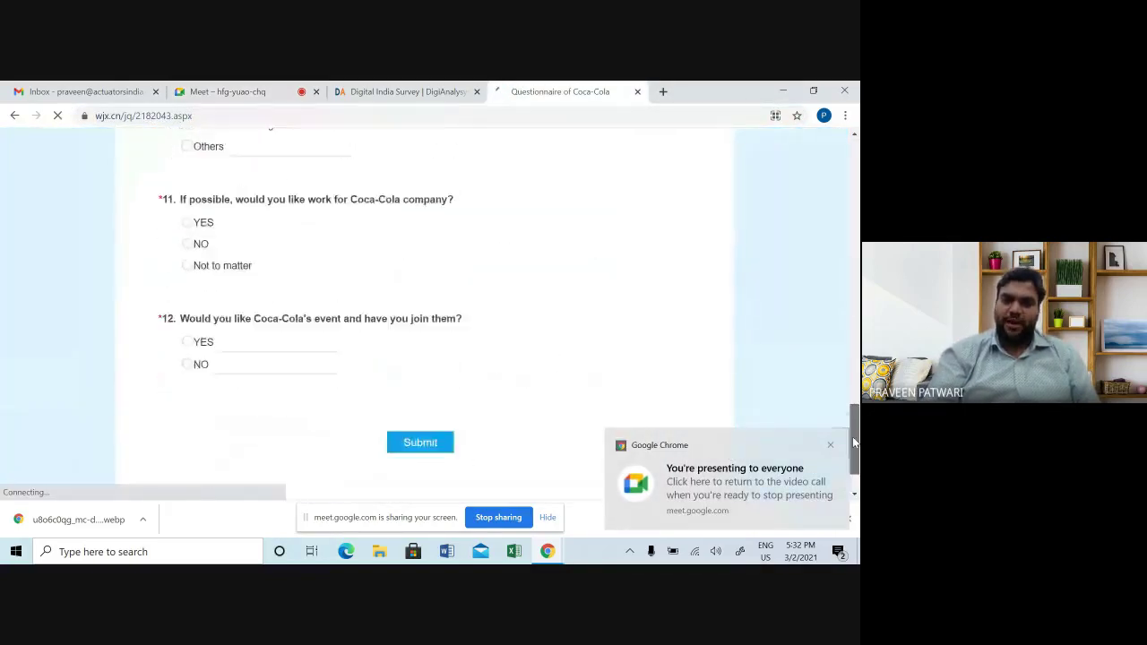
{"action": "scroll", "coordinate": [852, 426], "scroll_direction": "up", "scroll_amount": 2}
{"action": "scroll", "coordinate": [818, 289], "scroll_direction": "up", "scroll_amount": 10}
{"action": "scroll", "coordinate": [811, 251], "scroll_direction": "up", "scroll_amount": 6}
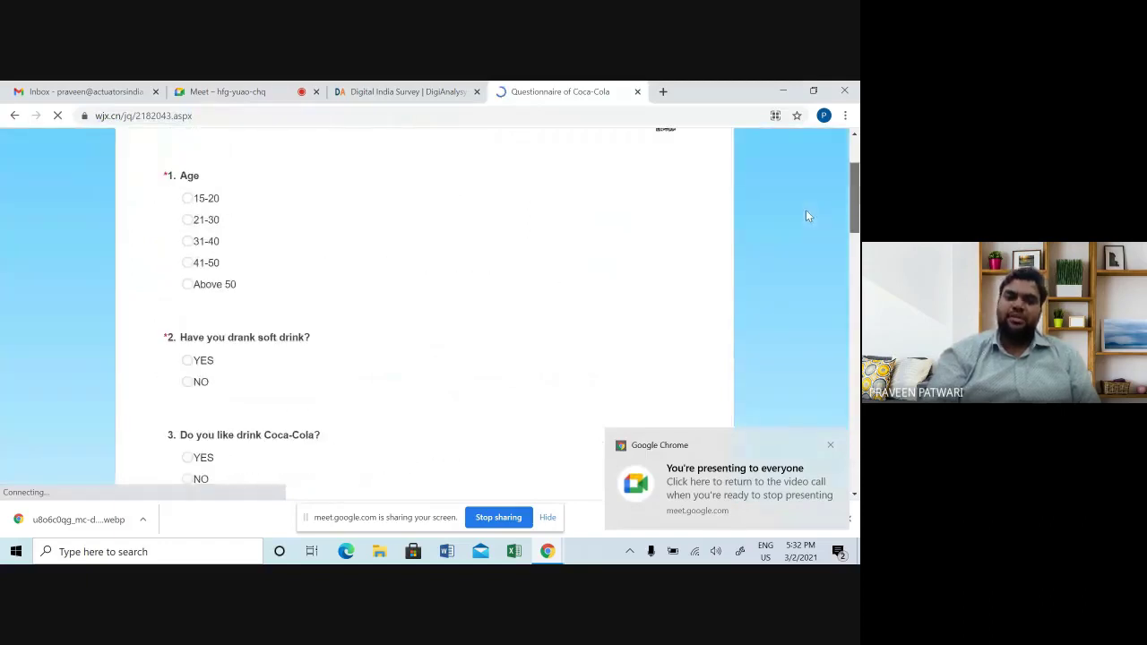
{"action": "scroll", "coordinate": [802, 193], "scroll_direction": "up", "scroll_amount": 2}
{"action": "scroll", "coordinate": [796, 178], "scroll_direction": "down", "scroll_amount": 2}
{"action": "scroll", "coordinate": [793, 207], "scroll_direction": "down", "scroll_amount": 6}
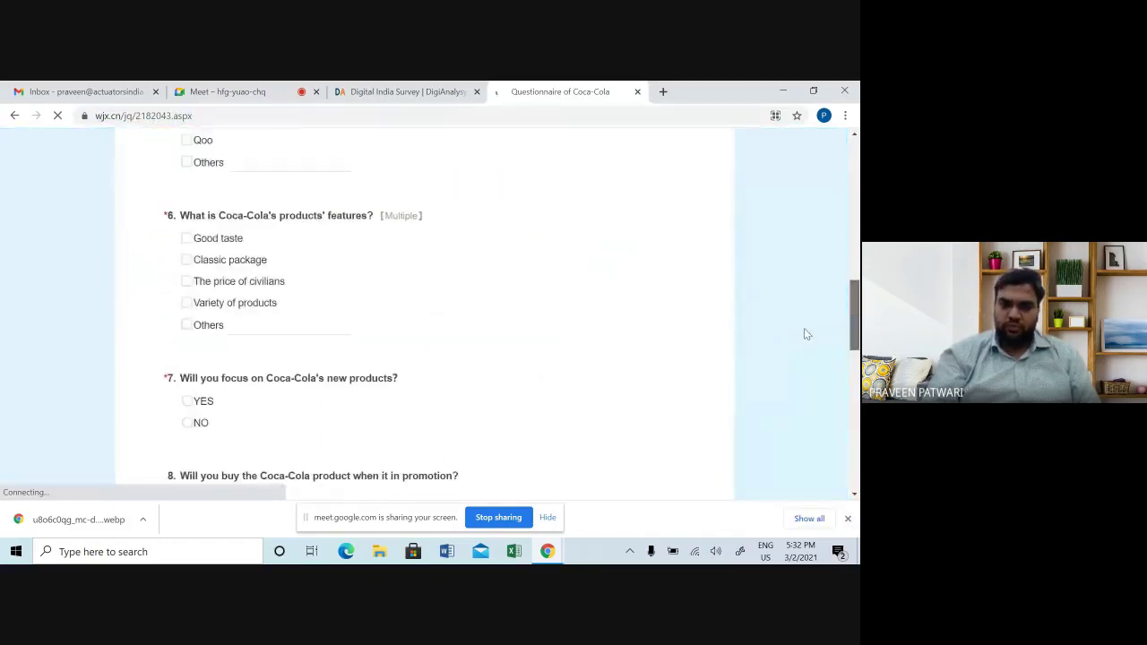
{"action": "scroll", "coordinate": [803, 333], "scroll_direction": "down", "scroll_amount": 4}
{"action": "scroll", "coordinate": [793, 404], "scroll_direction": "down", "scroll_amount": 3}
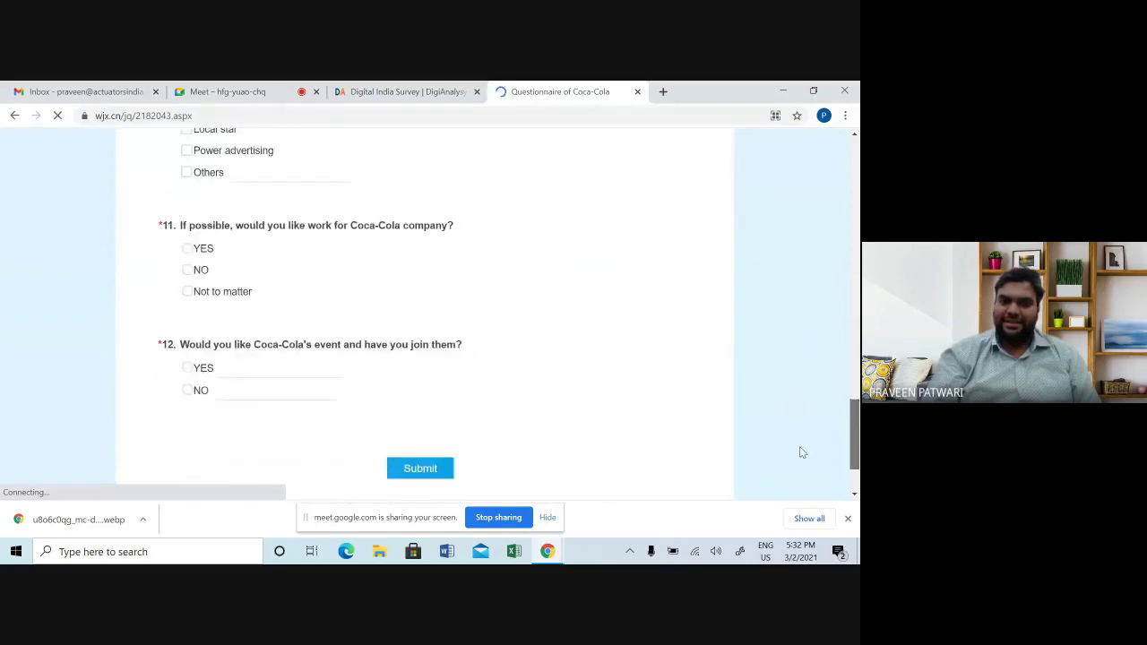
{"action": "scroll", "coordinate": [801, 450], "scroll_direction": "down", "scroll_amount": 1}
{"action": "scroll", "coordinate": [801, 487], "scroll_direction": "up", "scroll_amount": 10}
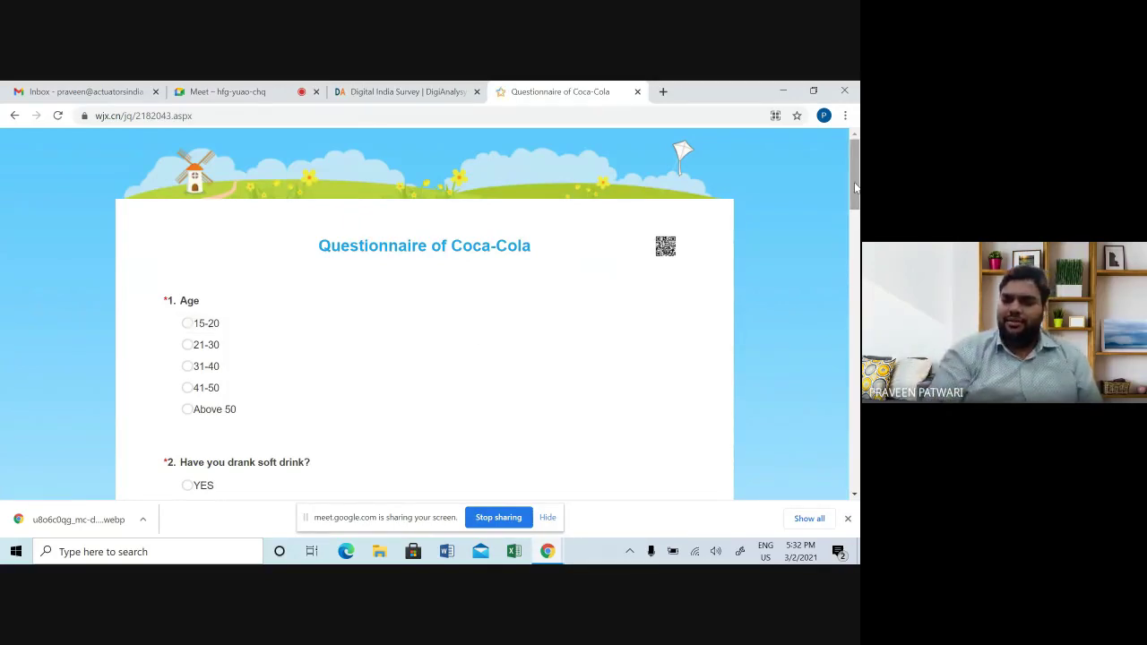
{"action": "left_click_drag", "start_coordinate": [853, 170], "coordinate": [838, 501]}
{"action": "scroll", "coordinate": [820, 327], "scroll_direction": "up", "scroll_amount": 3}
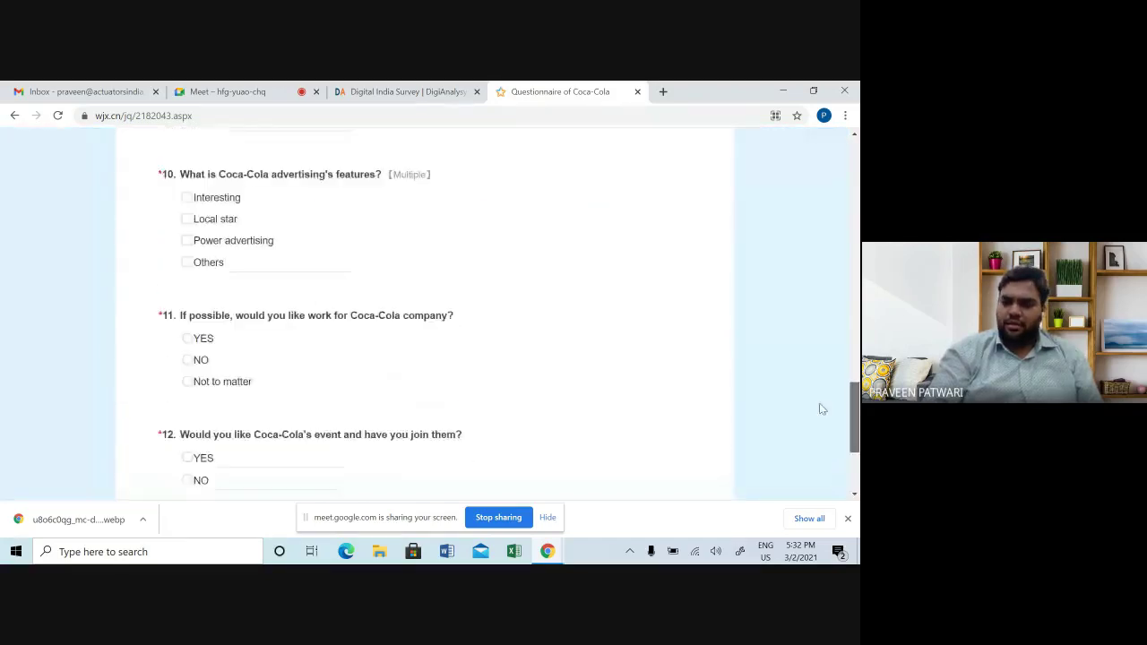
{"action": "scroll", "coordinate": [820, 328], "scroll_direction": "up", "scroll_amount": 5}
{"action": "scroll", "coordinate": [820, 328], "scroll_direction": "up", "scroll_amount": 5}
{"action": "scroll", "coordinate": [808, 243], "scroll_direction": "up", "scroll_amount": 1}
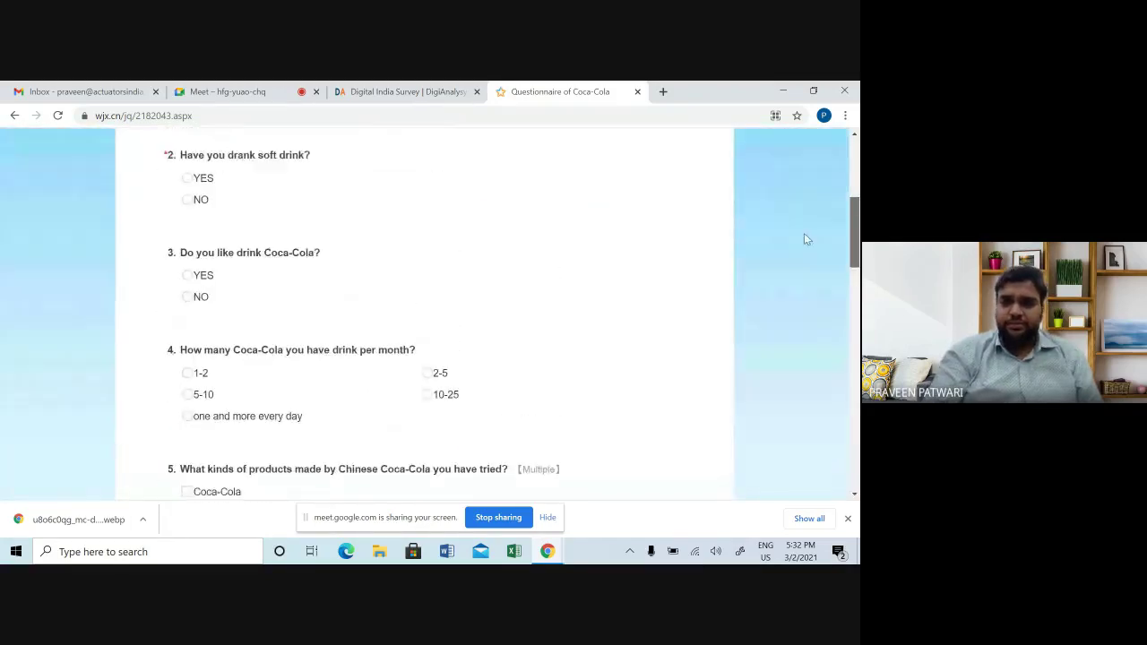
{"action": "scroll", "coordinate": [803, 233], "scroll_direction": "up", "scroll_amount": 4}
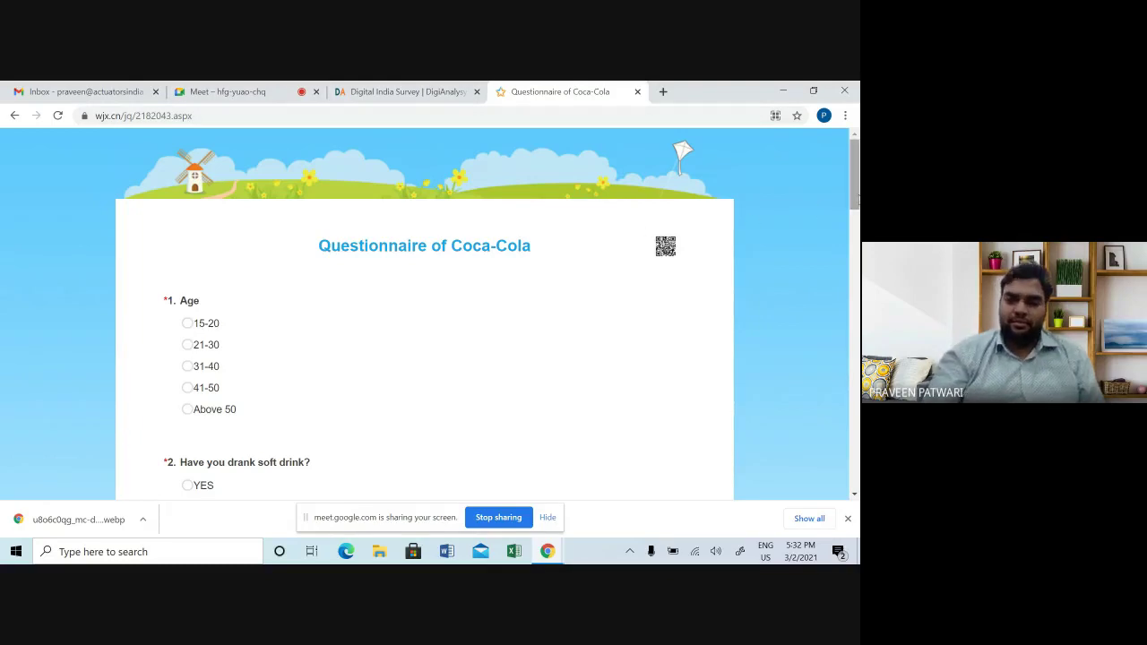
{"action": "scroll", "coordinate": [817, 350], "scroll_direction": "down", "scroll_amount": 5}
{"action": "scroll", "coordinate": [817, 349], "scroll_direction": "down", "scroll_amount": 10}
{"action": "scroll", "coordinate": [817, 350], "scroll_direction": "up", "scroll_amount": 5}
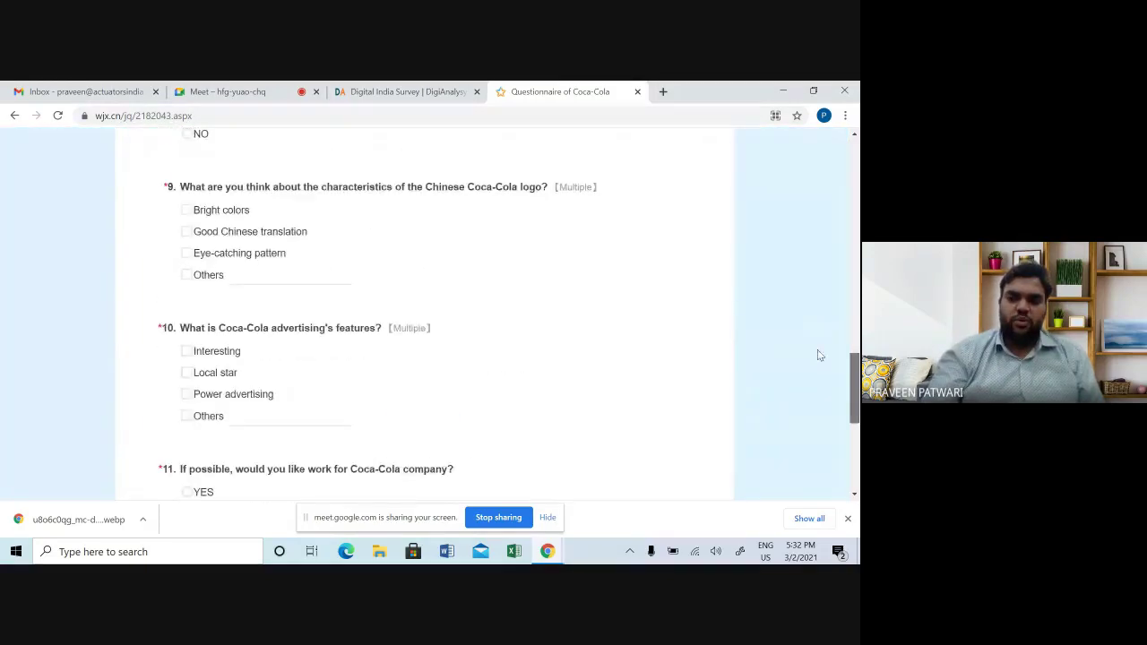
{"action": "scroll", "coordinate": [817, 349], "scroll_direction": "up", "scroll_amount": 10}
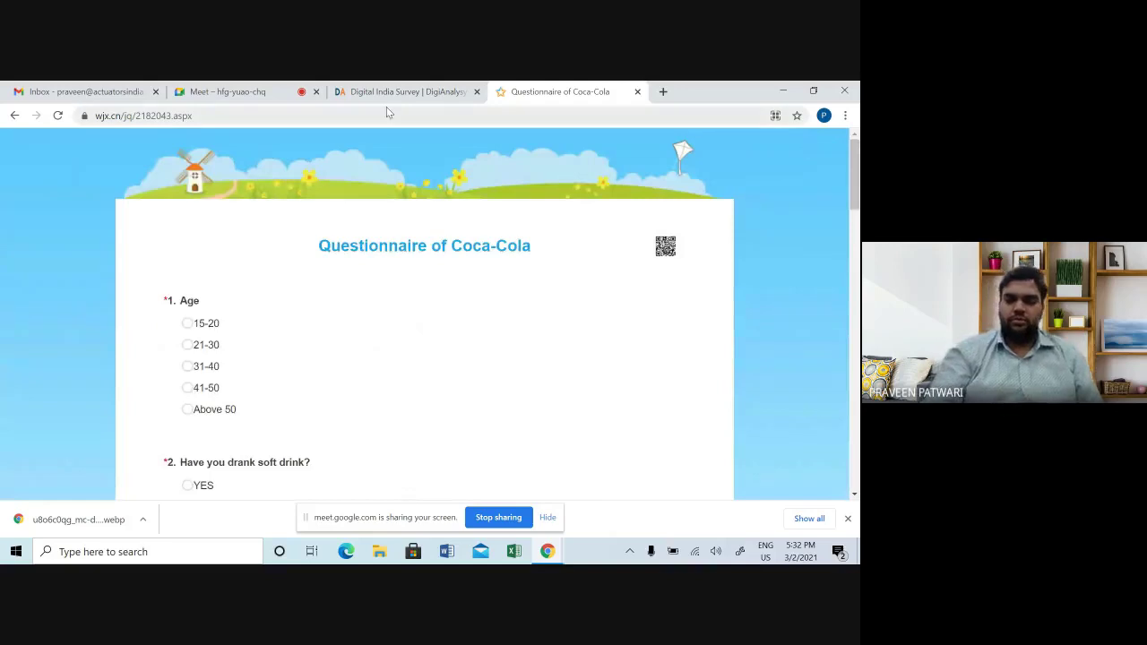
{"action": "left_click", "coordinate": [224, 92]}
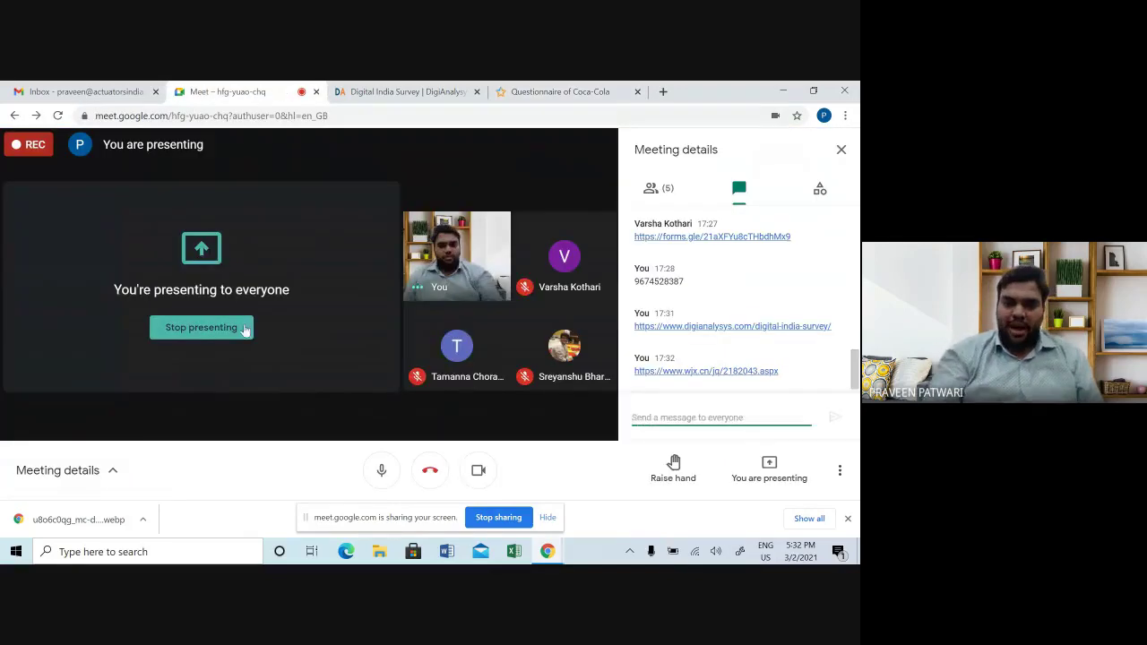